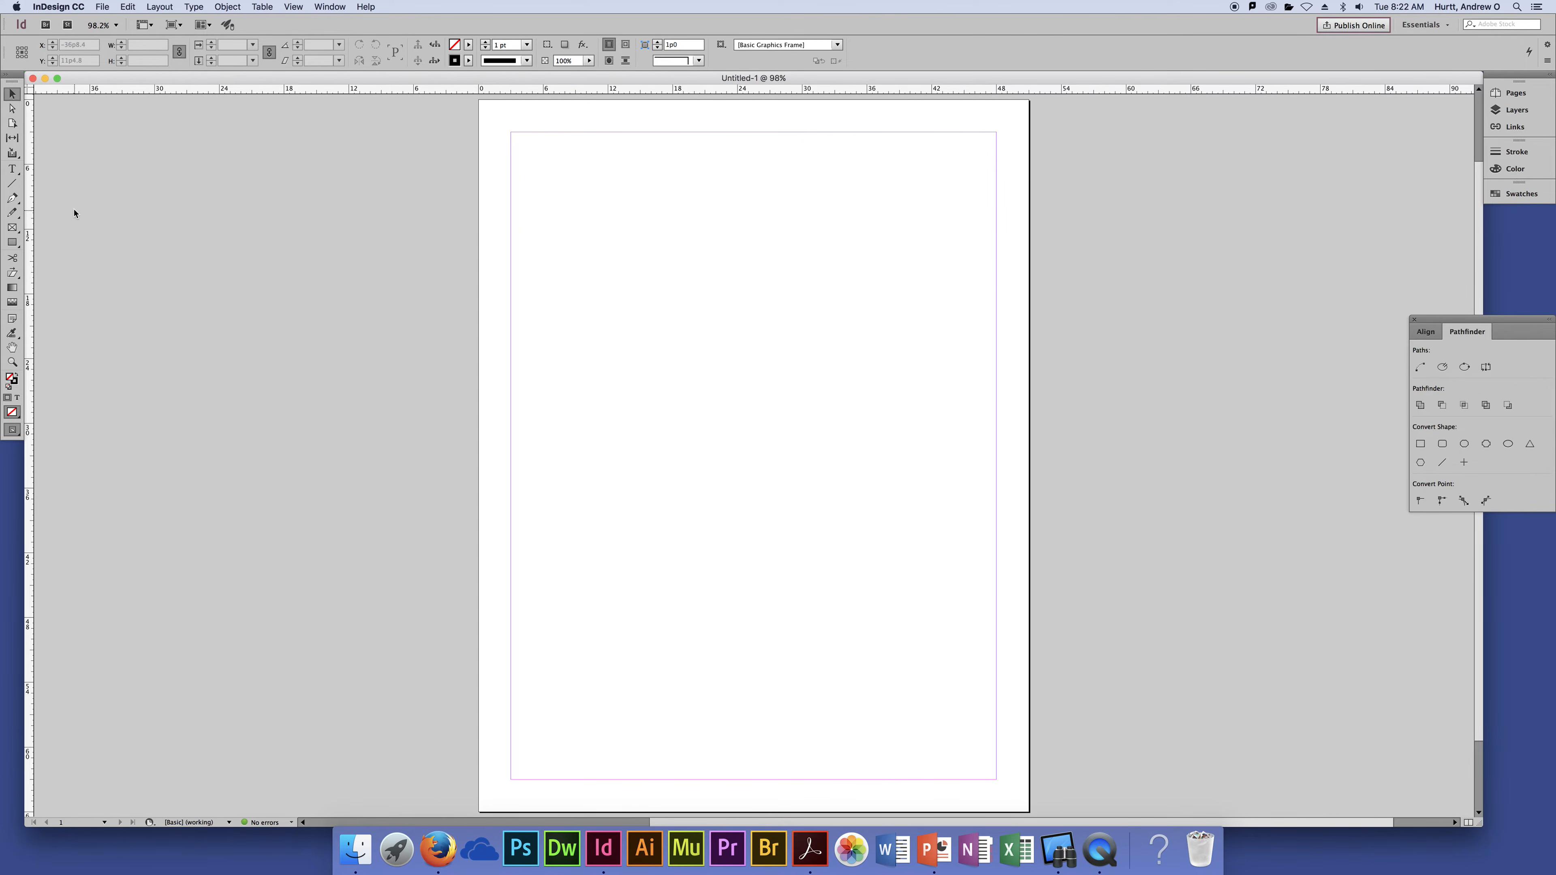
Draw an open zigzag path of straight segments across the upper part of the page with the Pen tool
{"action": "left_click", "coordinate": [13, 197]}
{"action": "left_click", "coordinate": [13, 200]}
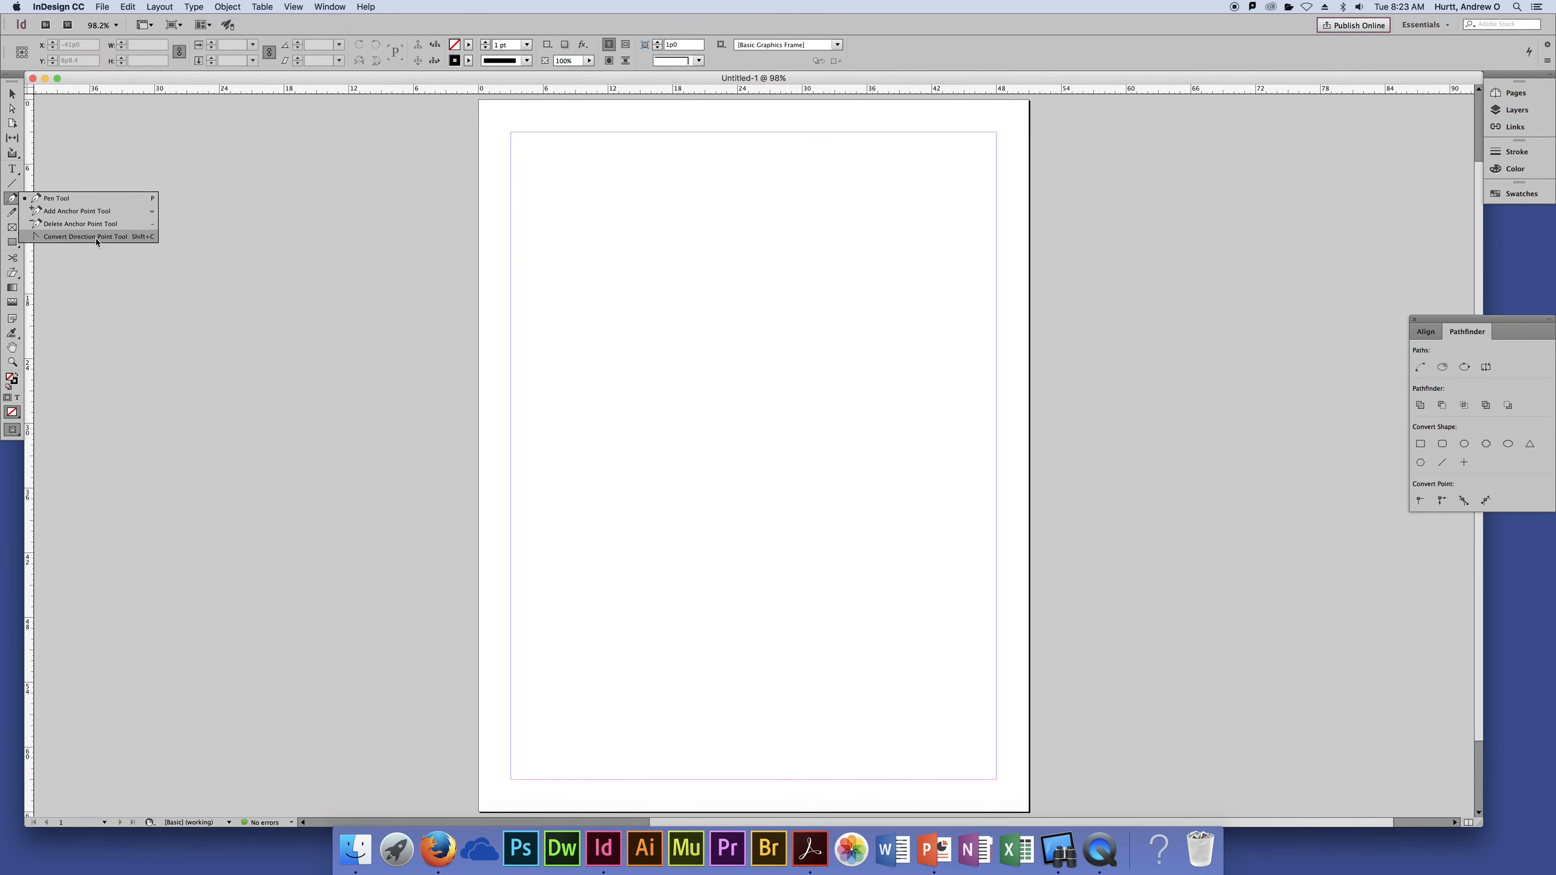
{"action": "left_click", "coordinate": [88, 199]}
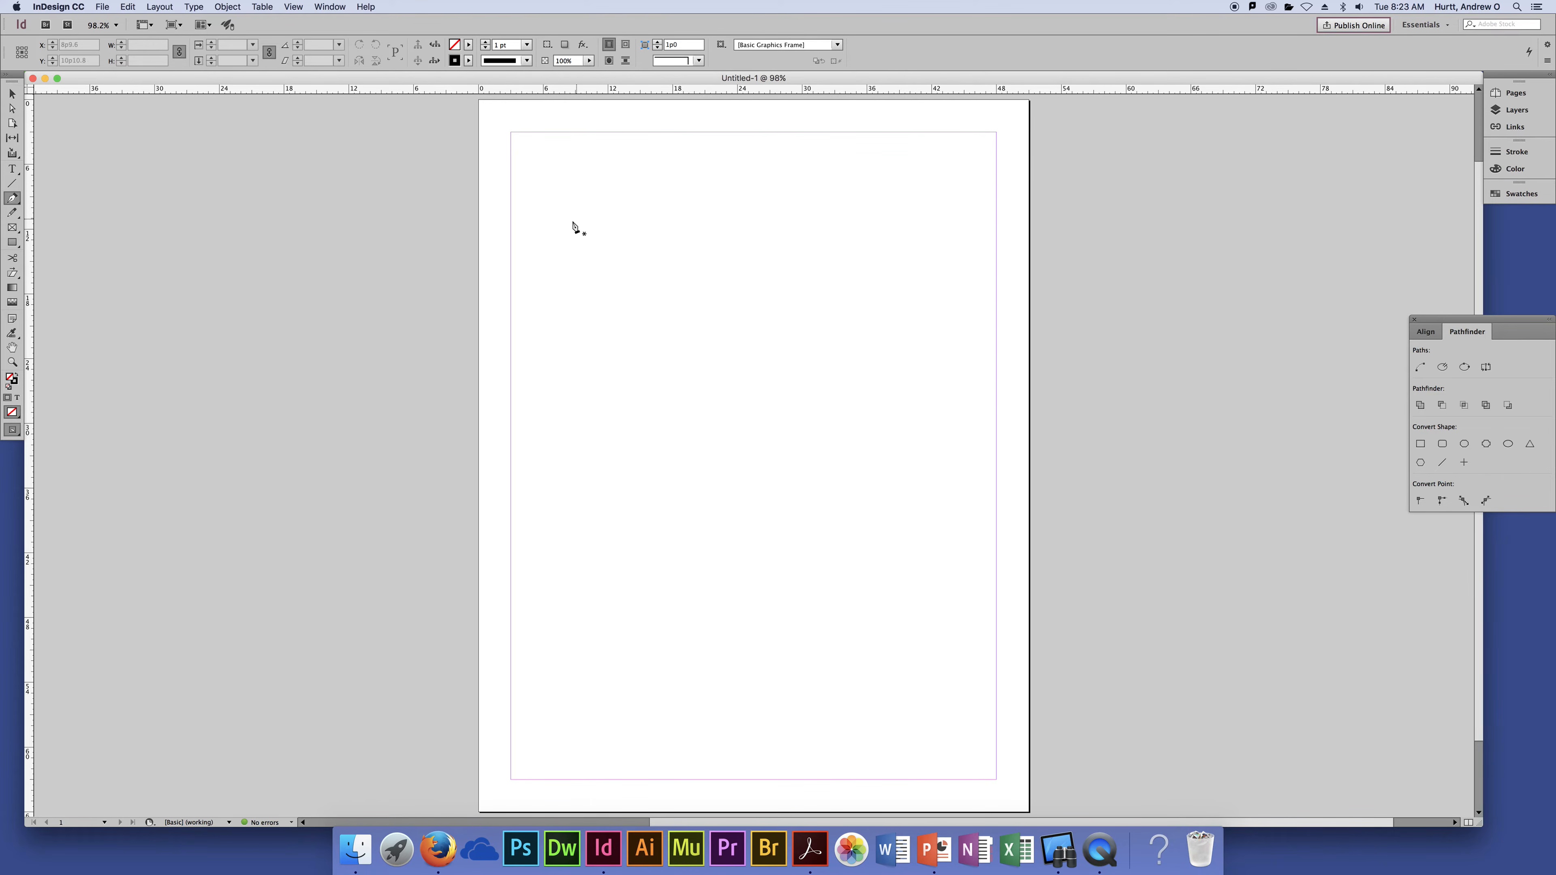
{"action": "left_click", "coordinate": [547, 222]}
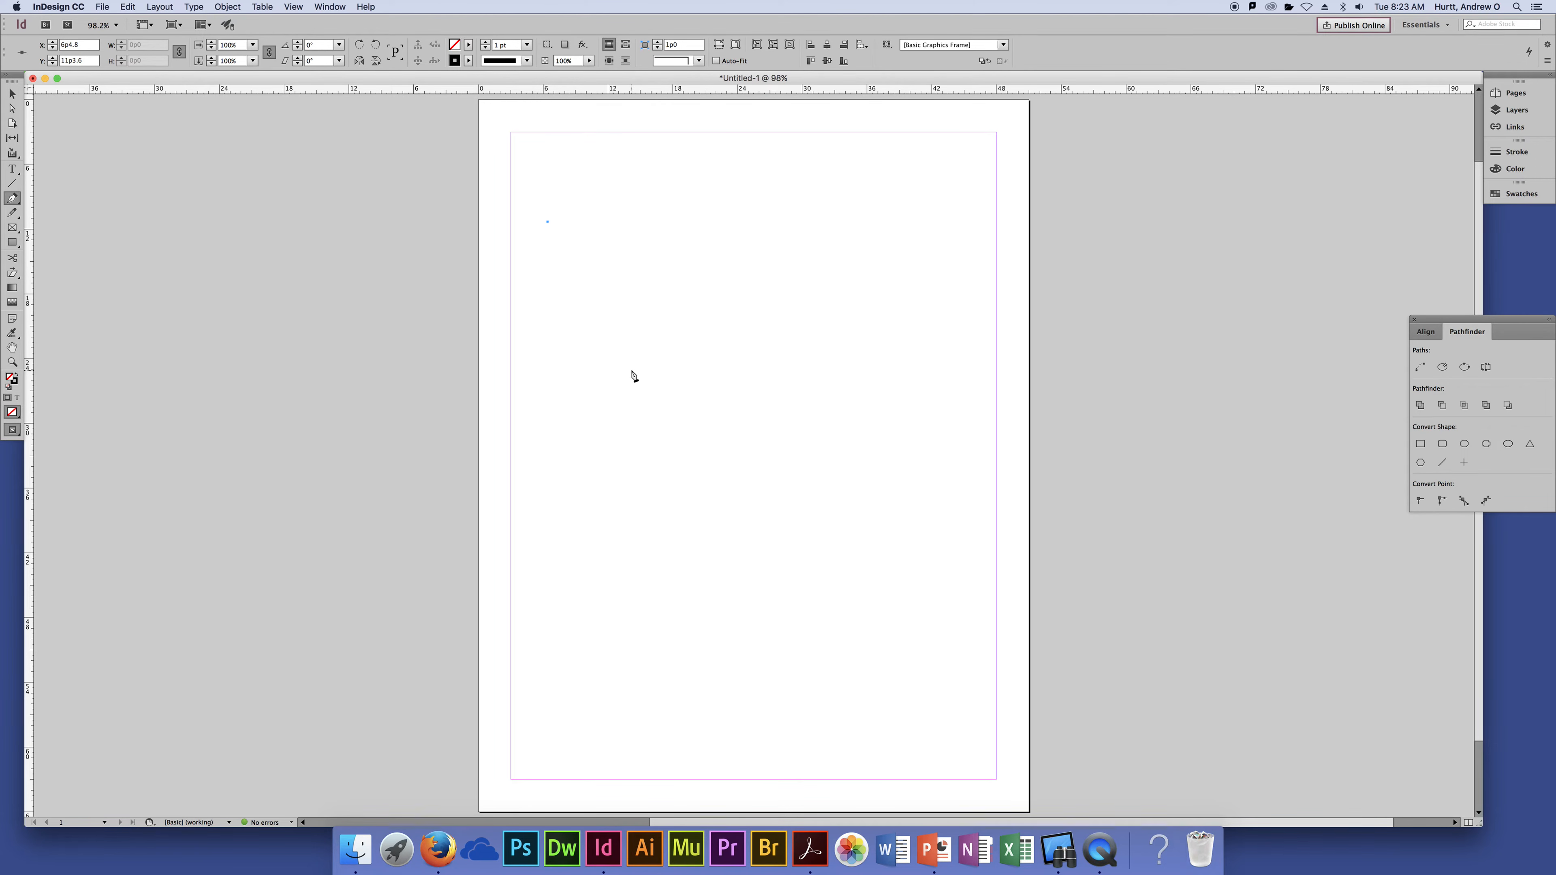
{"action": "left_click", "coordinate": [639, 322]}
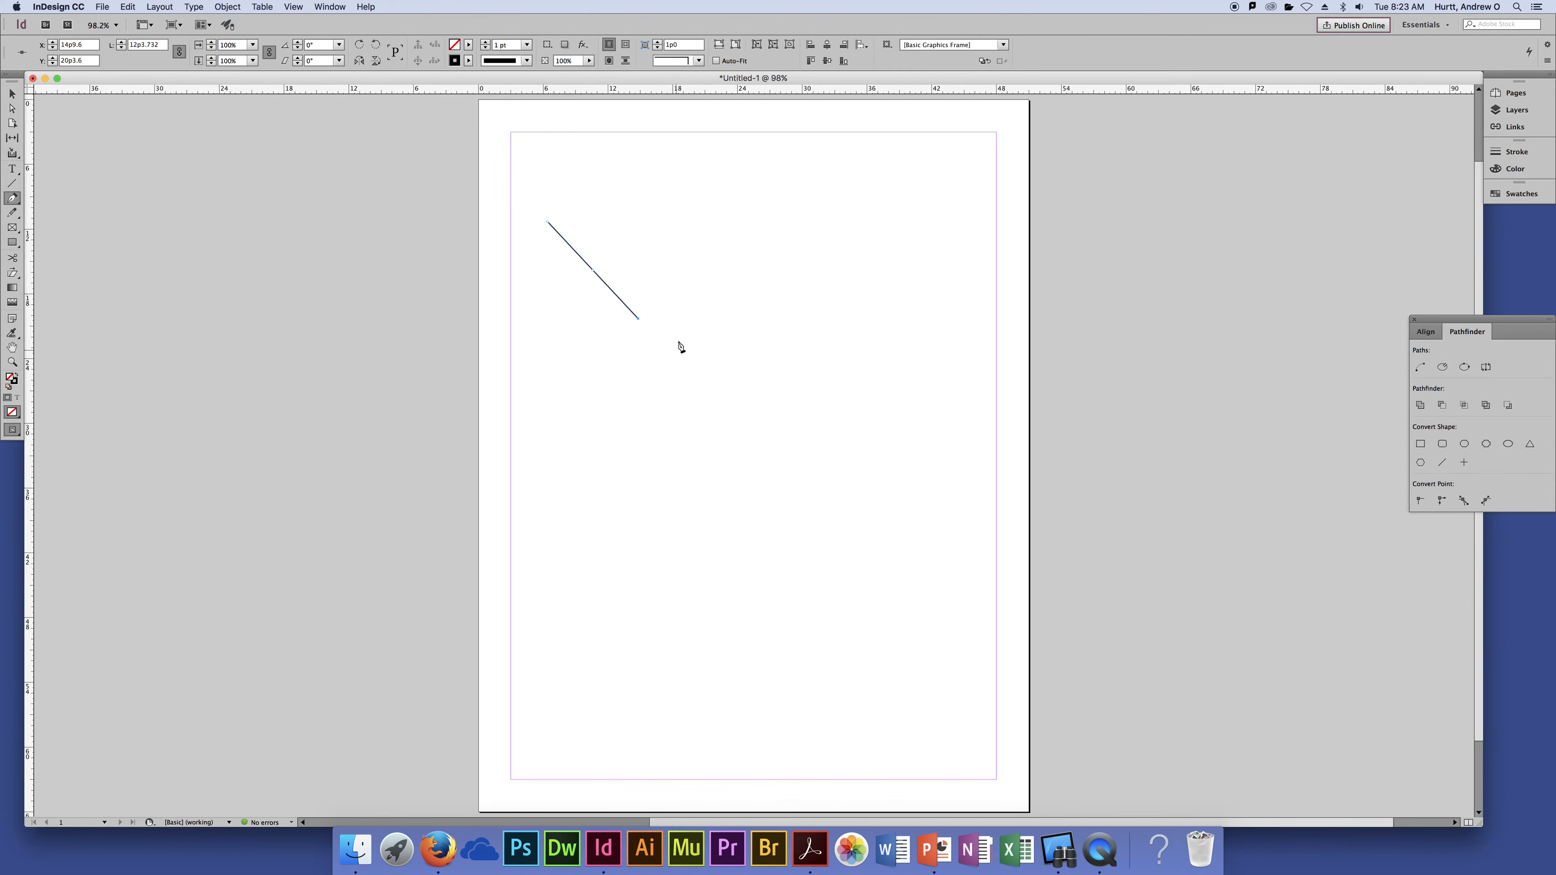
{"action": "left_click", "coordinate": [628, 226]}
{"action": "left_click", "coordinate": [673, 191]}
{"action": "left_click", "coordinate": [682, 250]}
{"action": "left_click", "coordinate": [710, 322]}
{"action": "left_click", "coordinate": [743, 254]}
{"action": "left_click", "coordinate": [758, 181]}
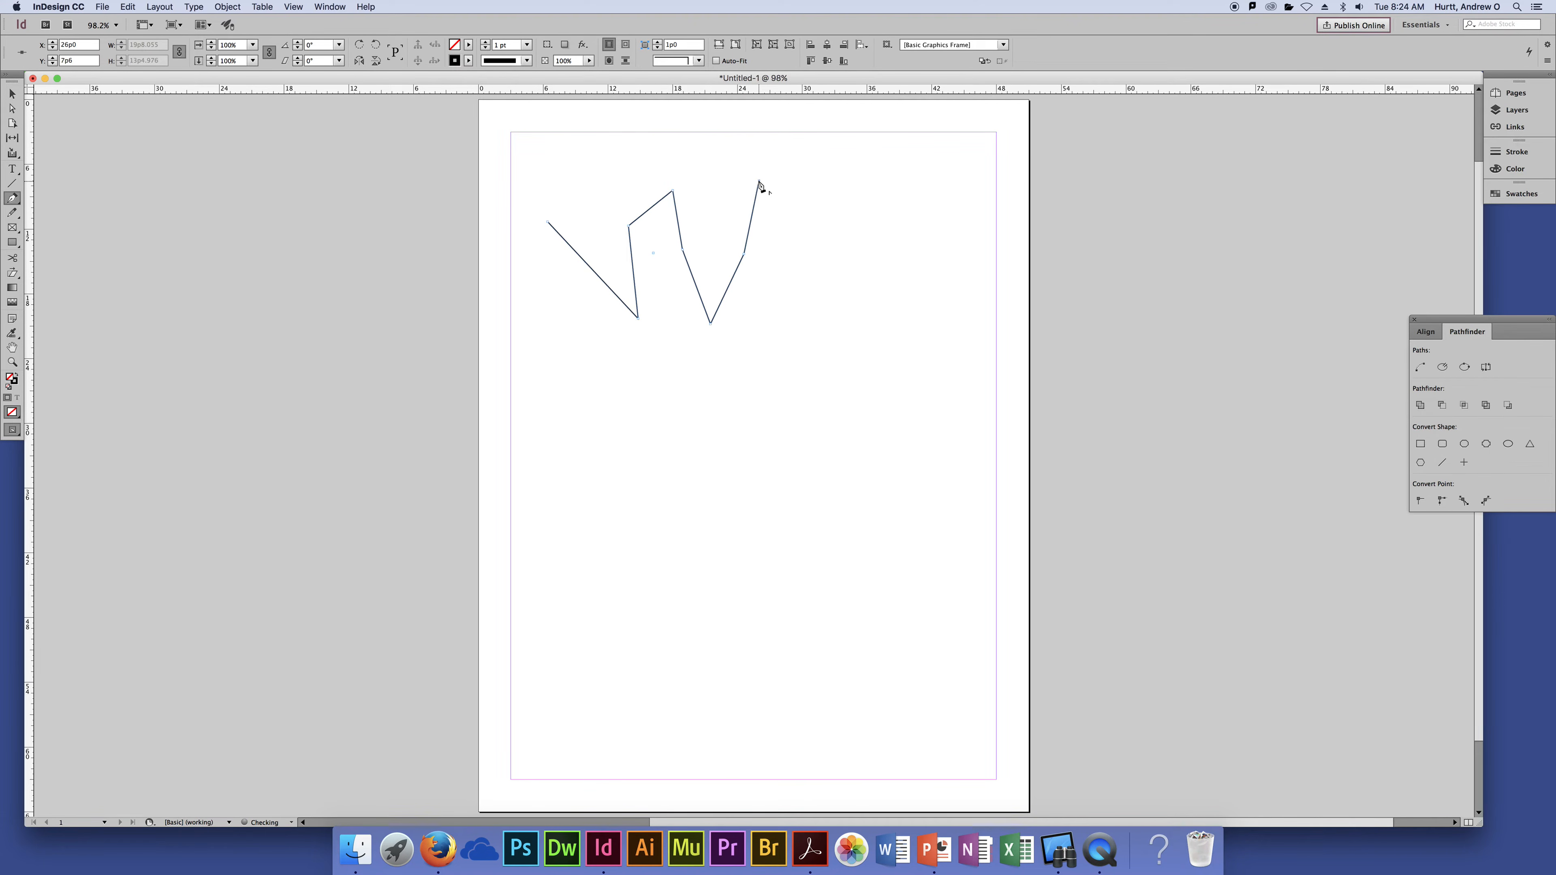
{"action": "left_click", "coordinate": [787, 212]}
{"action": "left_click", "coordinate": [12, 93]}
{"action": "left_click", "coordinate": [55, 208]}
Draw a two-point arched curve about 19 picas wide below the zigzag path with the Pen tool
{"action": "left_click", "coordinate": [13, 198]}
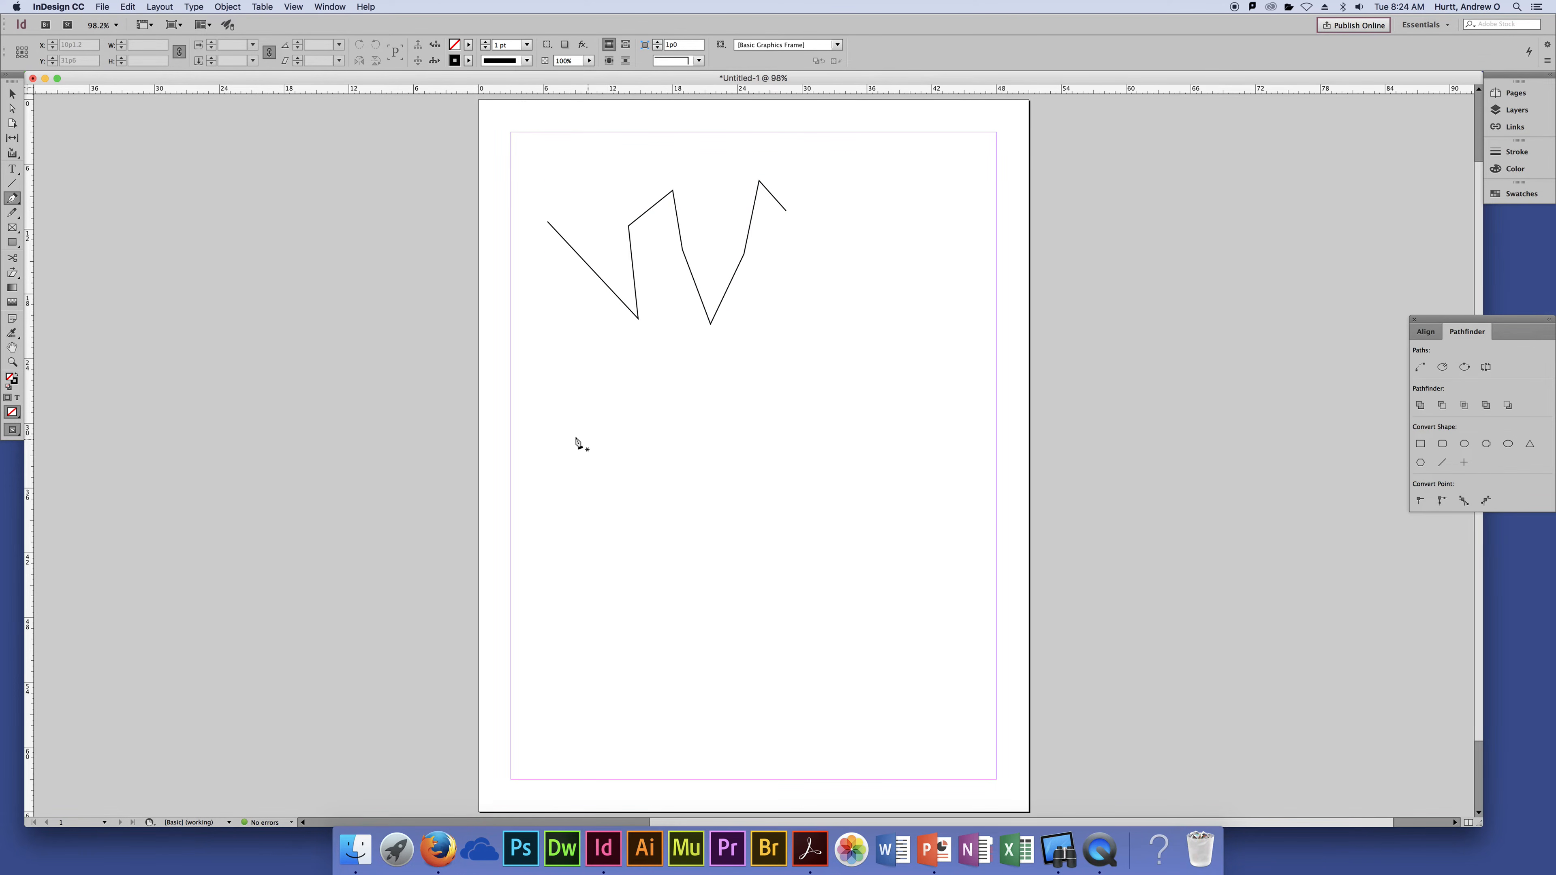
{"action": "left_click", "coordinate": [578, 428]}
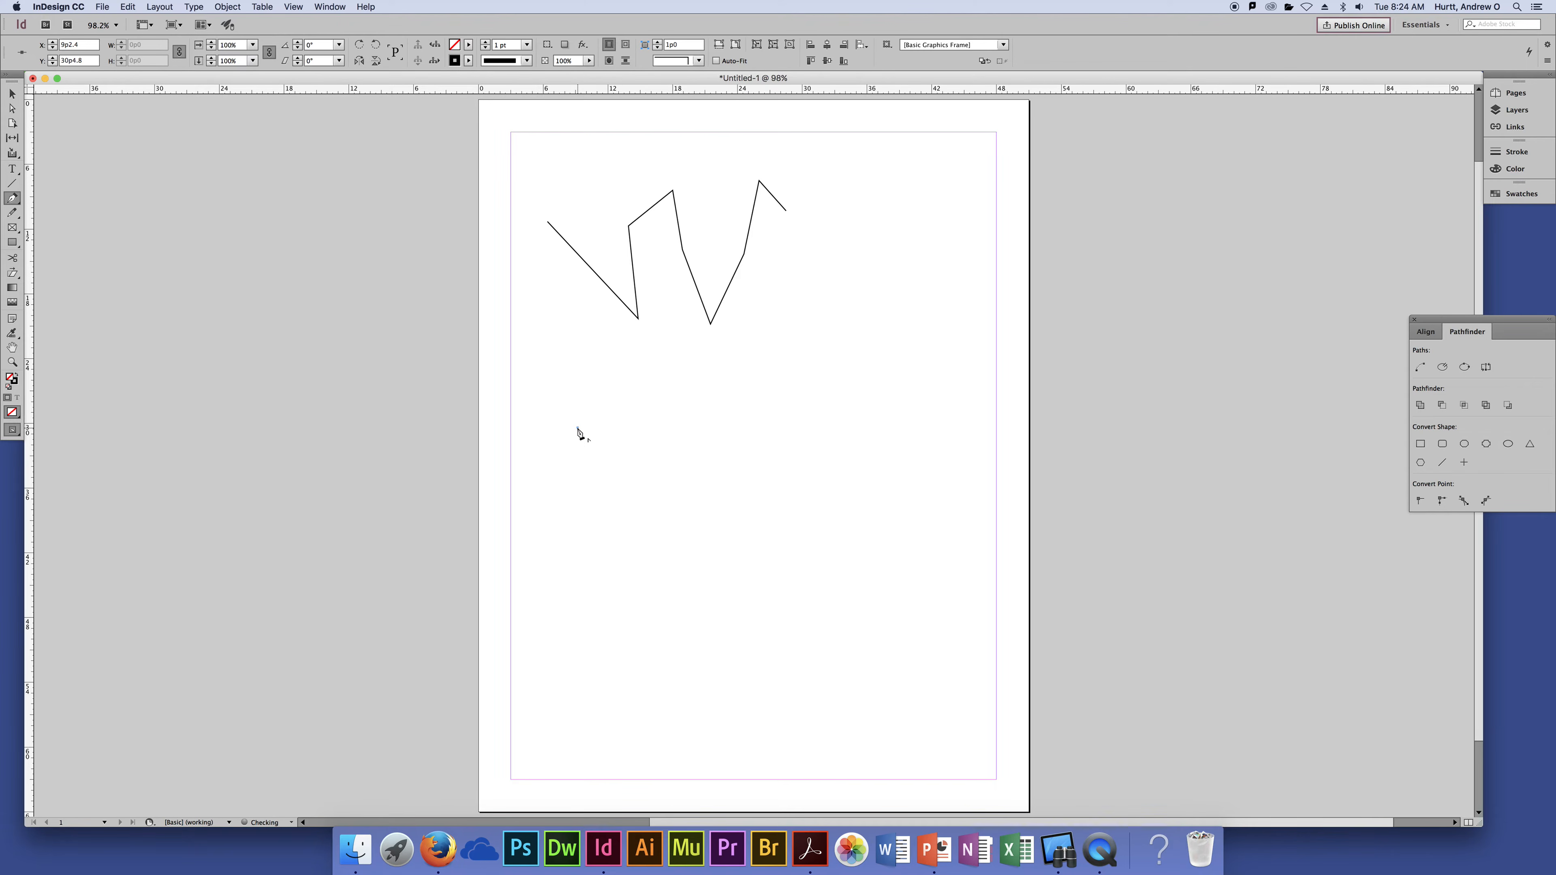
{"action": "left_click", "coordinate": [782, 427]}
{"action": "mouse_move", "coordinate": [782, 427]}
{"action": "left_mouse_down"}
{"action": "mouse_move", "coordinate": [911, 499]}
{"action": "mouse_move", "coordinate": [871, 452]}
{"action": "mouse_move", "coordinate": [795, 449]}
{"action": "mouse_move", "coordinate": [857, 421]}
{"action": "mouse_move", "coordinate": [873, 481]}
{"action": "mouse_move", "coordinate": [862, 520]}
{"action": "mouse_move", "coordinate": [873, 489]}
{"action": "mouse_move", "coordinate": [856, 487]}
{"action": "mouse_move", "coordinate": [873, 505]}
{"action": "left_mouse_up"}
Reshape the curve with the direction handles of its right end point, bending it downward and then back into a shallow arch
{"action": "left_click", "coordinate": [12, 109]}
{"action": "left_click", "coordinate": [744, 465]}
{"action": "left_click", "coordinate": [783, 433]}
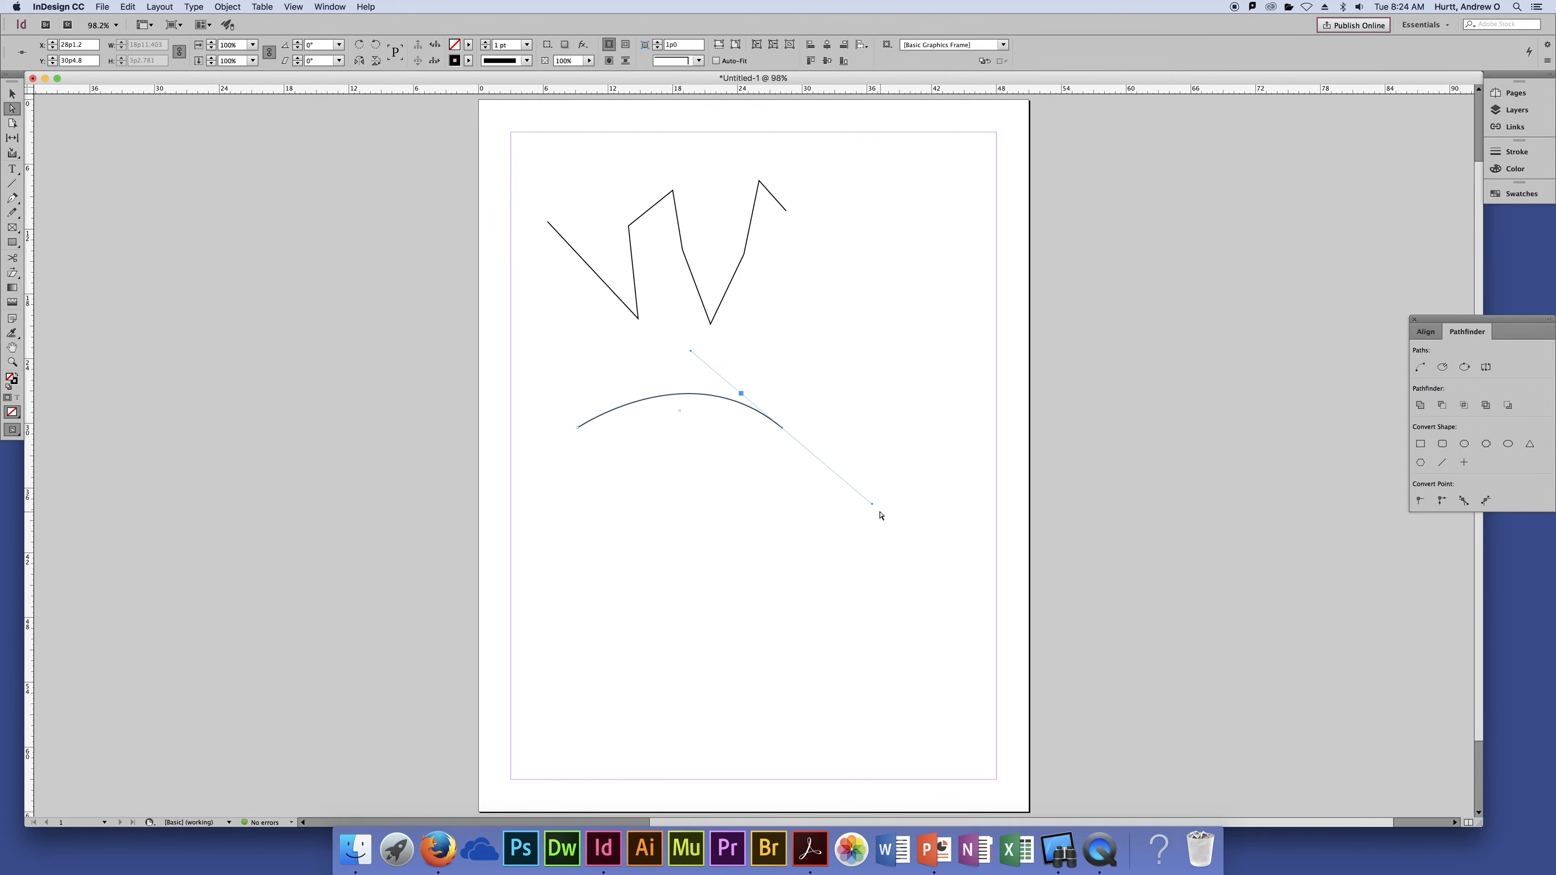
{"action": "left_click_drag", "start_coordinate": [874, 508], "coordinate": [771, 363]}
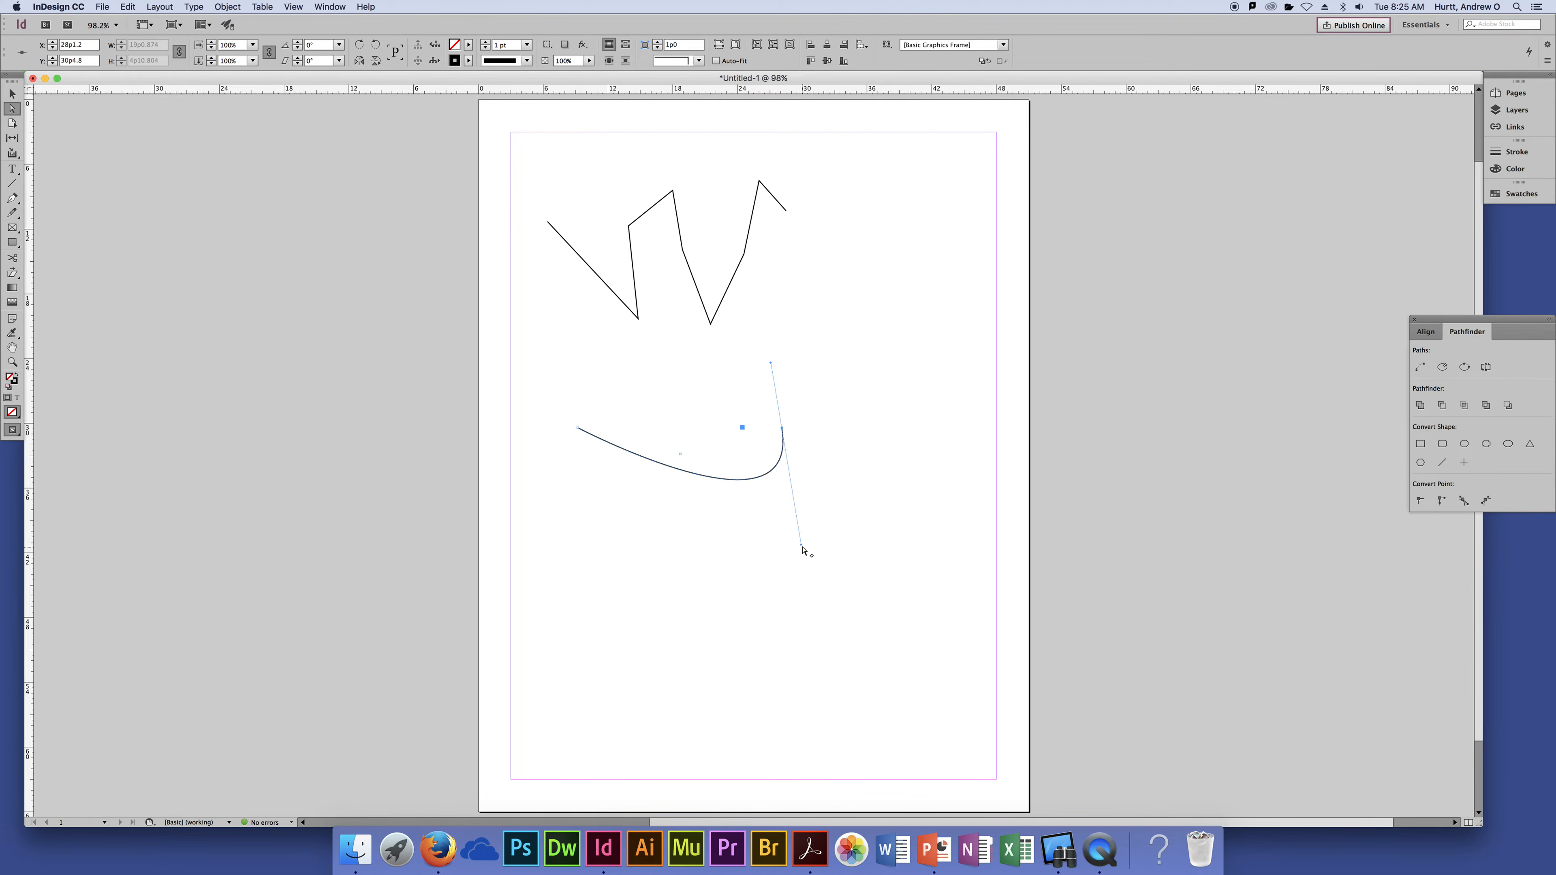
{"action": "left_click", "coordinate": [694, 545]}
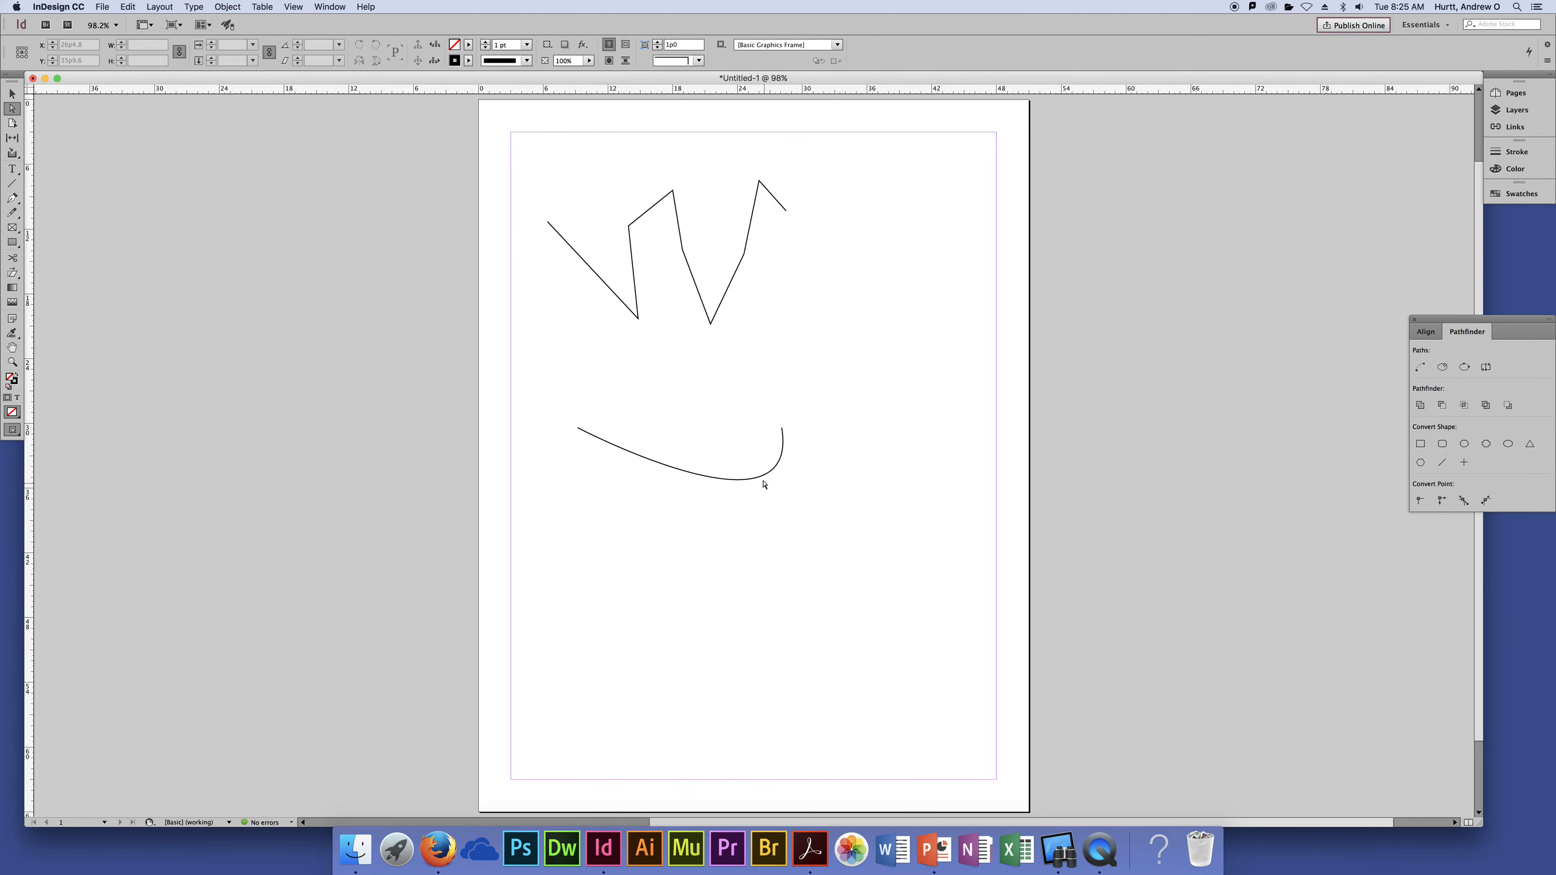
{"action": "left_click", "coordinate": [781, 430]}
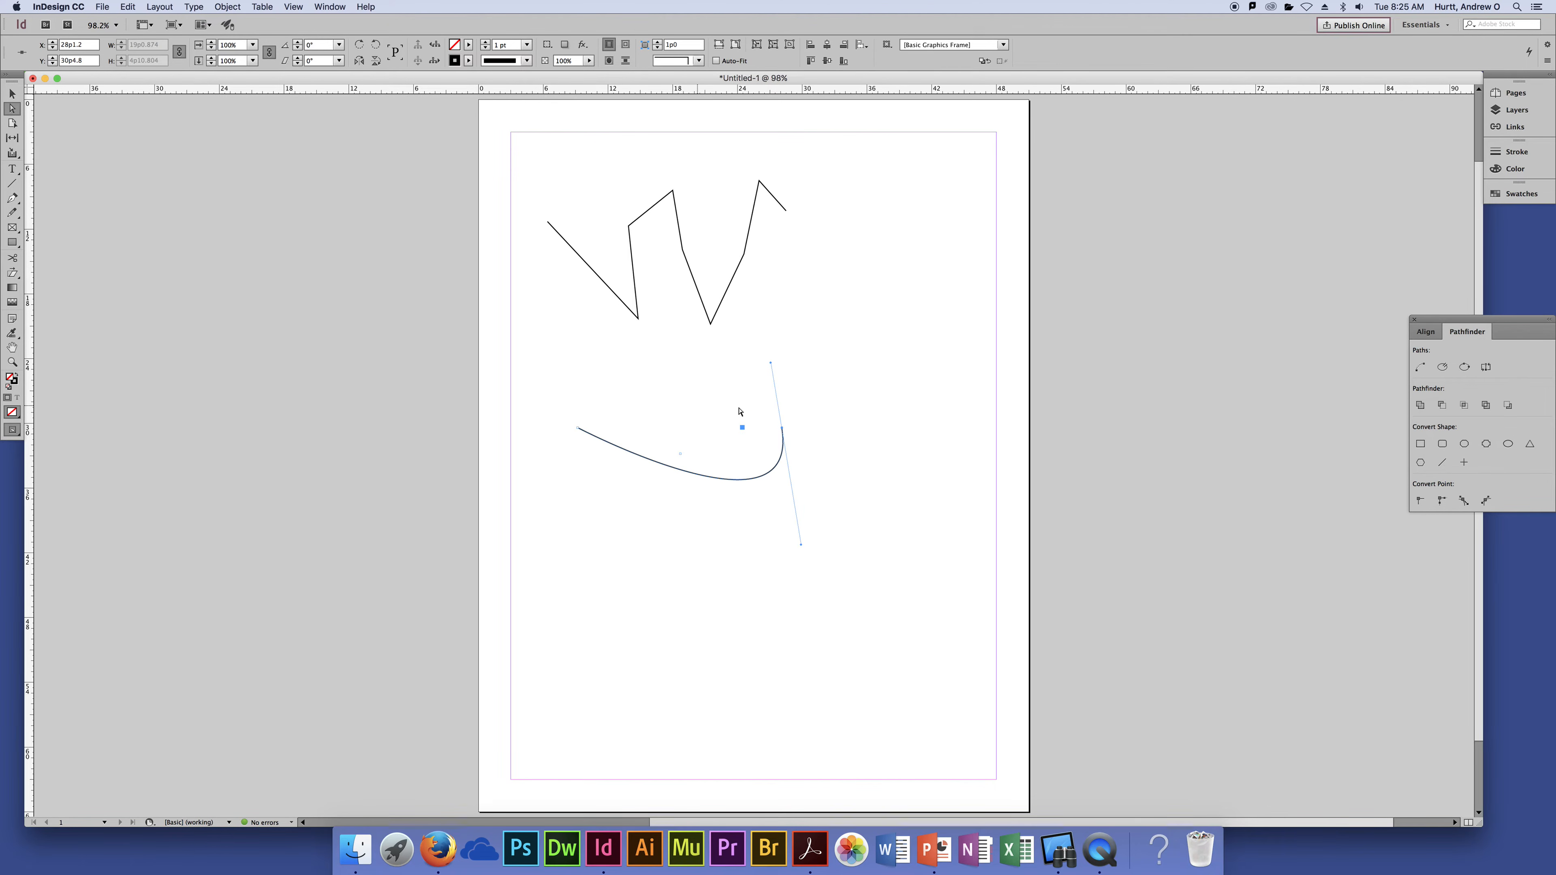
{"action": "left_click_drag", "start_coordinate": [771, 364], "coordinate": [849, 460]}
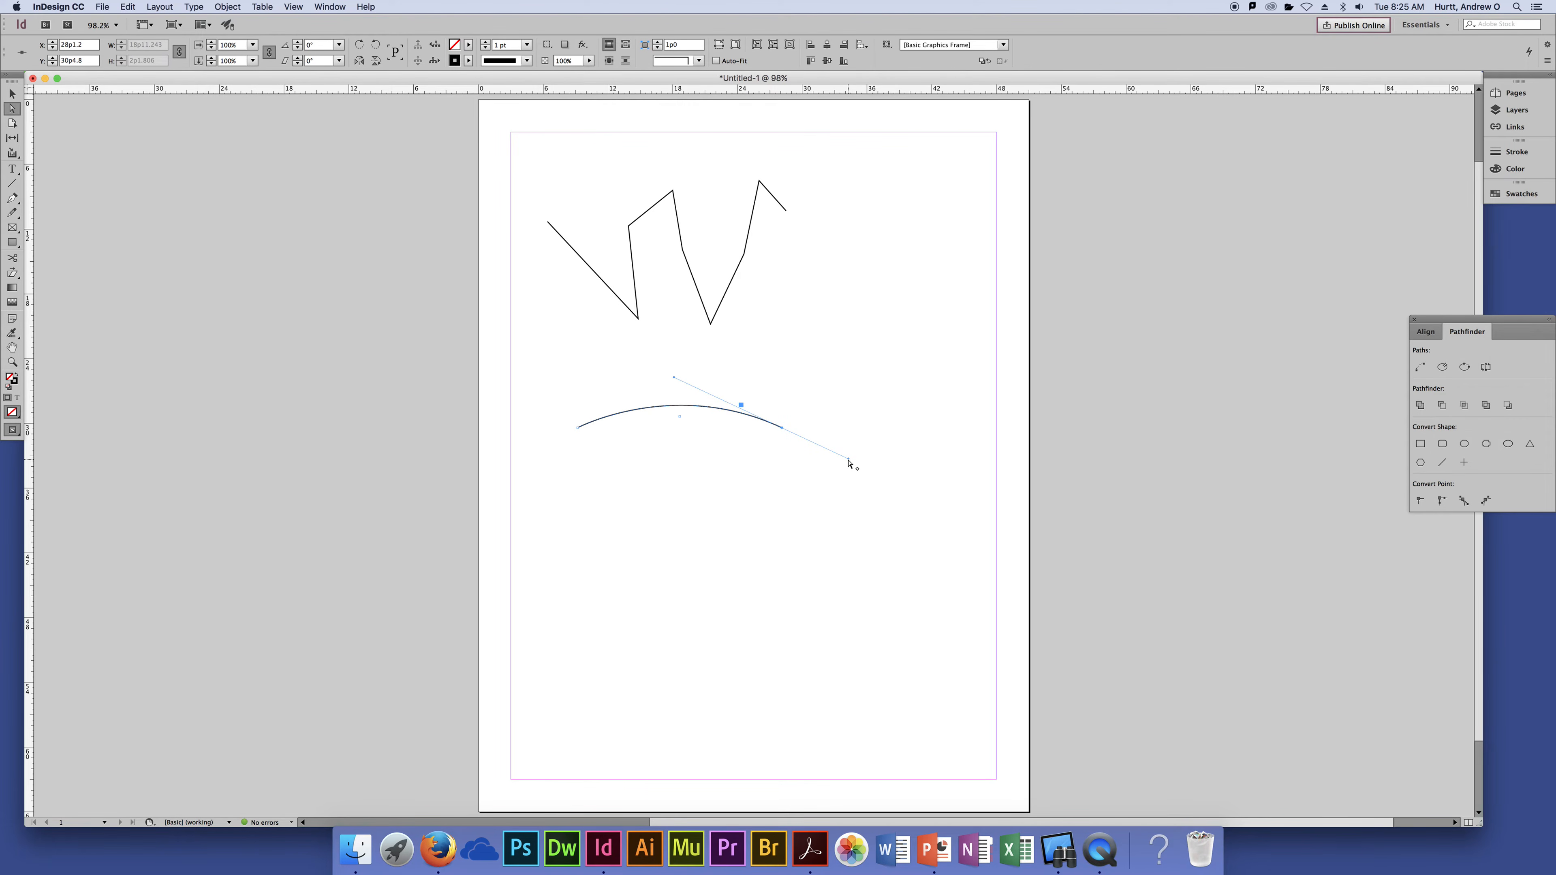
Move the arched curve up and slightly left, close beneath the zigzag path
{"action": "left_click", "coordinate": [12, 93]}
{"action": "left_click", "coordinate": [709, 438]}
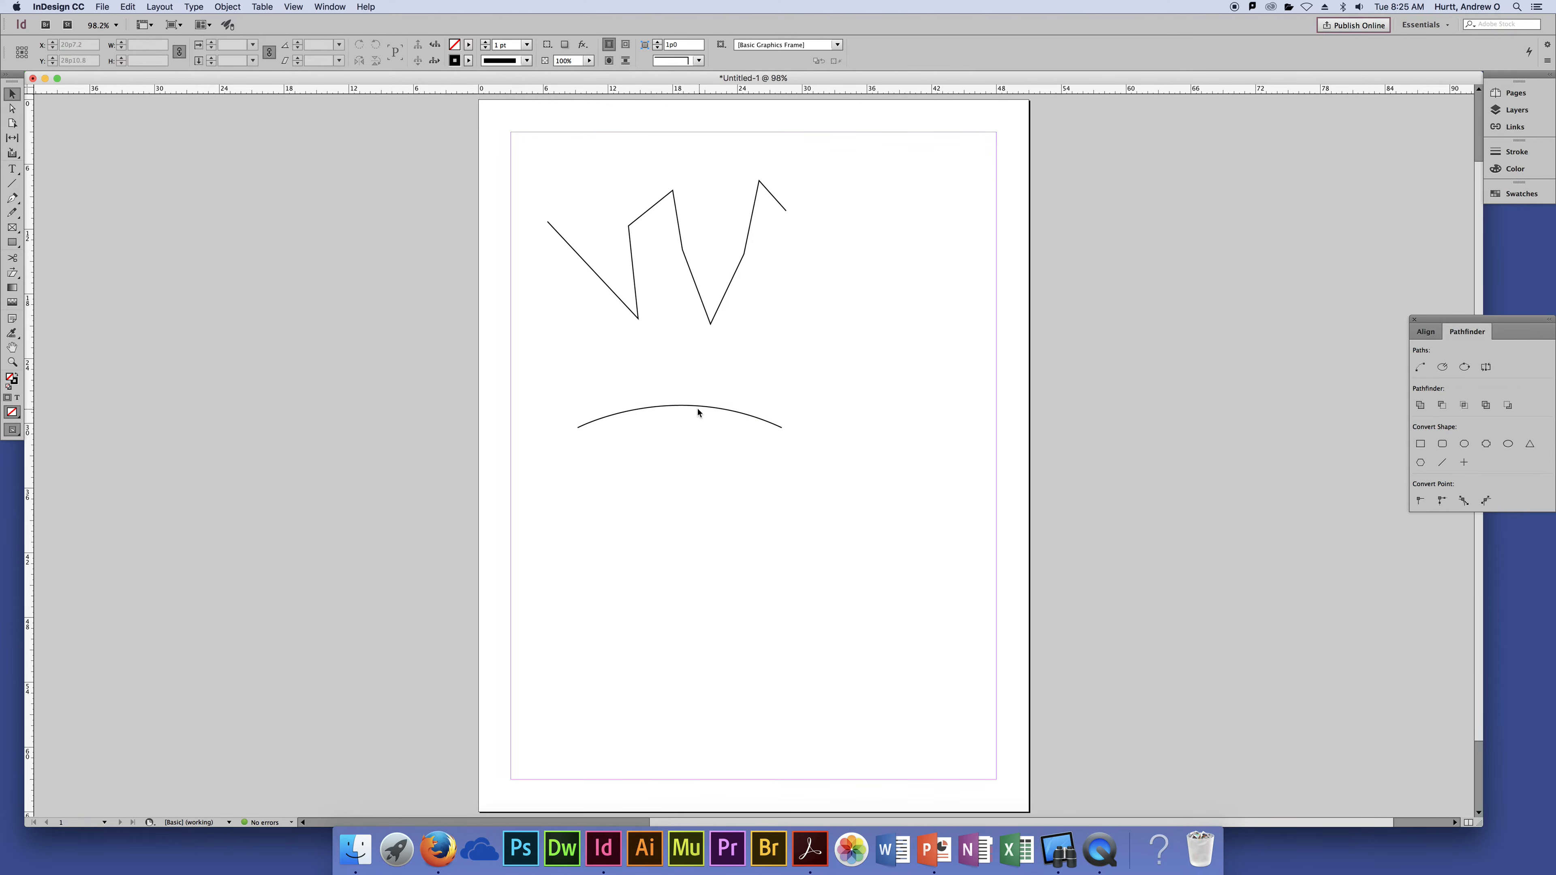
{"action": "left_click_drag", "start_coordinate": [696, 405], "coordinate": [661, 345]}
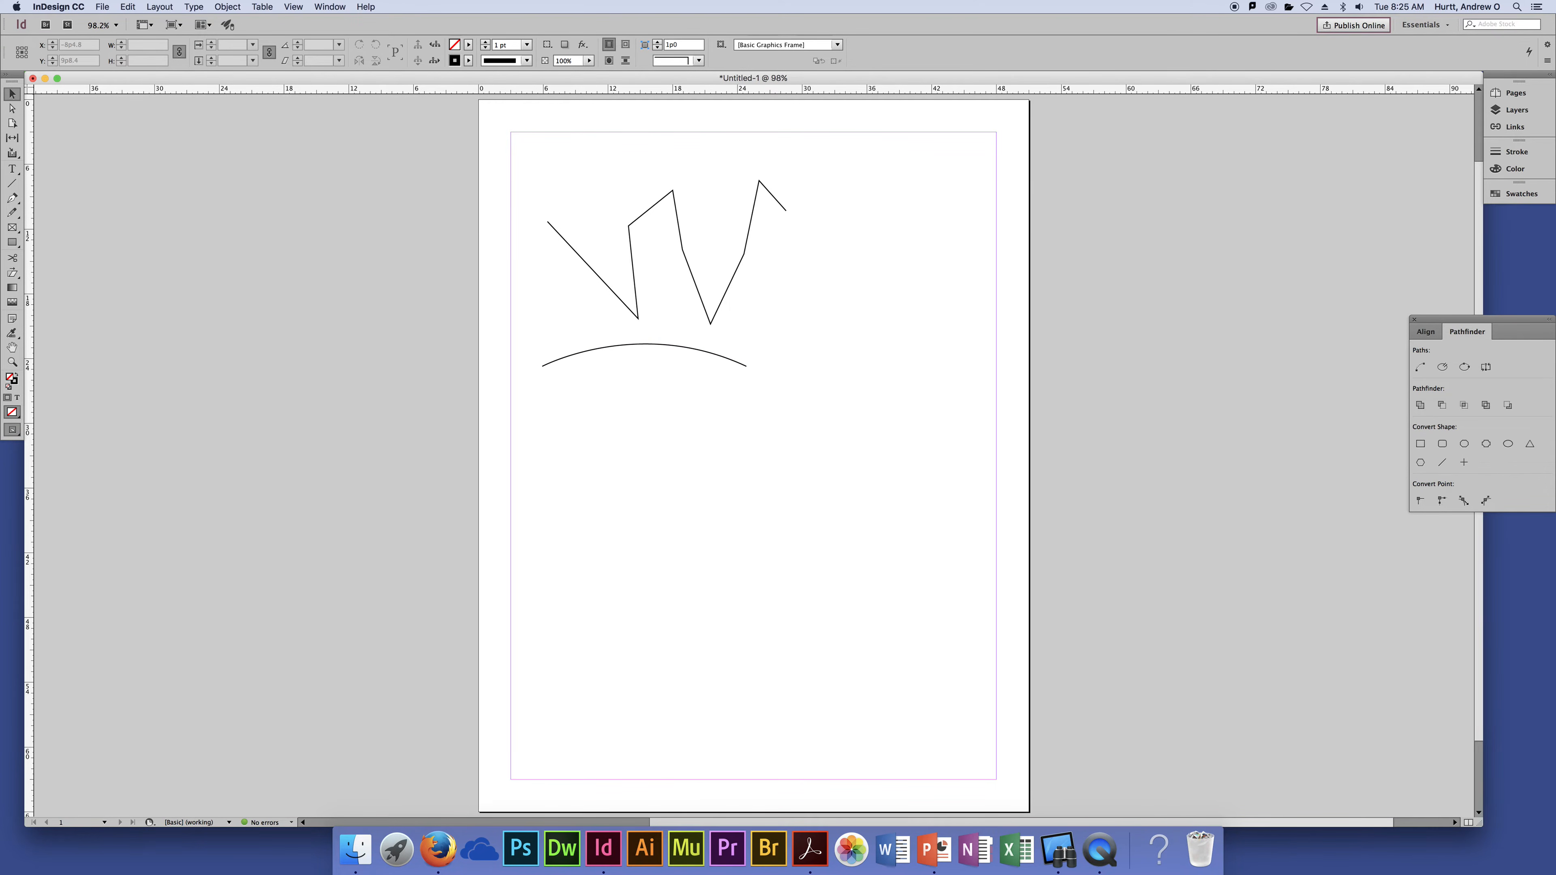
Draw an open freeform path with several curved anchor points below the arch using the Pen tool
{"action": "left_click", "coordinate": [11, 198]}
{"action": "left_click_drag", "start_coordinate": [594, 430], "coordinate": [894, 553]}
{"action": "left_click_drag", "start_coordinate": [854, 463], "coordinate": [876, 366]}
{"action": "left_click_drag", "start_coordinate": [777, 437], "coordinate": [717, 416]}
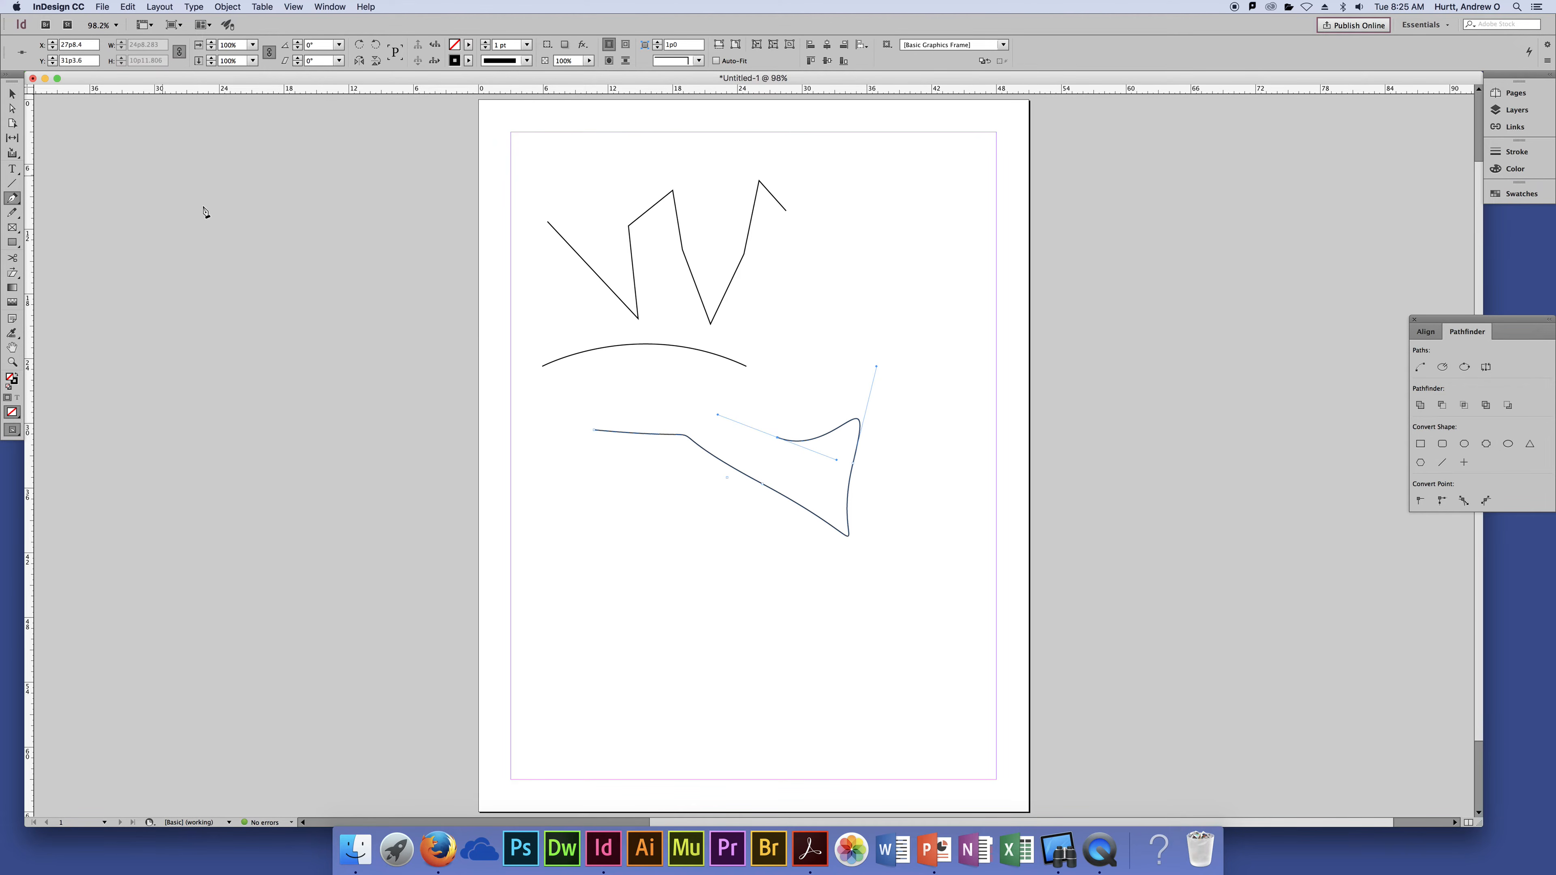
Select all the practice paths on the page and delete them
{"action": "left_click", "coordinate": [20, 95]}
{"action": "left_click_drag", "start_coordinate": [928, 573], "coordinate": [597, 195]}
{"action": "key", "text": "Delete"}
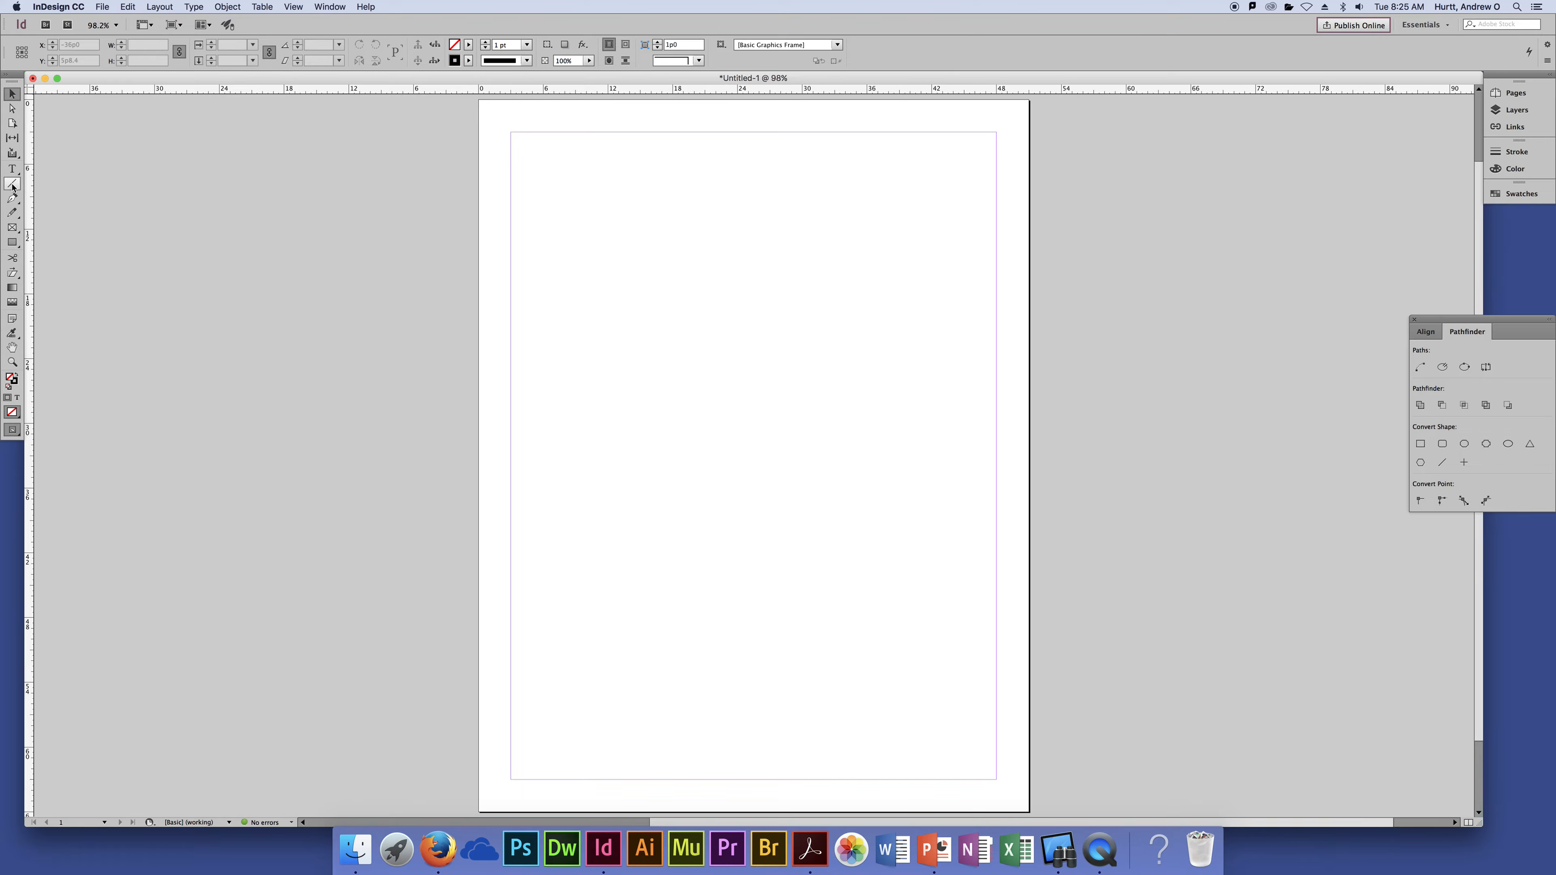
Draw a closed shape with six straight sides near the top of the page, ending the Pen path on its starting point
{"action": "left_click", "coordinate": [12, 198]}
{"action": "left_click", "coordinate": [669, 225]}
{"action": "left_click", "coordinate": [675, 279]}
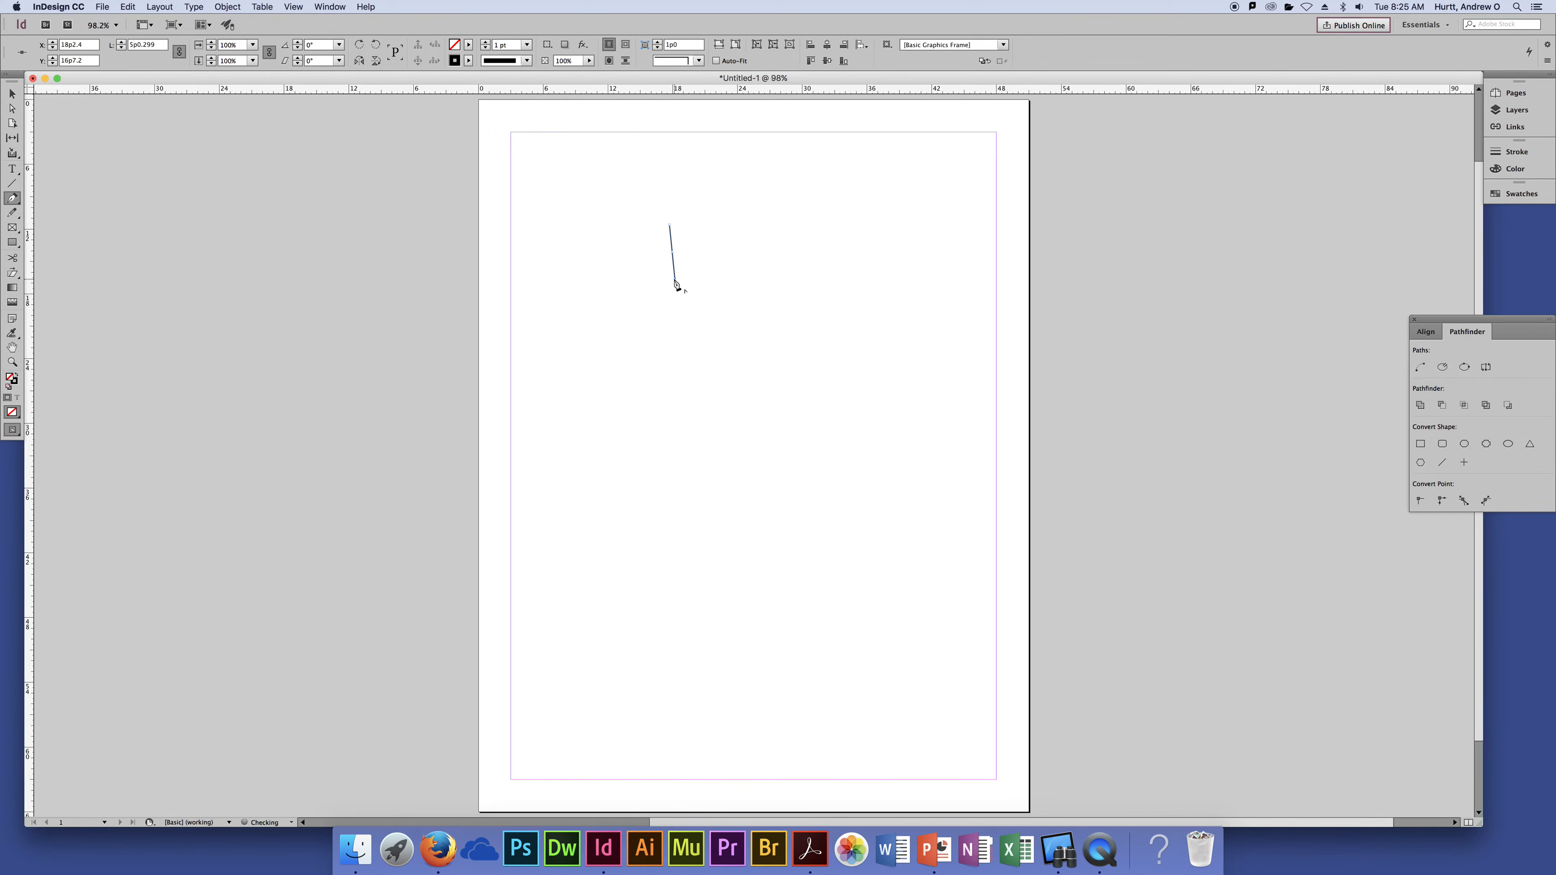
{"action": "left_click", "coordinate": [719, 284]}
{"action": "left_click", "coordinate": [729, 250]}
{"action": "left_click", "coordinate": [732, 216]}
{"action": "left_click", "coordinate": [700, 189]}
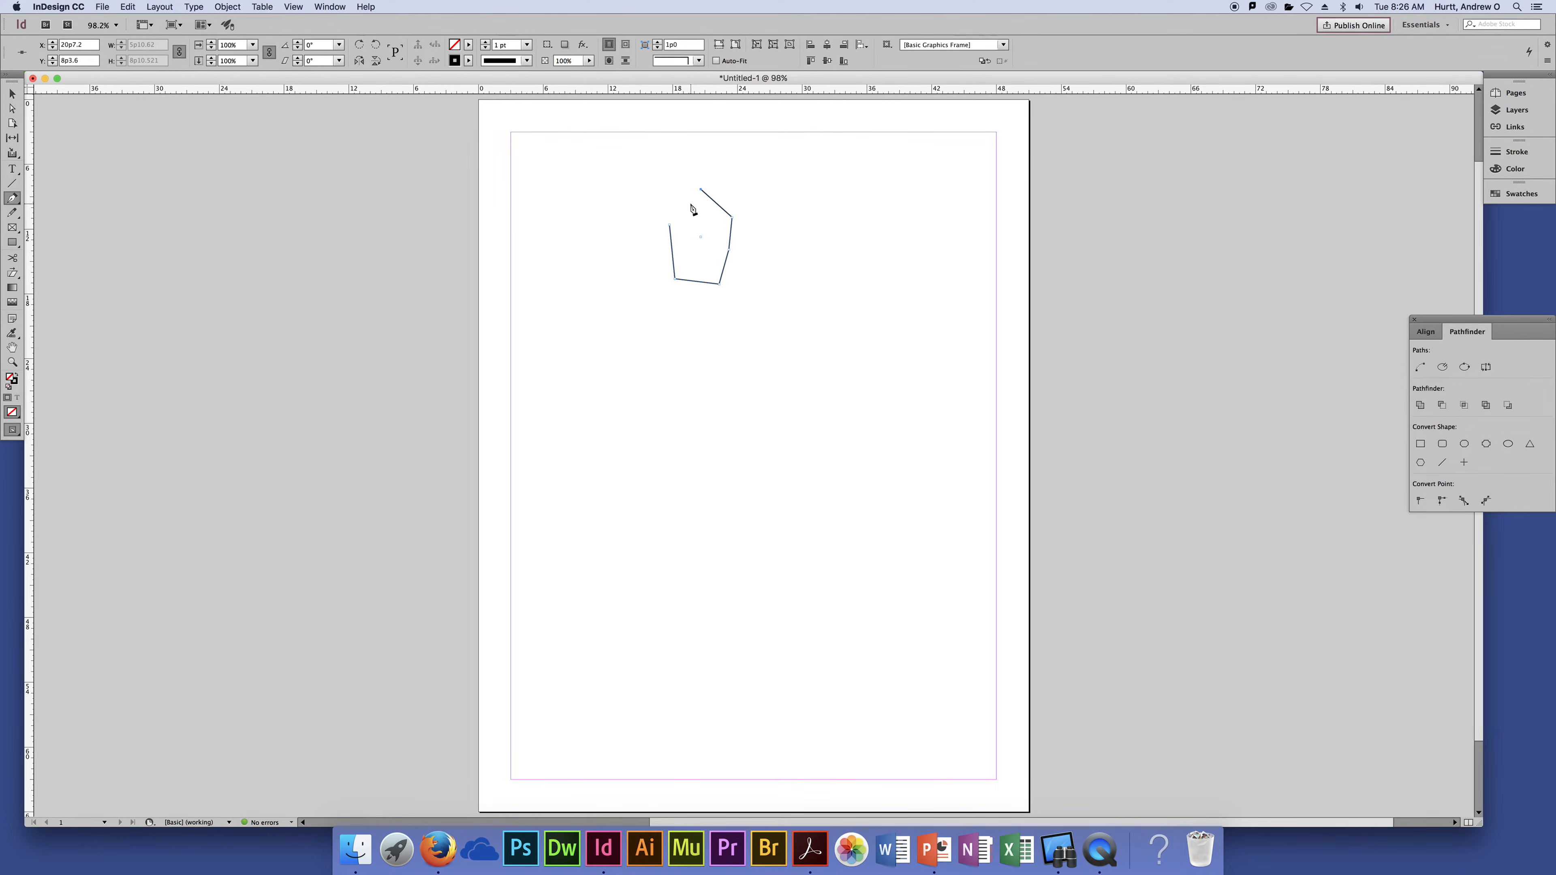
{"action": "left_click", "coordinate": [670, 226]}
{"action": "key", "text": "super+z"}
{"action": "left_click", "coordinate": [669, 226]}
Move the closed shape straight across toward the page's right margin and deselect it
{"action": "left_click", "coordinate": [13, 92]}
{"action": "left_click", "coordinate": [764, 316]}
{"action": "left_click_drag", "start_coordinate": [725, 265], "coordinate": [902, 265]}
{"action": "left_click", "coordinate": [660, 275]}
Draw a five-point open path beside the closed shape with the Pen tool, leaving a gap between its end points
{"action": "left_click", "coordinate": [14, 198]}
{"action": "left_click", "coordinate": [632, 263]}
{"action": "left_click", "coordinate": [694, 283]}
{"action": "left_click", "coordinate": [698, 232]}
{"action": "left_click", "coordinate": [666, 203]}
{"action": "left_click", "coordinate": [637, 207]}
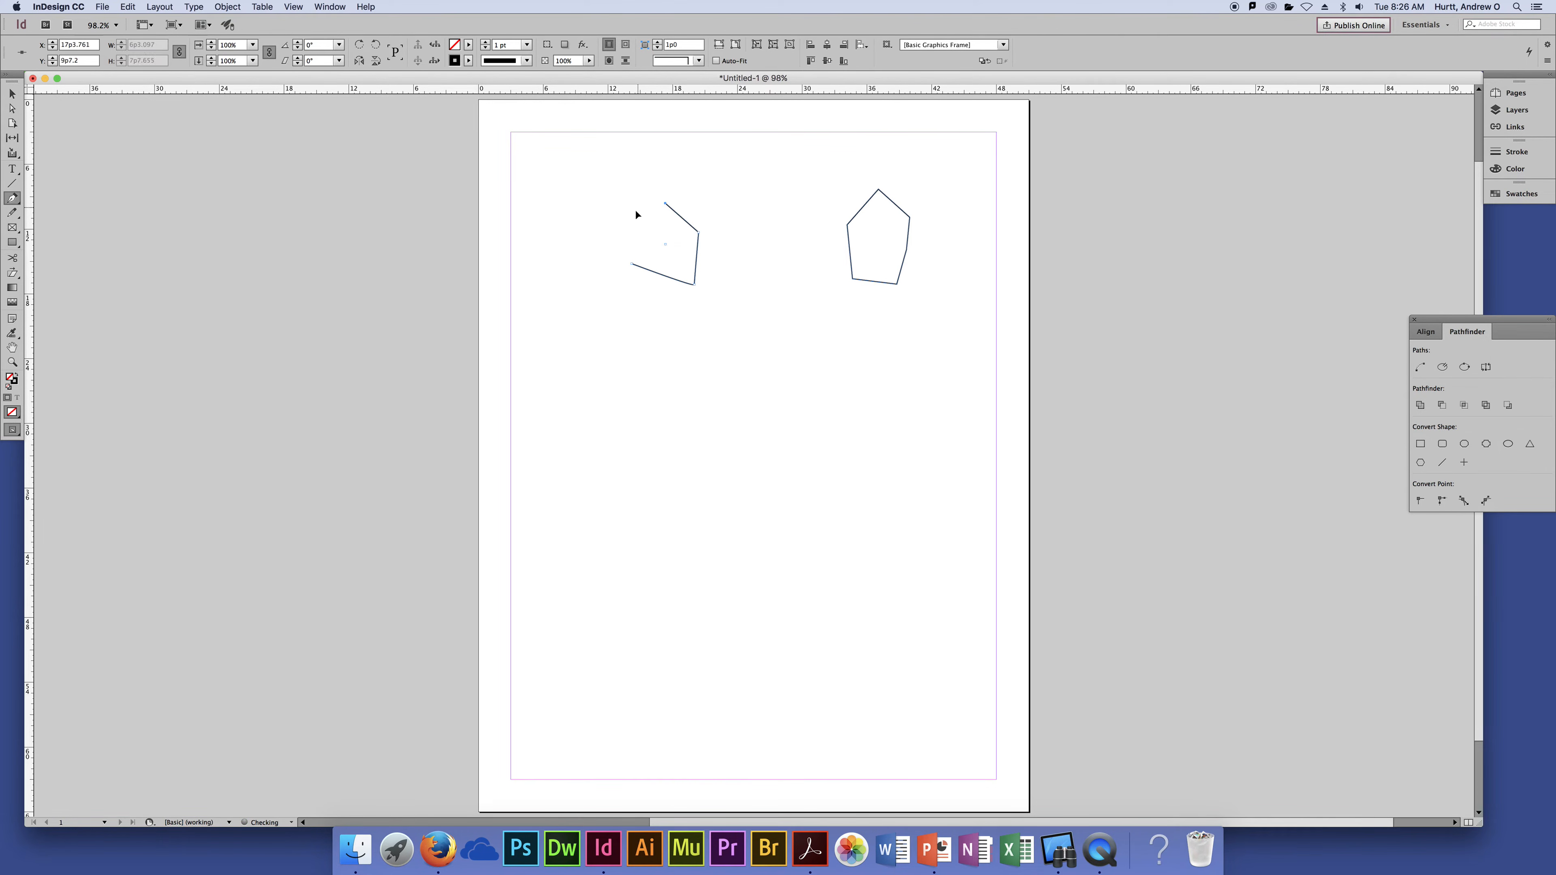
{"action": "left_click", "coordinate": [12, 95]}
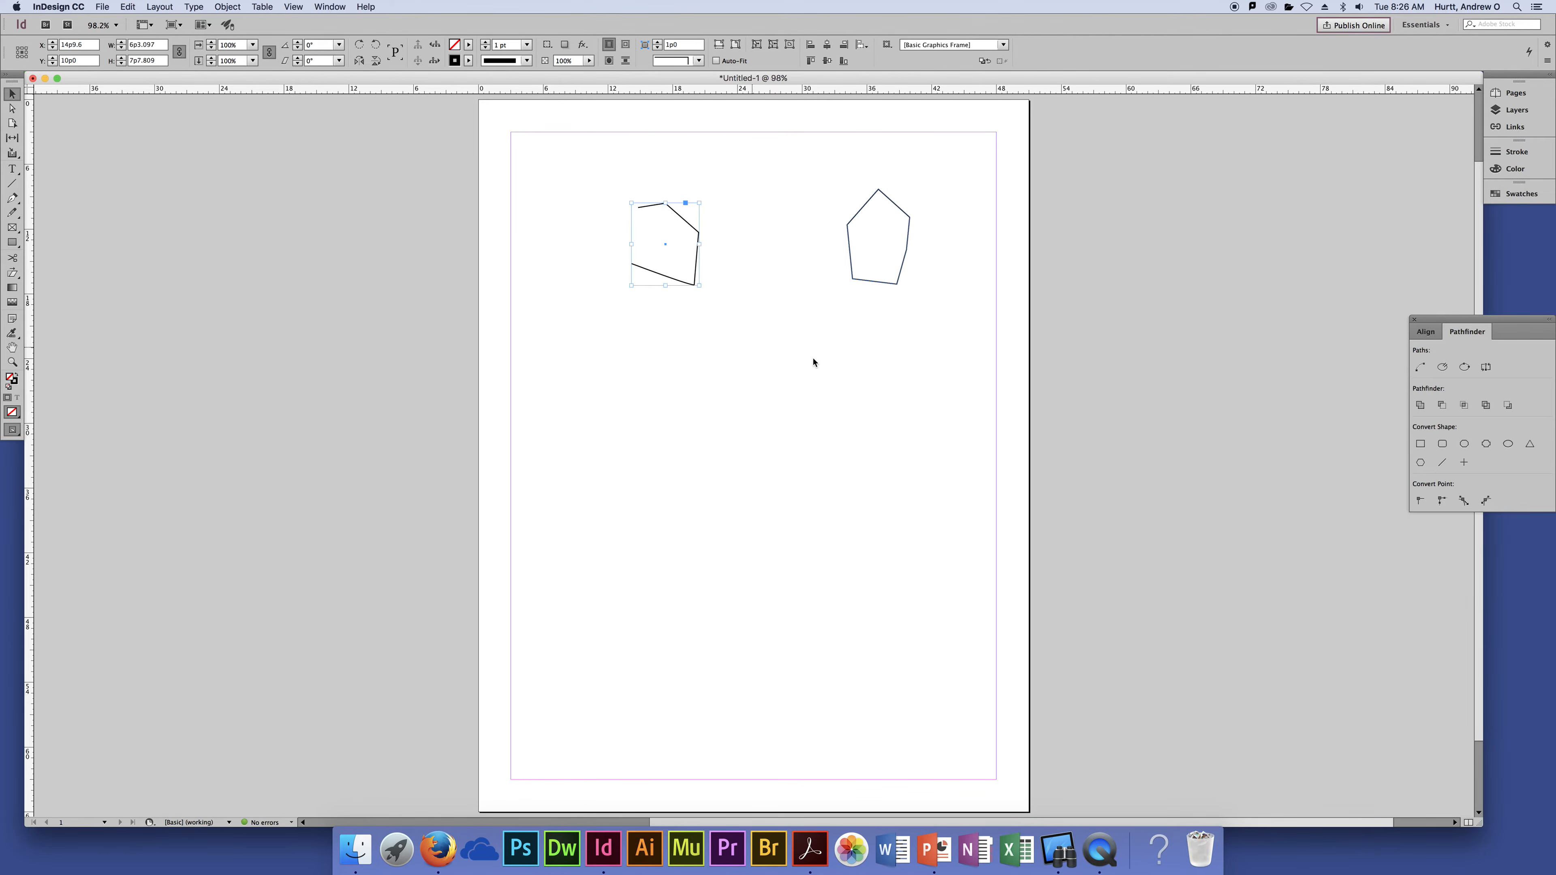
Fill both the open and the closed shape with the red swatch C=15 M=100 Y=100 K=0
{"action": "left_click_drag", "start_coordinate": [900, 341], "coordinate": [575, 213]}
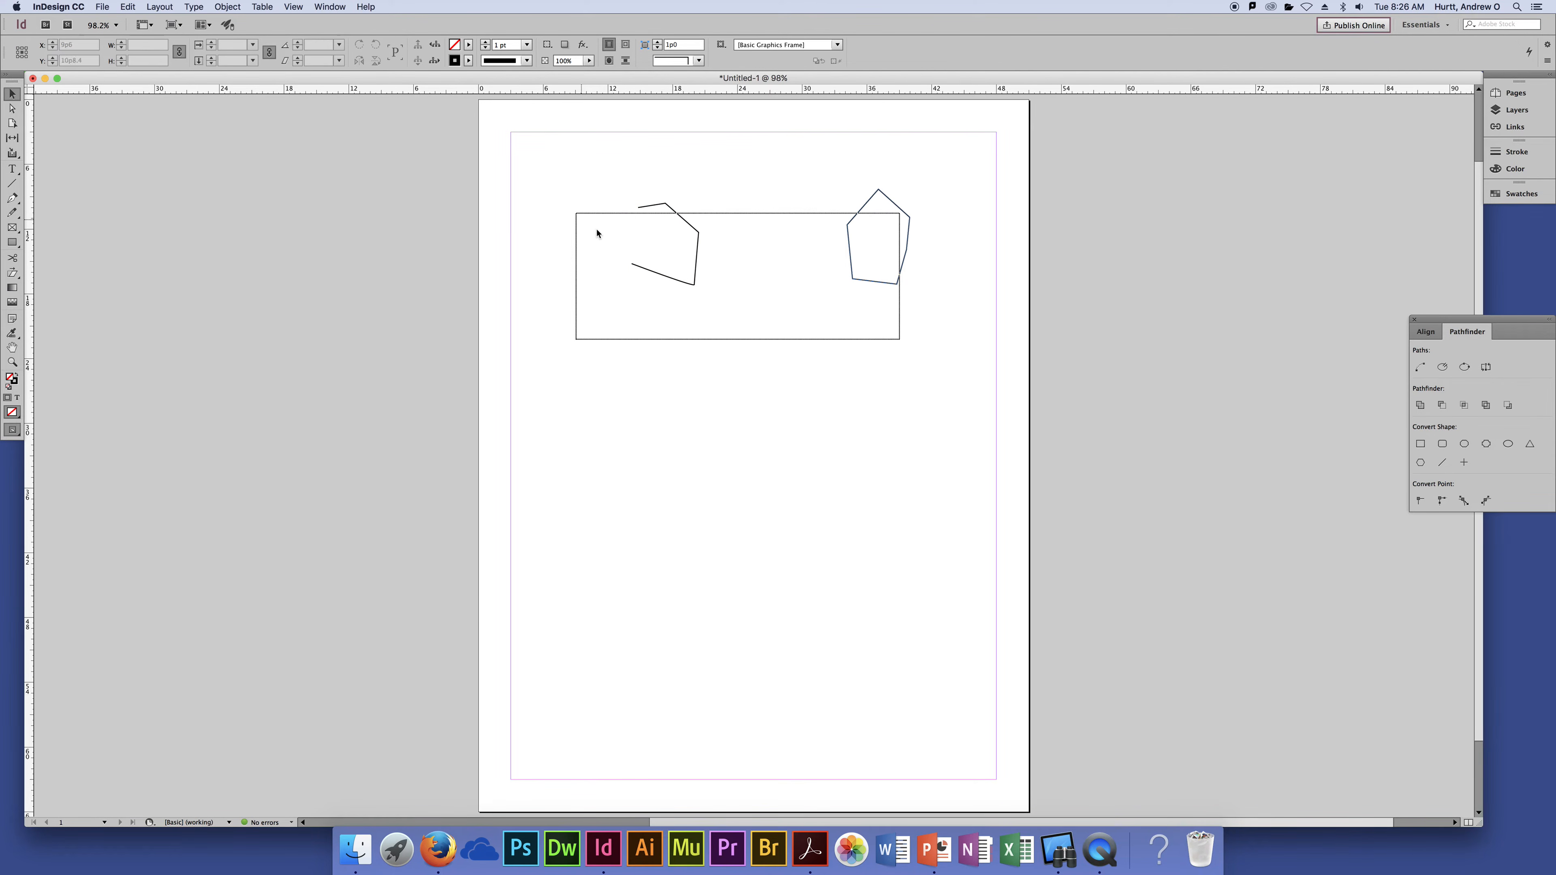
{"action": "left_click", "coordinate": [469, 44]}
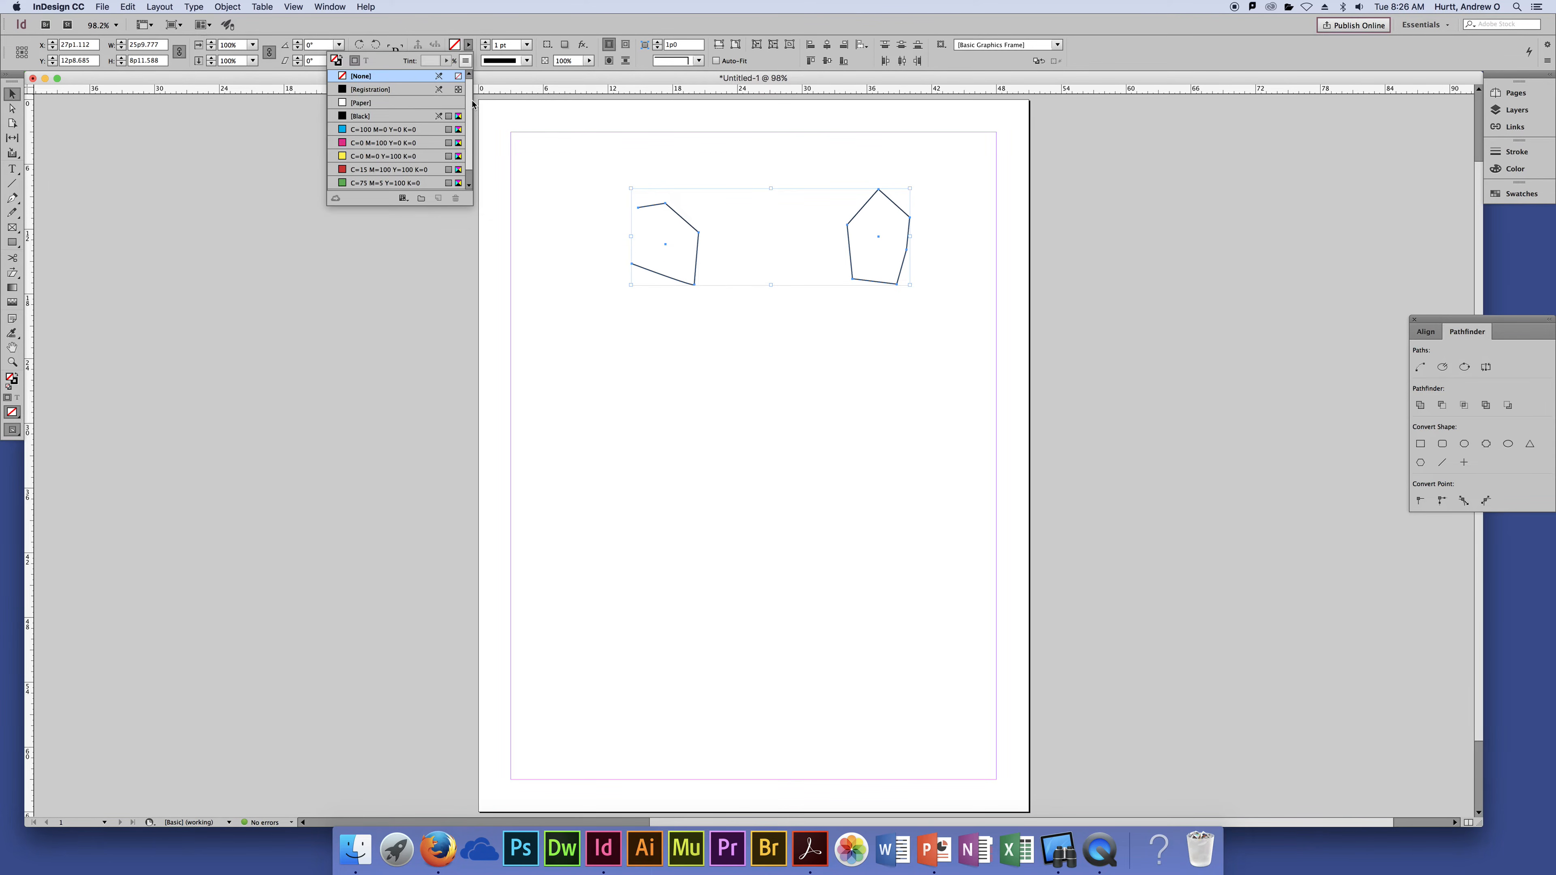
{"action": "left_click", "coordinate": [401, 169]}
{"action": "left_click", "coordinate": [944, 424]}
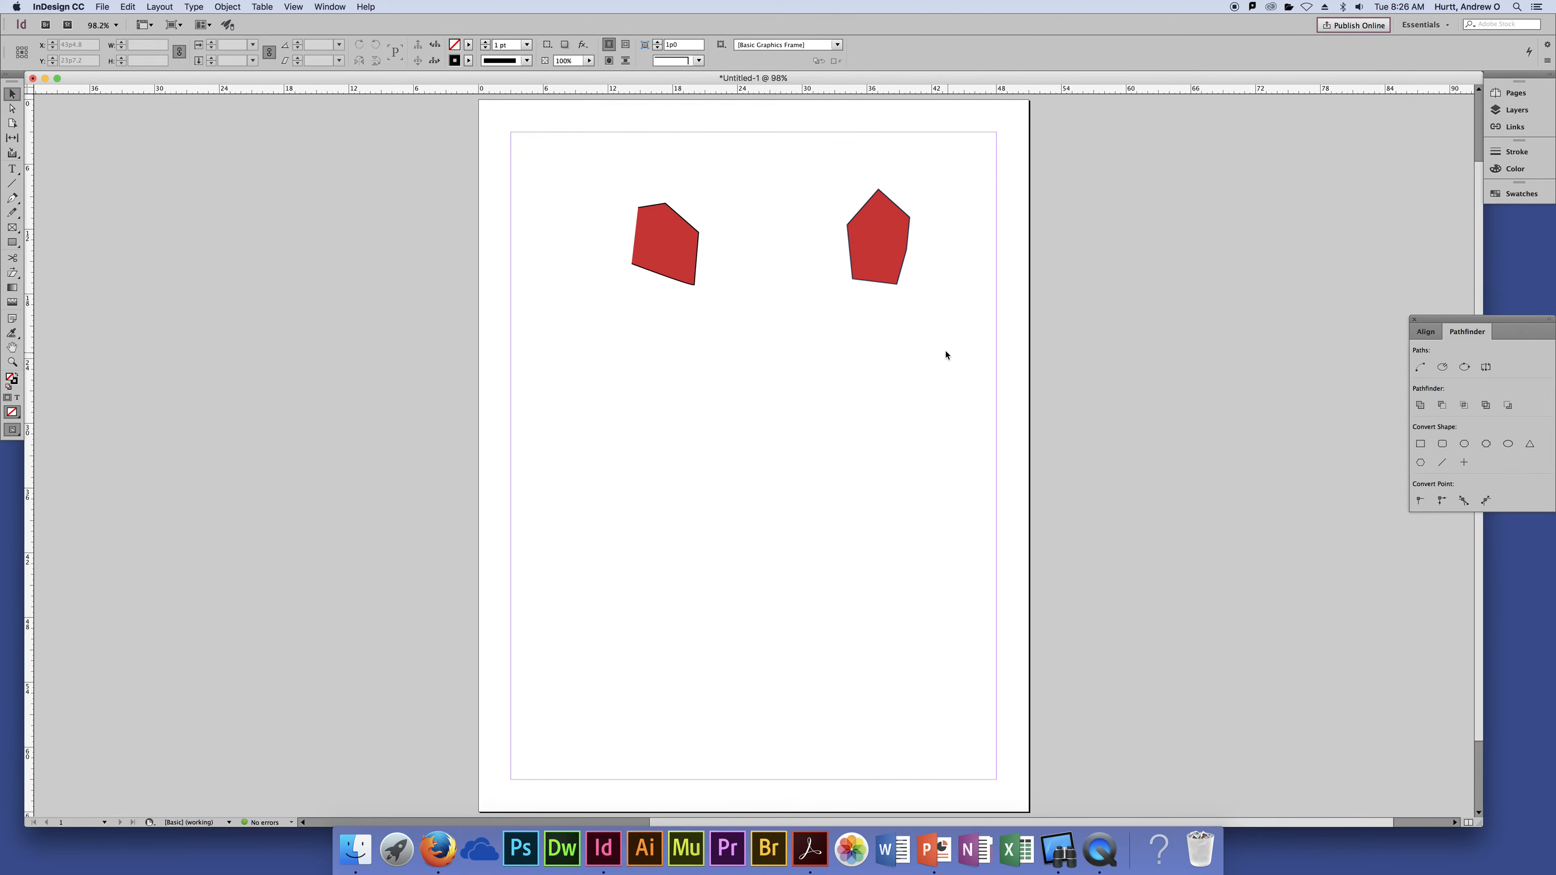
Set the stroke weight of both red shapes to 4 pt
{"action": "key", "text": "super+equal"}
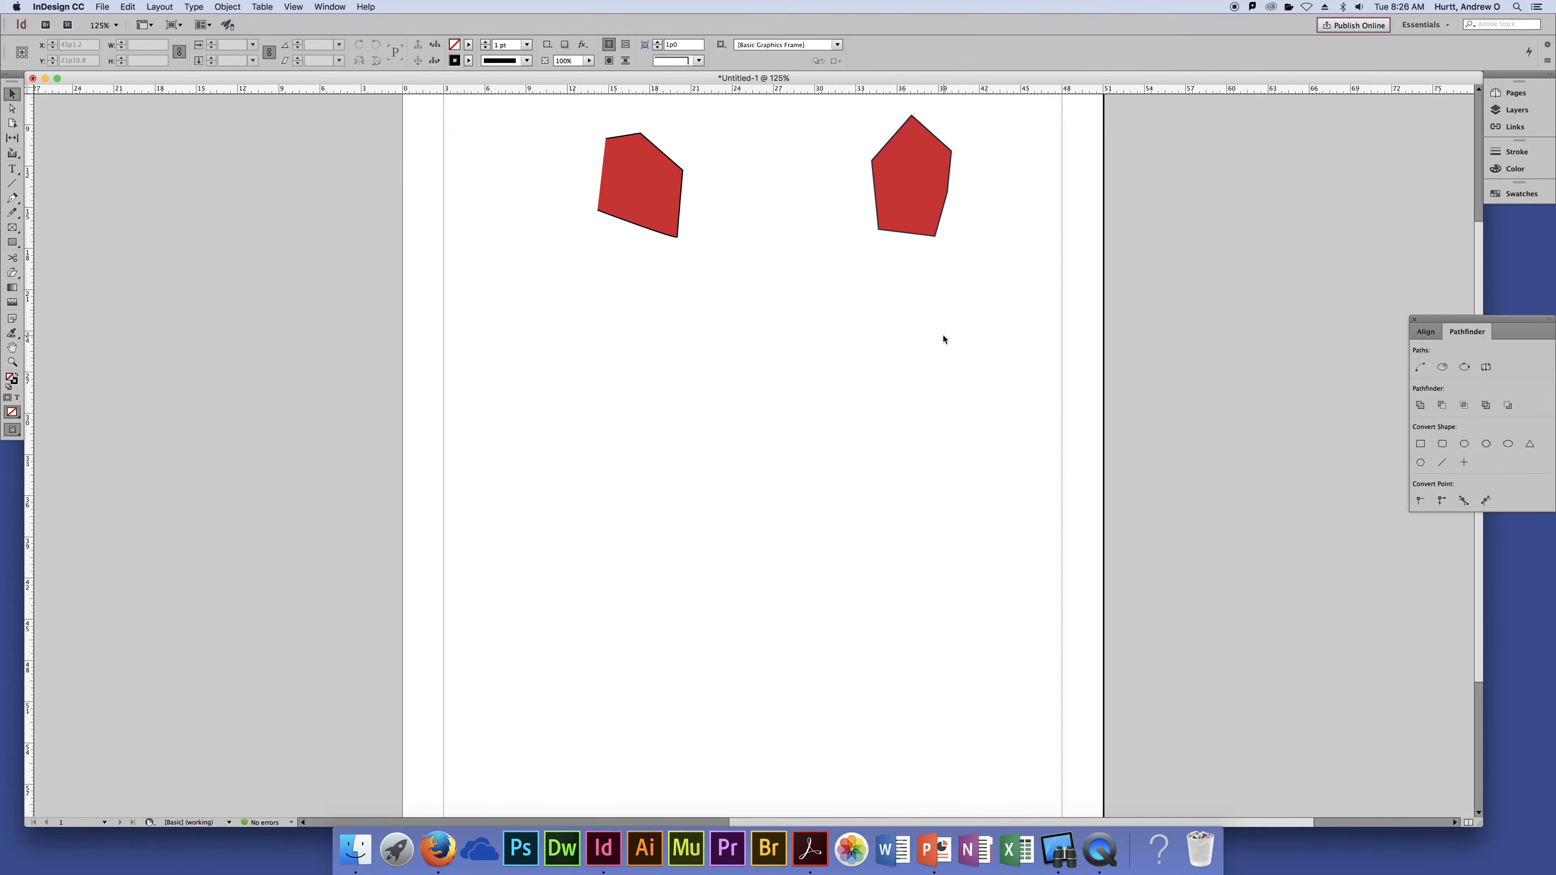
{"action": "scroll", "coordinate": [953, 338], "scroll_direction": "up", "scroll_amount": 2}
{"action": "left_click_drag", "start_coordinate": [983, 329], "coordinate": [532, 141]}
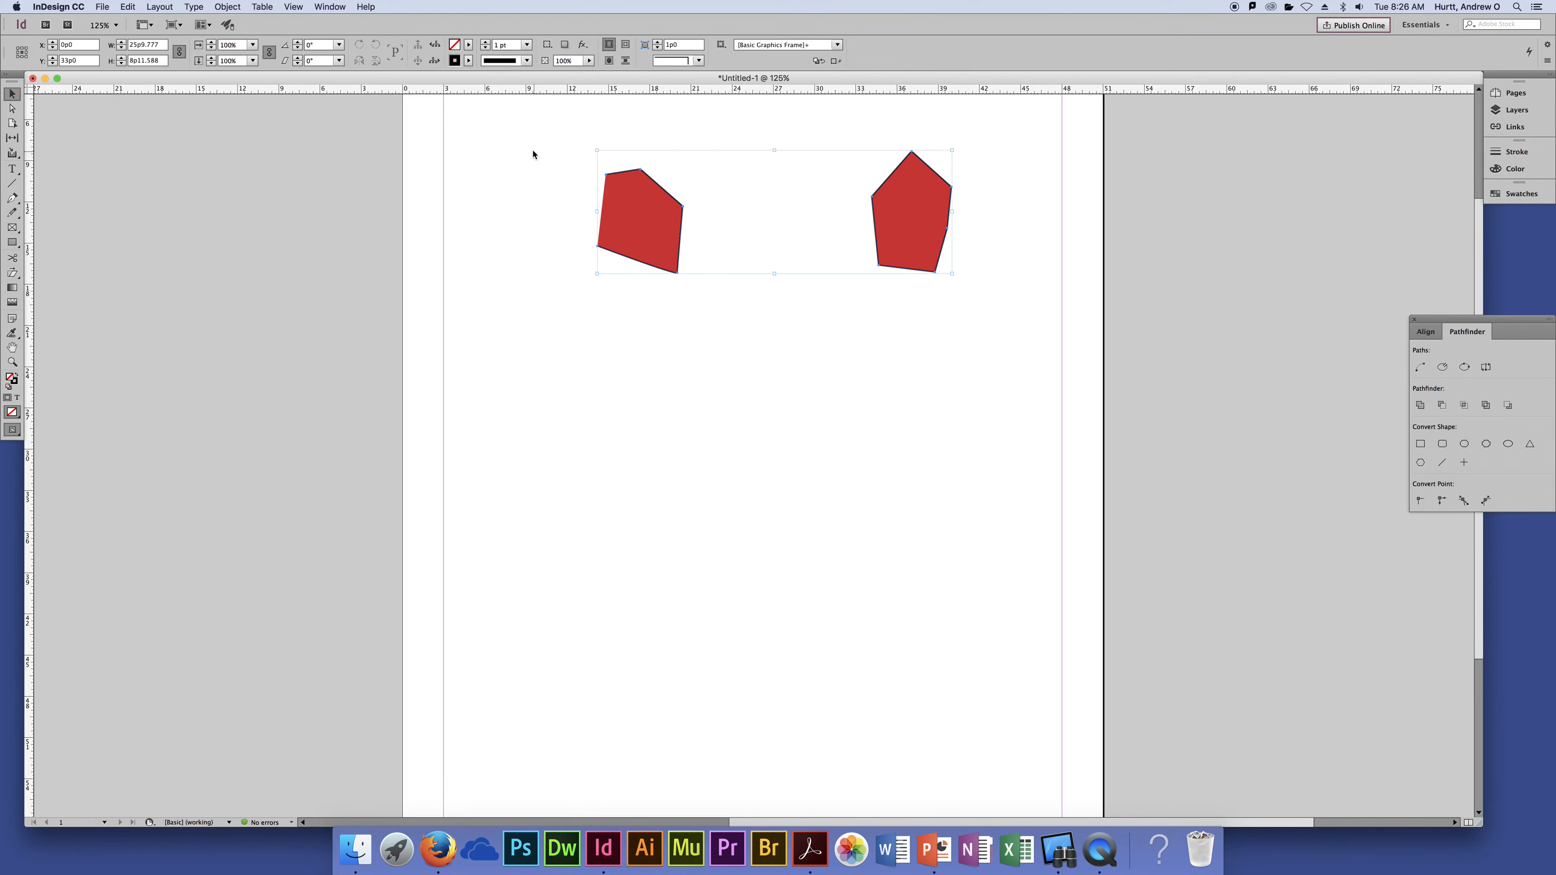
{"action": "left_click", "coordinate": [485, 42]}
{"action": "left_click", "coordinate": [485, 42]}
{"action": "left_click", "coordinate": [484, 42]}
{"action": "left_click", "coordinate": [888, 485]}
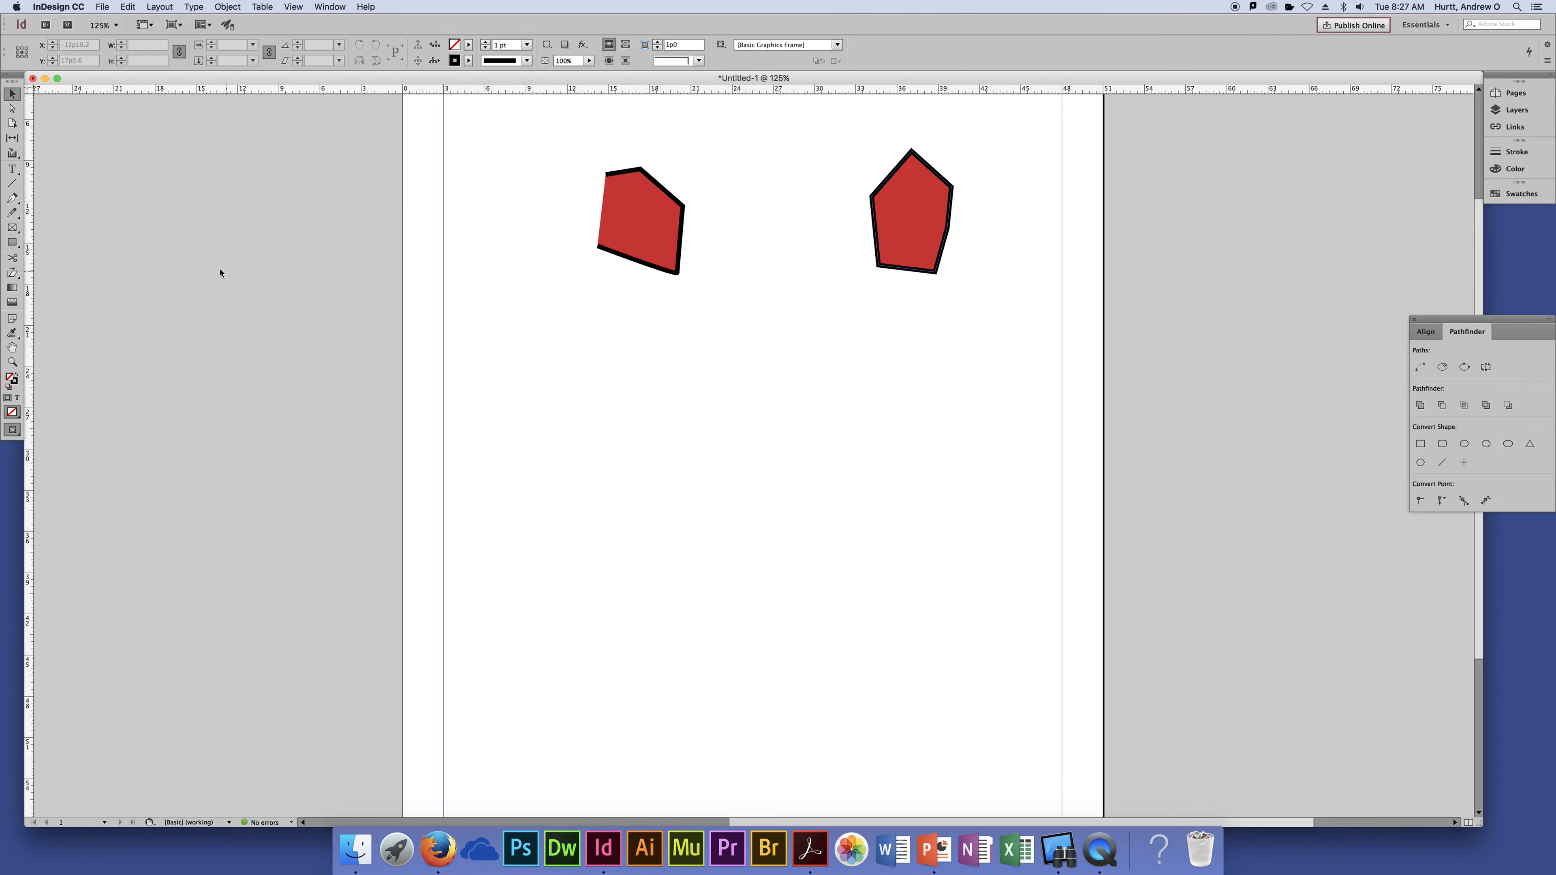
Draw an ellipse about 22 by 14 picas below the red shapes and delete it
{"action": "left_click", "coordinate": [13, 243]}
{"action": "left_click_drag", "start_coordinate": [13, 244], "coordinate": [49, 258]}
{"action": "left_click_drag", "start_coordinate": [573, 356], "coordinate": [882, 556]}
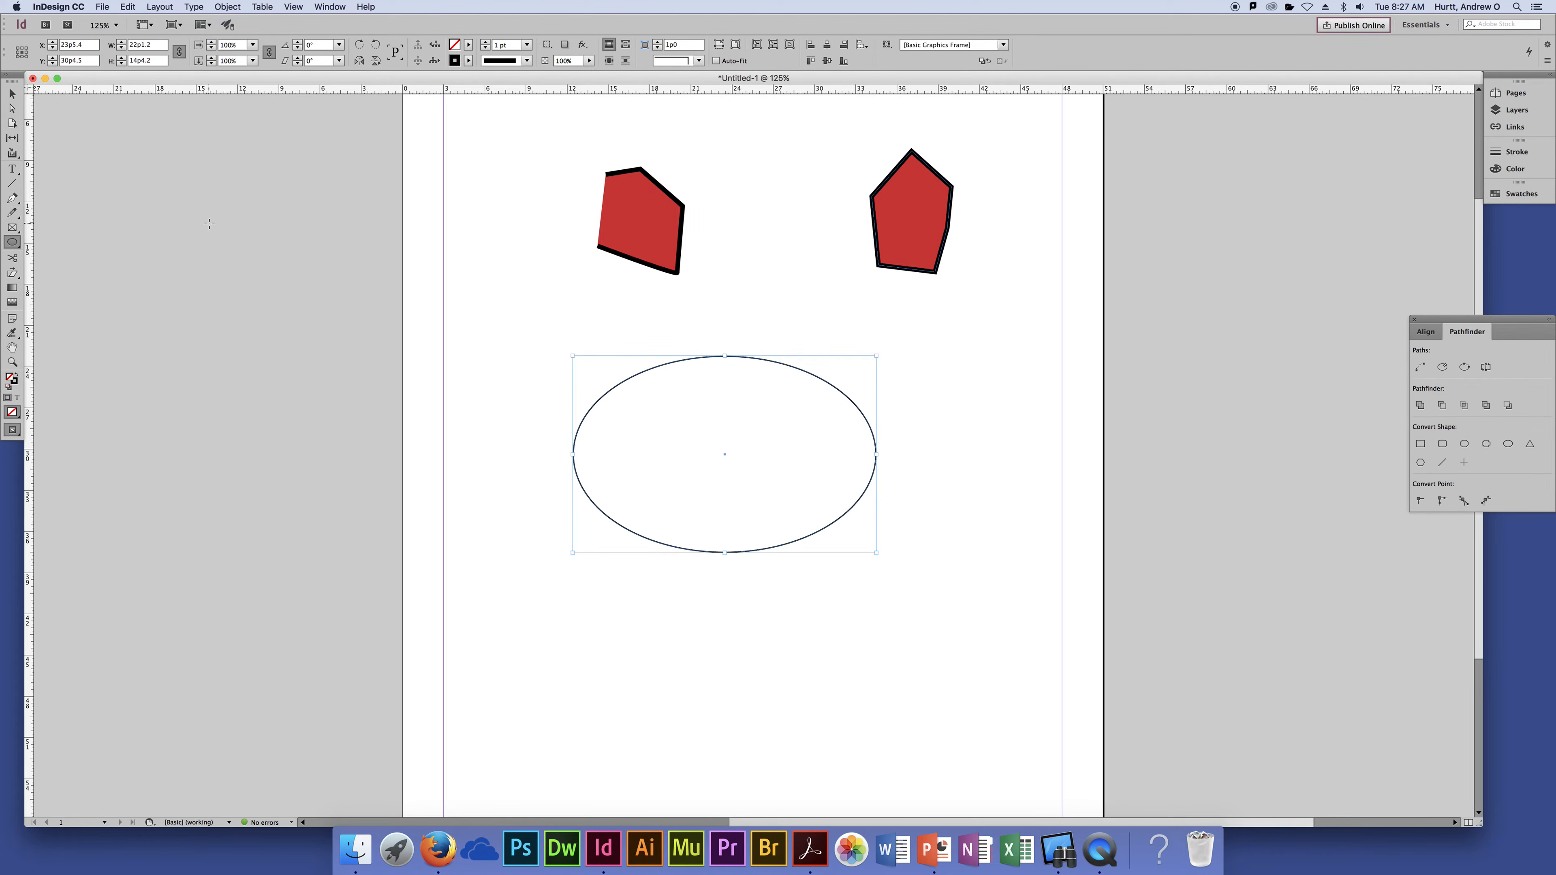
{"action": "key", "text": "Delete"}
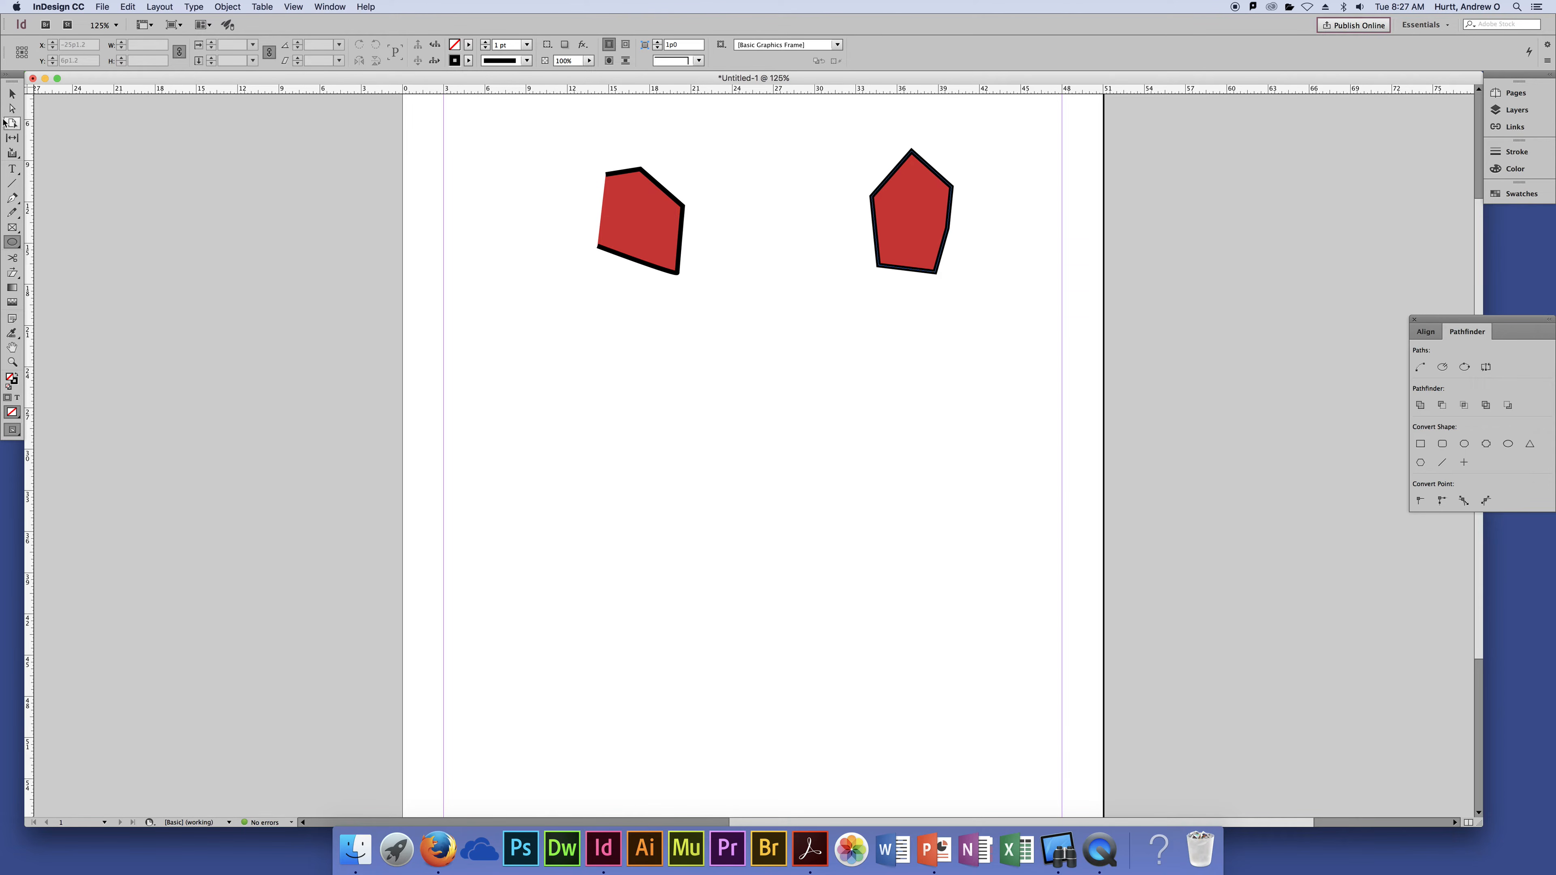
Select the open red shape with the Direct Selection tool to examine its anchor points
{"action": "left_click", "coordinate": [12, 109]}
{"action": "scroll", "coordinate": [608, 306], "scroll_direction": "down", "scroll_amount": 1}
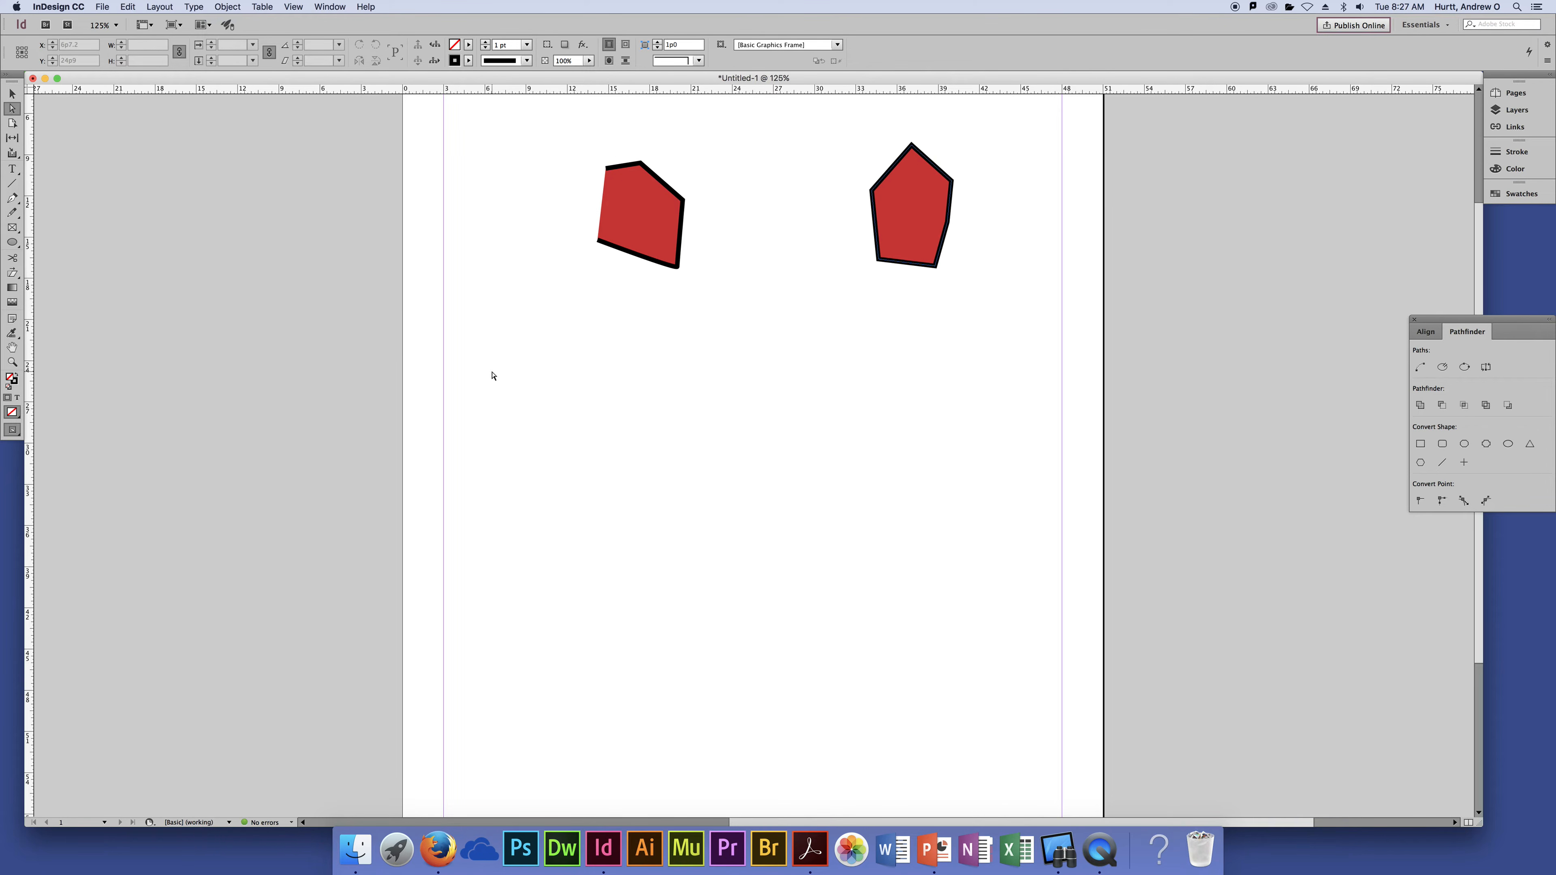
{"action": "left_click", "coordinate": [657, 242]}
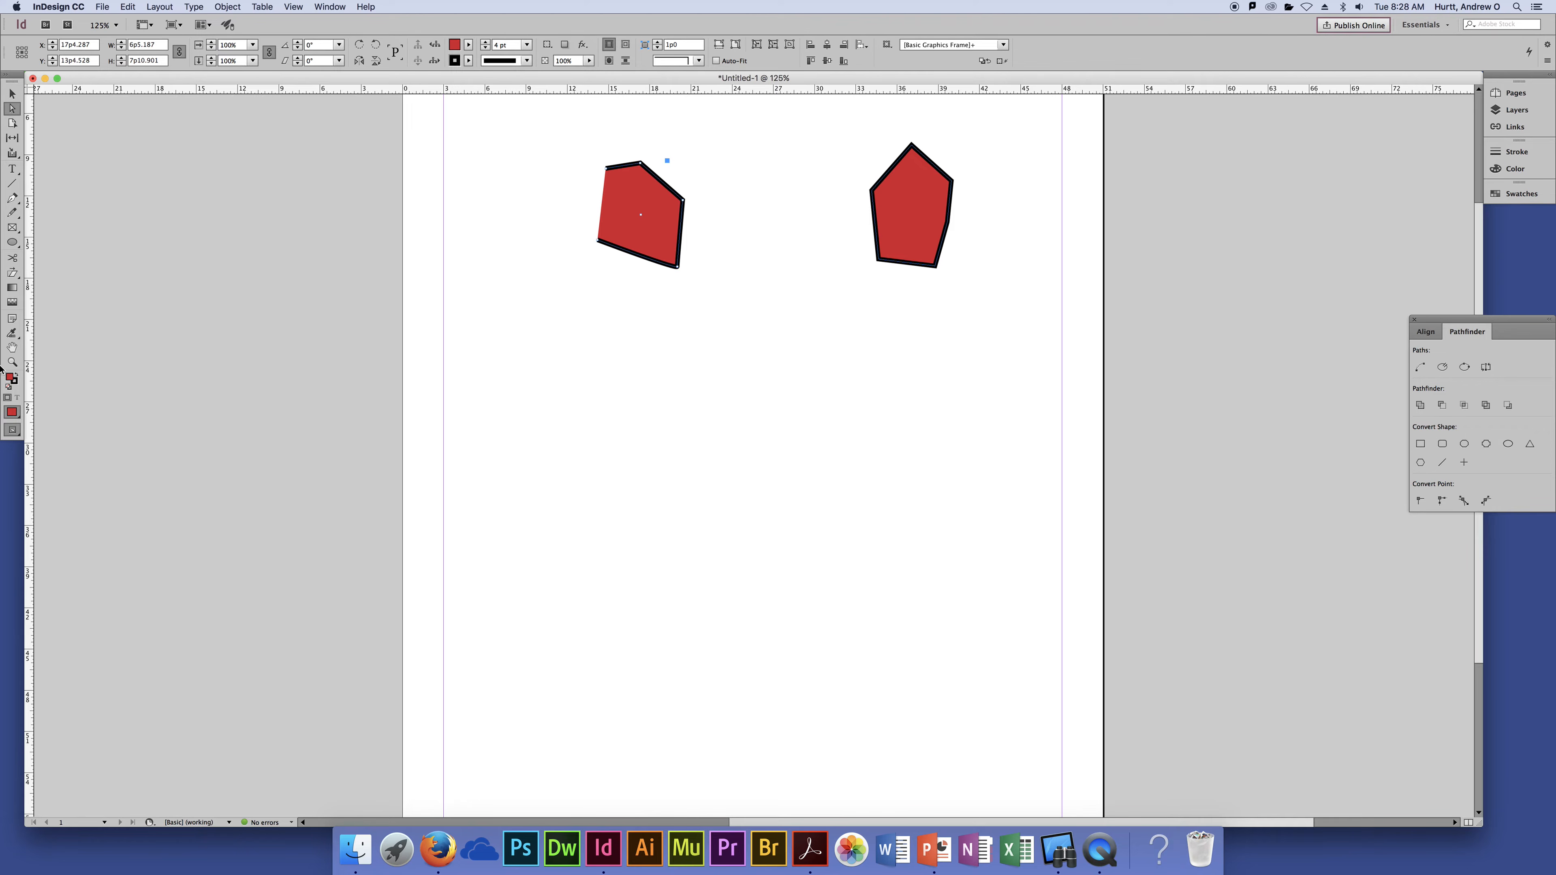
Delete both red shapes together and undo the deletion
{"action": "left_click", "coordinate": [12, 93]}
{"action": "left_click_drag", "start_coordinate": [944, 372], "coordinate": [548, 118]}
{"action": "key", "text": "Delete"}
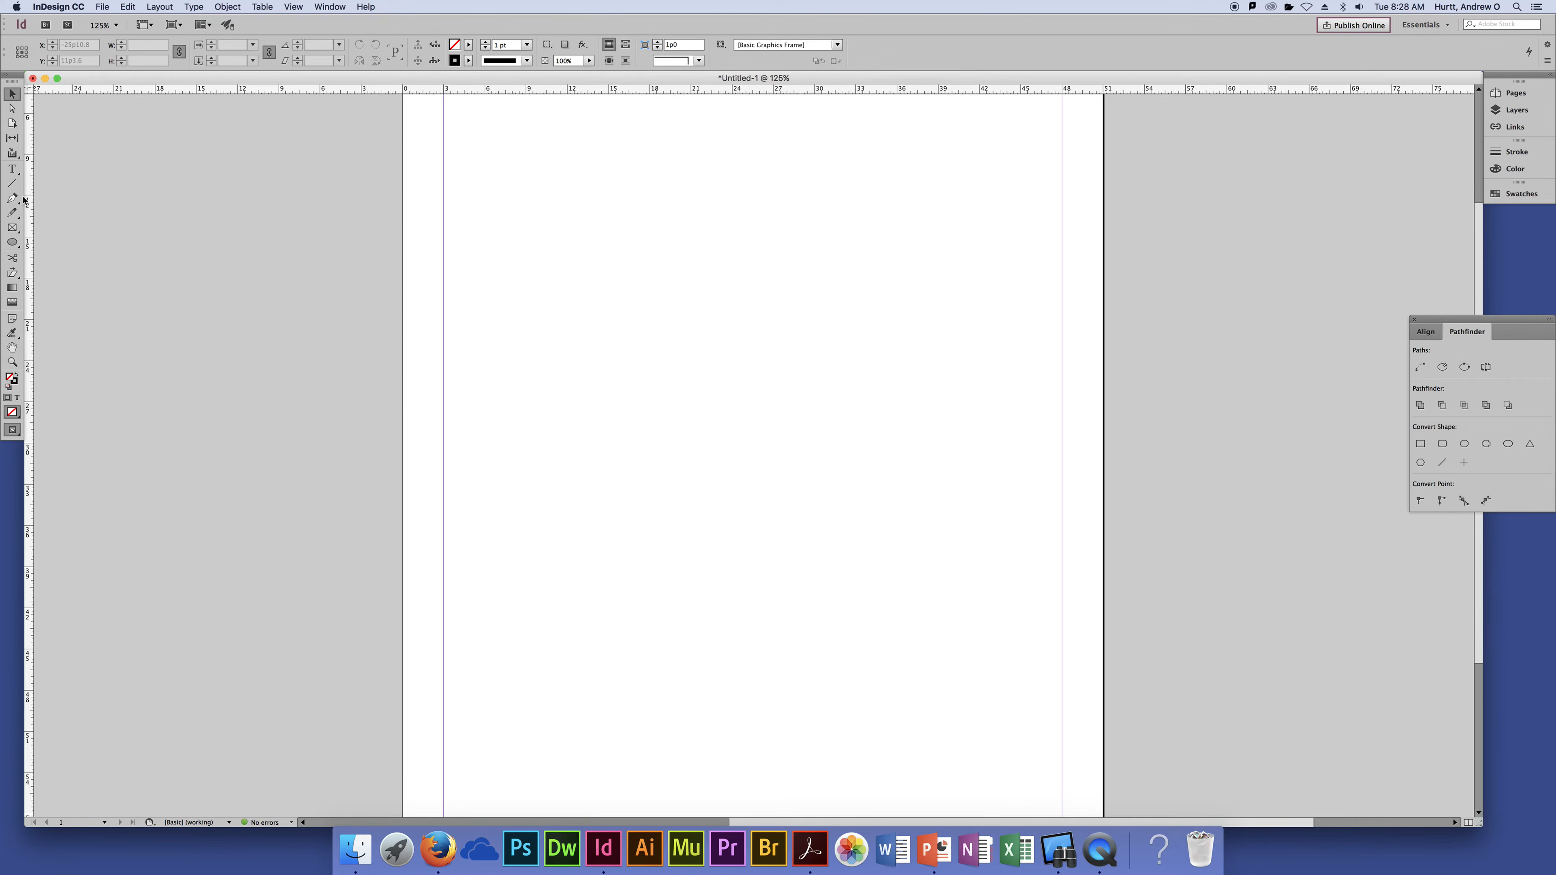
{"action": "key", "text": "super+z"}
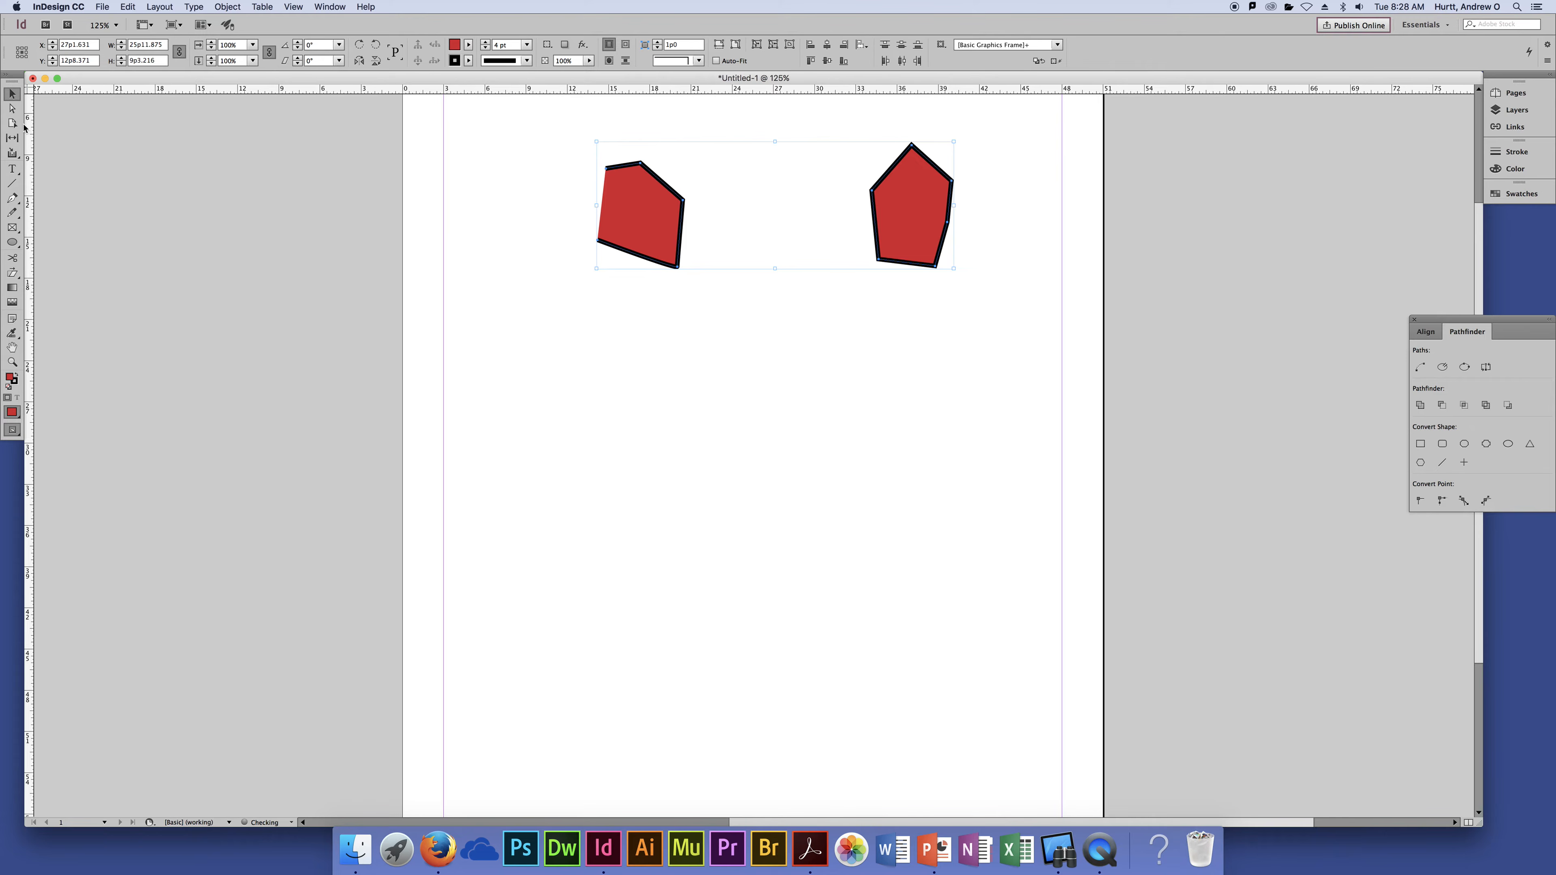
Remove the open and the closed red shape from the page
{"action": "left_click_drag", "start_coordinate": [719, 289], "coordinate": [622, 213]}
{"action": "key", "text": "Delete"}
{"action": "left_click_drag", "start_coordinate": [934, 215], "coordinate": [745, 364]}
{"action": "left_click_drag", "start_coordinate": [629, 304], "coordinate": [746, 369]}
{"action": "key", "text": "Delete"}
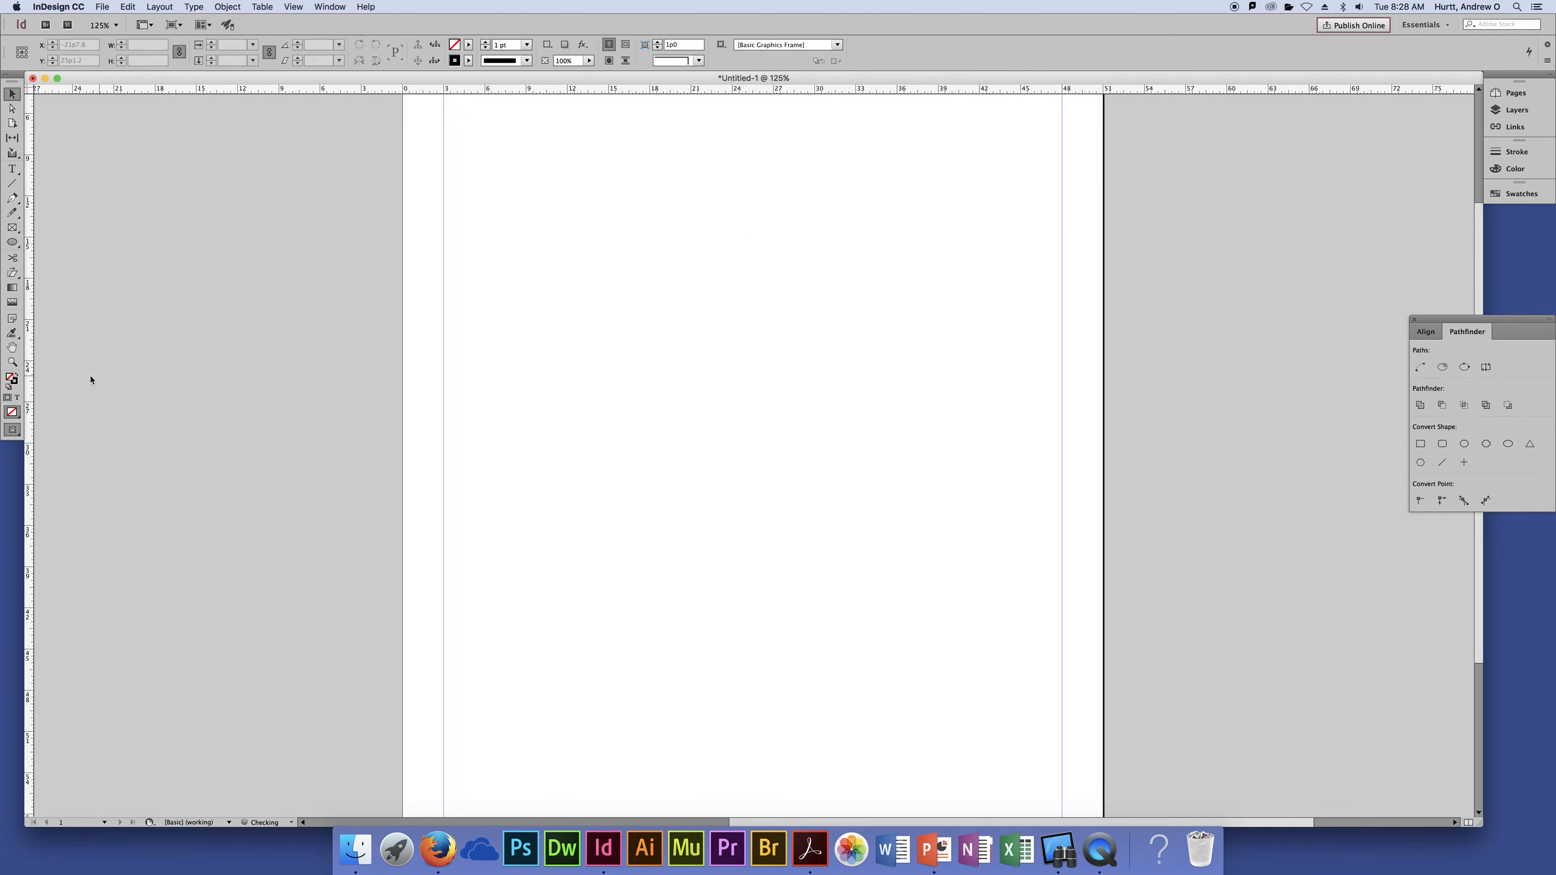
Draw a rectangle about 23p9 wide and 17p5 high in the upper part of the empty page
{"action": "left_click", "coordinate": [22, 244]}
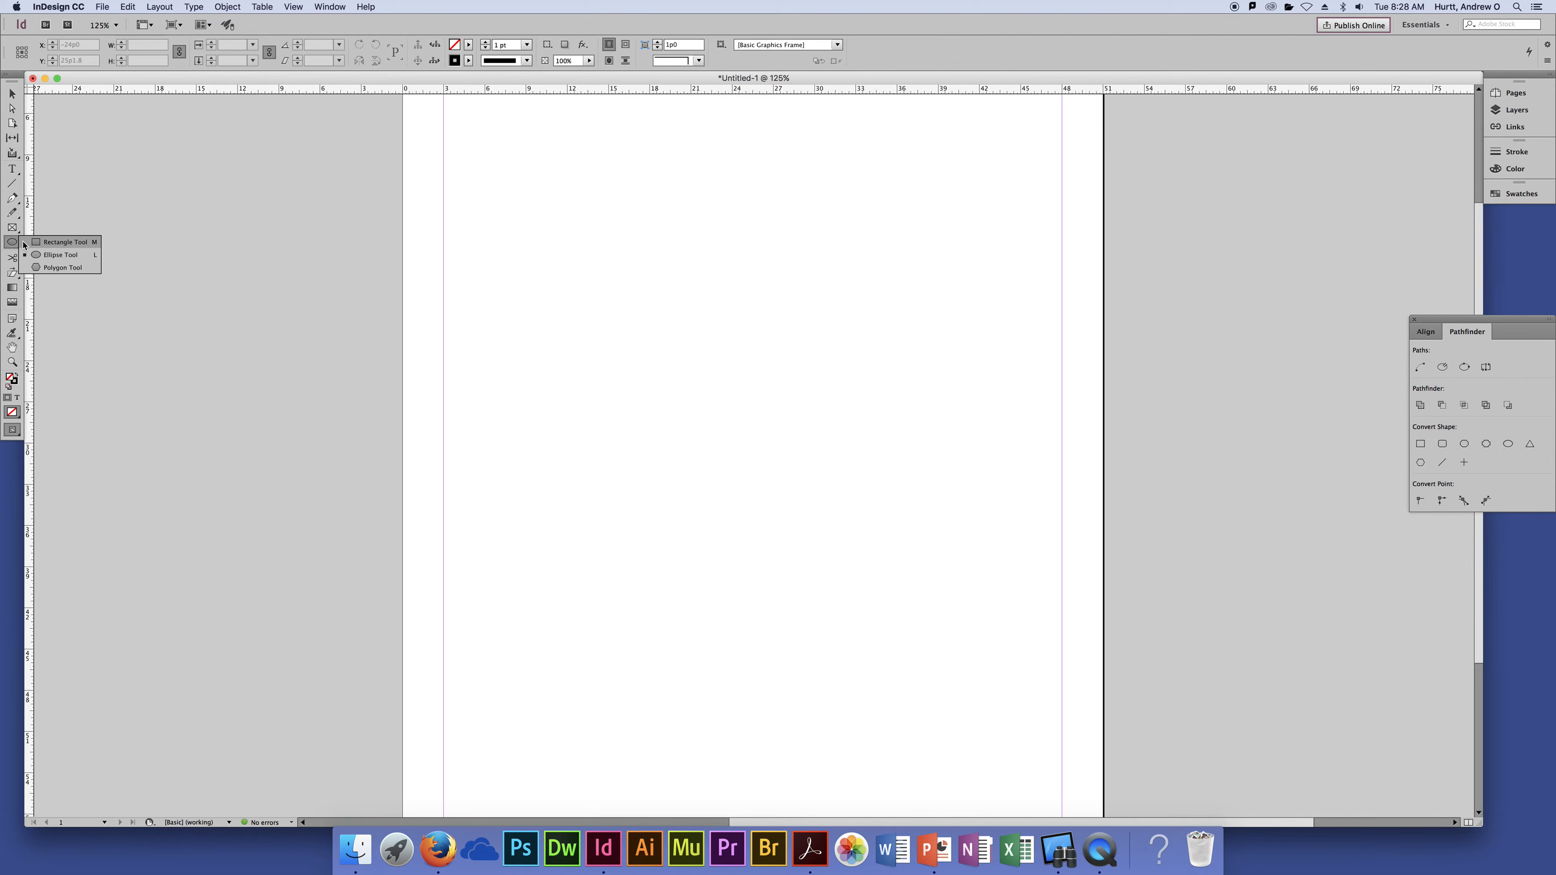
{"action": "left_click", "coordinate": [61, 242]}
{"action": "mouse_move", "coordinate": [545, 224]}
{"action": "left_mouse_down"}
{"action": "mouse_move", "coordinate": [747, 396]}
{"action": "mouse_move", "coordinate": [871, 462]}
{"action": "left_mouse_up"}
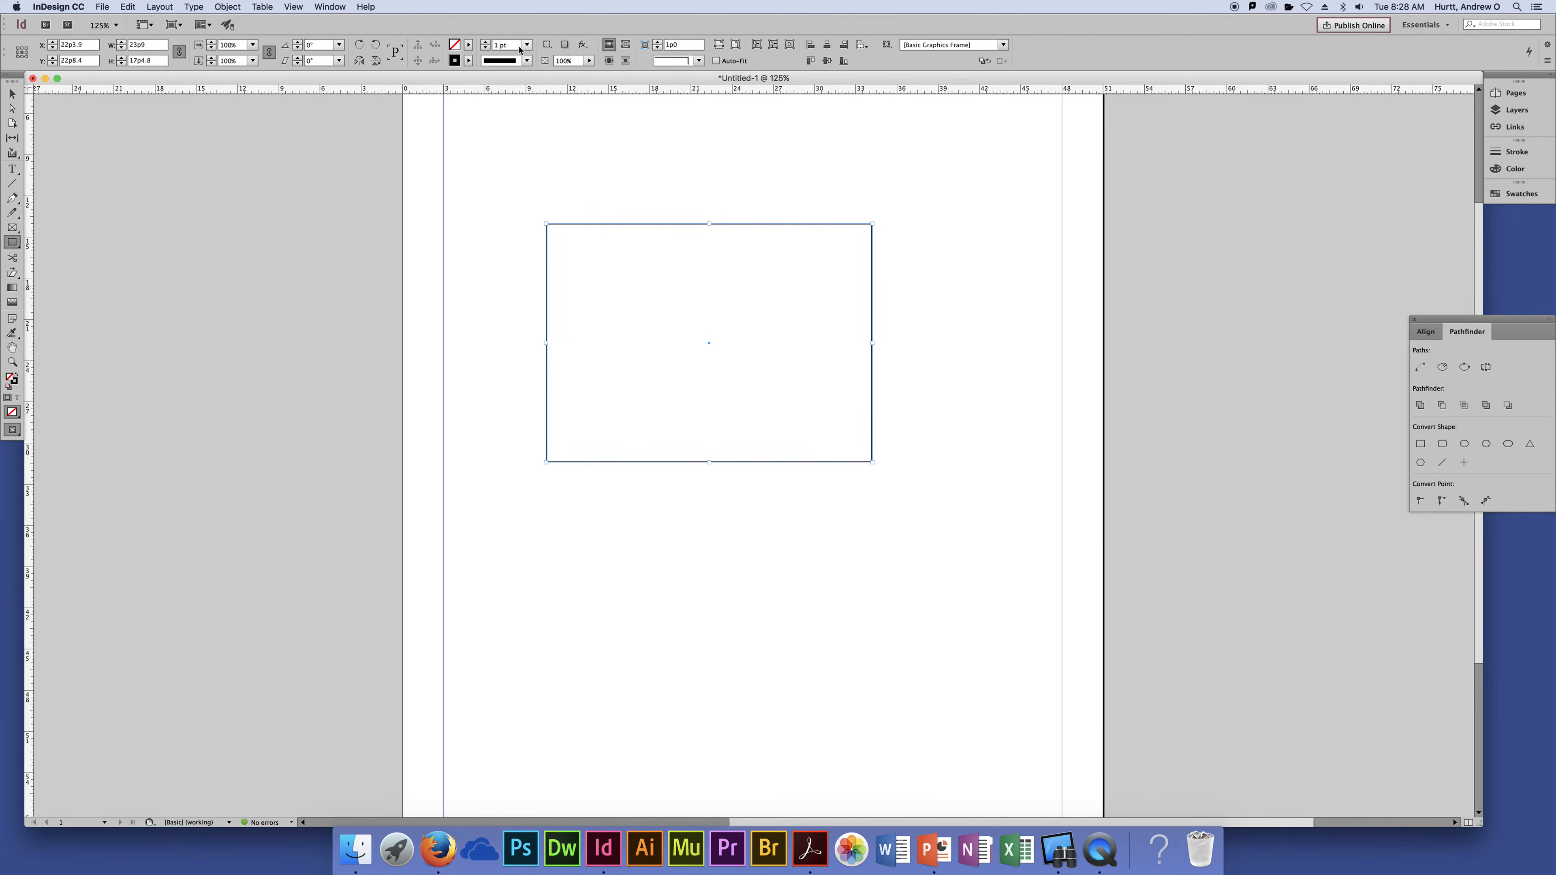
Set the rectangle's stroke weight to 4 pt and deselect it
{"action": "left_click", "coordinate": [486, 41]}
{"action": "left_click", "coordinate": [486, 42]}
{"action": "left_click", "coordinate": [486, 41]}
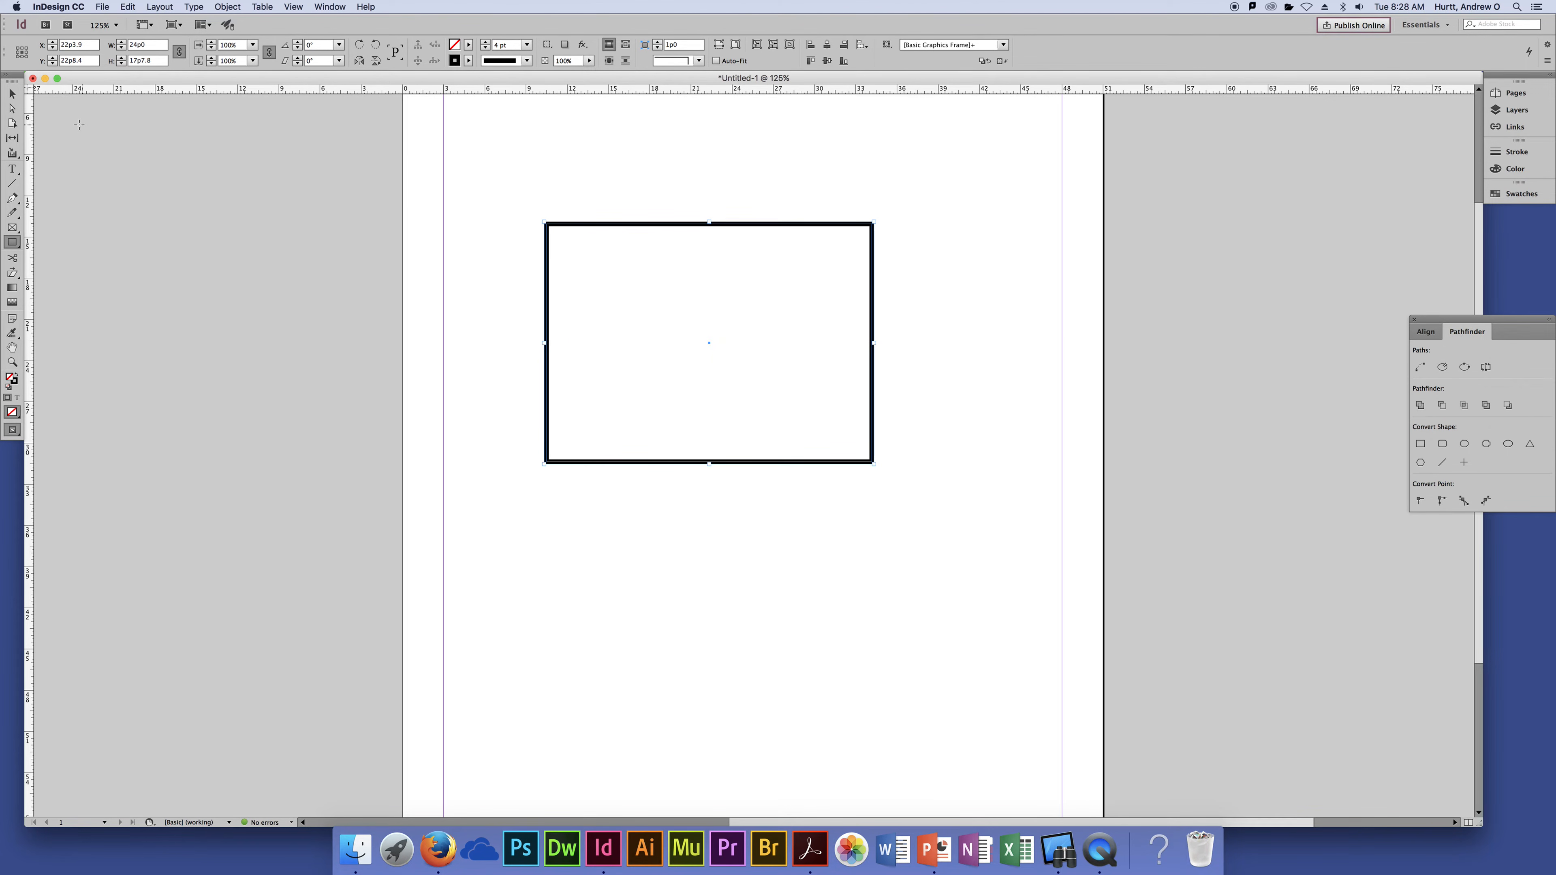
{"action": "left_click", "coordinate": [12, 93]}
{"action": "left_click", "coordinate": [182, 142]}
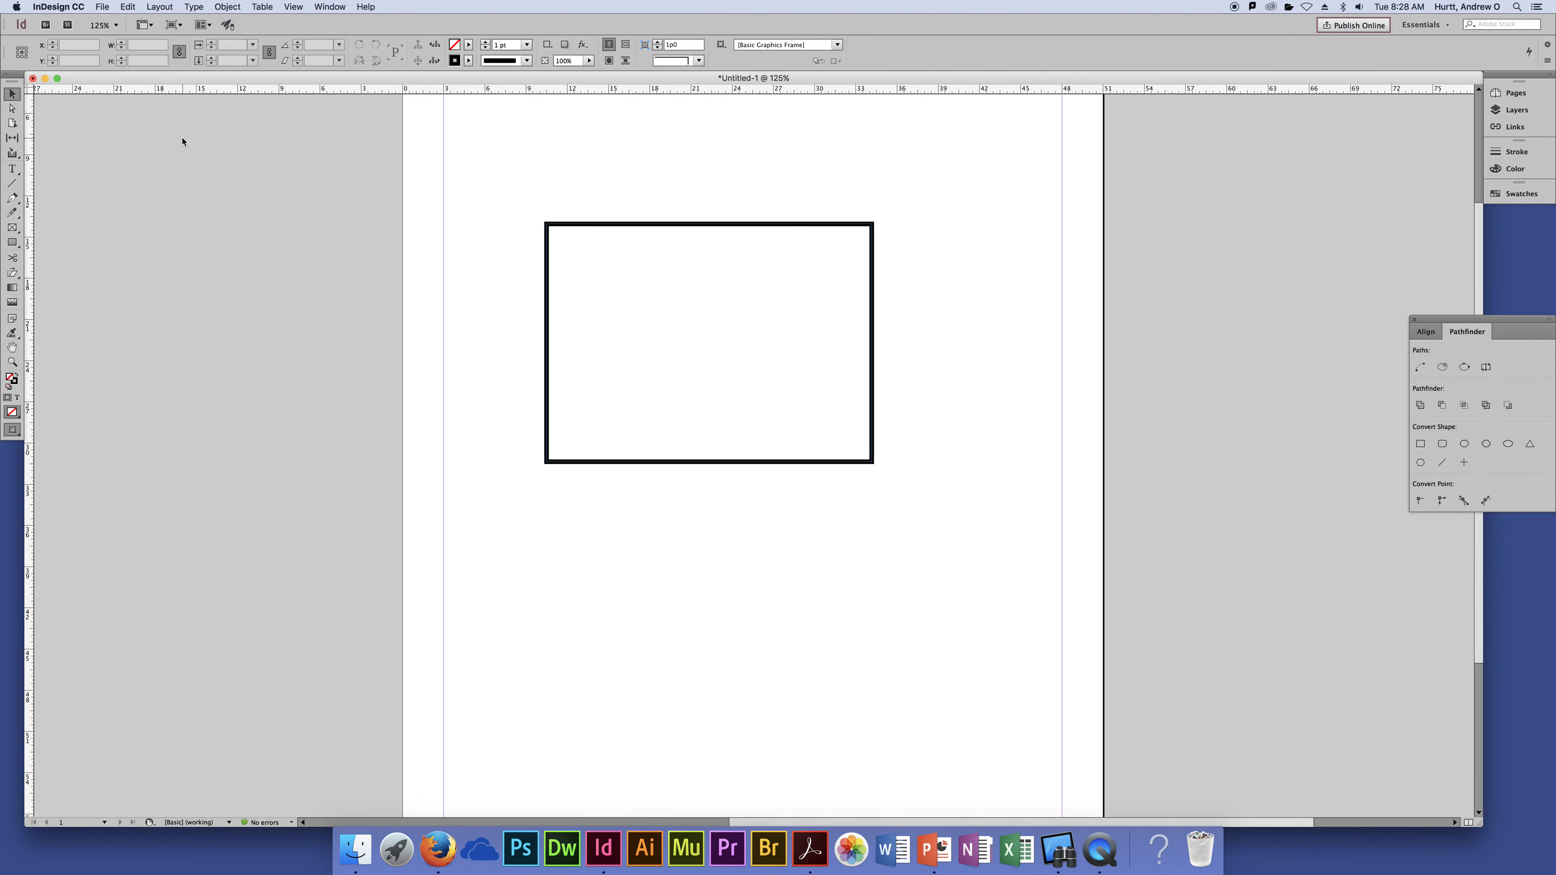
Reshape the rectangle into an irregular four-sided shape by moving its corner points individually with the Direct Selection tool
{"action": "left_click", "coordinate": [12, 110]}
{"action": "left_click", "coordinate": [872, 227]}
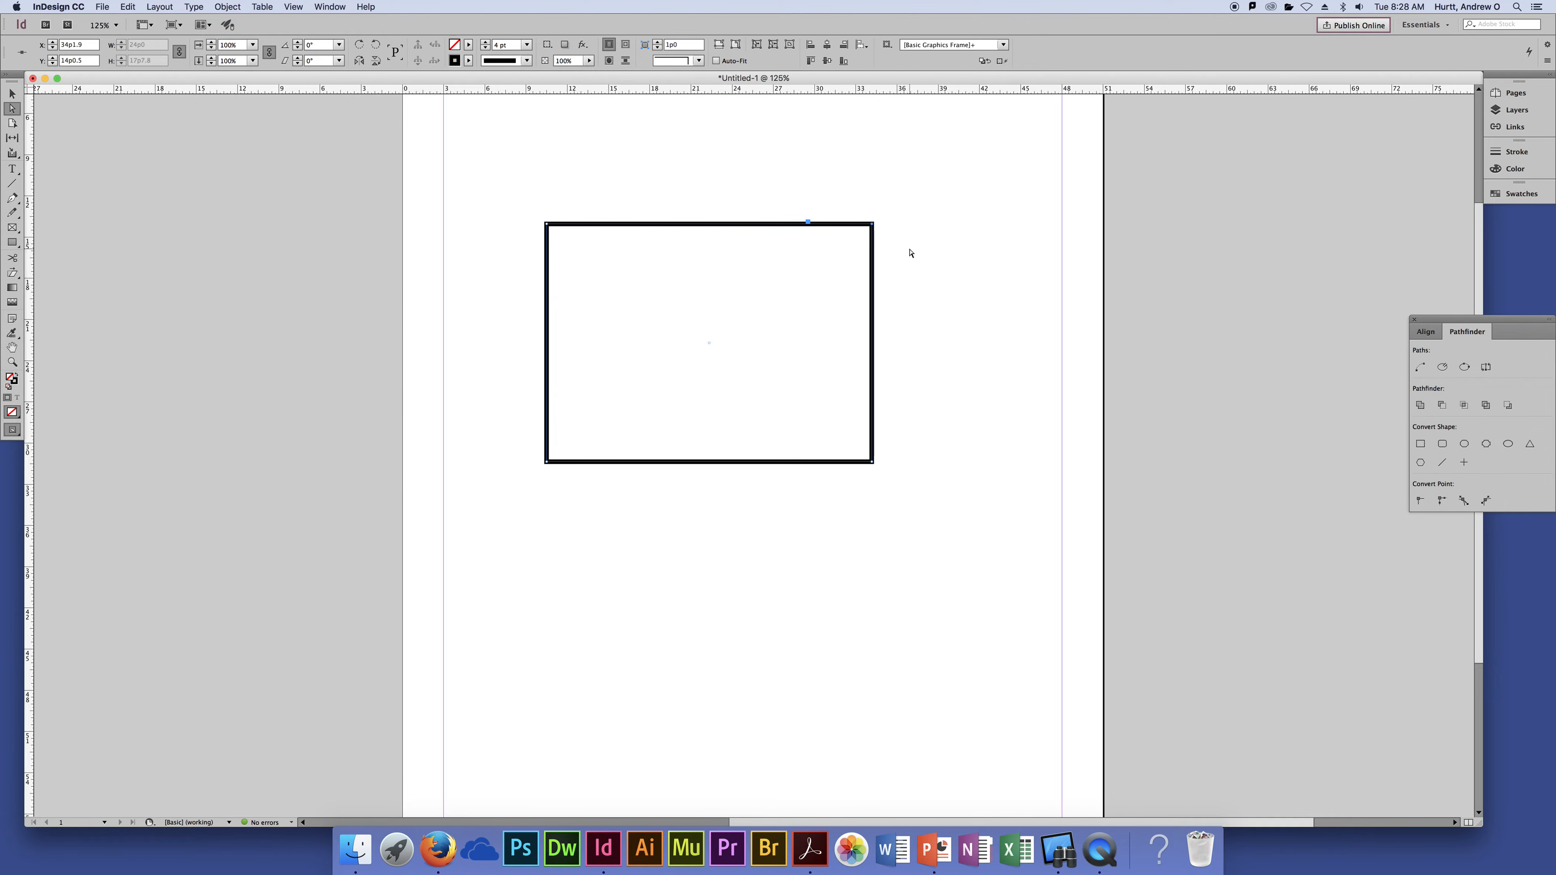
{"action": "left_click_drag", "start_coordinate": [873, 224], "coordinate": [709, 318]}
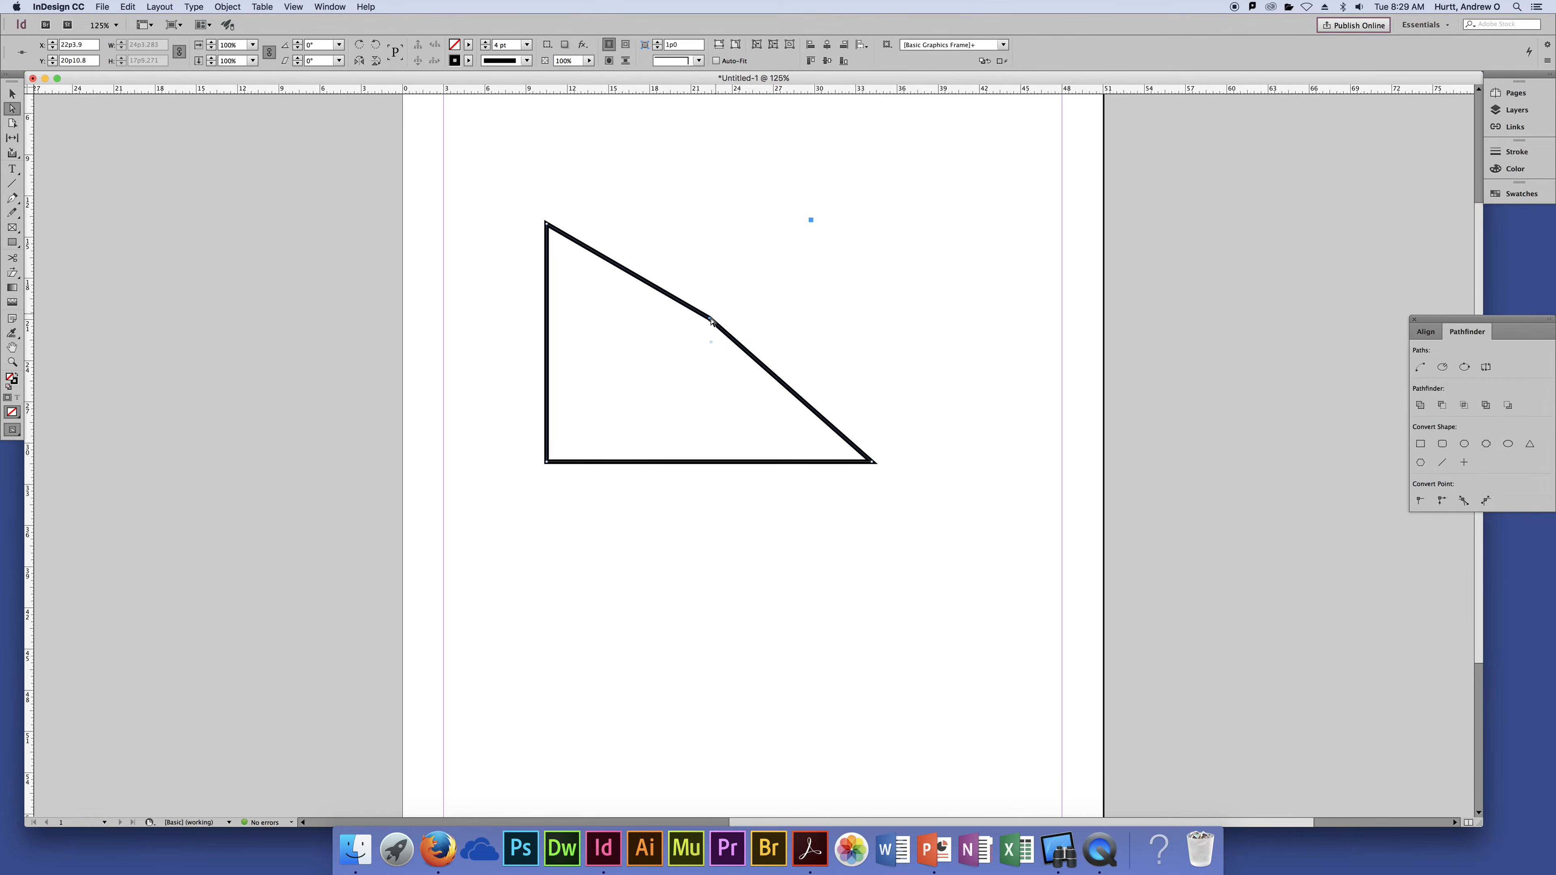
{"action": "left_click_drag", "start_coordinate": [709, 315], "coordinate": [635, 156]}
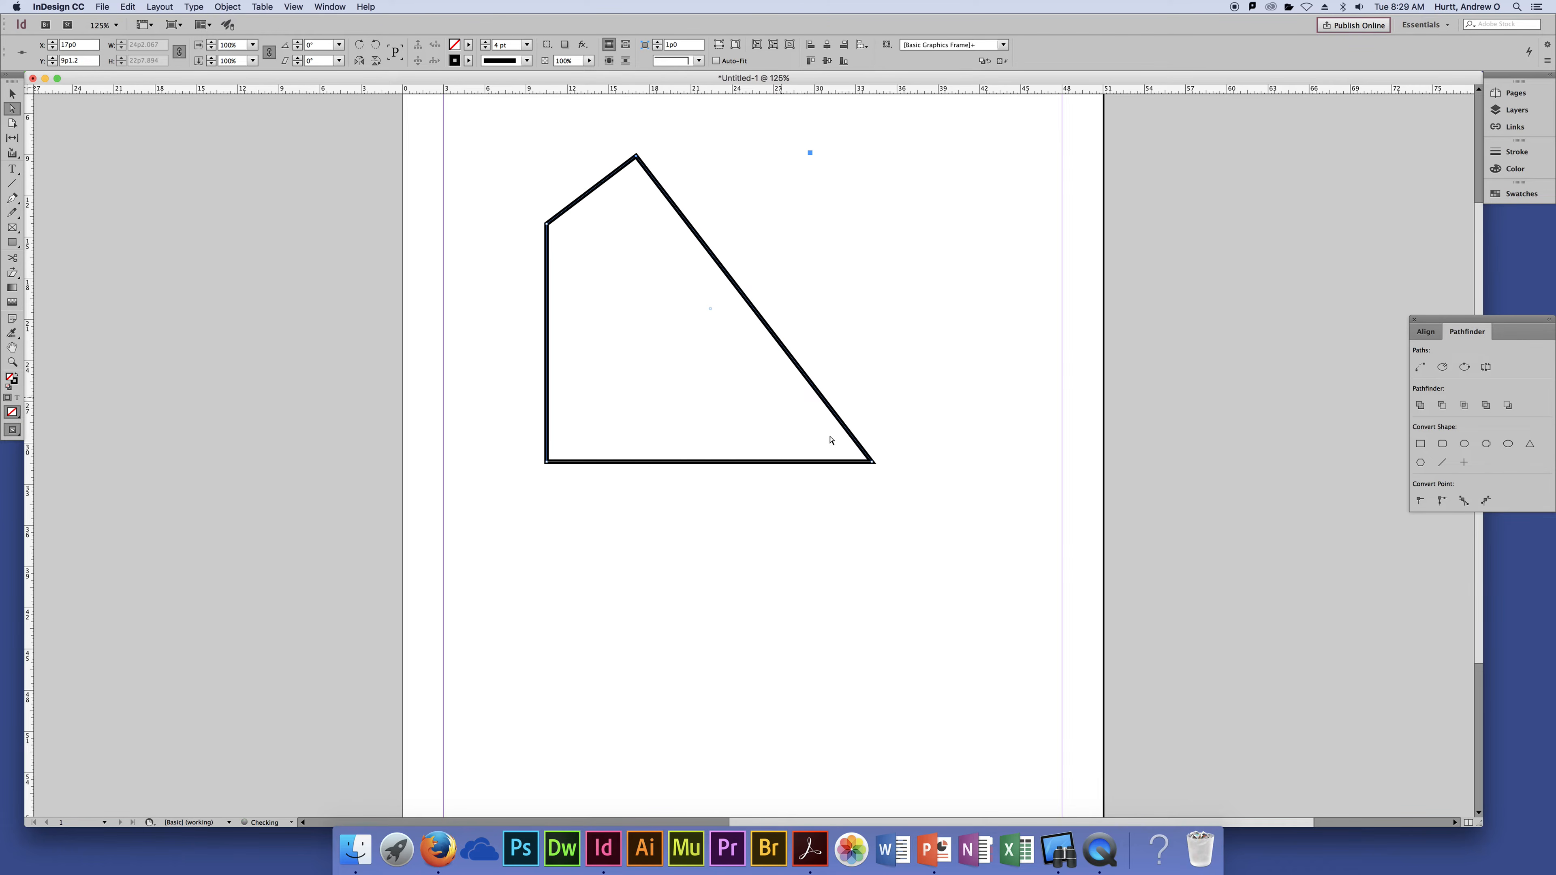
{"action": "left_click_drag", "start_coordinate": [871, 463], "coordinate": [658, 543]}
{"action": "left_click_drag", "start_coordinate": [546, 461], "coordinate": [480, 330]}
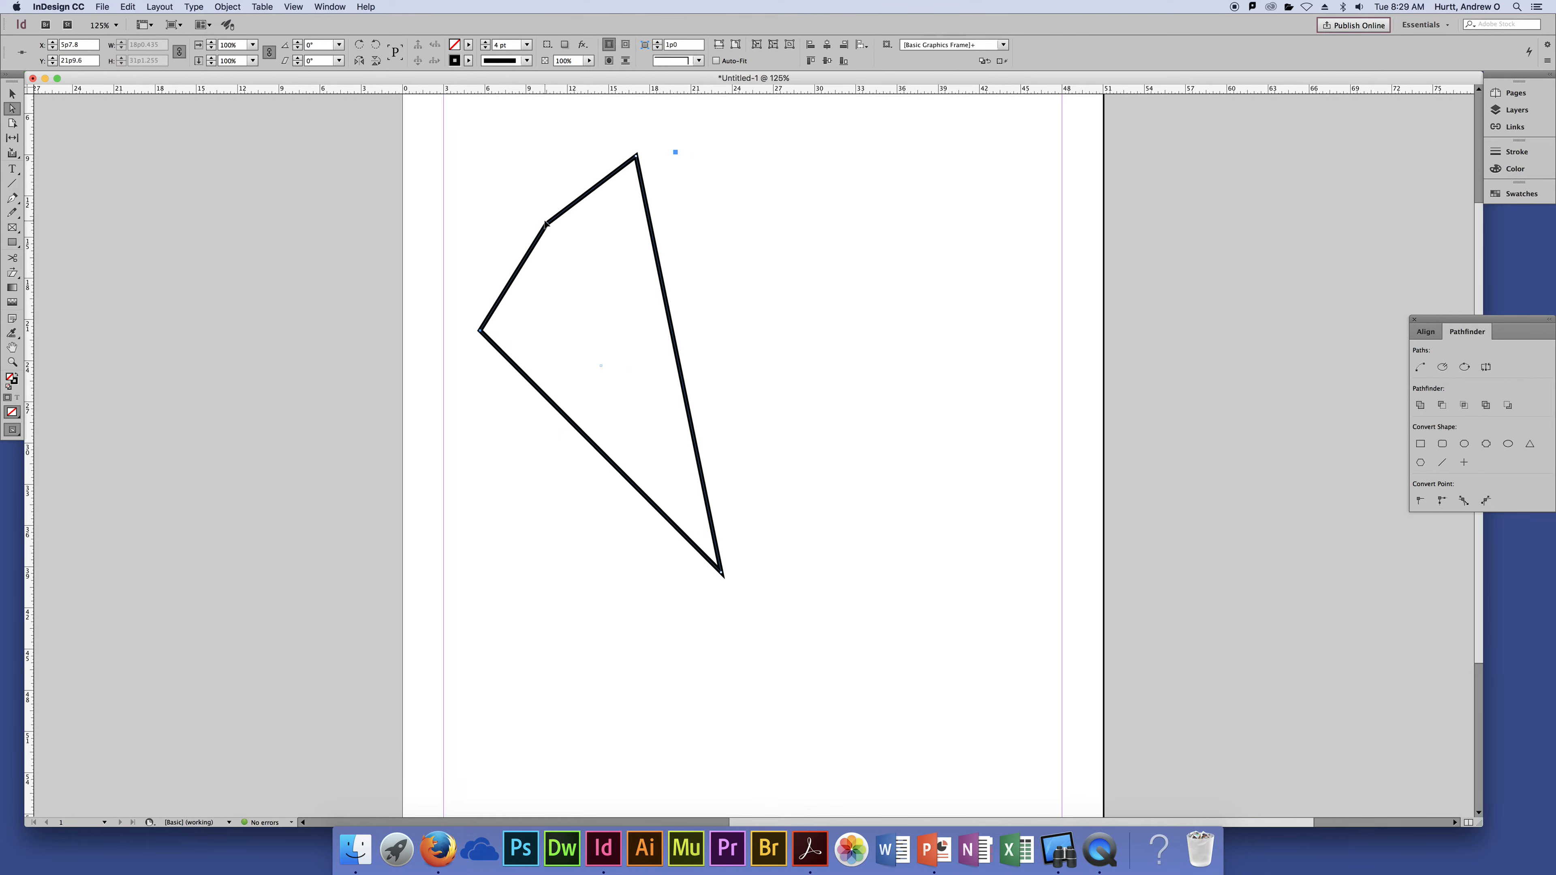
{"action": "left_click_drag", "start_coordinate": [545, 224], "coordinate": [504, 248]}
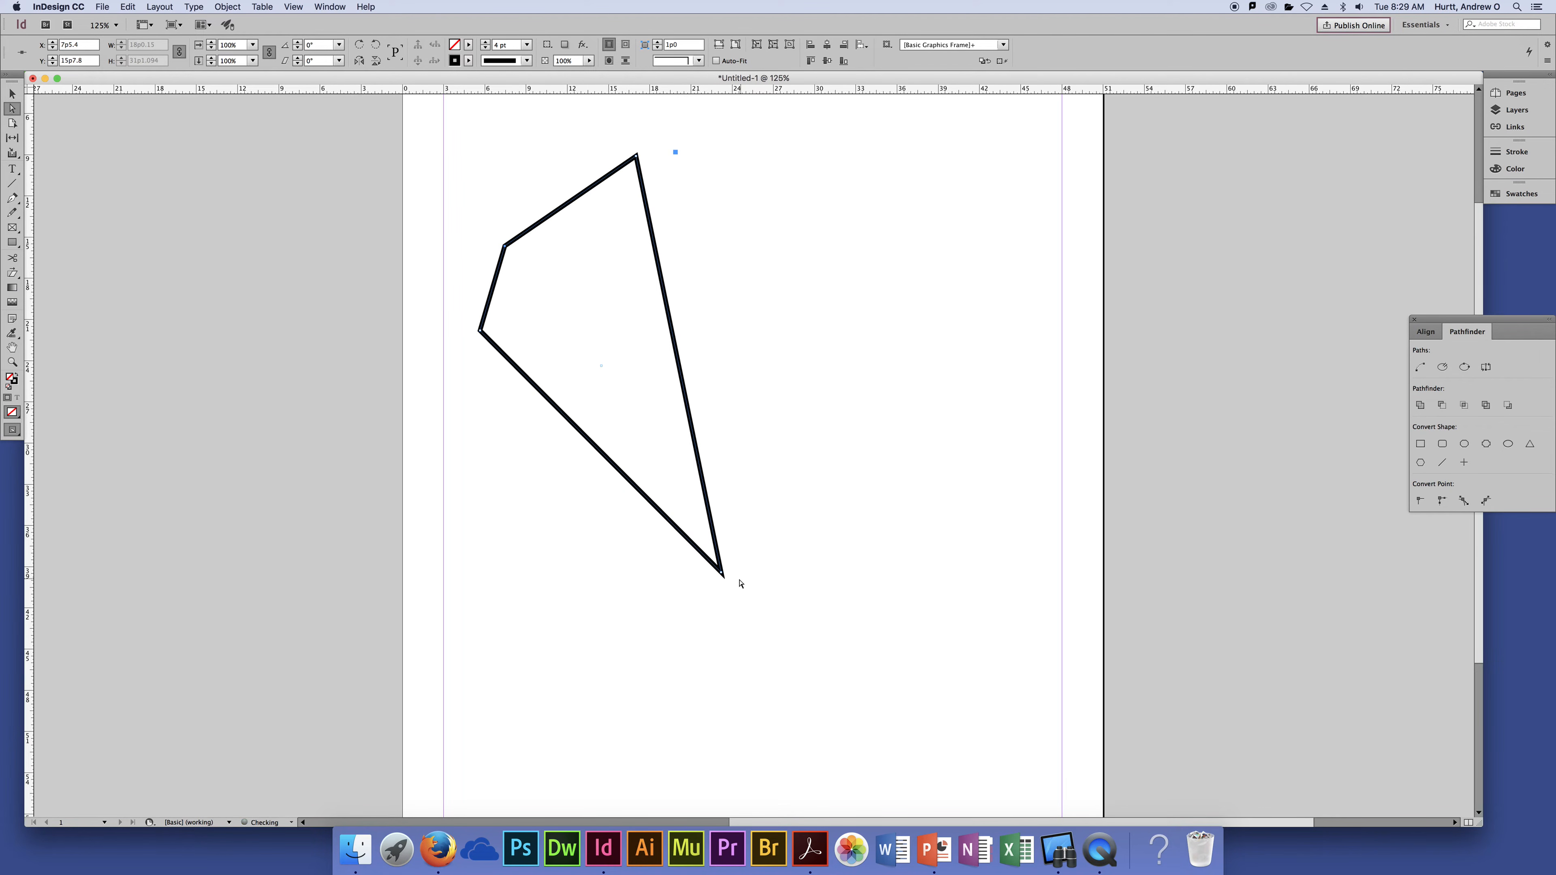
Move the whole shape up and to the right, and reposition its lowest and left corner points to widen it
{"action": "left_click_drag", "start_coordinate": [723, 577], "coordinate": [757, 531]}
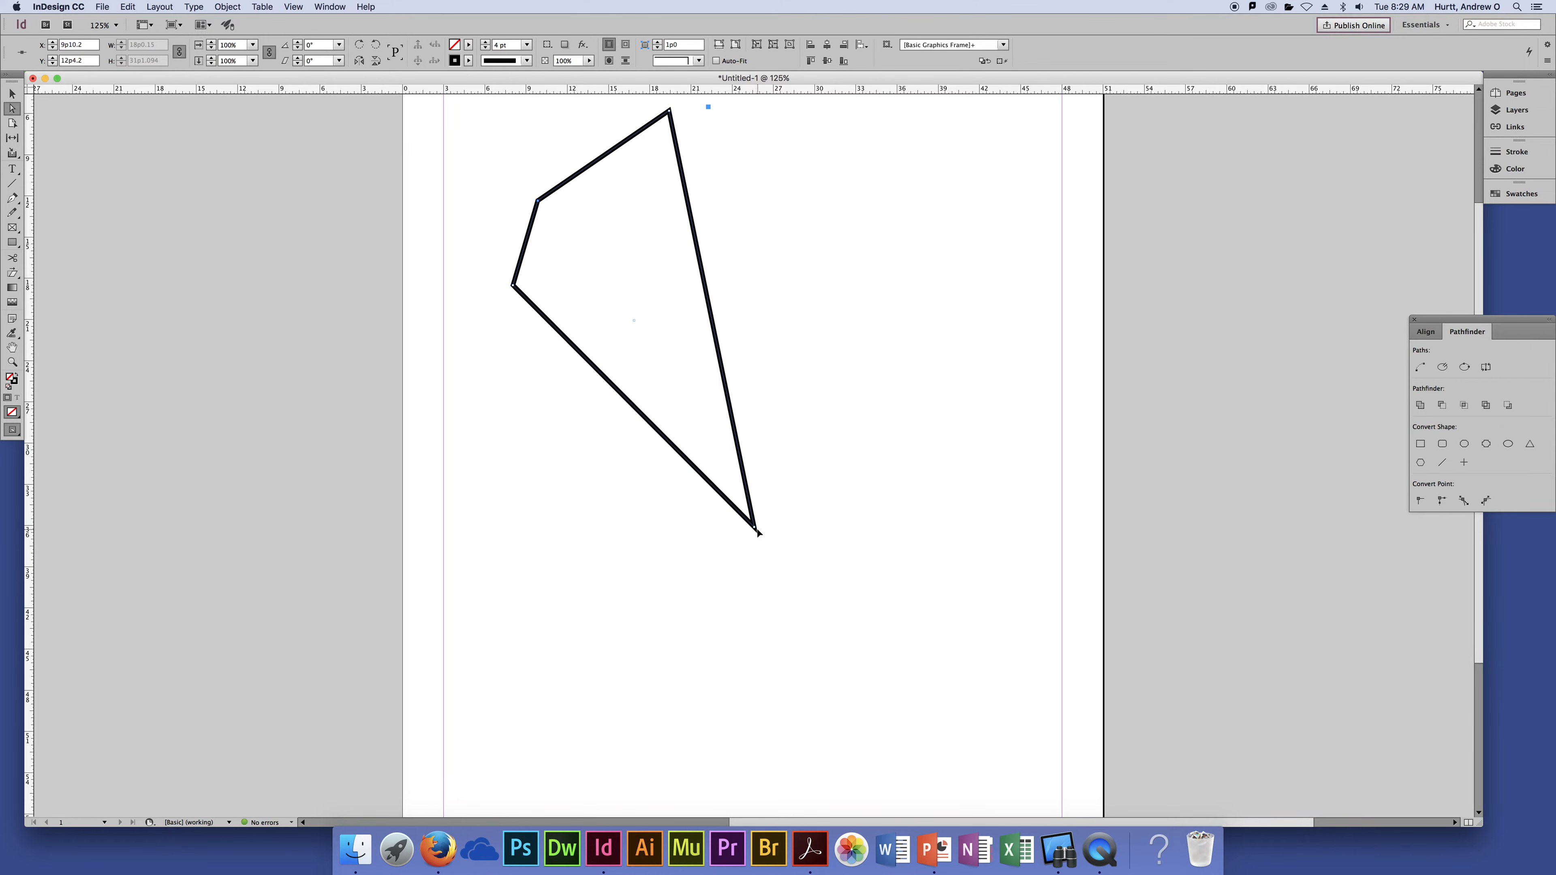
{"action": "left_click_drag", "start_coordinate": [755, 530], "coordinate": [812, 401]}
{"action": "scroll", "coordinate": [658, 415], "scroll_direction": "up", "scroll_amount": 3}
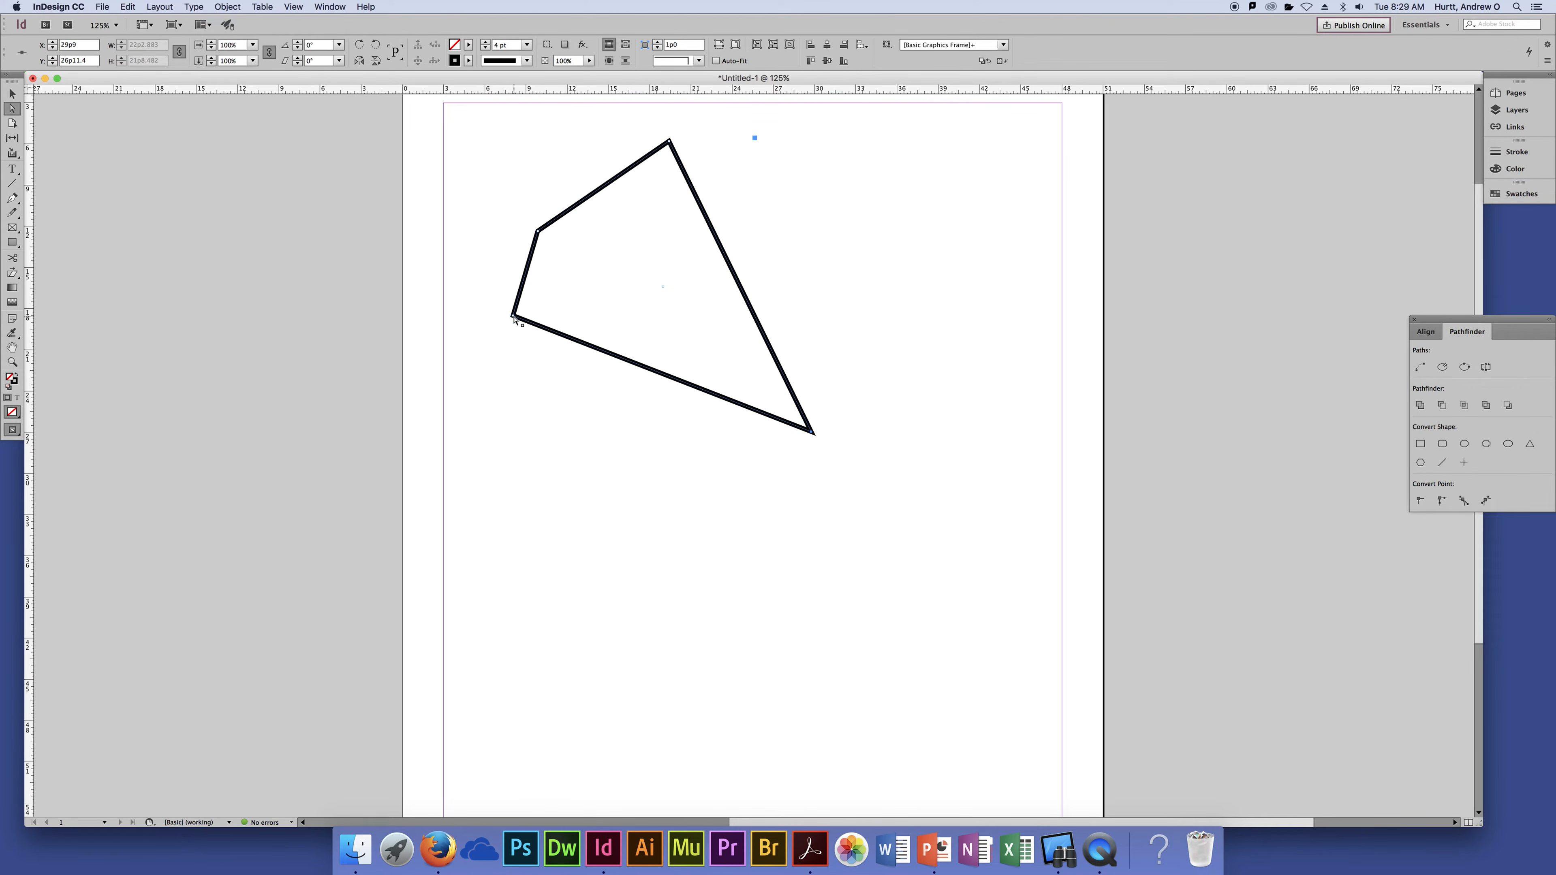
{"action": "left_click_drag", "start_coordinate": [512, 317], "coordinate": [498, 470]}
Move the shape's left side as one segment, first outward and then back inward and slightly down
{"action": "left_click", "coordinate": [475, 413]}
{"action": "left_click_drag", "start_coordinate": [514, 335], "coordinate": [475, 324]}
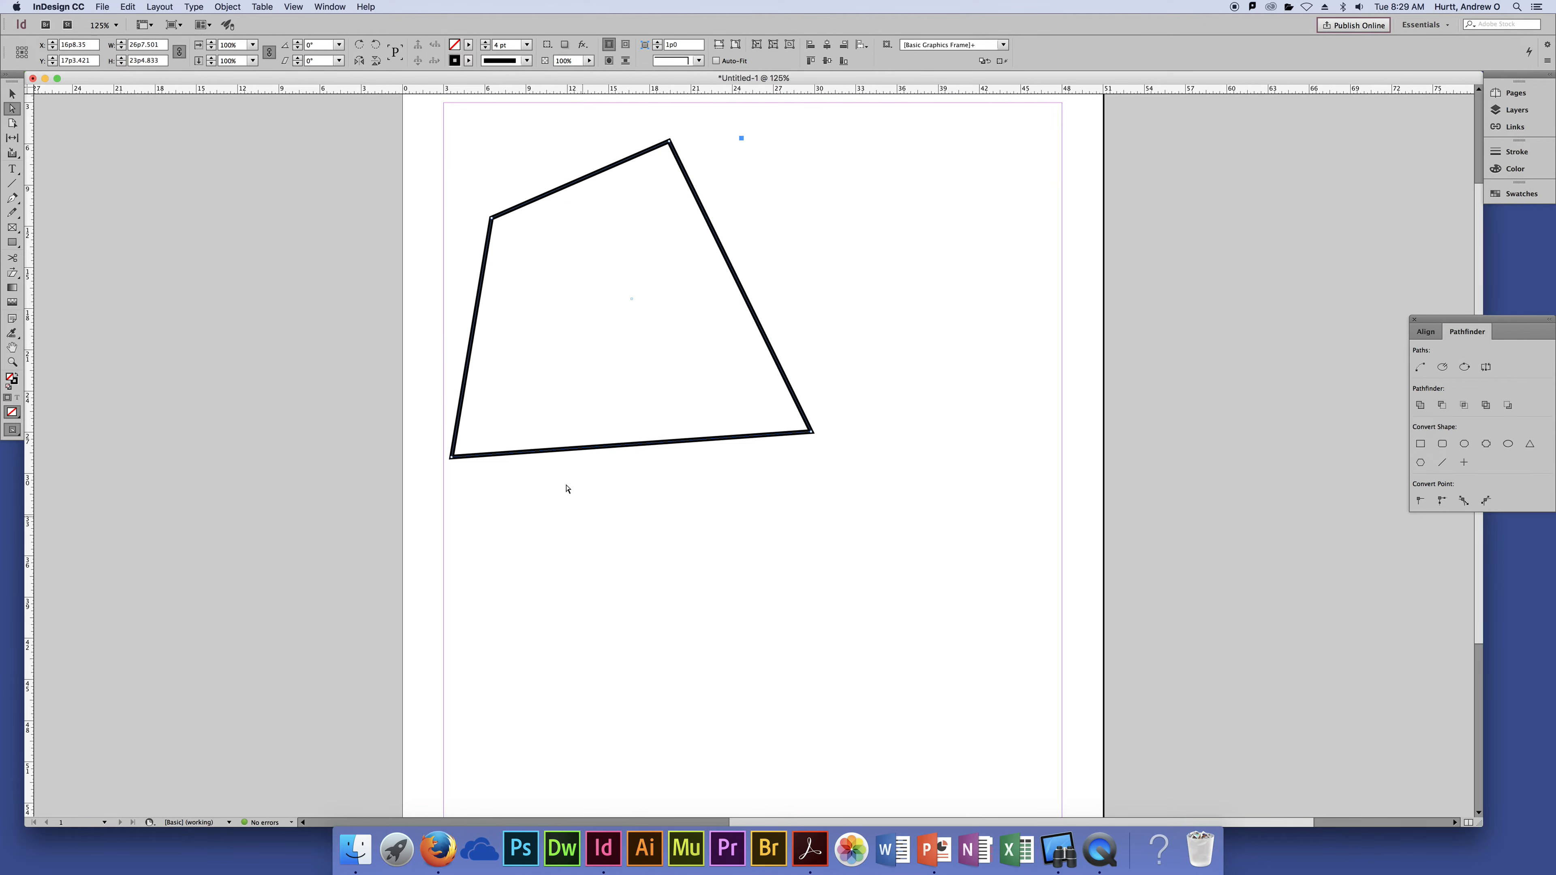
{"action": "mouse_move", "coordinate": [472, 349]}
{"action": "left_mouse_down"}
{"action": "mouse_move", "coordinate": [549, 338]}
{"action": "mouse_move", "coordinate": [531, 451]}
{"action": "mouse_move", "coordinate": [518, 384]}
{"action": "mouse_move", "coordinate": [507, 394]}
{"action": "mouse_move", "coordinate": [495, 366]}
{"action": "left_mouse_up"}
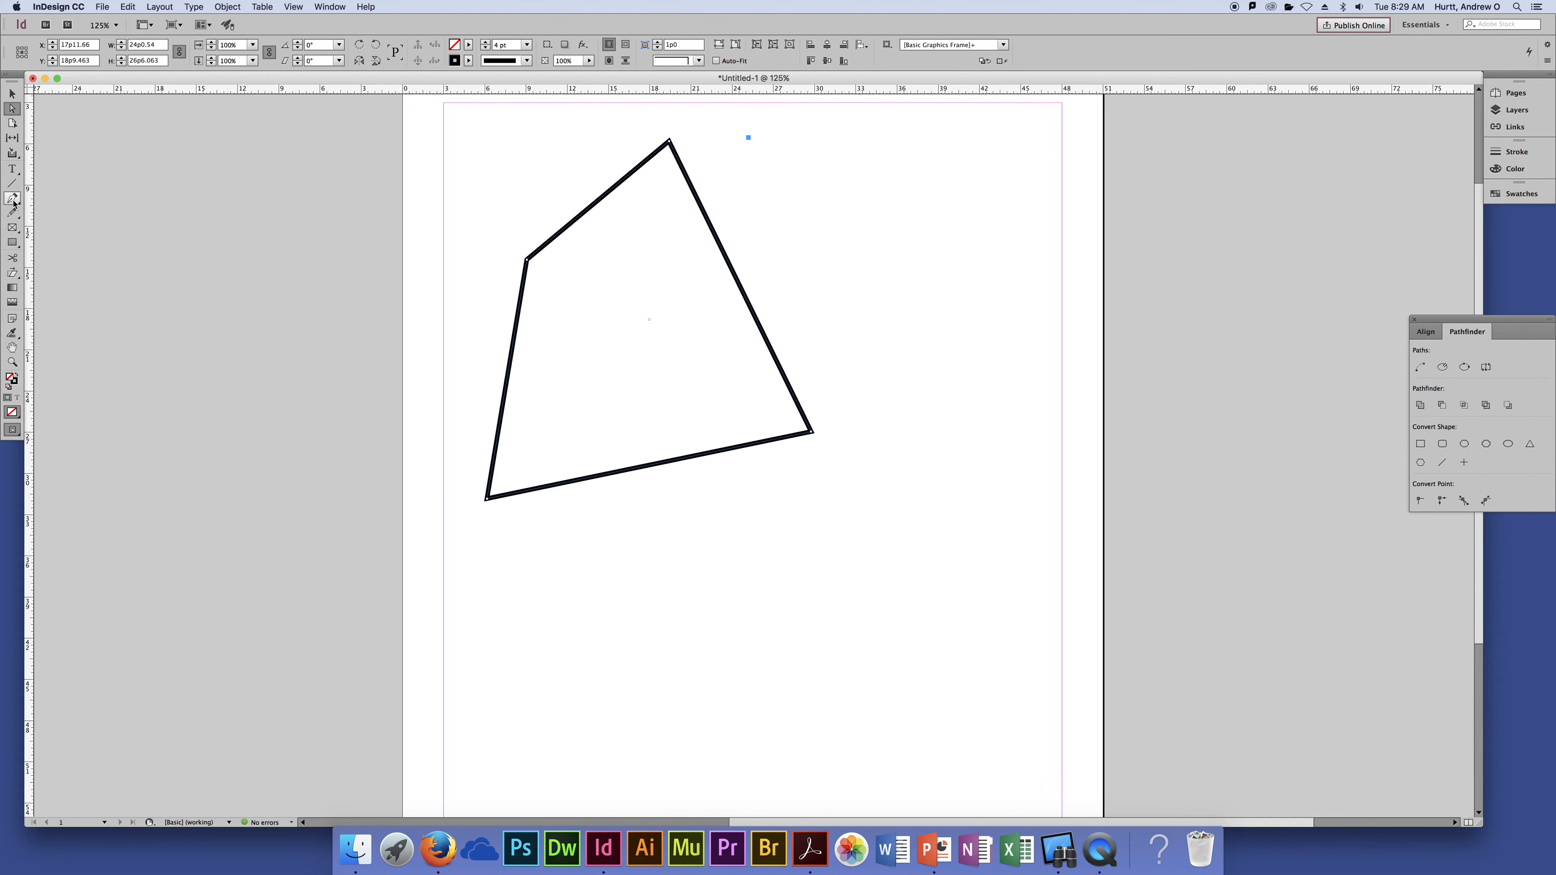
Add two anchor points along the shape's long right side with the Add Anchor Point tool
{"action": "left_click_drag", "start_coordinate": [14, 200], "coordinate": [37, 215]}
{"action": "left_click", "coordinate": [733, 271]}
{"action": "left_click", "coordinate": [772, 353]}
Move the upper added point outward and the lower one inward to form a notch in the right side
{"action": "left_click", "coordinate": [13, 108]}
{"action": "left_click_drag", "start_coordinate": [734, 266], "coordinate": [782, 155]}
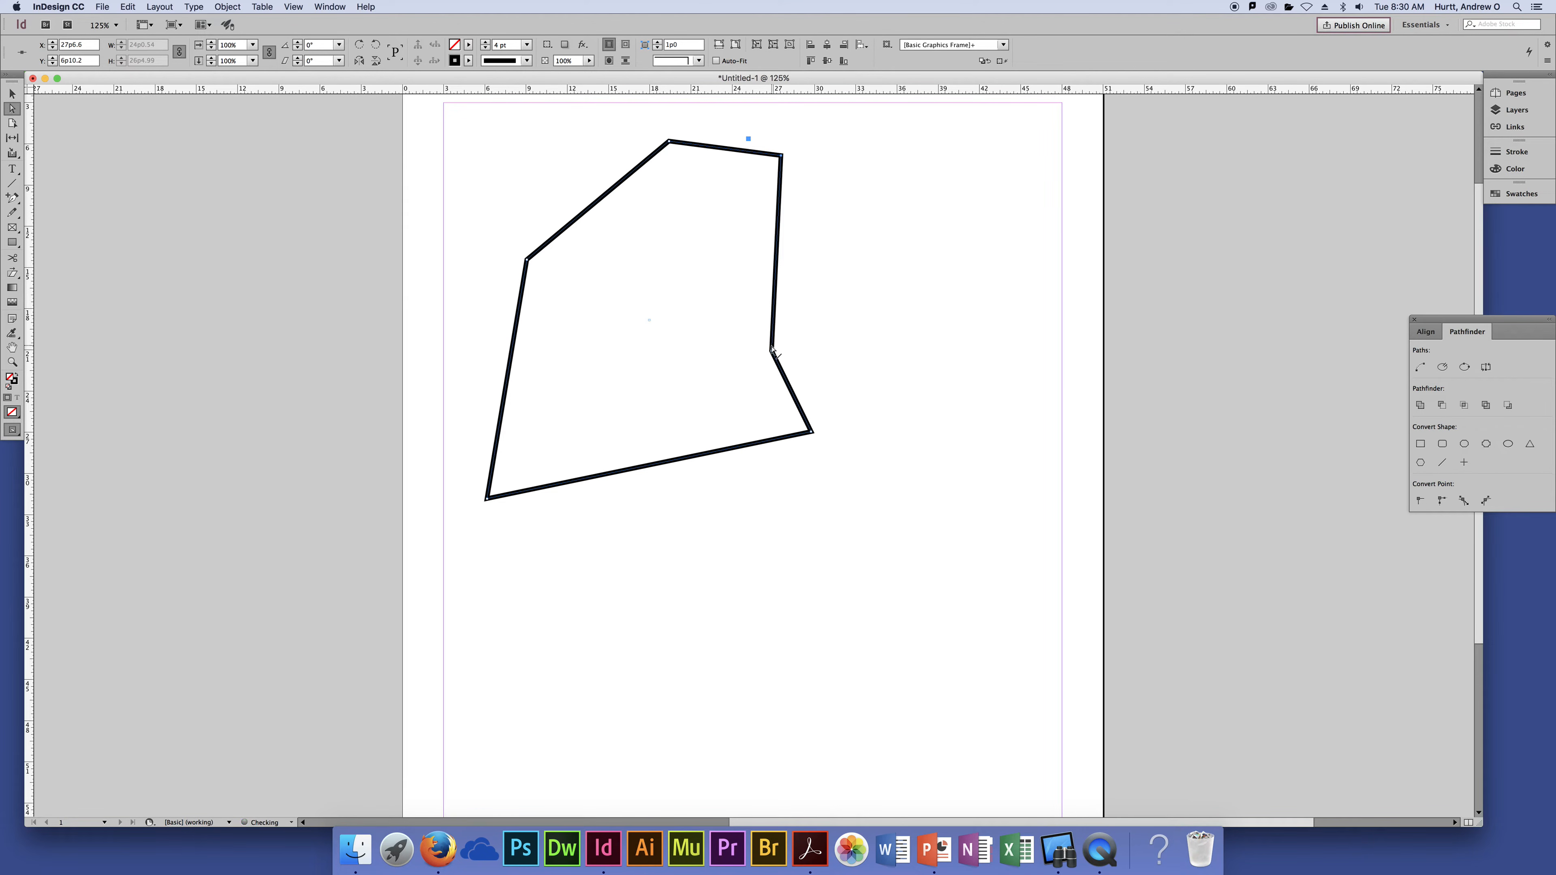
{"action": "left_click_drag", "start_coordinate": [772, 353], "coordinate": [660, 367]}
{"action": "left_click_drag", "start_coordinate": [782, 155], "coordinate": [778, 242]}
{"action": "left_click", "coordinate": [832, 270]}
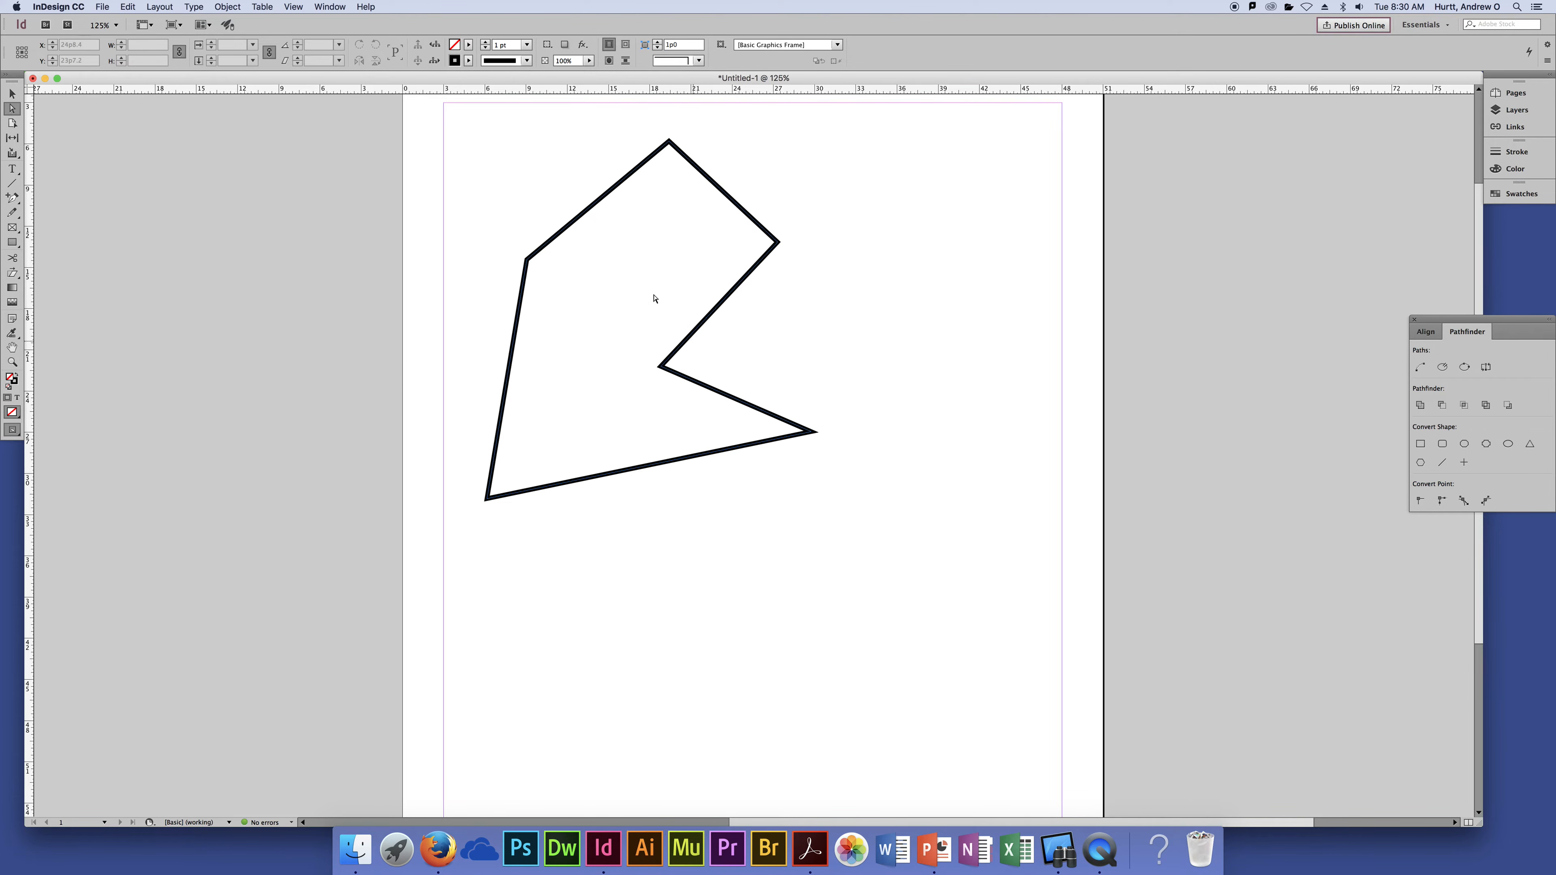
Select the whole notched shape and choose the Delete Anchor Point tool
{"action": "left_click", "coordinate": [725, 295]}
{"action": "left_click", "coordinate": [12, 198]}
{"action": "left_click", "coordinate": [55, 198]}
{"action": "left_click_drag", "start_coordinate": [11, 201], "coordinate": [61, 211]}
{"action": "left_click", "coordinate": [6, 92]}
{"action": "left_click_drag", "start_coordinate": [385, 187], "coordinate": [701, 365]}
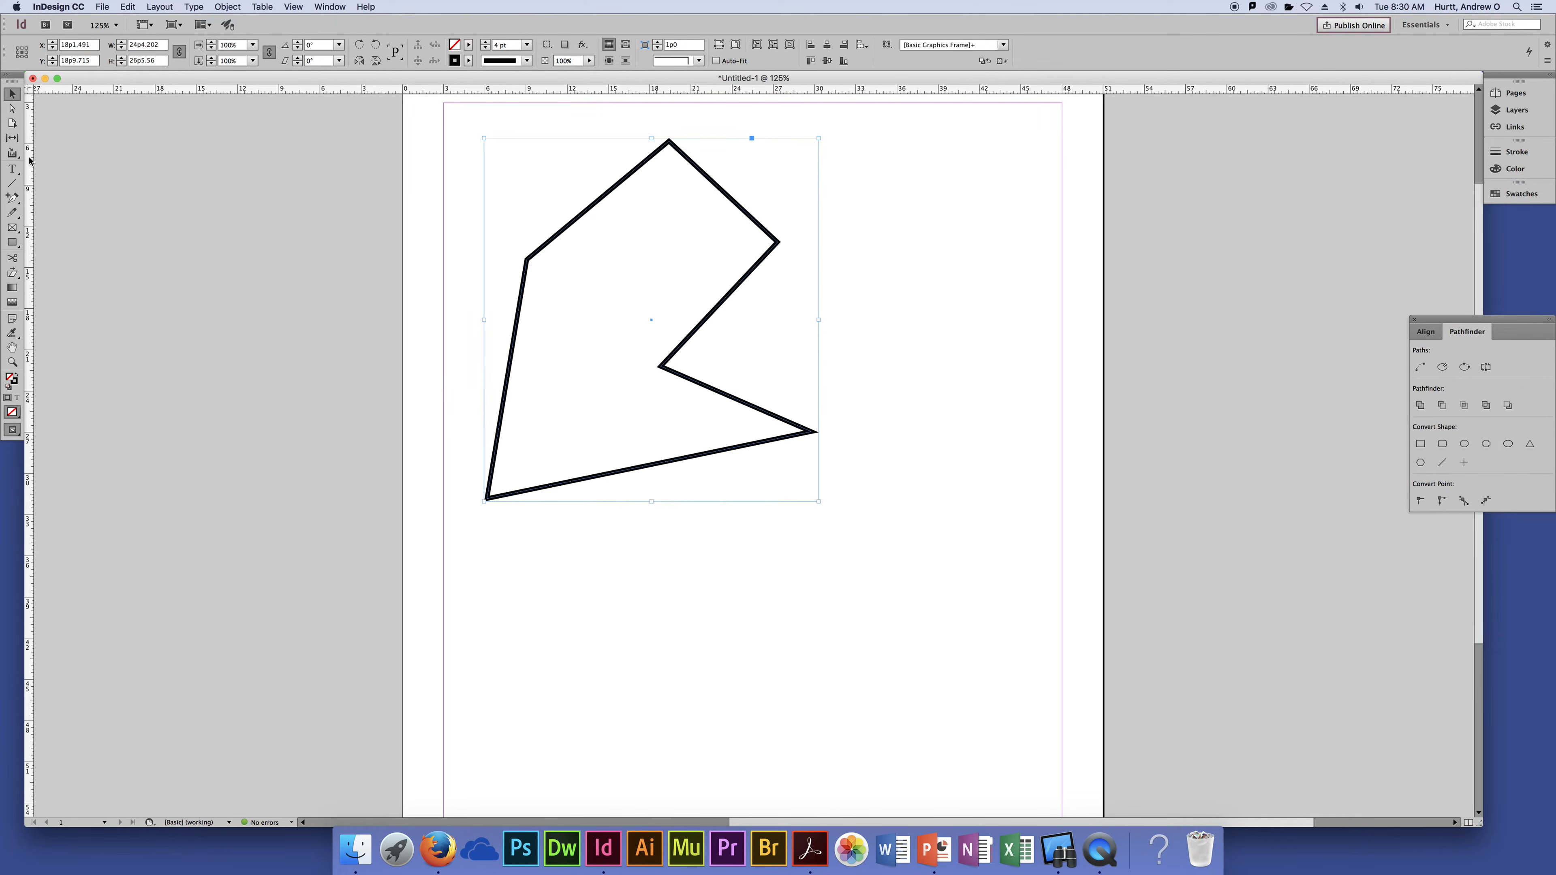
{"action": "left_click", "coordinate": [12, 198]}
{"action": "left_click_drag", "start_coordinate": [12, 198], "coordinate": [50, 218]}
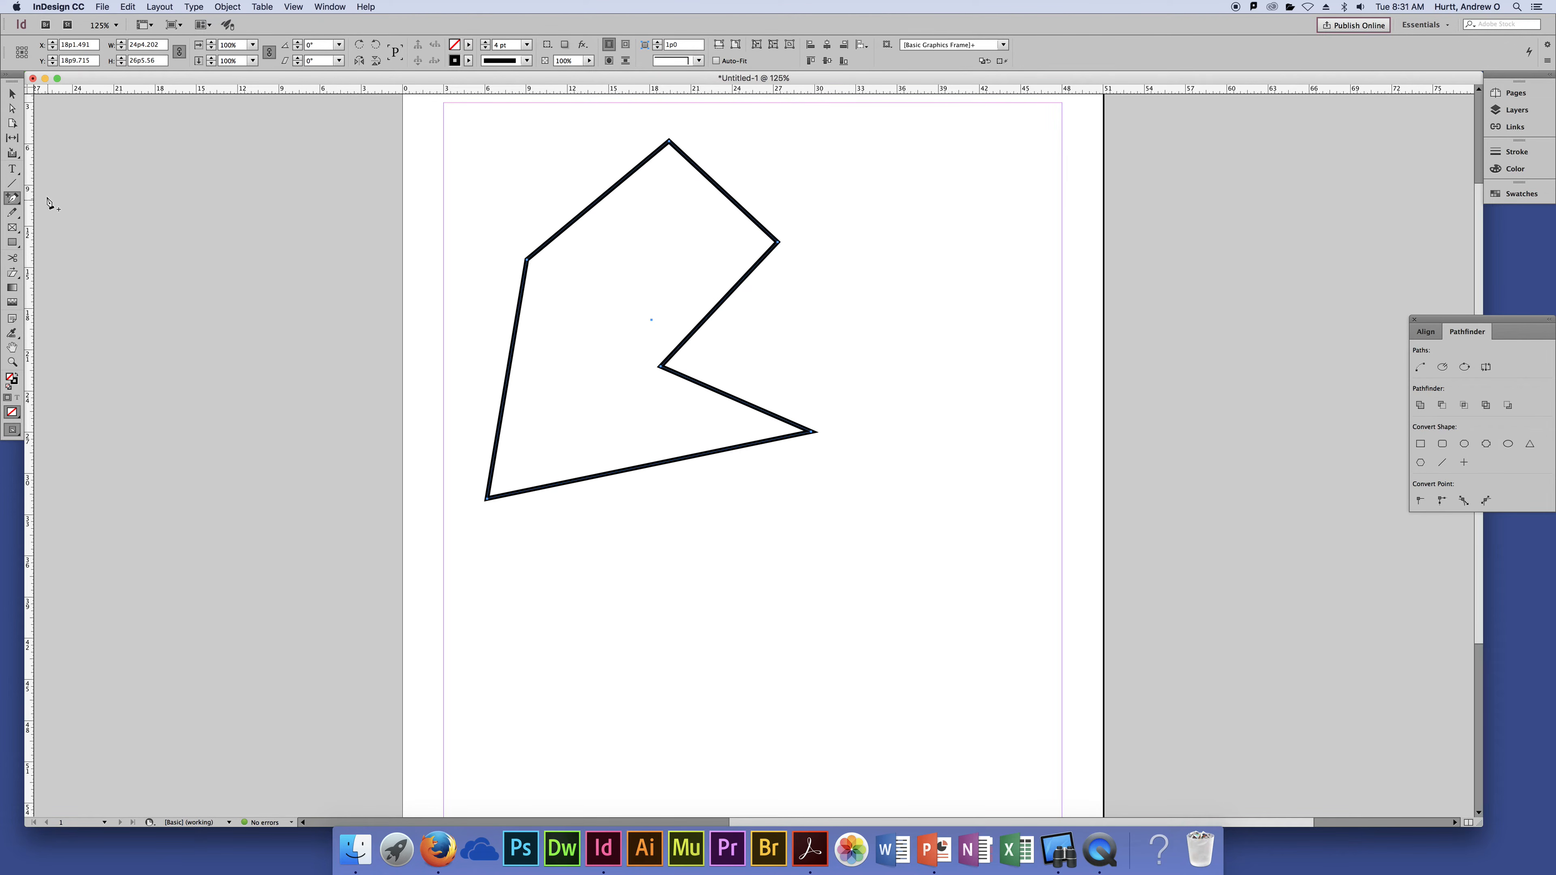
{"action": "left_click_drag", "start_coordinate": [13, 198], "coordinate": [43, 228]}
Delete the inner notch point selected with the Direct Selection tool, and undo the deletion
{"action": "left_click", "coordinate": [12, 108]}
{"action": "left_click", "coordinate": [722, 370]}
{"action": "left_click", "coordinate": [661, 370]}
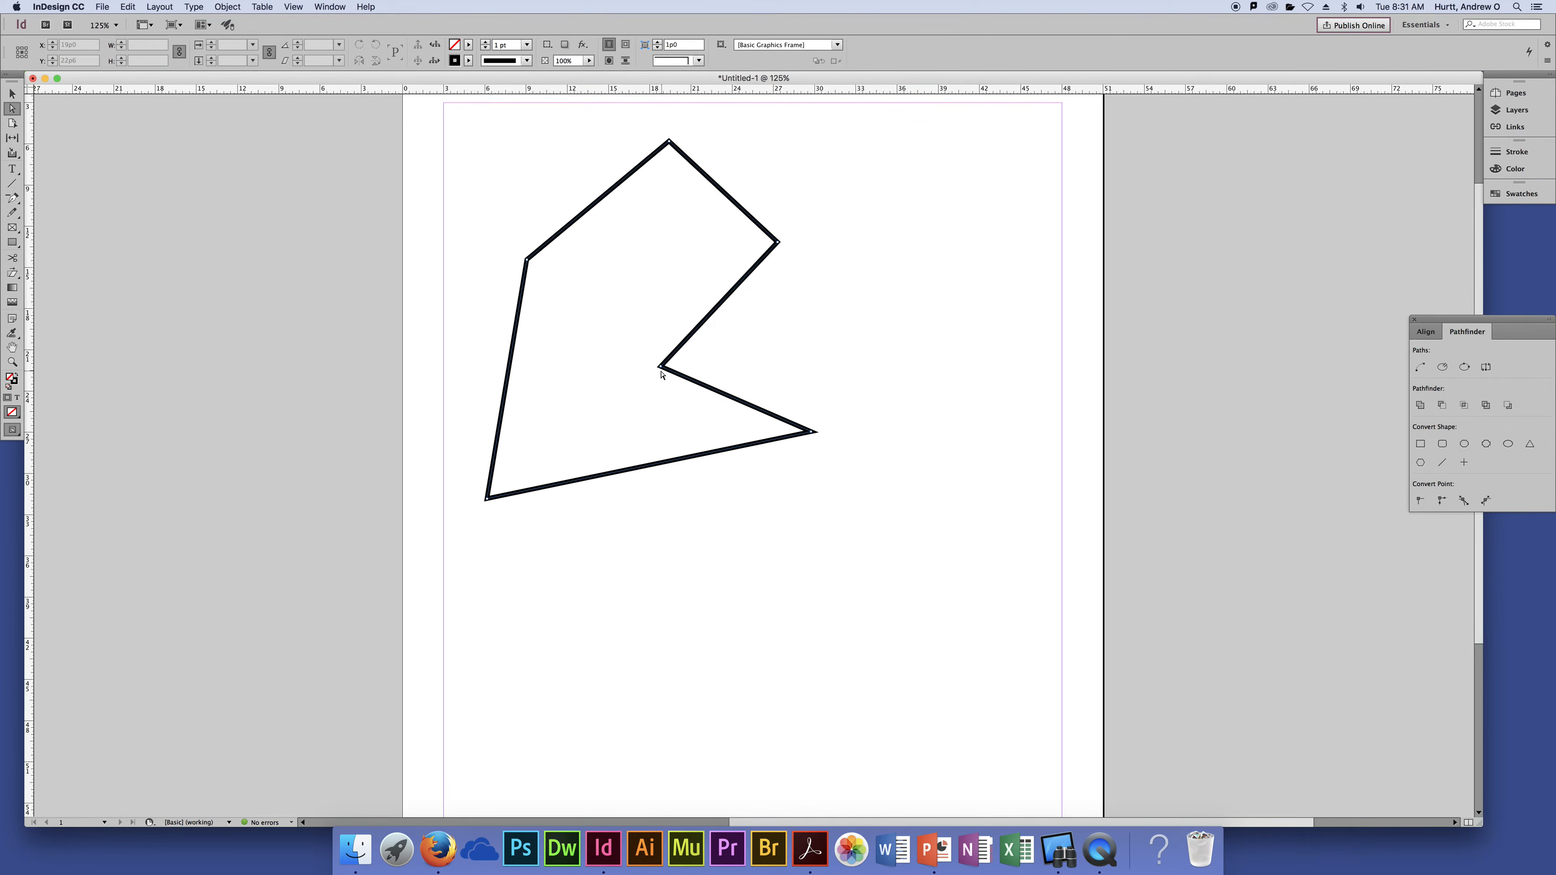
{"action": "left_click", "coordinate": [603, 400]}
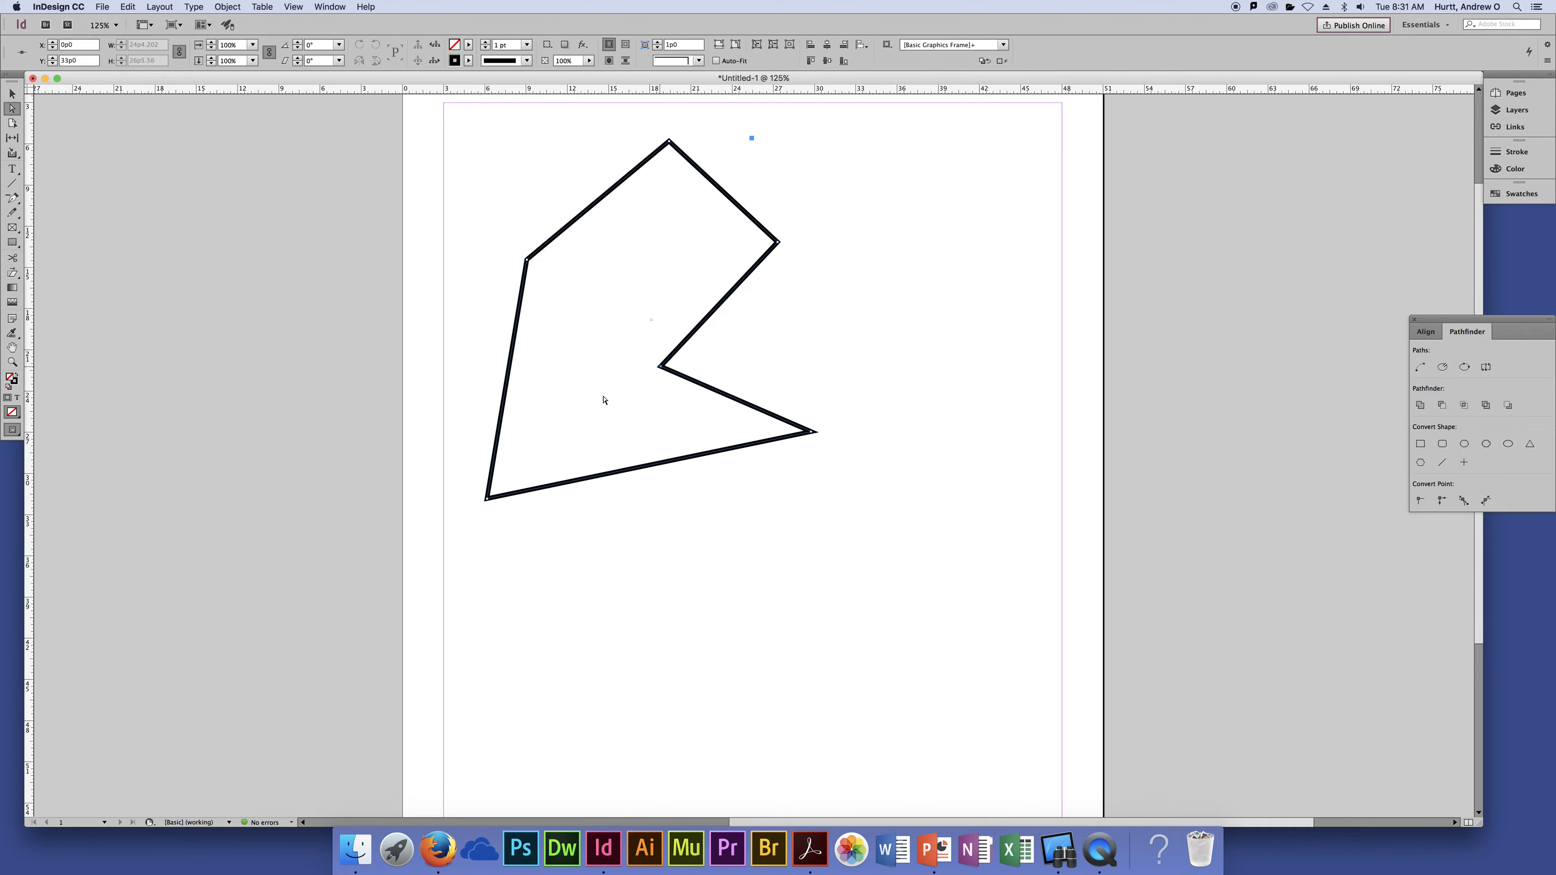
{"action": "key", "text": "Delete"}
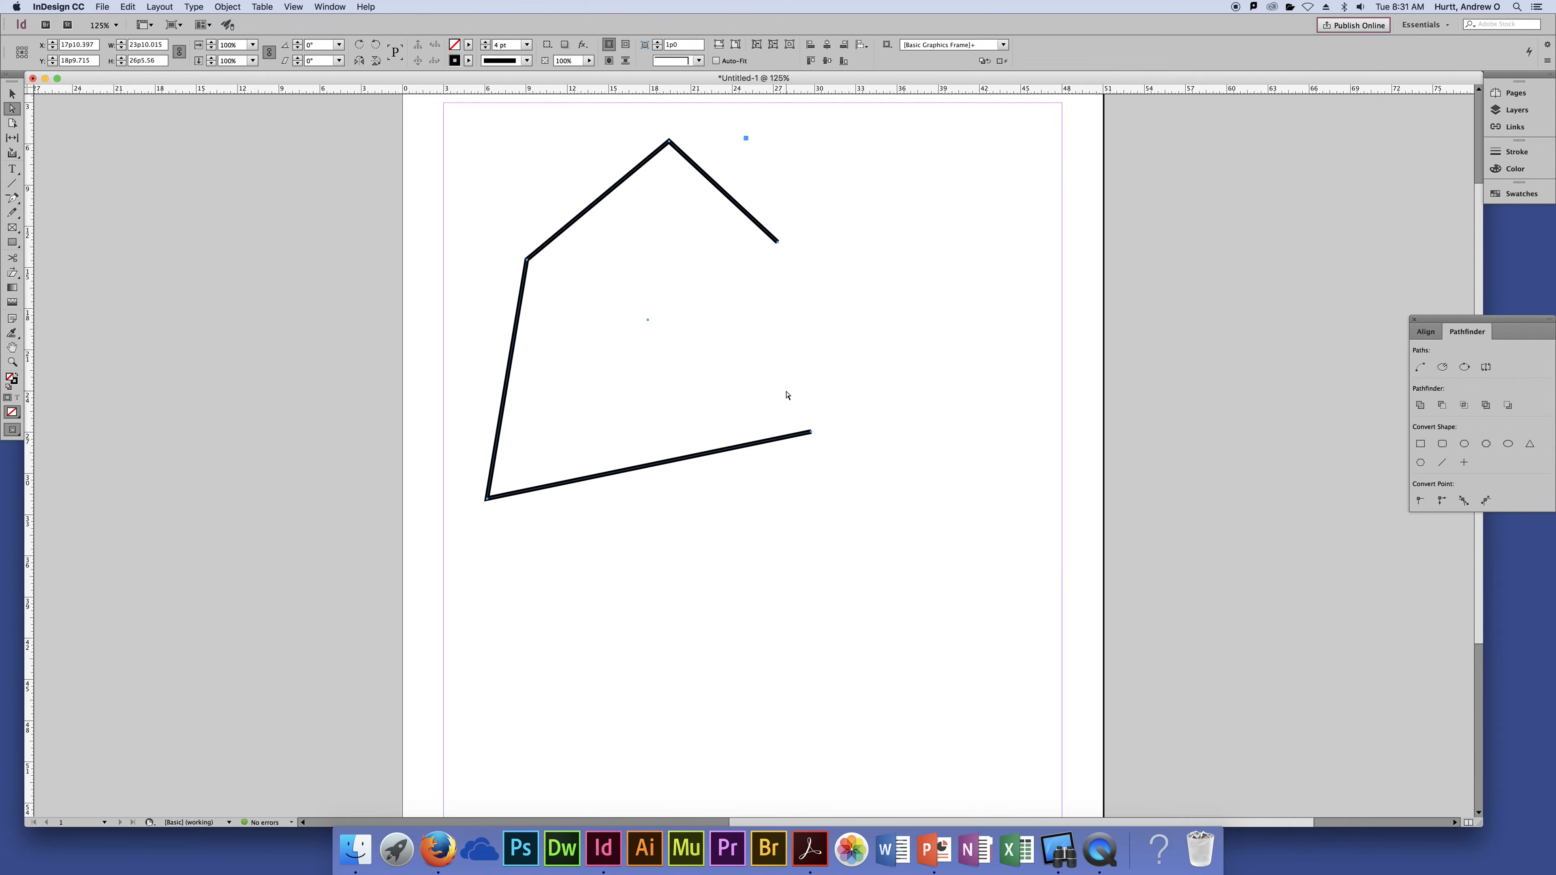
{"action": "key", "text": "super+z"}
Remove the inner notch point with the Delete Anchor Point tool so the path stays closed
{"action": "left_click", "coordinate": [13, 198]}
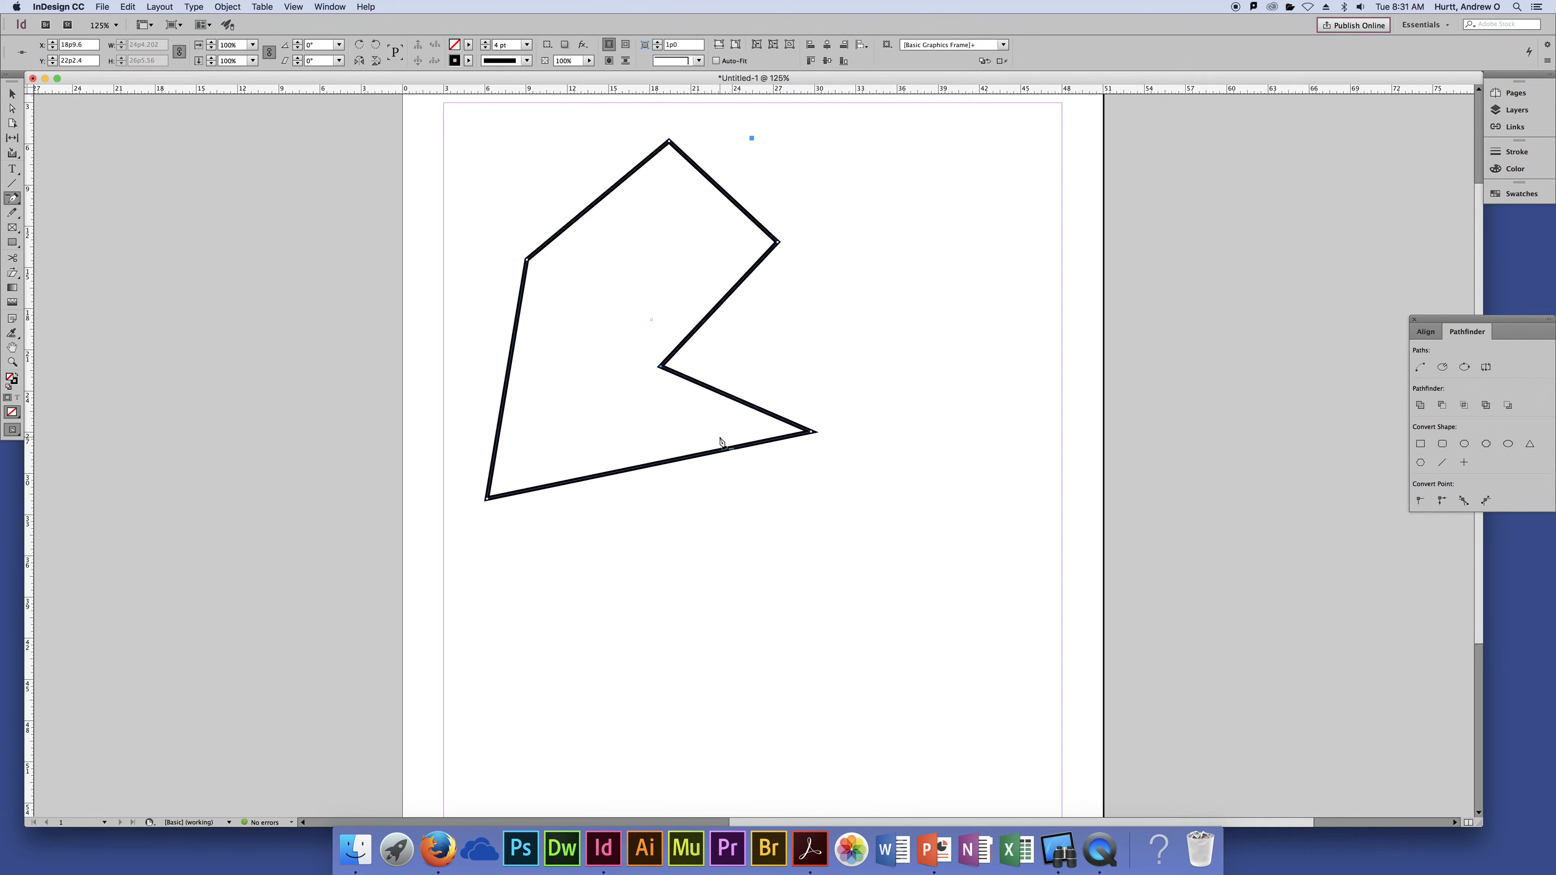
{"action": "left_click", "coordinate": [661, 368]}
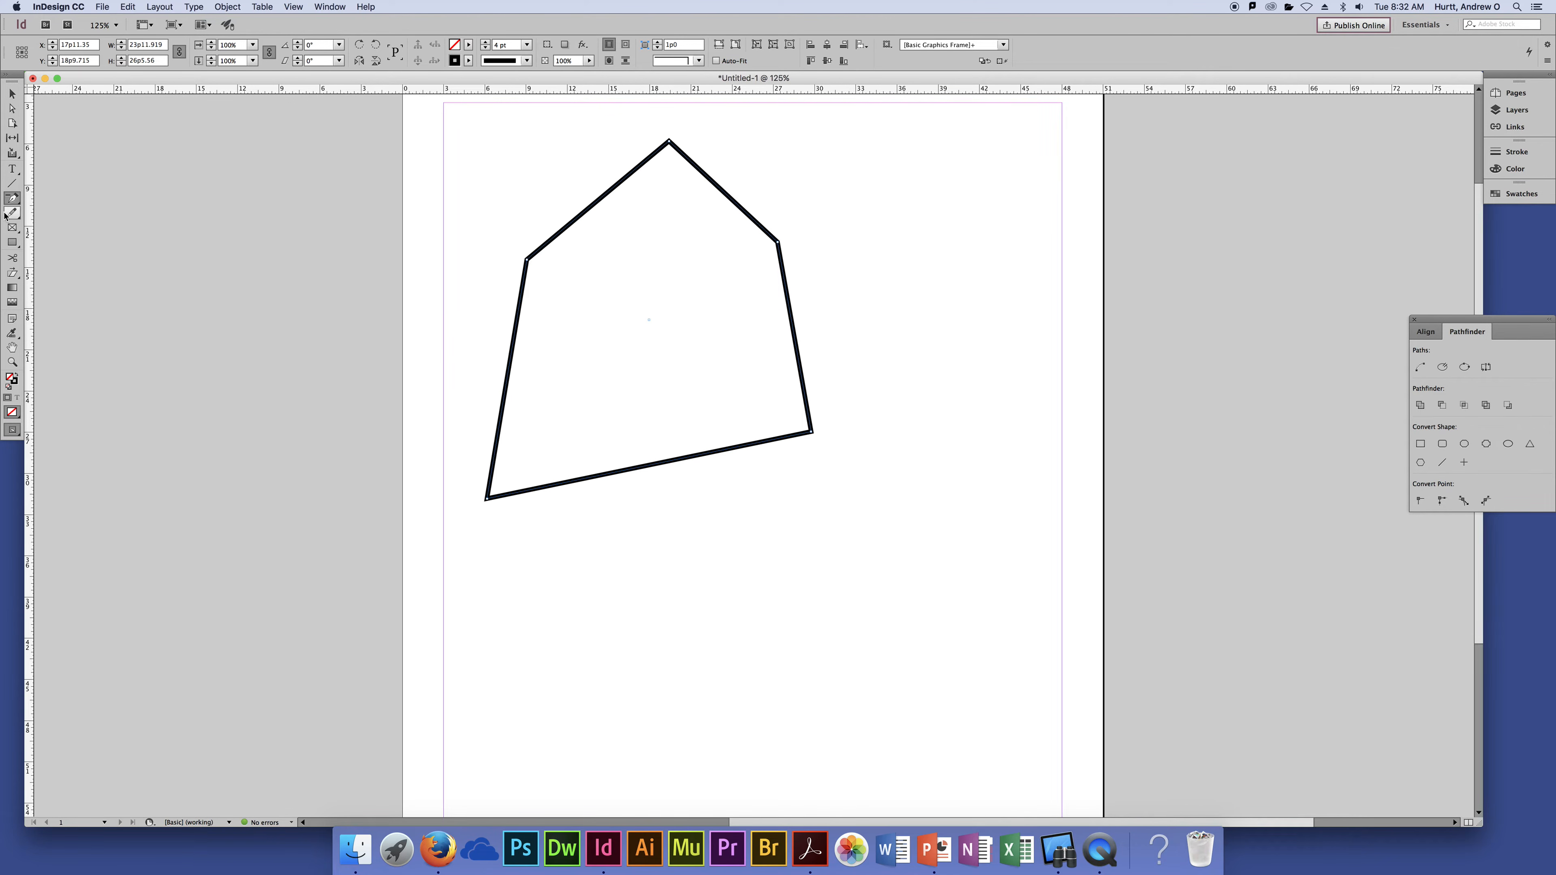
Convert the shape's upper right corner to a smooth point with the Convert Direction Point tool, and back to a corner
{"action": "left_click_drag", "start_coordinate": [13, 198], "coordinate": [41, 237]}
{"action": "left_click_drag", "start_coordinate": [778, 244], "coordinate": [868, 203]}
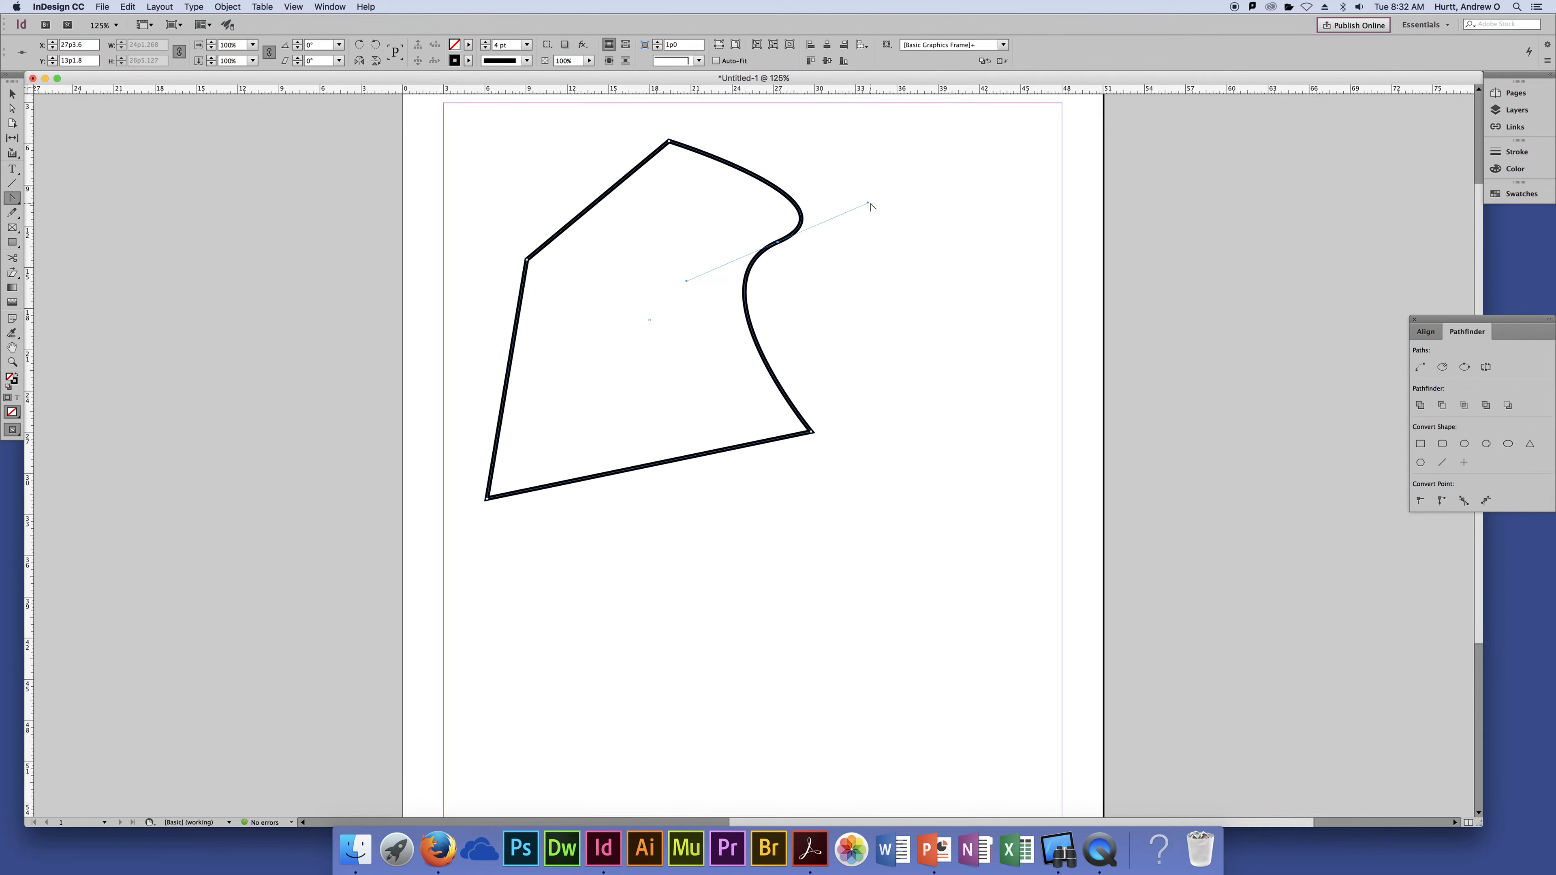
{"action": "left_click", "coordinate": [777, 243]}
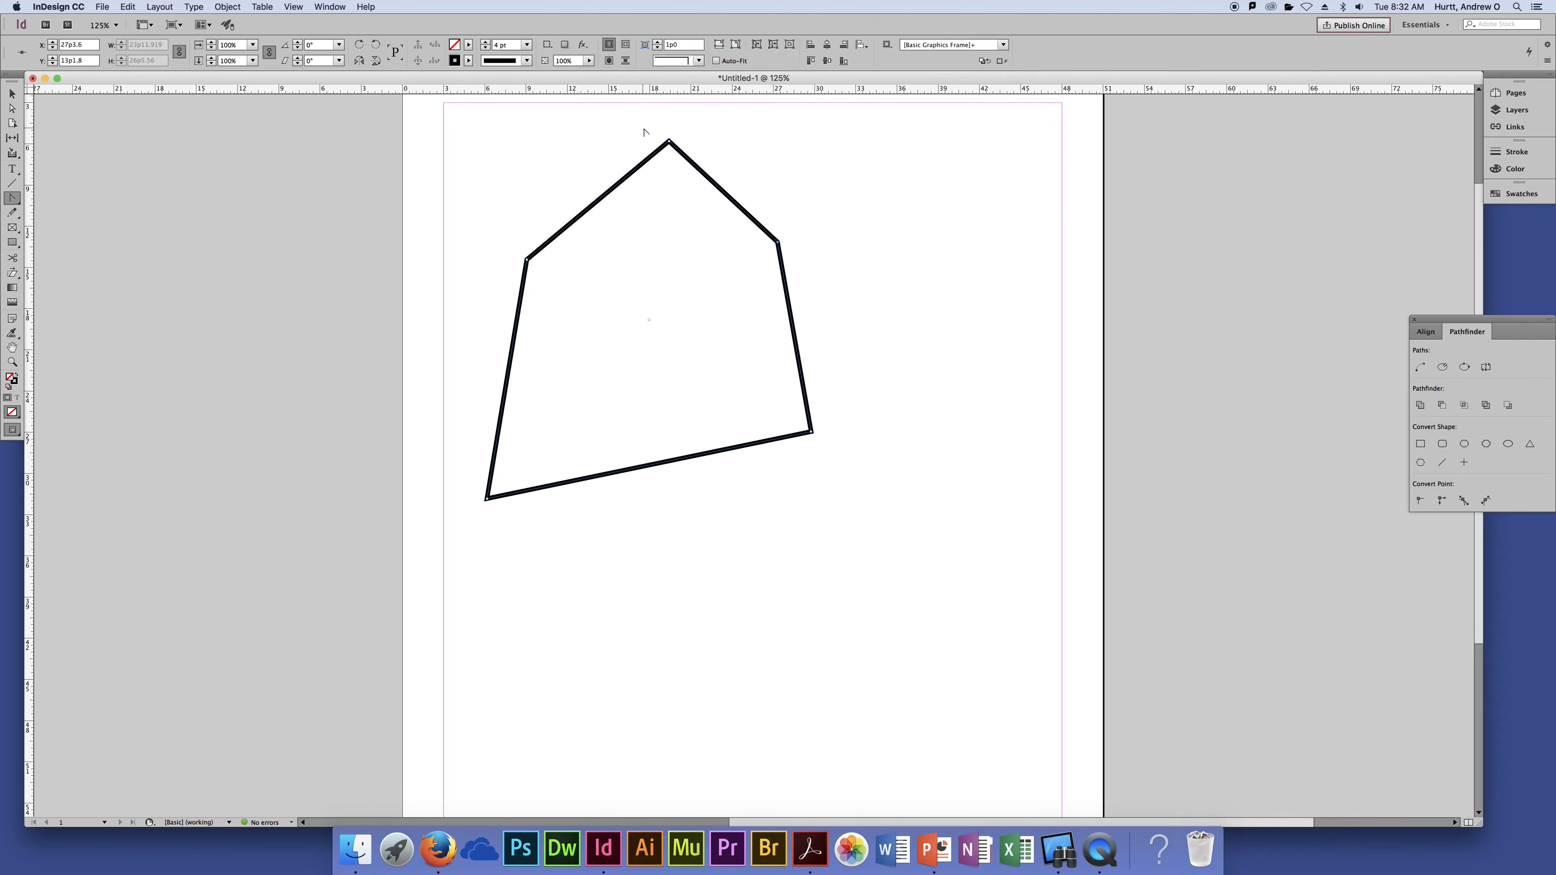
Convert the shape's top point to a smooth point, adjust both direction handles, and convert it back to a corner
{"action": "left_click", "coordinate": [669, 143]}
{"action": "left_click_drag", "start_coordinate": [669, 142], "coordinate": [506, 144]}
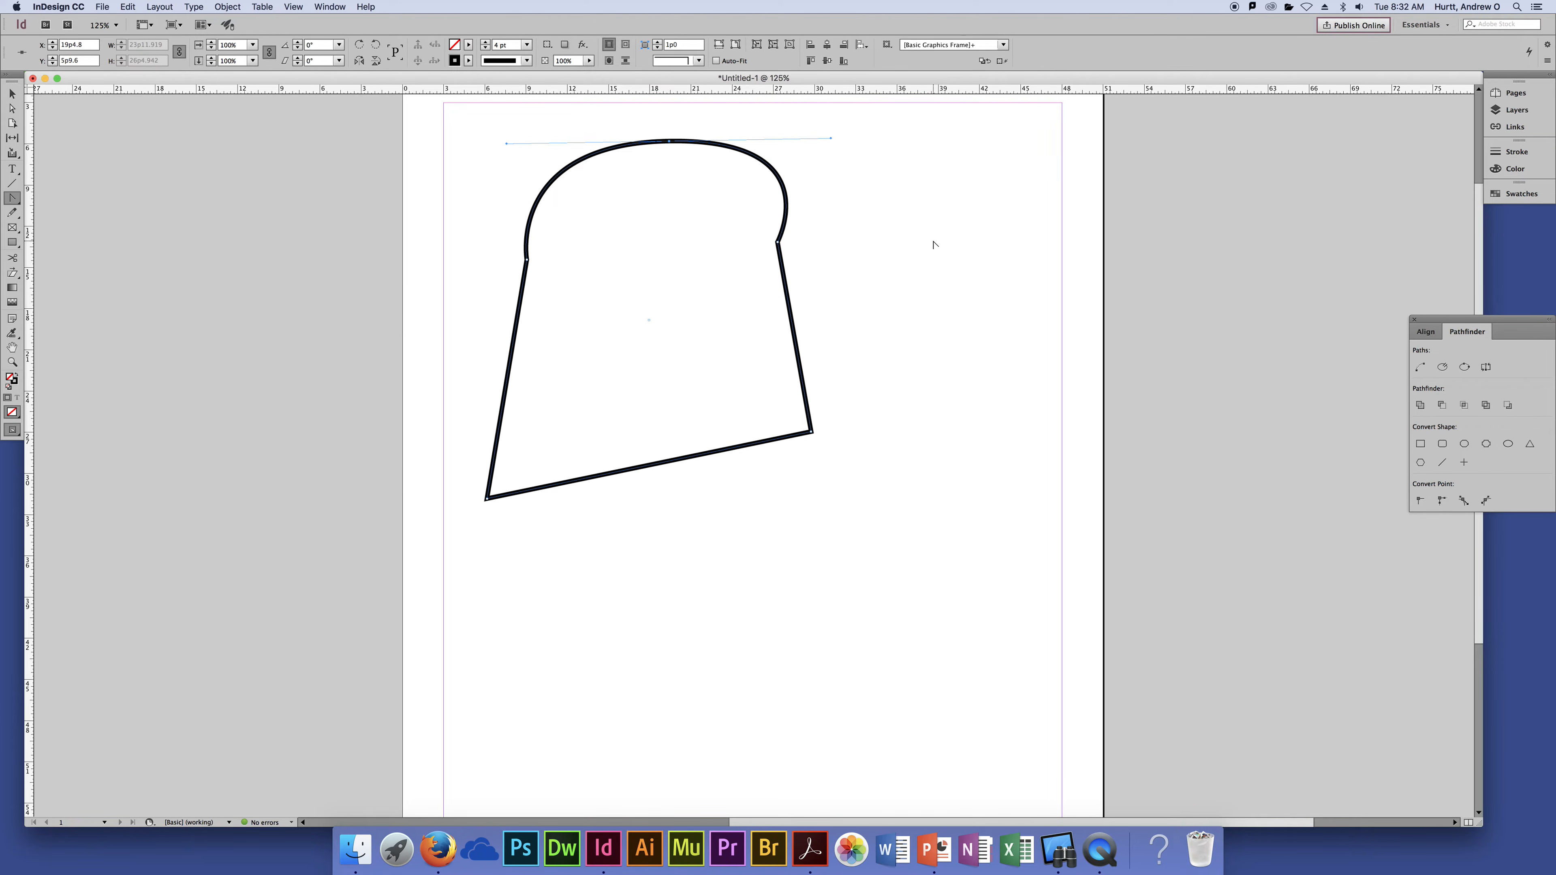
{"action": "key", "text": "a"}
{"action": "mouse_move", "coordinate": [506, 143]}
{"action": "left_mouse_down"}
{"action": "mouse_move", "coordinate": [520, 213]}
{"action": "mouse_move", "coordinate": [500, 116]}
{"action": "left_mouse_up"}
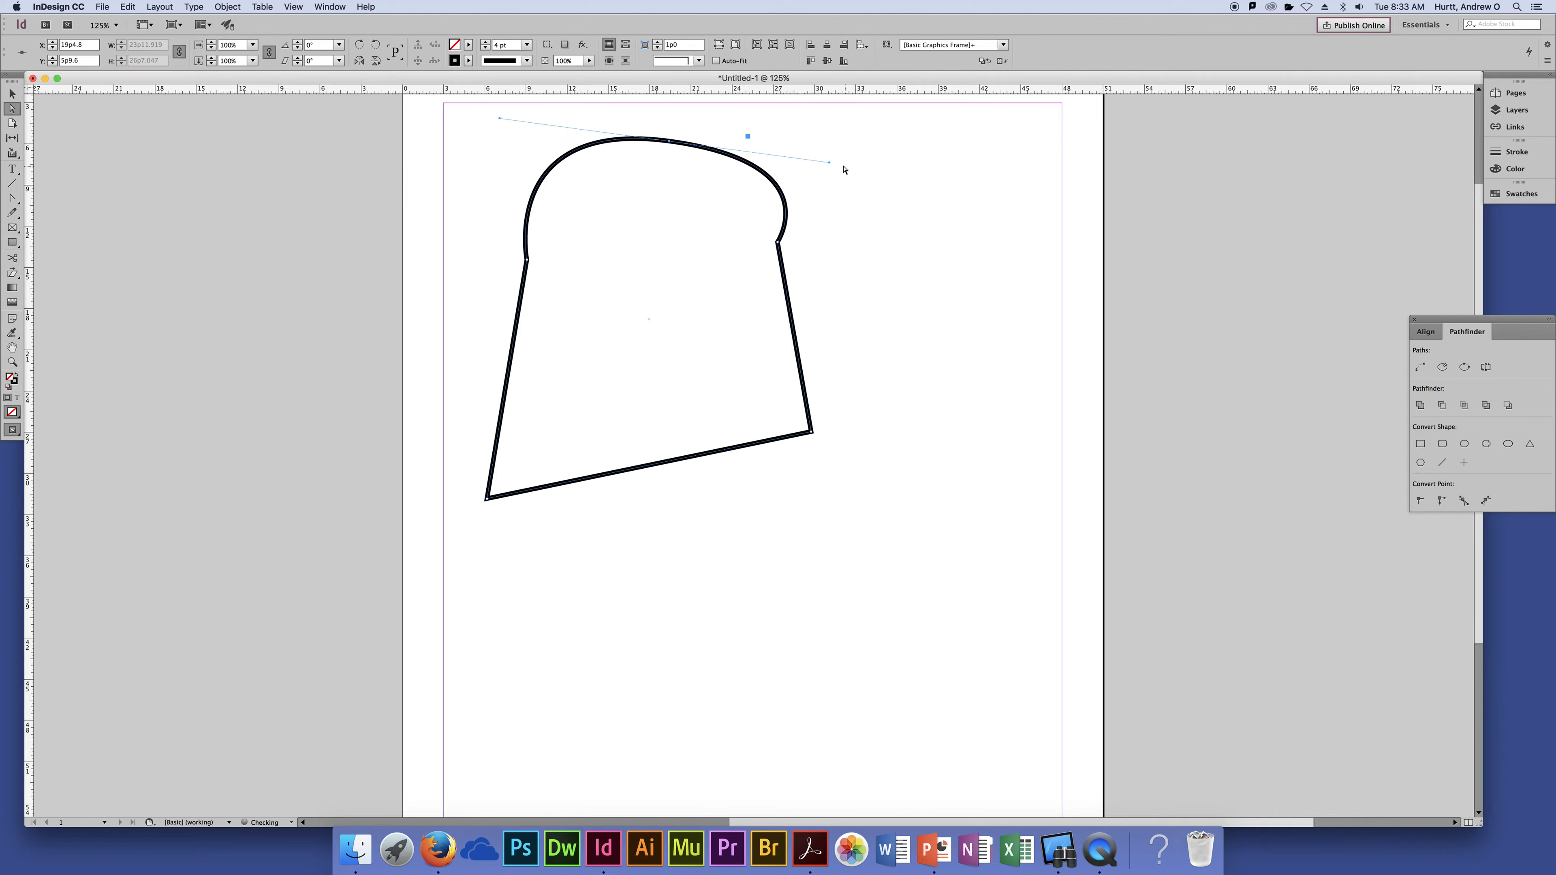
{"action": "left_click_drag", "start_coordinate": [831, 162], "coordinate": [817, 130]}
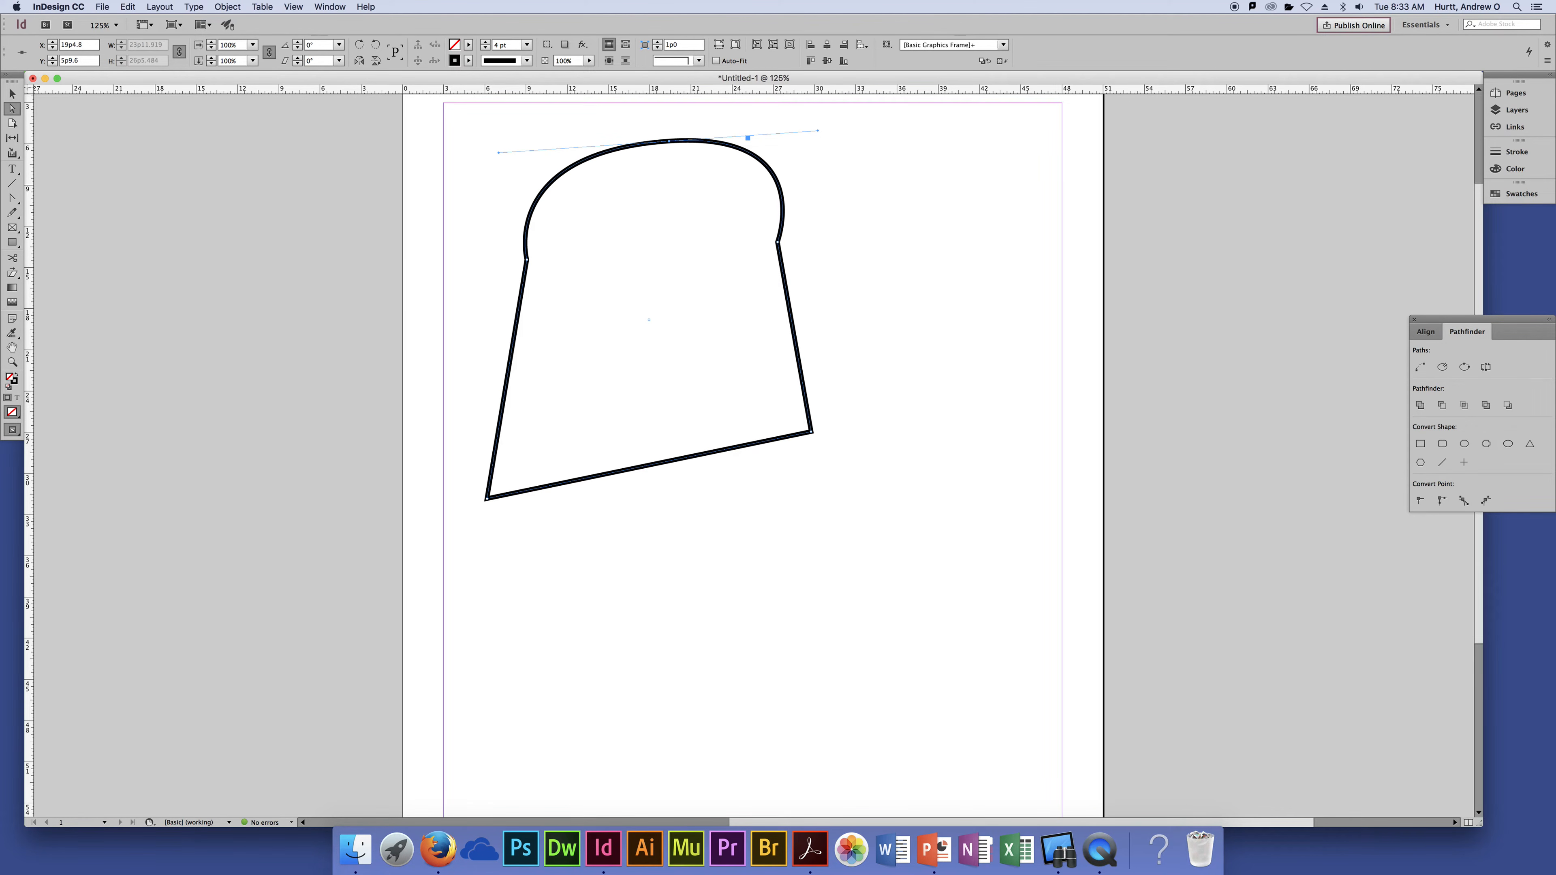
{"action": "left_click", "coordinate": [12, 197]}
{"action": "left_click", "coordinate": [669, 142]}
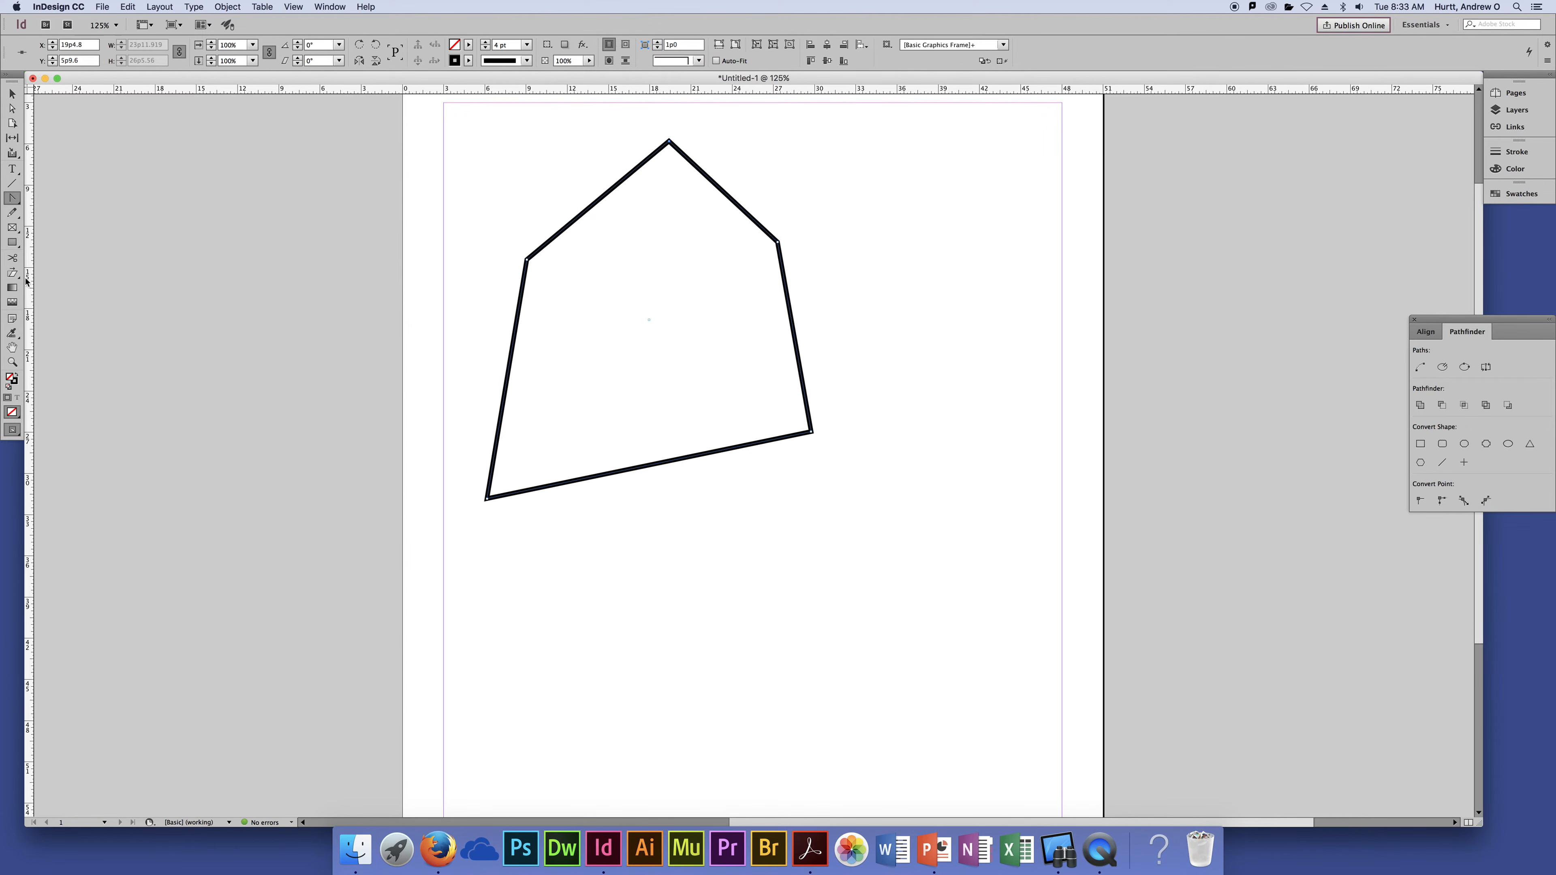
Draw a circle about 18p7 in diameter below the five-sided shape with the Ellipse tool
{"action": "left_click_drag", "start_coordinate": [12, 242], "coordinate": [37, 260]}
{"action": "left_click_drag", "start_coordinate": [725, 652], "coordinate": [908, 524]}
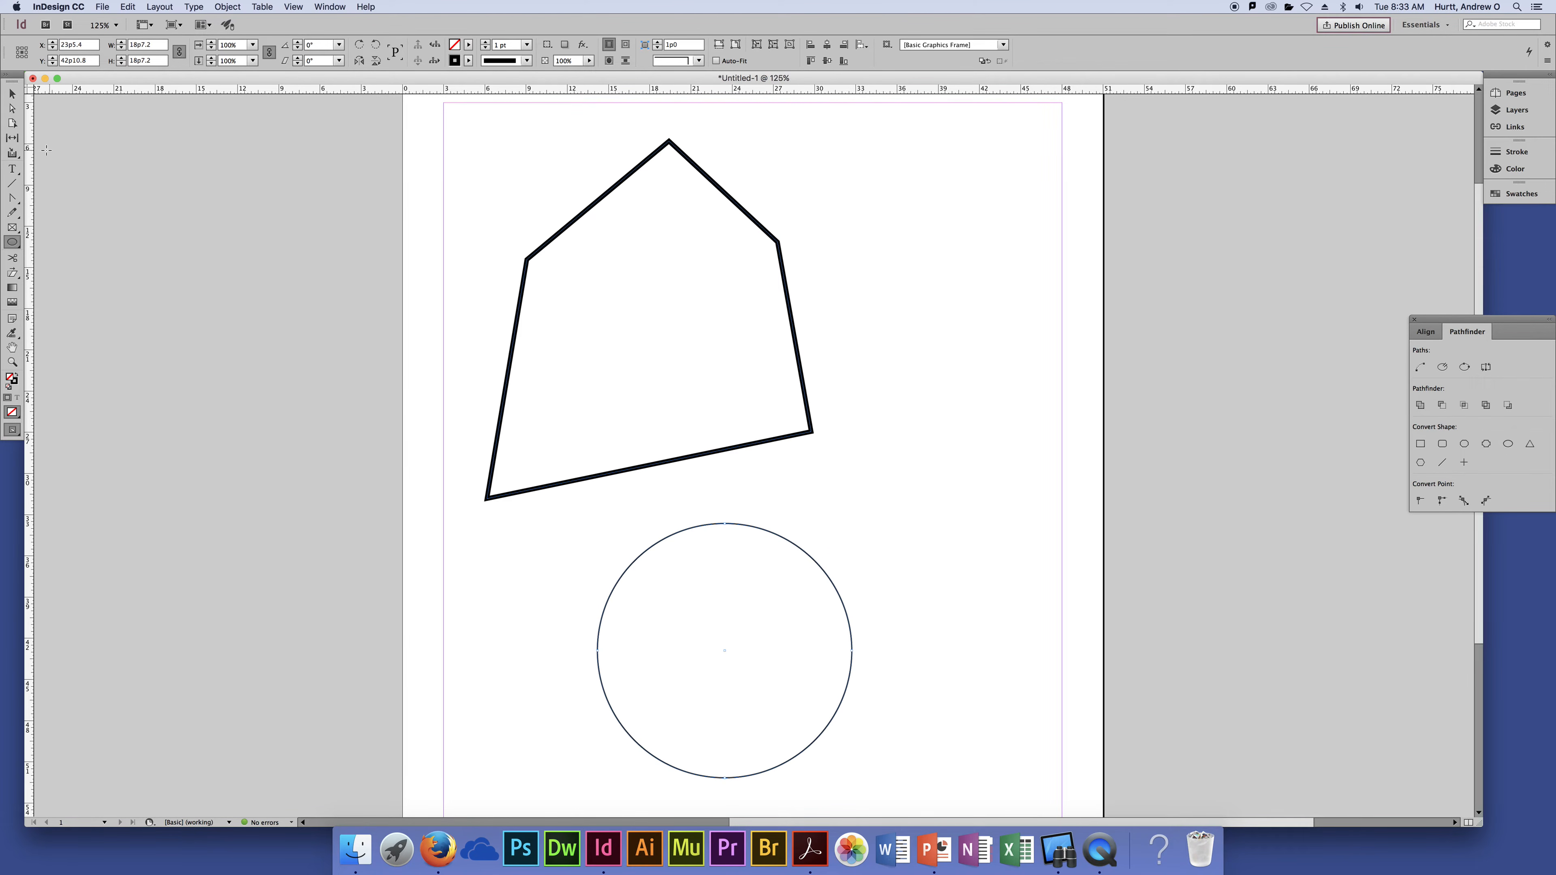
Convert the circle's top point to a corner point and pull it upward to form a teardrop
{"action": "left_click", "coordinate": [12, 198]}
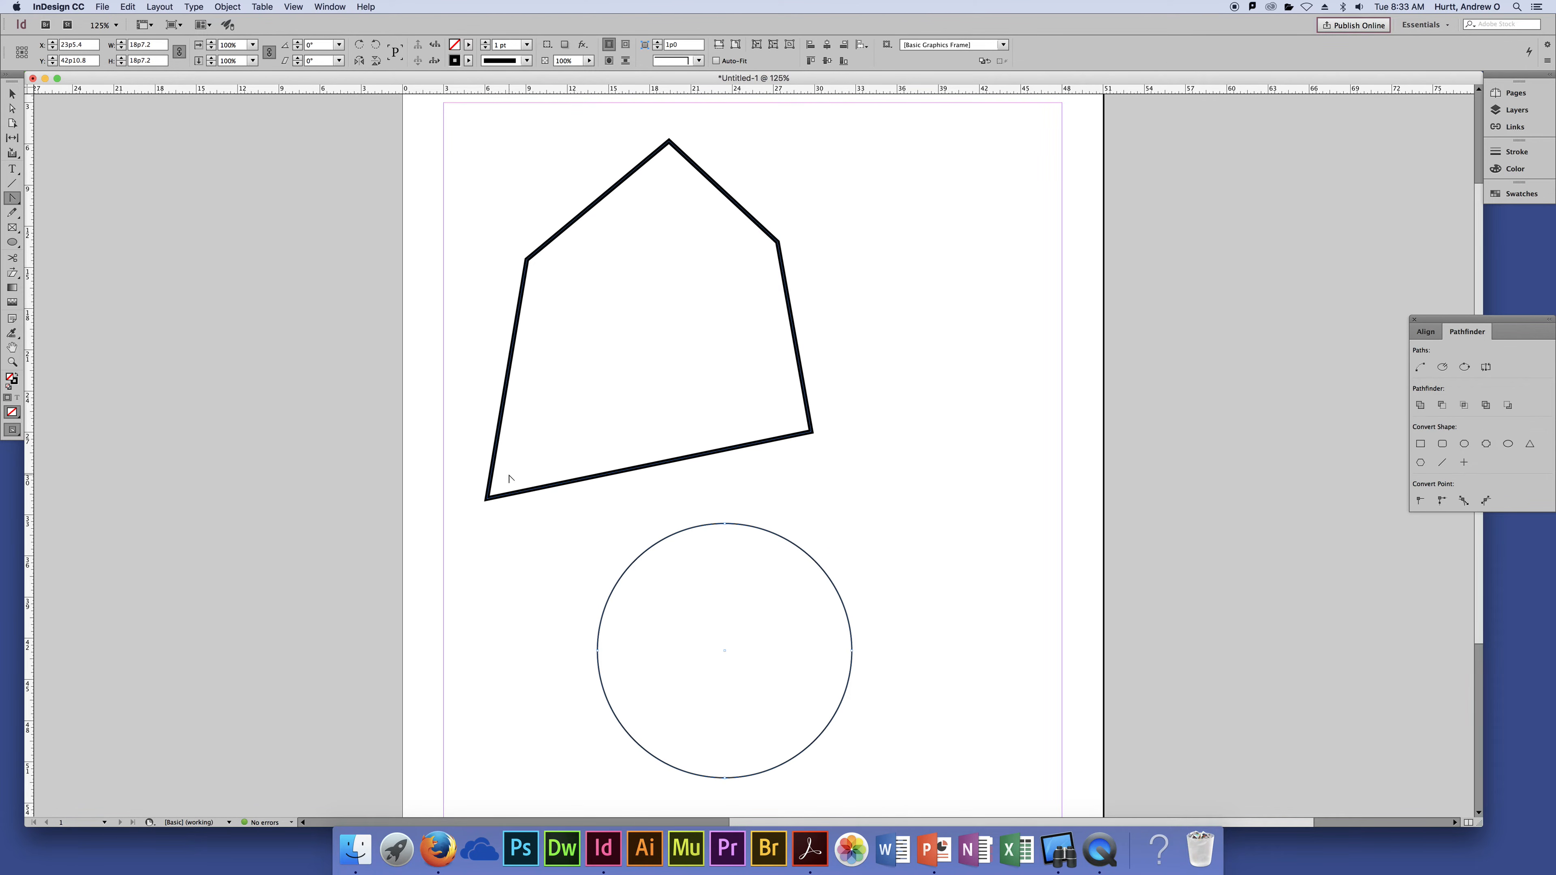
{"action": "left_click", "coordinate": [724, 524], "text": "alt"}
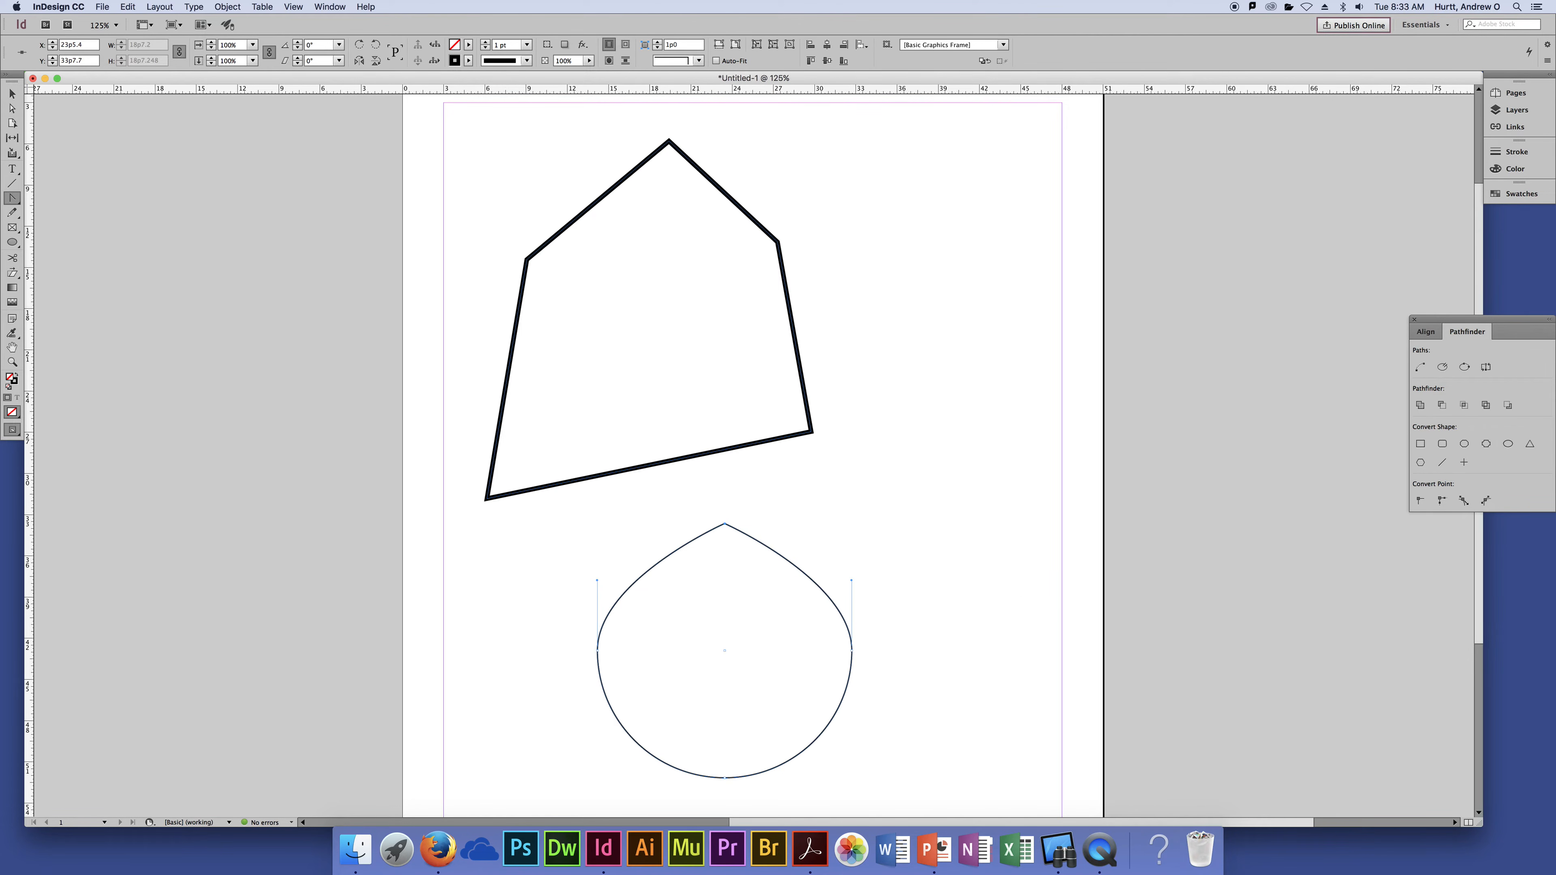
{"action": "key", "text": "a"}
{"action": "left_click_drag", "start_coordinate": [724, 524], "coordinate": [725, 458]}
{"action": "left_click", "coordinate": [858, 521]}
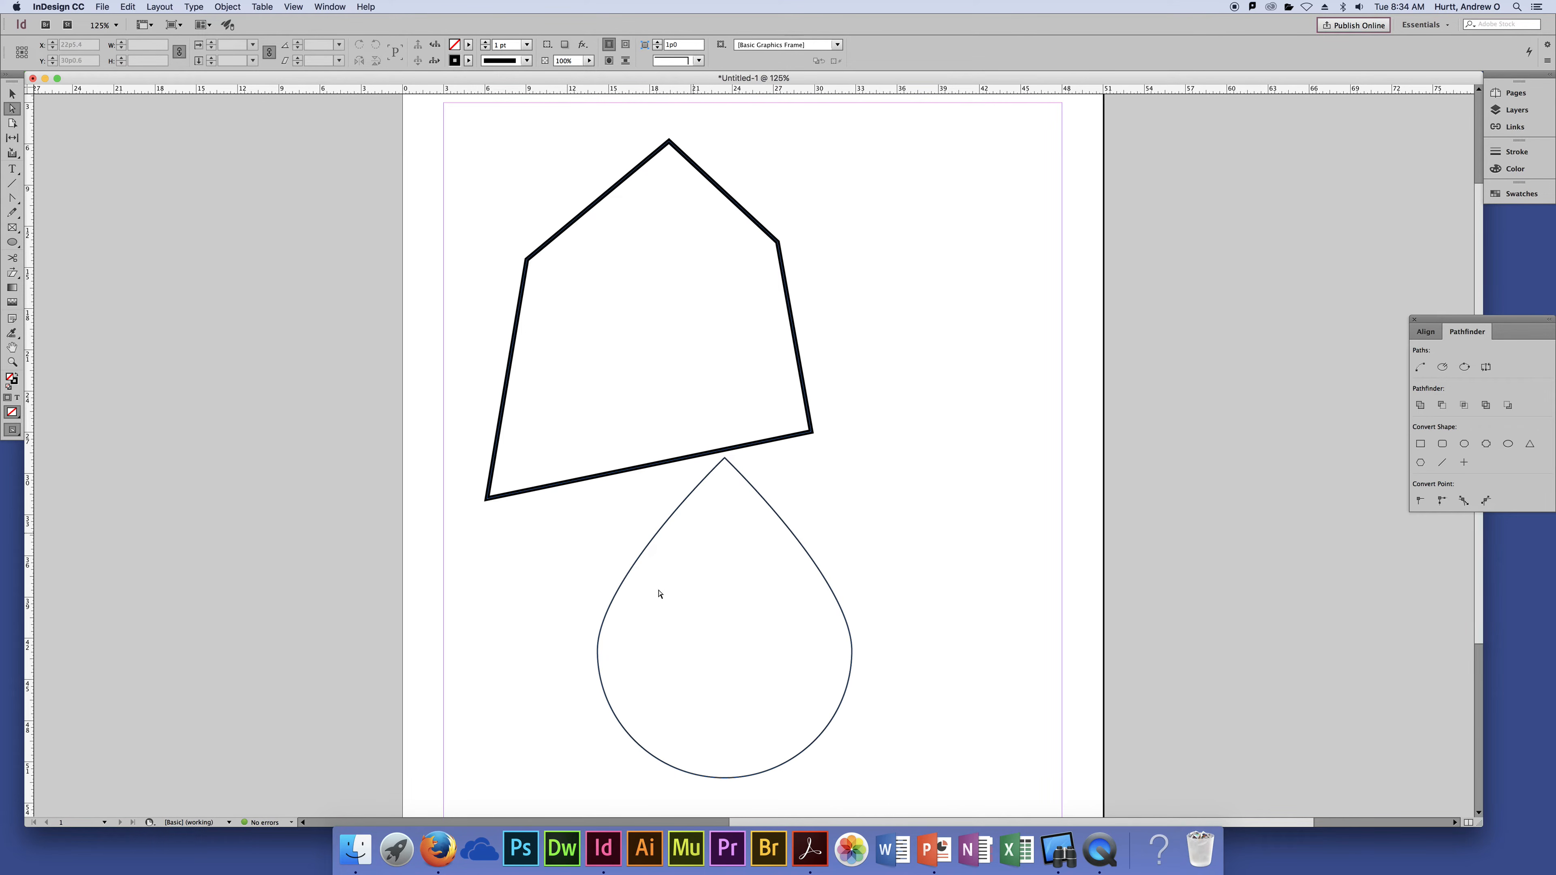
Swing the upper direction handle of the teardrop's right point inward, undo the change and deselect the shape
{"action": "left_click", "coordinate": [724, 460]}
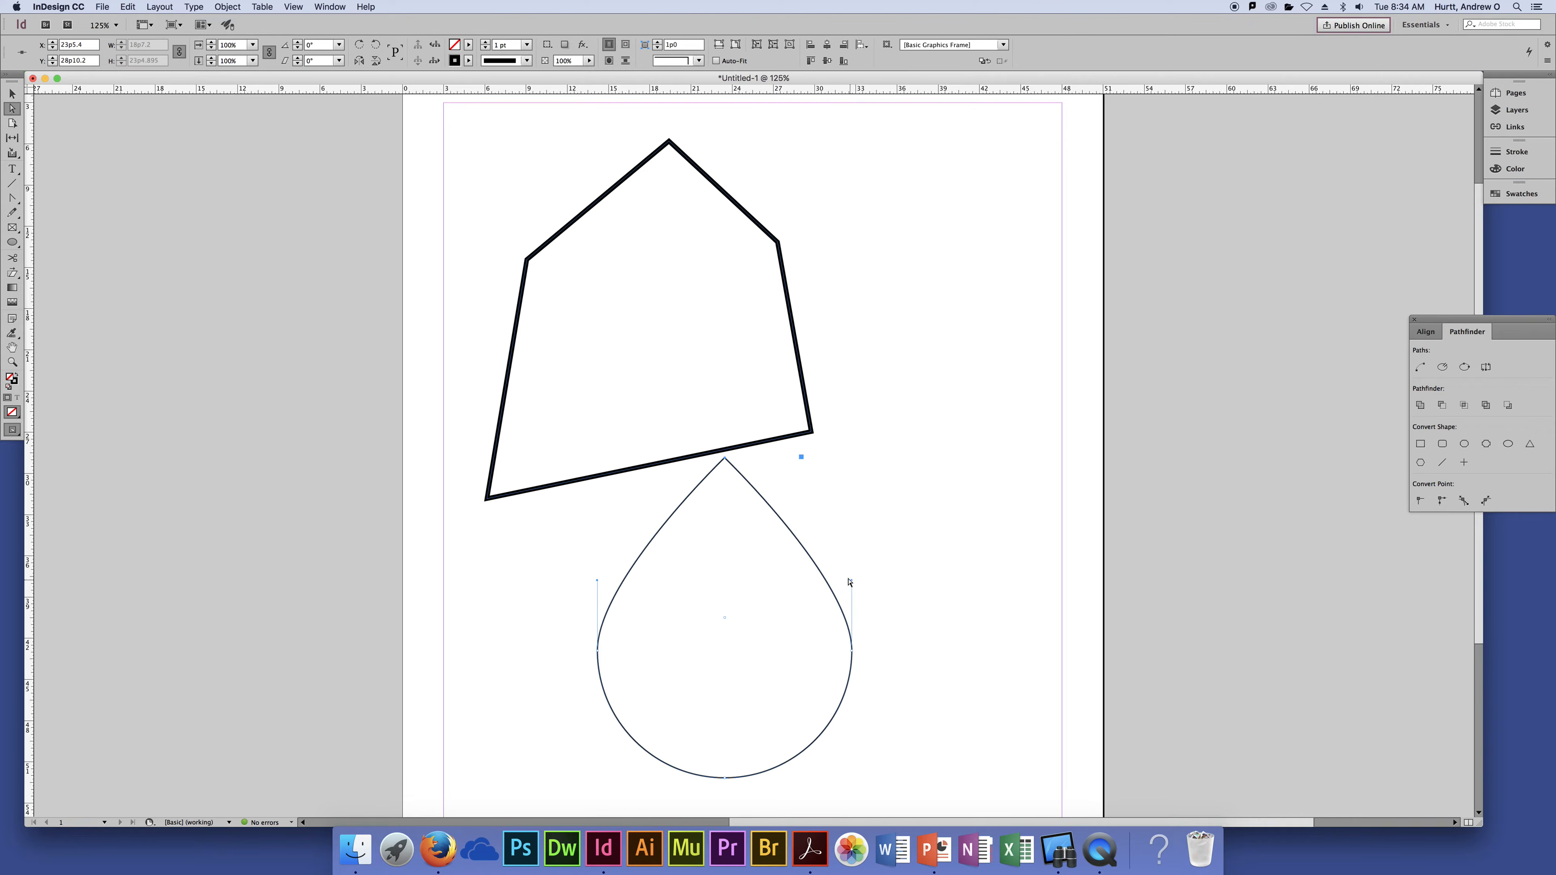
{"action": "left_click_drag", "start_coordinate": [851, 580], "coordinate": [792, 597]}
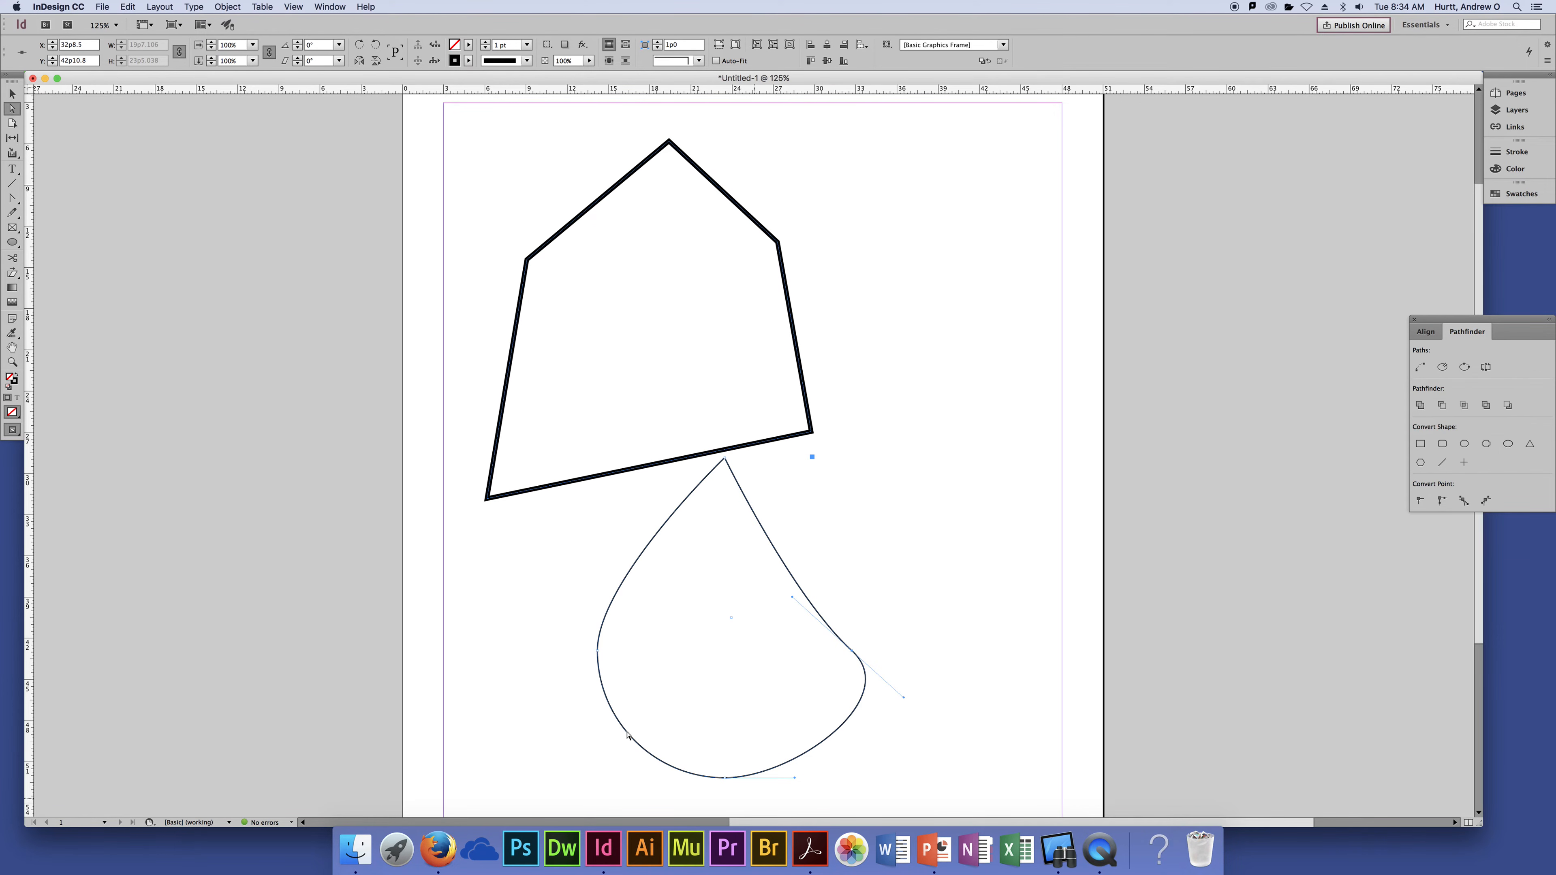
{"action": "key", "text": "super+z"}
{"action": "left_click", "coordinate": [904, 598]}
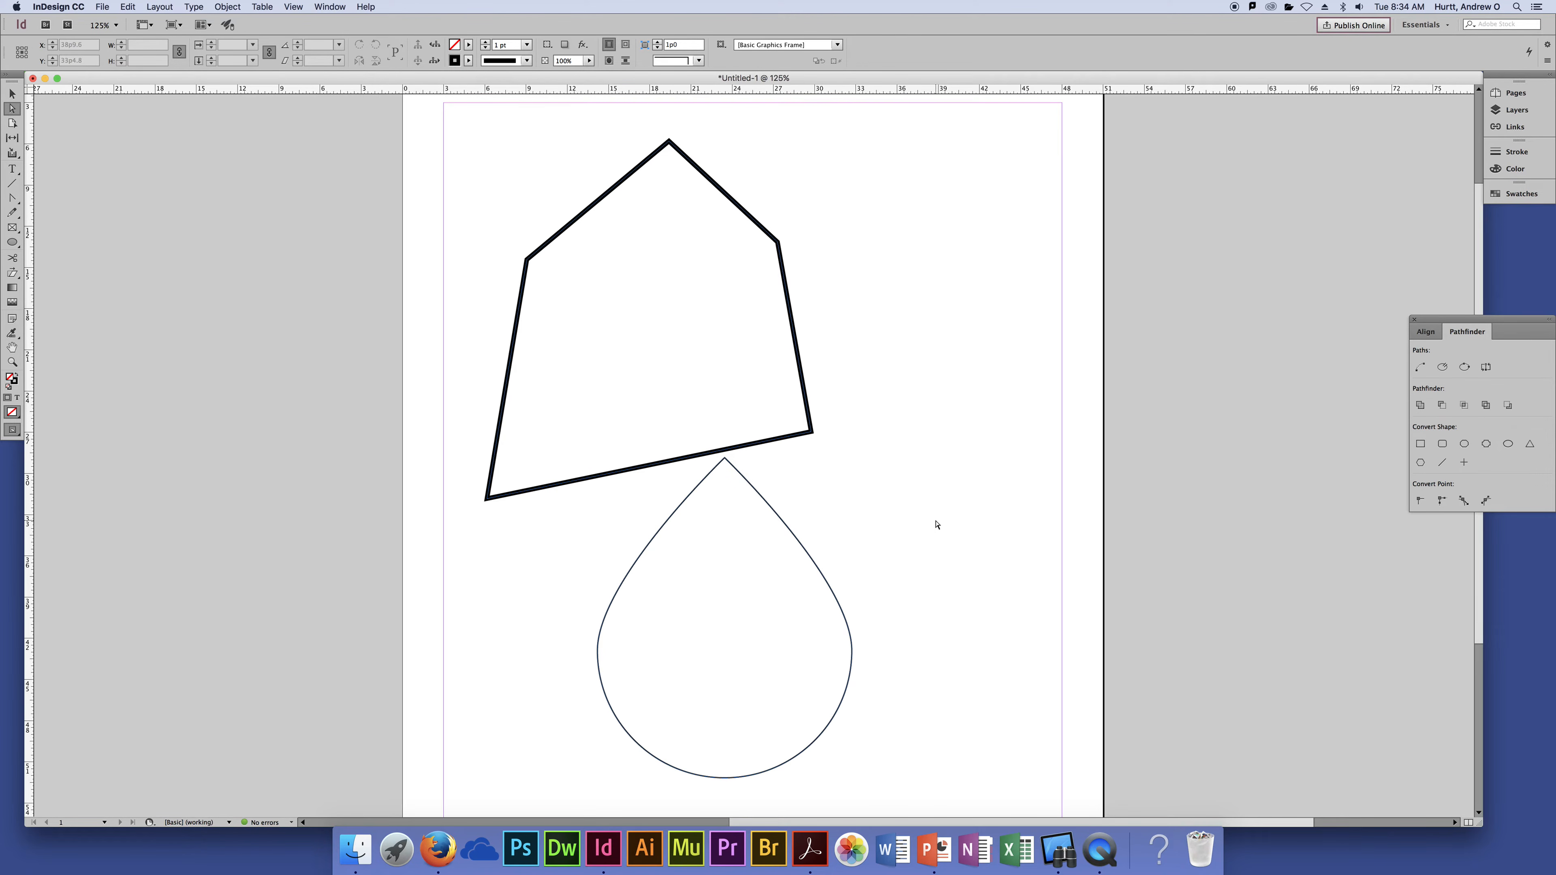
Undo the top point's move and its conversion to return the teardrop to a circle
{"action": "key", "text": "super+z"}
{"action": "key", "text": "super+z"}
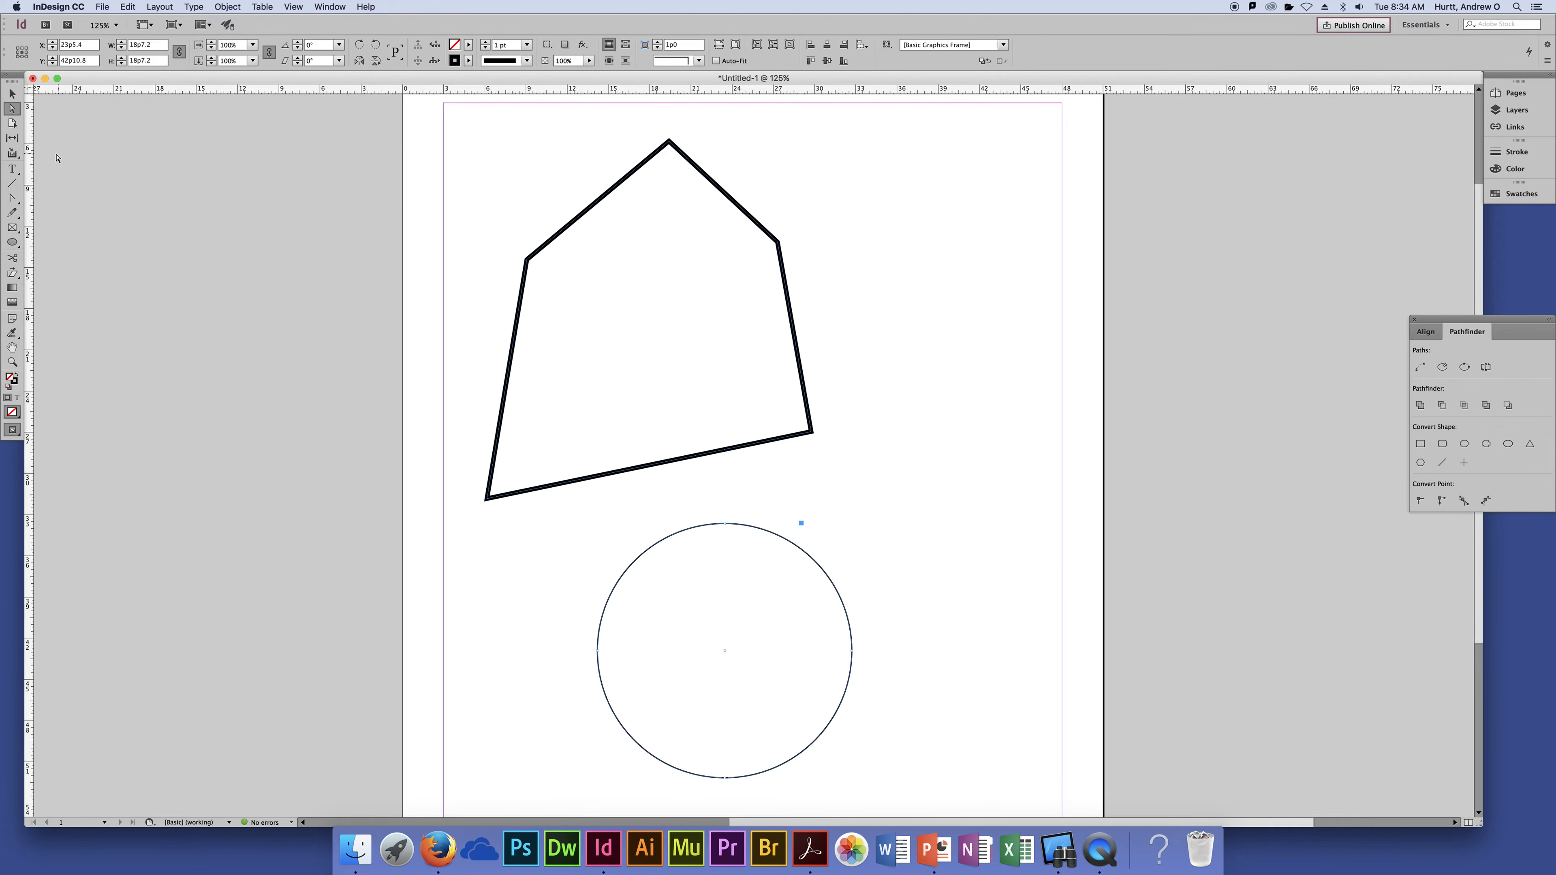
Convert the circle's top point to a corner point, pull it upward to form a teardrop, and deselect the shape
{"action": "left_click", "coordinate": [15, 198]}
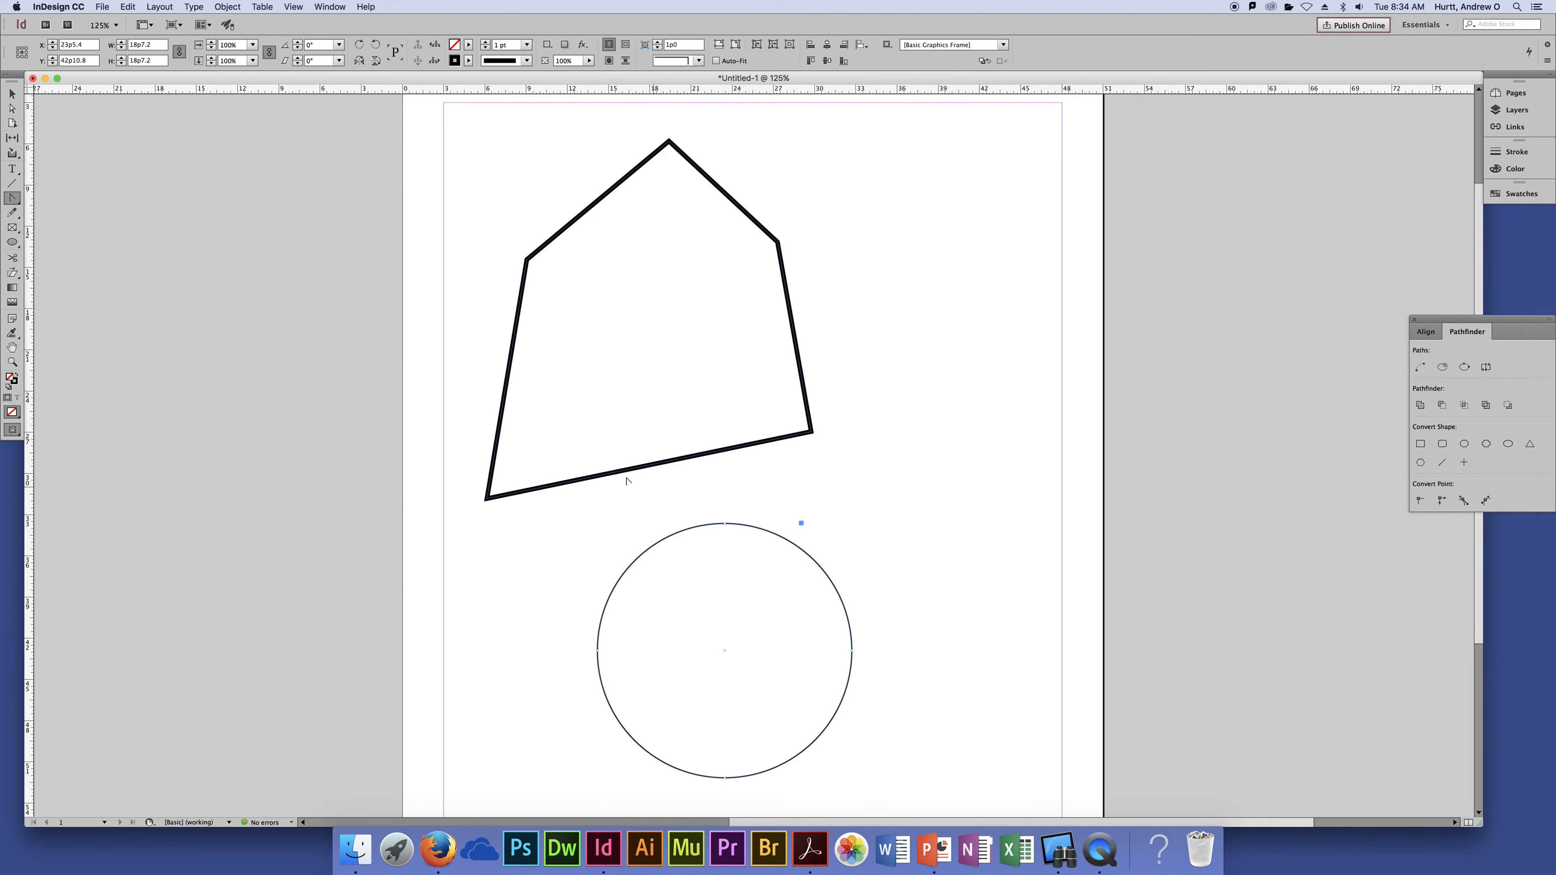
{"action": "left_click", "coordinate": [725, 525]}
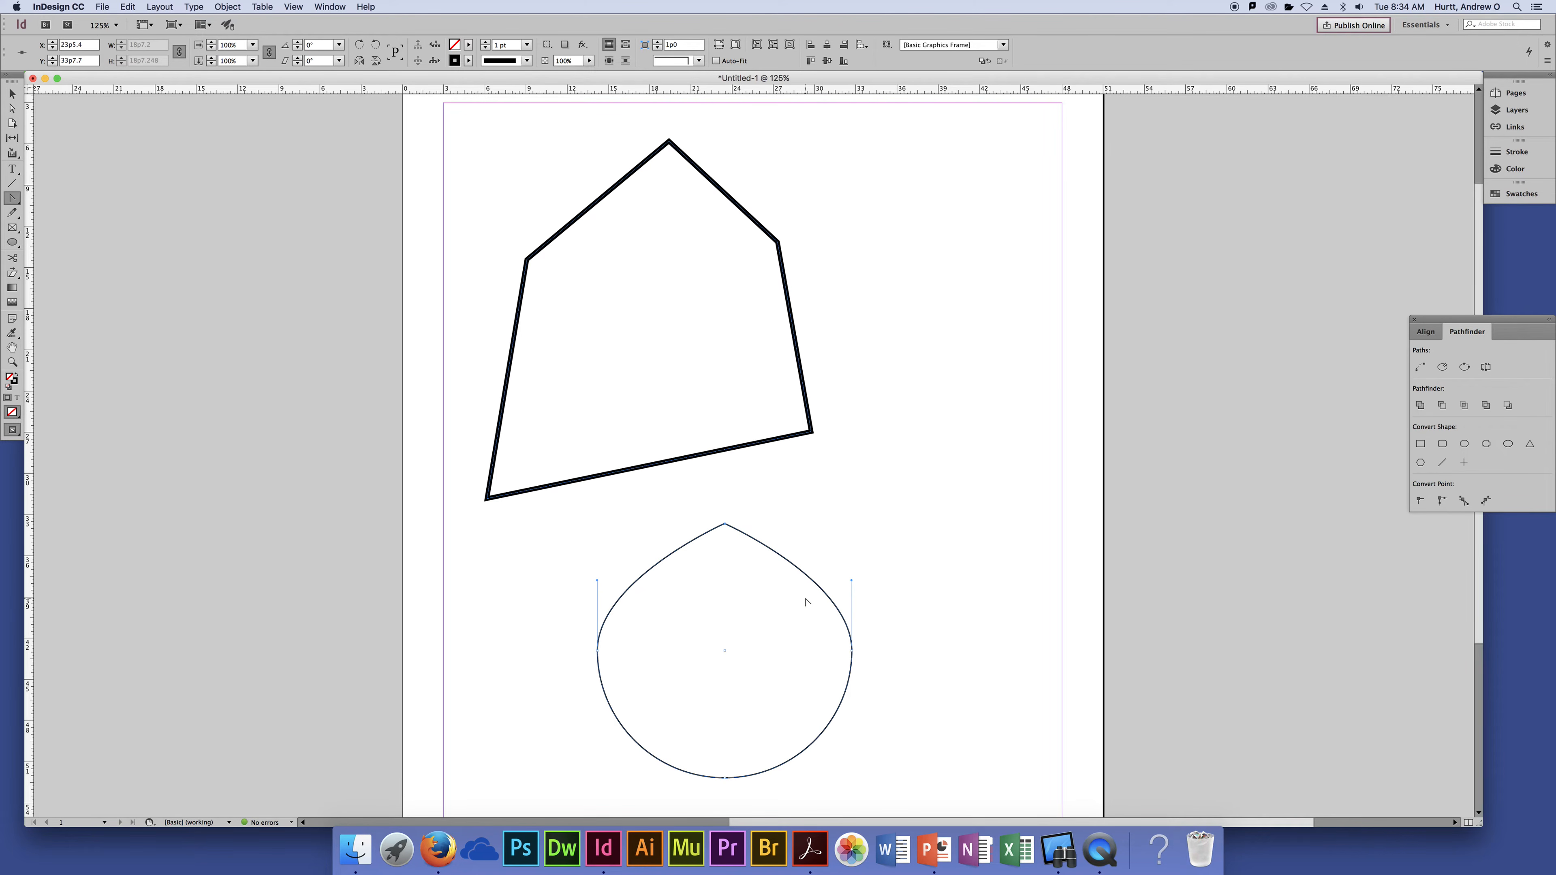
{"action": "key", "text": "v"}
{"action": "key", "text": "a"}
{"action": "left_click", "coordinate": [724, 524]}
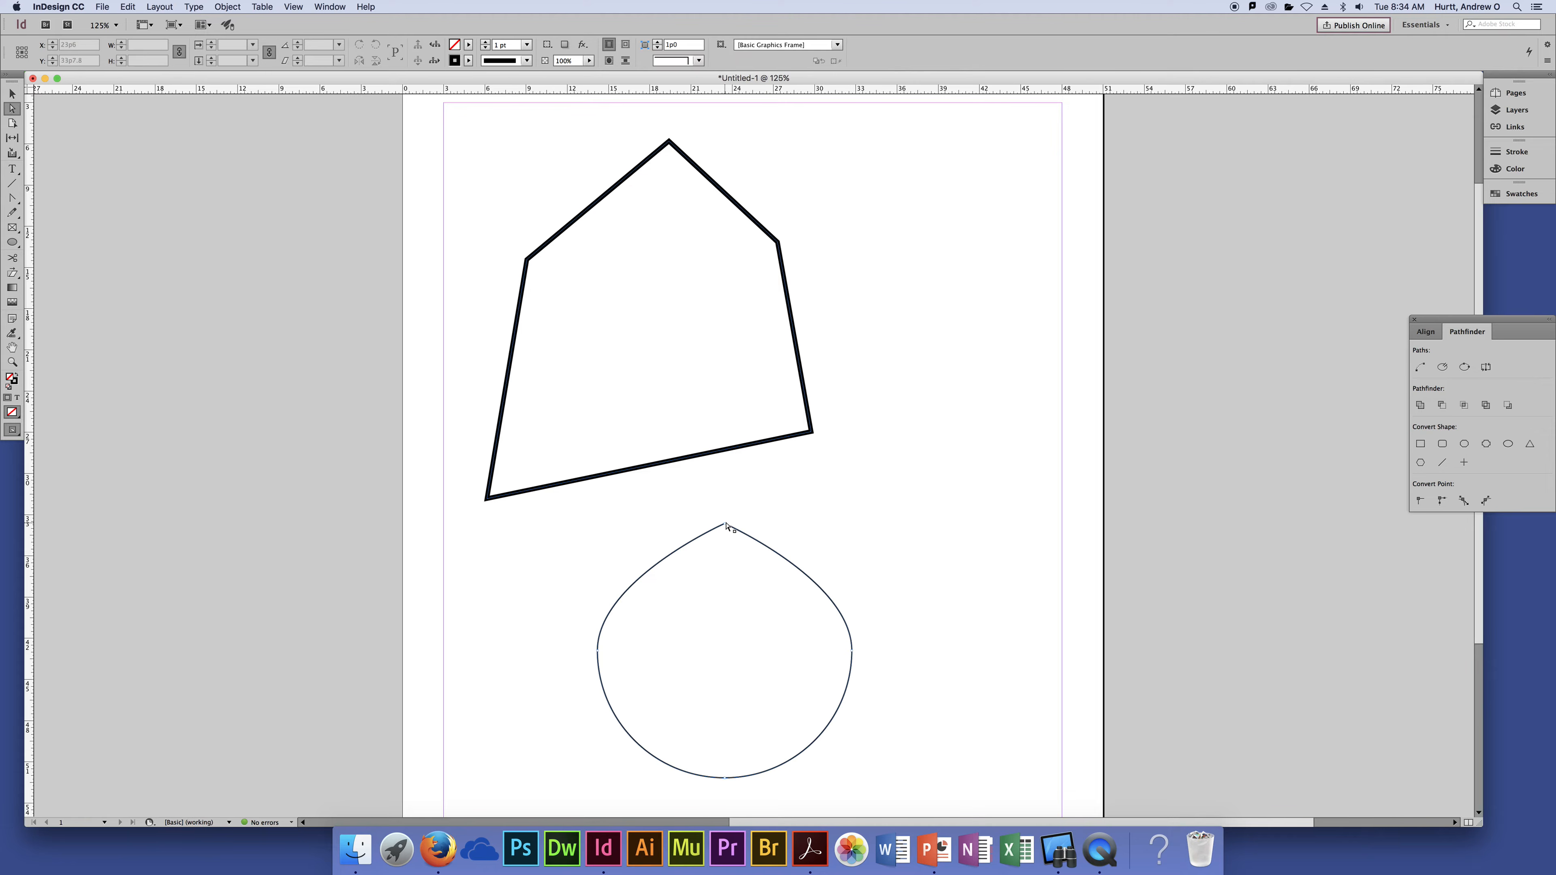
{"action": "left_click_drag", "start_coordinate": [724, 510], "coordinate": [721, 459]}
{"action": "left_click", "coordinate": [909, 501]}
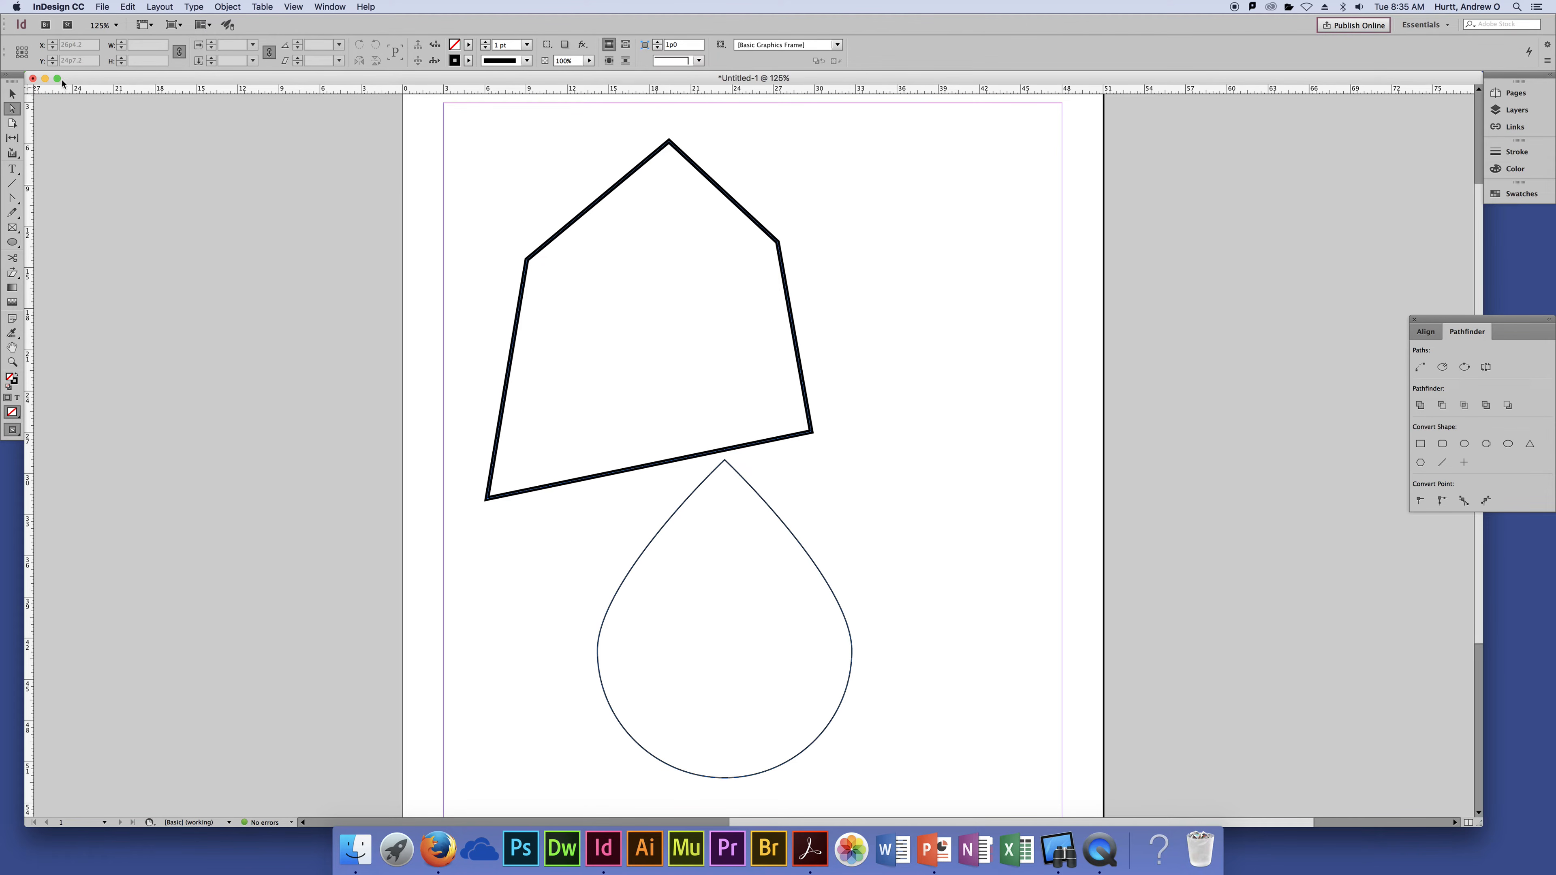
Delete the five-sided shape and the teardrop, leaving the page empty
{"action": "left_click", "coordinate": [12, 94]}
{"action": "left_click_drag", "start_coordinate": [950, 276], "coordinate": [608, 589]}
{"action": "key", "text": "Delete"}
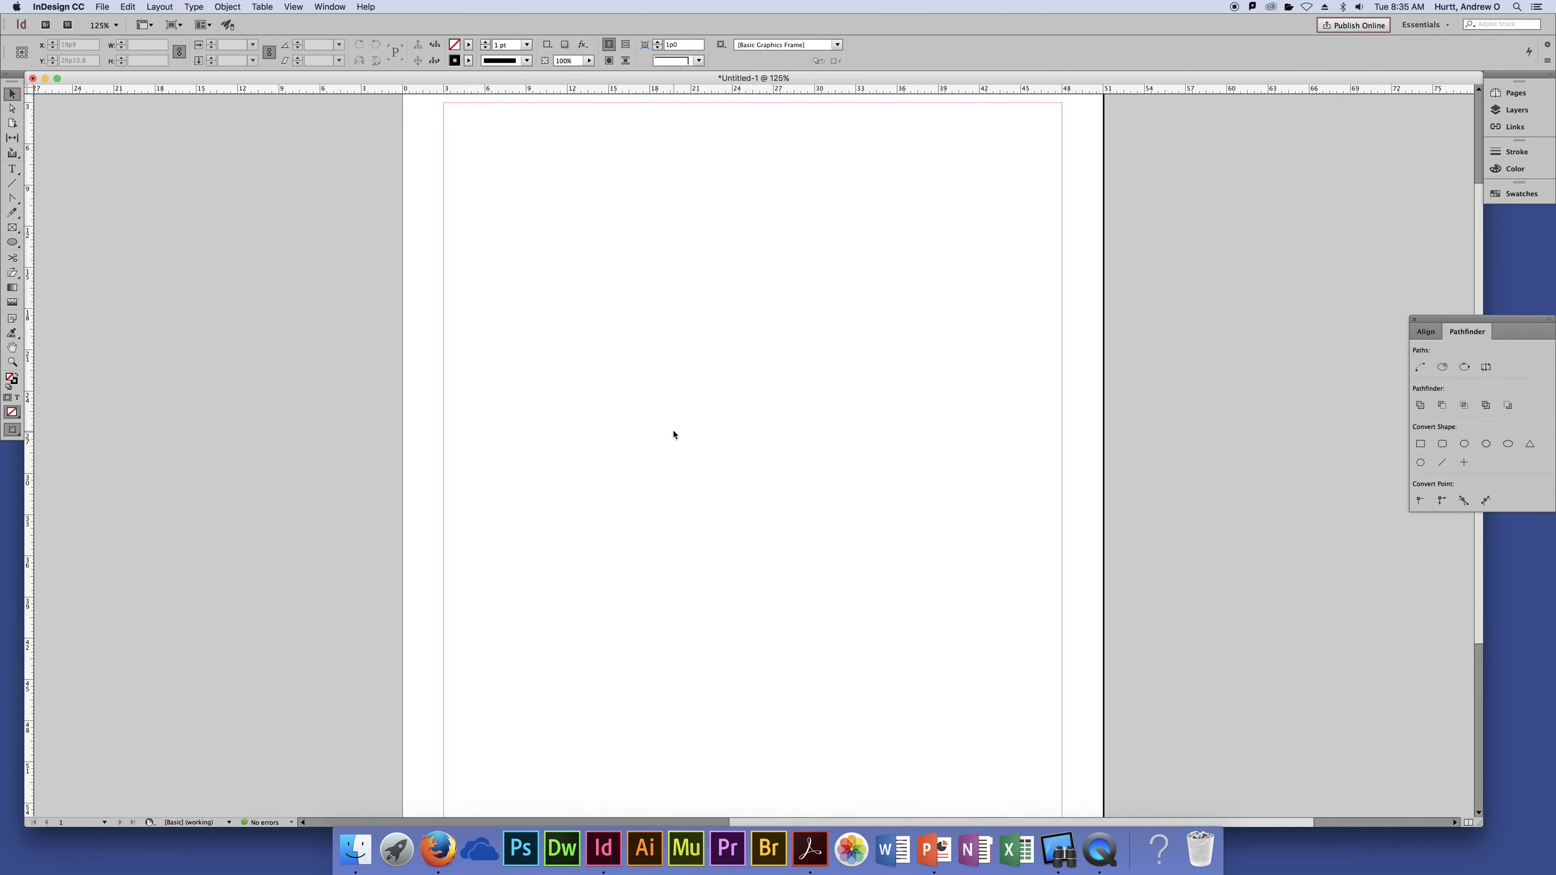
Draw an open wavy path across the upper page with the Pen tool: two curves, a short straight segment and a final curve
{"action": "left_click", "coordinate": [17, 199]}
{"action": "left_click", "coordinate": [56, 198]}
{"action": "left_click", "coordinate": [556, 233]}
{"action": "left_click_drag", "start_coordinate": [697, 238], "coordinate": [755, 316]}
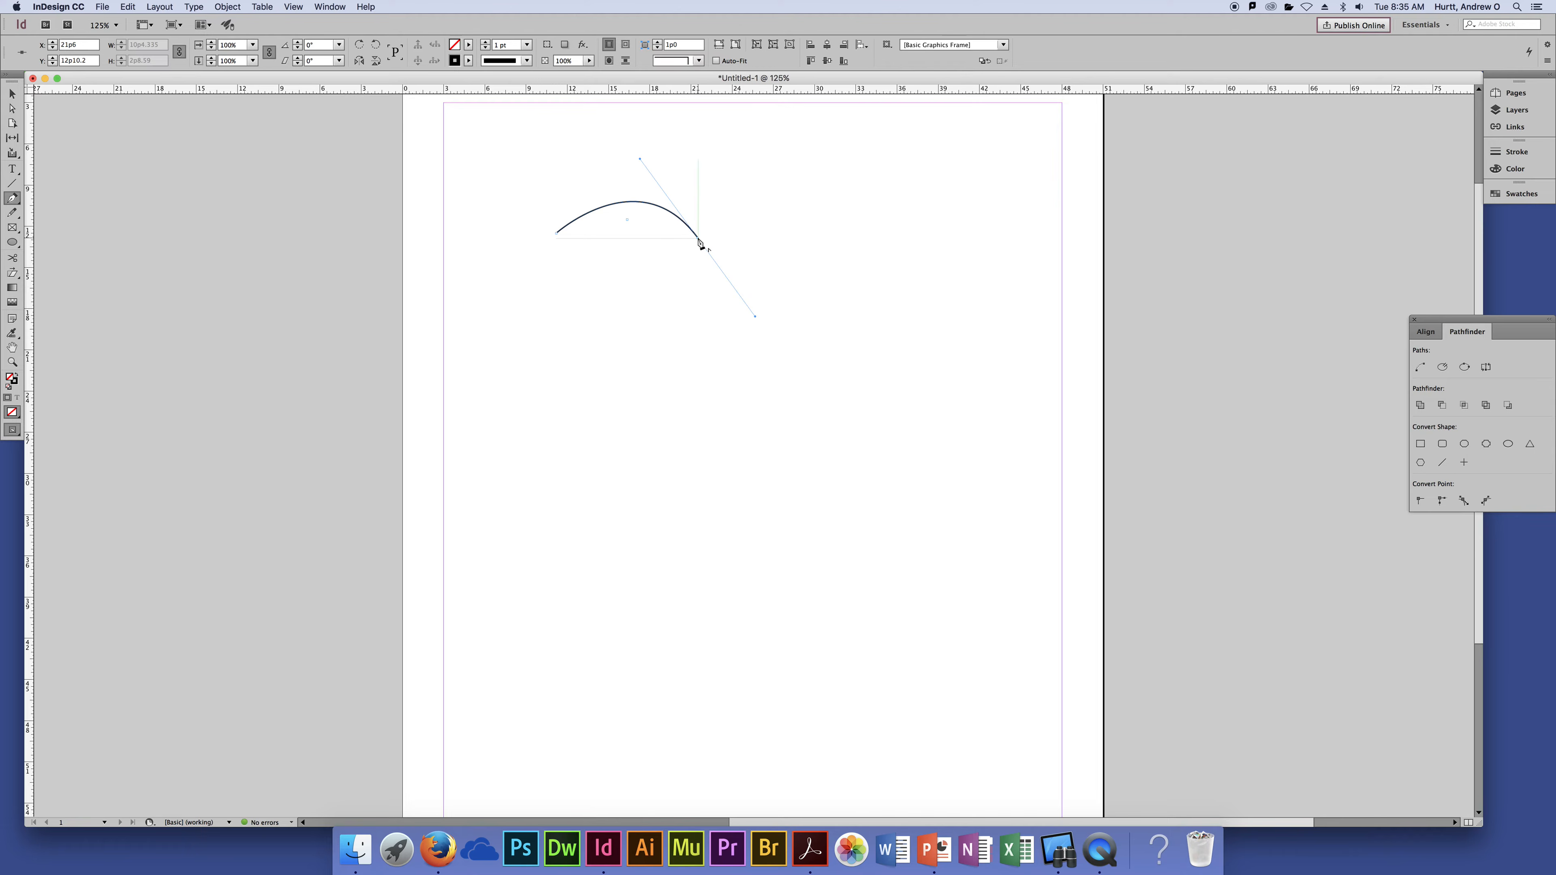
{"action": "left_click_drag", "start_coordinate": [814, 316], "coordinate": [899, 263]}
{"action": "left_click", "coordinate": [814, 317]}
{"action": "left_click", "coordinate": [882, 274]}
{"action": "left_click_drag", "start_coordinate": [1001, 330], "coordinate": [1009, 442]}
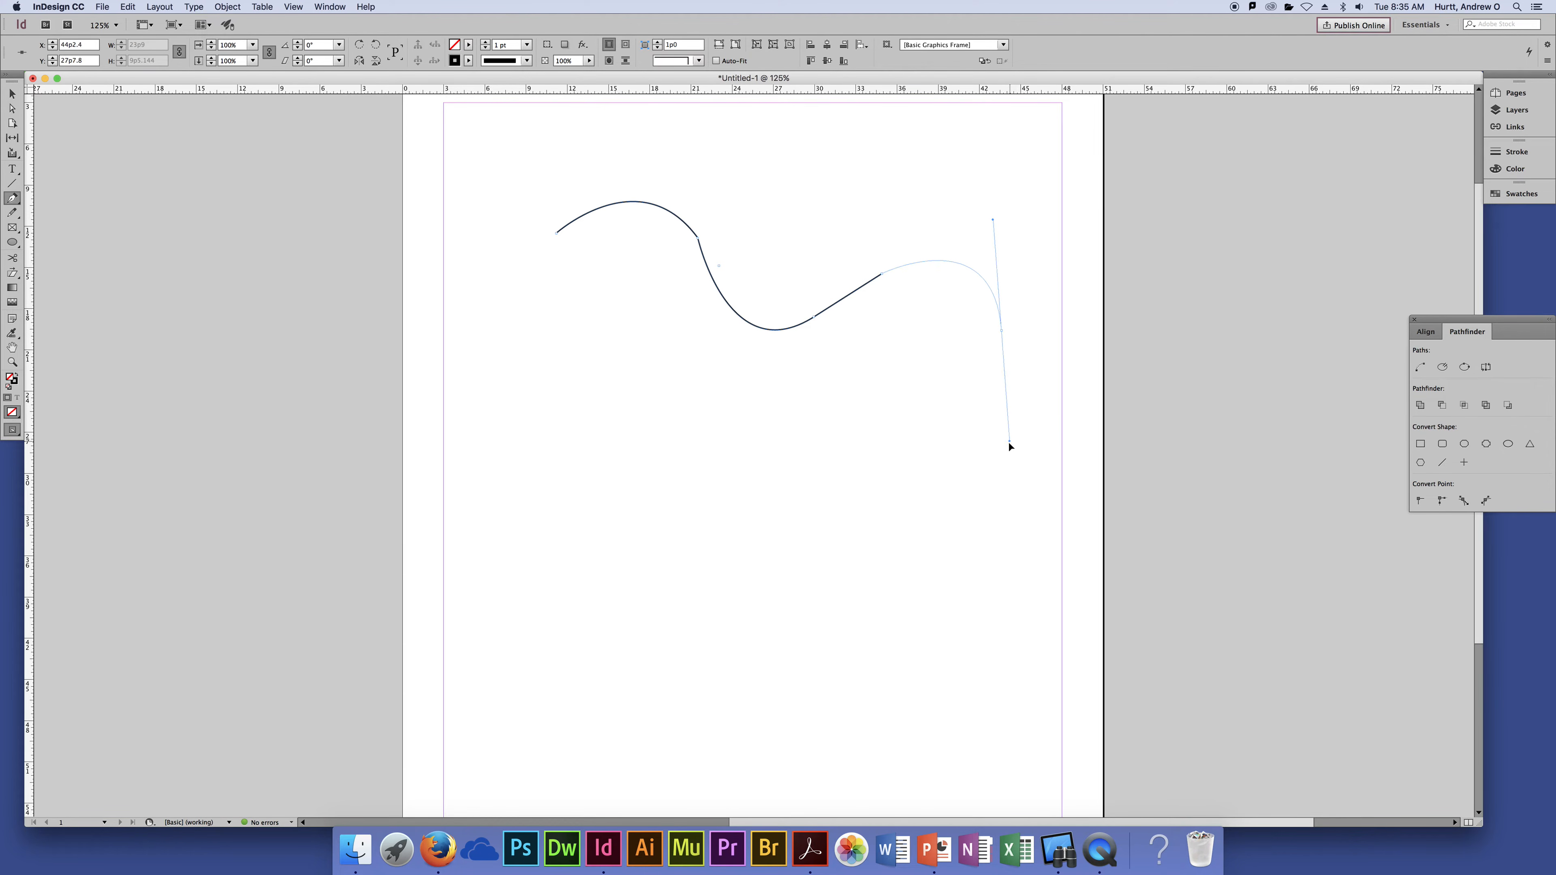
Convert the corner point between the straight segment and the last curve into a smooth point with handles pulled upward
{"action": "key", "text": "a"}
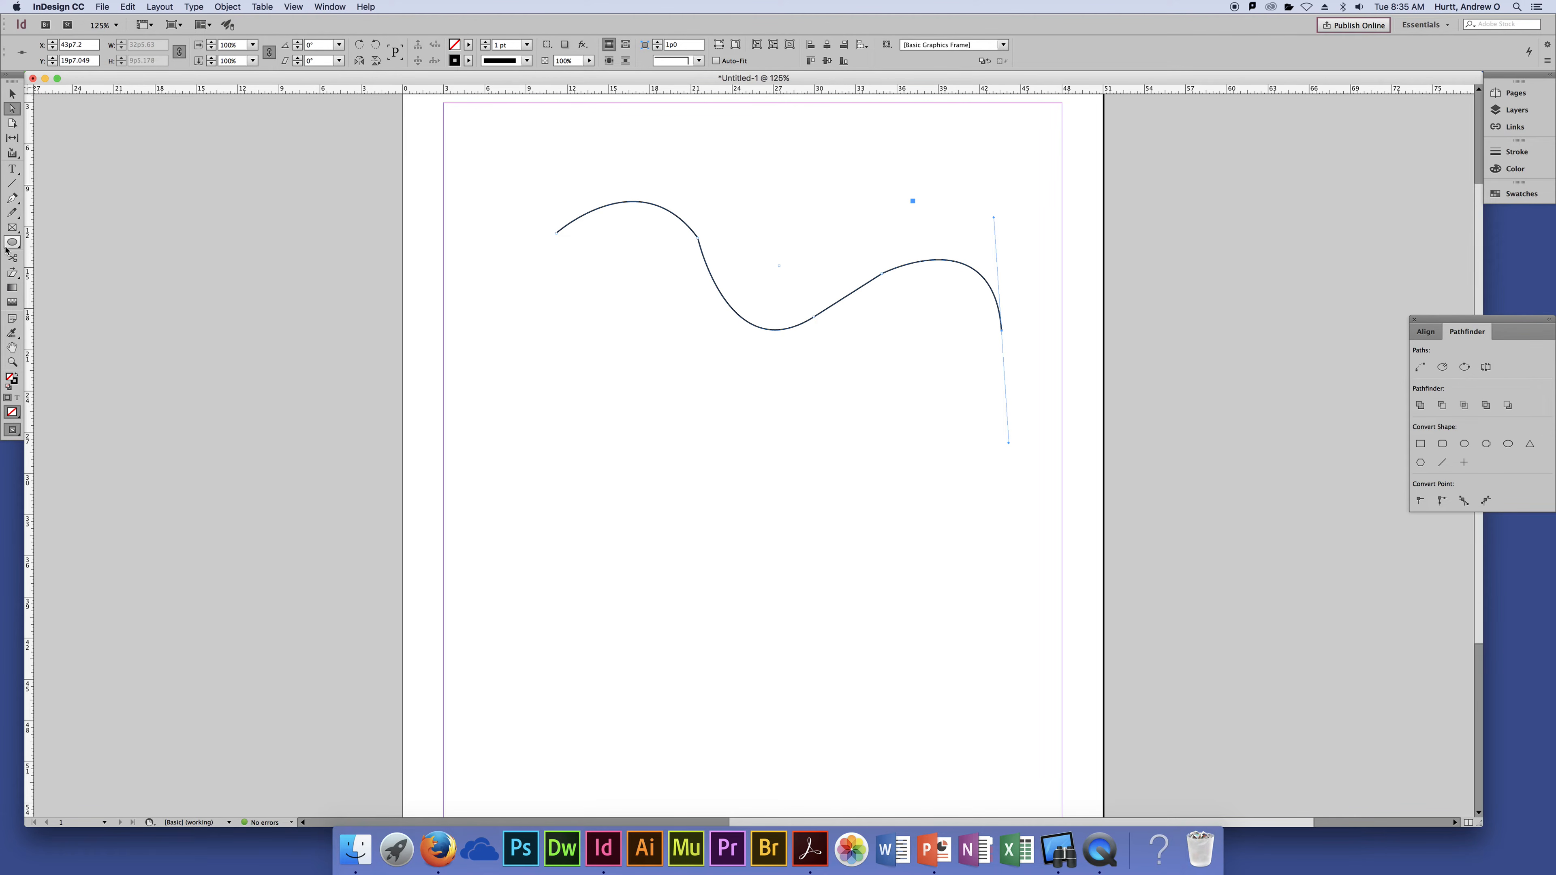
{"action": "left_click", "coordinate": [13, 201]}
{"action": "left_click_drag", "start_coordinate": [14, 201], "coordinate": [67, 238]}
{"action": "left_click_drag", "start_coordinate": [883, 277], "coordinate": [888, 243]}
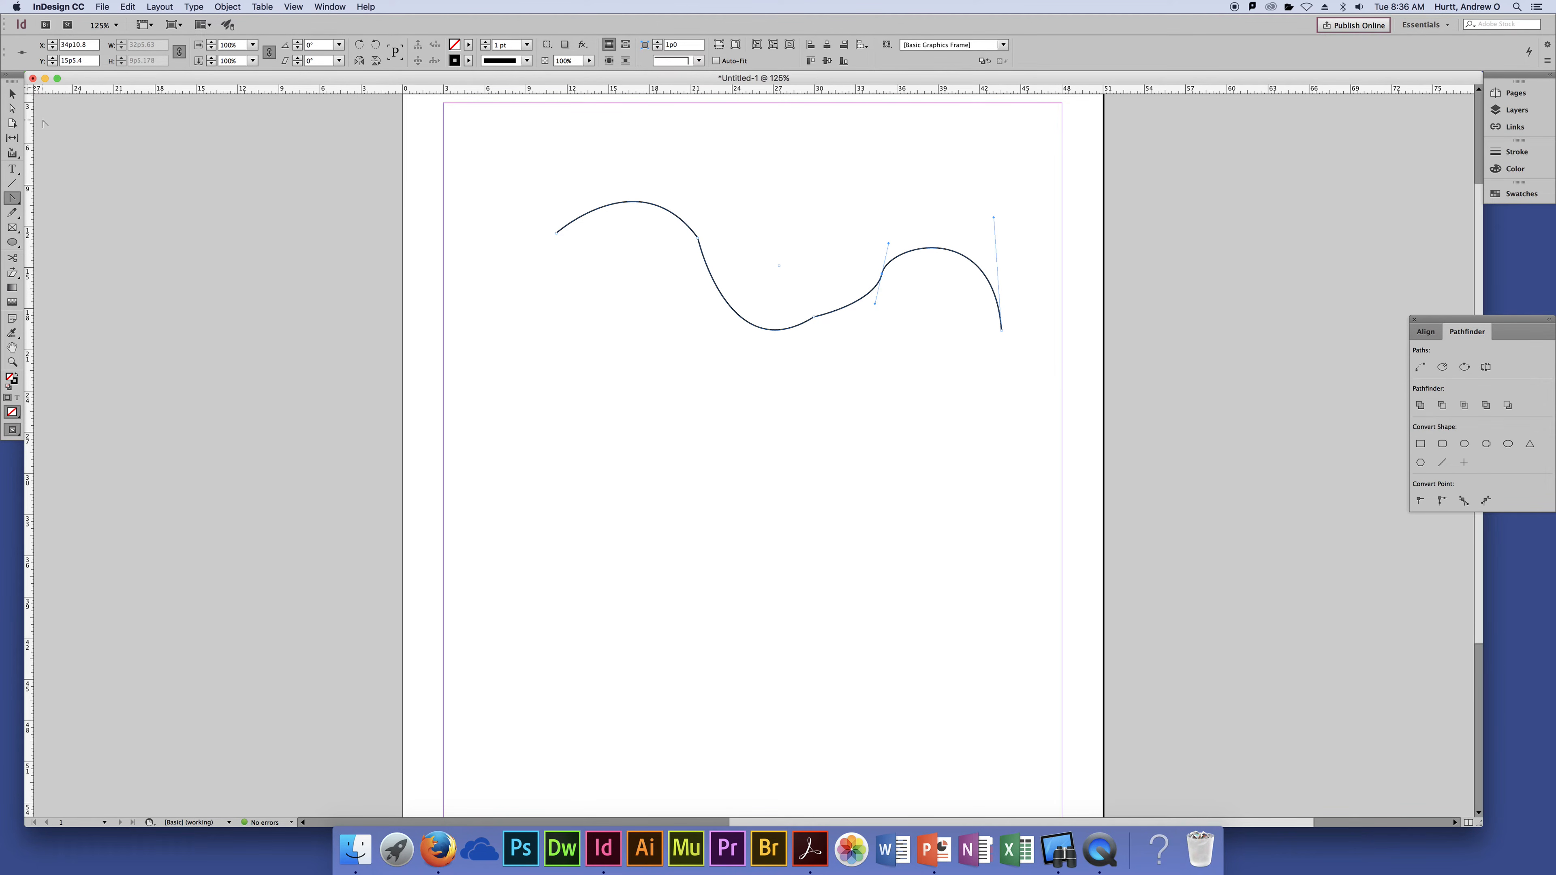
Delete the whole wavy path from the page
{"action": "left_click", "coordinate": [12, 93]}
{"action": "left_click_drag", "start_coordinate": [1043, 397], "coordinate": [531, 146]}
{"action": "key", "text": "Delete"}
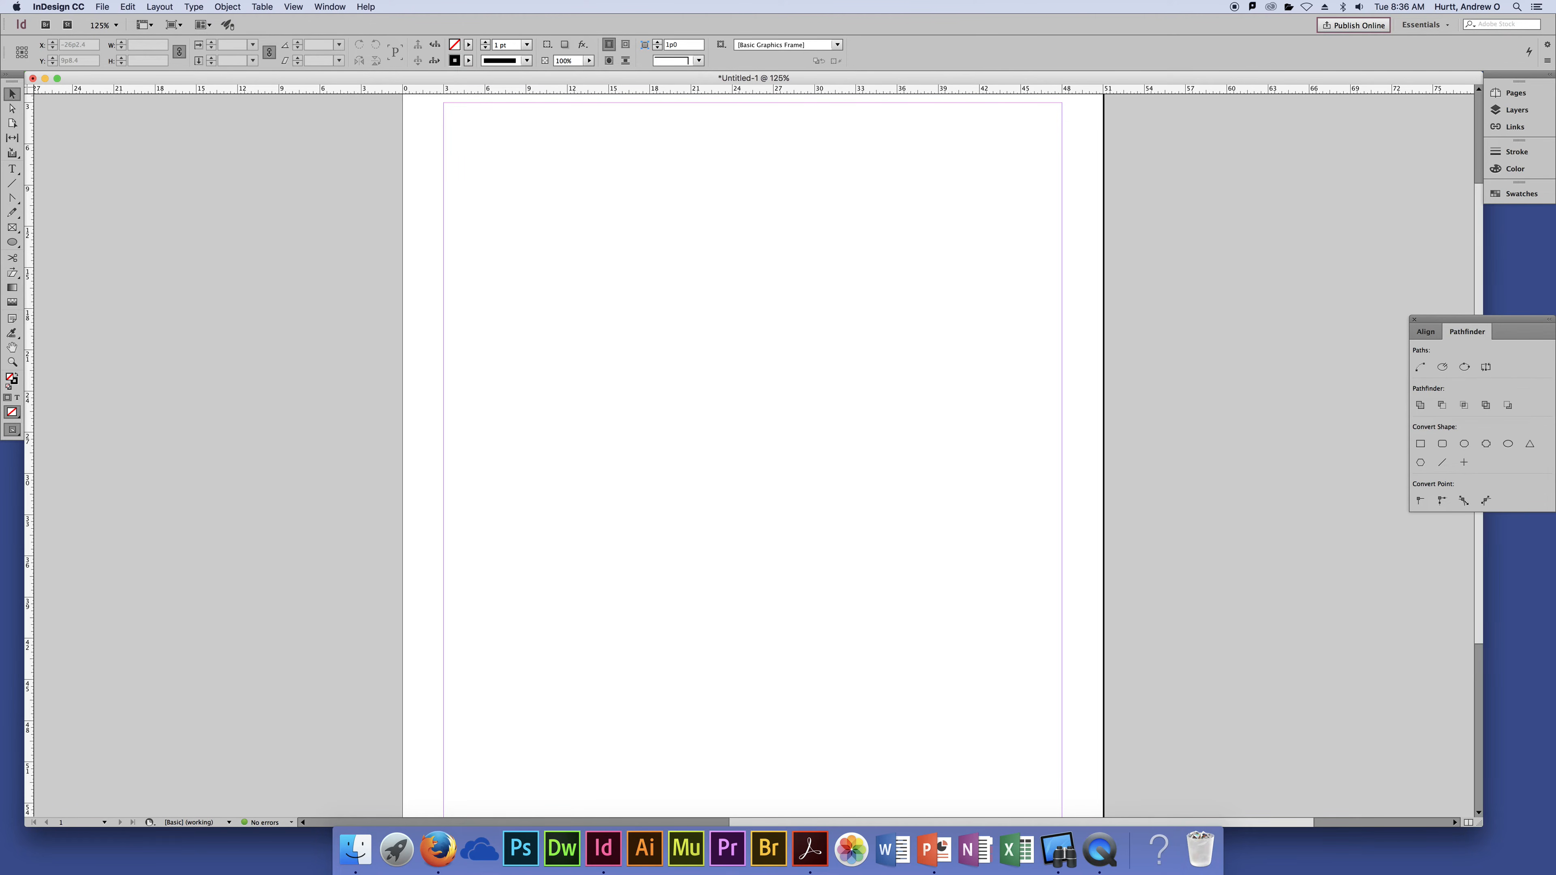
Draw two connected straight segments descending from the page's upper-left area with the Pen tool
{"action": "left_click_drag", "start_coordinate": [12, 198], "coordinate": [49, 203]}
{"action": "left_click", "coordinate": [504, 179]}
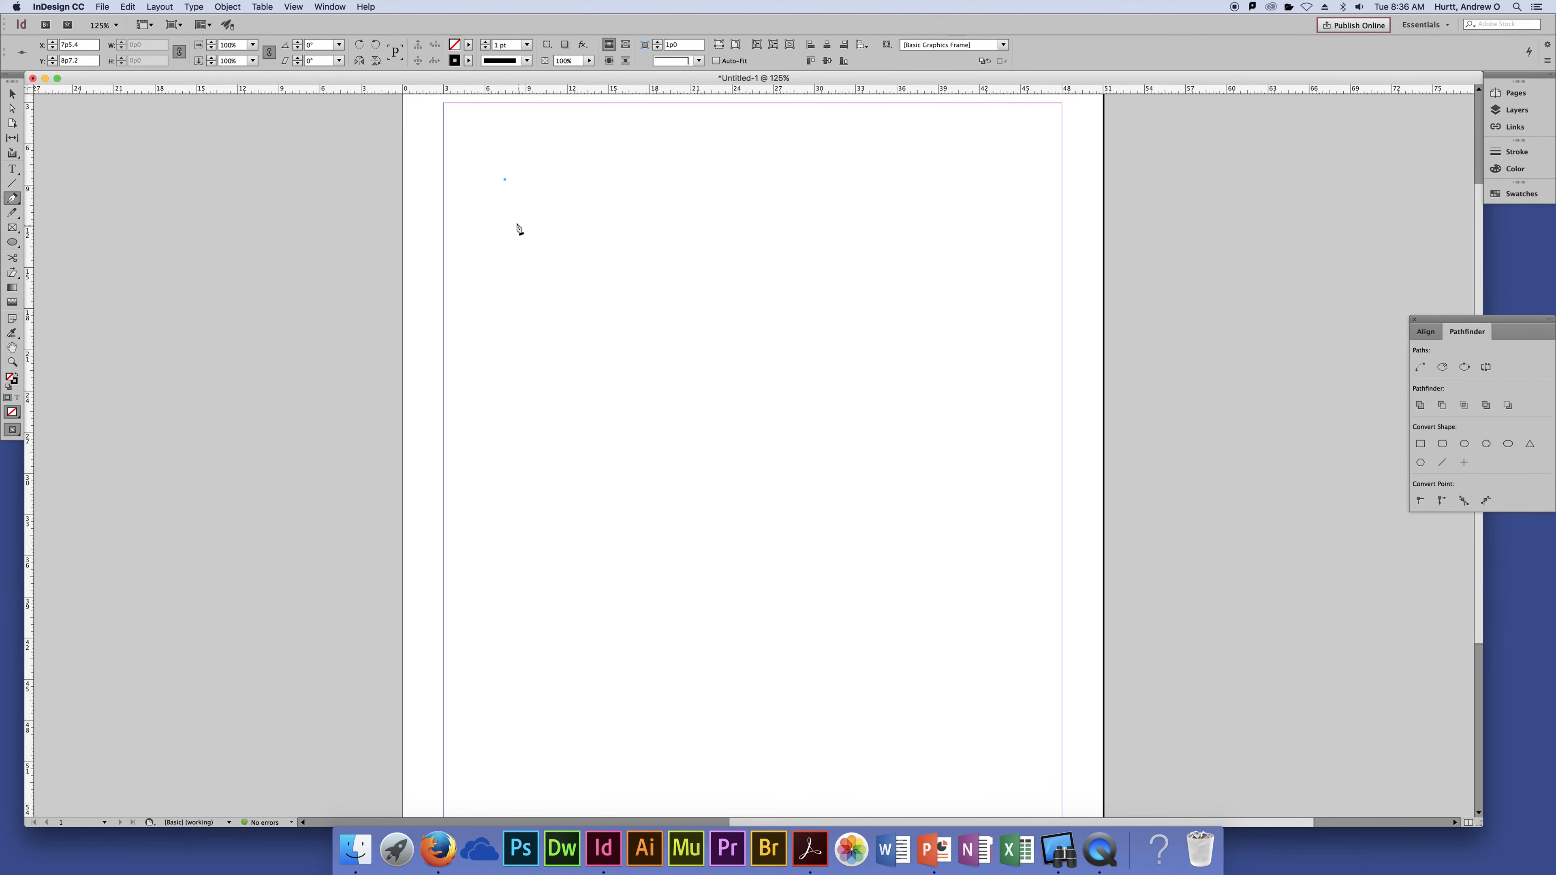
{"action": "left_click", "coordinate": [539, 215]}
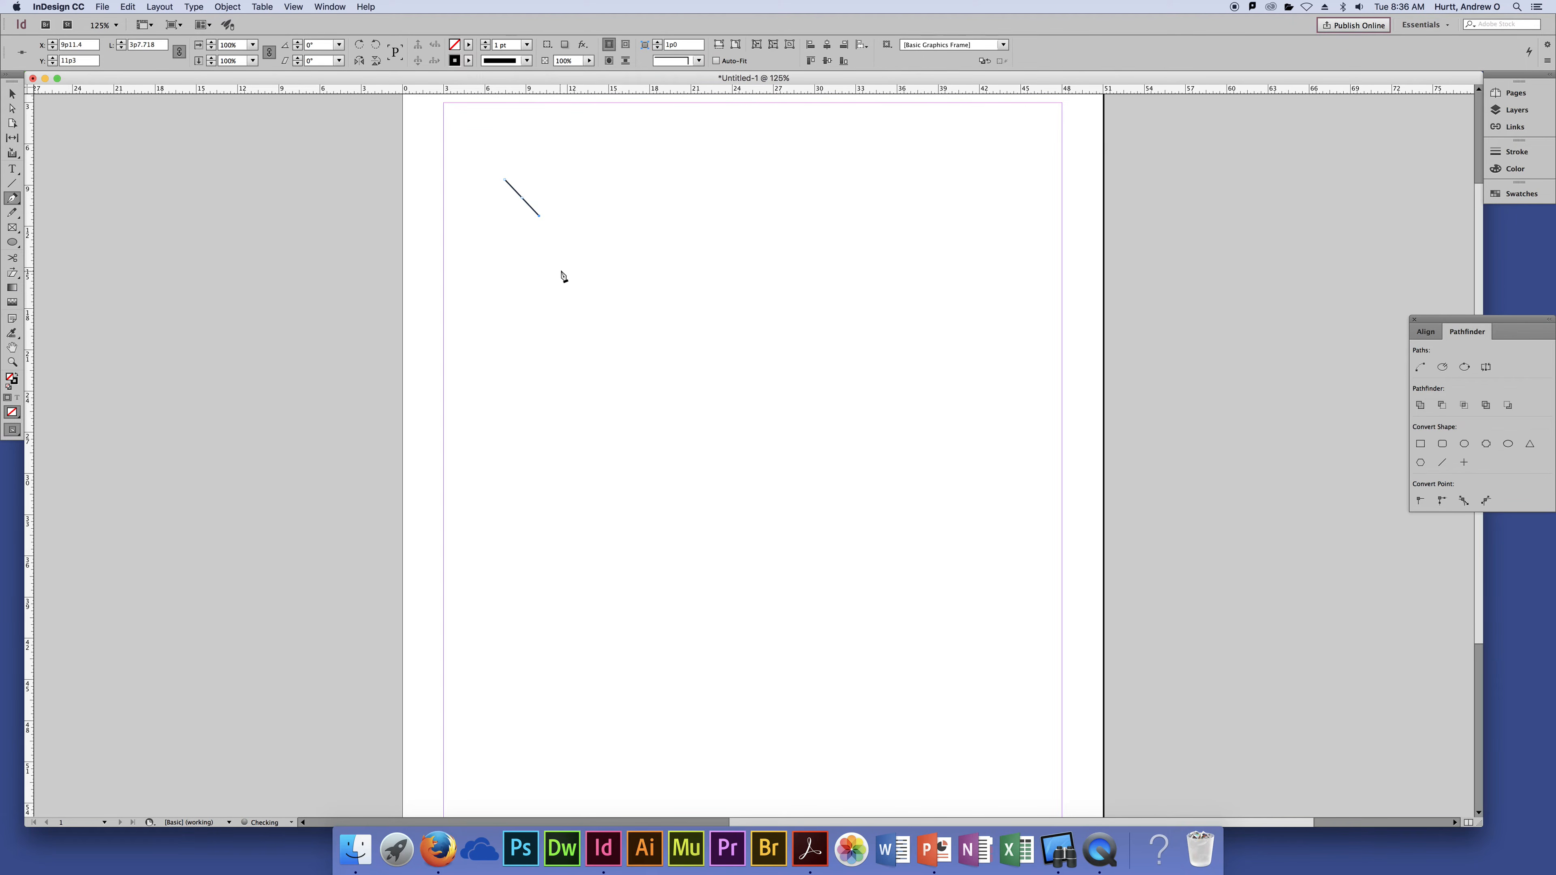
{"action": "left_click", "coordinate": [549, 264]}
Extend the path with an upward arch and a downward curve joined by a smooth point, and deselect the path
{"action": "left_click", "coordinate": [634, 265]}
{"action": "left_click_drag", "start_coordinate": [635, 273], "coordinate": [675, 319]}
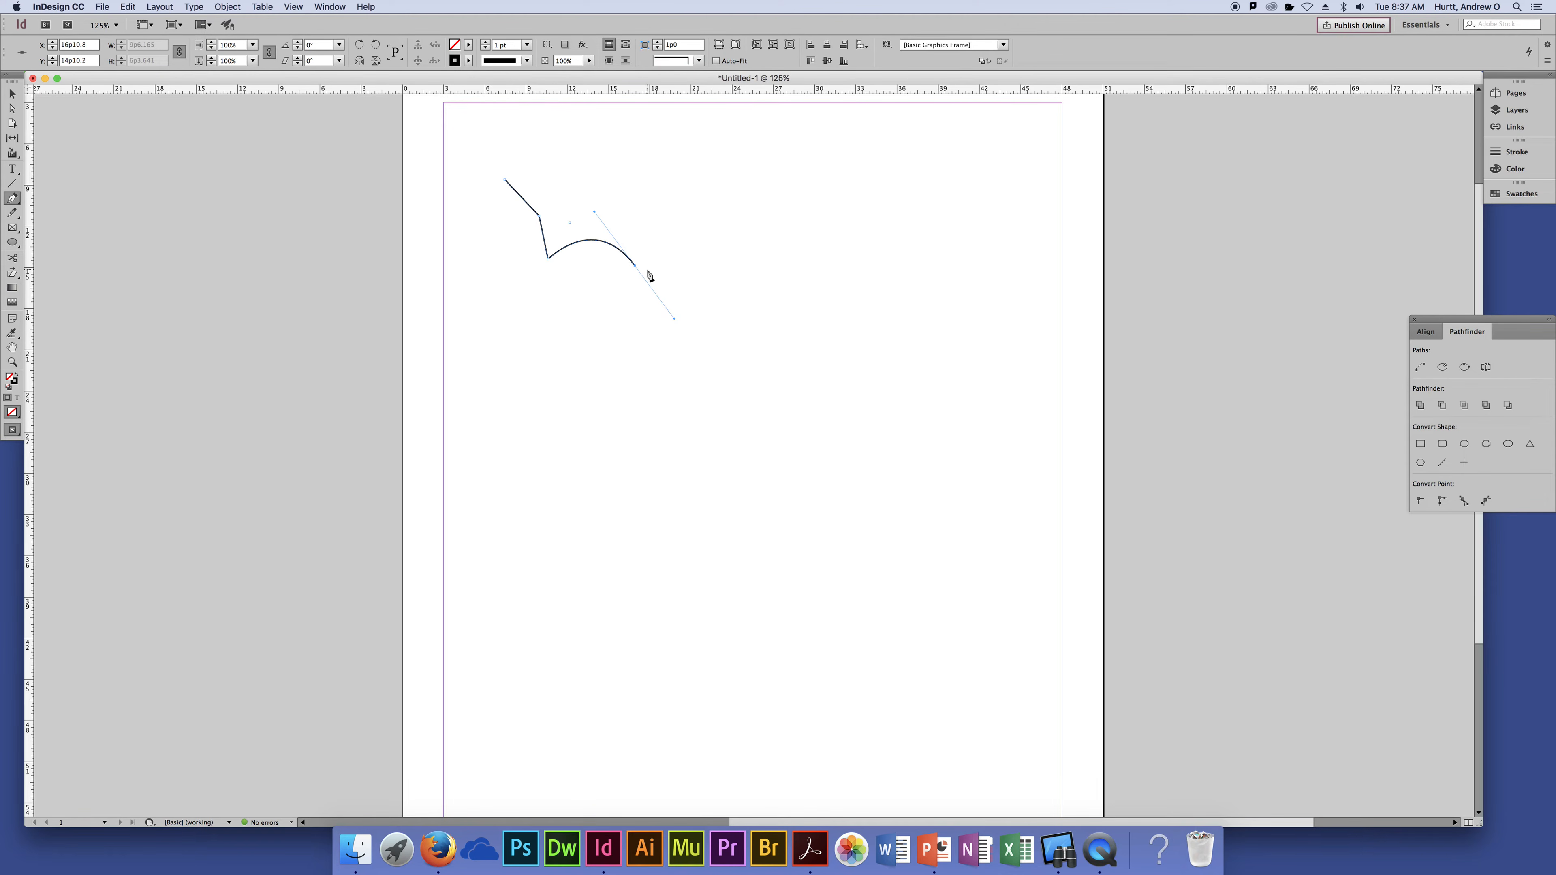
{"action": "mouse_move", "coordinate": [740, 266]}
{"action": "left_mouse_down"}
{"action": "mouse_move", "coordinate": [773, 257]}
{"action": "mouse_move", "coordinate": [744, 229]}
{"action": "mouse_move", "coordinate": [726, 254]}
{"action": "mouse_move", "coordinate": [764, 258]}
{"action": "mouse_move", "coordinate": [740, 240]}
{"action": "left_mouse_up"}
{"action": "left_click", "coordinate": [13, 108]}
{"action": "left_click", "coordinate": [740, 337]}
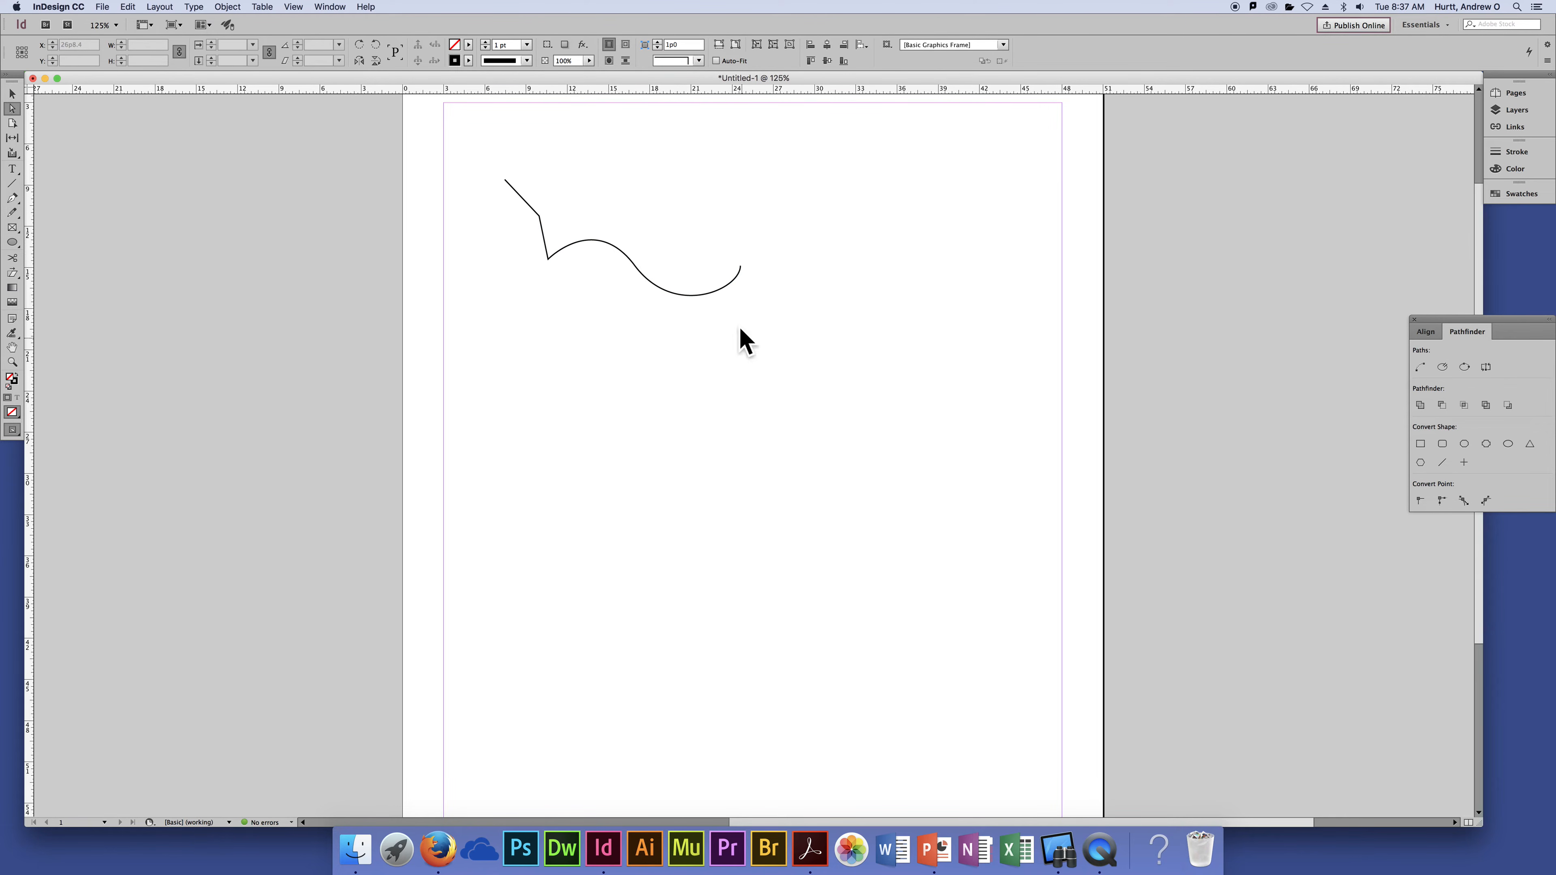
Pull the upper direction handle of the smooth point between the curves upward, and undo back to before the last curve
{"action": "left_click", "coordinate": [637, 270]}
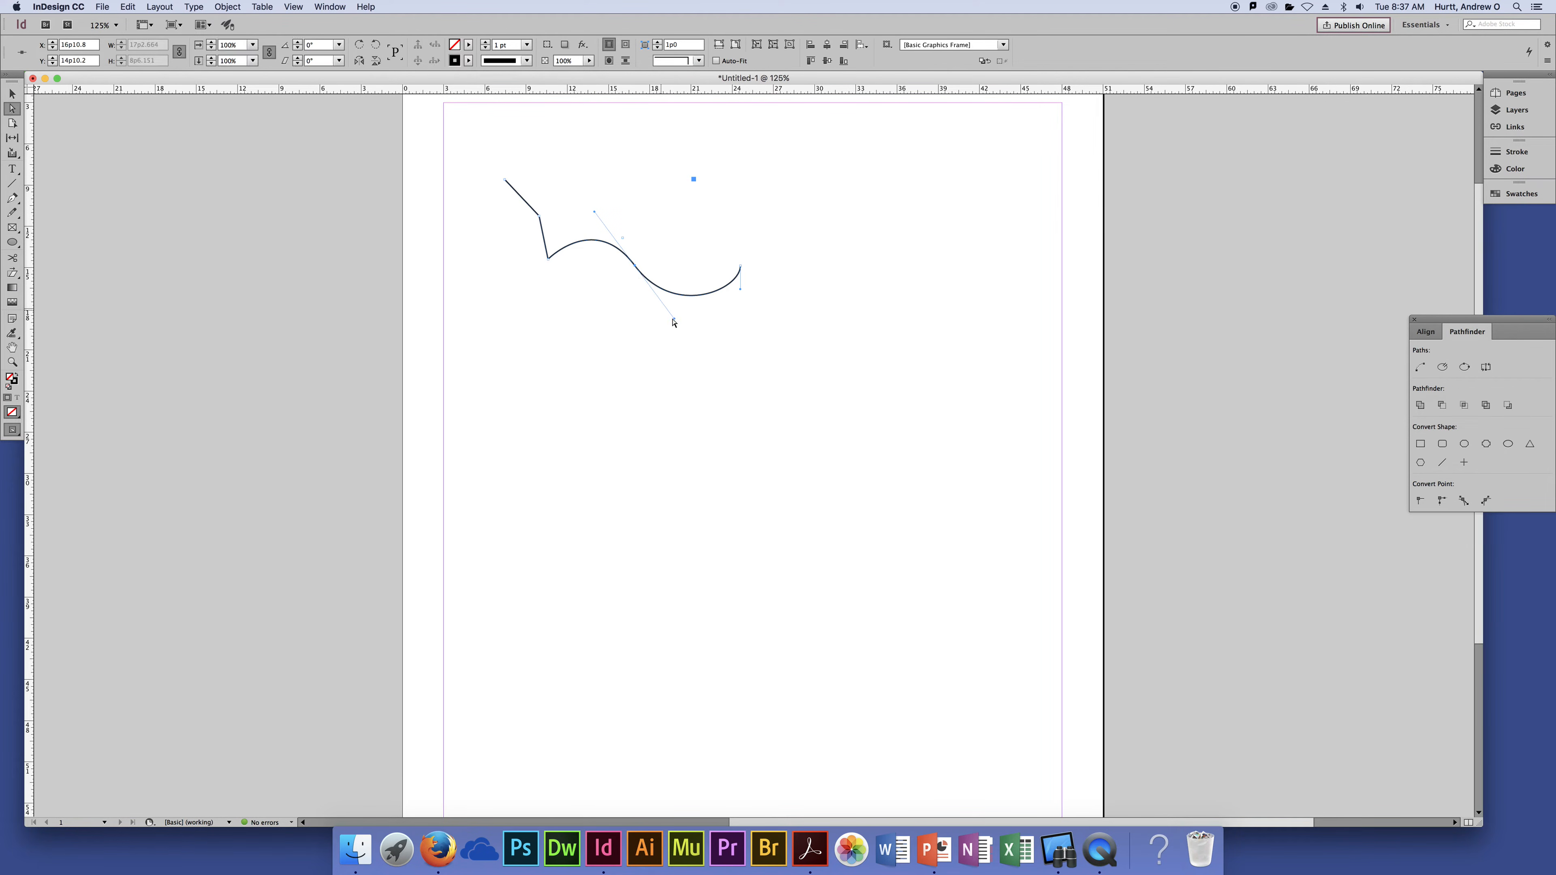
{"action": "left_click", "coordinate": [628, 320]}
{"action": "left_click", "coordinate": [636, 269]}
{"action": "mouse_move", "coordinate": [595, 214]}
{"action": "left_mouse_down"}
{"action": "mouse_move", "coordinate": [629, 206]}
{"action": "mouse_move", "coordinate": [583, 160]}
{"action": "mouse_move", "coordinate": [625, 153]}
{"action": "mouse_move", "coordinate": [667, 185]}
{"action": "mouse_move", "coordinate": [572, 126]}
{"action": "mouse_move", "coordinate": [566, 190]}
{"action": "mouse_move", "coordinate": [628, 309]}
{"action": "mouse_move", "coordinate": [599, 185]}
{"action": "left_mouse_up"}
{"action": "key", "text": "super+z"}
{"action": "key", "text": "super+z"}
Redraw the last downward curve and swing the upper direction handle of the smooth middle point
{"action": "left_click", "coordinate": [12, 197]}
{"action": "mouse_move", "coordinate": [735, 272]}
{"action": "left_mouse_down"}
{"action": "mouse_move", "coordinate": [784, 243]}
{"action": "mouse_move", "coordinate": [749, 244]}
{"action": "mouse_move", "coordinate": [753, 257]}
{"action": "left_mouse_up"}
{"action": "left_click", "coordinate": [12, 109]}
{"action": "left_click", "coordinate": [618, 338]}
{"action": "left_click", "coordinate": [636, 270]}
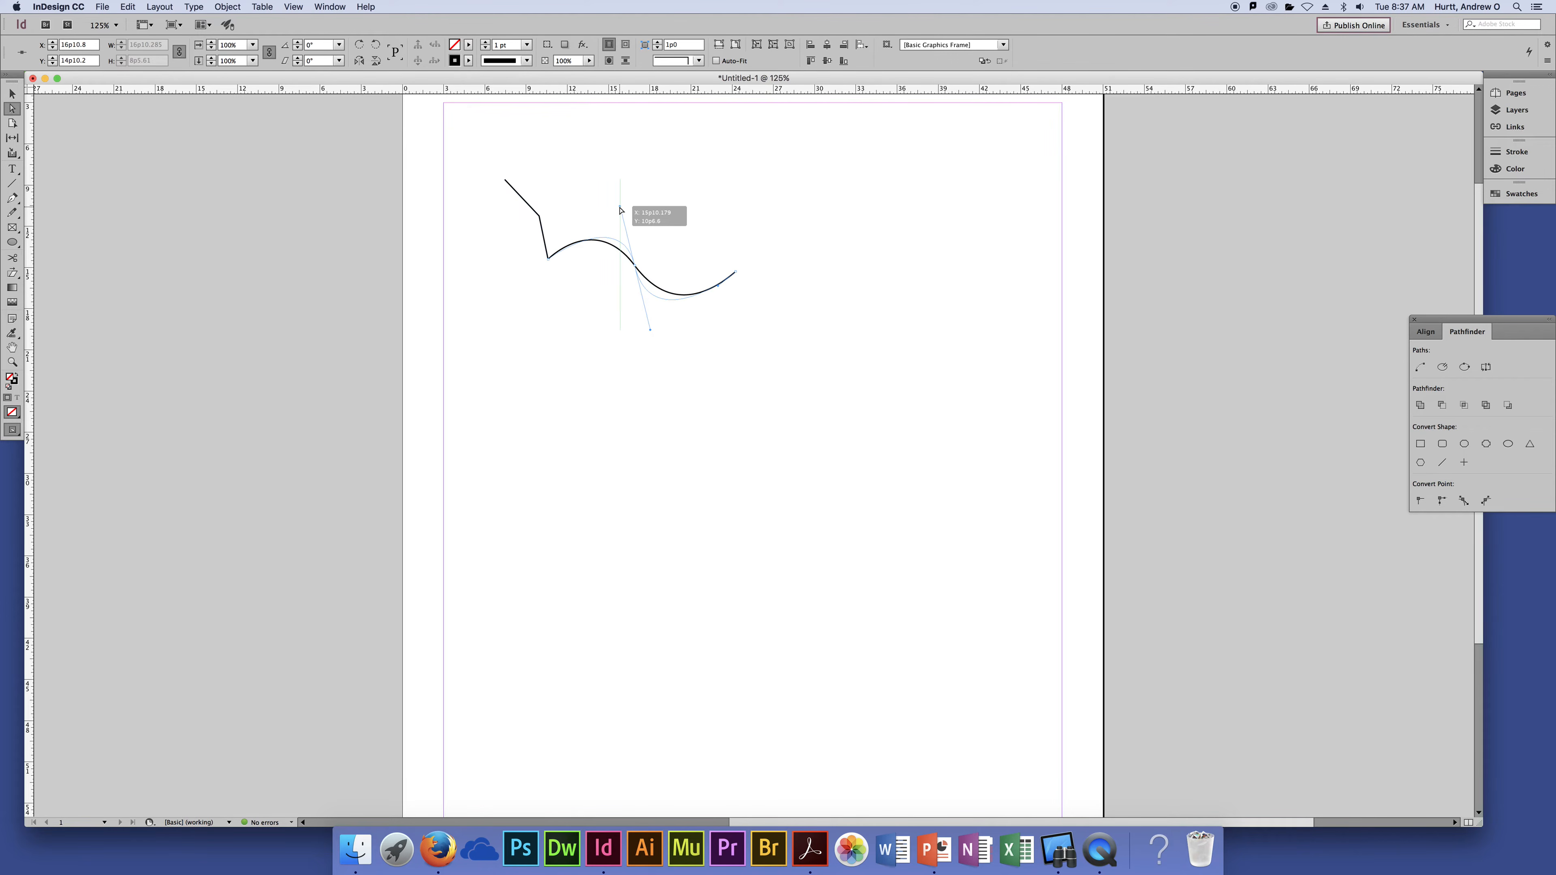
Remove the curved segments and draw two new curves after the straight segments, retracting the outgoing handle at the point between them
{"action": "key", "text": "BackSpace"}
{"action": "key", "text": "BackSpace"}
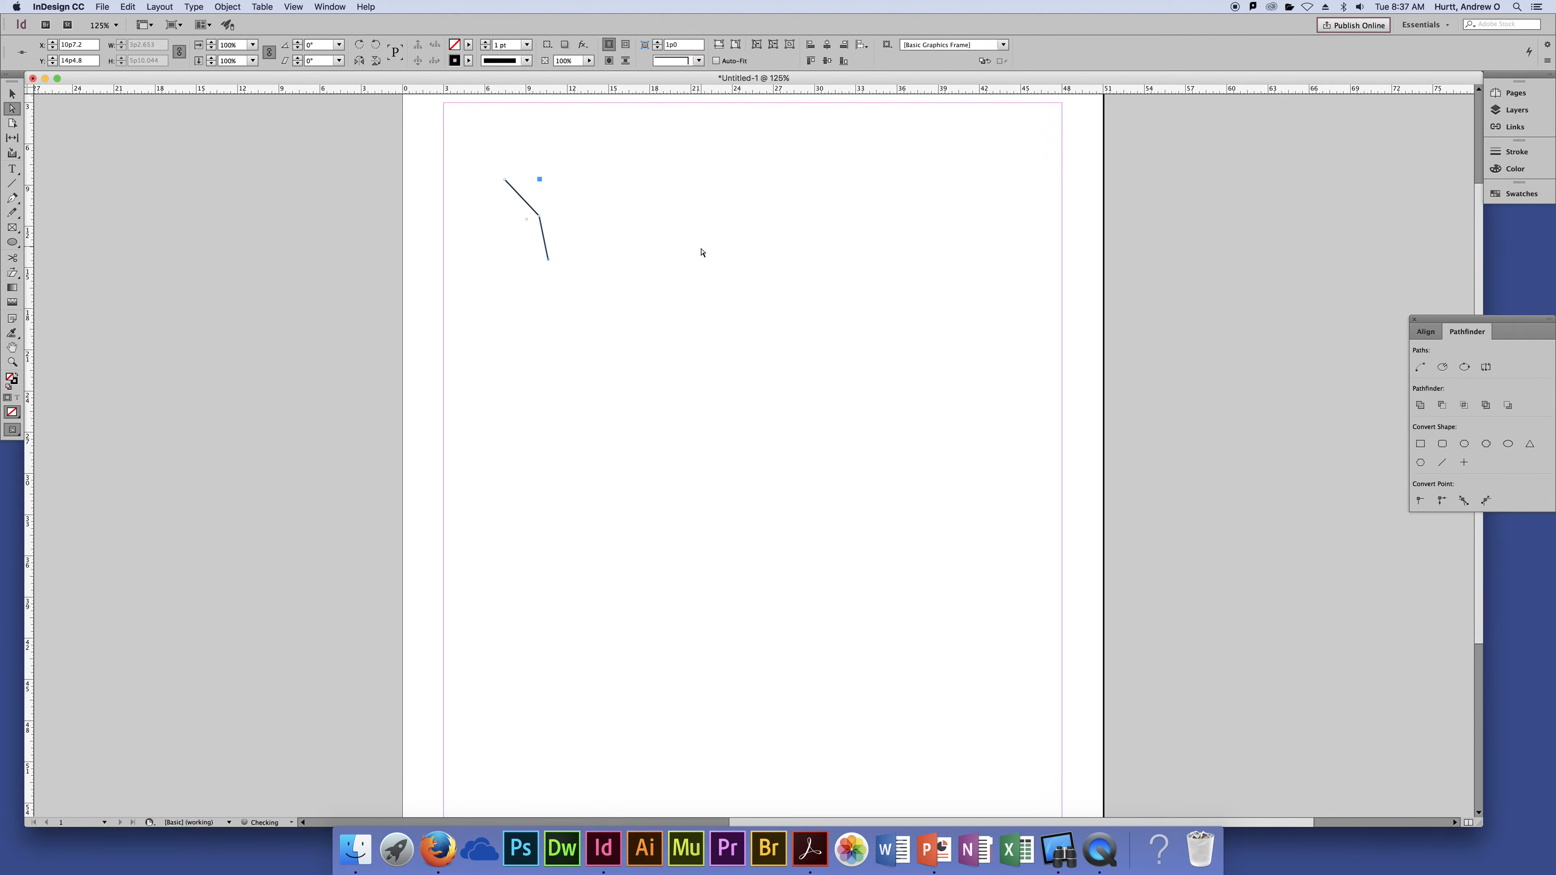
{"action": "left_click", "coordinate": [12, 198]}
{"action": "left_click", "coordinate": [547, 259]}
{"action": "left_click_drag", "start_coordinate": [652, 264], "coordinate": [705, 323]}
{"action": "left_click", "coordinate": [651, 264]}
{"action": "left_click_drag", "start_coordinate": [753, 267], "coordinate": [801, 188]}
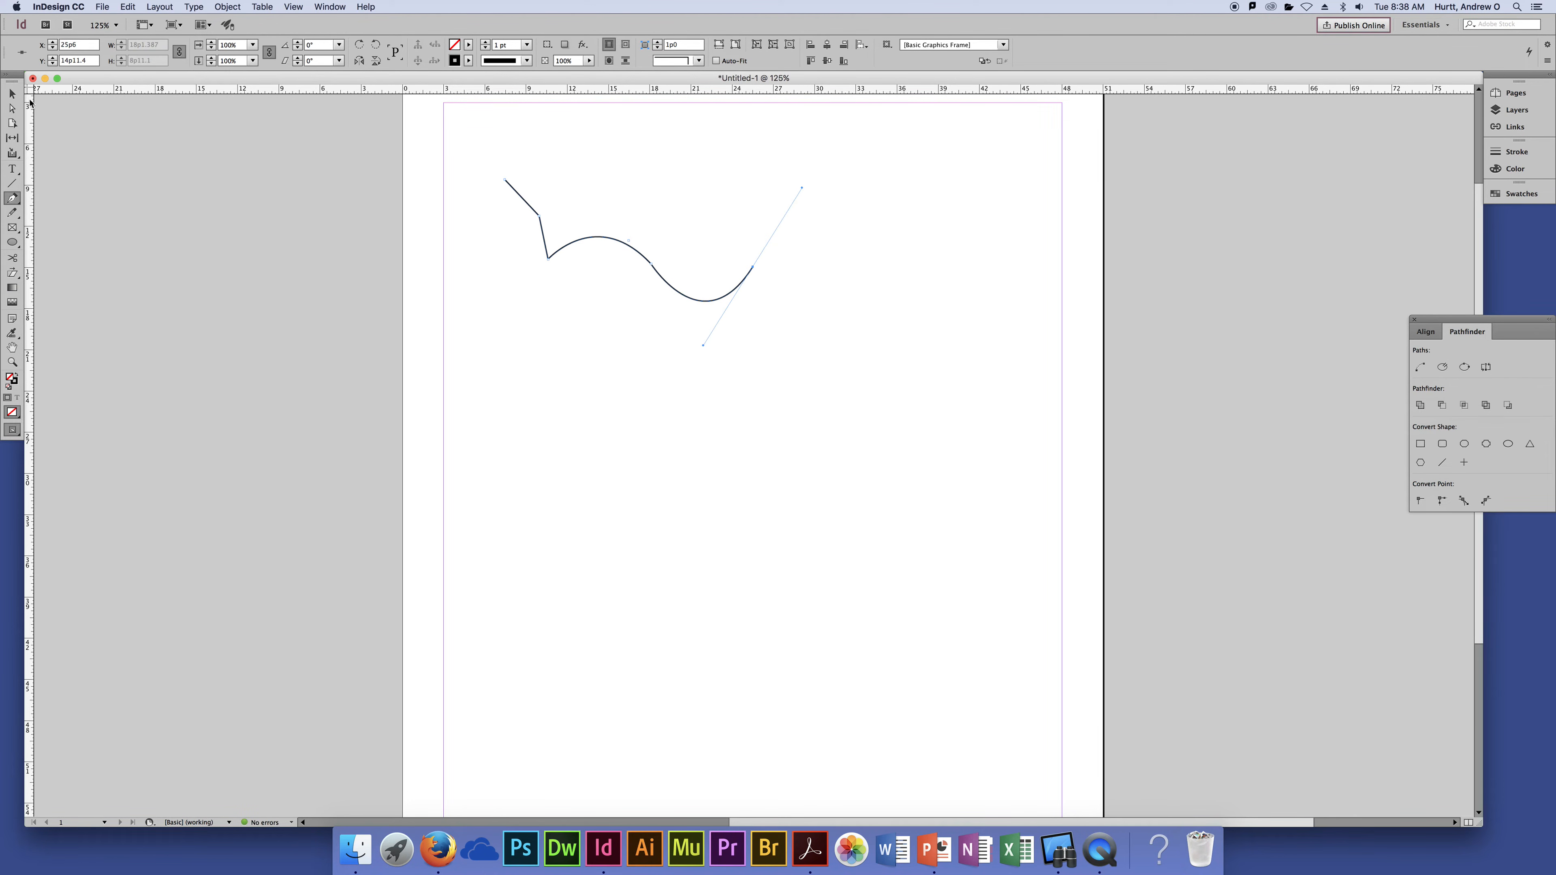
Reshape the two curves by swinging the end point's lower handle and the middle corner point's upper handle independently
{"action": "left_click", "coordinate": [11, 109]}
{"action": "left_click_drag", "start_coordinate": [703, 346], "coordinate": [774, 353]}
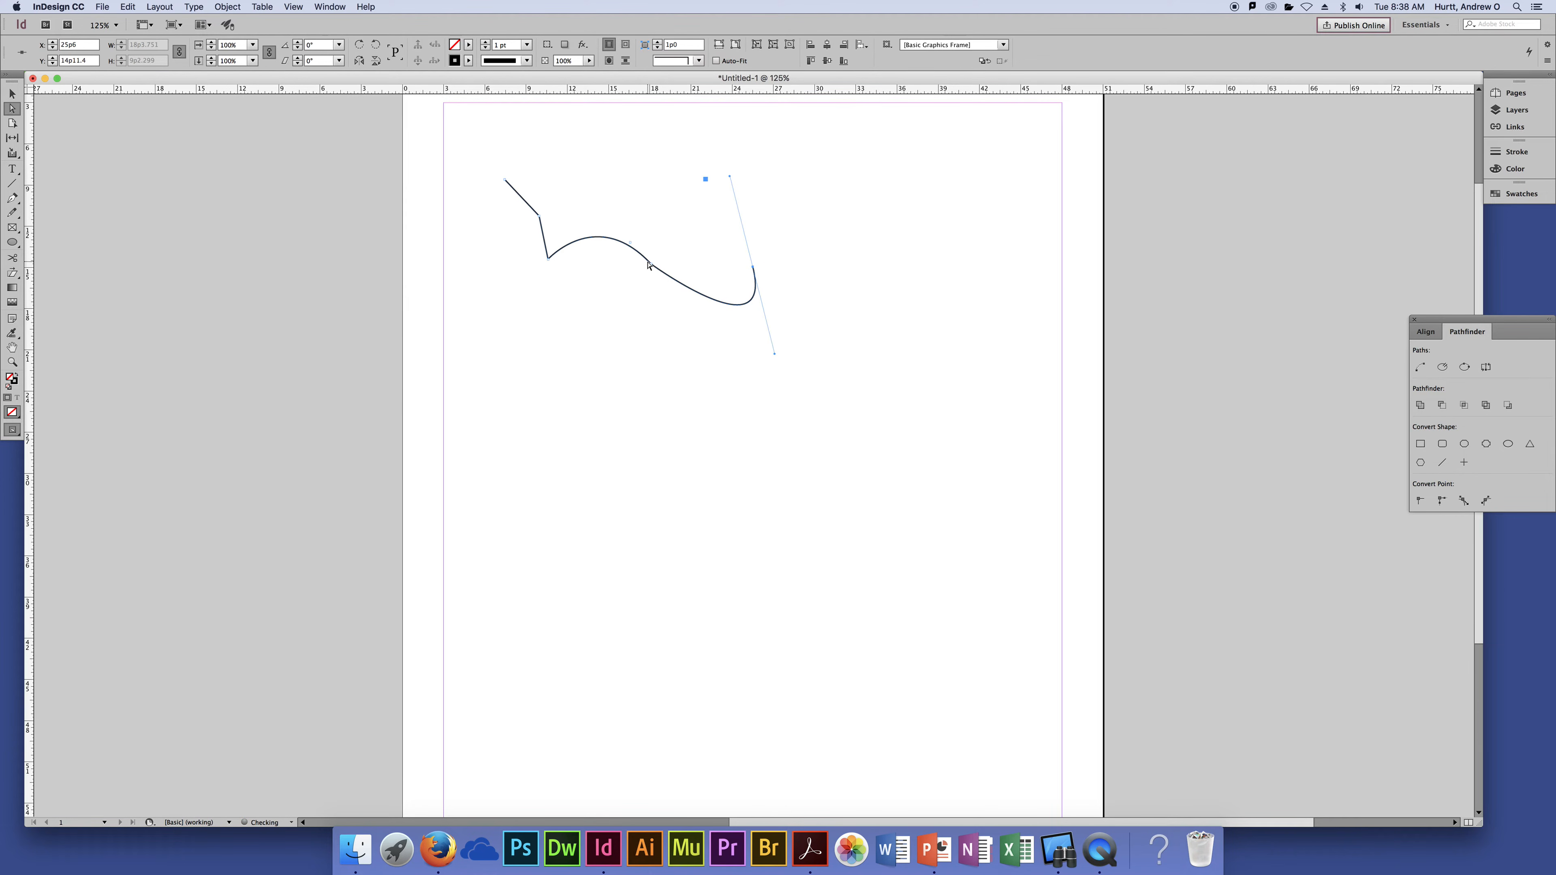
{"action": "left_click", "coordinate": [651, 265]}
{"action": "left_click_drag", "start_coordinate": [596, 206], "coordinate": [584, 140]}
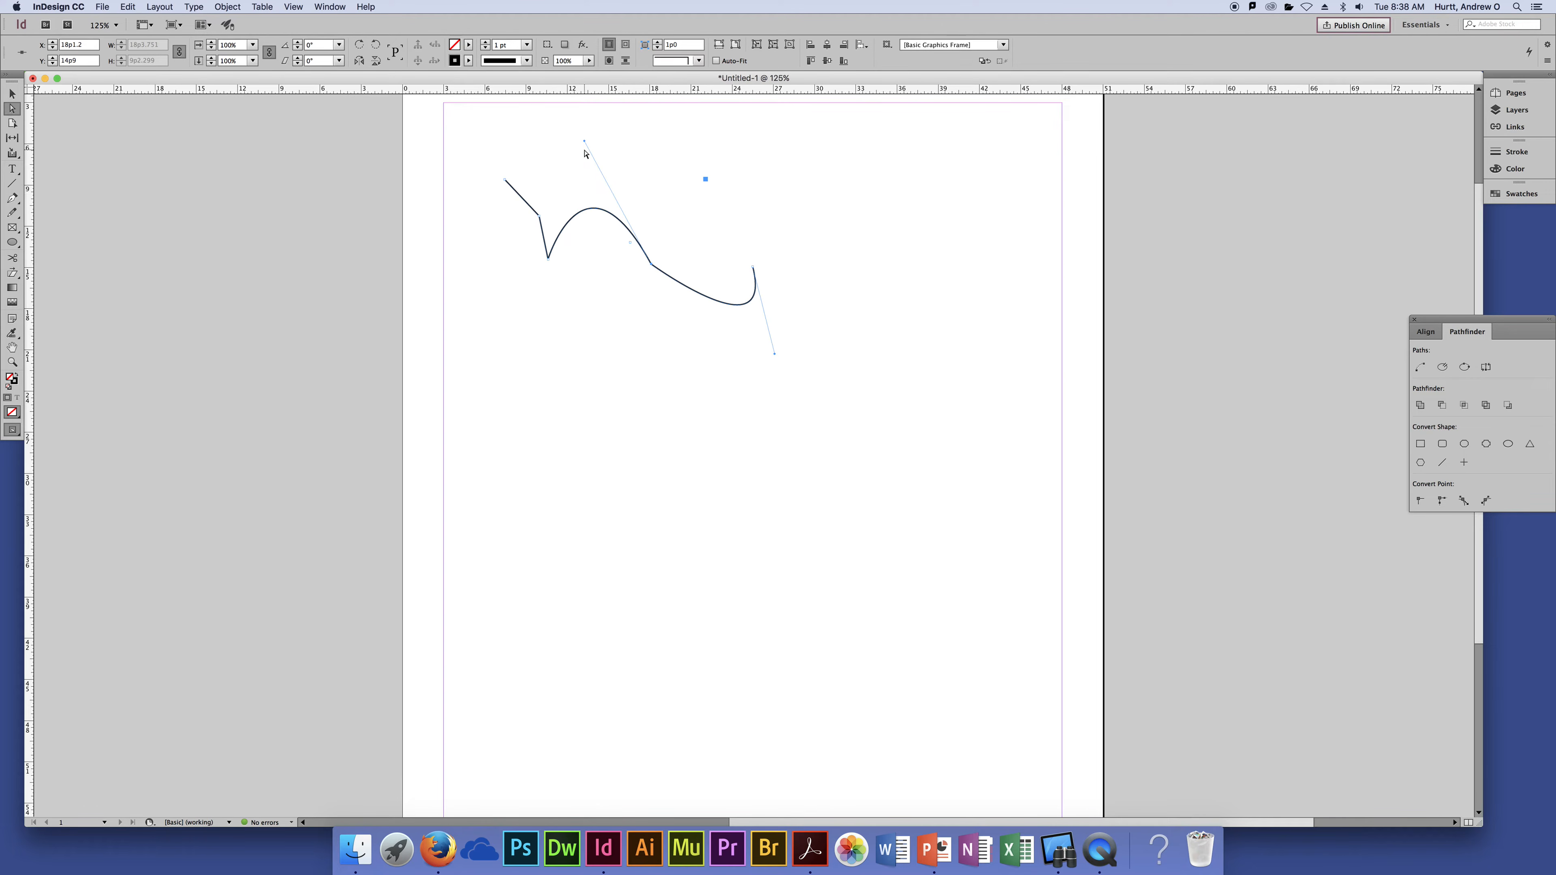
{"action": "left_click_drag", "start_coordinate": [584, 142], "coordinate": [624, 327]}
{"action": "left_click_drag", "start_coordinate": [625, 328], "coordinate": [604, 165]}
{"action": "left_click_drag", "start_coordinate": [774, 354], "coordinate": [676, 384]}
Undo the handle adjustments and both curves, back to the two straight segments
{"action": "key", "text": "super+z"}
{"action": "key", "text": "super+z"}
{"action": "key", "text": "super+z"}
{"action": "key", "text": "super+z"}
{"action": "key", "text": "super+z"}
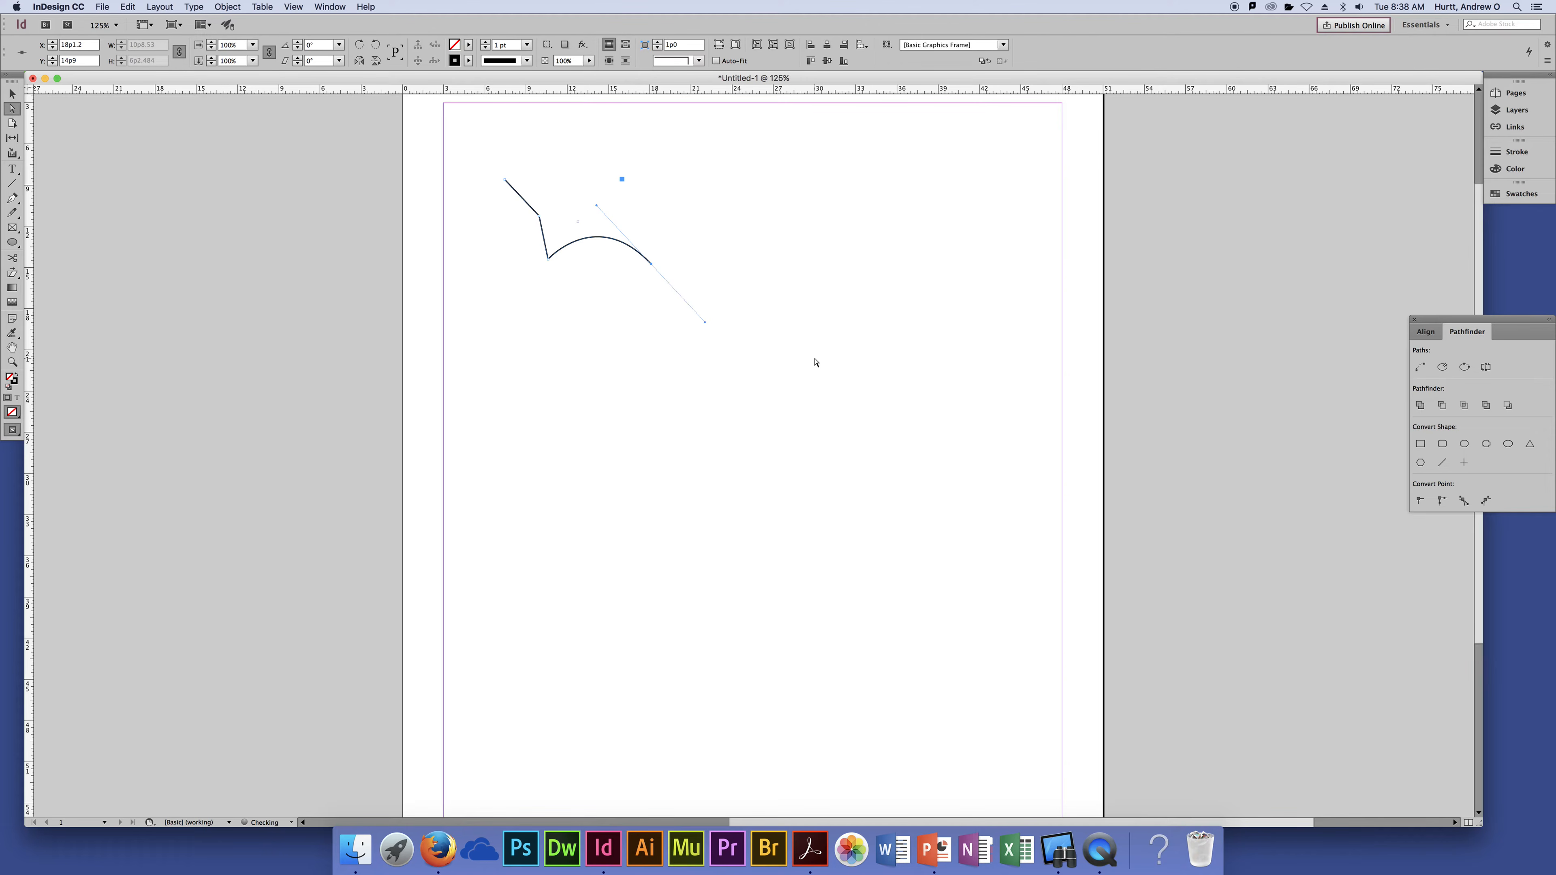
{"action": "key", "text": "super+z"}
Draw two curves from the end of the straight segments, keeping both handles on the smooth point between them
{"action": "left_click", "coordinate": [10, 201]}
{"action": "left_click", "coordinate": [548, 259]}
{"action": "left_click_drag", "start_coordinate": [650, 264], "coordinate": [703, 334]}
{"action": "mouse_move", "coordinate": [765, 263]}
{"action": "left_mouse_down"}
{"action": "mouse_move", "coordinate": [805, 239]}
{"action": "mouse_move", "coordinate": [779, 221]}
{"action": "left_mouse_up"}
Swing the upper handle of the smooth middle point to the right so both adjoining curves bend into an S
{"action": "left_click", "coordinate": [12, 108]}
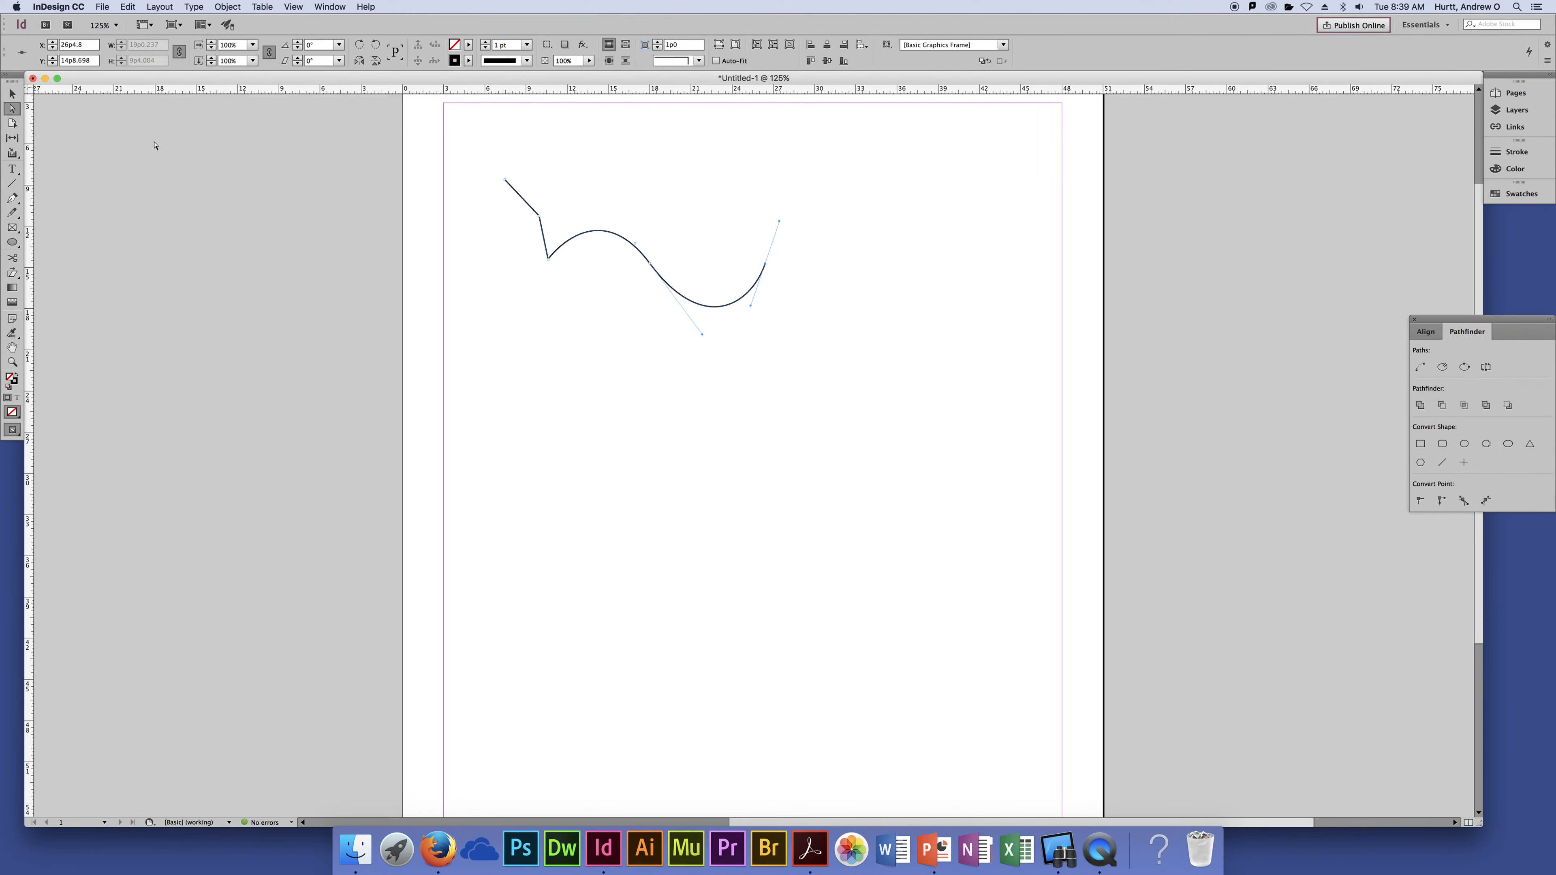
{"action": "left_click", "coordinate": [651, 267]}
{"action": "left_click_drag", "start_coordinate": [595, 192], "coordinate": [687, 196]}
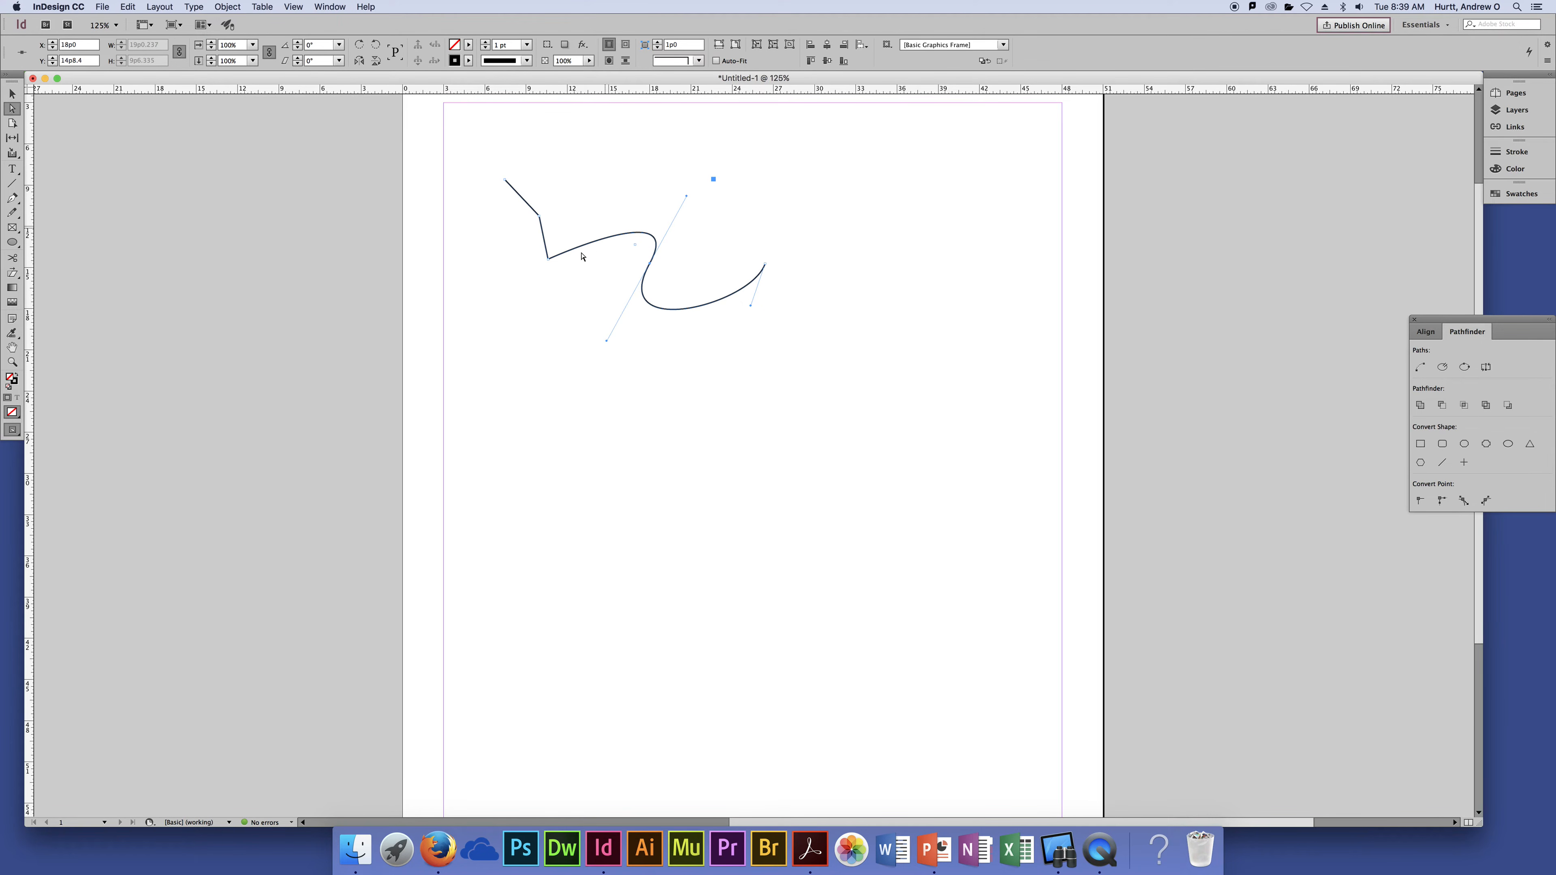
Undo the handle swing and the two smoothly joined curves
{"action": "key", "text": "super+z"}
{"action": "key", "text": "super+z"}
{"action": "key", "text": "super+z"}
Draw an arch and a dip from the end of the straight segments, retracting the outgoing handle at the point joining them
{"action": "key", "text": "p"}
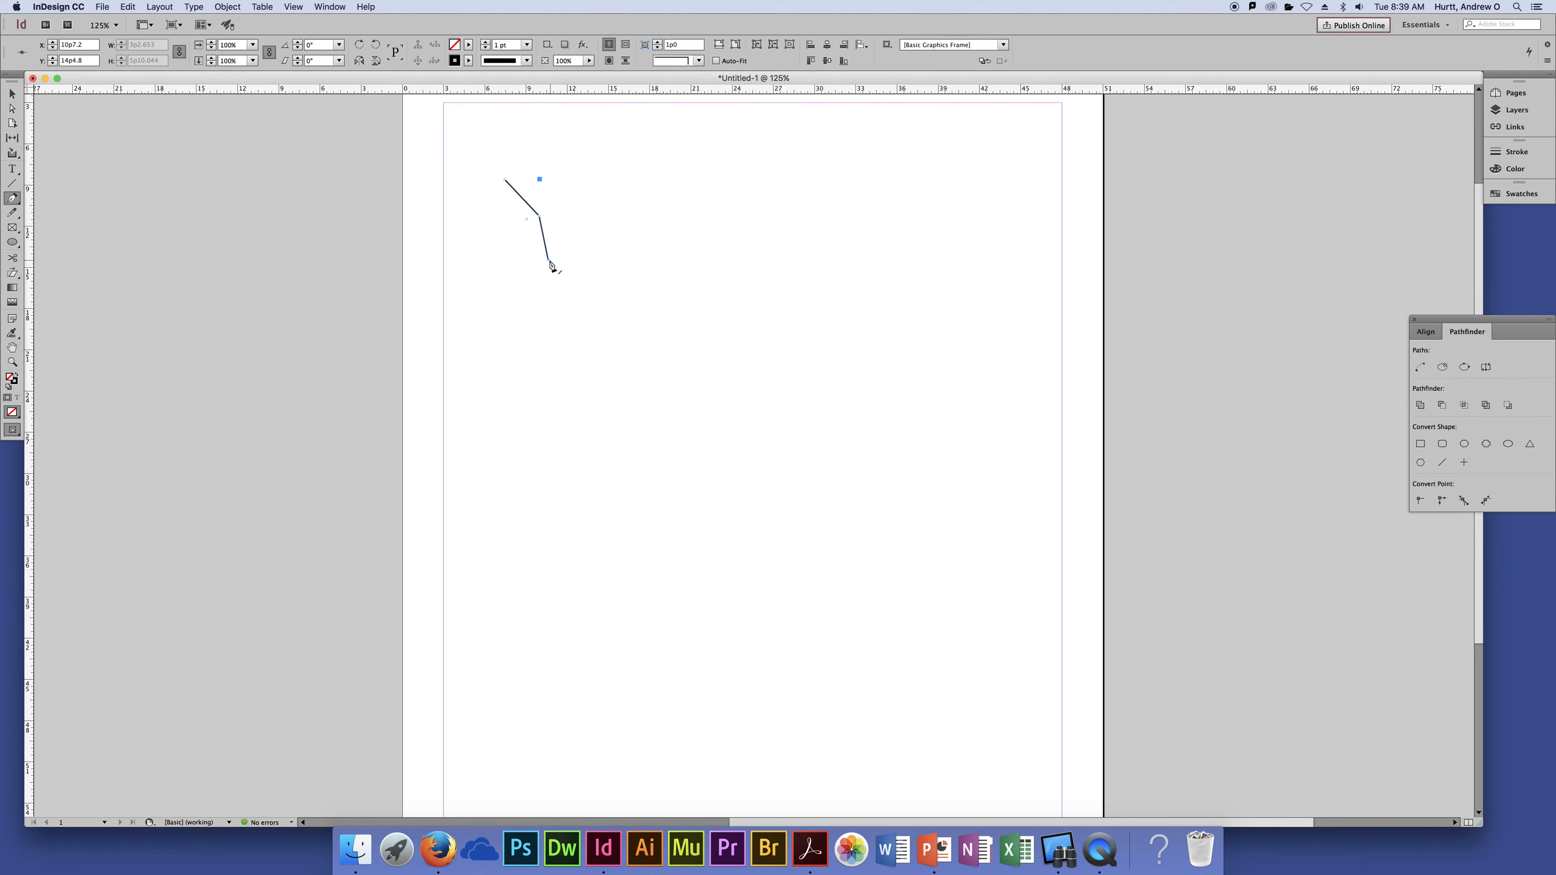
{"action": "left_click_drag", "start_coordinate": [658, 259], "coordinate": [704, 315]}
{"action": "left_click", "coordinate": [659, 261]}
{"action": "left_click_drag", "start_coordinate": [769, 263], "coordinate": [844, 183]}
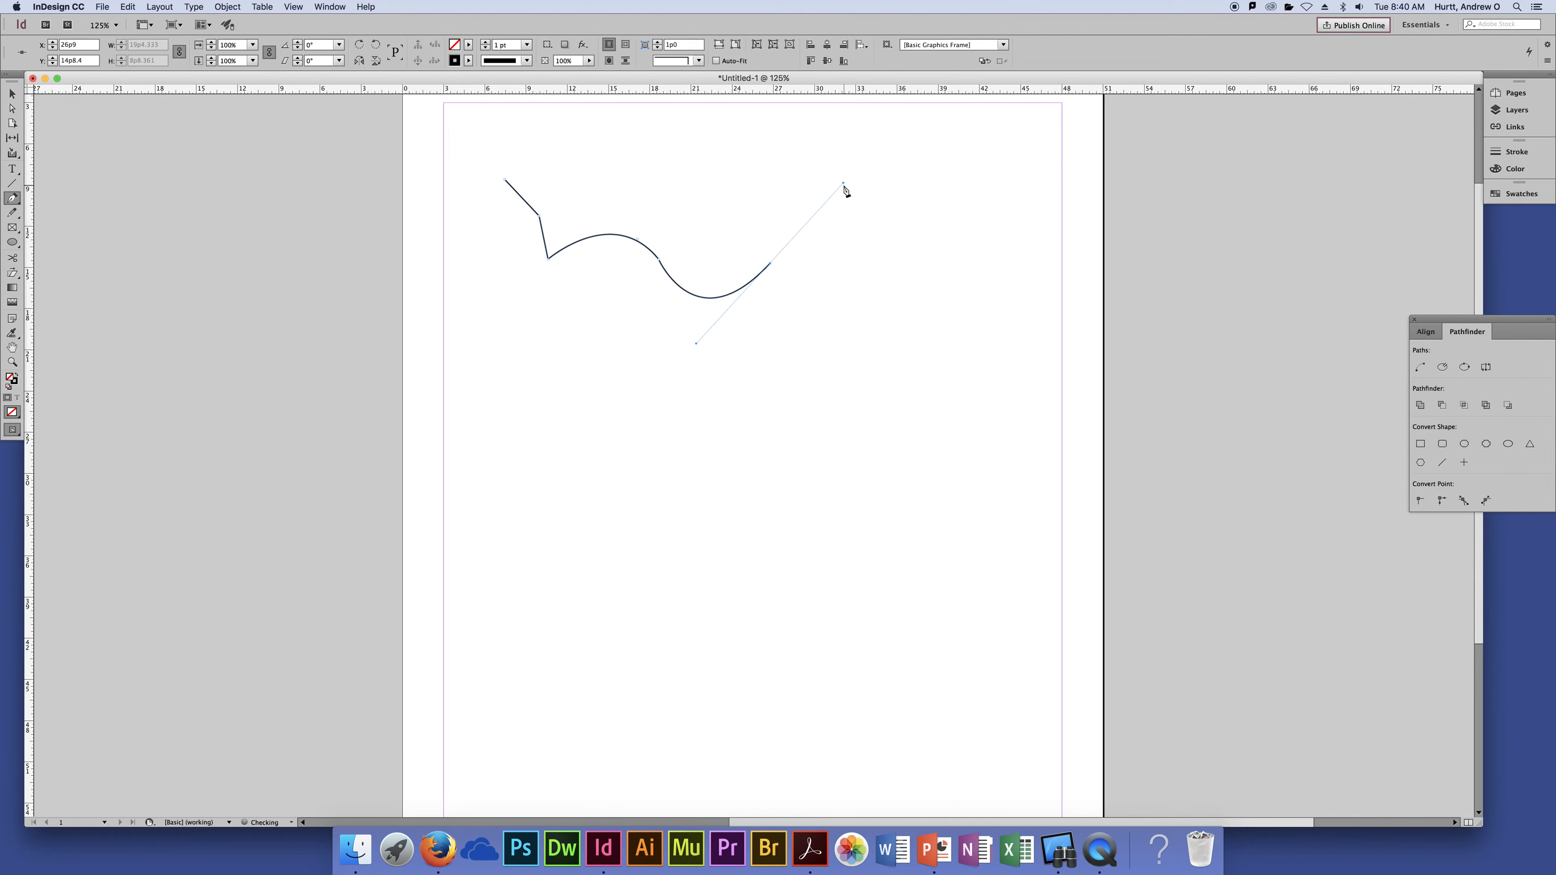
Lengthen the corner point's single handle up and to the left to make the arch taller and steeper
{"action": "left_click", "coordinate": [12, 109]}
{"action": "left_click", "coordinate": [618, 244]}
{"action": "left_click", "coordinate": [658, 262]}
{"action": "left_click", "coordinate": [658, 262]}
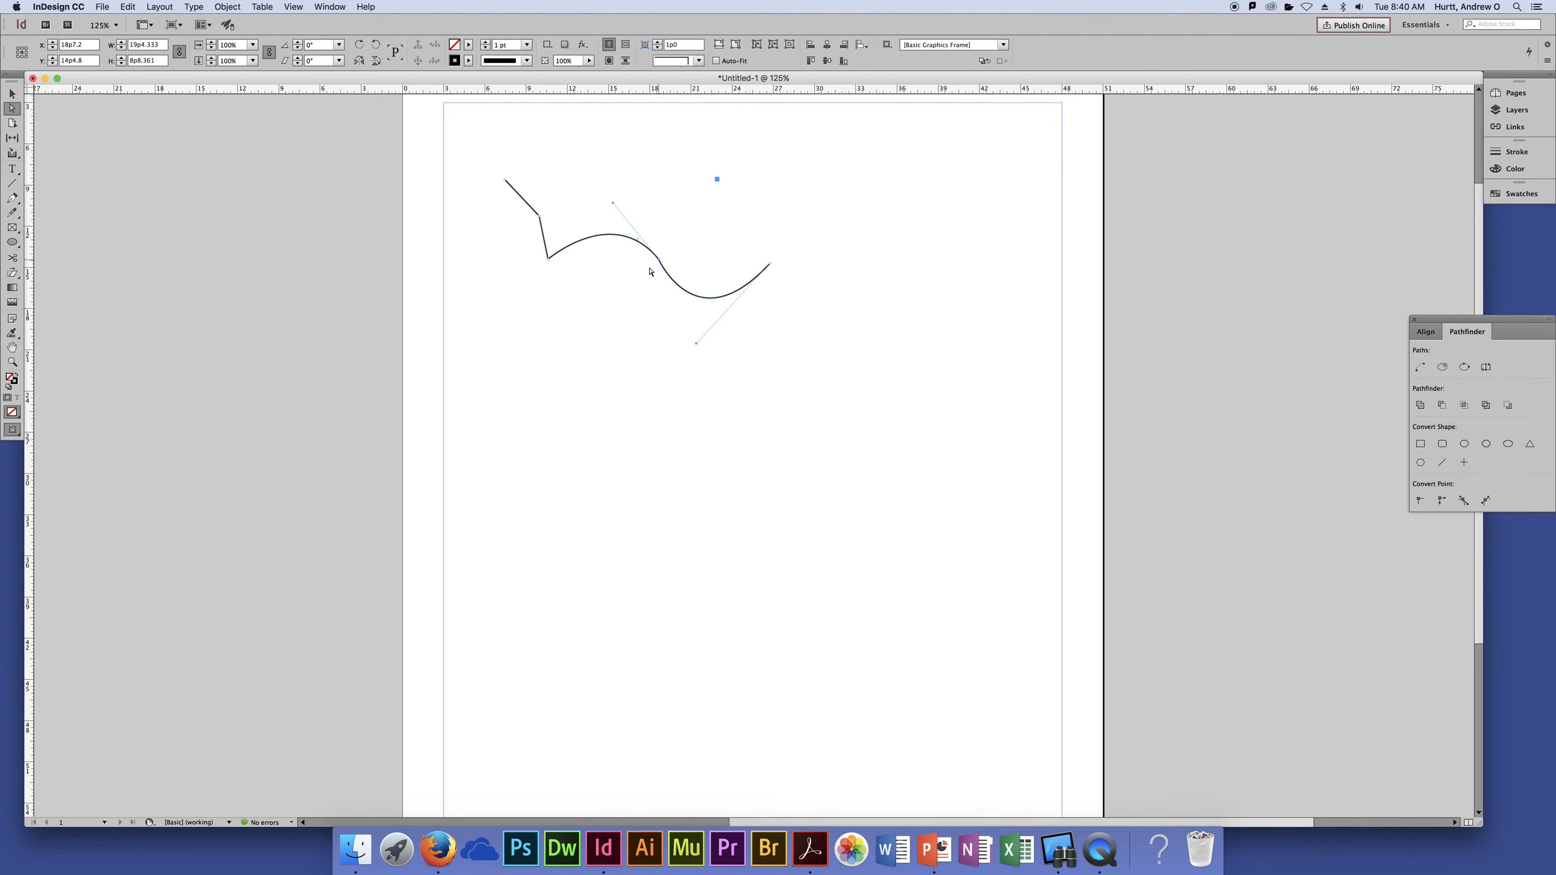
{"action": "left_click_drag", "start_coordinate": [613, 203], "coordinate": [529, 95]}
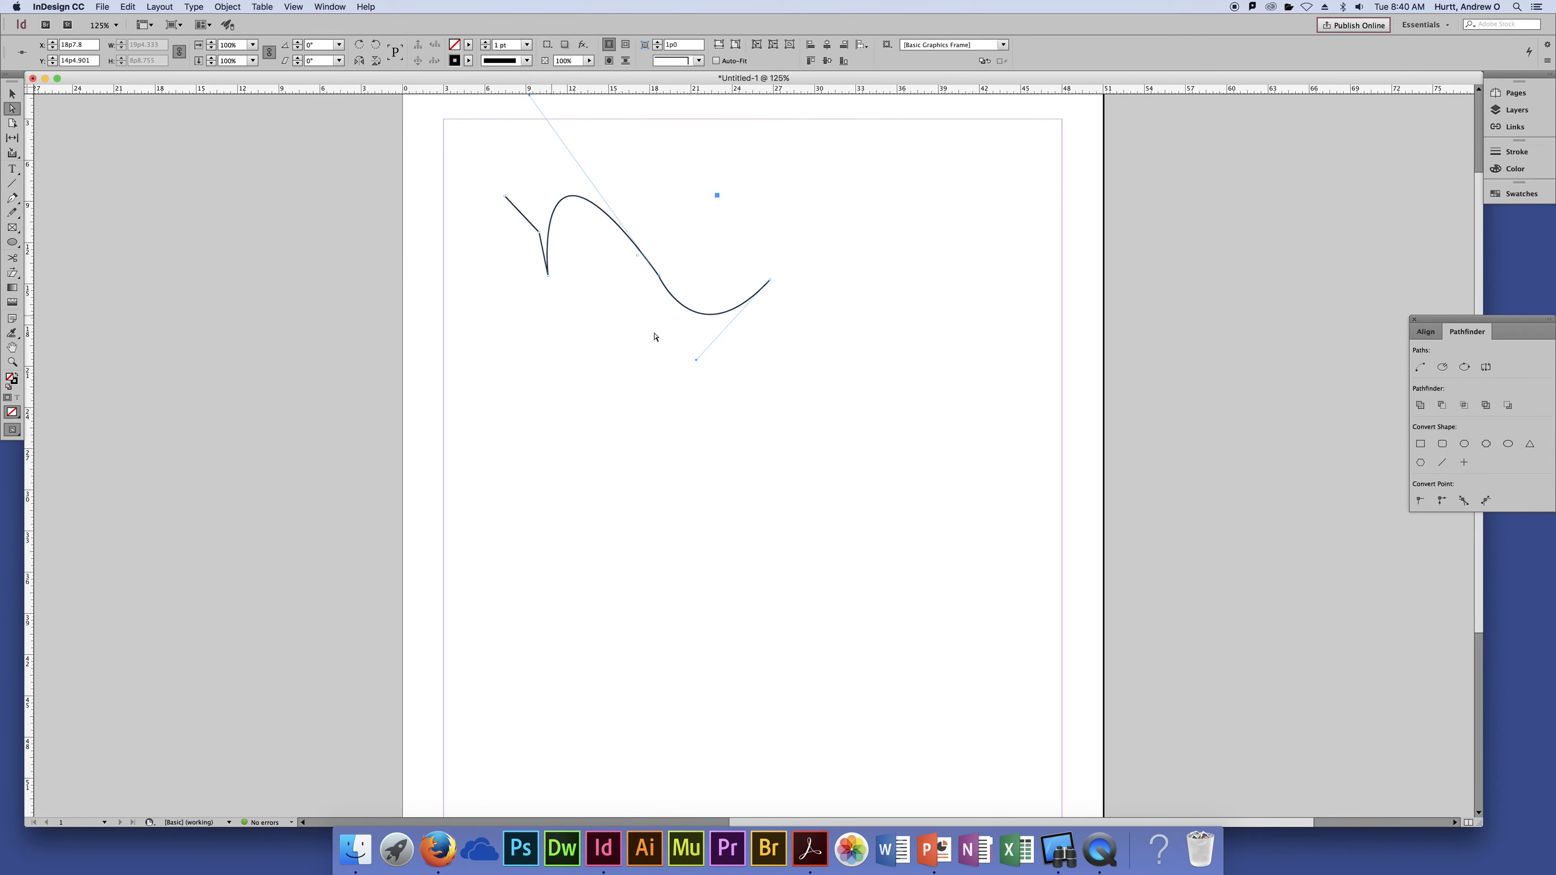
Continue the path with a tall peak, retract its end point's outgoing handle, and add a short curve bending back below it
{"action": "key", "text": "p"}
{"action": "left_click", "coordinate": [769, 280]}
{"action": "left_click_drag", "start_coordinate": [874, 277], "coordinate": [937, 462]}
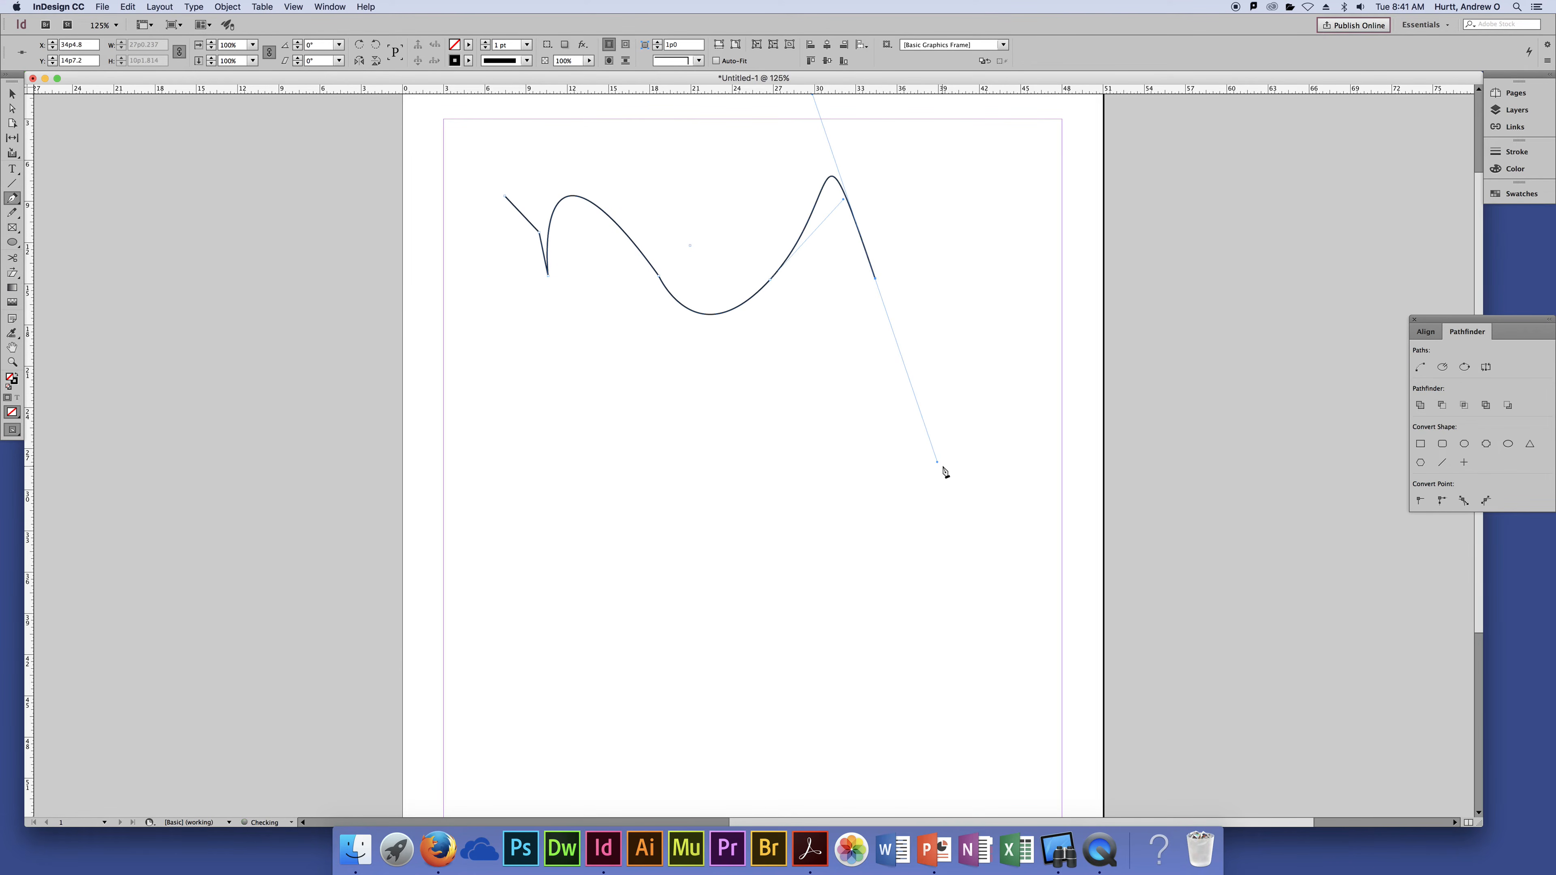
{"action": "left_click", "coordinate": [877, 283]}
{"action": "left_click_drag", "start_coordinate": [844, 342], "coordinate": [948, 439]}
Reshape the tall peak into a wide rounded arch by swinging its left-hand handle leftward and its right-hand handle outward
{"action": "left_click", "coordinate": [12, 109]}
{"action": "left_click", "coordinate": [717, 324]}
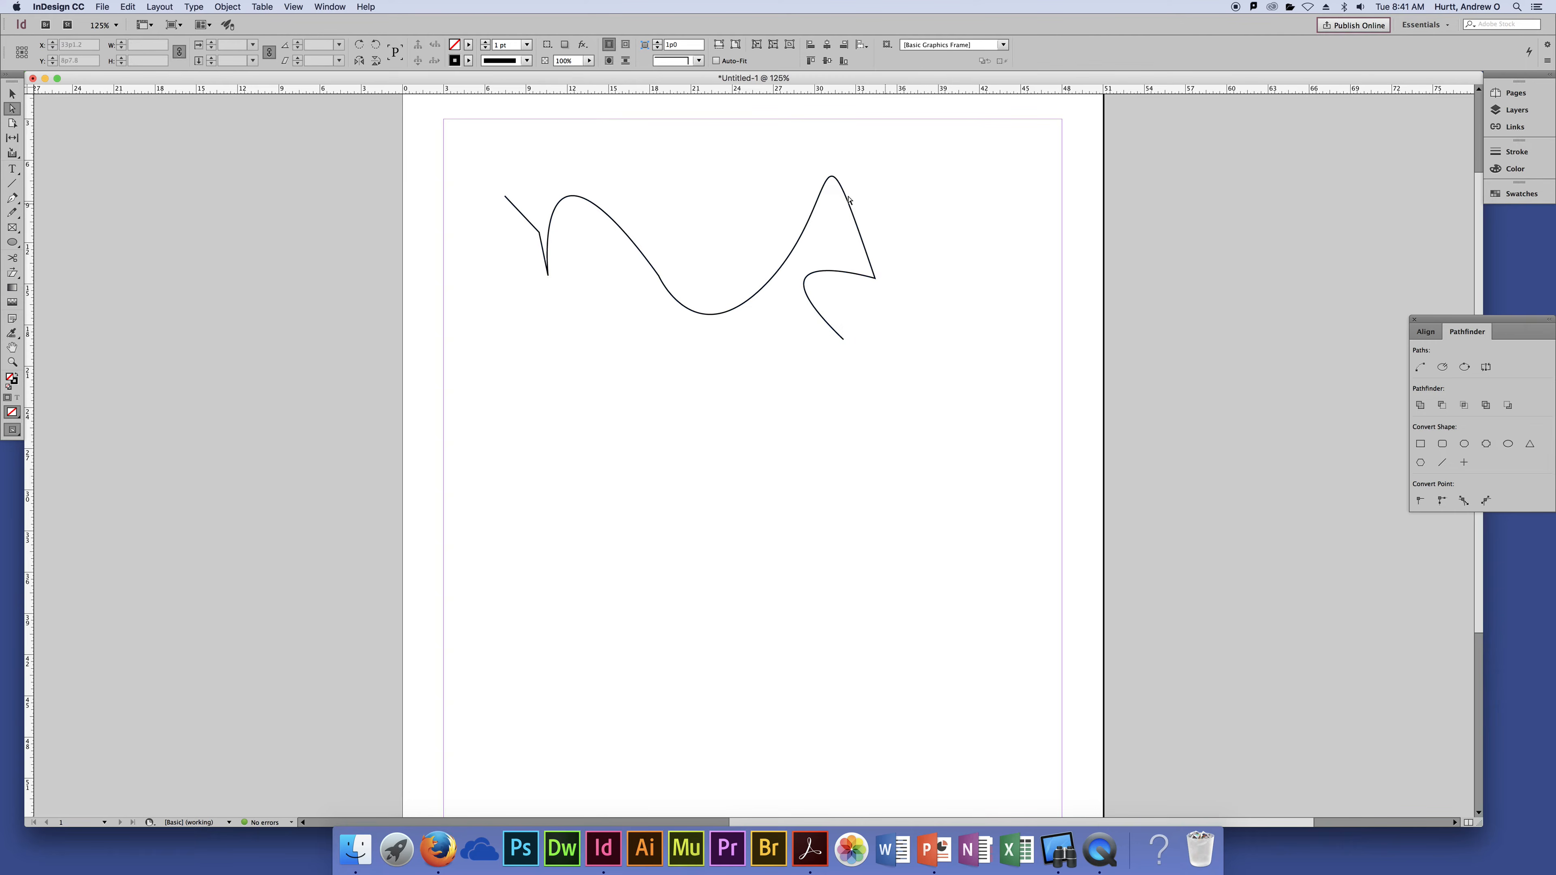
{"action": "left_click", "coordinate": [771, 281]}
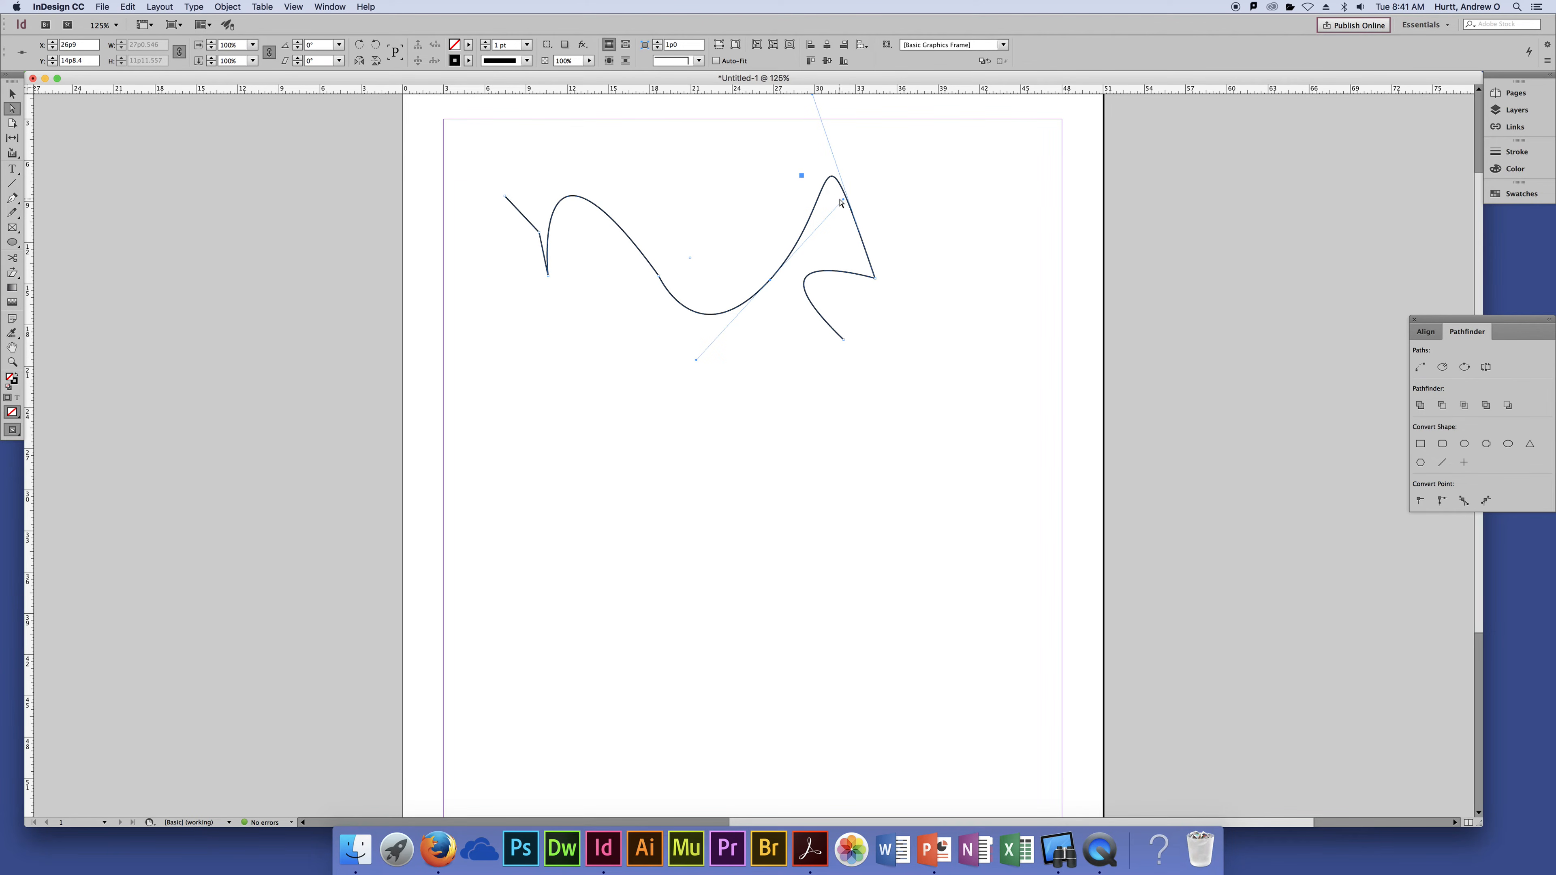
{"action": "left_click_drag", "start_coordinate": [843, 200], "coordinate": [755, 188]}
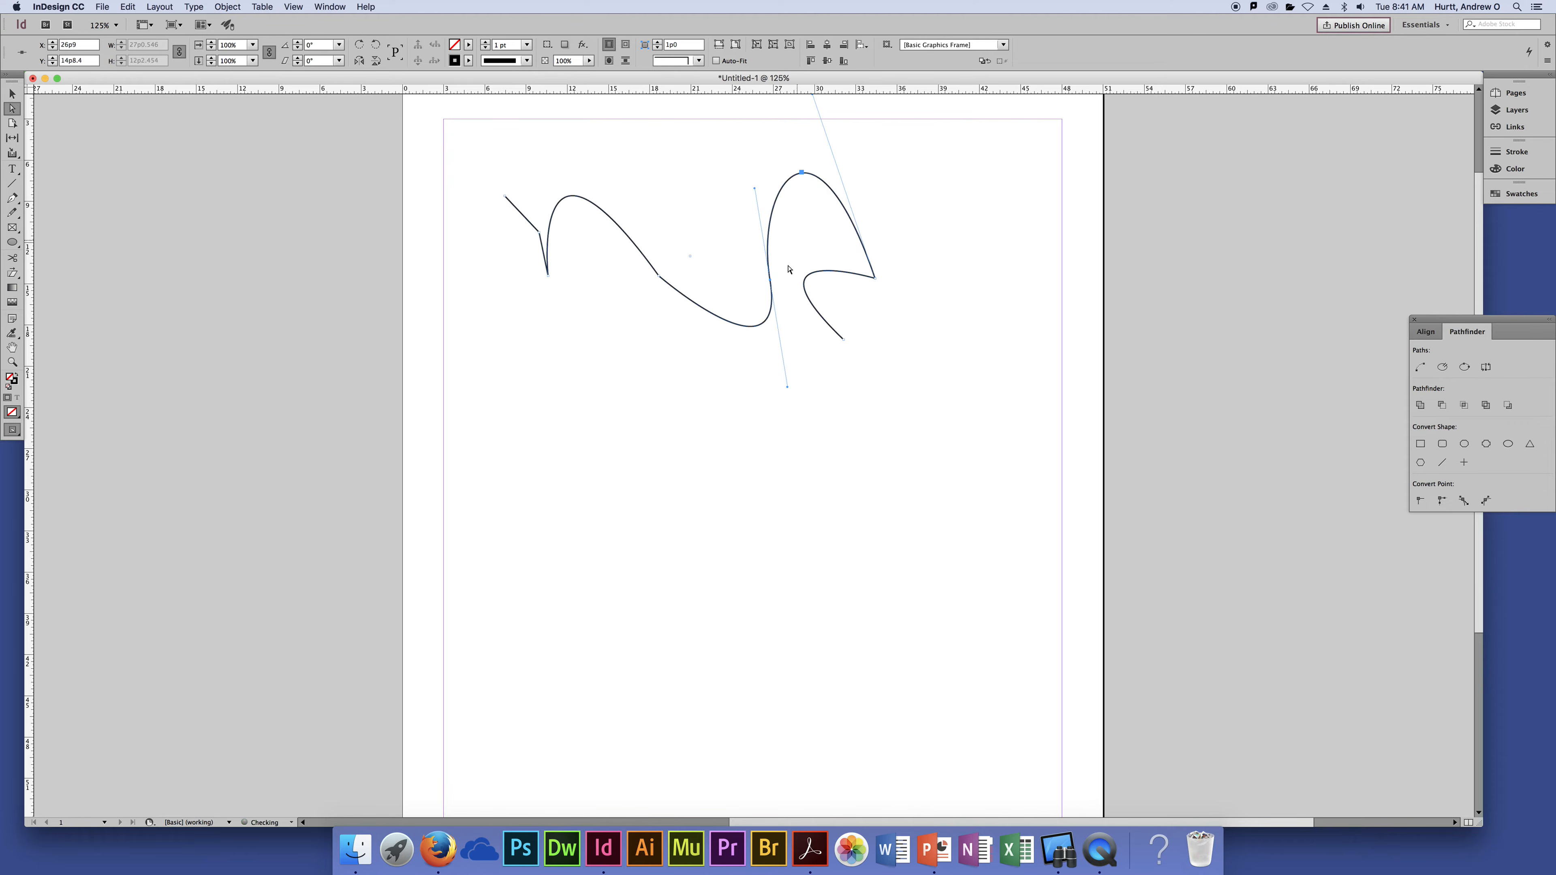
{"action": "scroll", "coordinate": [837, 153], "scroll_direction": "up", "scroll_amount": 2}
{"action": "left_click_drag", "start_coordinate": [812, 130], "coordinate": [953, 154]}
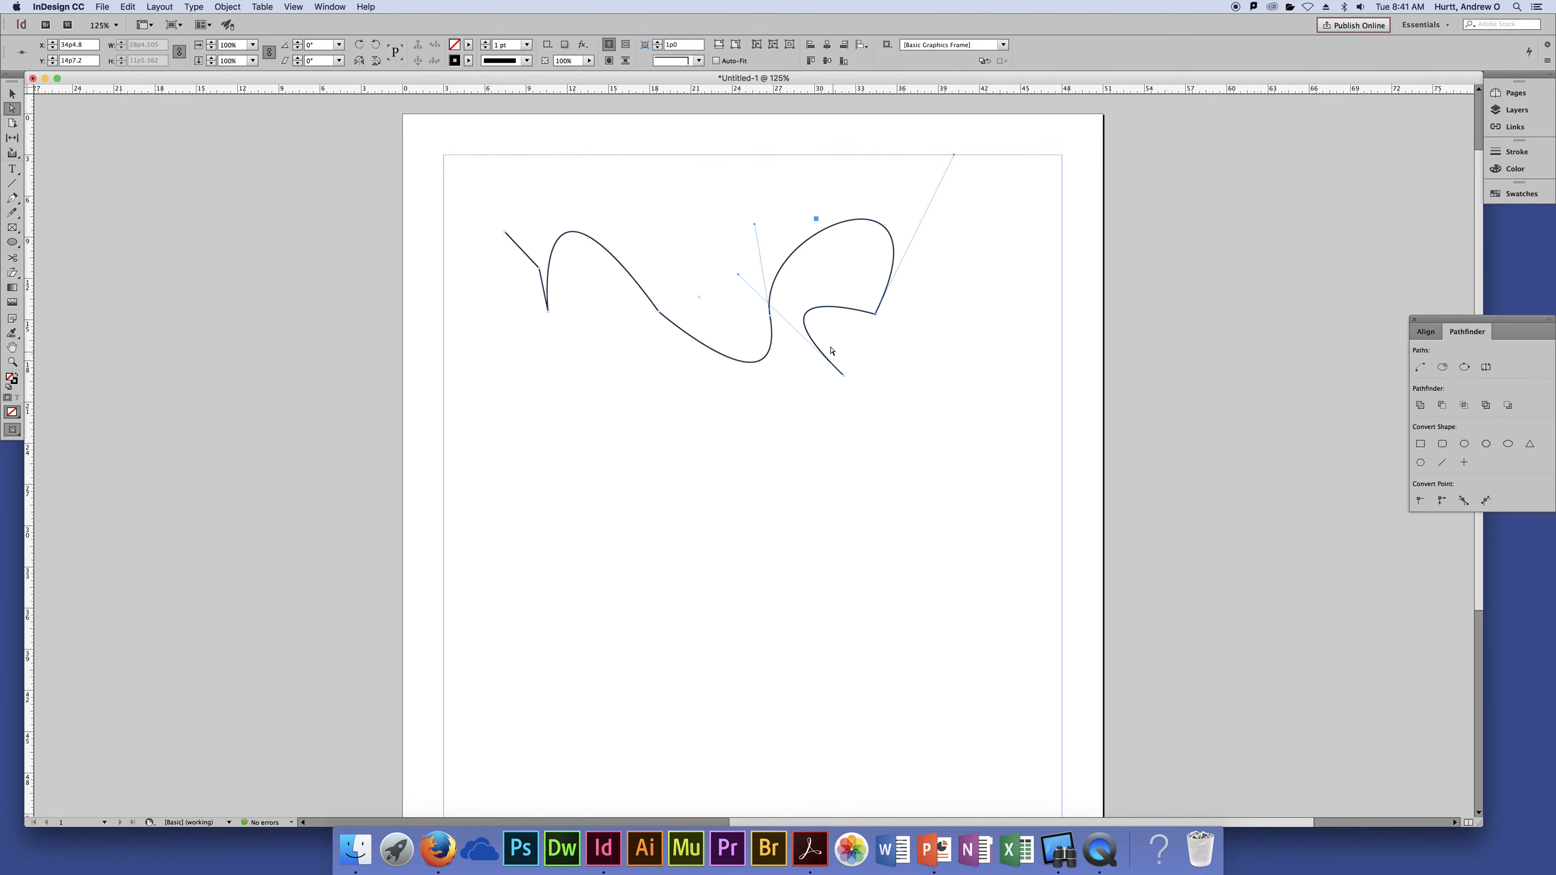
Pull the end point's upper handle farther up and left to deepen the last curve, and deselect the path
{"action": "left_click", "coordinate": [843, 375]}
{"action": "left_click_drag", "start_coordinate": [739, 276], "coordinate": [706, 212]}
{"action": "left_click", "coordinate": [993, 343]}
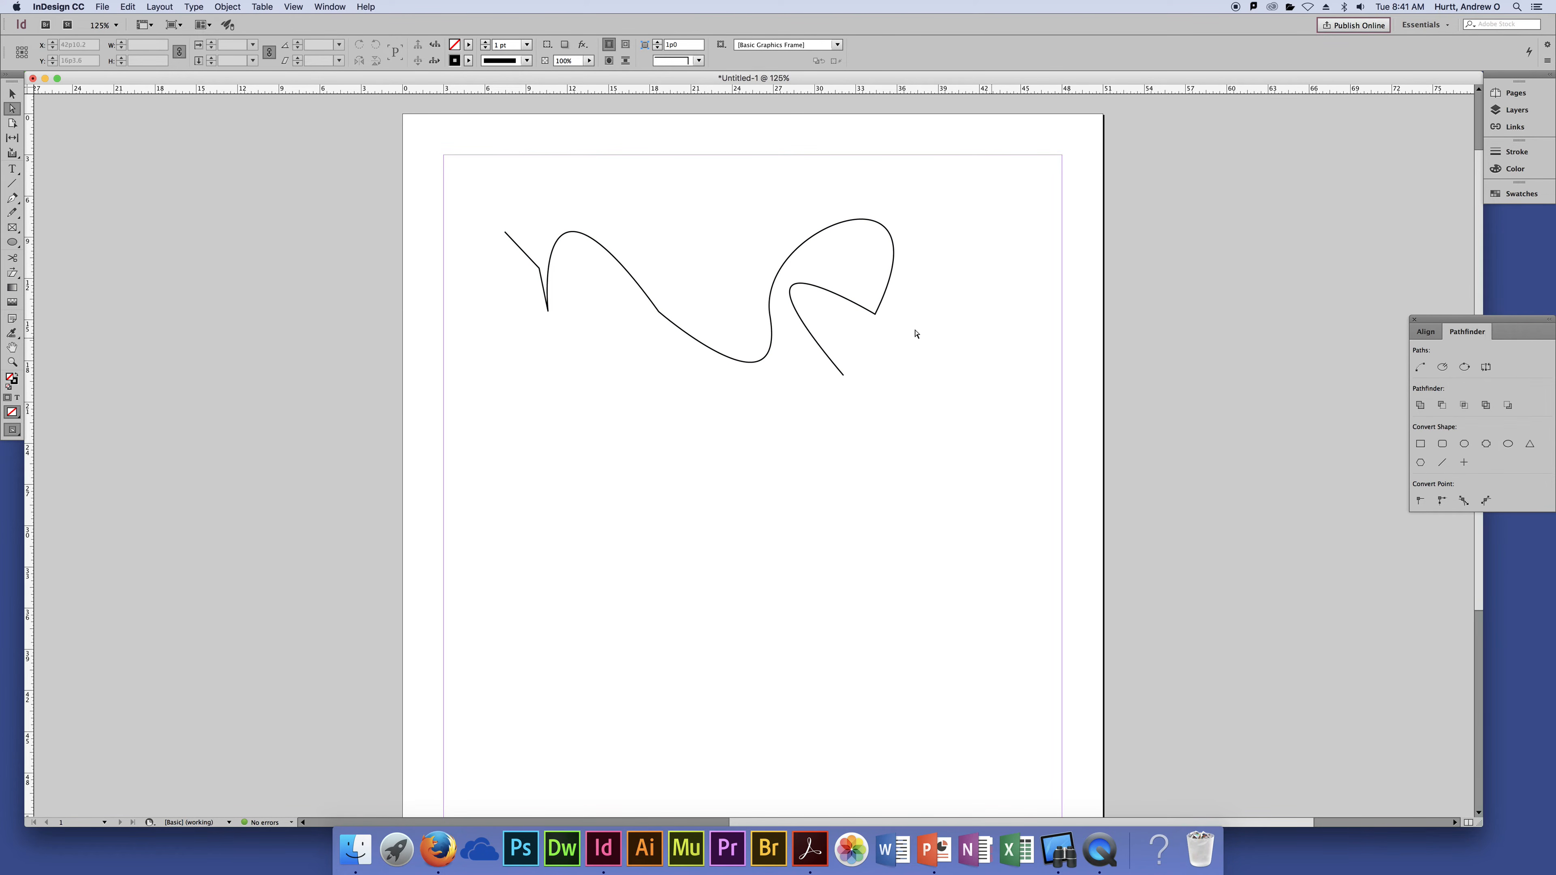
{"action": "left_click", "coordinate": [660, 316]}
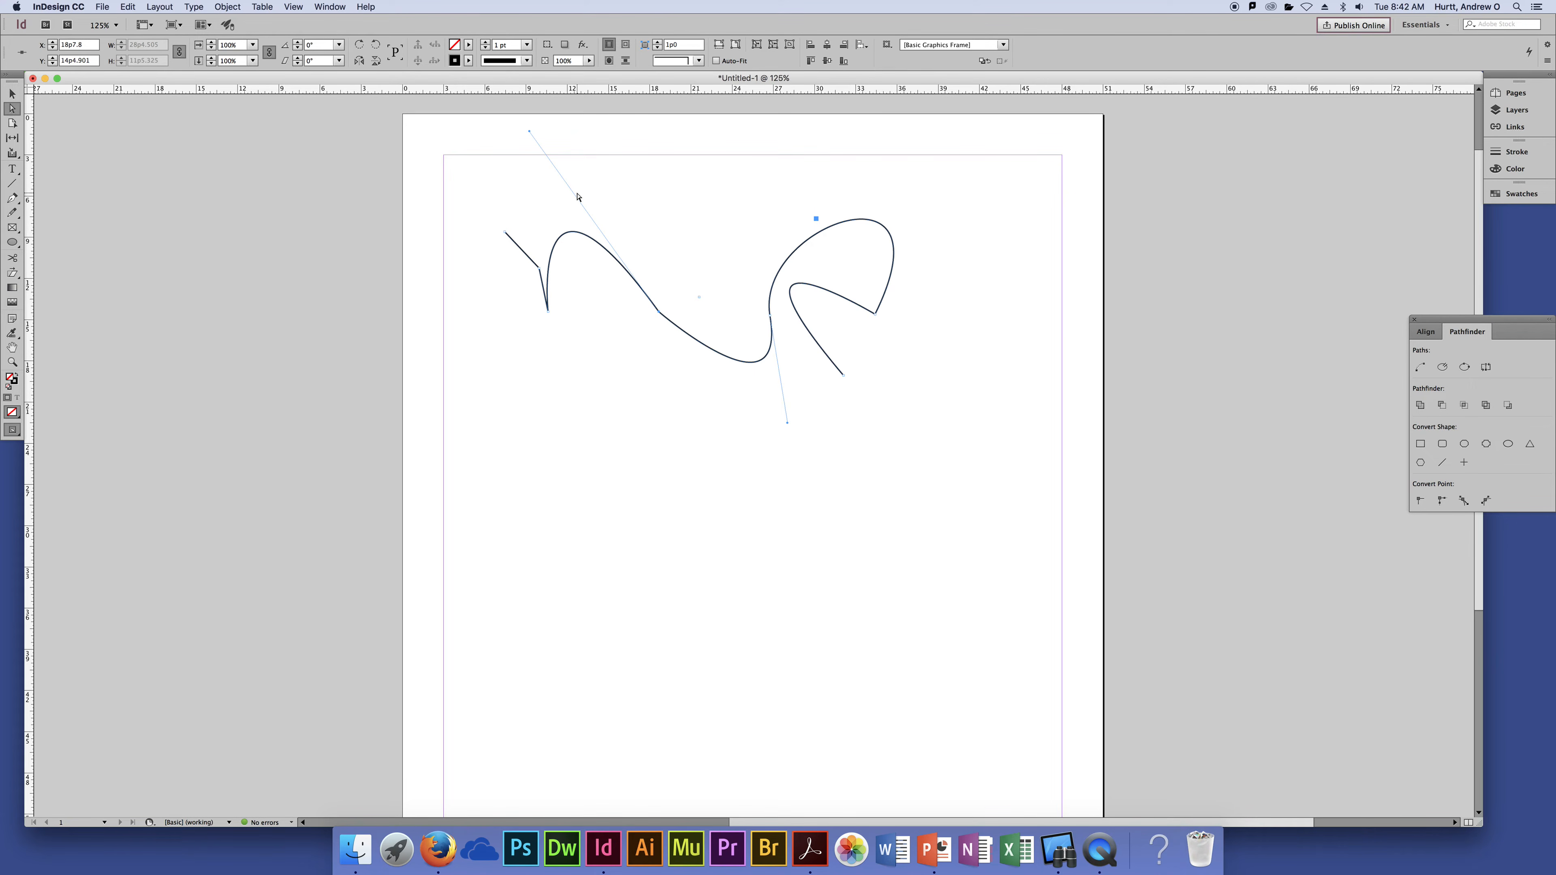
{"action": "left_click", "coordinate": [930, 255]}
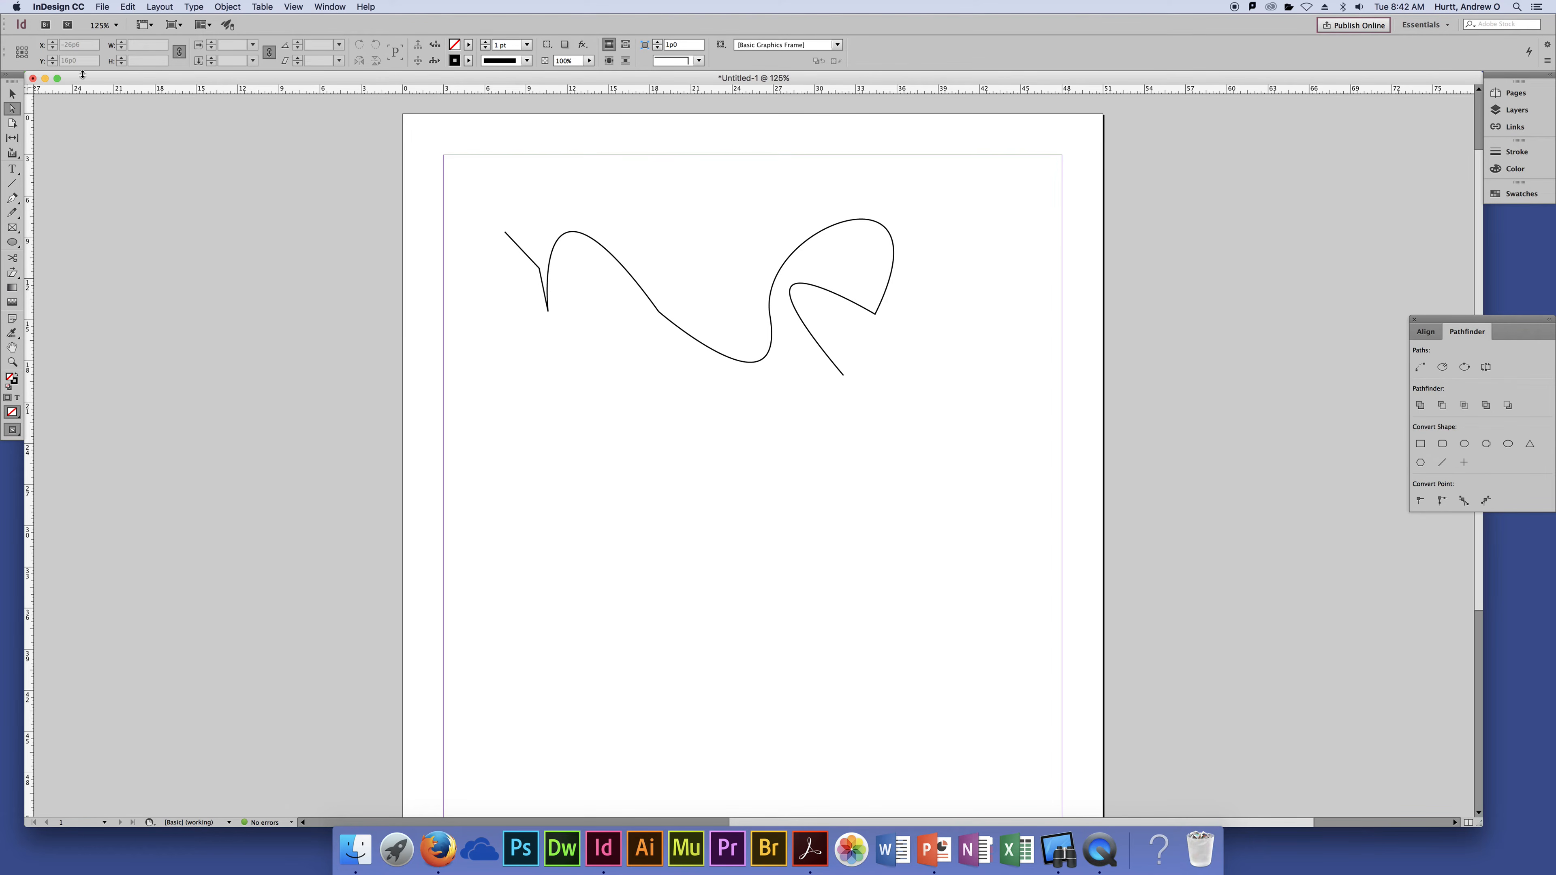
Delete all the practice paths so the page is empty
{"action": "left_click", "coordinate": [19, 93]}
{"action": "left_click_drag", "start_coordinate": [886, 421], "coordinate": [394, 189]}
{"action": "left_click", "coordinate": [781, 472]}
{"action": "left_click_drag", "start_coordinate": [1007, 424], "coordinate": [463, 191]}
{"action": "key", "text": "Delete"}
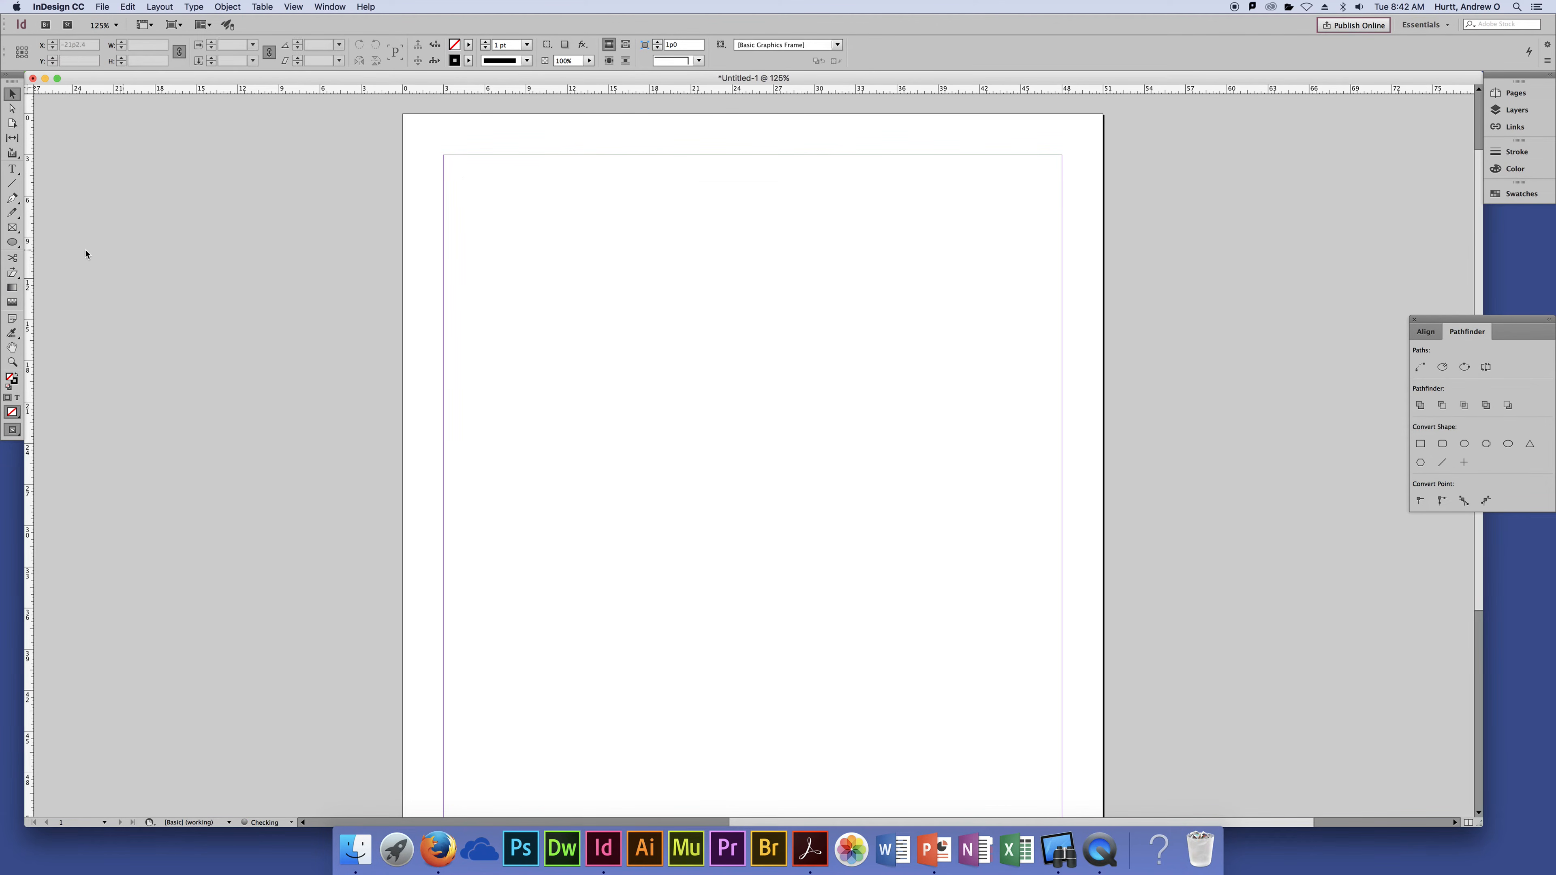
{"action": "left_click", "coordinate": [20, 242]}
{"action": "mouse_move", "coordinate": [623, 283]}
{"action": "left_mouse_down"}
{"action": "mouse_move", "coordinate": [850, 441]}
{"action": "mouse_move", "coordinate": [797, 402]}
{"action": "left_mouse_up"}
{"action": "key", "text": "Delete"}
Draw a rectangle about 24p9 by 17p0 in the page's upper half, shift it slightly down and left, and deselect it
{"action": "left_click_drag", "start_coordinate": [12, 241], "coordinate": [49, 242]}
{"action": "left_click_drag", "start_coordinate": [612, 245], "coordinate": [952, 478]}
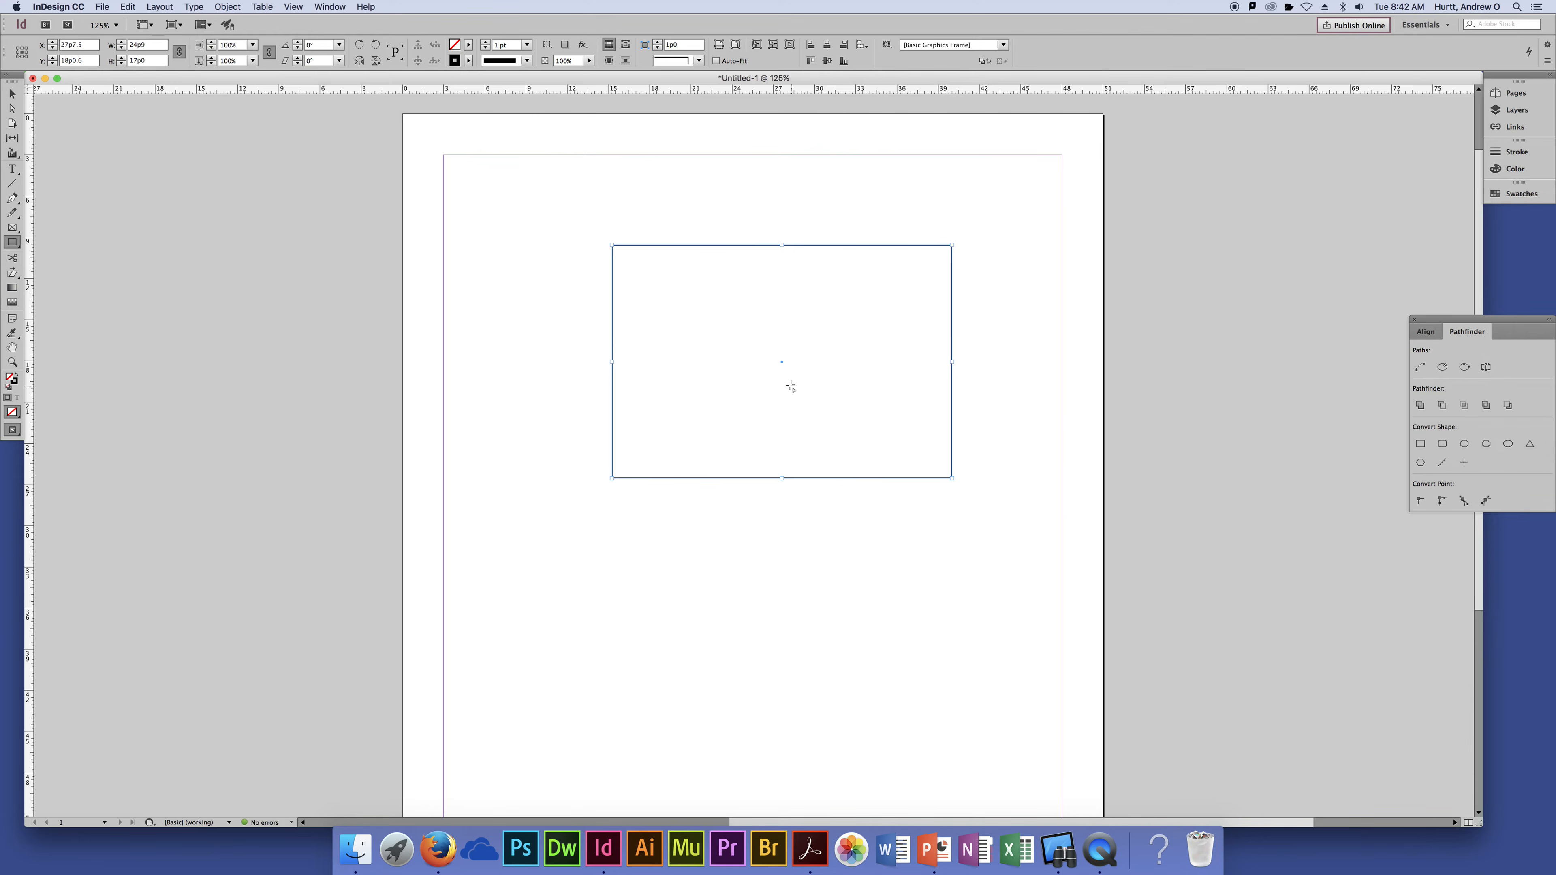
{"action": "left_click", "coordinate": [11, 95]}
{"action": "left_click_drag", "start_coordinate": [685, 245], "coordinate": [658, 265]}
{"action": "left_click", "coordinate": [671, 181]}
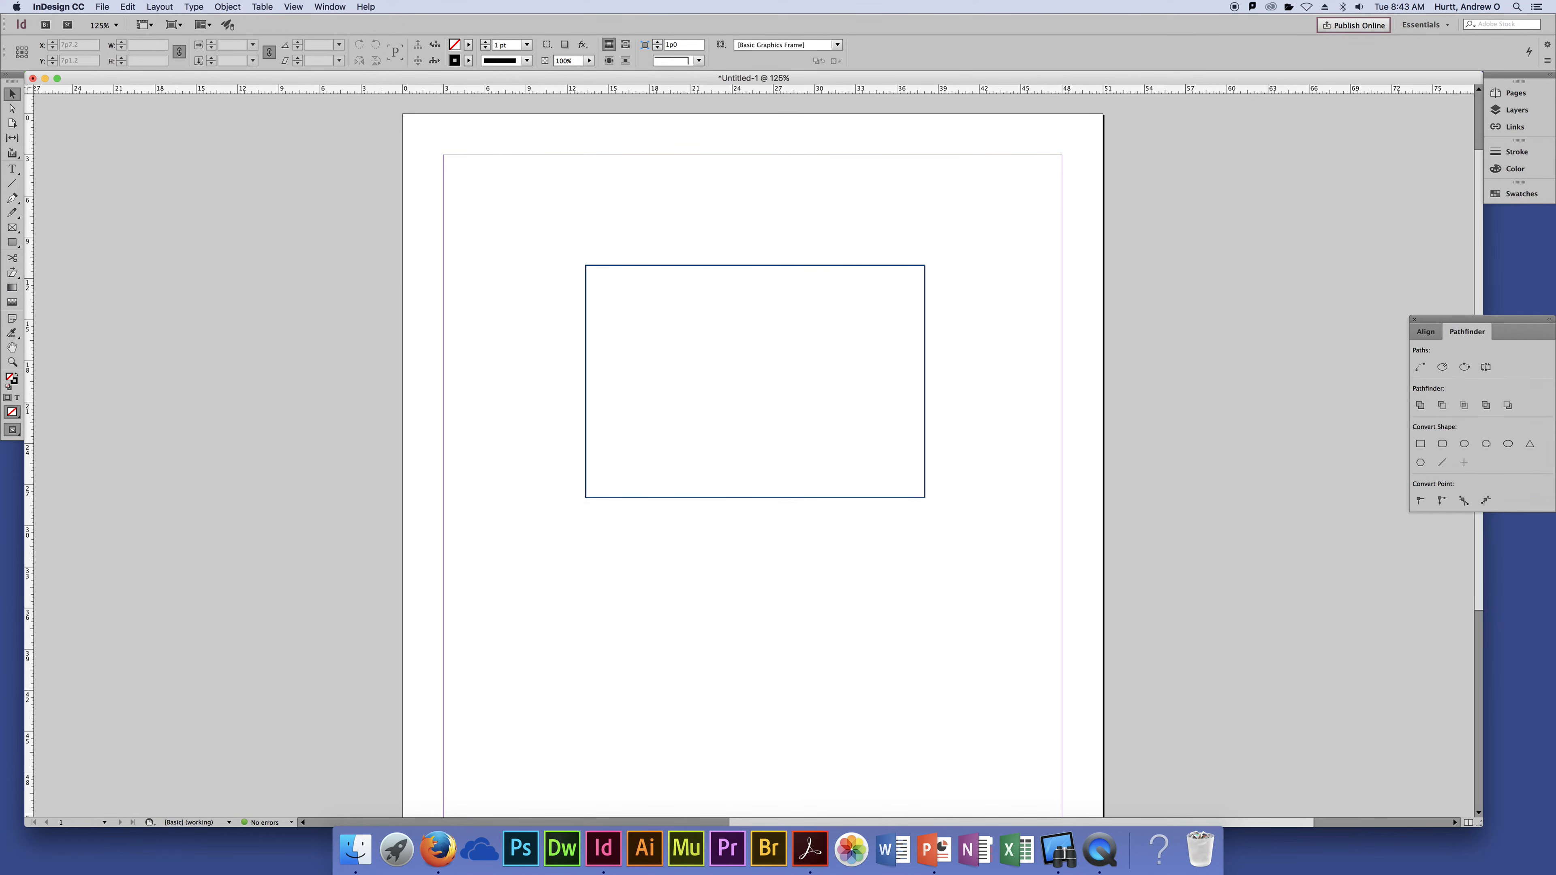
Set the rectangle's stroke weight to 2 pt
{"action": "left_click_drag", "start_coordinate": [555, 236], "coordinate": [653, 313]}
{"action": "left_click", "coordinate": [485, 42]}
{"action": "left_click", "coordinate": [485, 42]}
{"action": "left_click", "coordinate": [485, 42]}
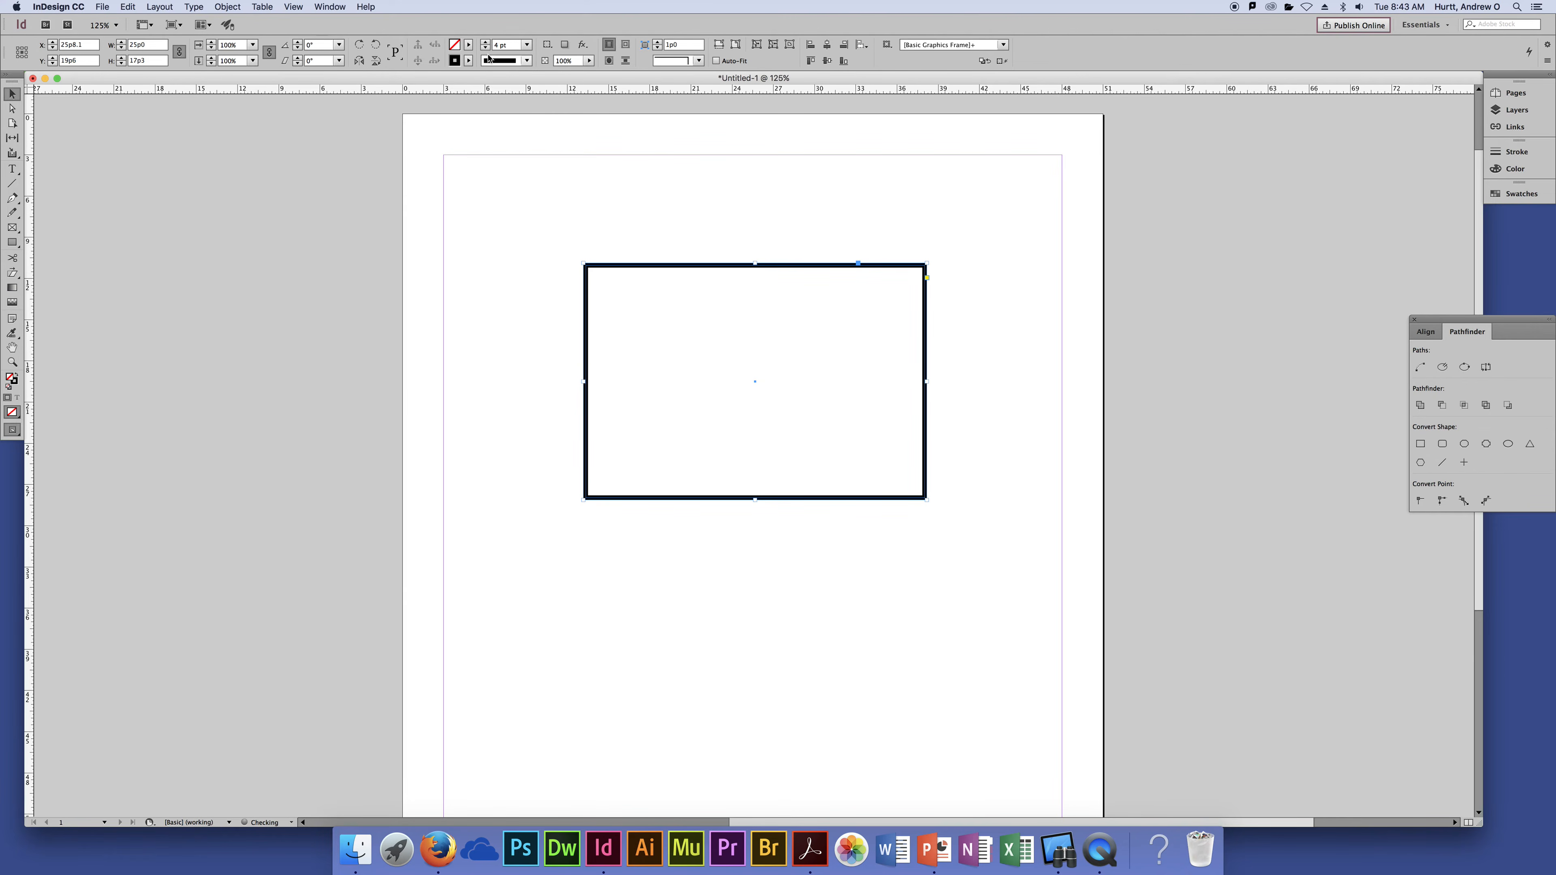
{"action": "left_click", "coordinate": [485, 48]}
{"action": "left_click", "coordinate": [486, 49]}
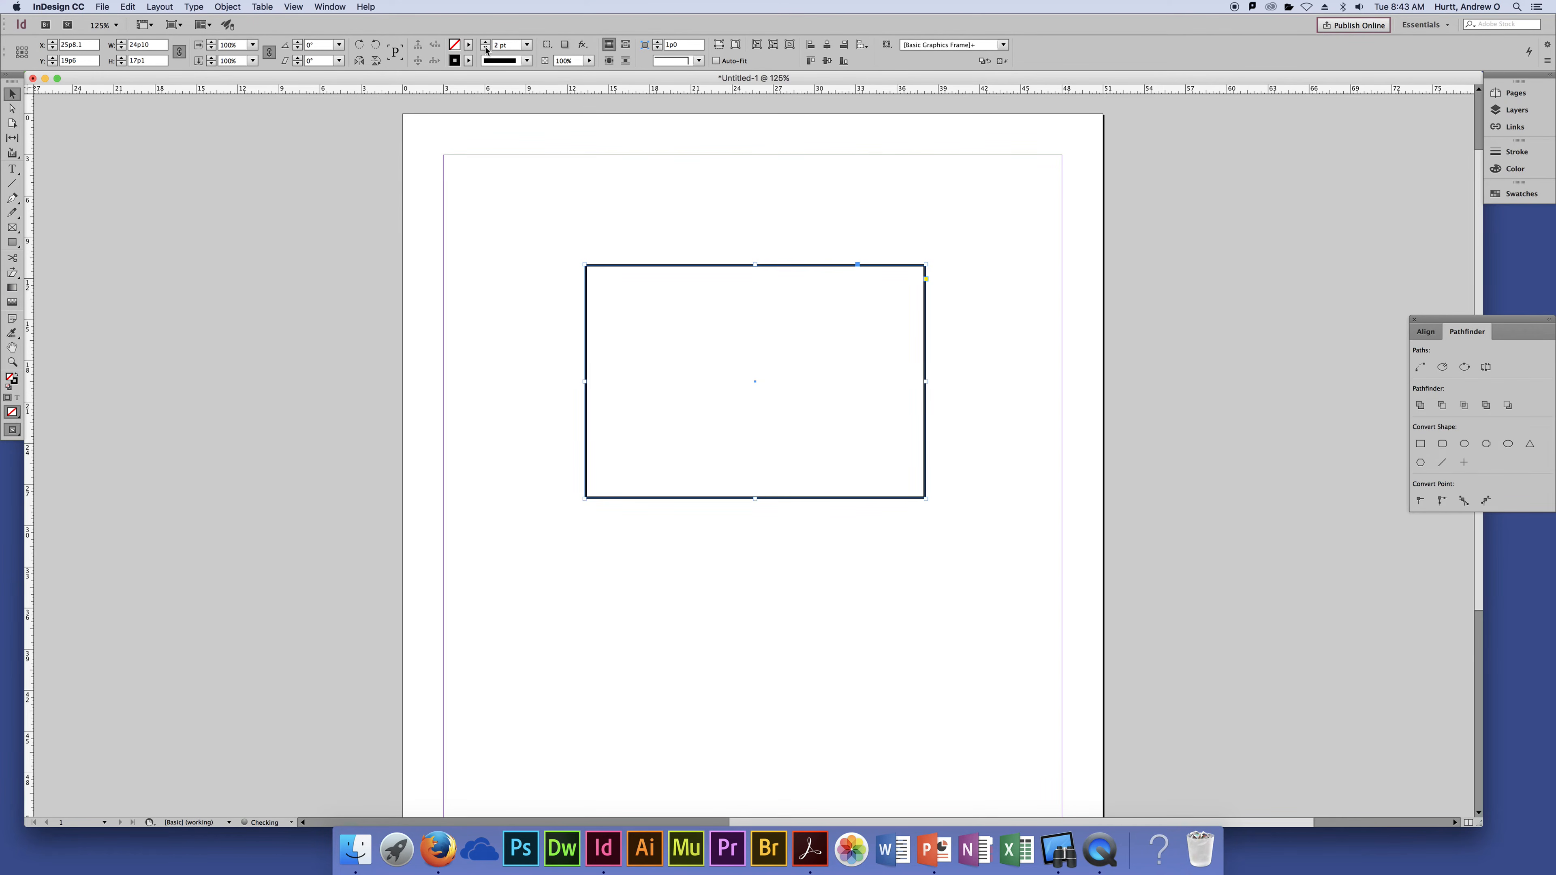
Try magenta and red as the rectangle's stroke color, and settle on the green swatch C=75 M=5 Y=100 K=0
{"action": "left_click", "coordinate": [469, 61]}
{"action": "left_click", "coordinate": [407, 159]}
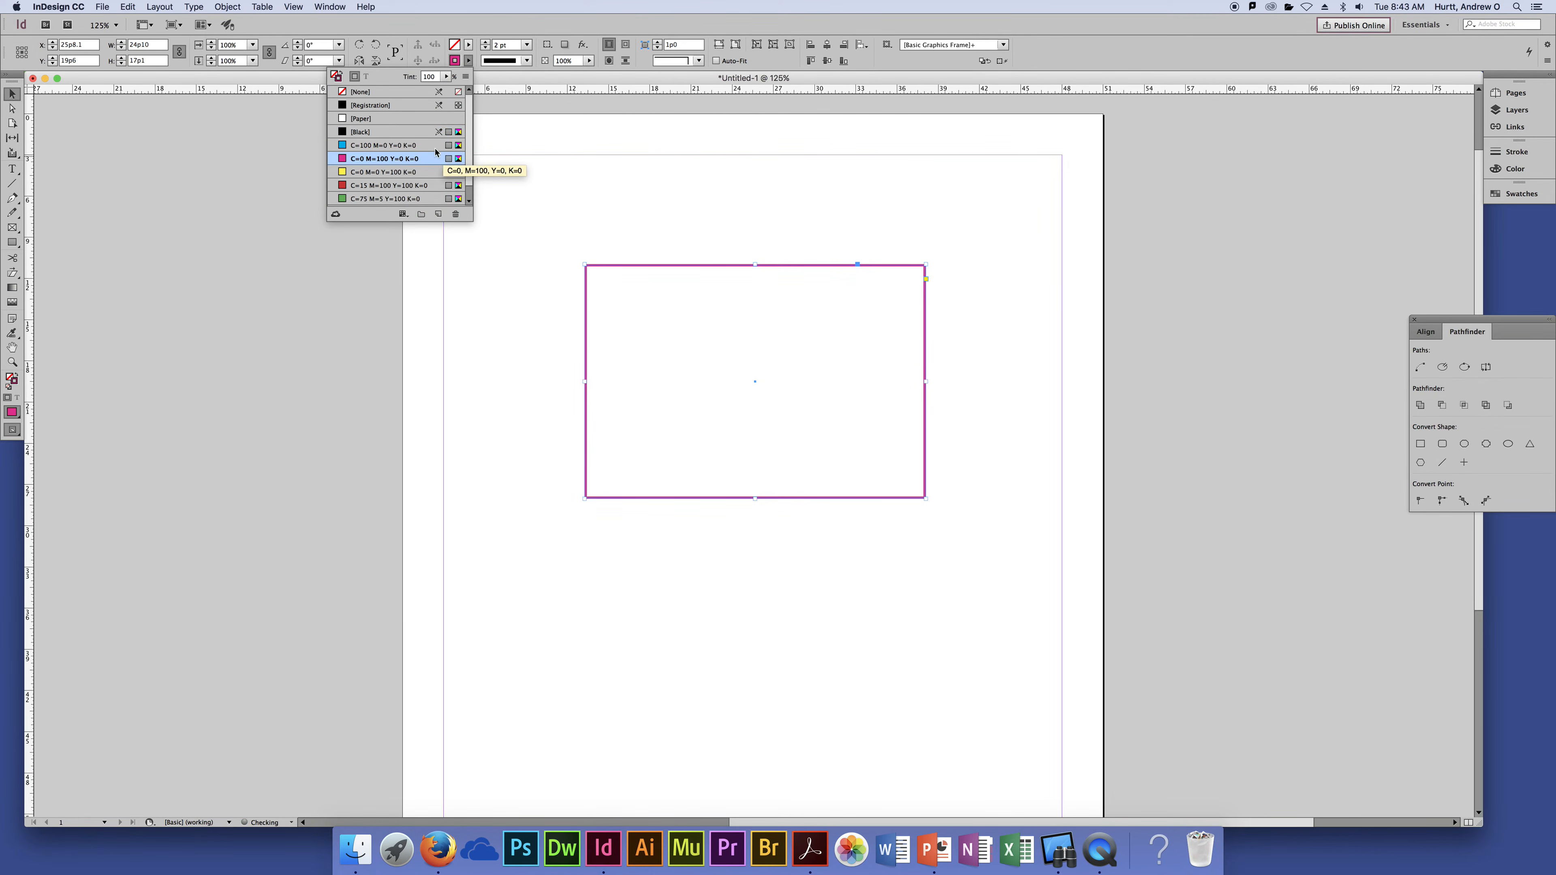
{"action": "left_click", "coordinate": [393, 185]}
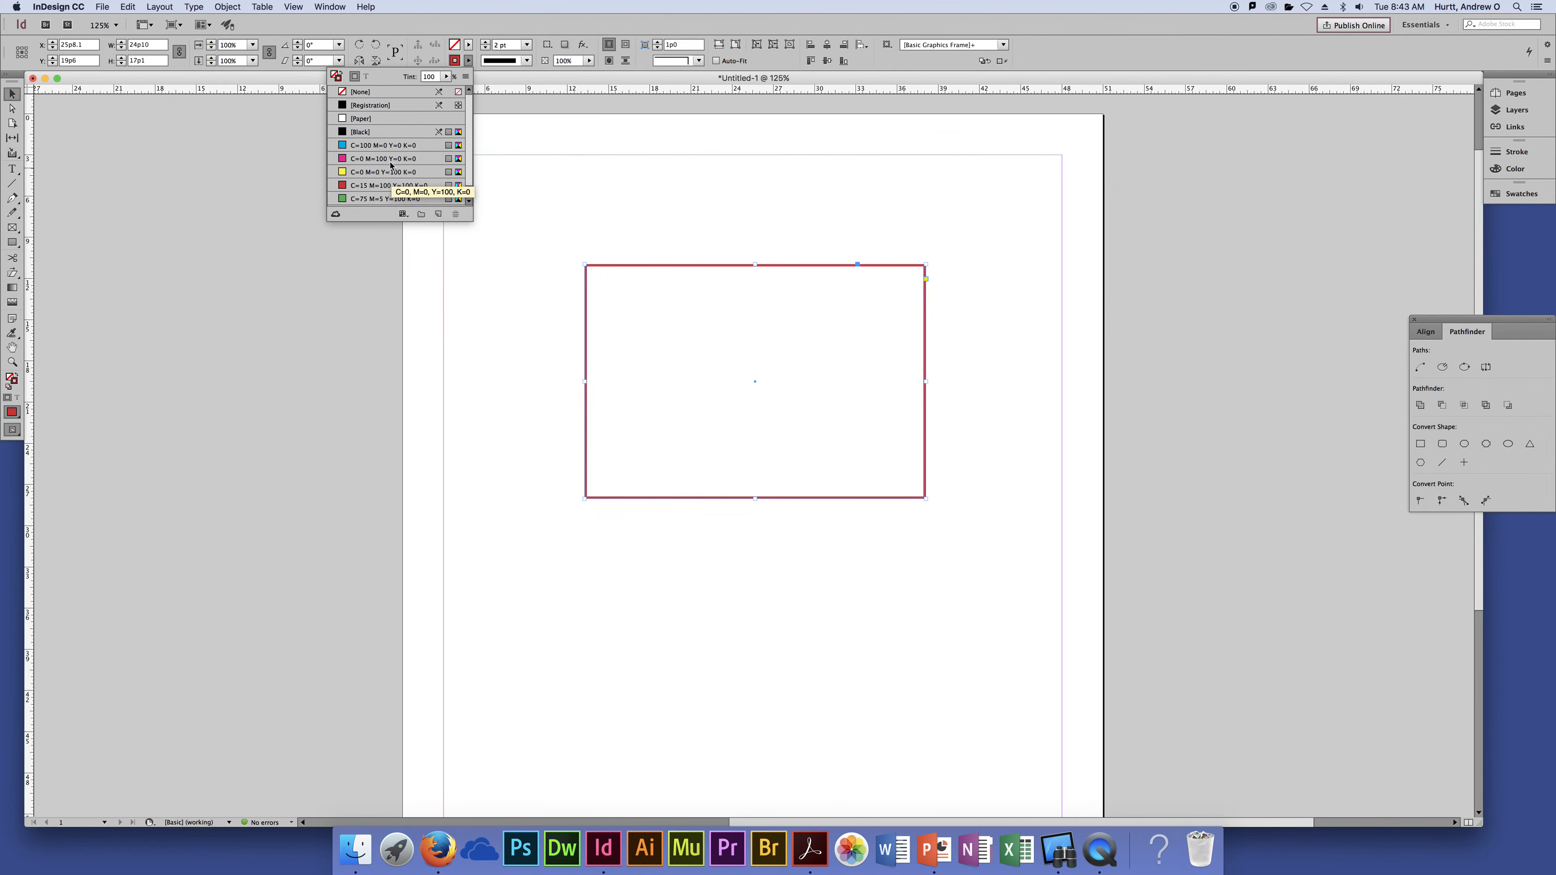
{"action": "left_click", "coordinate": [388, 199]}
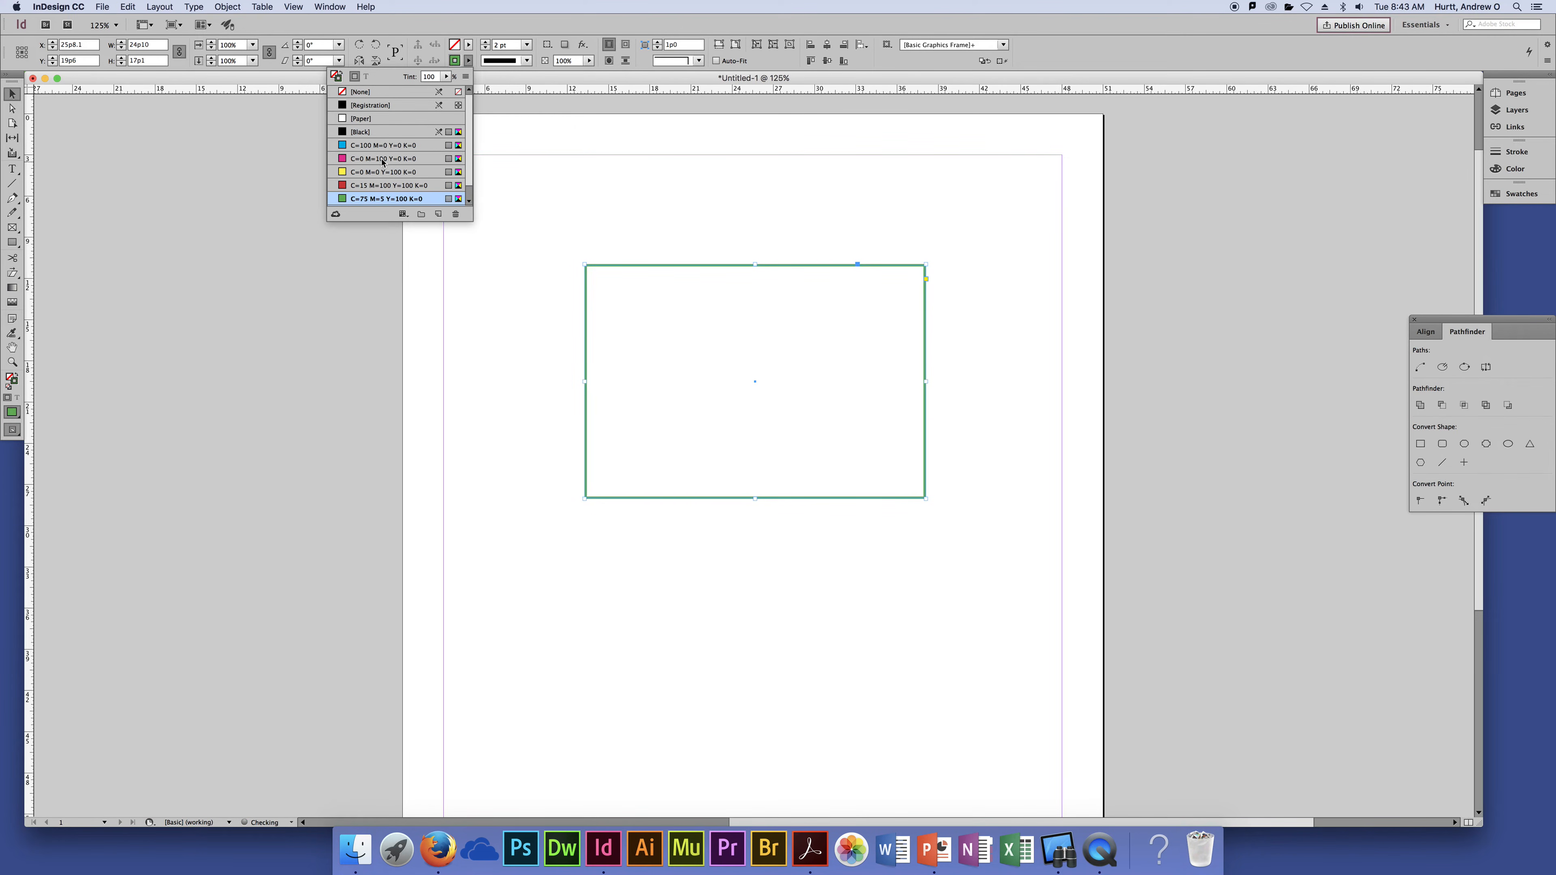
{"action": "left_click", "coordinate": [569, 188]}
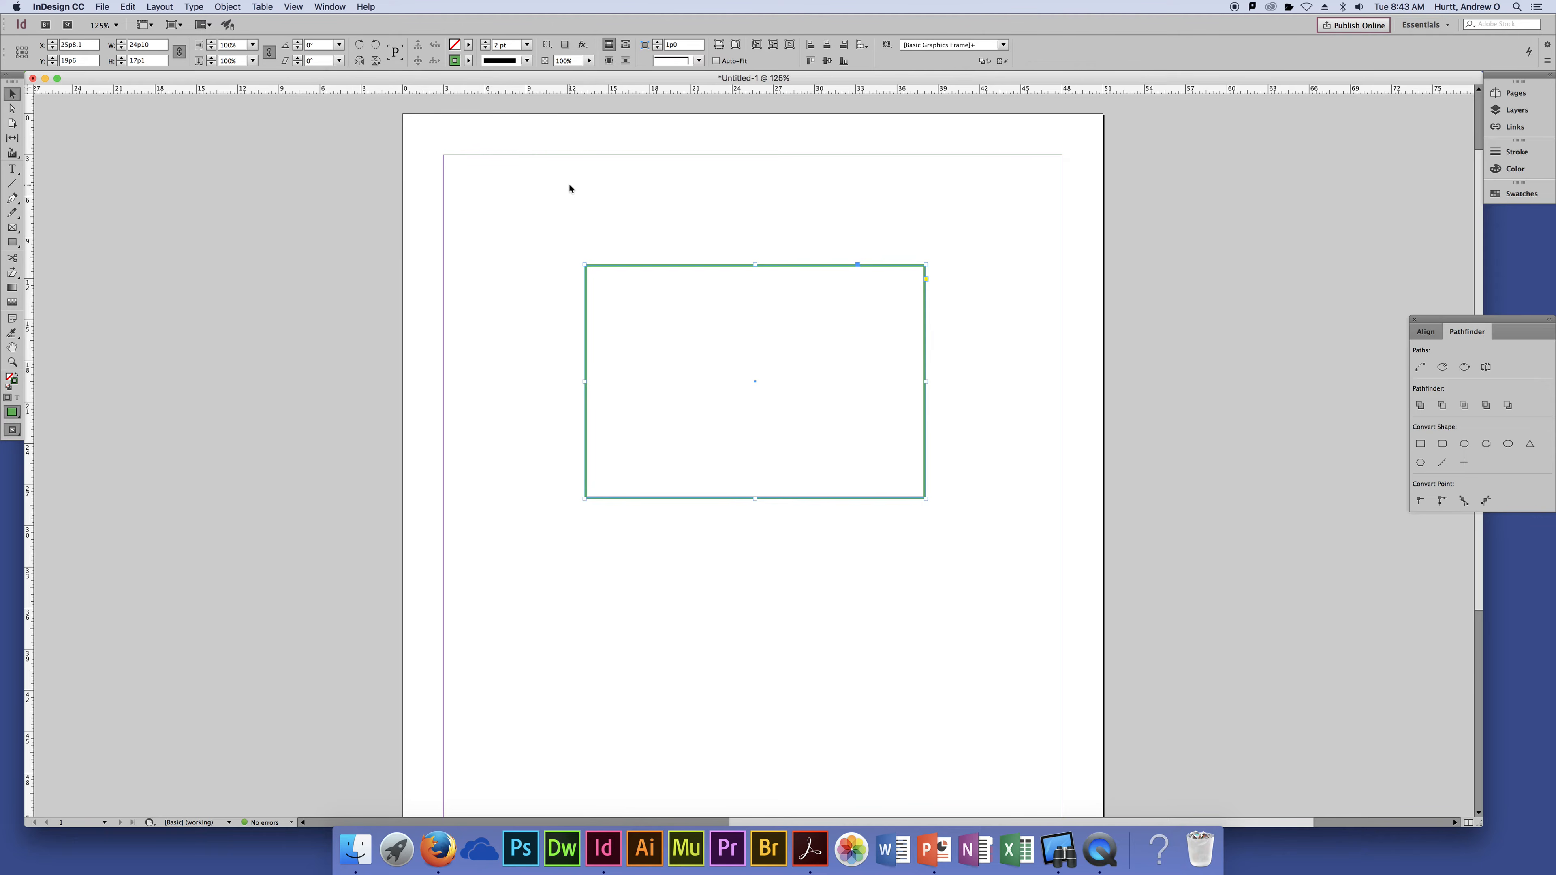
Try the Thick - Thick and Thin - Thin stroke types on the green rectangle
{"action": "left_click", "coordinate": [924, 491]}
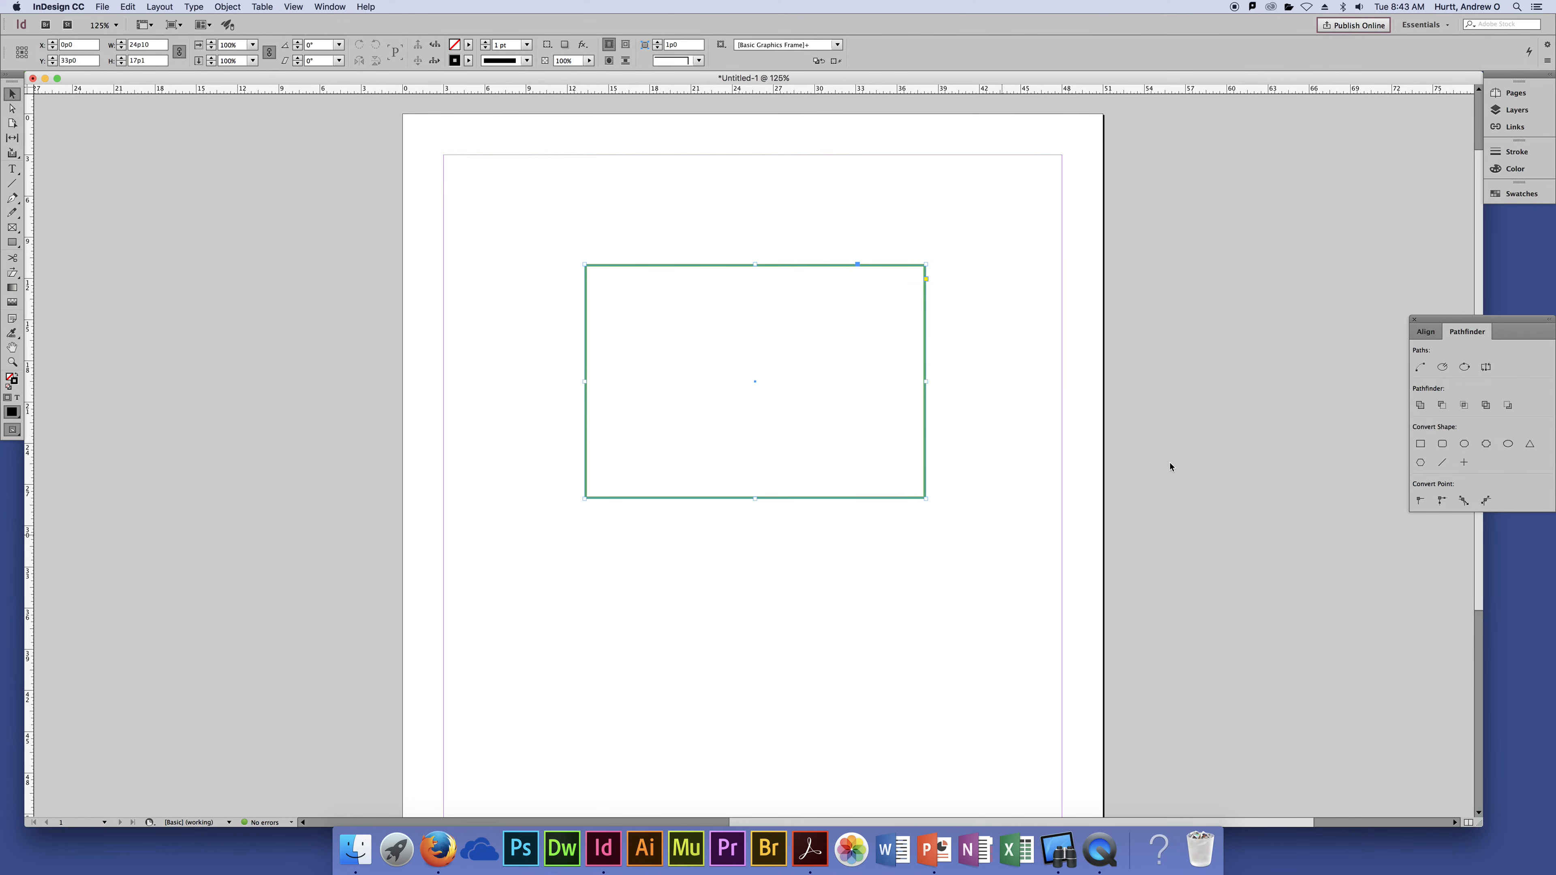
{"action": "left_click", "coordinate": [1529, 155]}
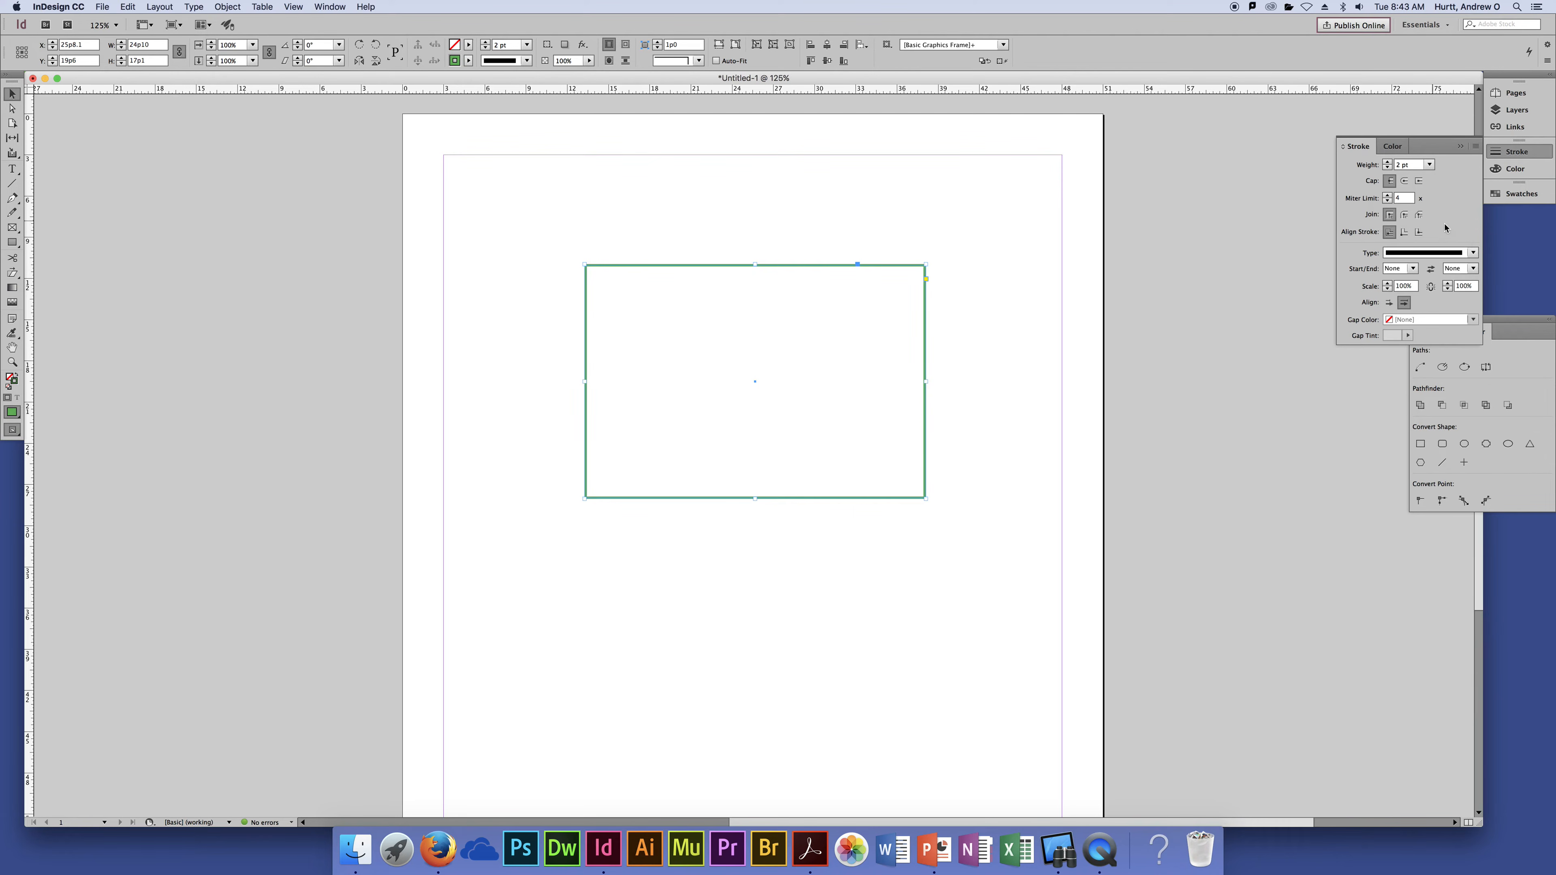
{"action": "left_click", "coordinate": [1473, 252]}
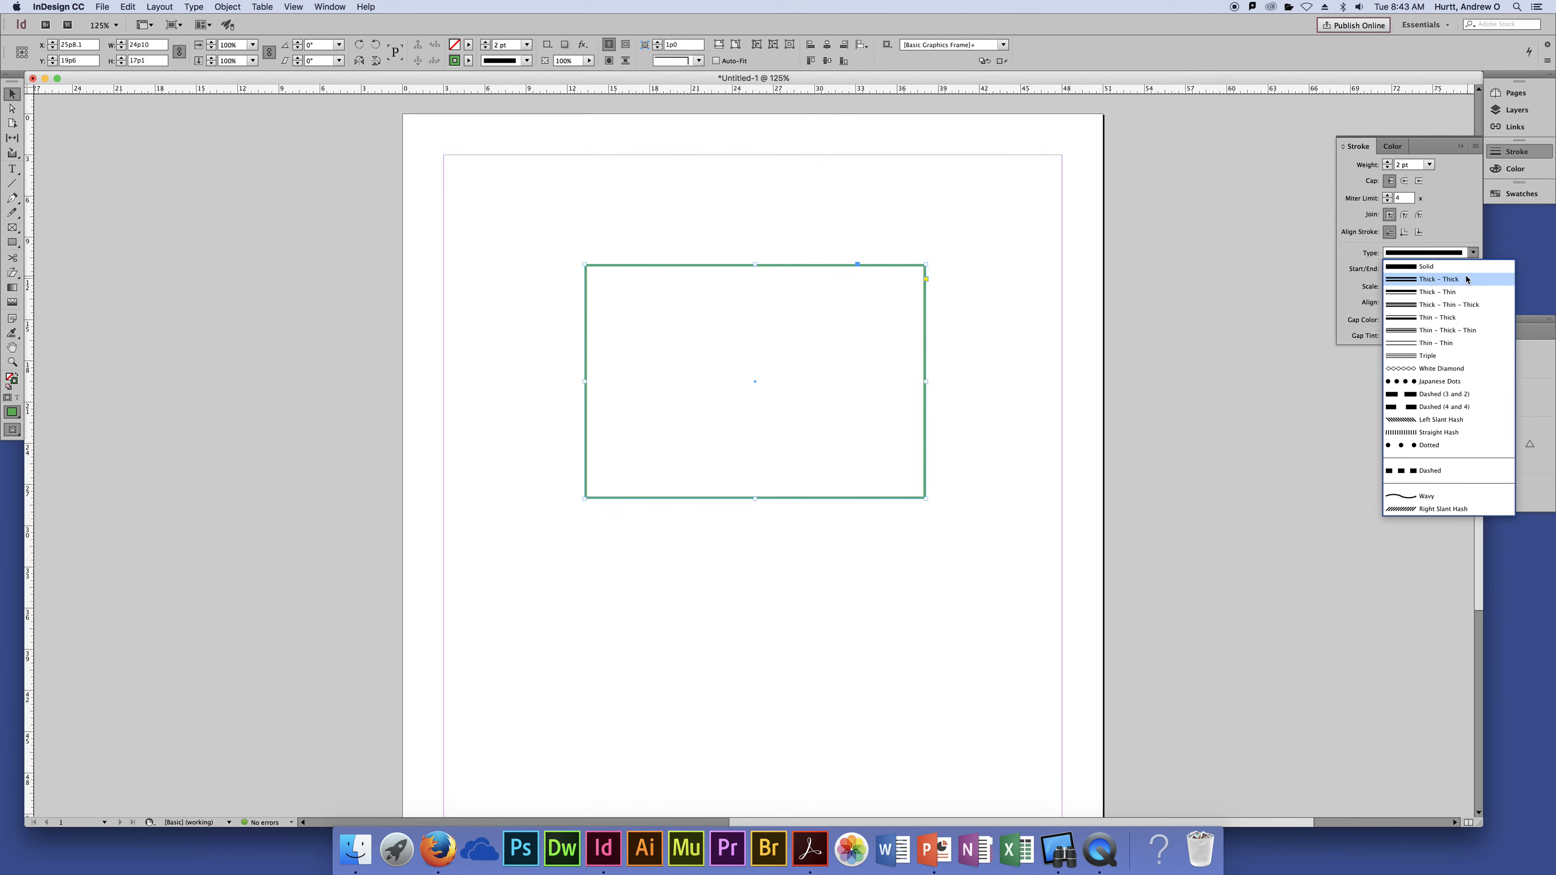
{"action": "left_click", "coordinate": [1402, 280]}
{"action": "left_click", "coordinate": [1473, 252]}
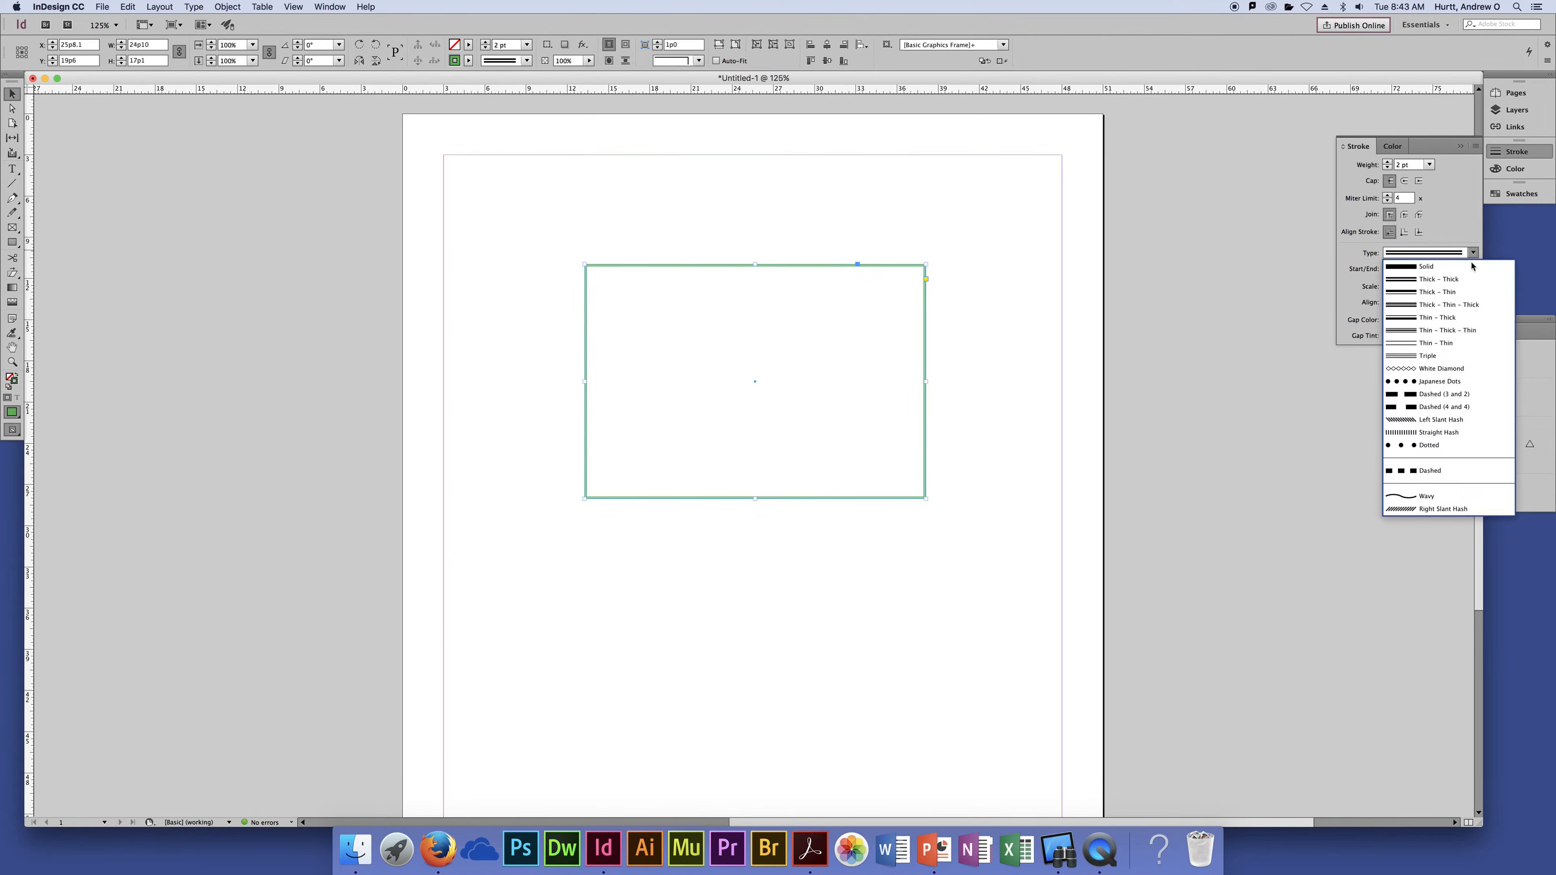
{"action": "left_click", "coordinate": [1437, 343]}
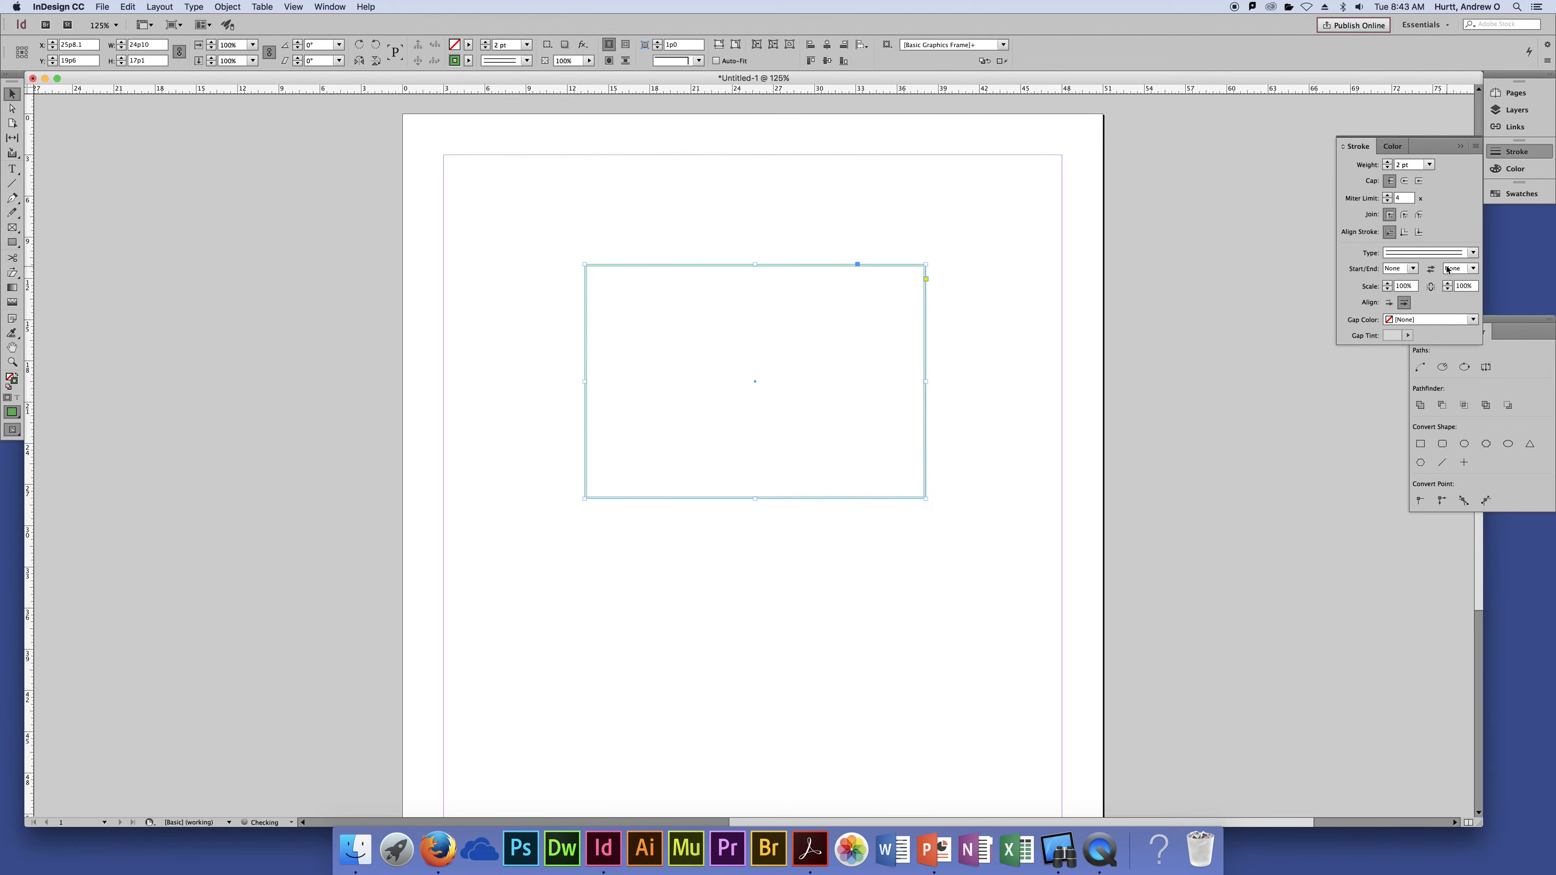
Try the Straight Hash and Dotted stroke types on the rectangle
{"action": "left_click", "coordinate": [1458, 254]}
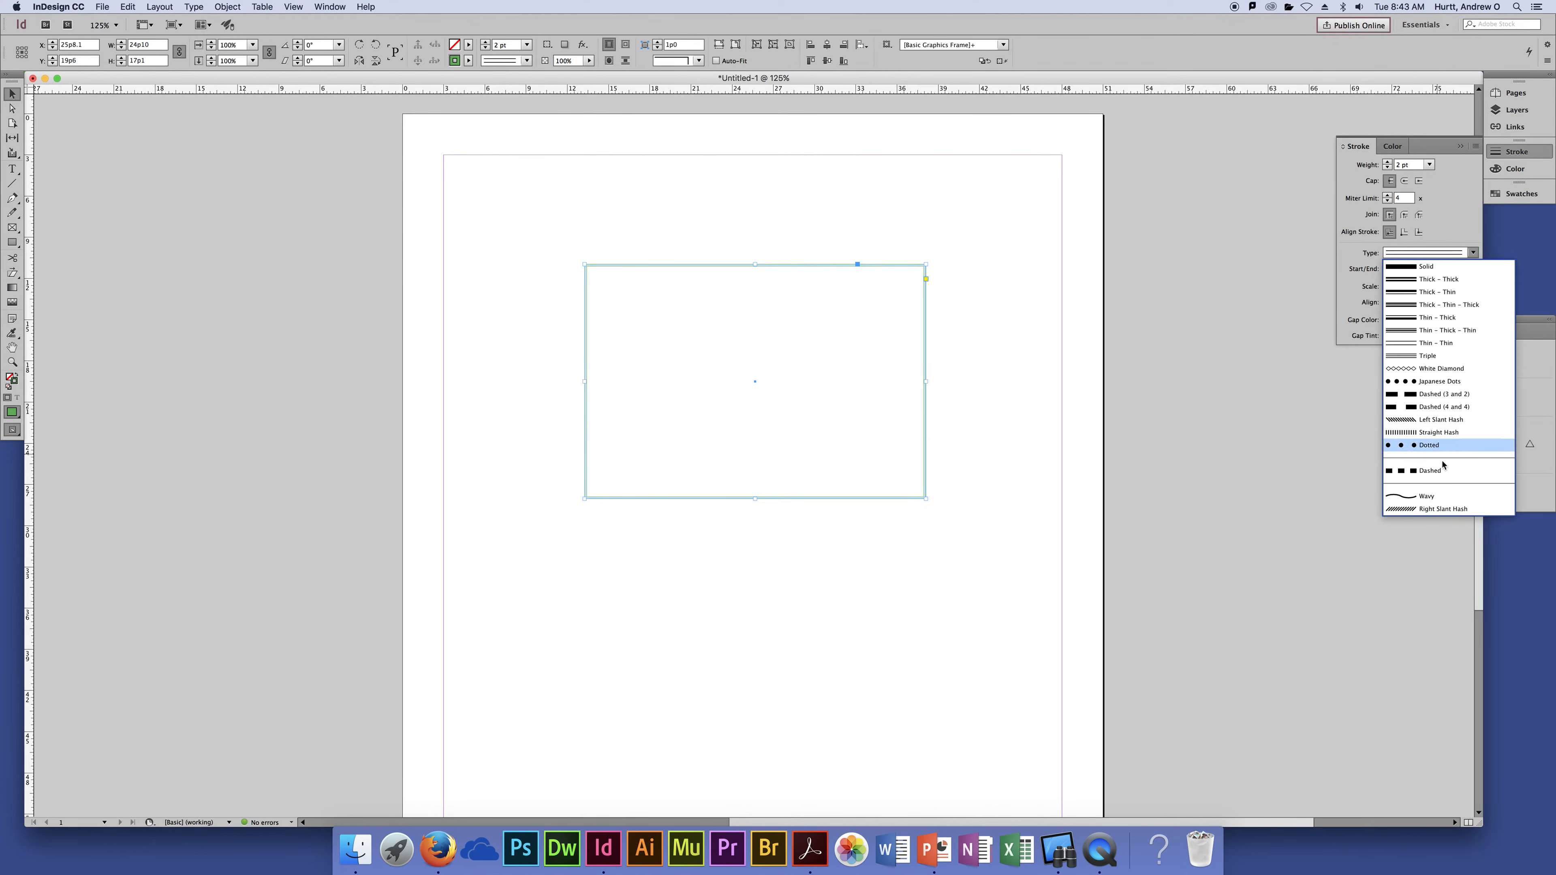
{"action": "left_click", "coordinate": [1441, 434]}
{"action": "left_click", "coordinate": [1473, 252]}
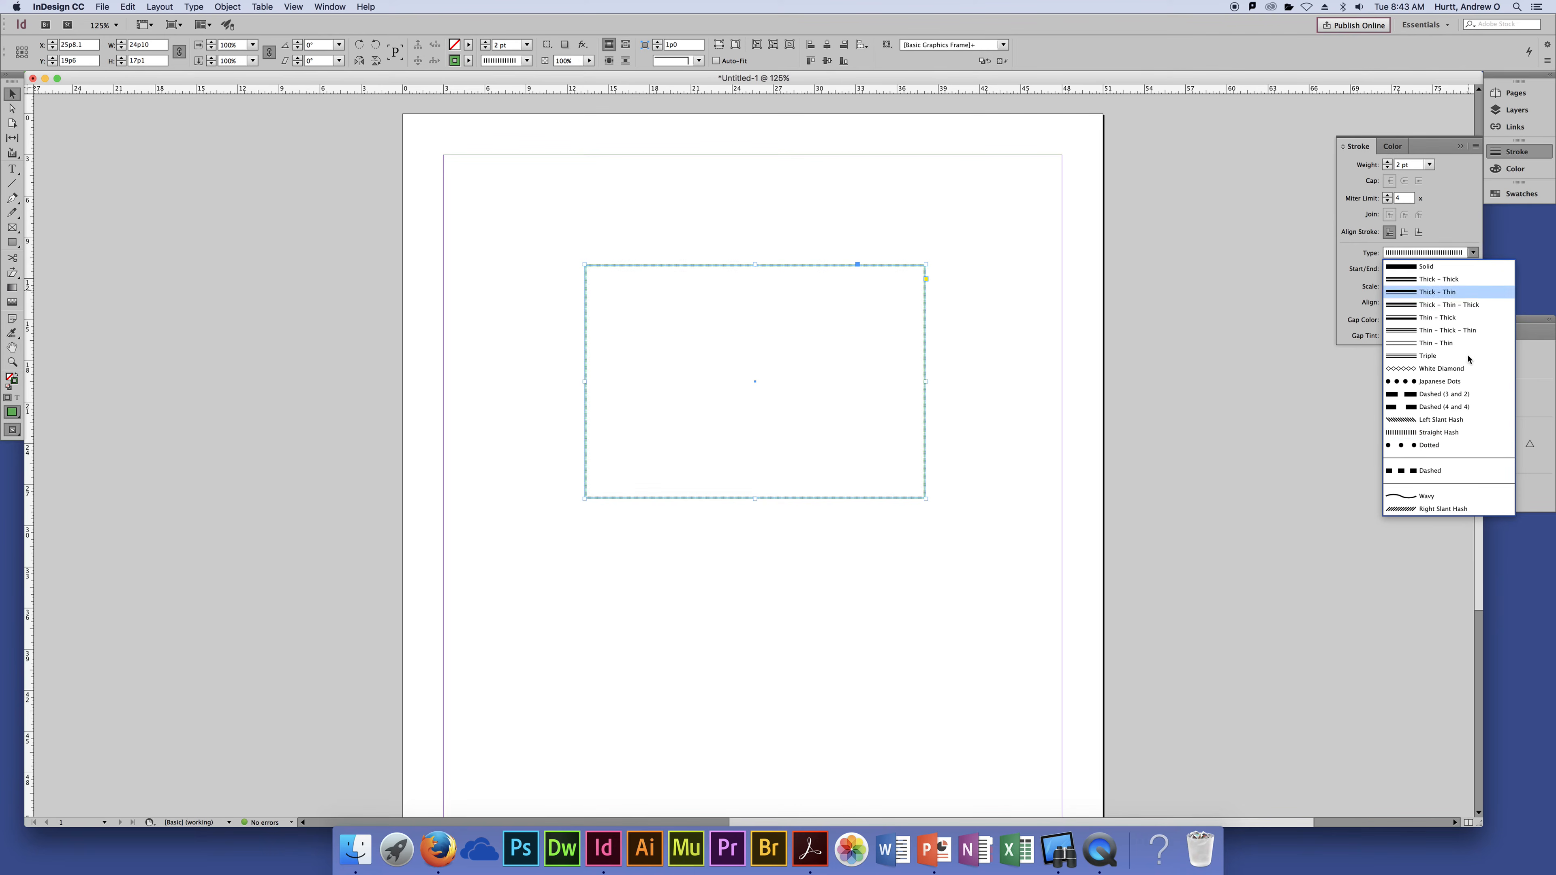
{"action": "left_click", "coordinate": [1440, 445]}
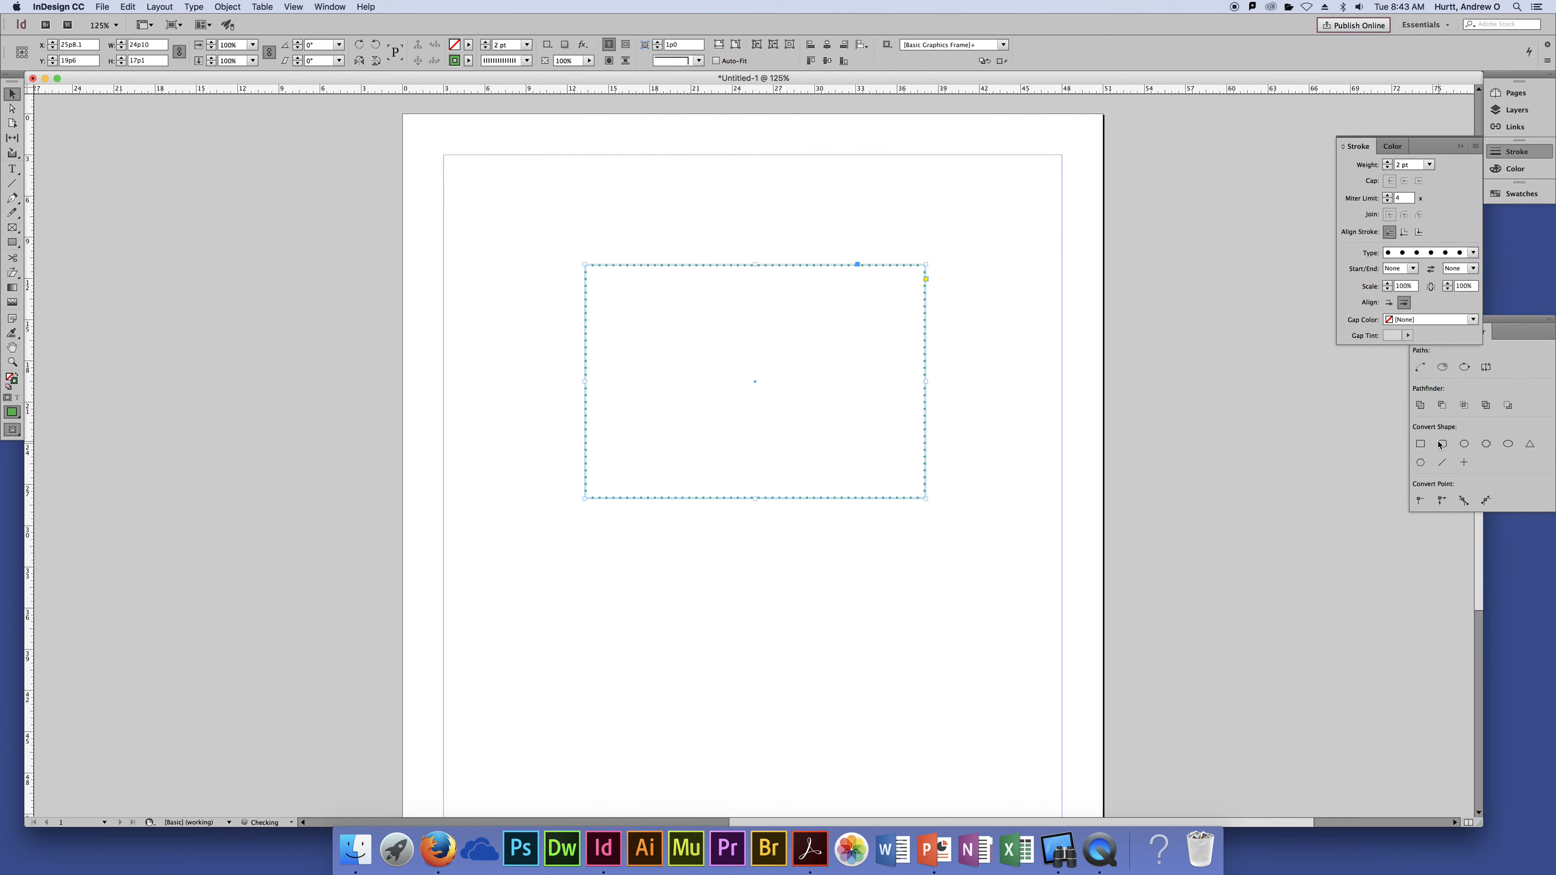
Switch the rectangle's stroke type to Dashed and back to Solid
{"action": "left_click", "coordinate": [1475, 254]}
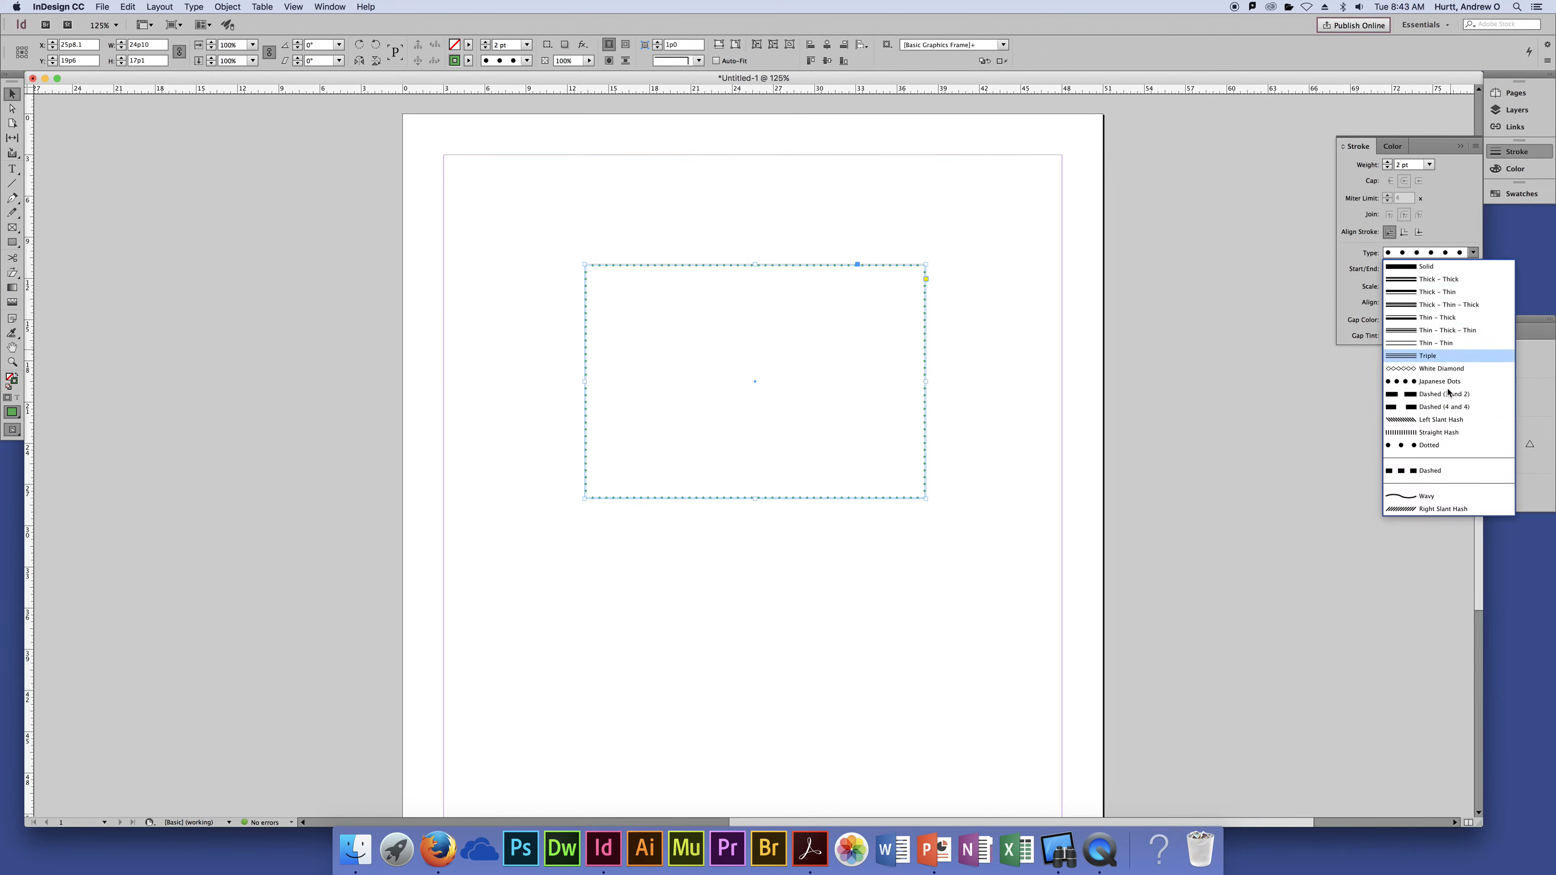
{"action": "left_click", "coordinate": [1430, 475]}
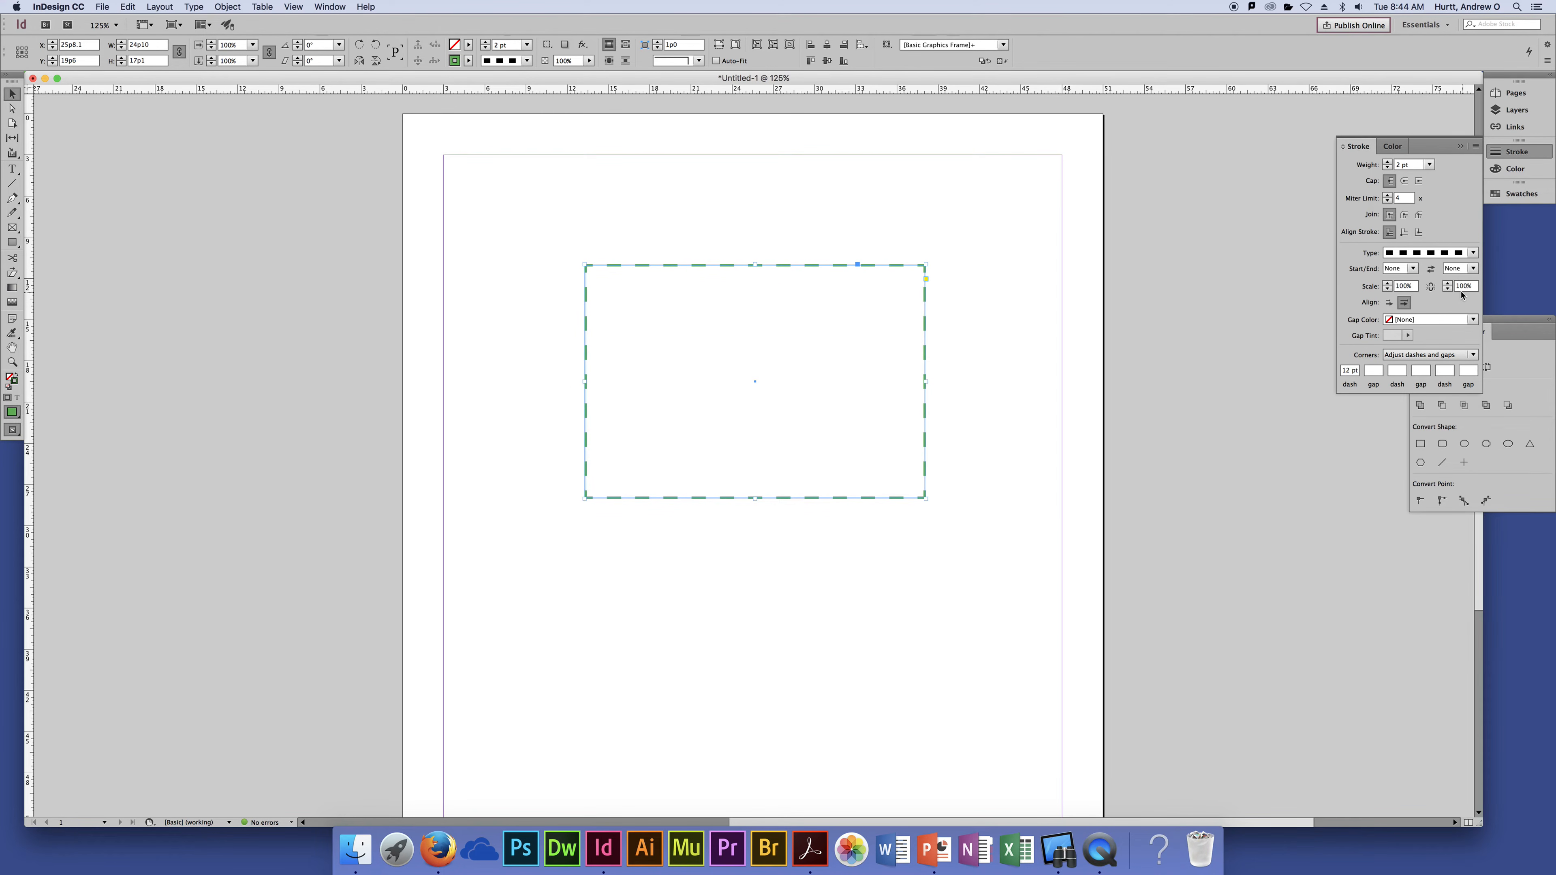
{"action": "left_click", "coordinate": [1473, 252]}
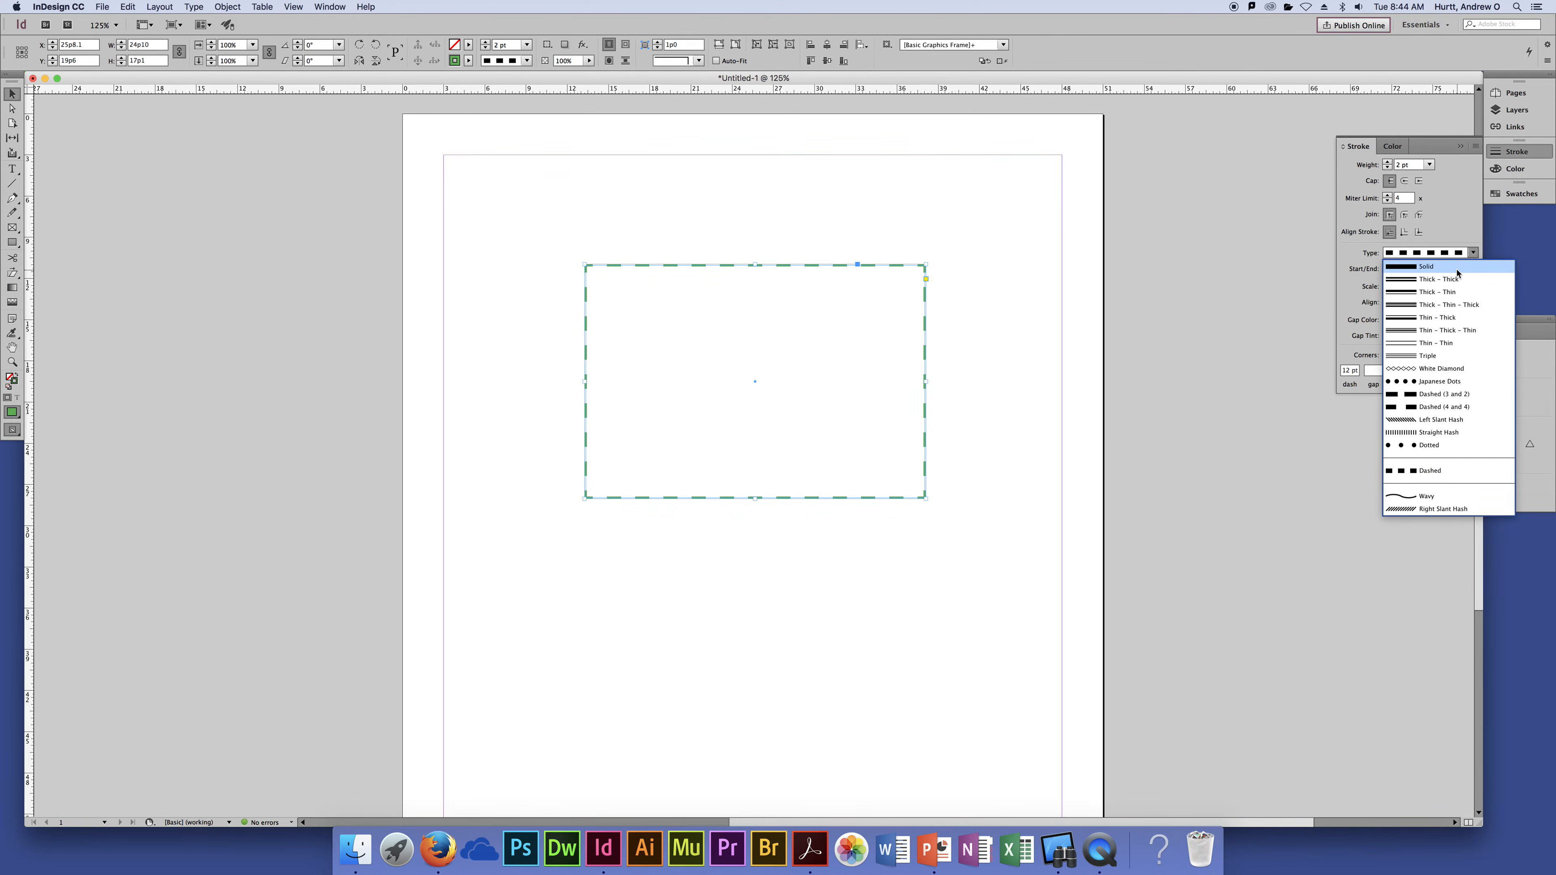
{"action": "left_click", "coordinate": [1458, 272]}
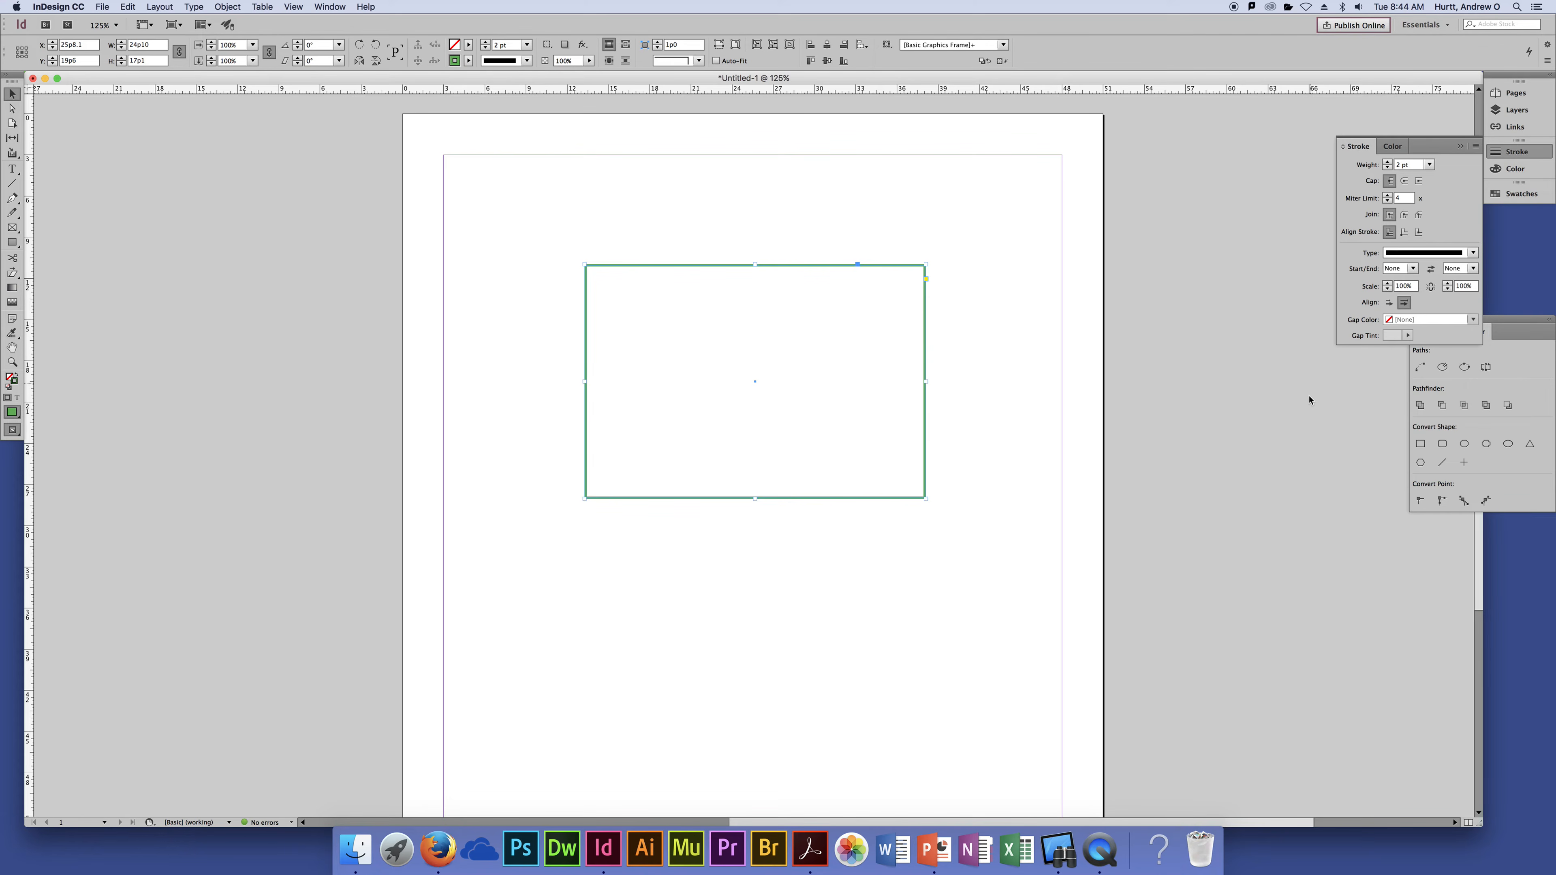
Apply the adjustable Dashed stroke type to the rectangle and deselect it
{"action": "left_click", "coordinate": [1473, 252]}
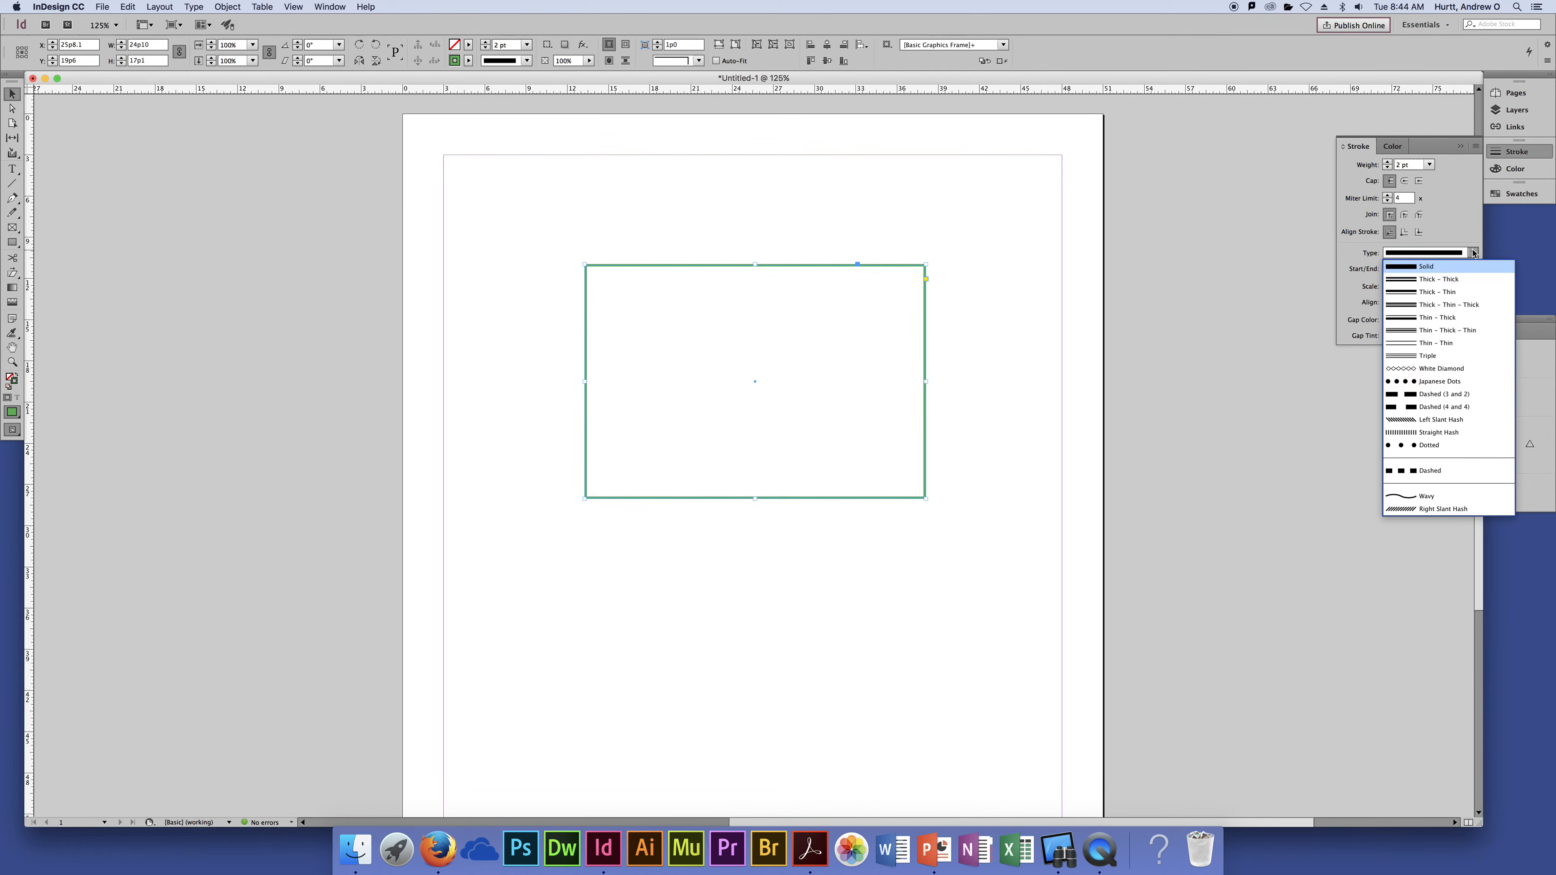
{"action": "left_click", "coordinate": [1449, 473]}
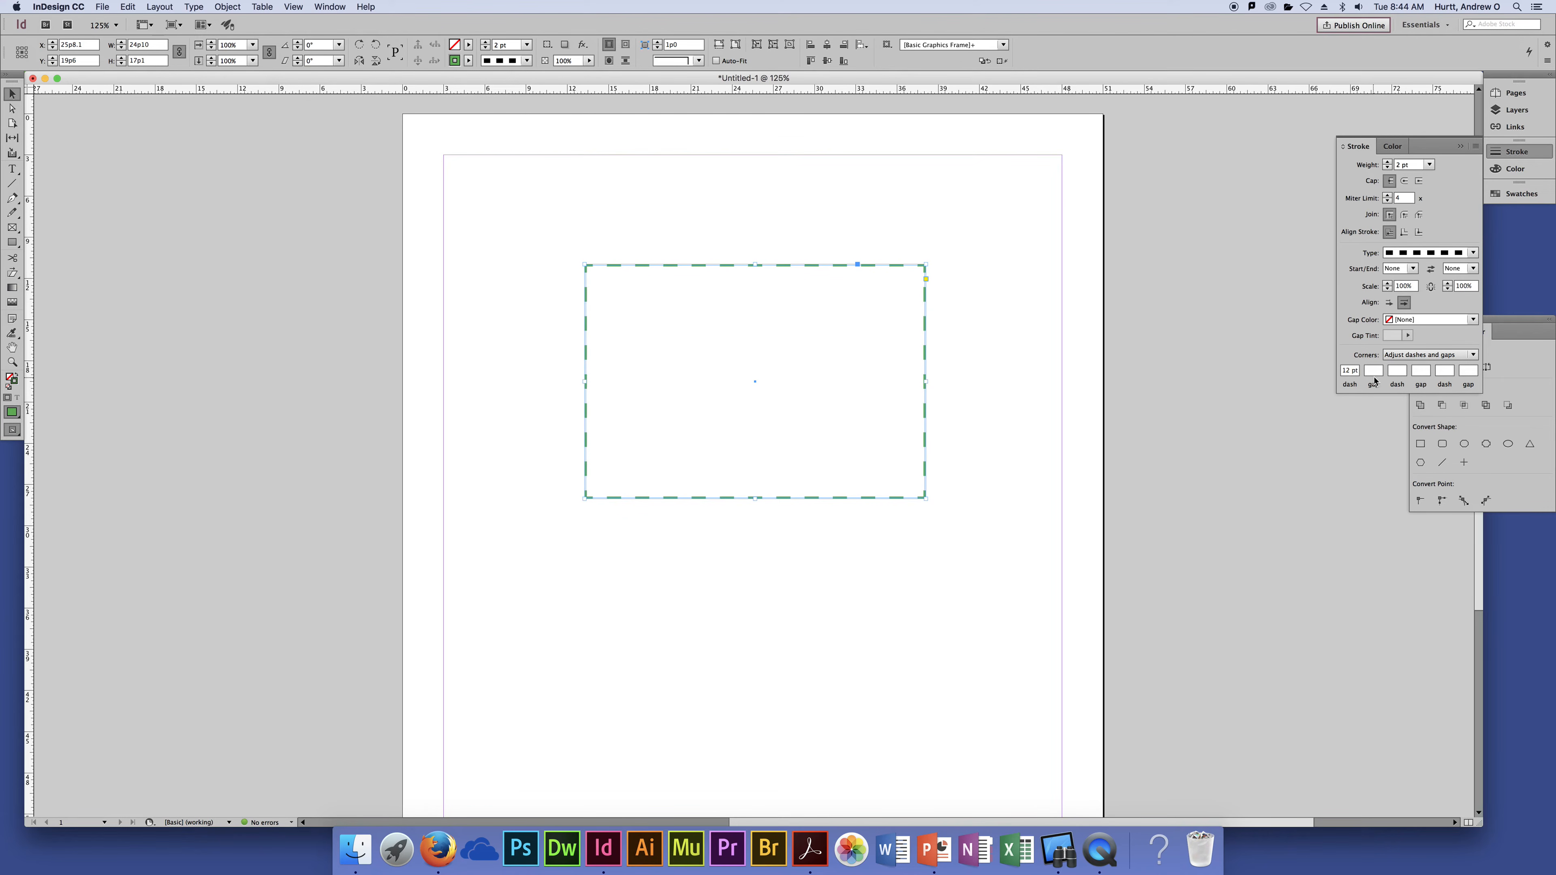
{"action": "left_click", "coordinate": [967, 262]}
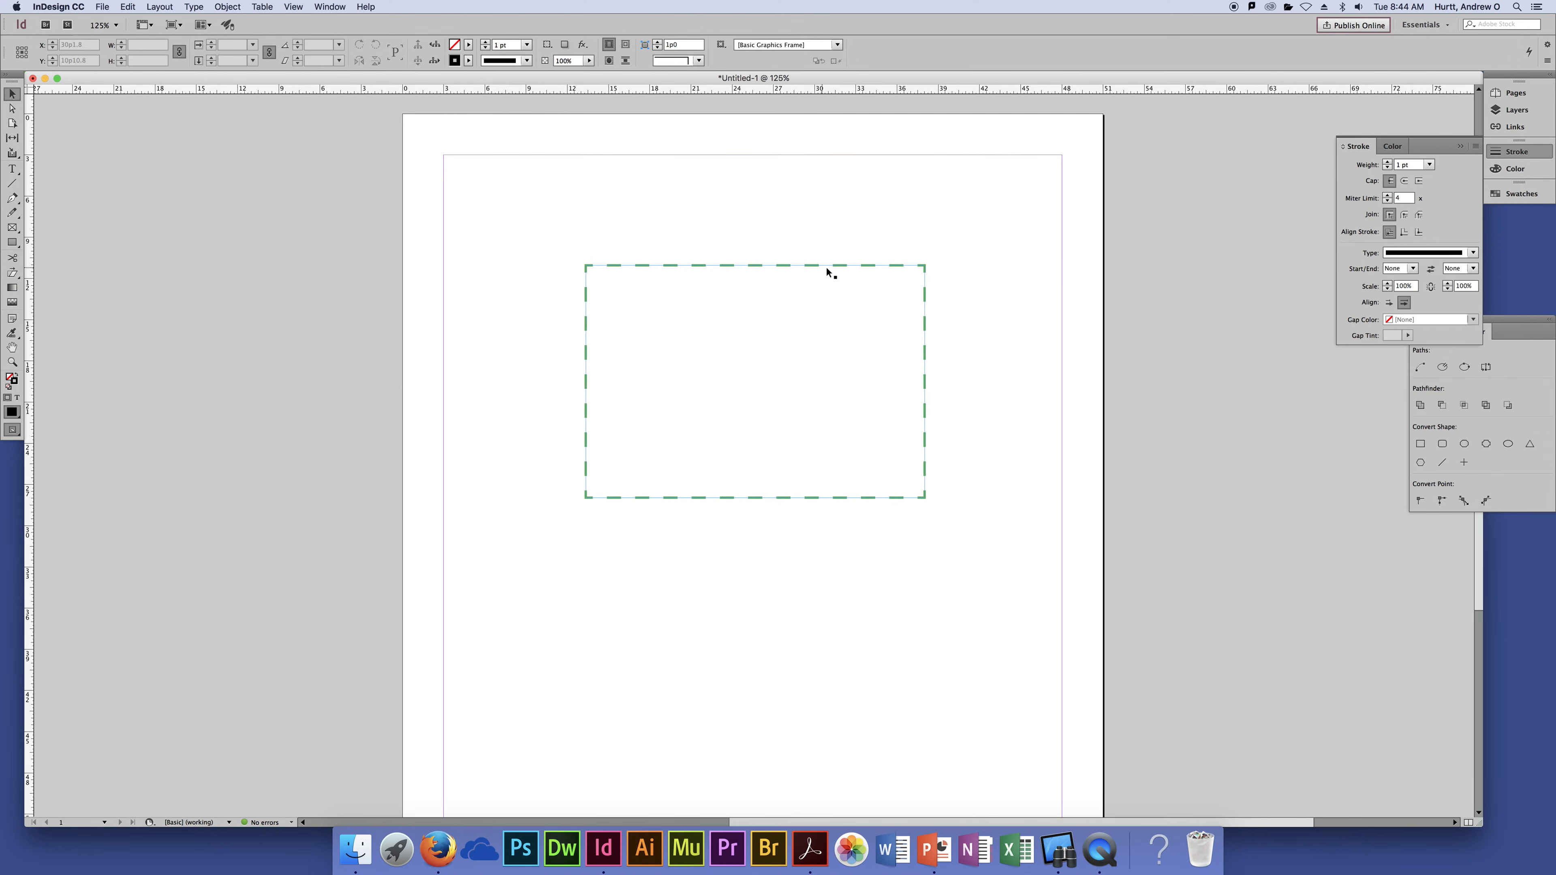
Set the first dash and first gap of the rectangle's dashed stroke to 6 pt each
{"action": "left_click_drag", "start_coordinate": [953, 243], "coordinate": [851, 340]}
{"action": "left_click", "coordinate": [1349, 373]}
{"action": "type", "text": "6"}
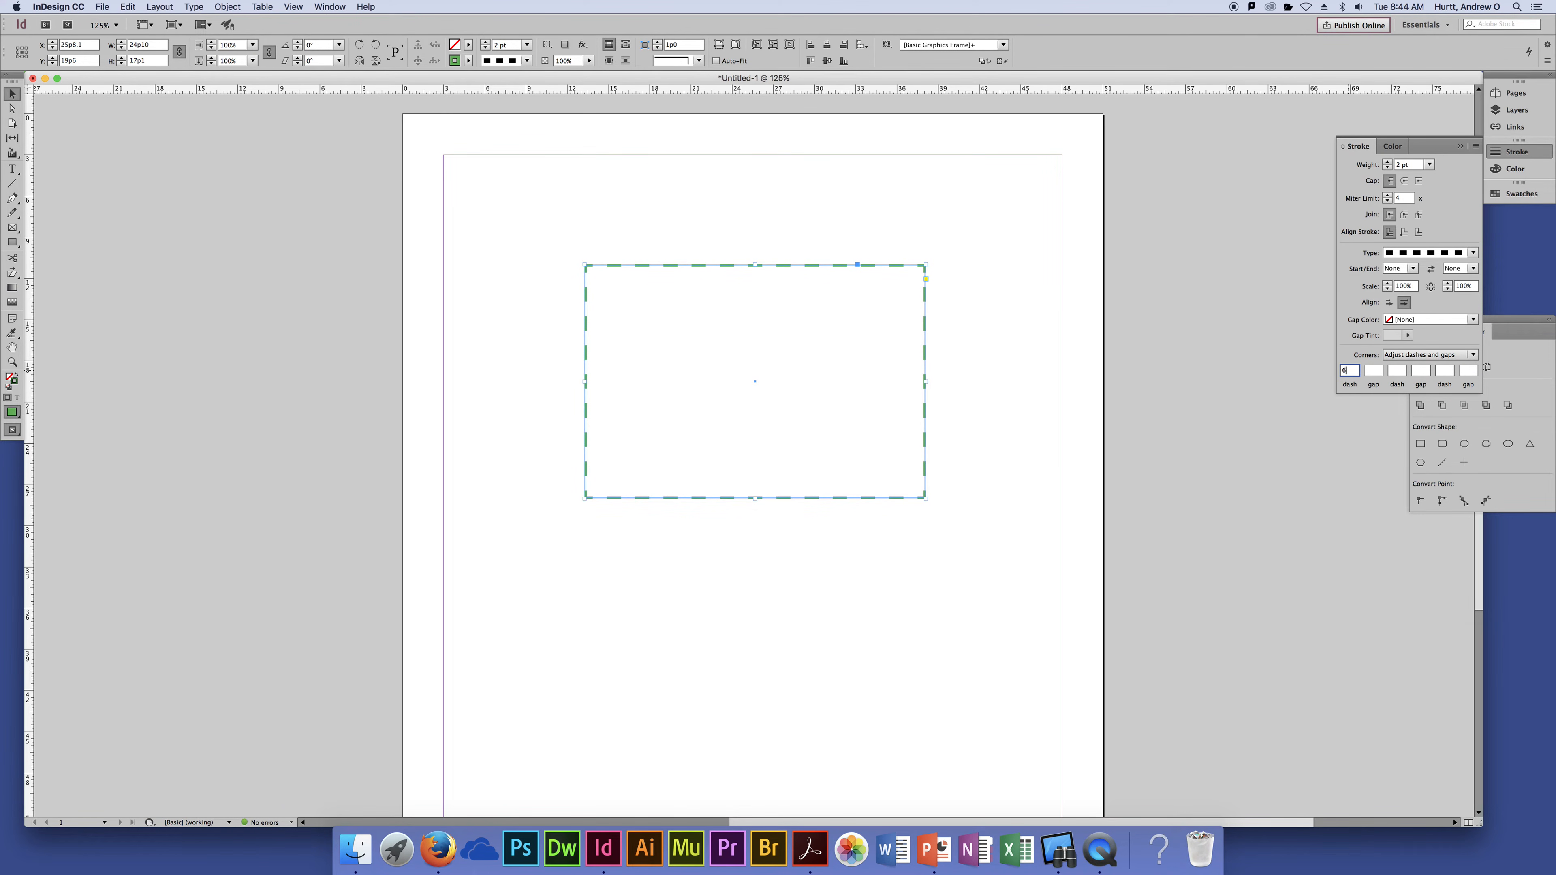
{"action": "left_click", "coordinate": [1372, 372]}
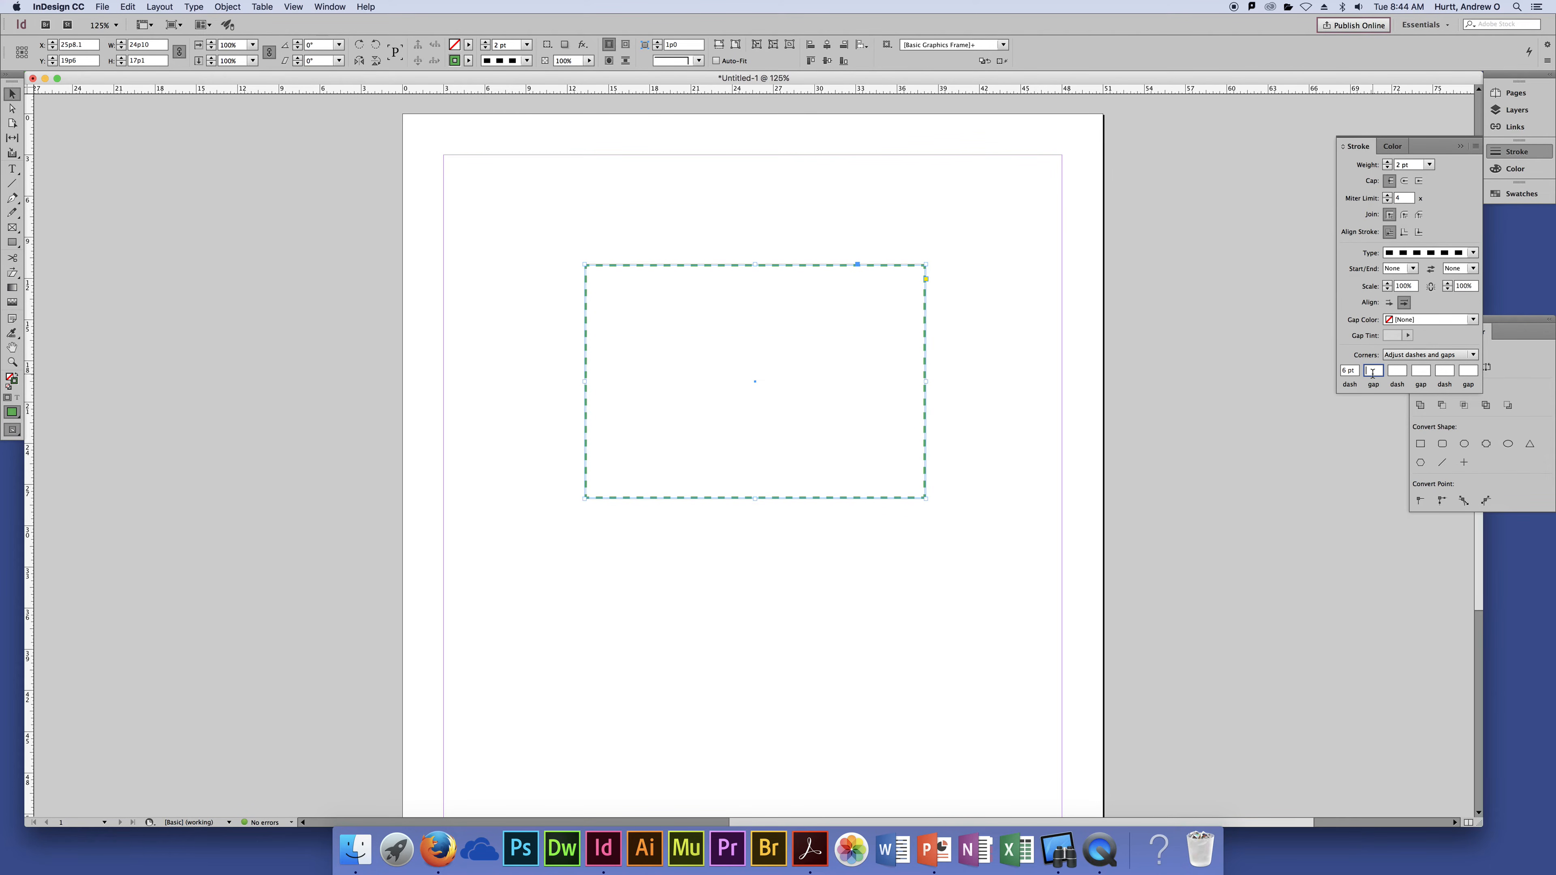
{"action": "type", "text": "6"}
{"action": "key", "text": "Tab"}
Set the second dash and second gap of the dashed stroke to 12 pt each
{"action": "type", "text": "12"}
{"action": "key", "text": "Tab"}
{"action": "type", "text": "12"}
{"action": "key", "text": "Tab"}
Set the third dash and third gap of the dashed stroke to 6 pt each, and deselect the rectangle
{"action": "type", "text": "6"}
{"action": "key", "text": "Tab"}
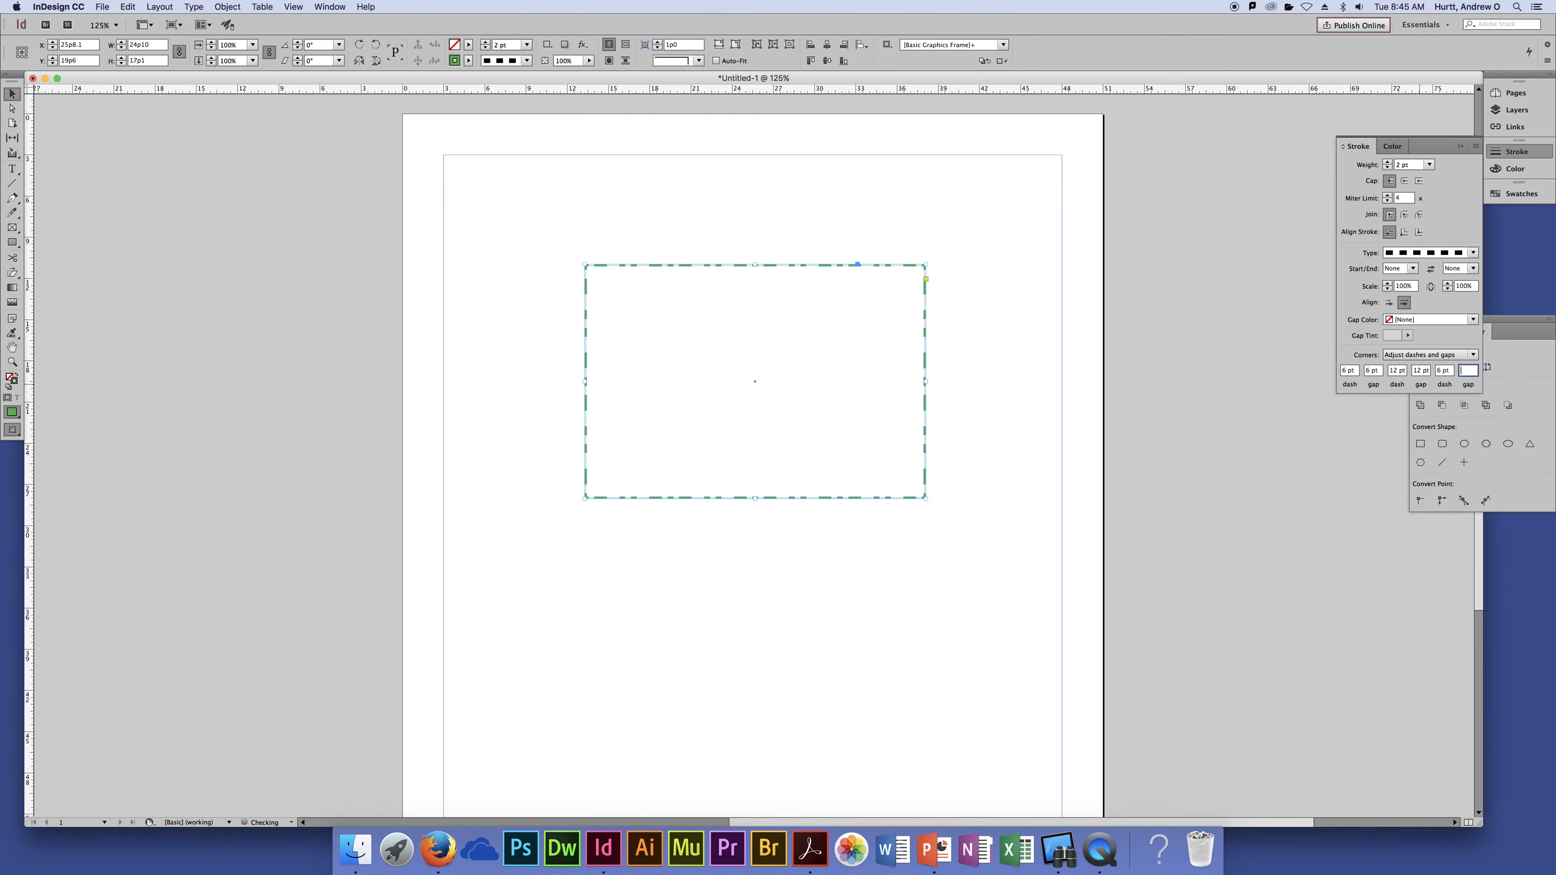
{"action": "type", "text": "6"}
{"action": "key", "text": "Tab"}
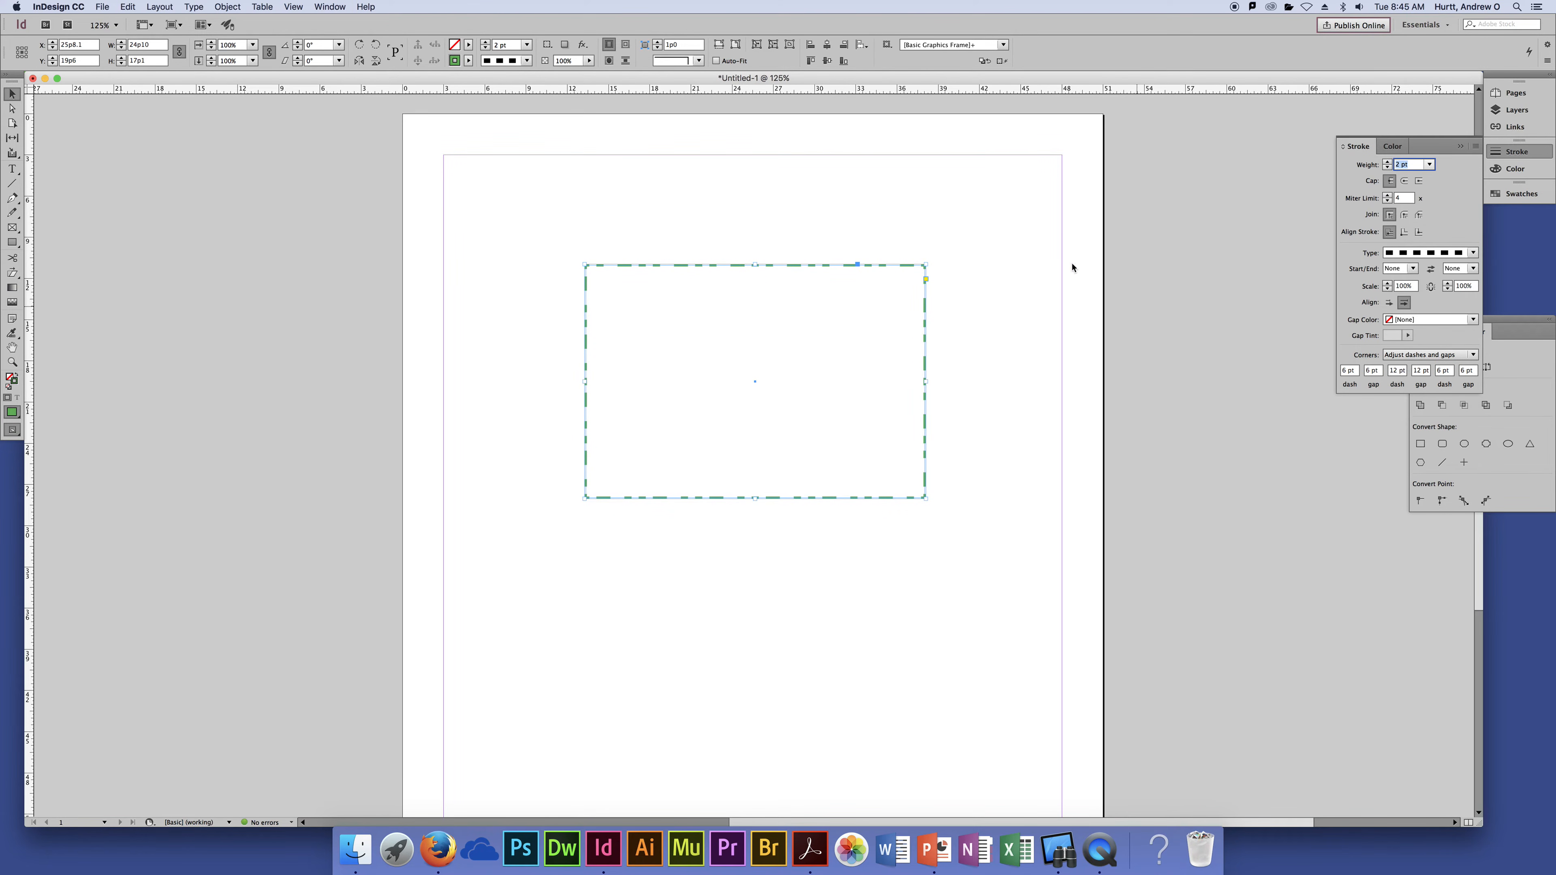
{"action": "left_click", "coordinate": [1014, 240]}
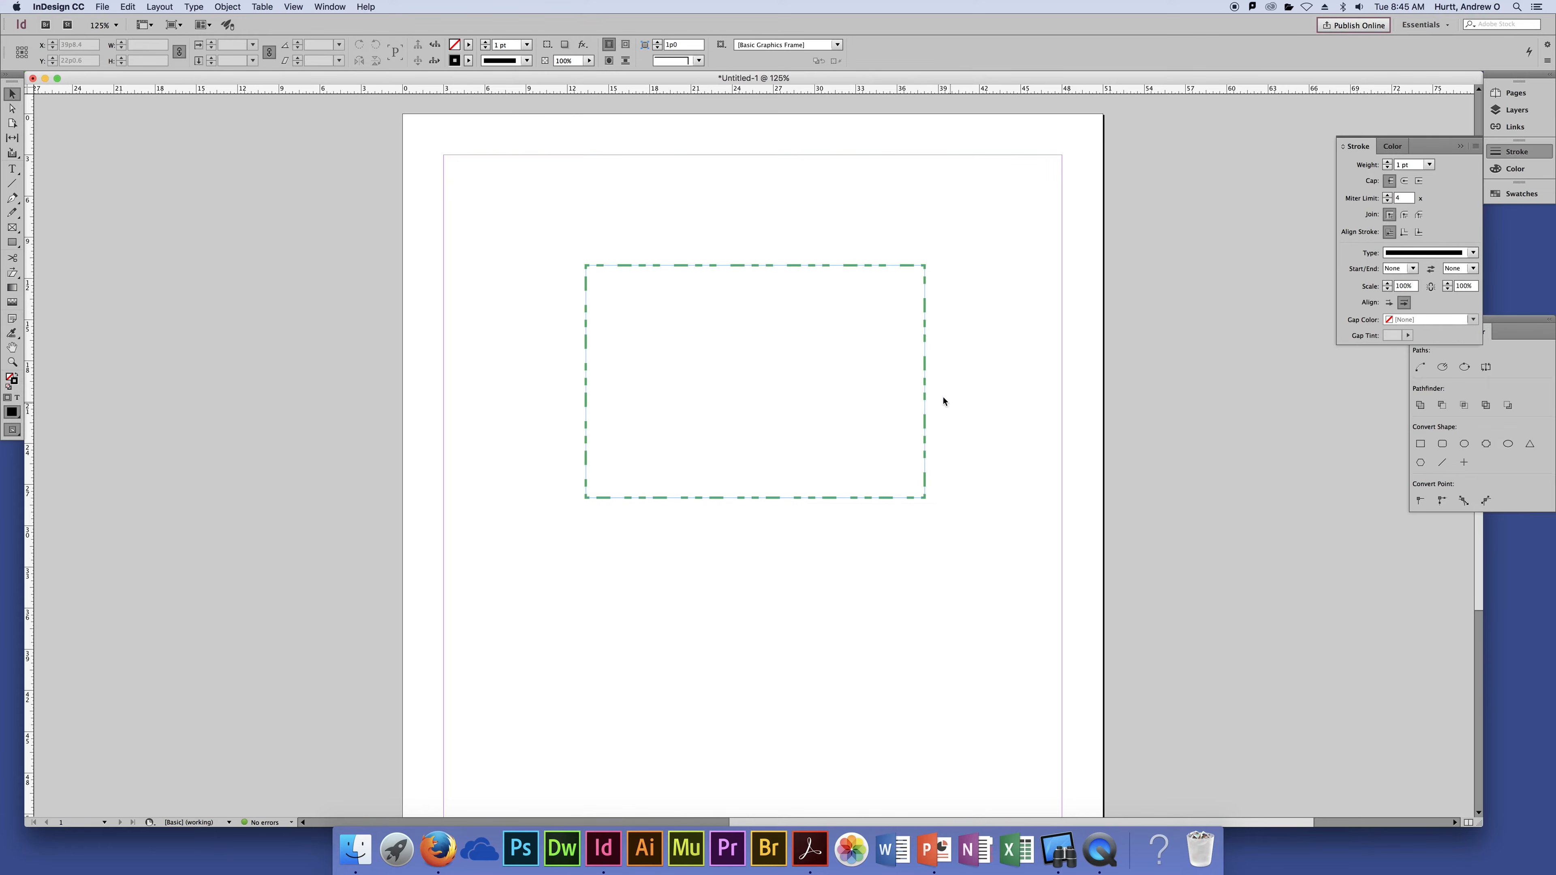
Clear the third dash and third gap values of the rectangle's dashed stroke, and deselect it
{"action": "left_click_drag", "start_coordinate": [1004, 233], "coordinate": [856, 325]}
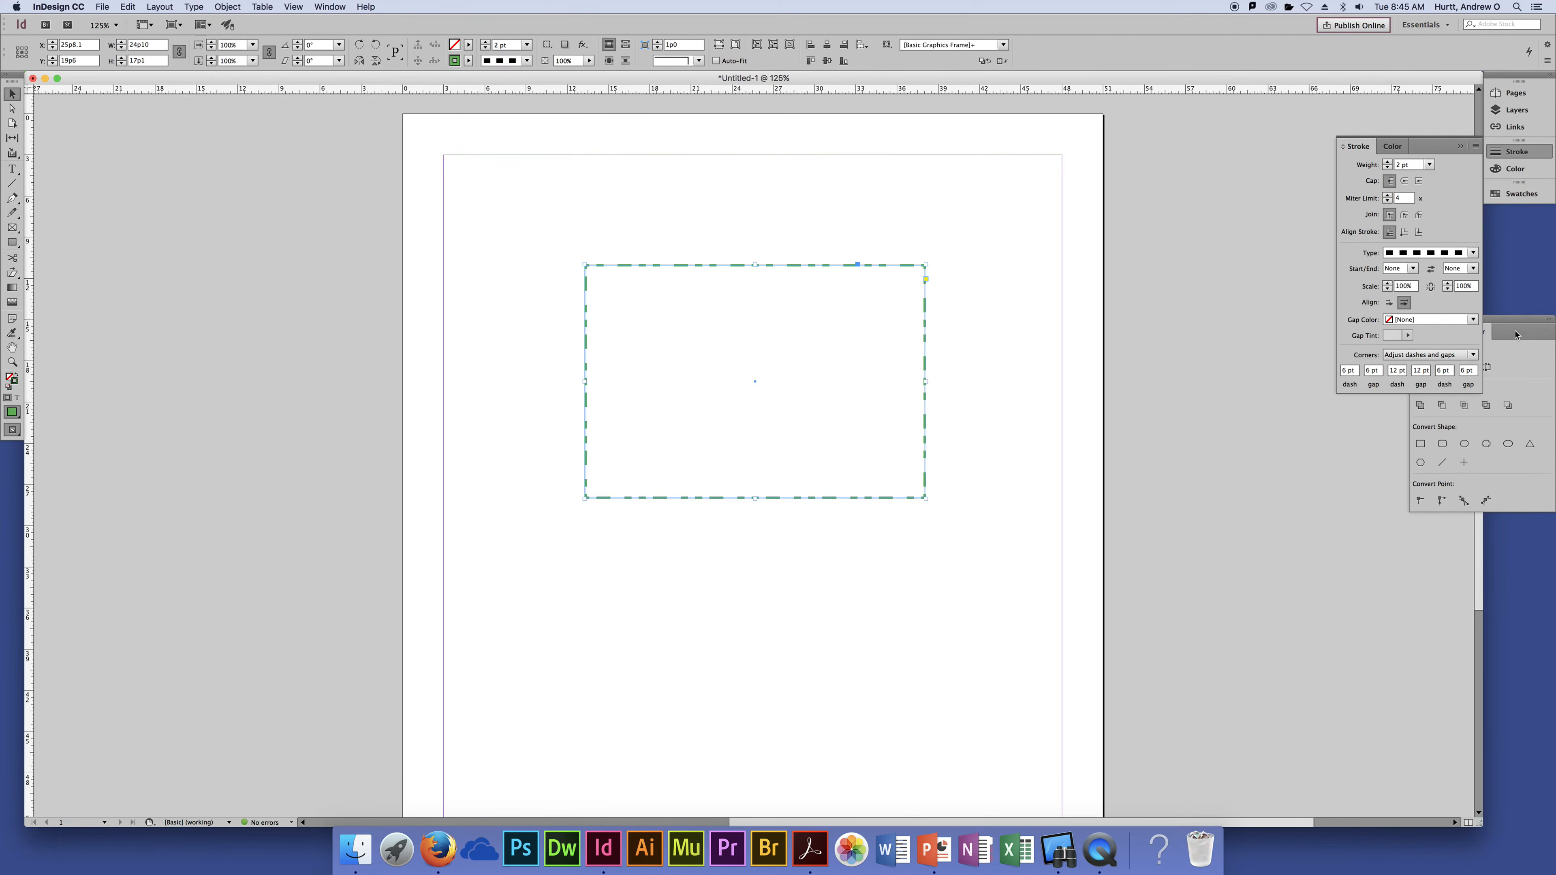
{"action": "left_click", "coordinate": [1443, 372]}
{"action": "key", "text": "BackSpace"}
{"action": "key", "text": "Tab"}
{"action": "key", "text": "BackSpace"}
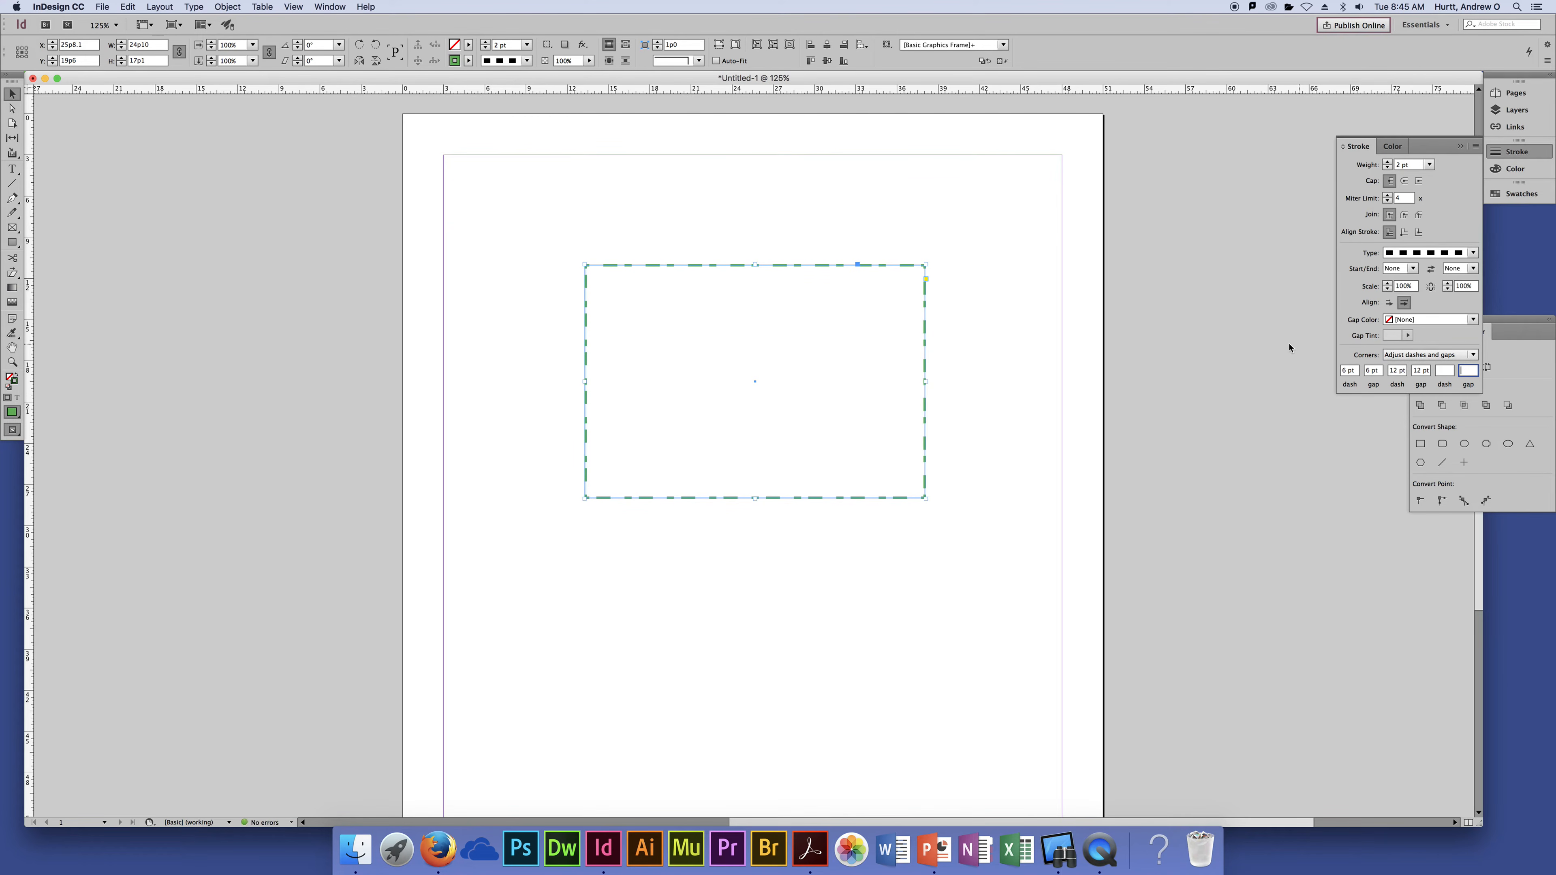
{"action": "left_click", "coordinate": [1129, 286]}
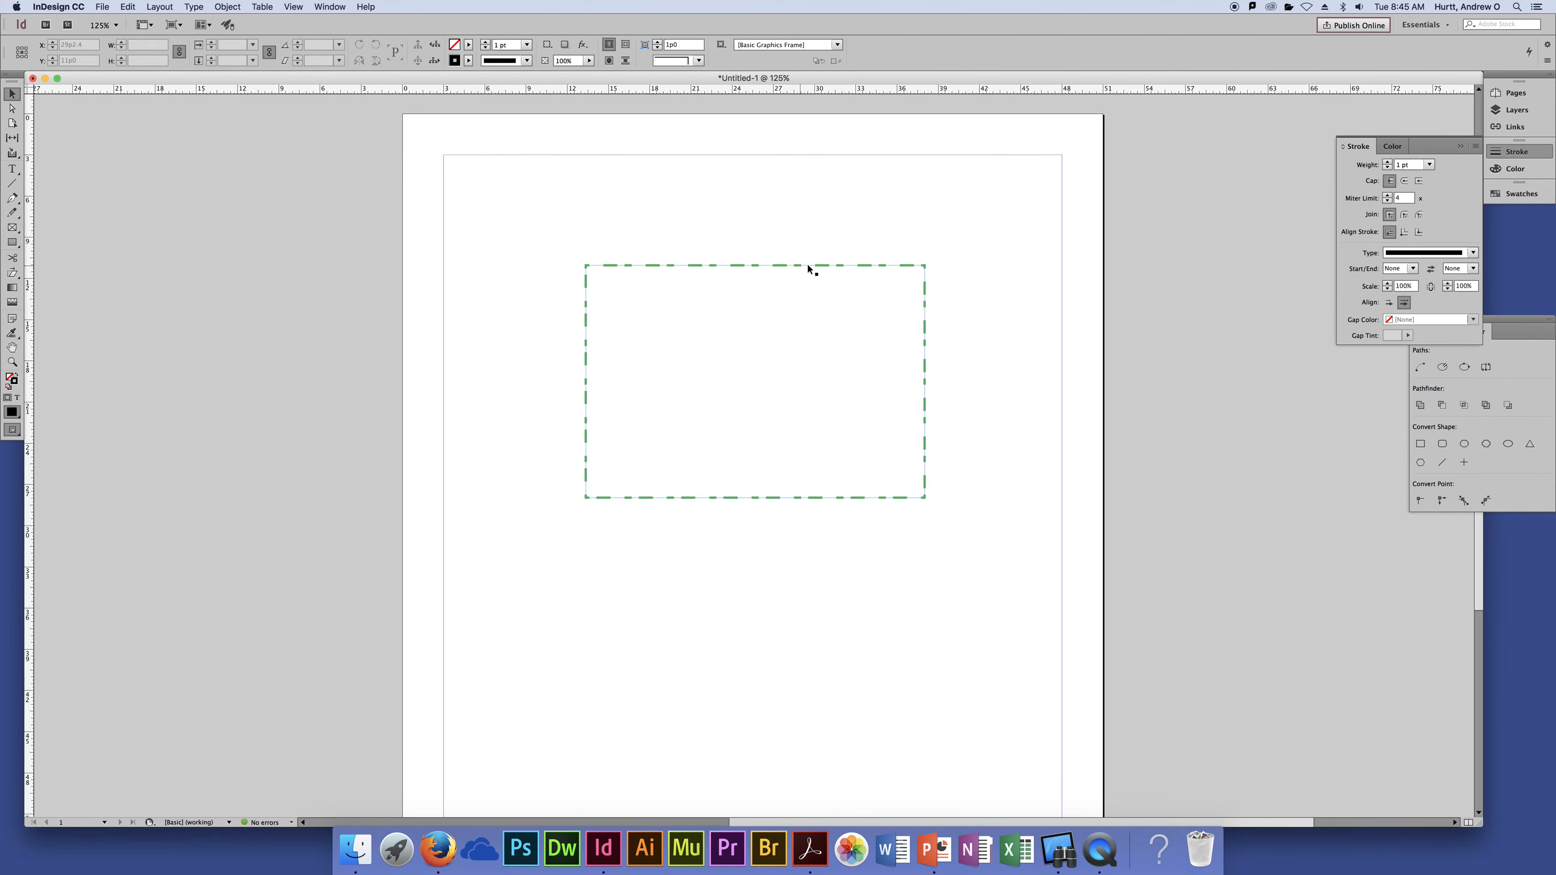
Set the first gap of the rectangle's dashed stroke to 12 pt and deselect it
{"action": "left_click", "coordinate": [923, 384]}
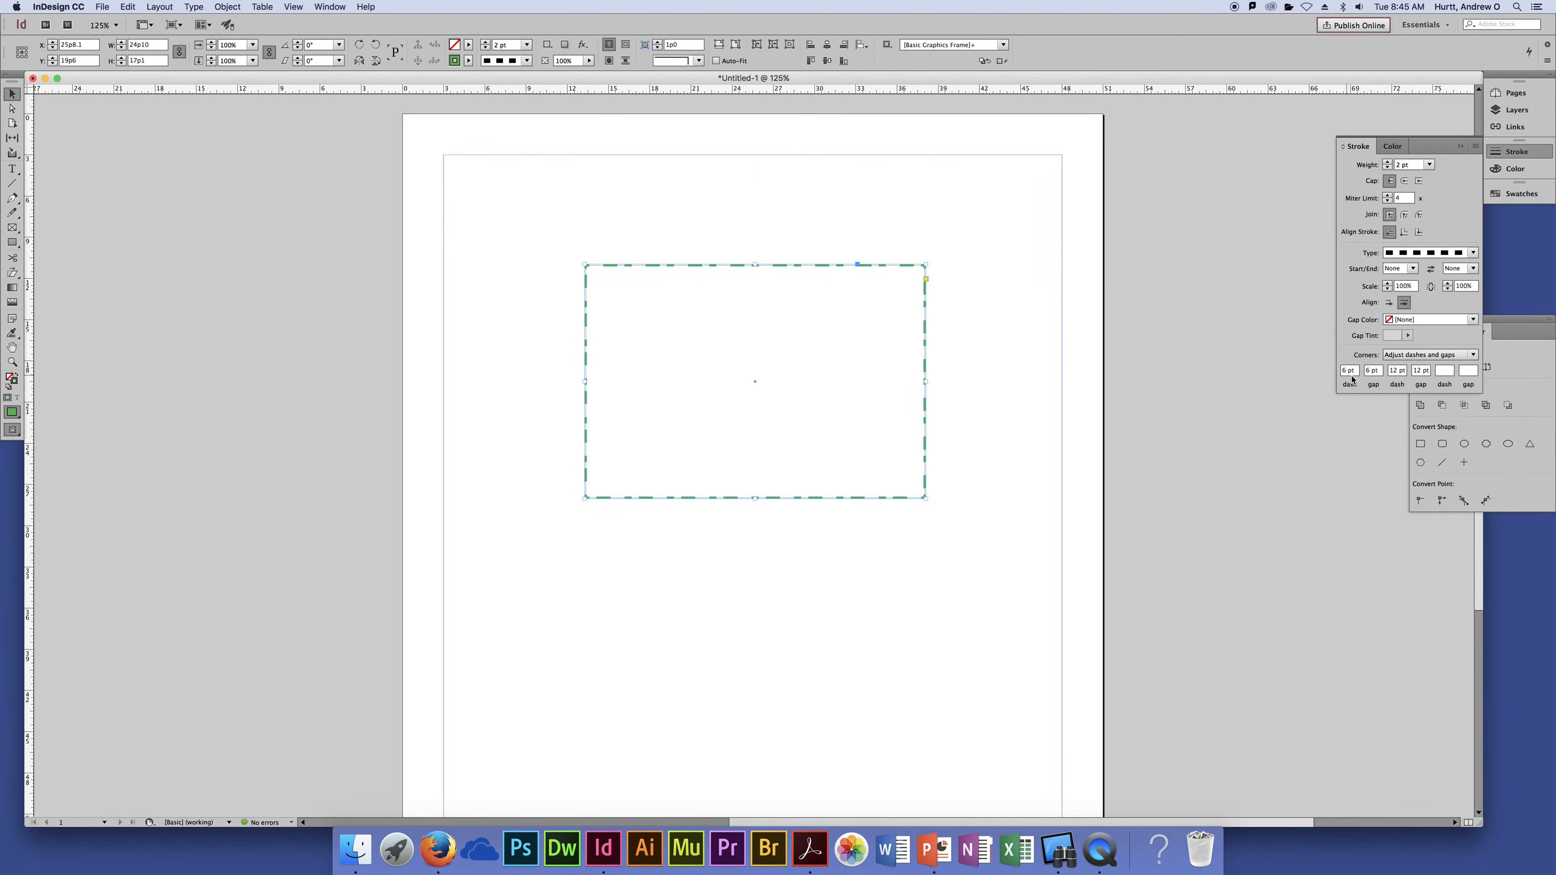
{"action": "left_click", "coordinate": [1365, 371]}
{"action": "type", "text": "12"}
{"action": "key", "text": "Tab"}
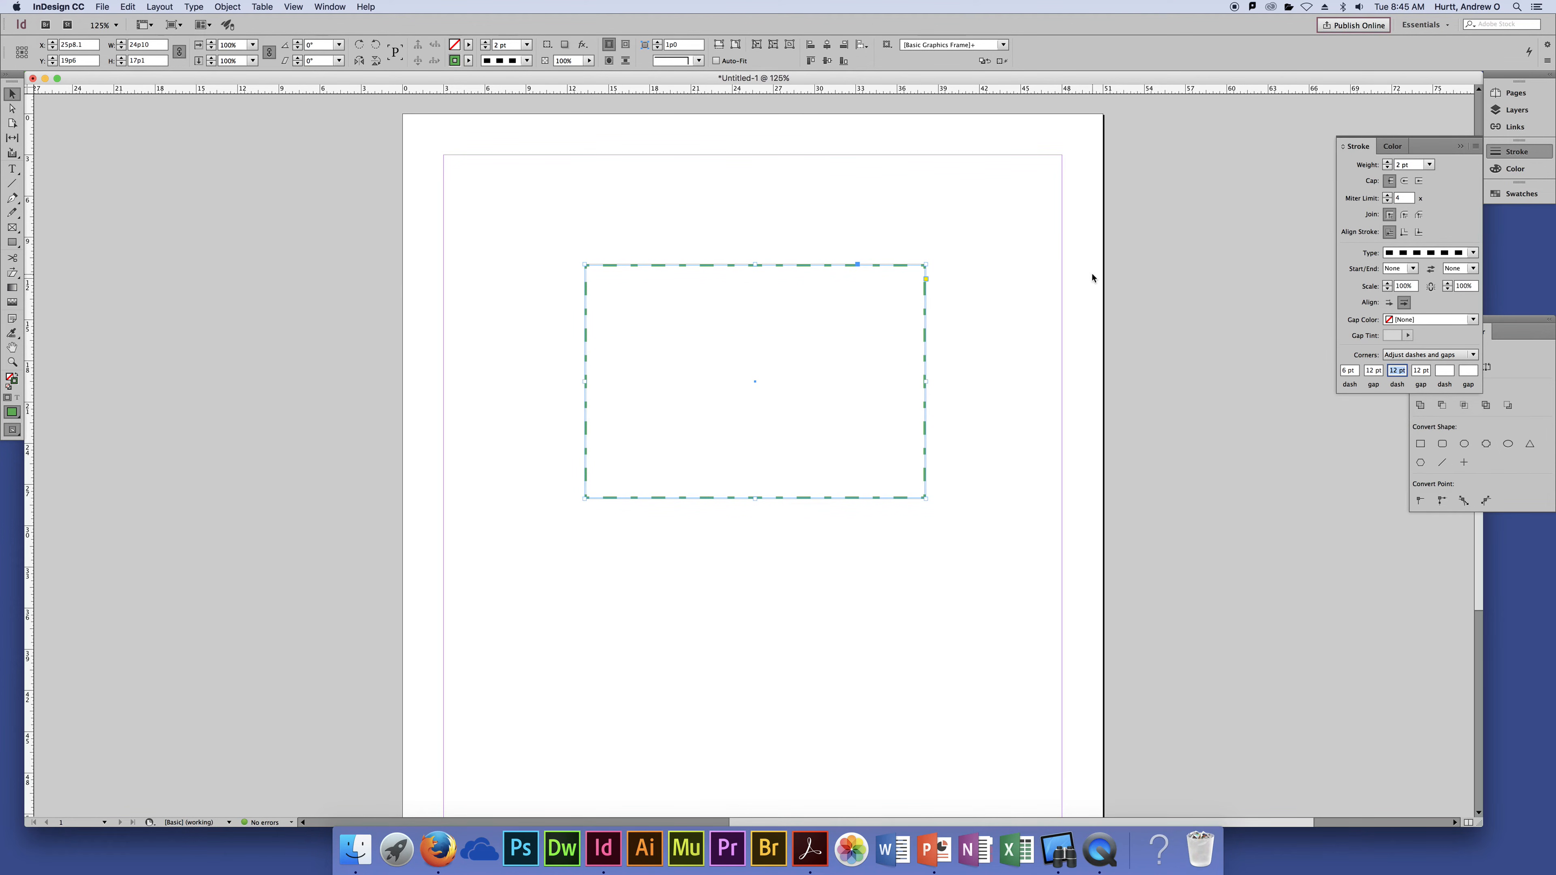
{"action": "left_click", "coordinate": [1012, 309]}
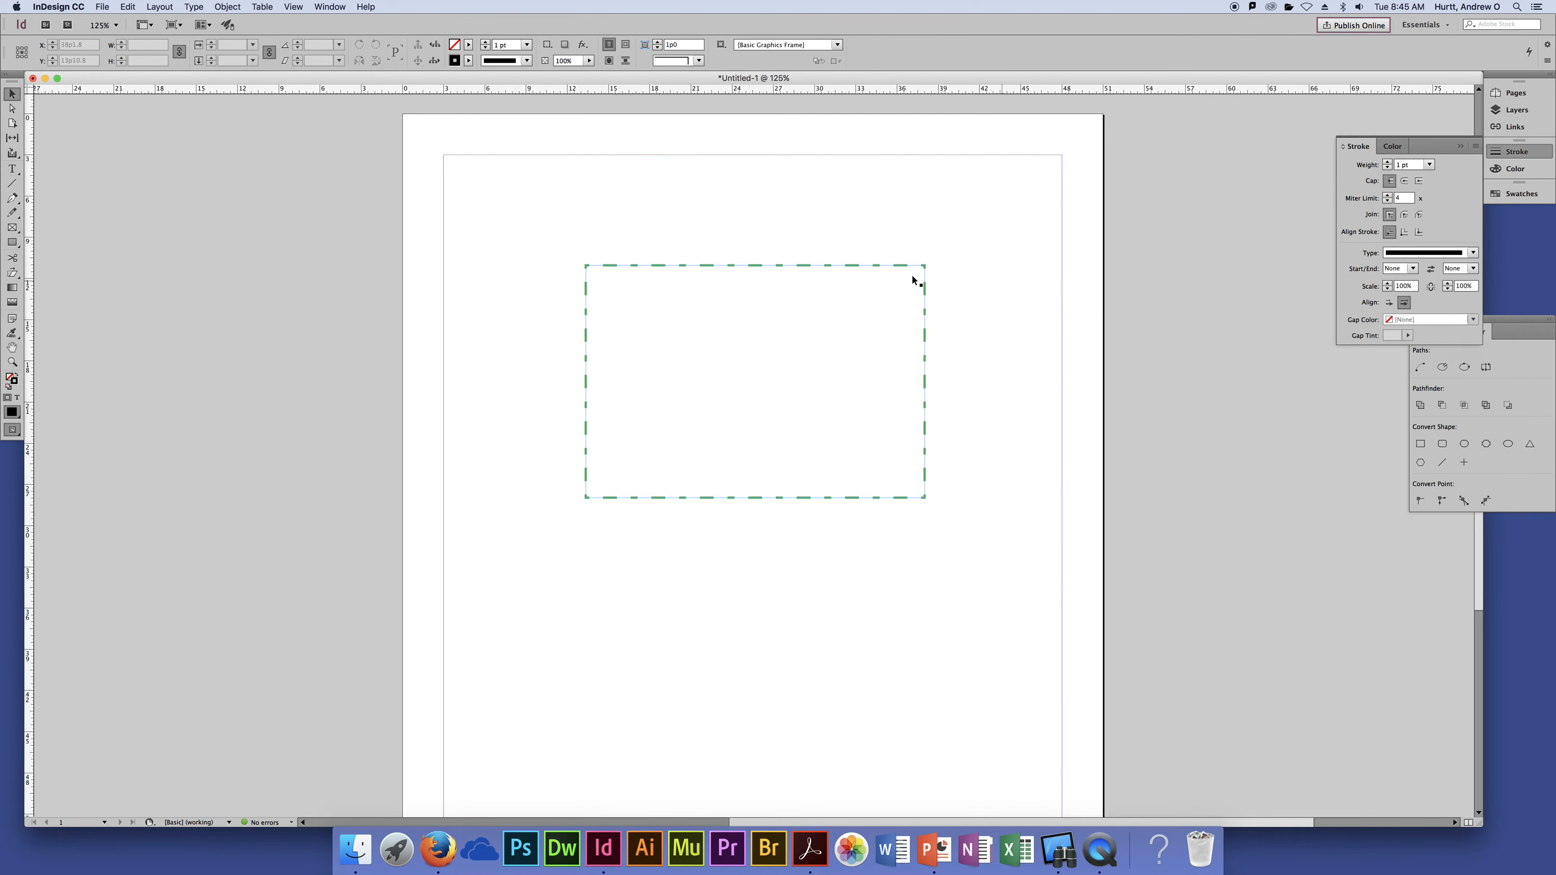
Set the rectangle's dashed stroke to a 6 pt first gap, 3 pt second dash and 6 pt second gap, and deselect it
{"action": "left_click_drag", "start_coordinate": [1022, 248], "coordinate": [880, 338]}
{"action": "double_click", "coordinate": [1370, 373]}
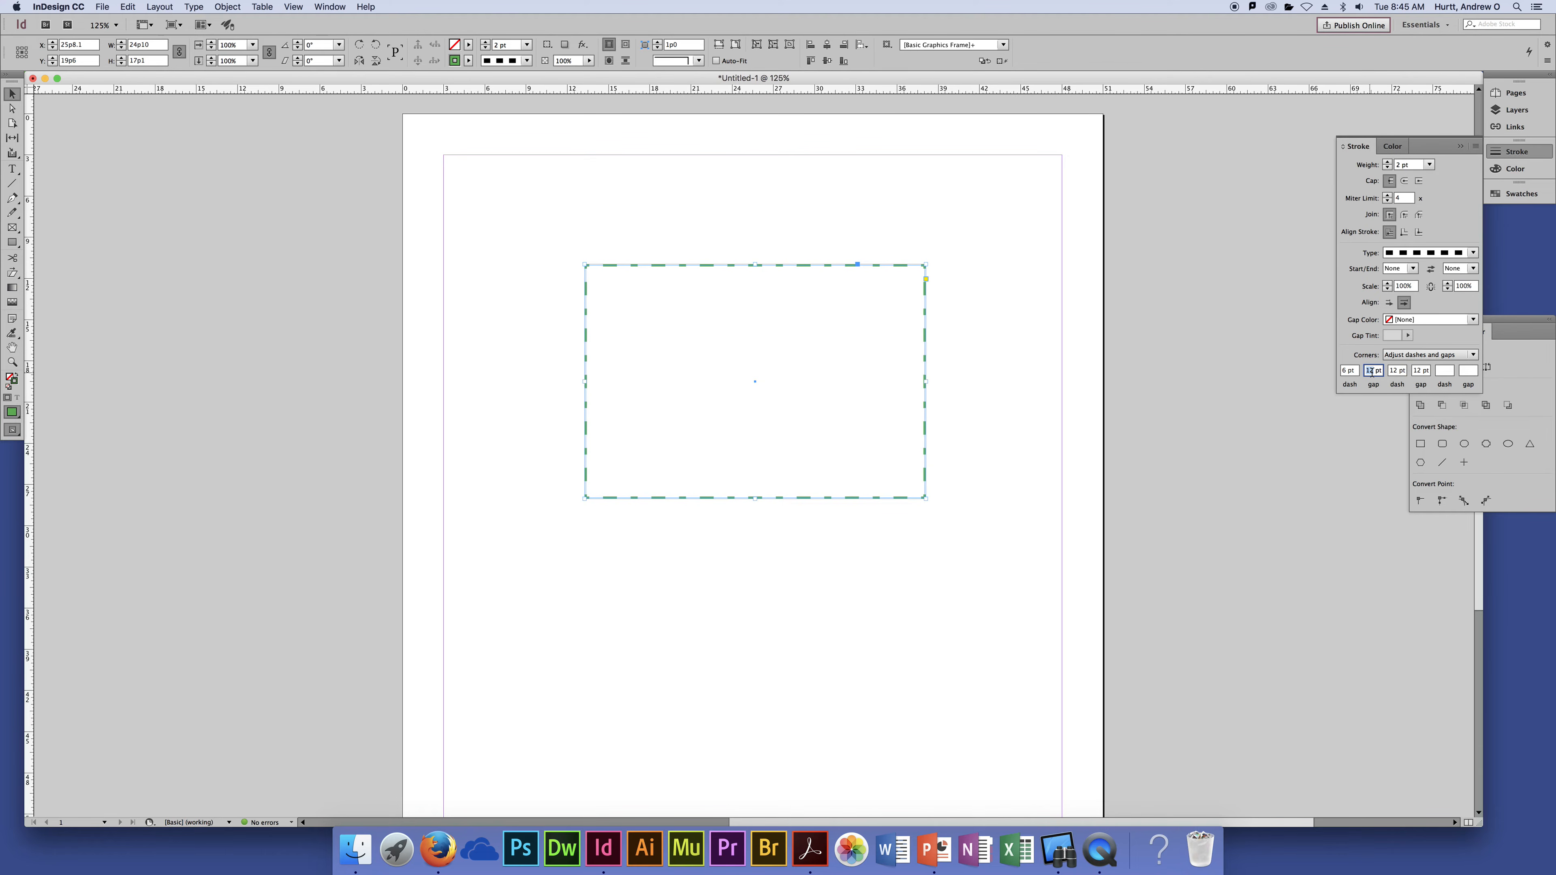
{"action": "type", "text": "6"}
{"action": "key", "text": "Tab"}
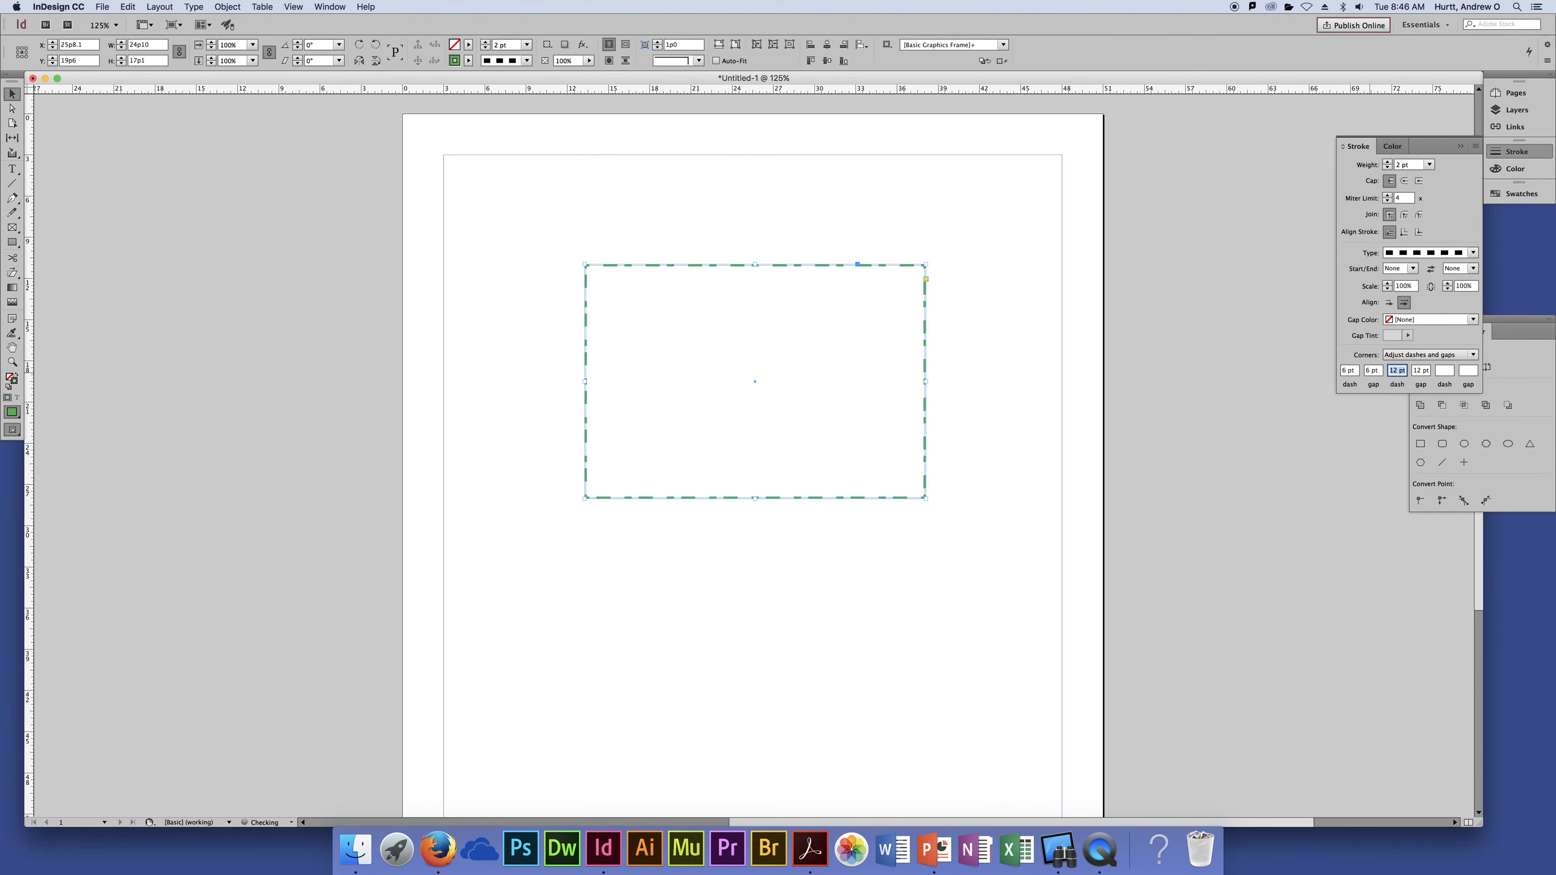
{"action": "type", "text": "3"}
{"action": "key", "text": "Tab"}
{"action": "type", "text": "6"}
{"action": "key", "text": "Tab"}
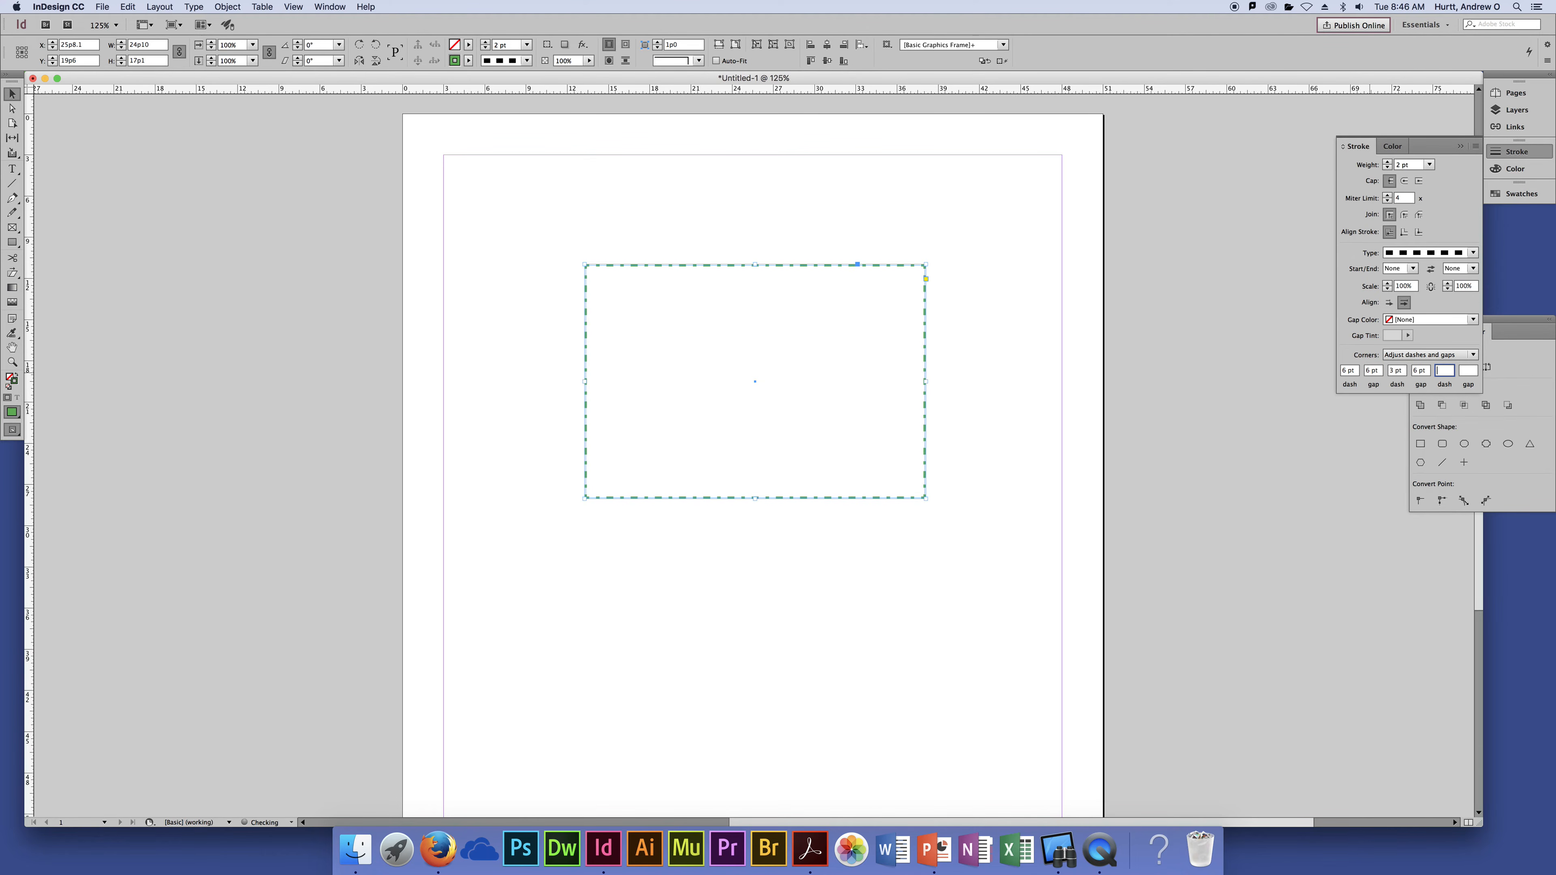
{"action": "left_click", "coordinate": [962, 245]}
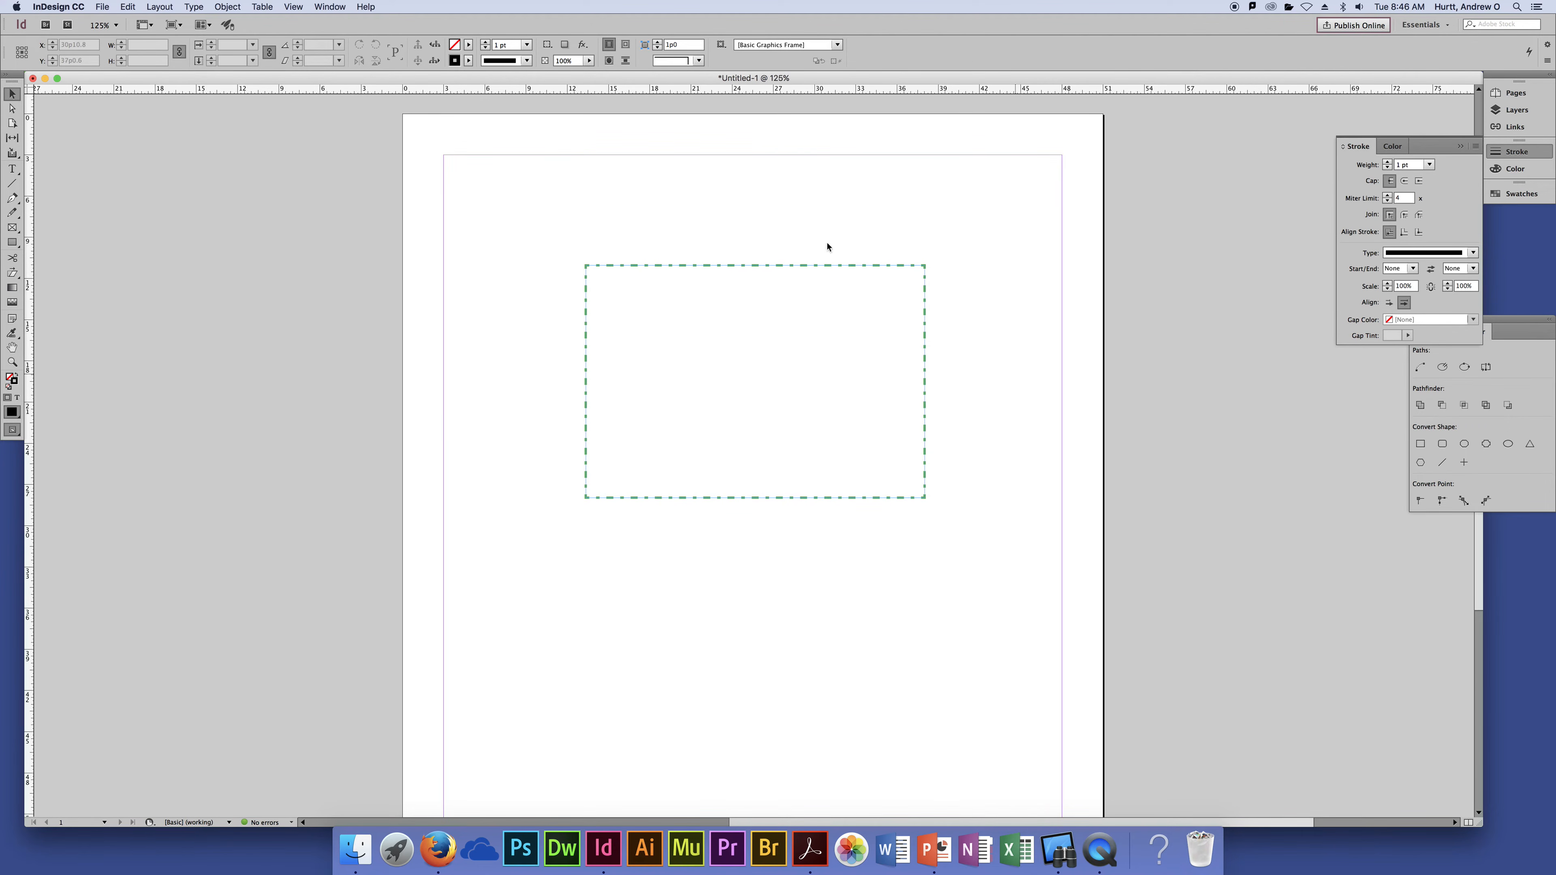
Change the rectangle's stroke type to Solid
{"action": "left_click_drag", "start_coordinate": [961, 230], "coordinate": [885, 341]}
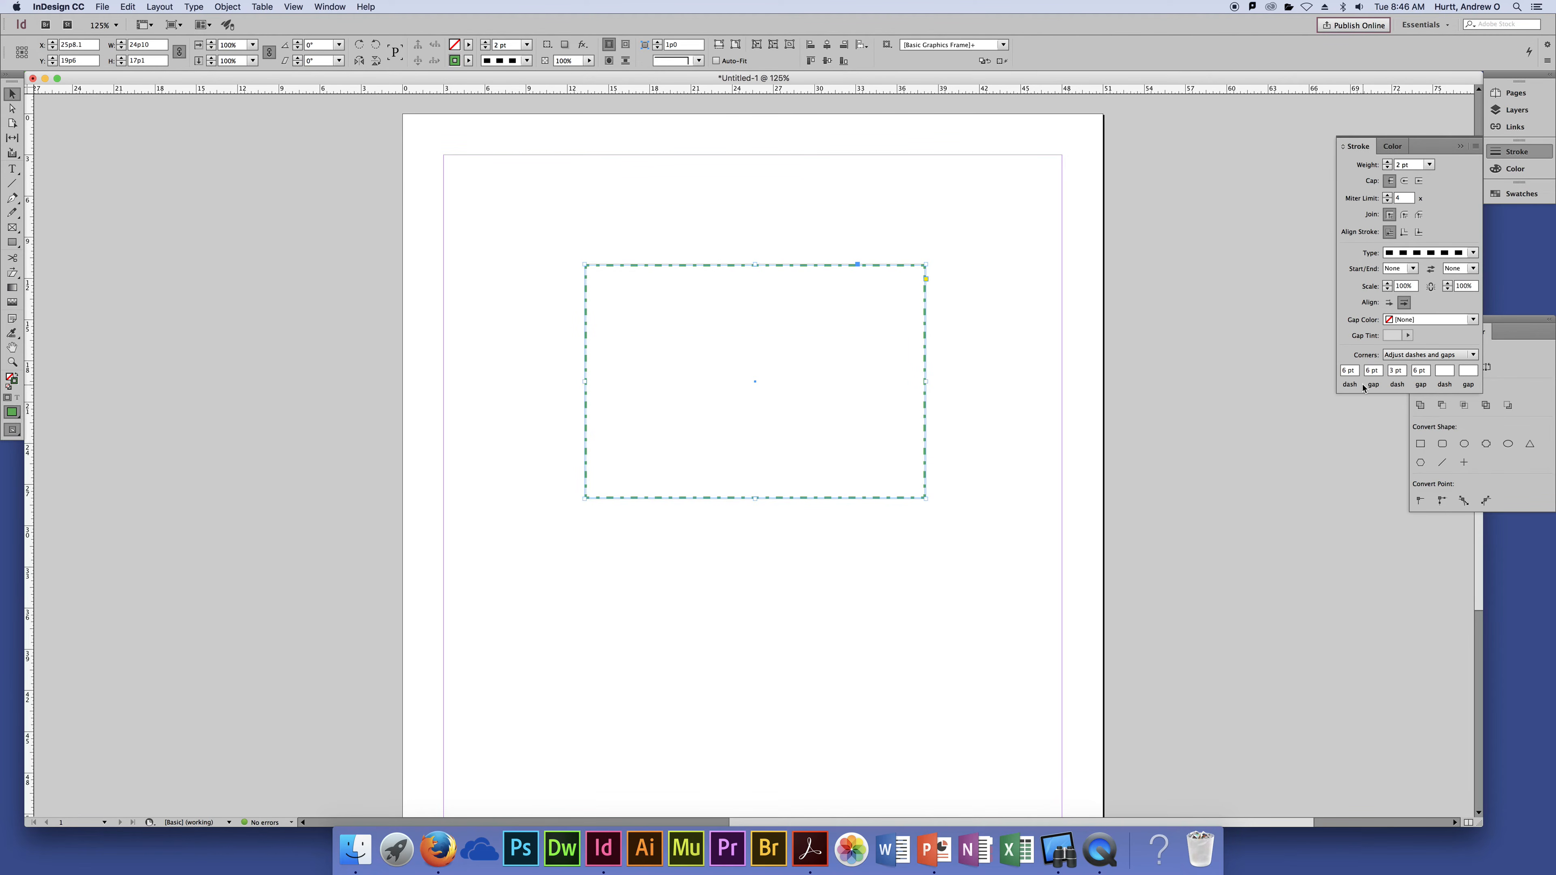
{"action": "left_click", "coordinate": [924, 229]}
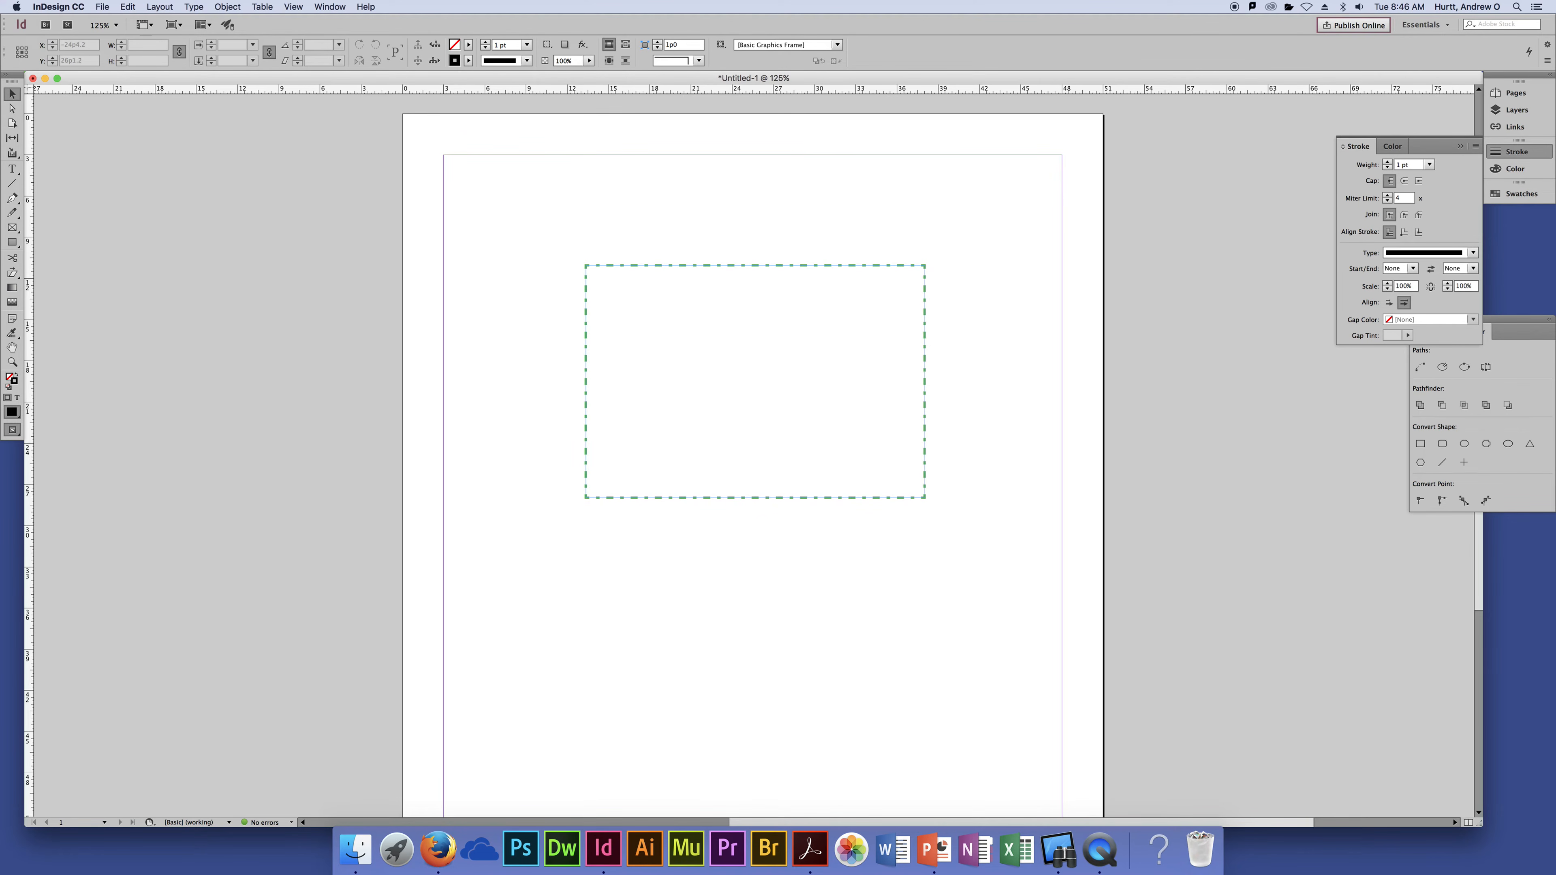
{"action": "left_click_drag", "start_coordinate": [982, 177], "coordinate": [850, 394]}
{"action": "left_click", "coordinate": [1474, 252]}
{"action": "left_click", "coordinate": [1470, 267]}
{"action": "left_click", "coordinate": [1472, 253]}
{"action": "left_click", "coordinate": [1458, 265]}
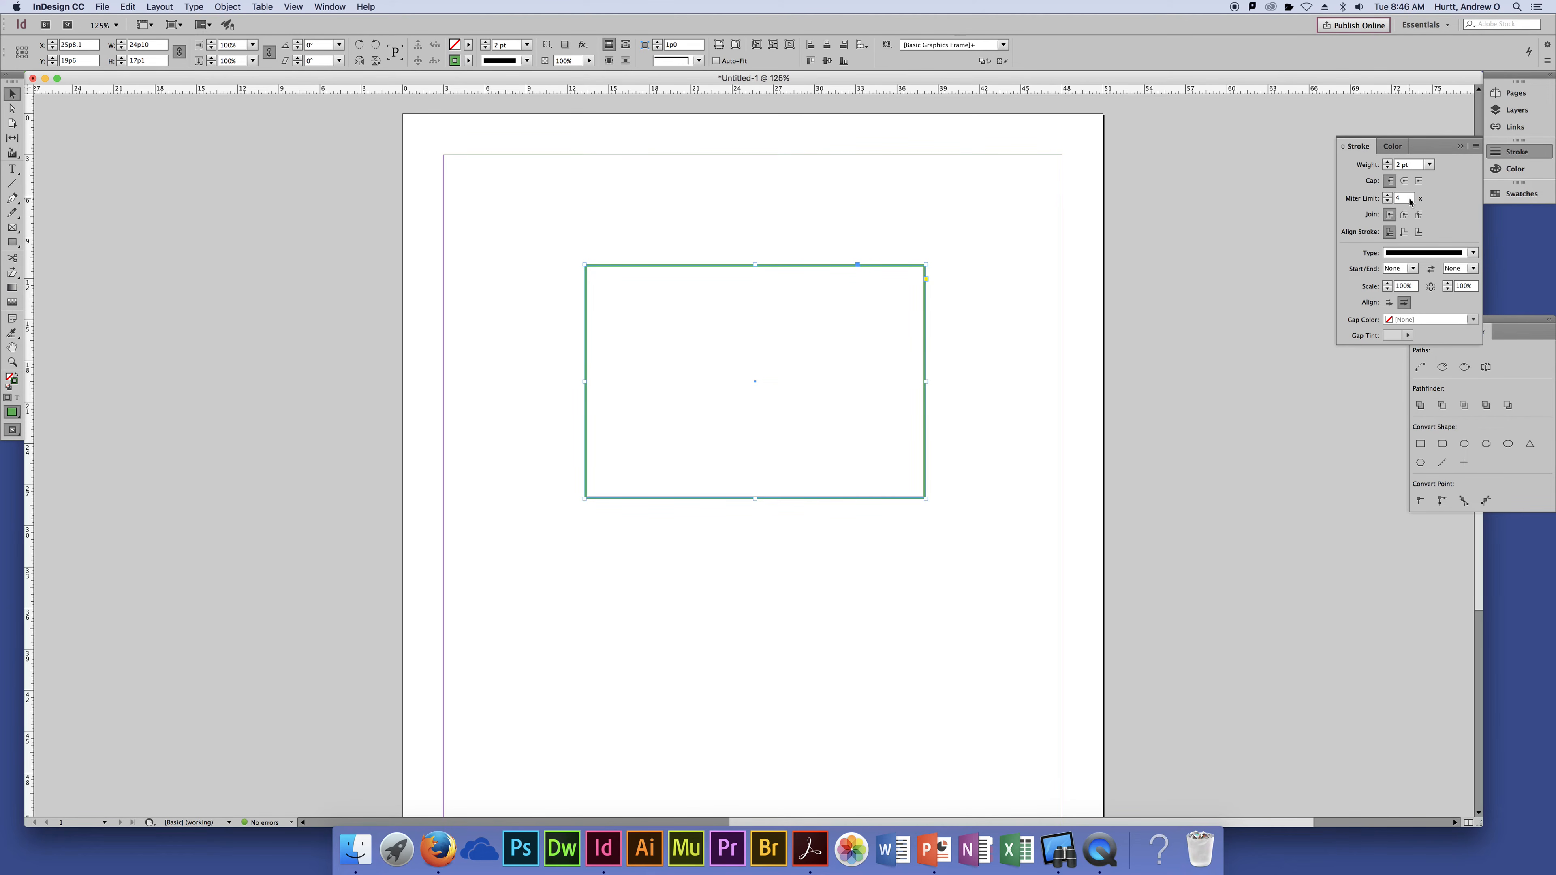
Try the Dashed stroke type on the rectangle, and switch back to Solid
{"action": "left_click", "coordinate": [1473, 251]}
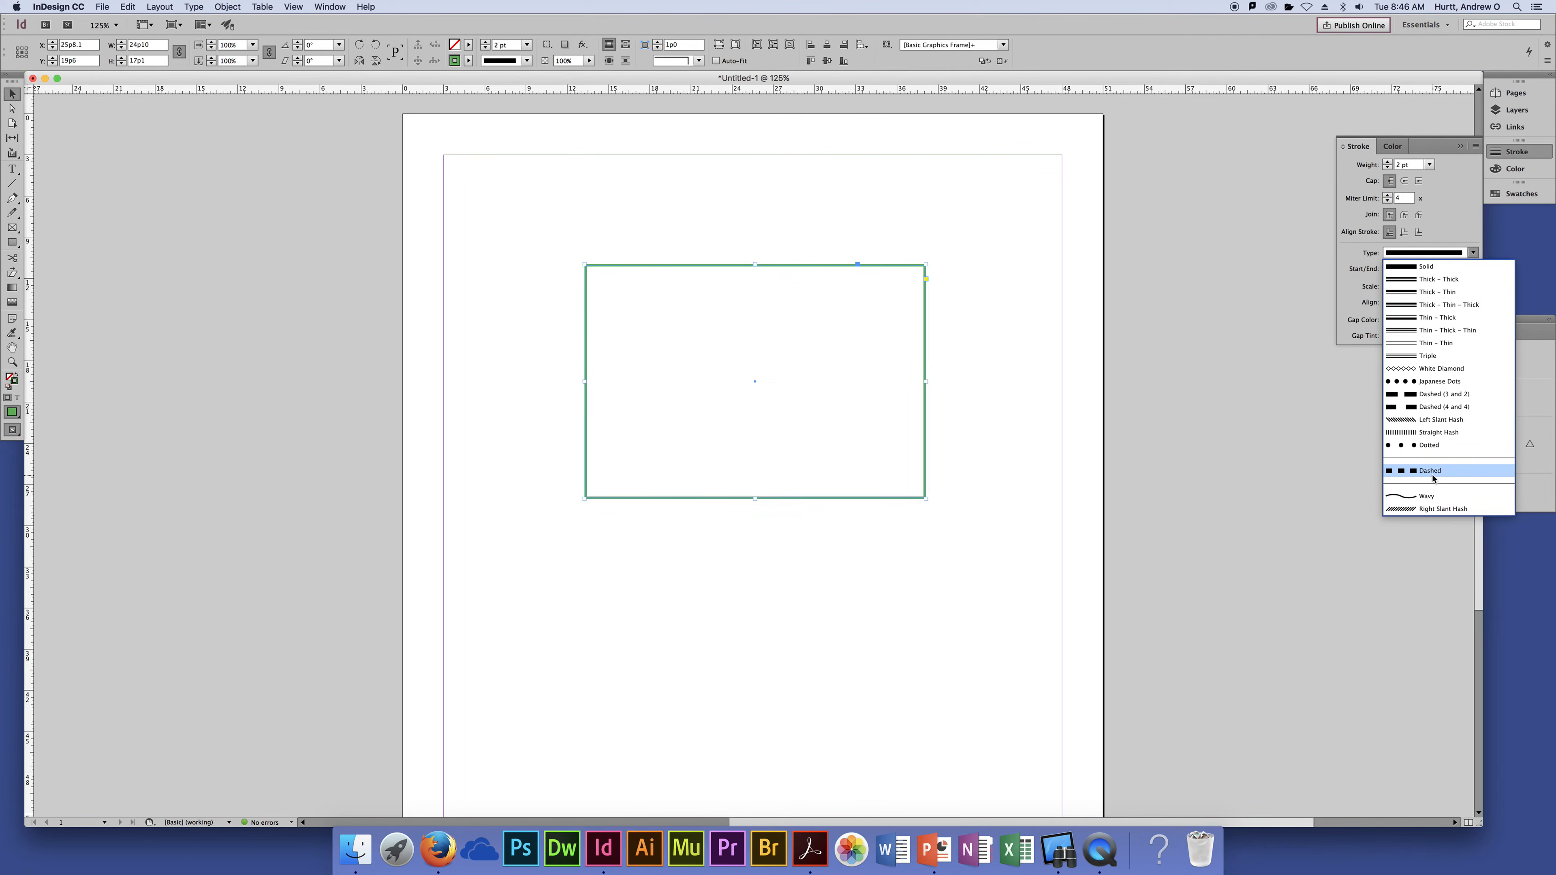
{"action": "left_click", "coordinate": [1470, 466]}
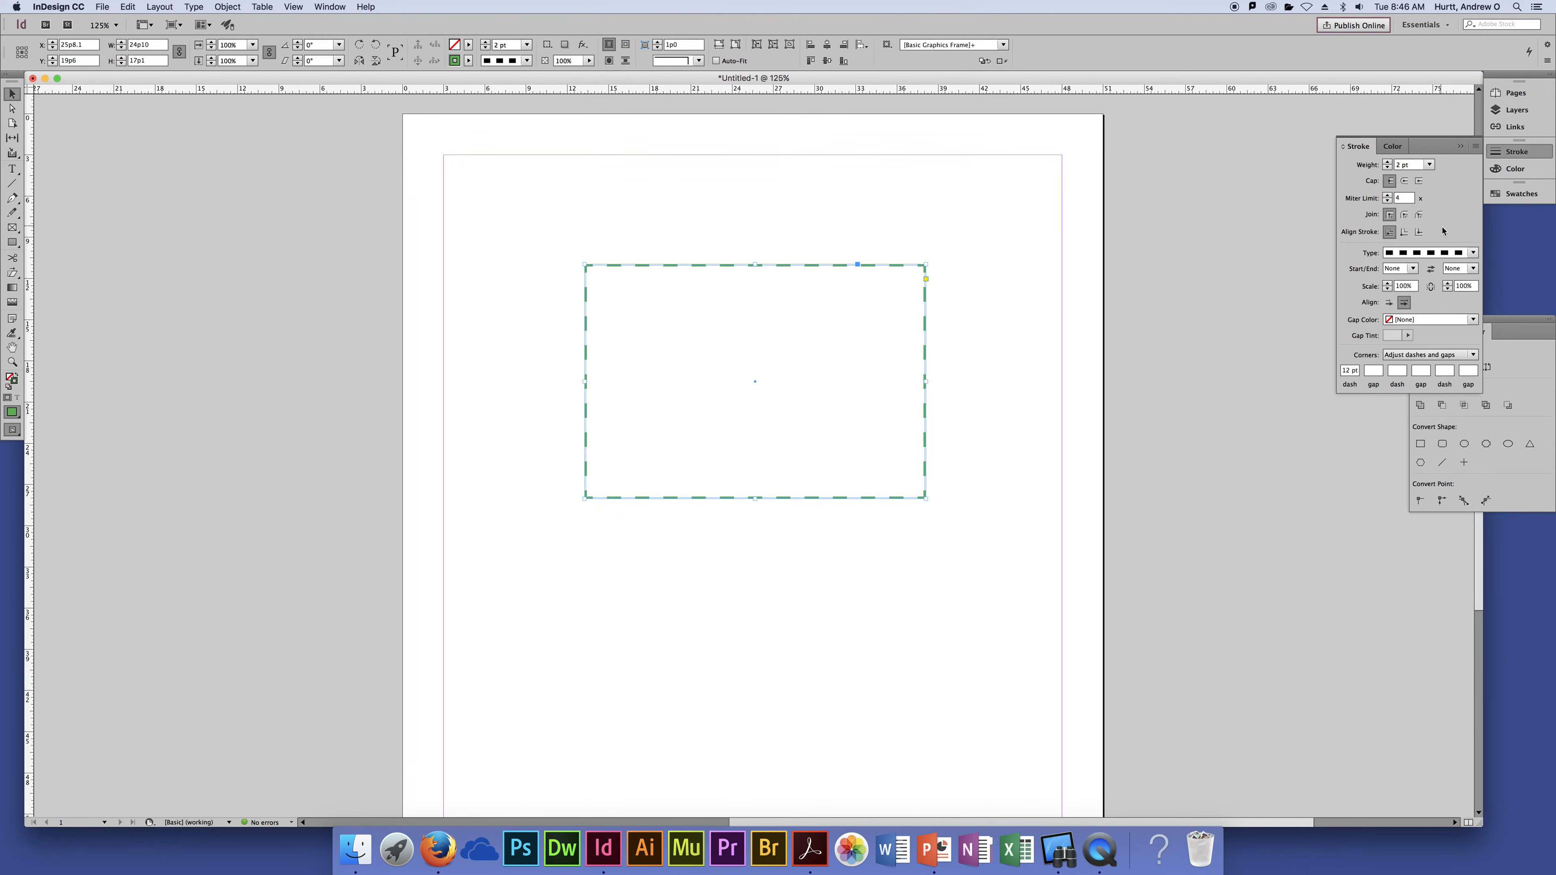
{"action": "left_click", "coordinate": [1473, 253]}
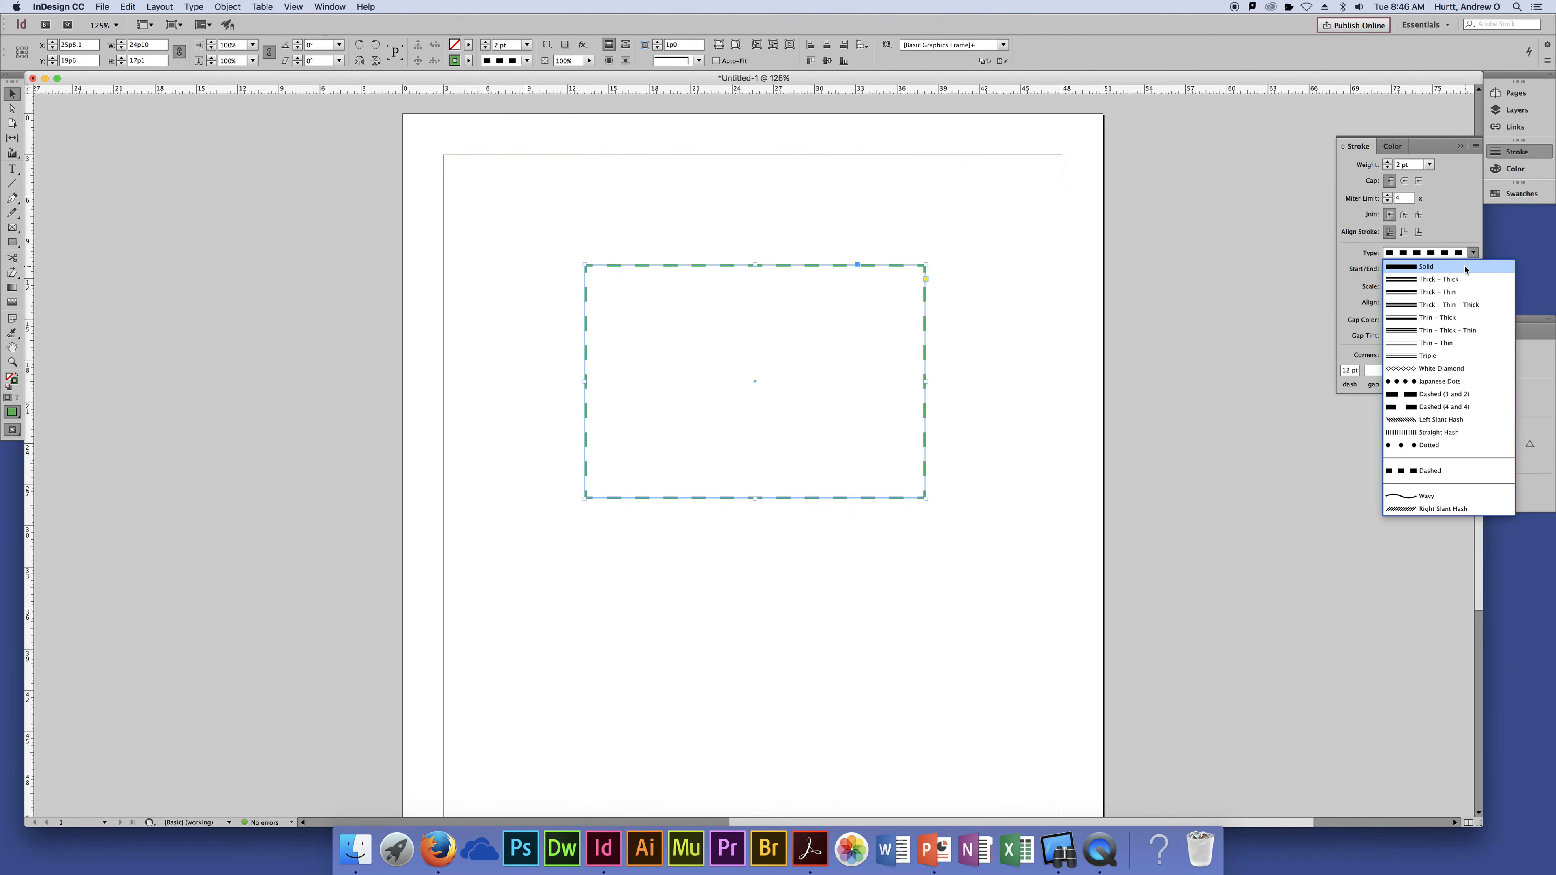
{"action": "left_click", "coordinate": [1465, 270]}
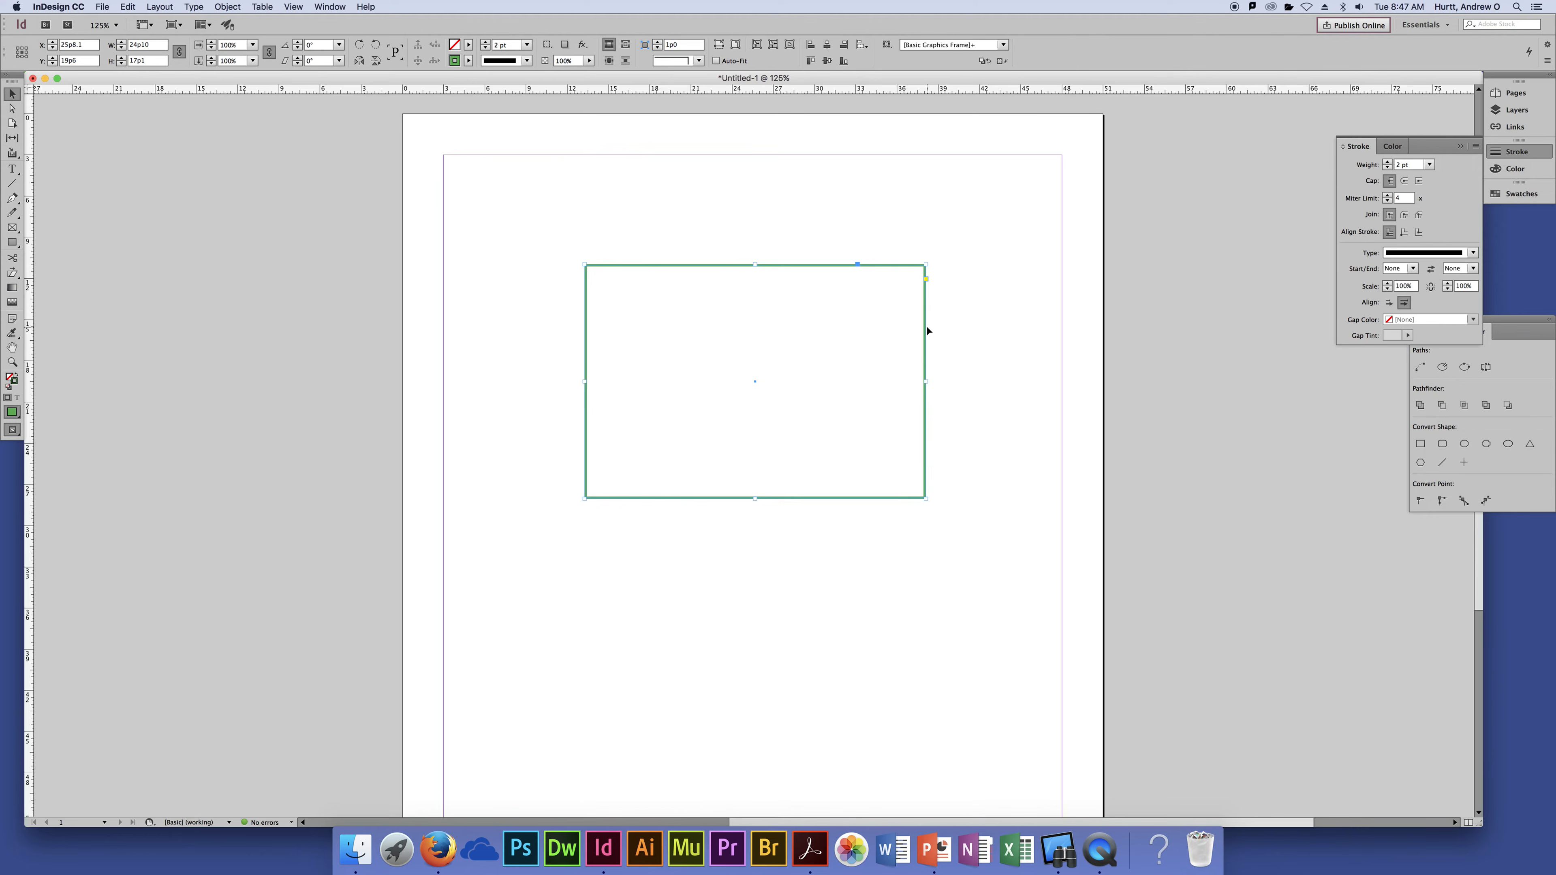
Increase the rectangle's stroke weight to 4 pt and deselect it
{"action": "left_click", "coordinate": [485, 42]}
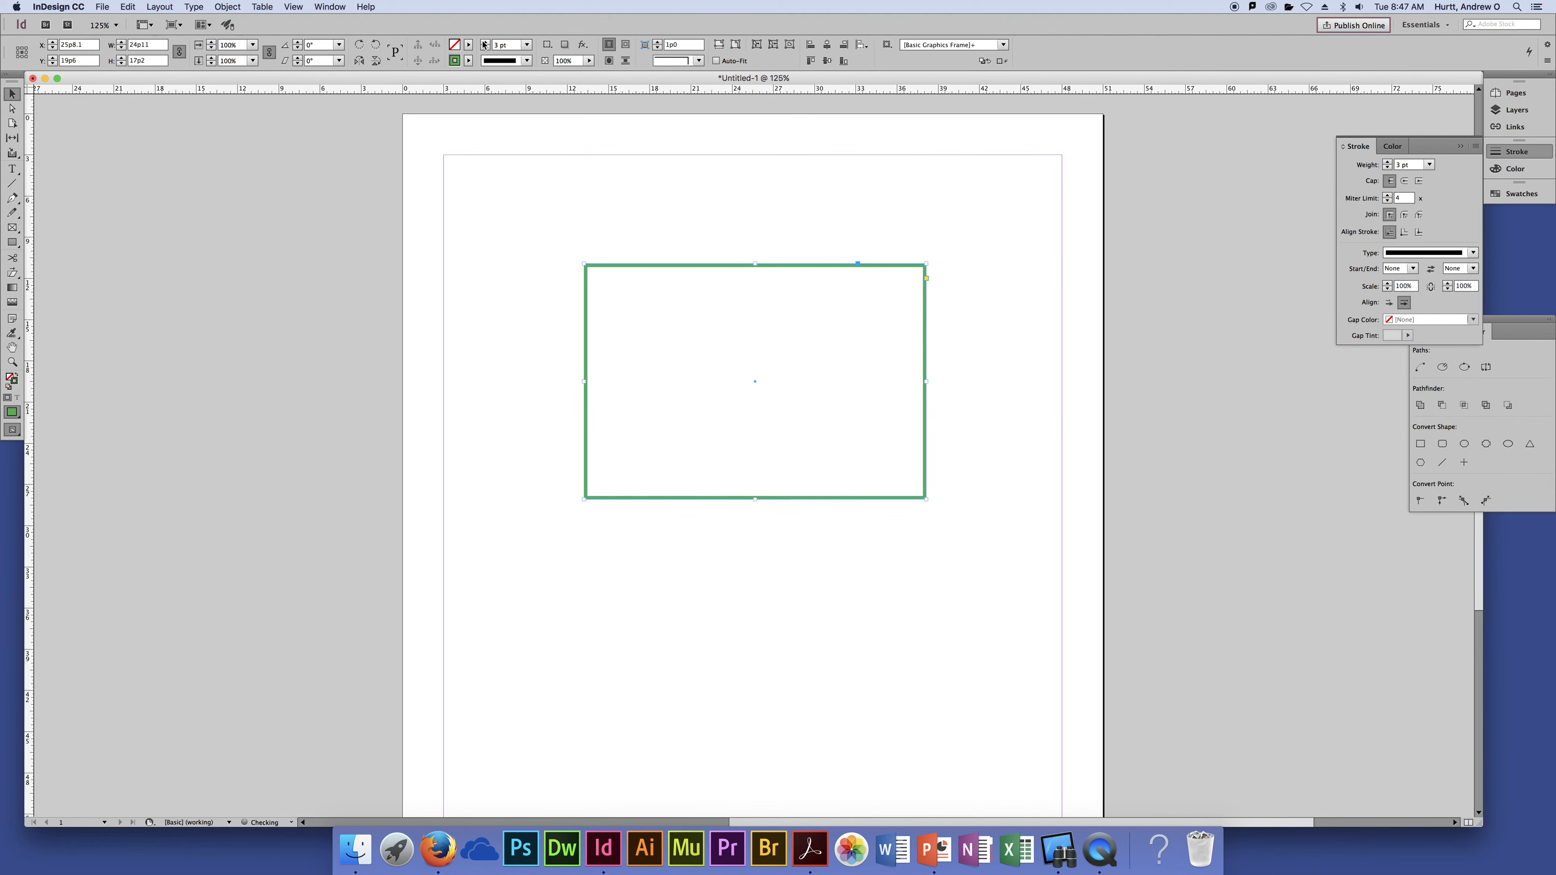
{"action": "left_click", "coordinate": [484, 42]}
{"action": "left_click", "coordinate": [988, 269]}
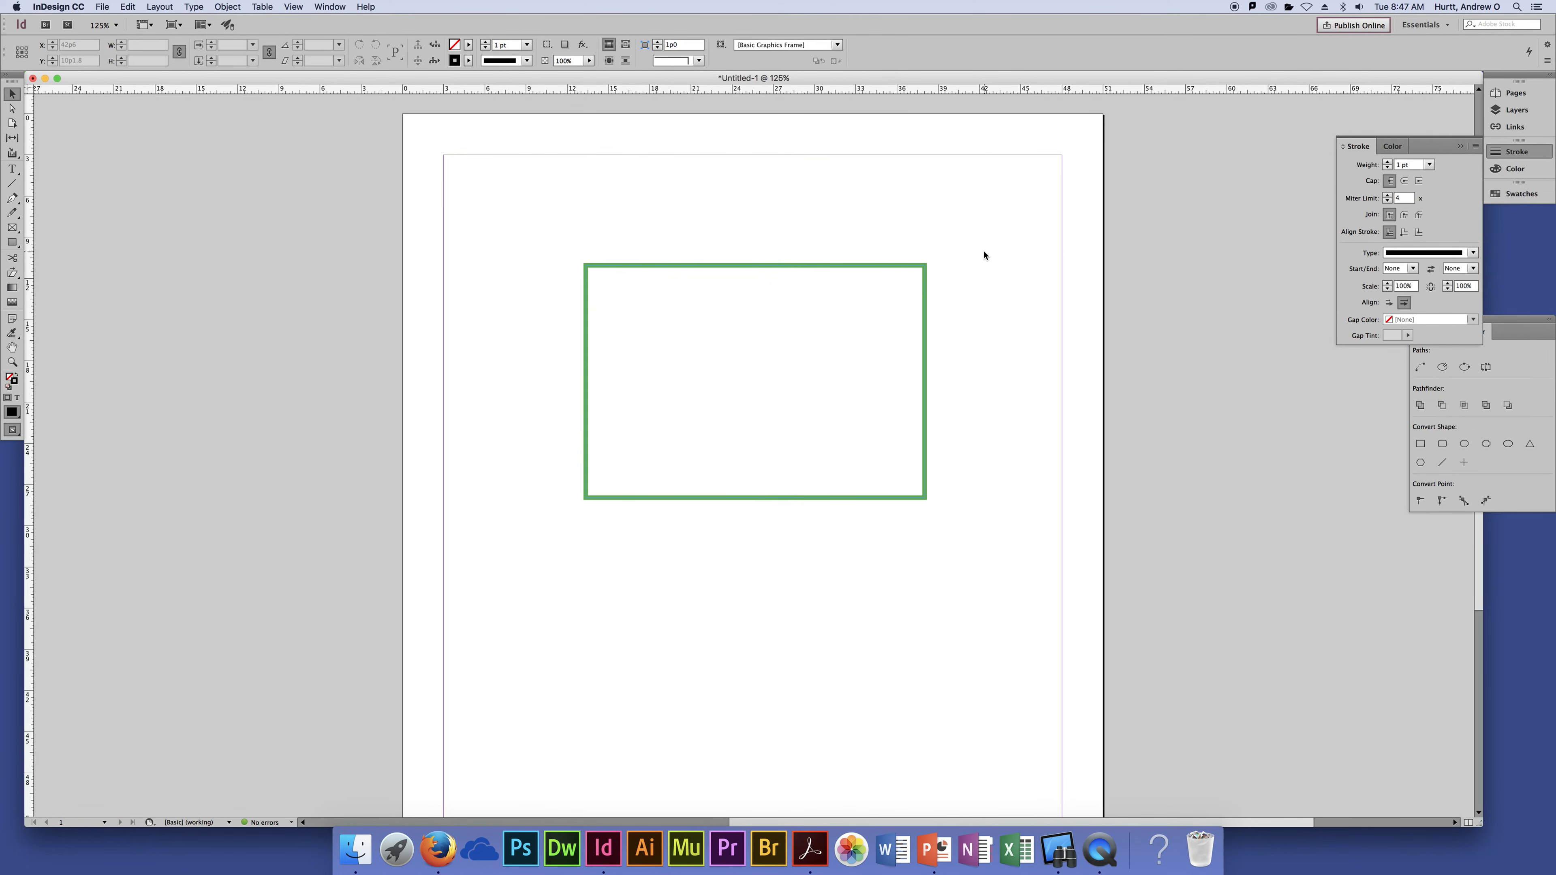
Select the rectangle, change its 4 pt stroke to the Dashed type, and deselect it
{"action": "left_click", "coordinate": [925, 281]}
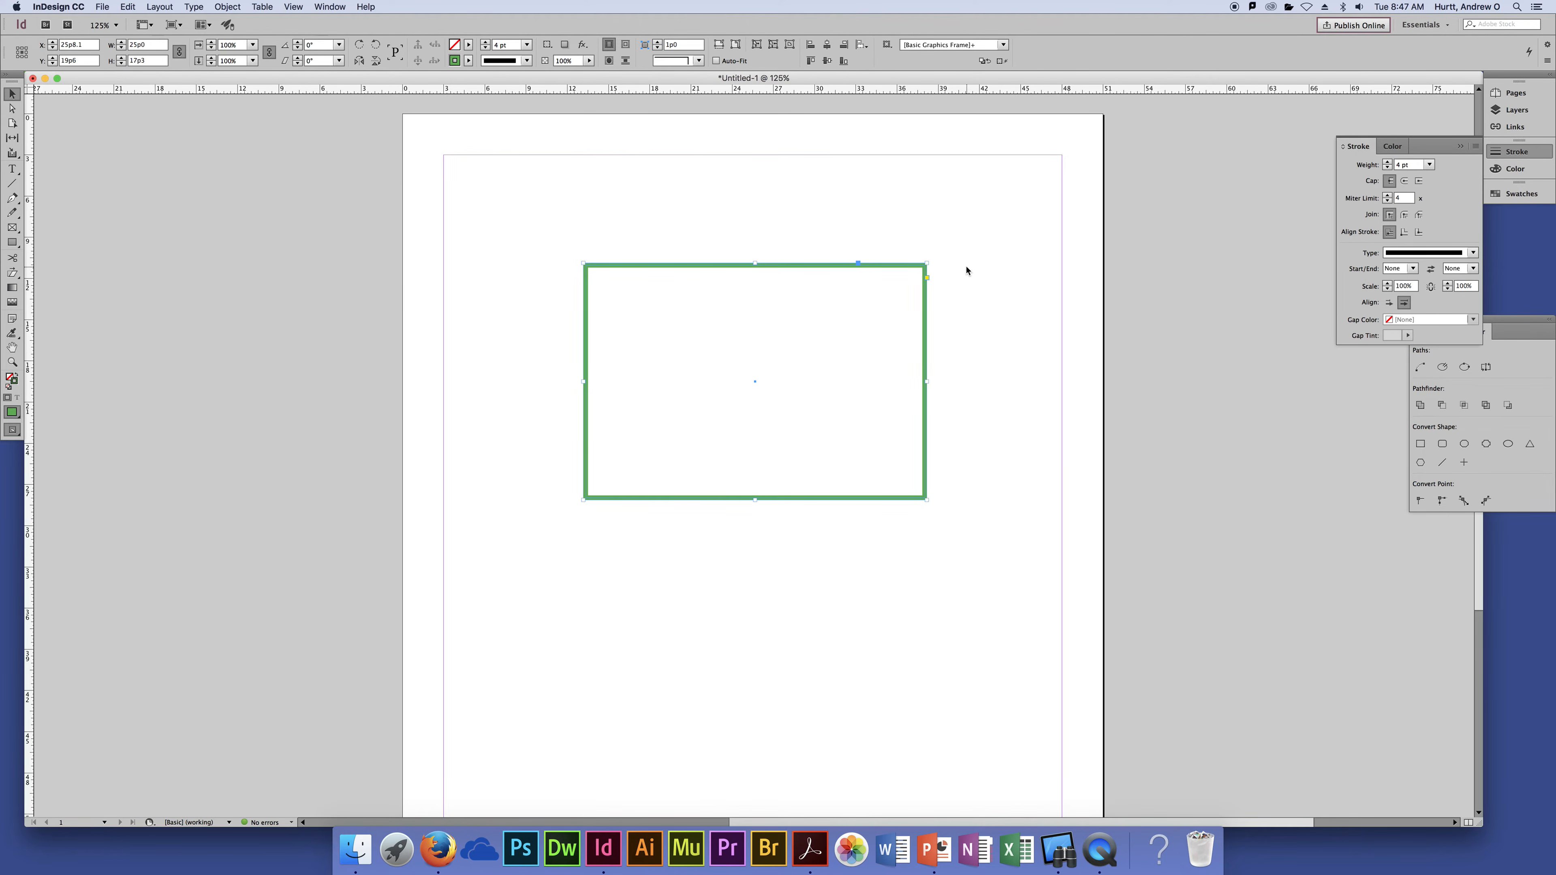
{"action": "left_click", "coordinate": [1473, 253]}
{"action": "left_click", "coordinate": [1425, 478]}
{"action": "left_click", "coordinate": [1474, 253]}
{"action": "left_click", "coordinate": [1446, 477]}
{"action": "left_click", "coordinate": [1473, 253]}
{"action": "left_click", "coordinate": [1405, 474]}
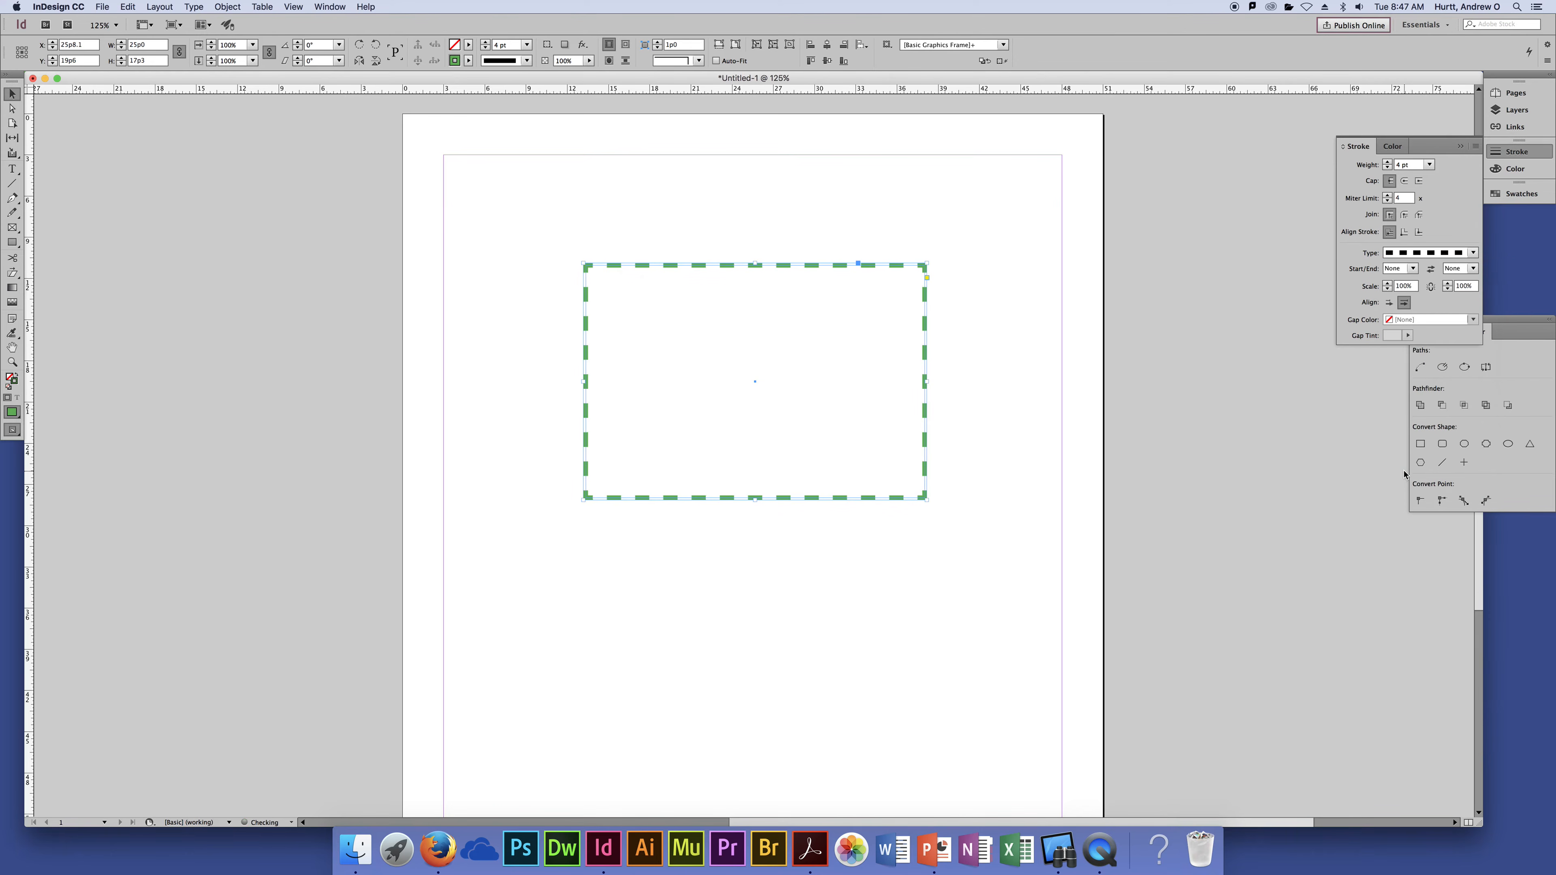
{"action": "left_click", "coordinate": [977, 283]}
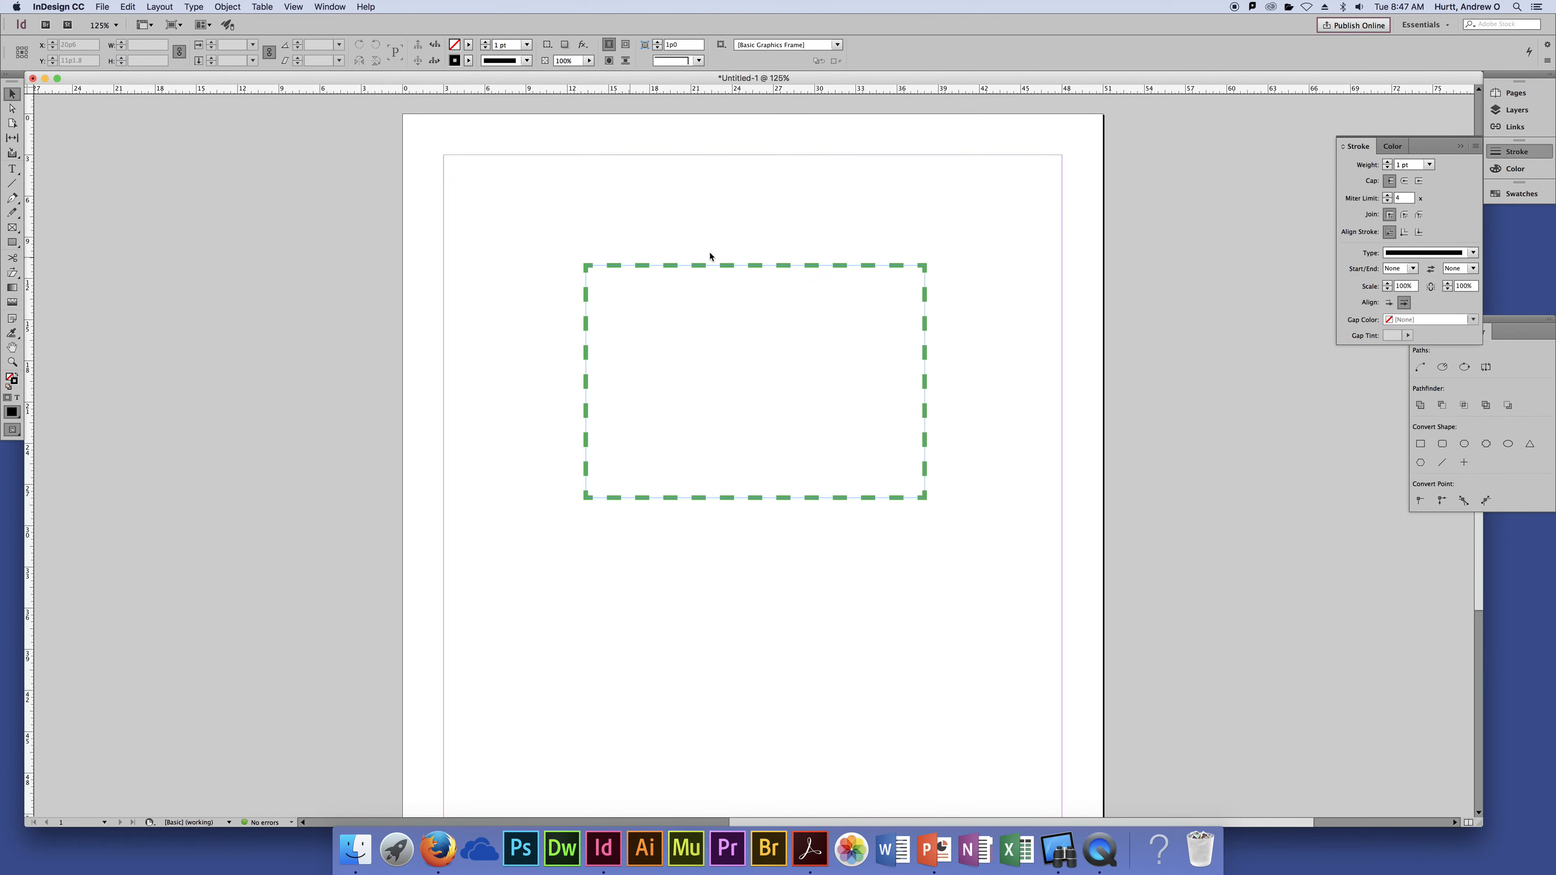
Set the first dash of the rectangle's dashed stroke to 19 pt and deselect it
{"action": "left_click_drag", "start_coordinate": [938, 246], "coordinate": [882, 316]}
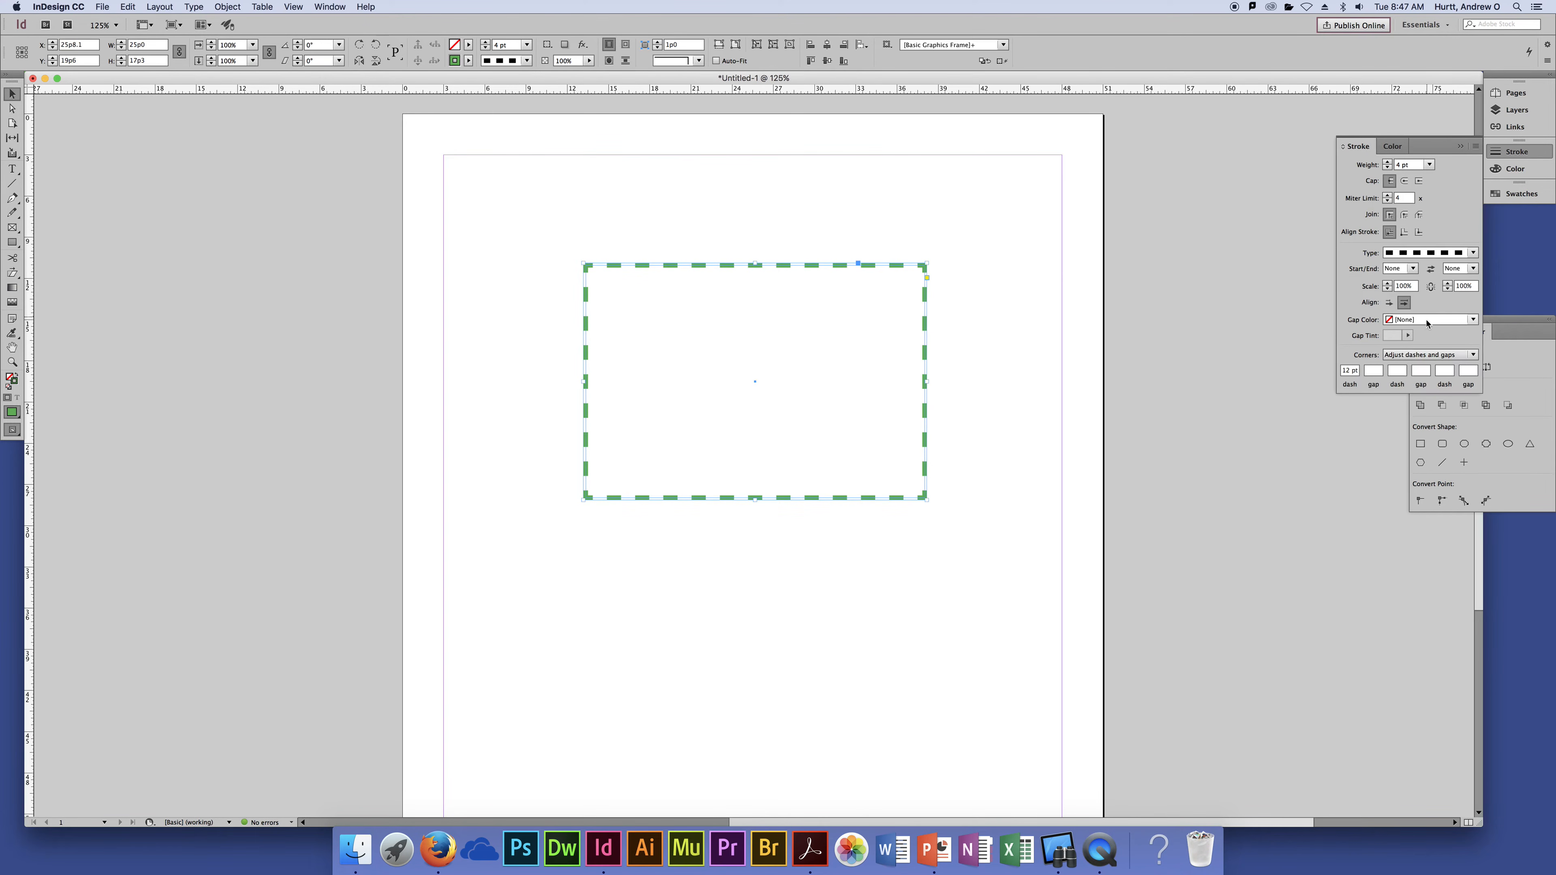
{"action": "left_click", "coordinate": [1350, 372]}
{"action": "type", "text": "19"}
{"action": "key", "text": "Return"}
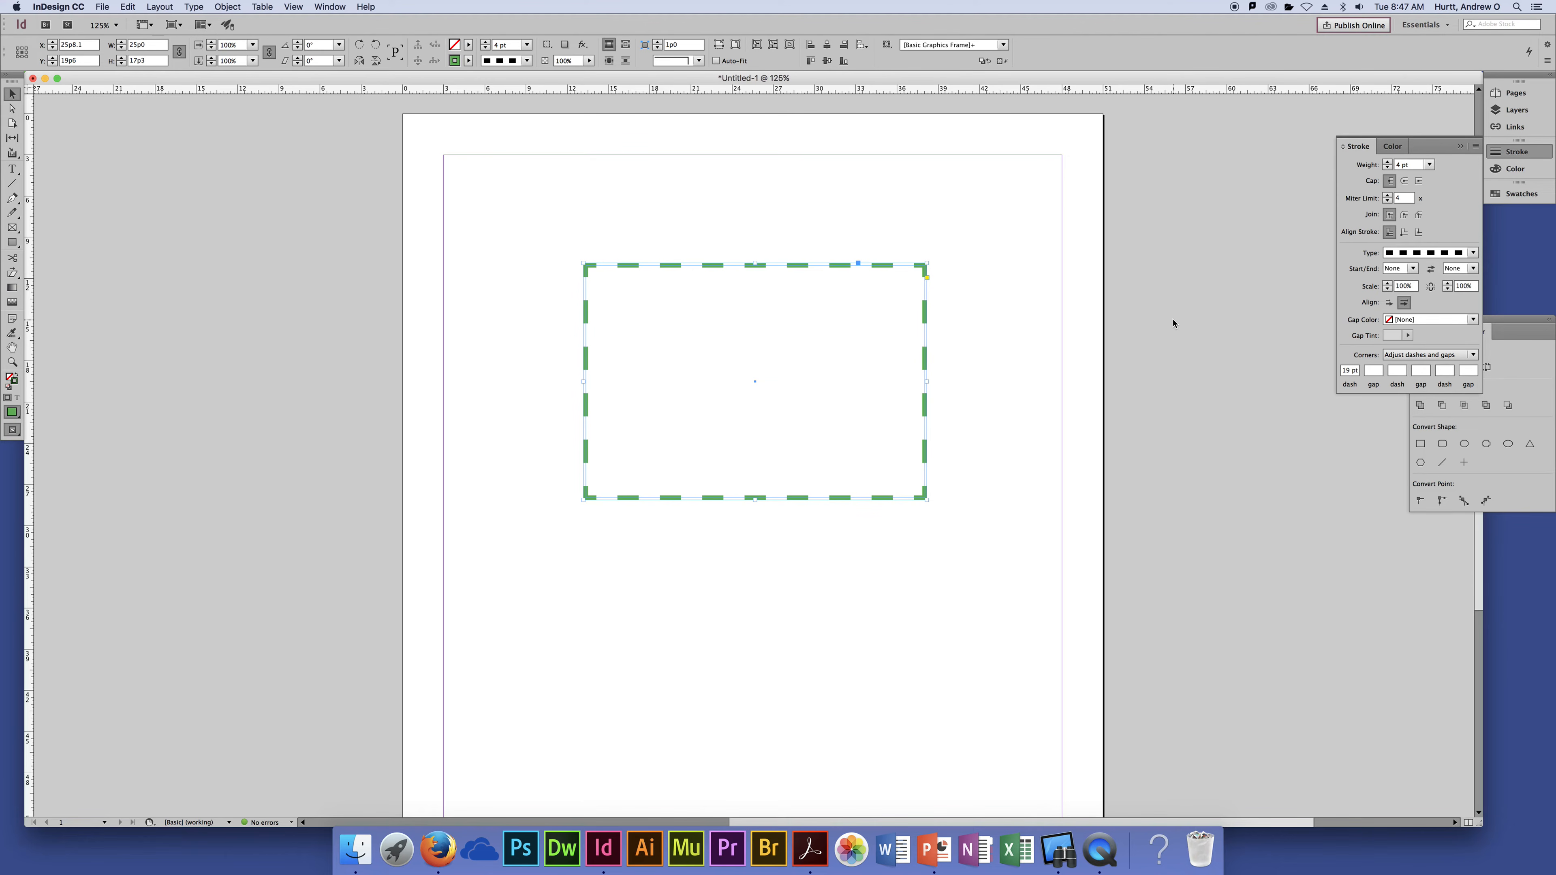
{"action": "left_click", "coordinate": [1003, 265]}
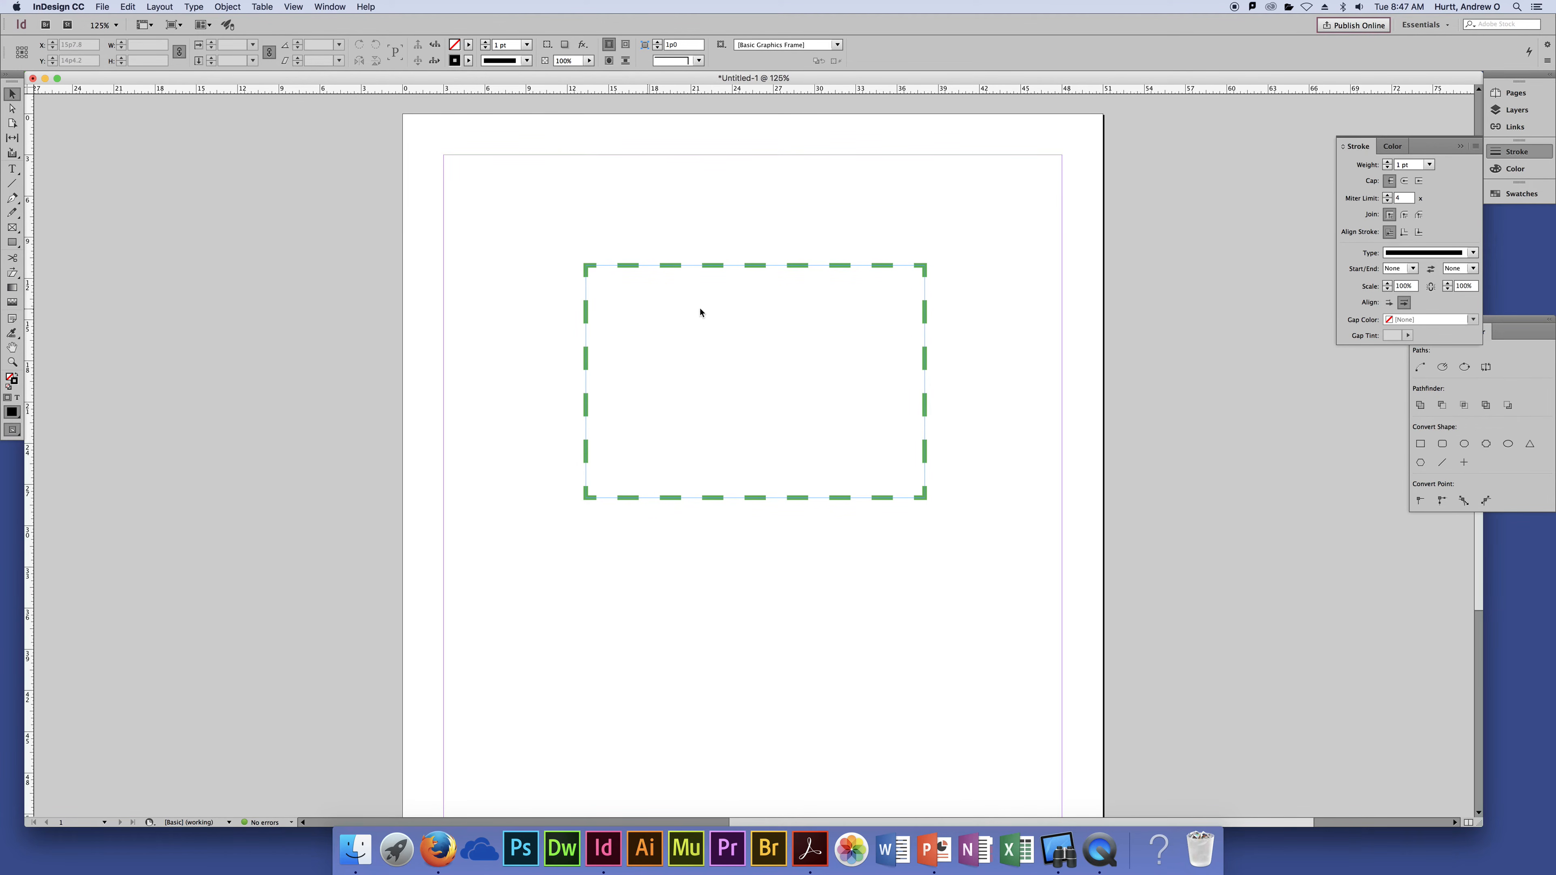
Give the rectangle's dashed stroke a 19 pt first gap, 12 pt second dash and 12 pt second gap, and deselect it
{"action": "mouse_move", "coordinate": [761, 86]}
{"action": "left_mouse_down"}
{"action": "mouse_move", "coordinate": [769, 302]}
{"action": "mouse_move", "coordinate": [764, 89]}
{"action": "left_mouse_up"}
{"action": "left_click", "coordinate": [858, 265]}
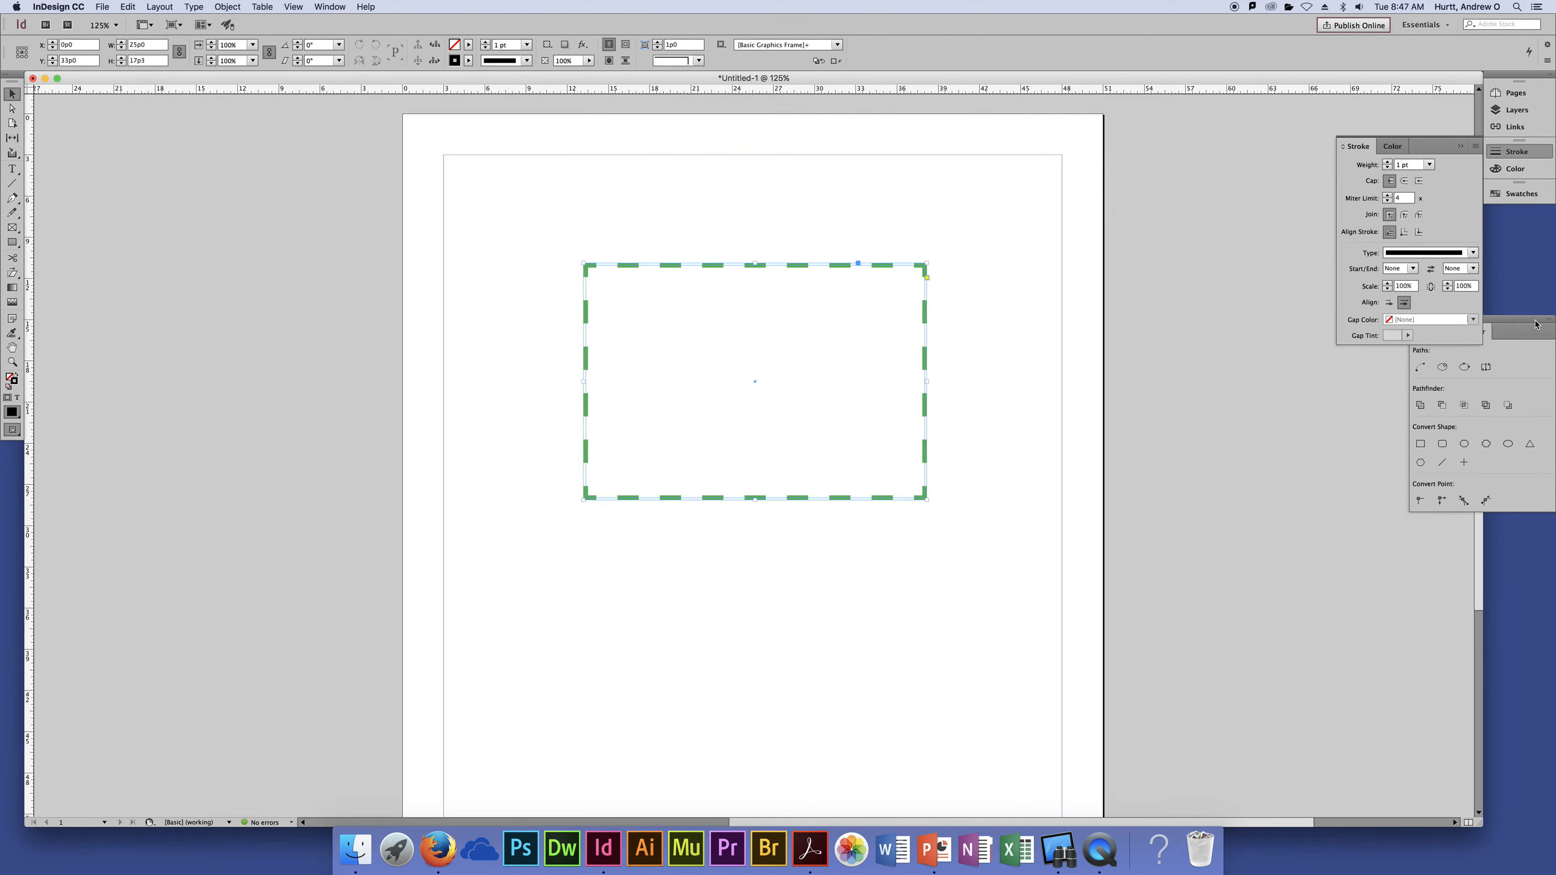
{"action": "left_click", "coordinate": [1373, 372]}
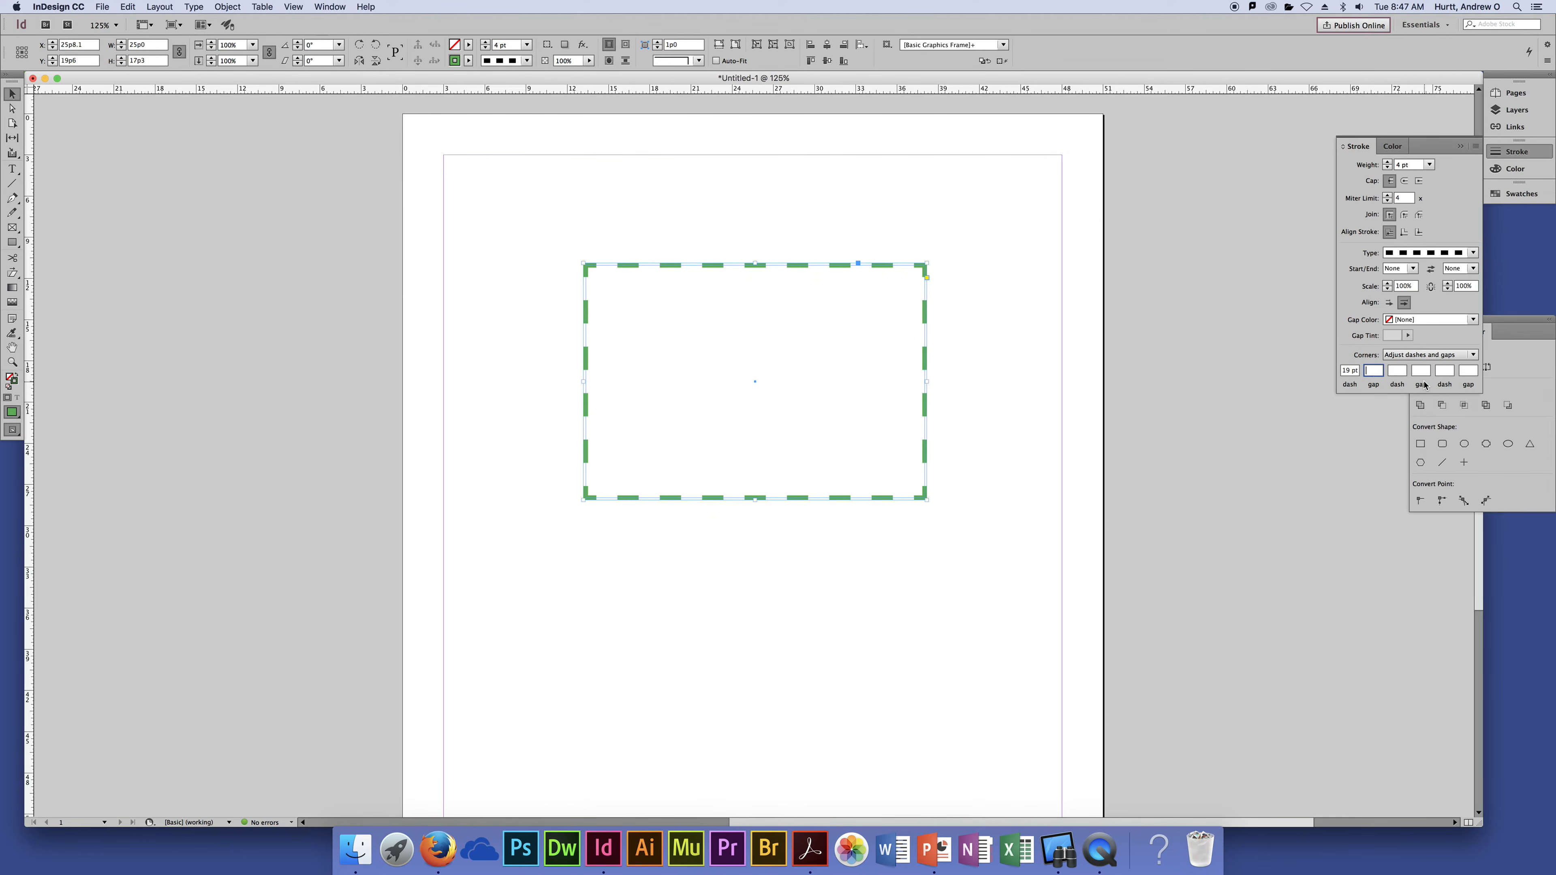
{"action": "type", "text": "19"}
{"action": "key", "text": "Tab"}
{"action": "type", "text": "12"}
{"action": "key", "text": "Tab"}
{"action": "type", "text": "12"}
{"action": "key", "text": "Tab"}
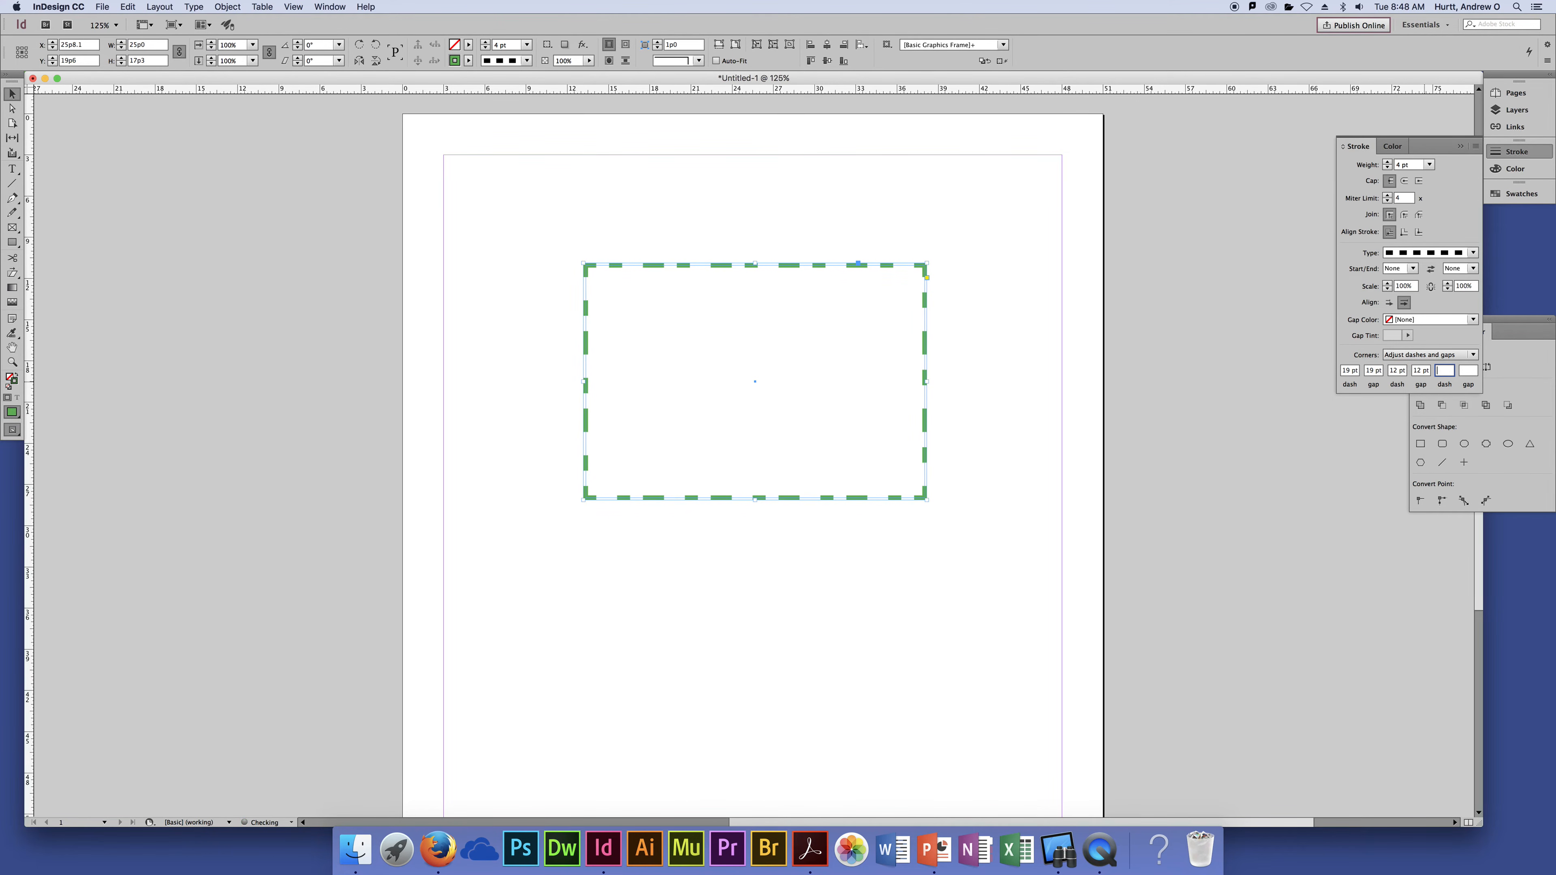
{"action": "left_click", "coordinate": [1021, 348]}
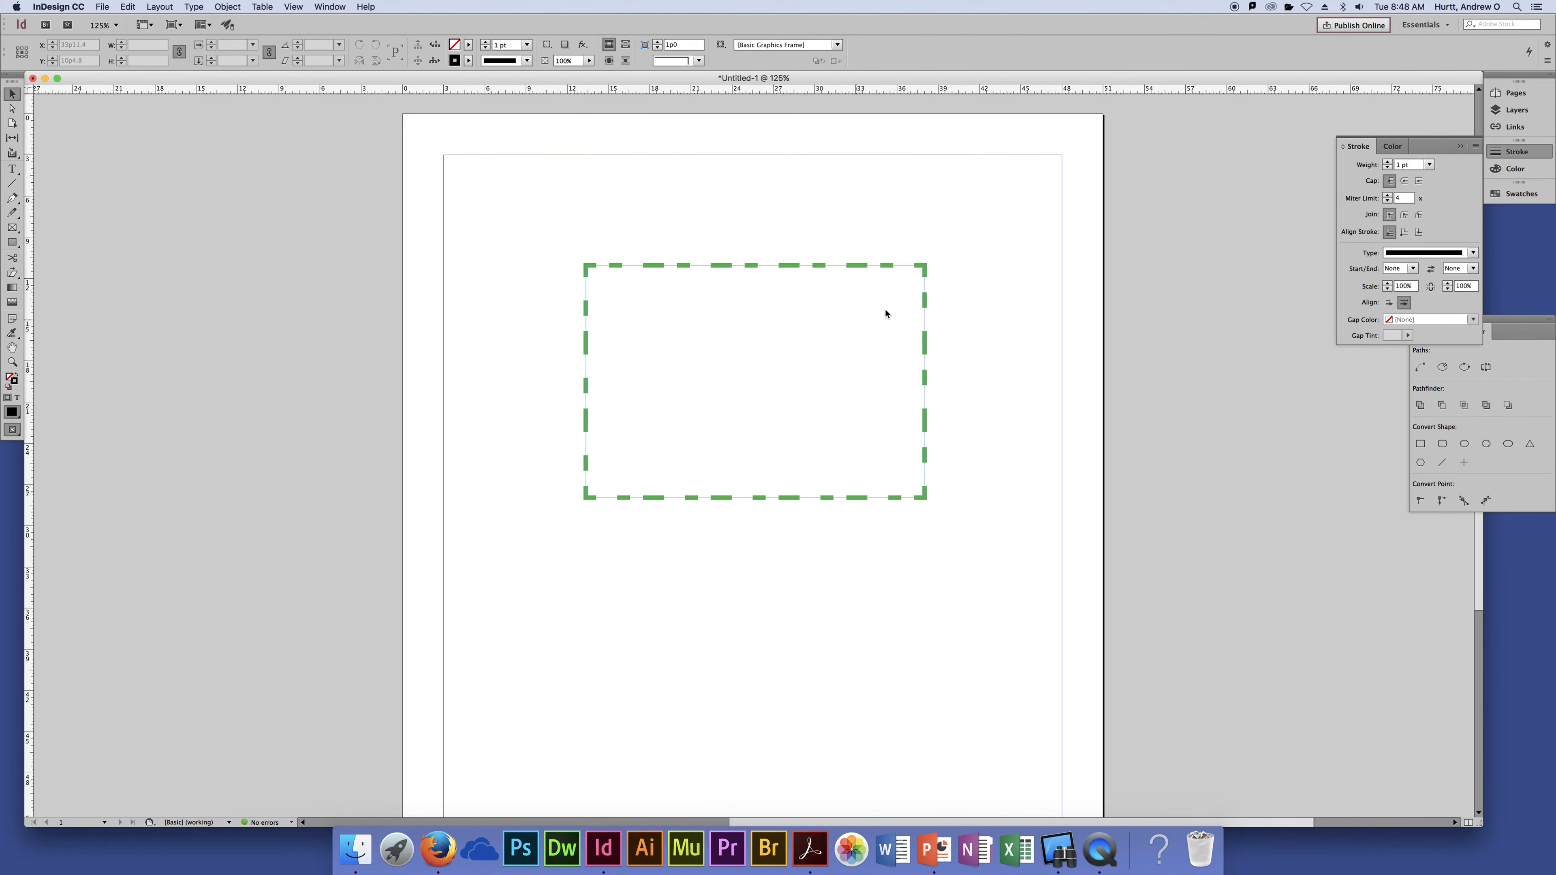
Set the first gap of the rectangle's 4 pt dashed stroke to 12 pt and deselect it
{"action": "left_click", "coordinate": [812, 268]}
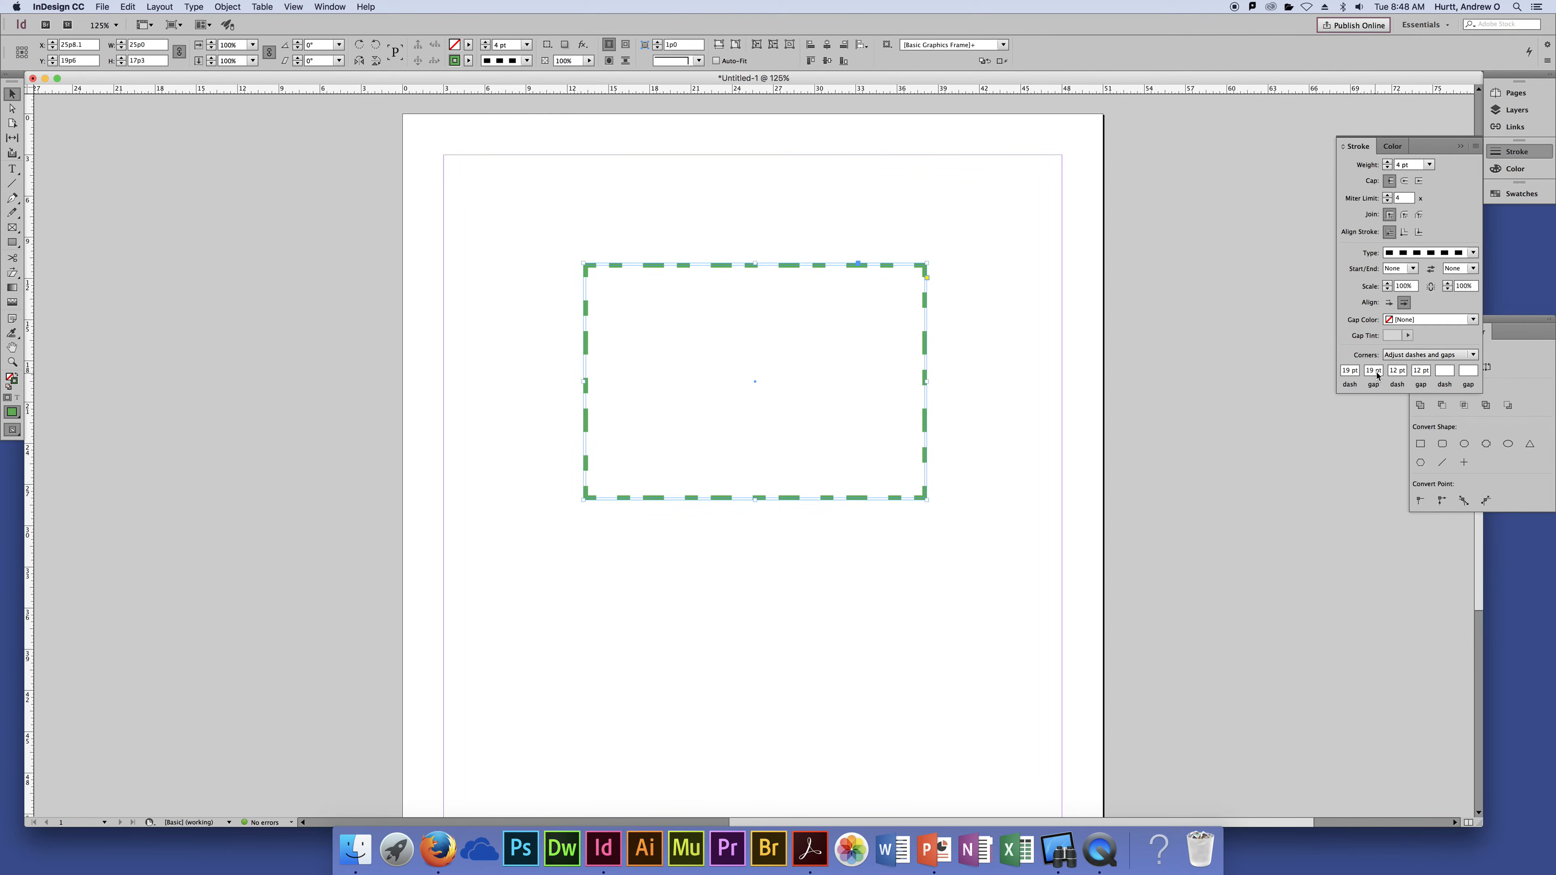
{"action": "left_click", "coordinate": [1375, 372]}
{"action": "type", "text": "12"}
{"action": "key", "text": "Return"}
{"action": "left_click", "coordinate": [1019, 295]}
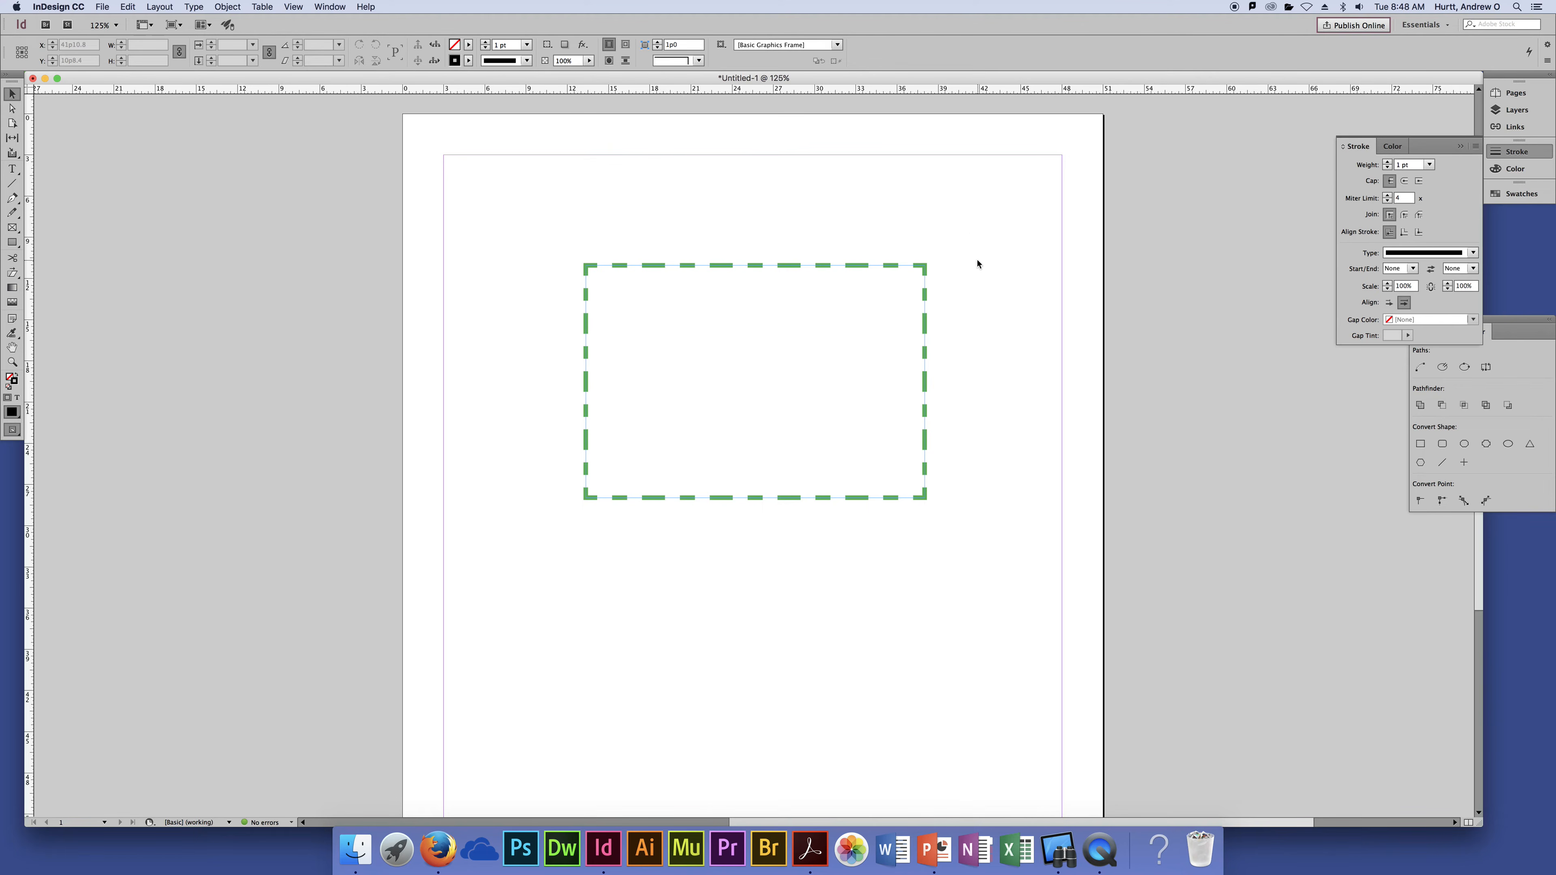
Select the dashed rectangle and return its stroke type to Solid
{"action": "left_click", "coordinate": [803, 322]}
{"action": "left_click", "coordinate": [1472, 252]}
{"action": "left_click", "coordinate": [1443, 270]}
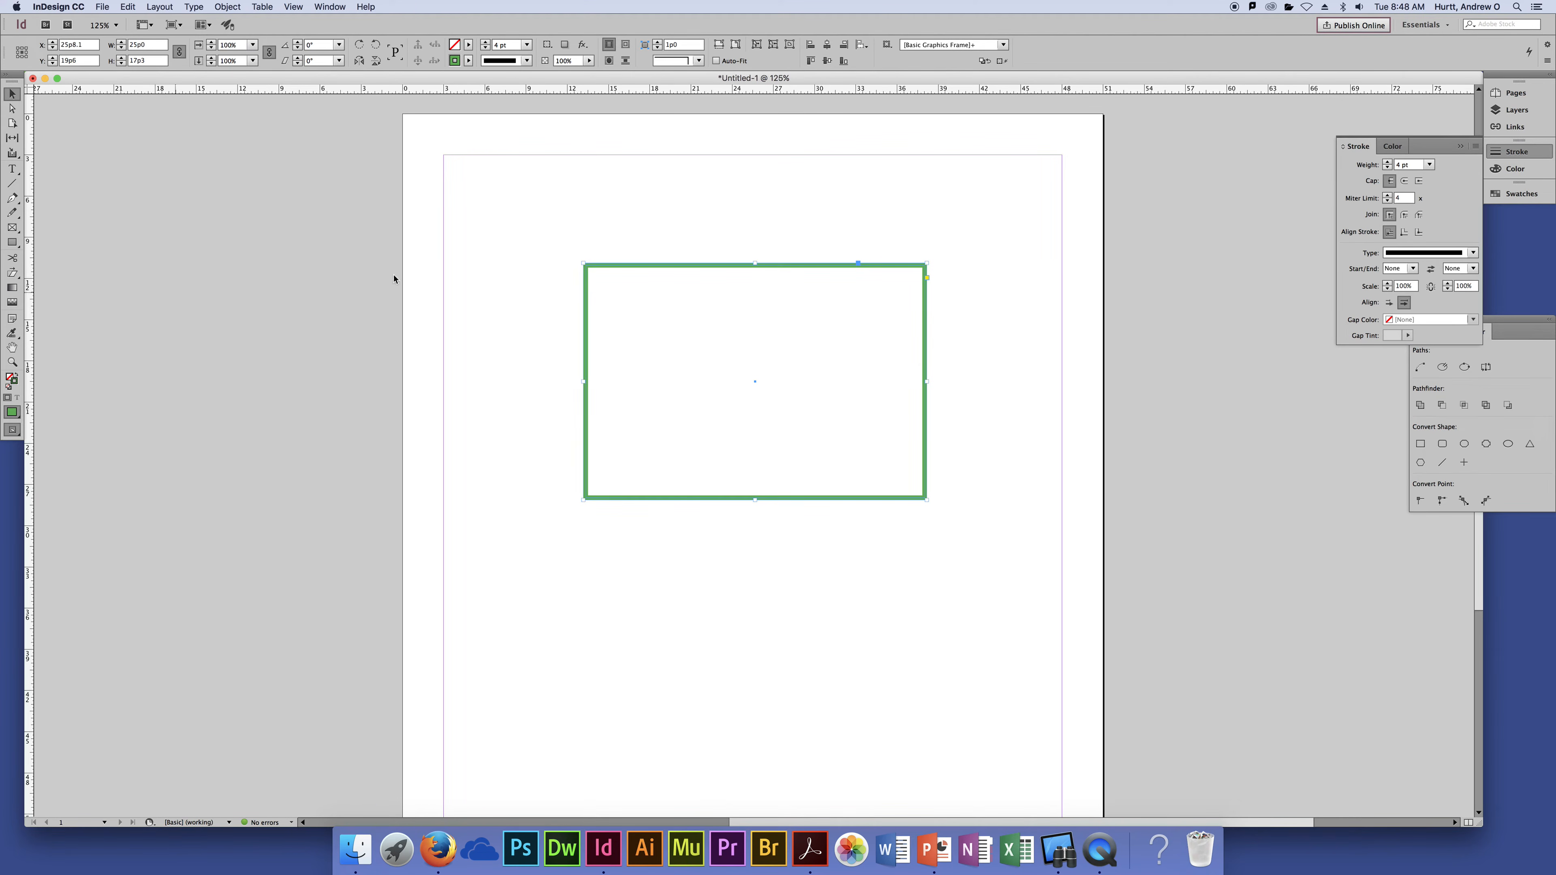
Try a round cap on the rectangle's stroke, and return it to a butt cap
{"action": "left_click", "coordinate": [1405, 182]}
{"action": "key", "text": "super+equal"}
{"action": "key", "text": "super+equal"}
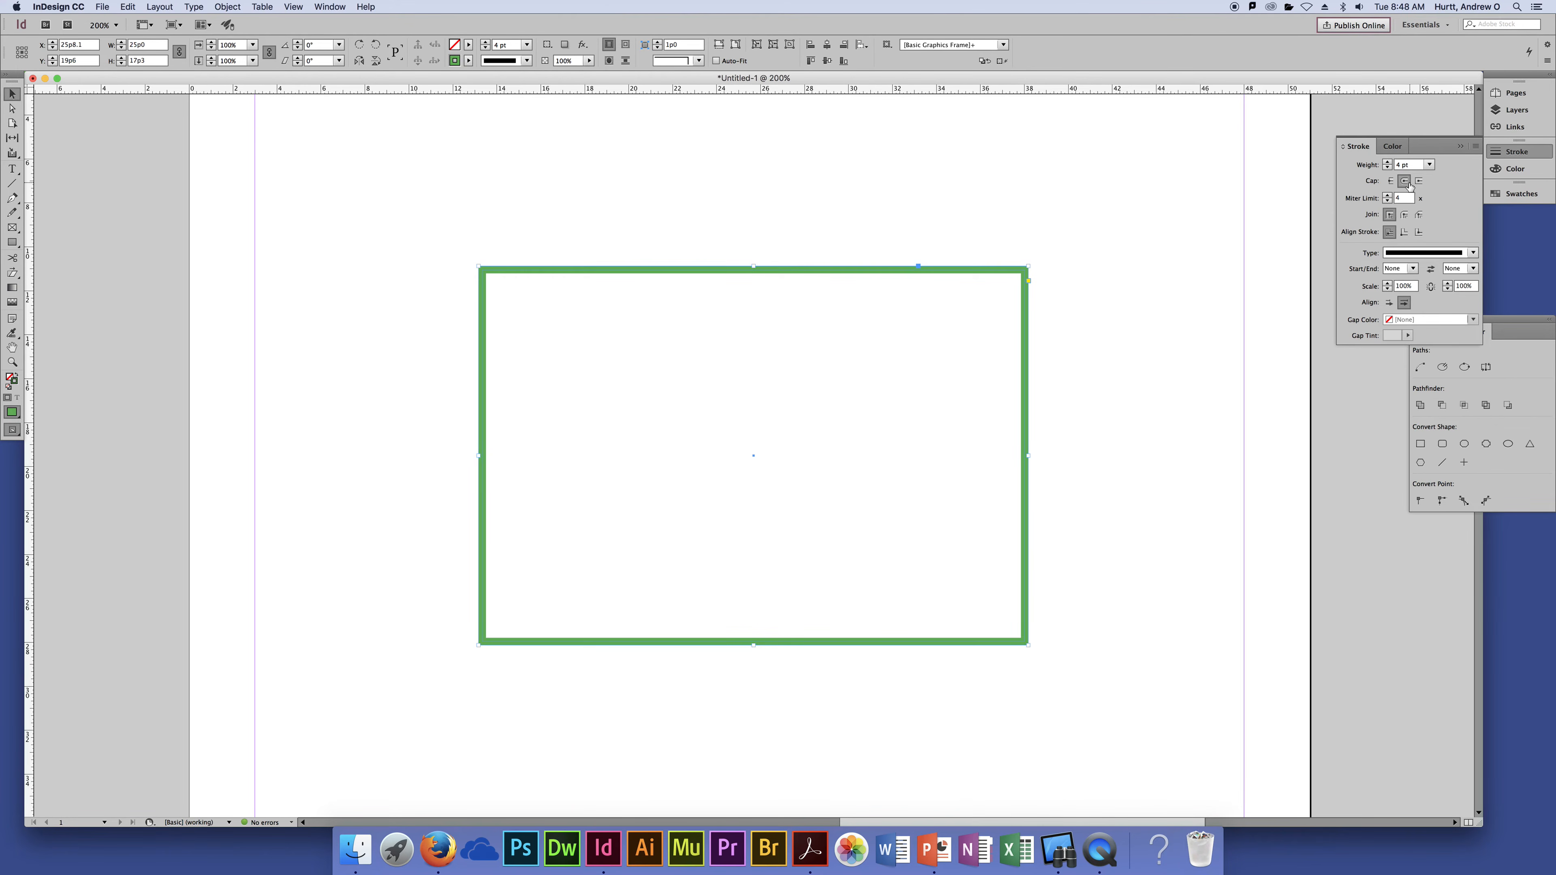
{"action": "left_click", "coordinate": [1389, 181]}
Apply a round join to the rectangle's stroke and inspect its upper-right corner up close
{"action": "left_click_drag", "start_coordinate": [1078, 241], "coordinate": [976, 313]}
{"action": "key", "text": "super+equal"}
{"action": "key", "text": "super+equal"}
{"action": "key", "text": "super+equal"}
{"action": "key", "text": "super+equal"}
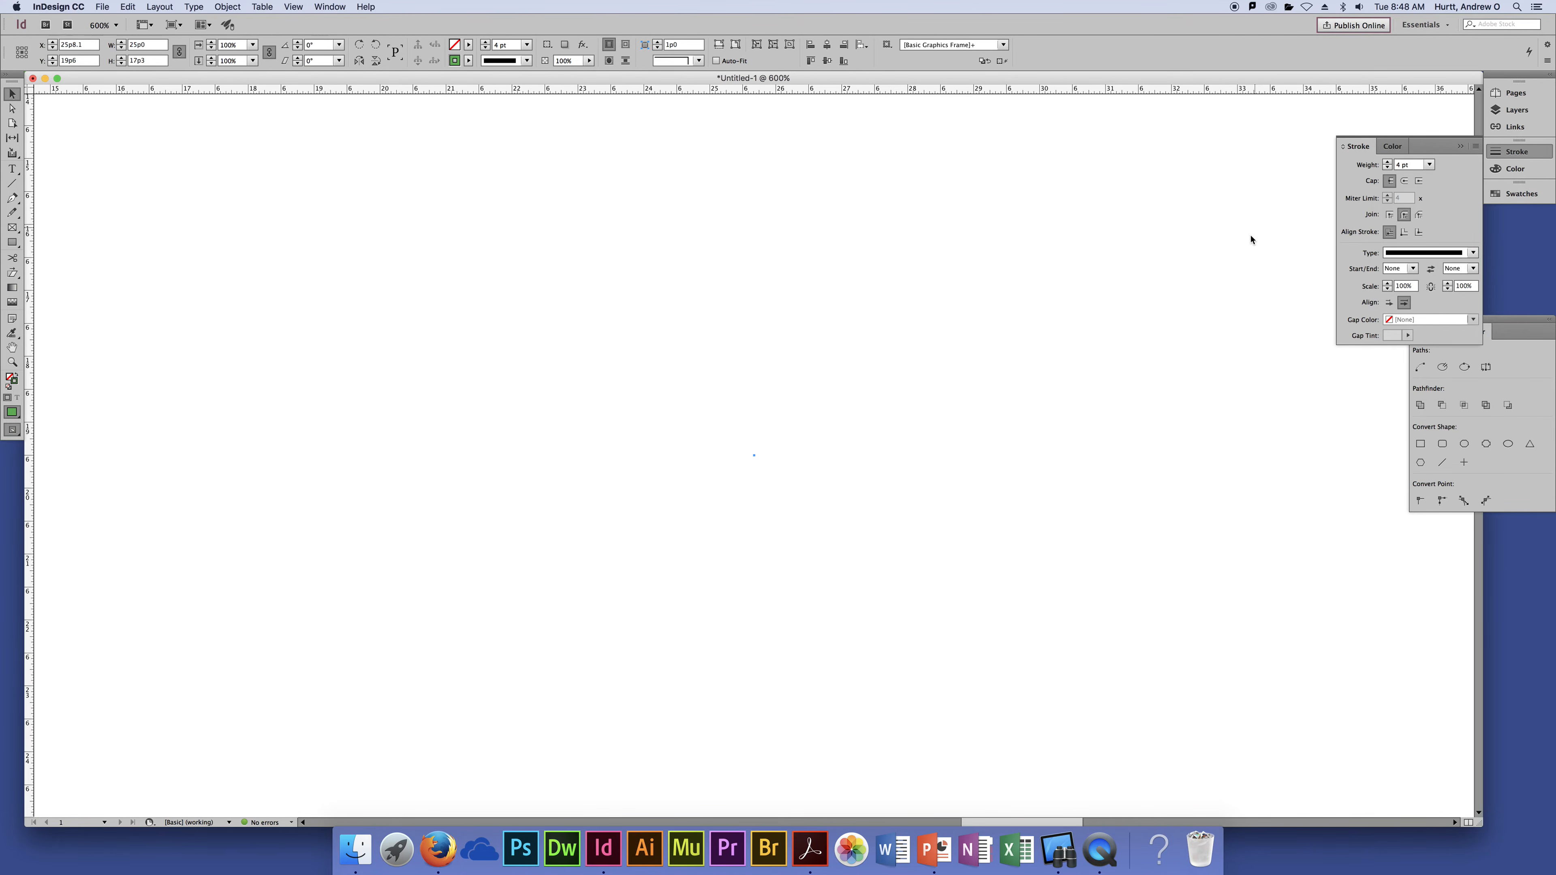
{"action": "left_click_drag", "start_coordinate": [1185, 228], "coordinate": [580, 542]}
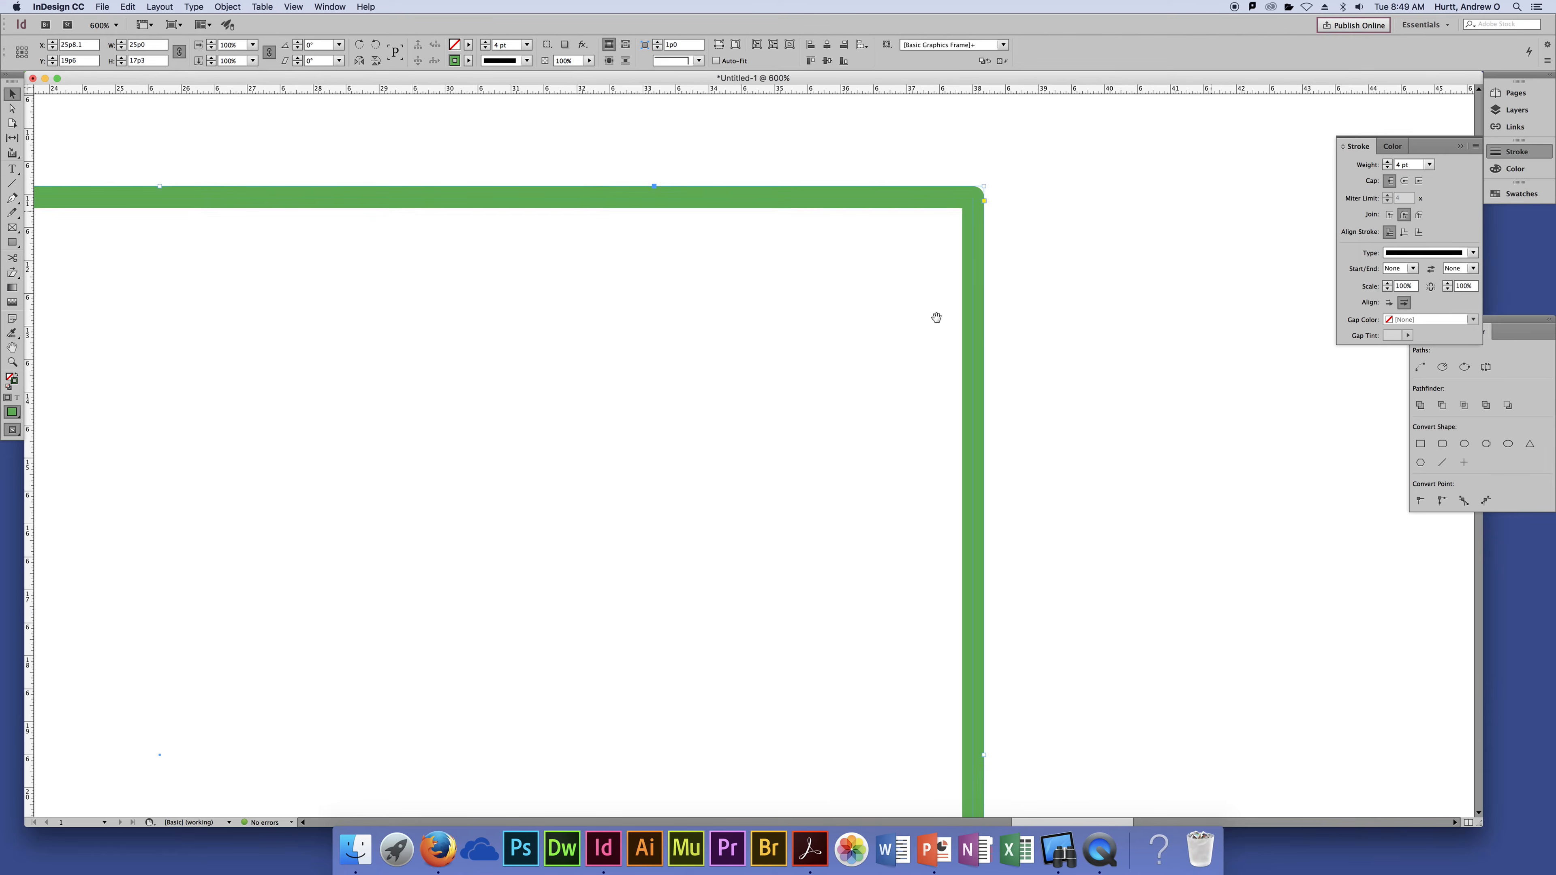
{"action": "left_click_drag", "start_coordinate": [1060, 215], "coordinate": [1001, 323]}
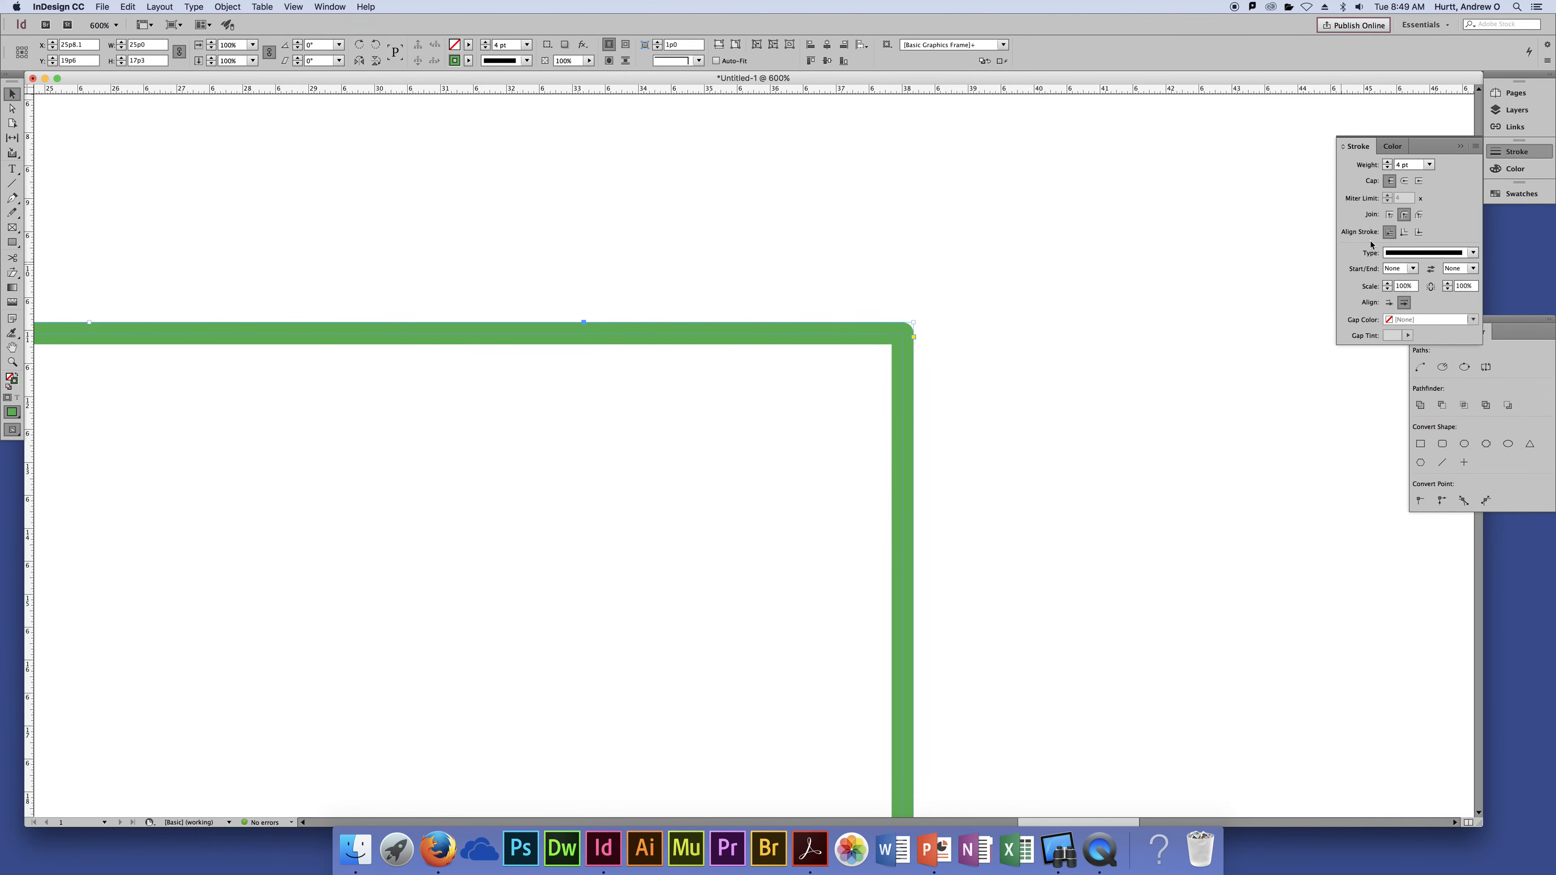
Give the rectangle's stroke a bevel join and fill the shape with the cyan swatch C=100 M=0 Y=0 K=0
{"action": "left_click", "coordinate": [1419, 214]}
{"action": "left_click", "coordinate": [468, 46]}
{"action": "left_click", "coordinate": [383, 129]}
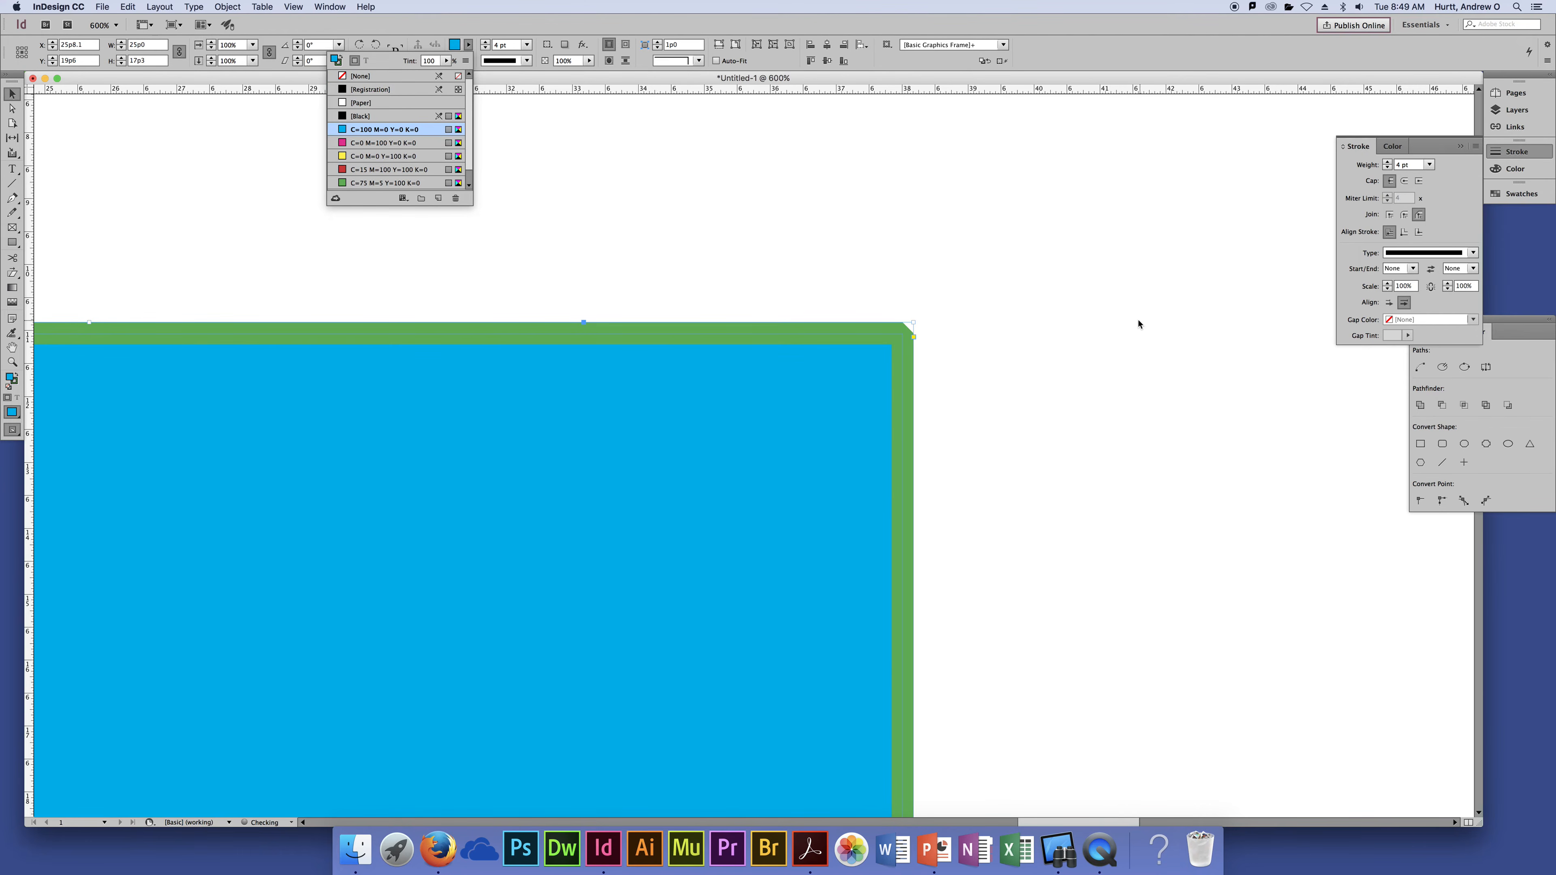
{"action": "left_click", "coordinate": [1059, 317]}
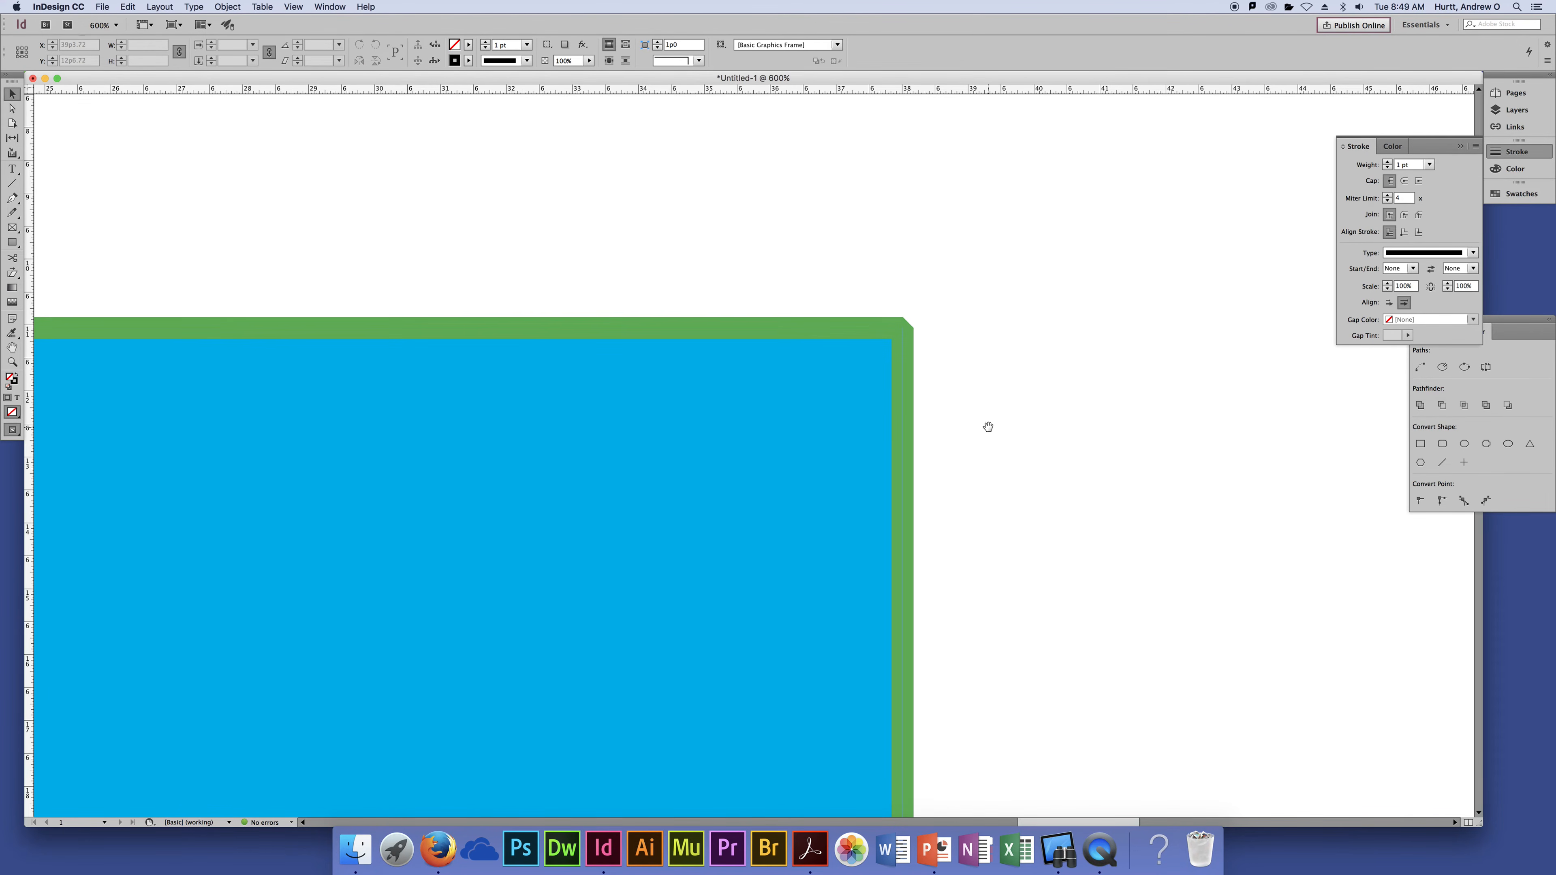
Select the cyan-filled rectangle and align its stroke to the inside of the path
{"action": "scroll", "coordinate": [986, 427], "scroll_direction": "down", "scroll_amount": 5}
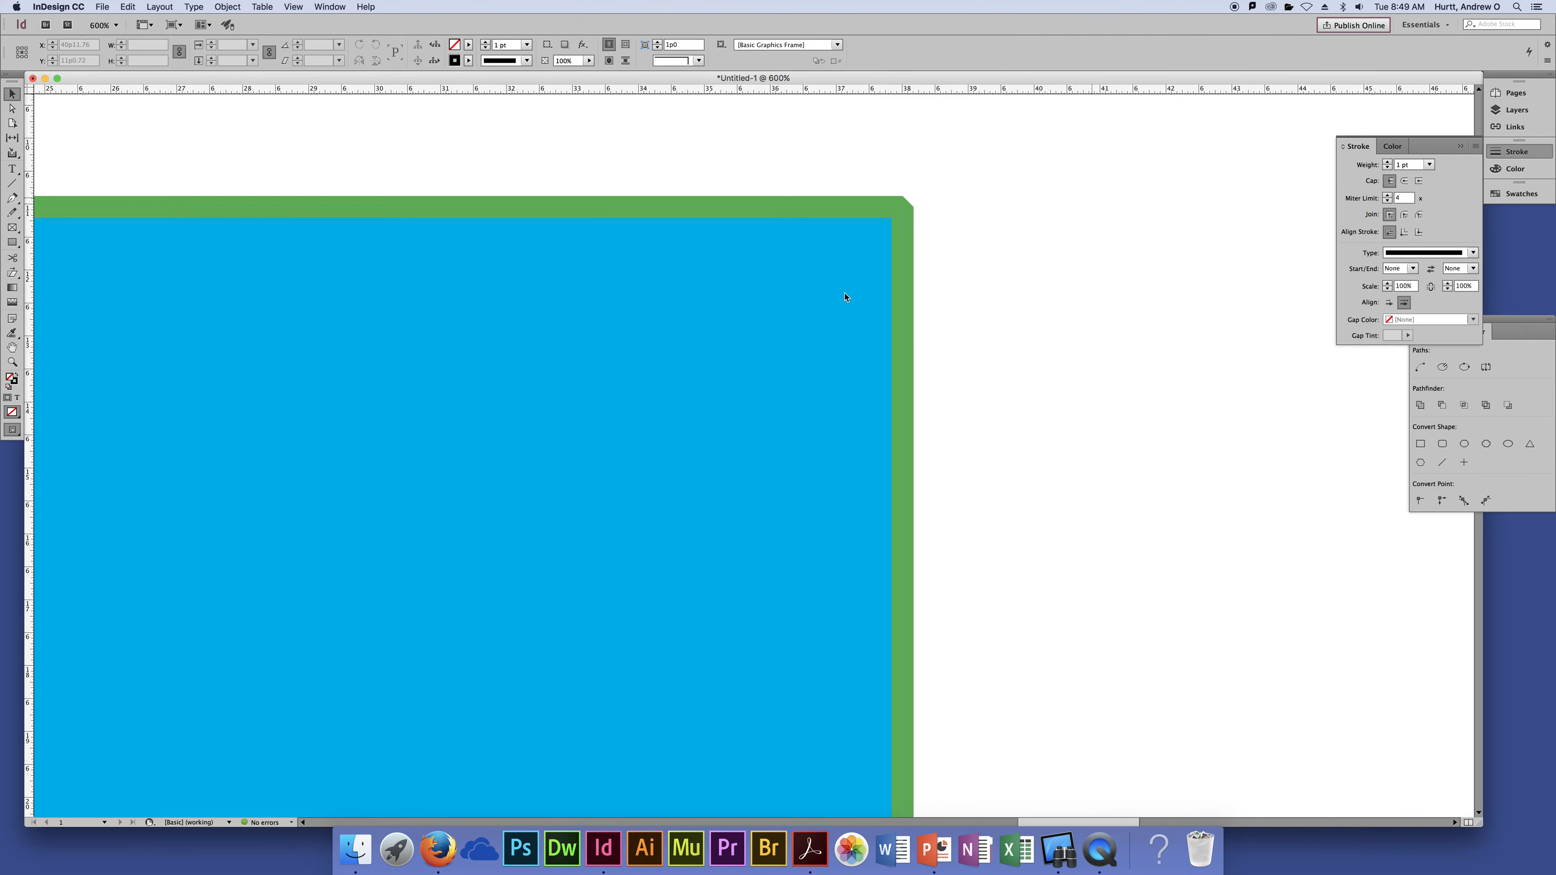
{"action": "left_click", "coordinate": [855, 339]}
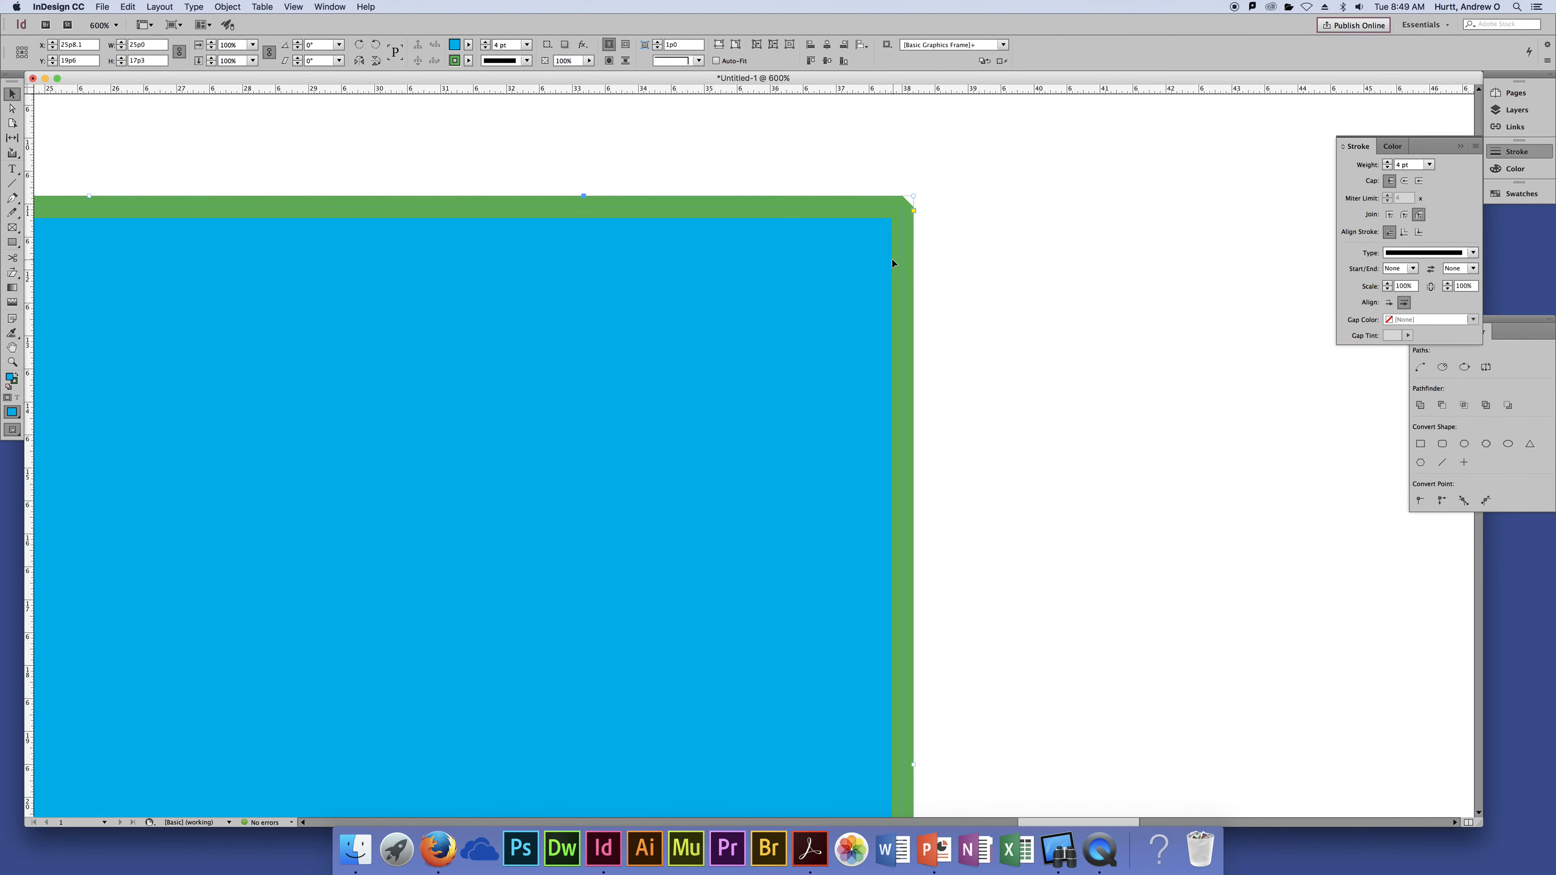
{"action": "left_click", "coordinate": [1404, 231]}
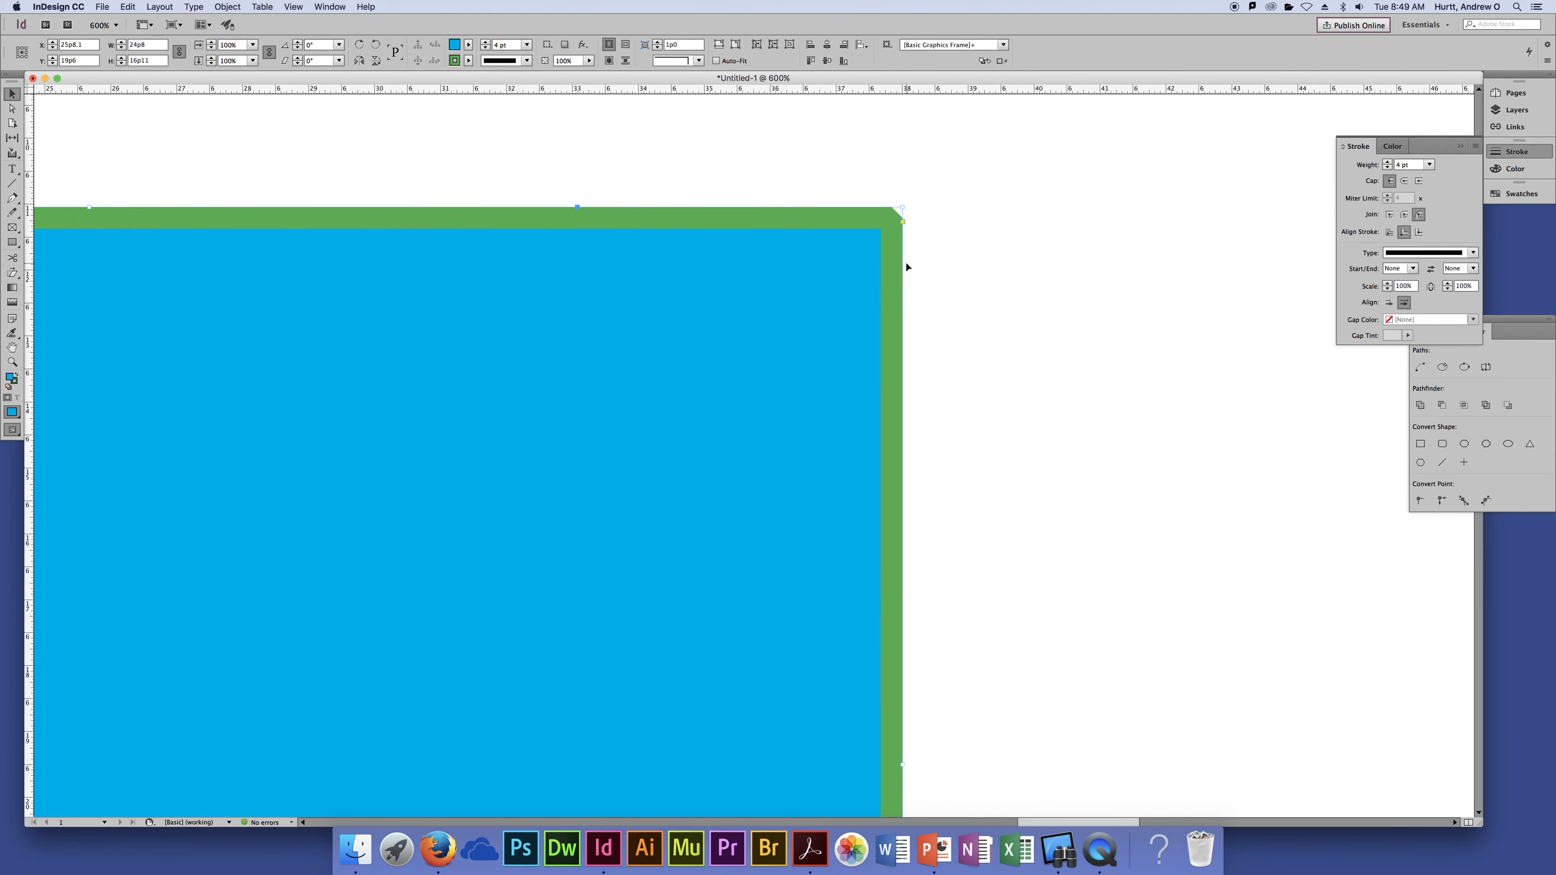
Align the rectangle's stroke to the outside of the path and check the whole shape
{"action": "left_click", "coordinate": [1419, 232]}
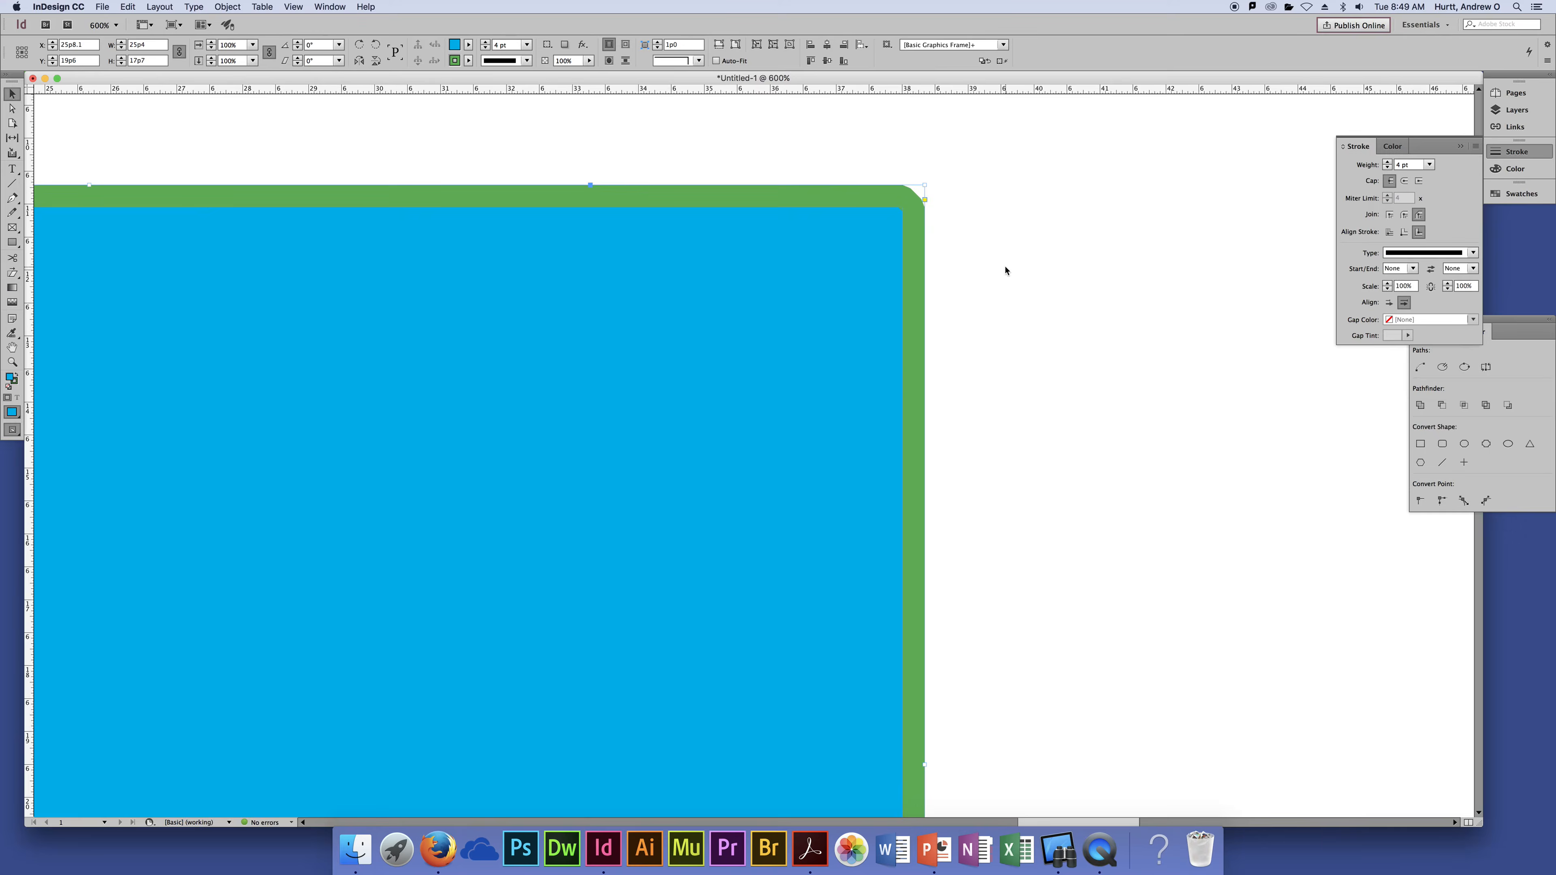
{"action": "key", "text": "super+minus"}
{"action": "key", "text": "super+minus"}
{"action": "key", "text": "super+minus"}
{"action": "key", "text": "super+minus"}
{"action": "left_click", "coordinate": [1149, 300]}
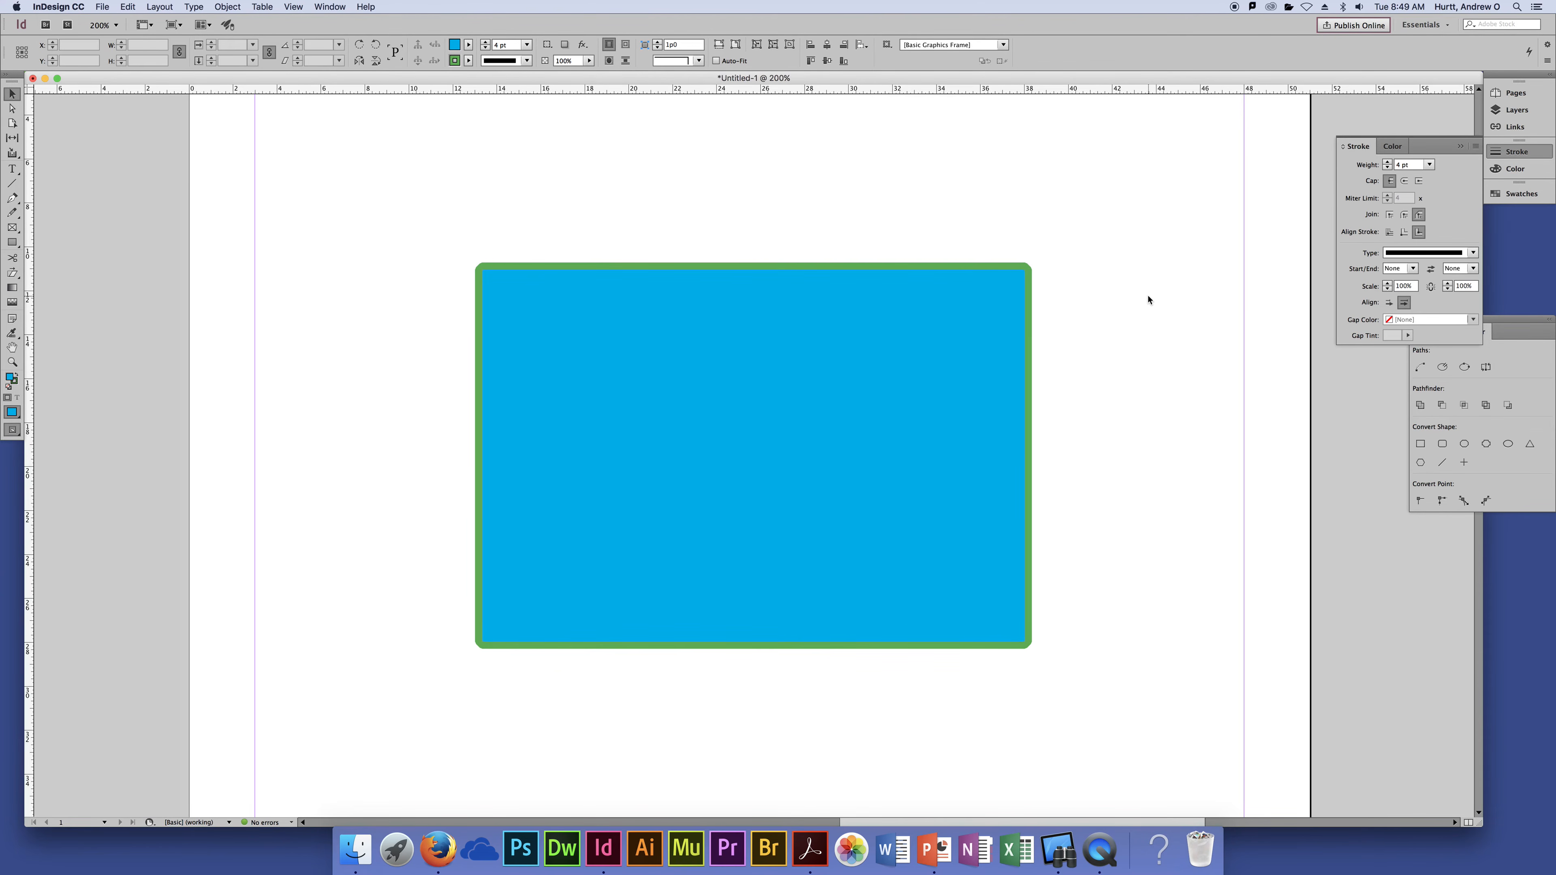
Set the rectangle's fill to None and delete its right side, leaving a three-sided open path
{"action": "key", "text": "a"}
{"action": "left_click", "coordinate": [862, 341]}
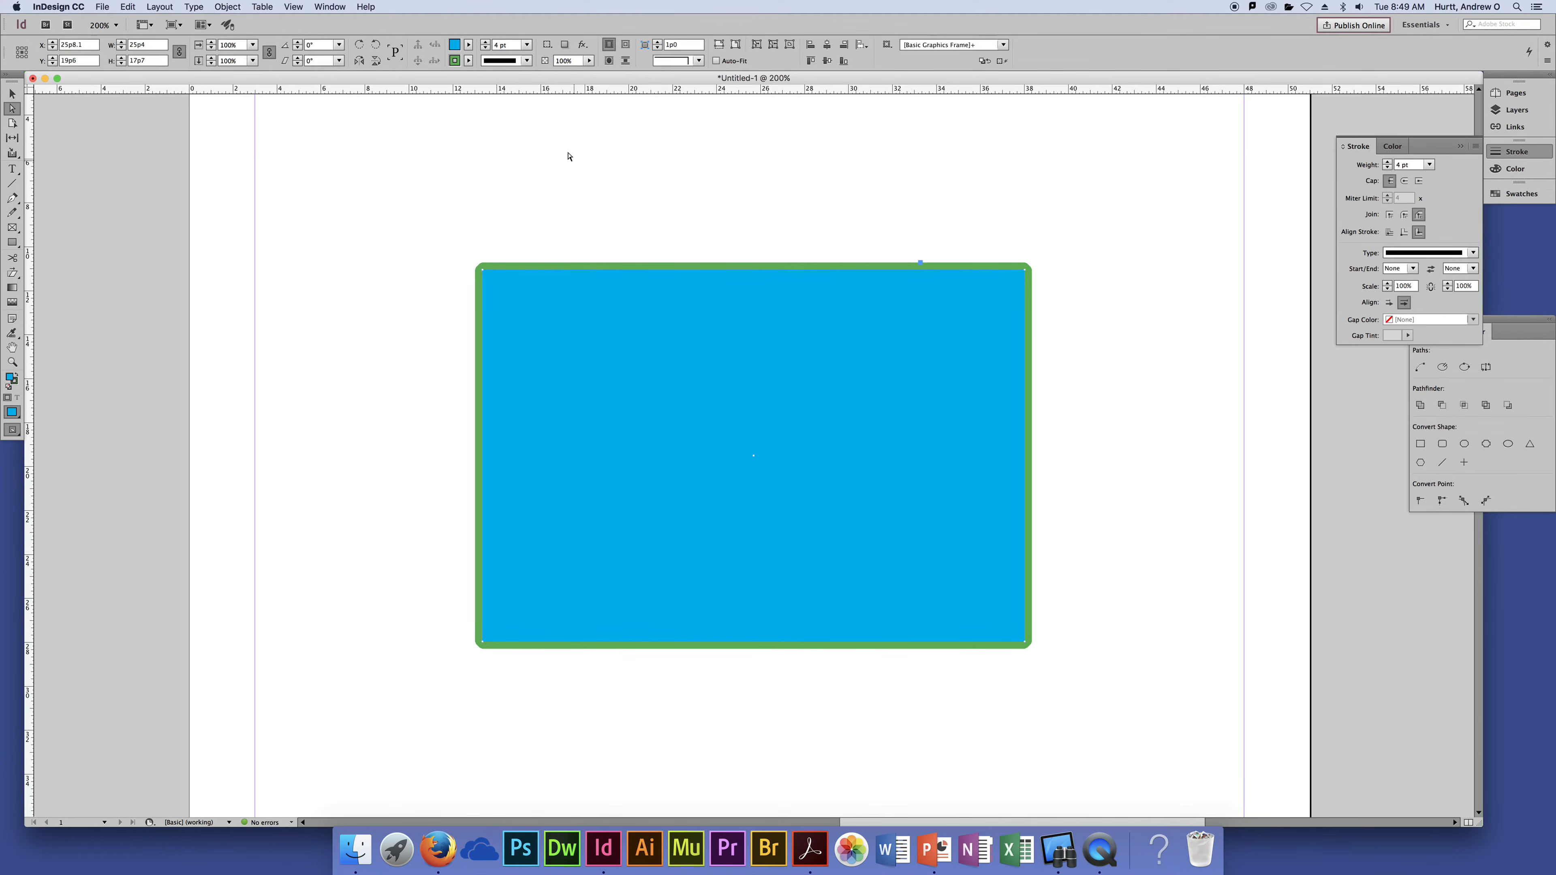
{"action": "left_click", "coordinate": [468, 44]}
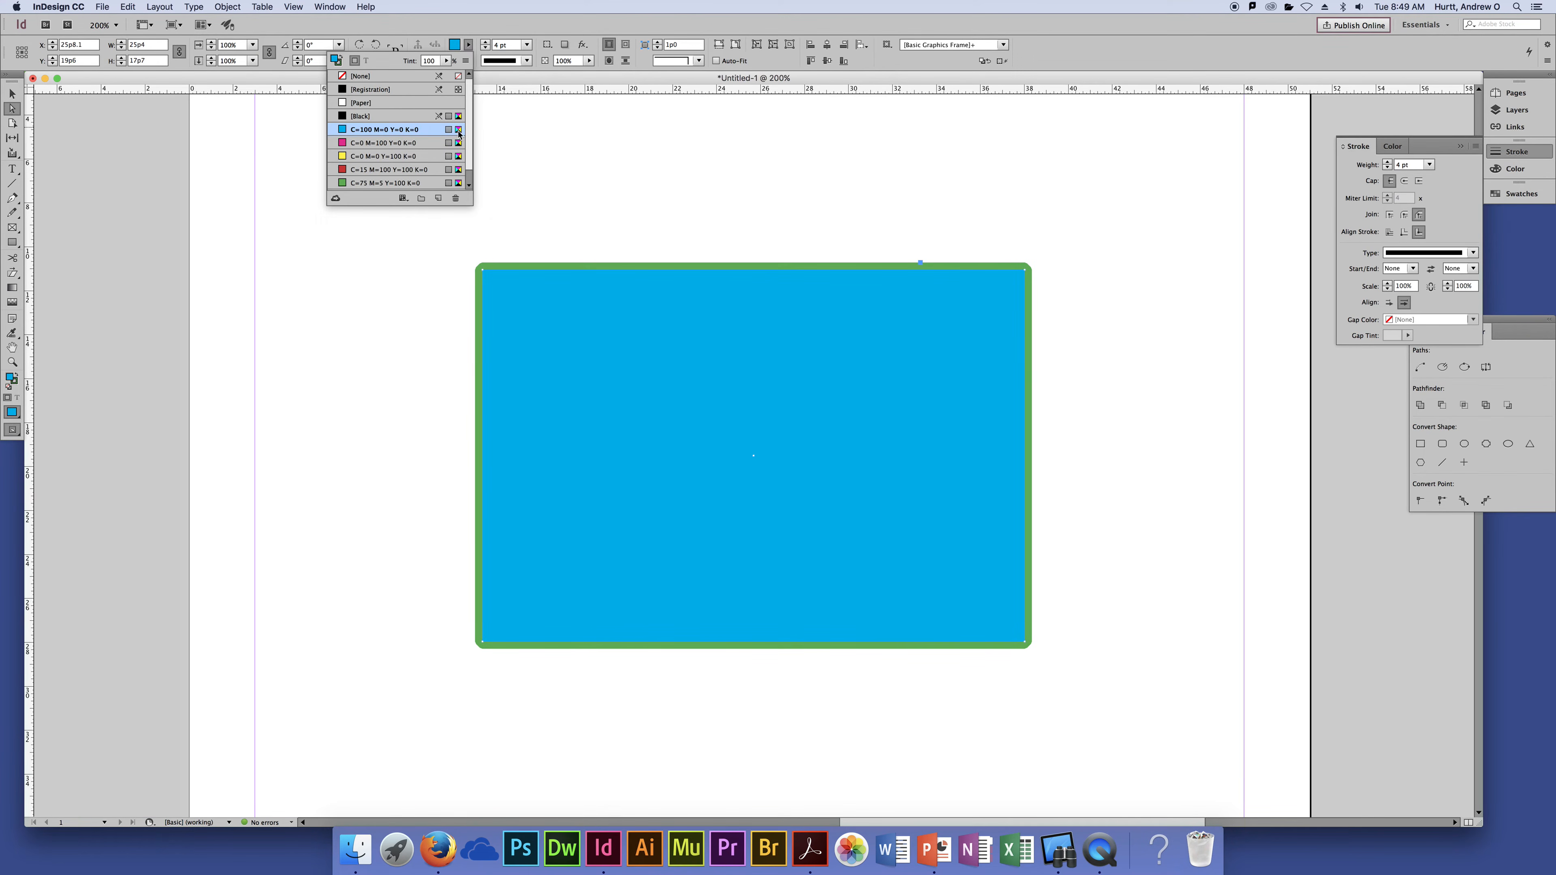
{"action": "left_click", "coordinate": [408, 76]}
{"action": "left_click", "coordinate": [1054, 319]}
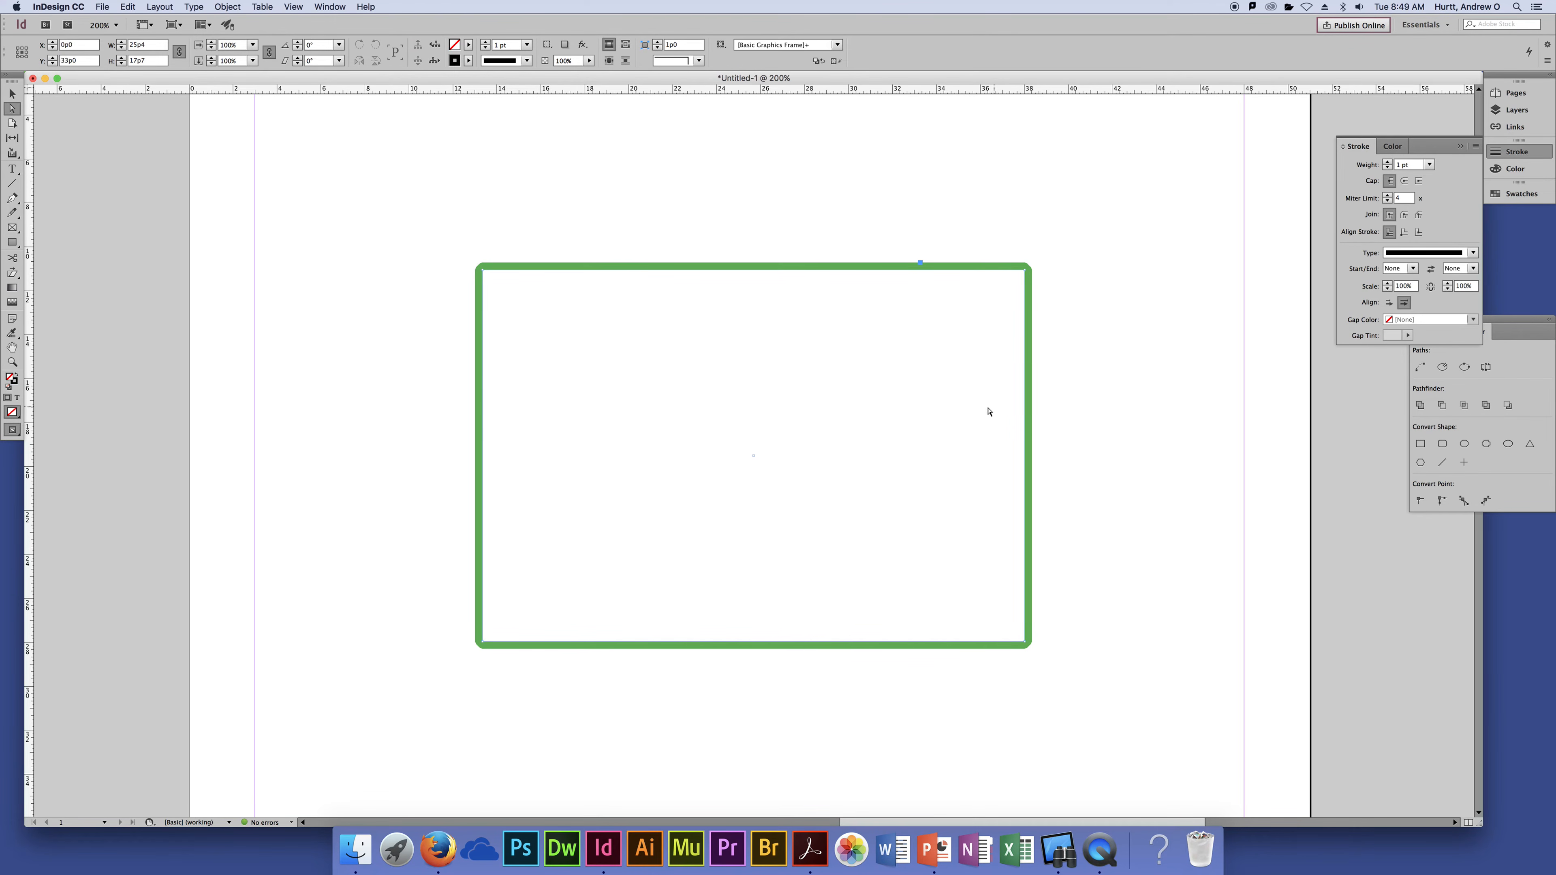
{"action": "key", "text": "Delete"}
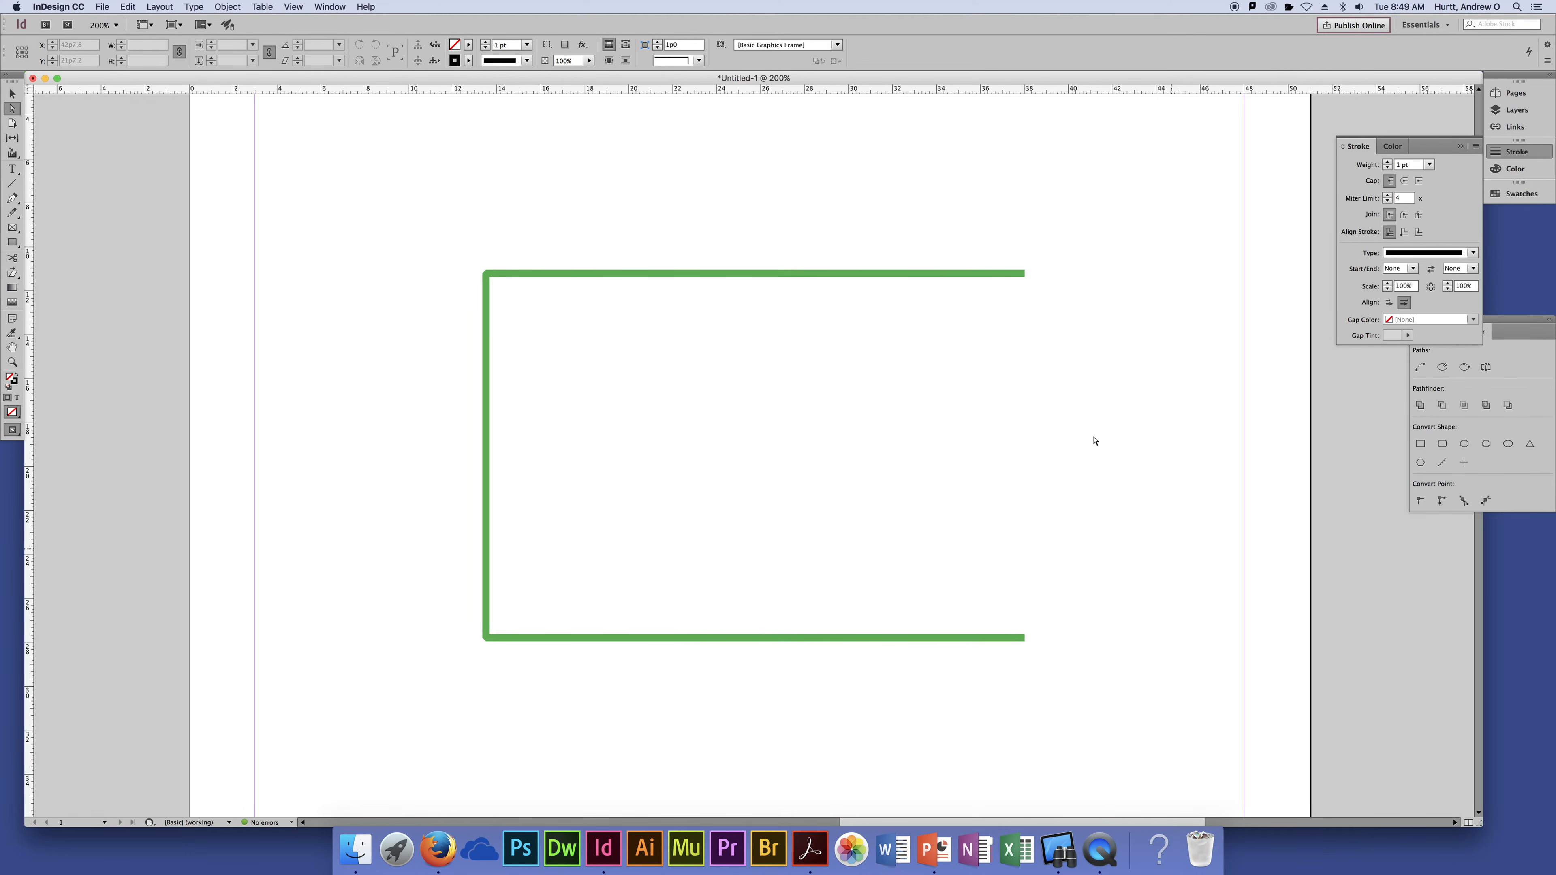
Try a round cap and a projecting cap on the open path's stroke ends
{"action": "key", "text": "super+equal"}
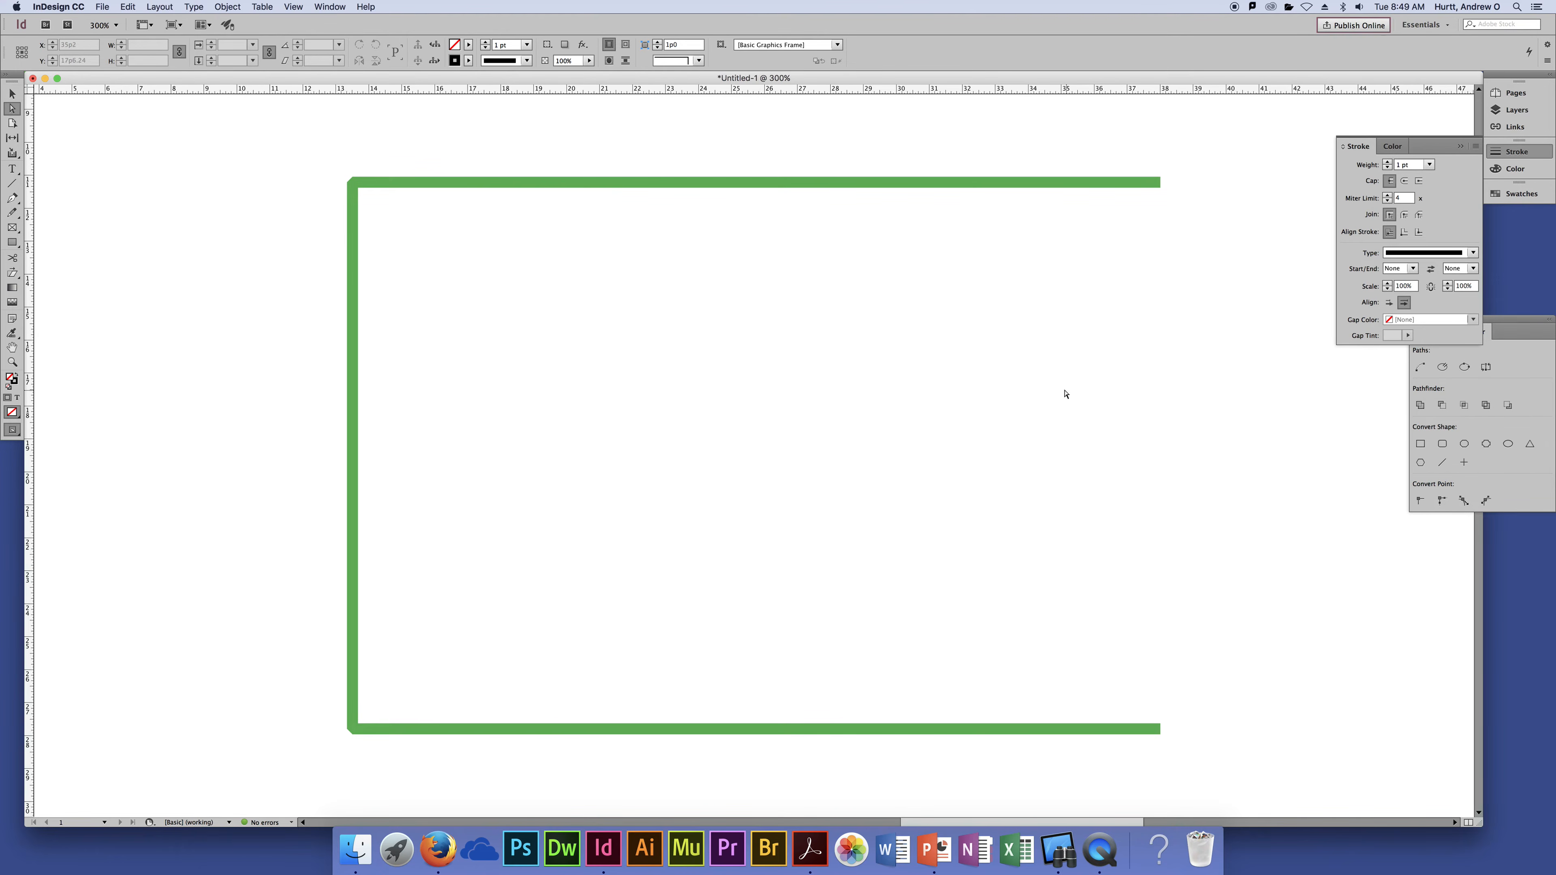
{"action": "left_click_drag", "start_coordinate": [1189, 139], "coordinate": [1082, 235]}
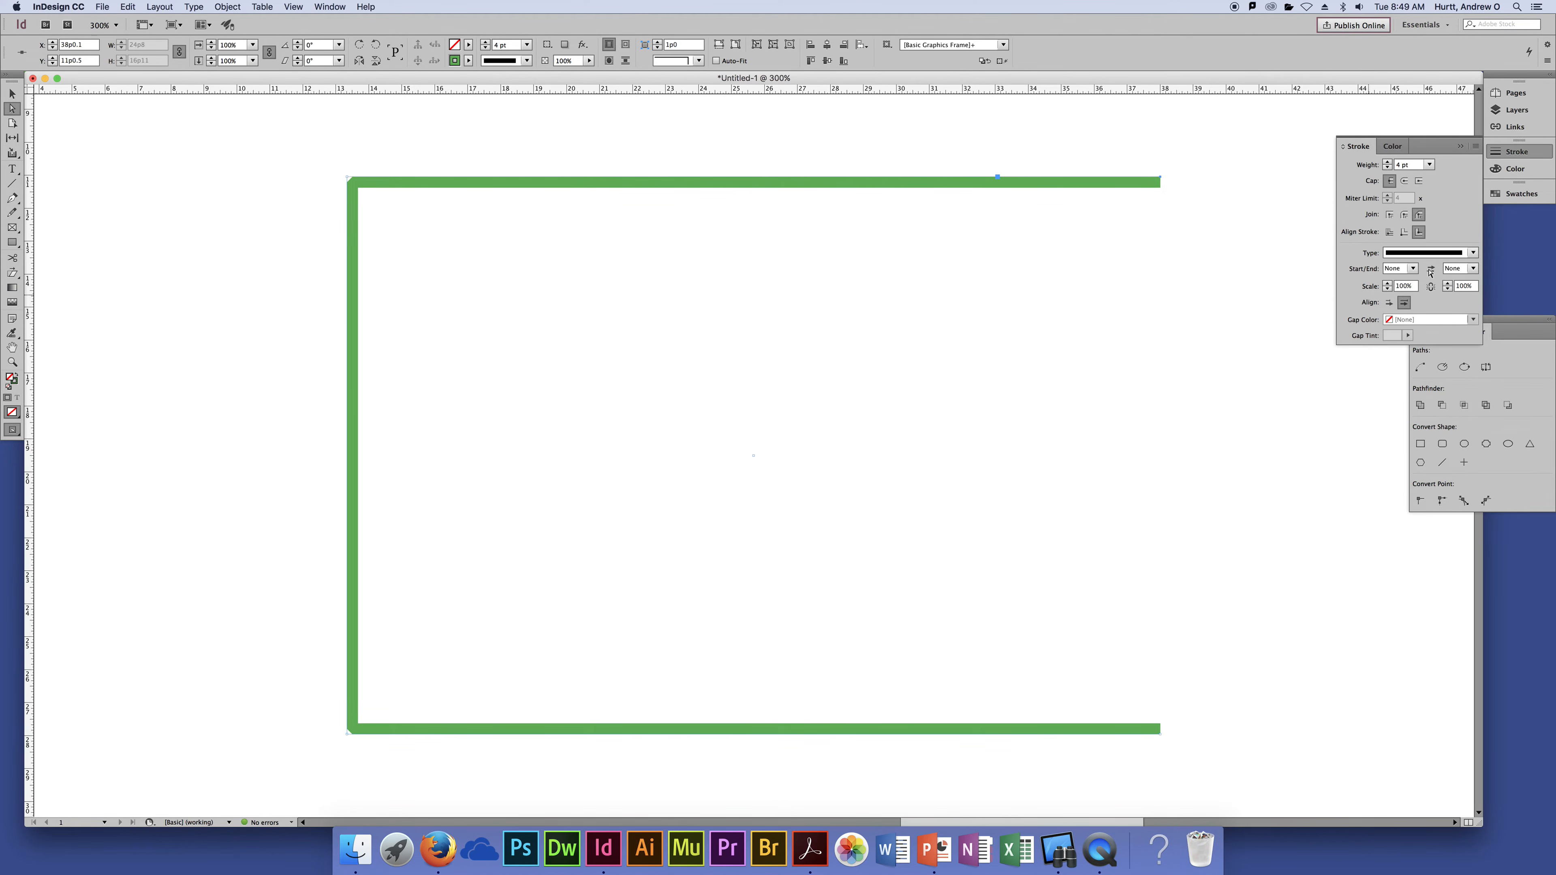
{"action": "left_click", "coordinate": [1228, 249]}
{"action": "key", "text": "v"}
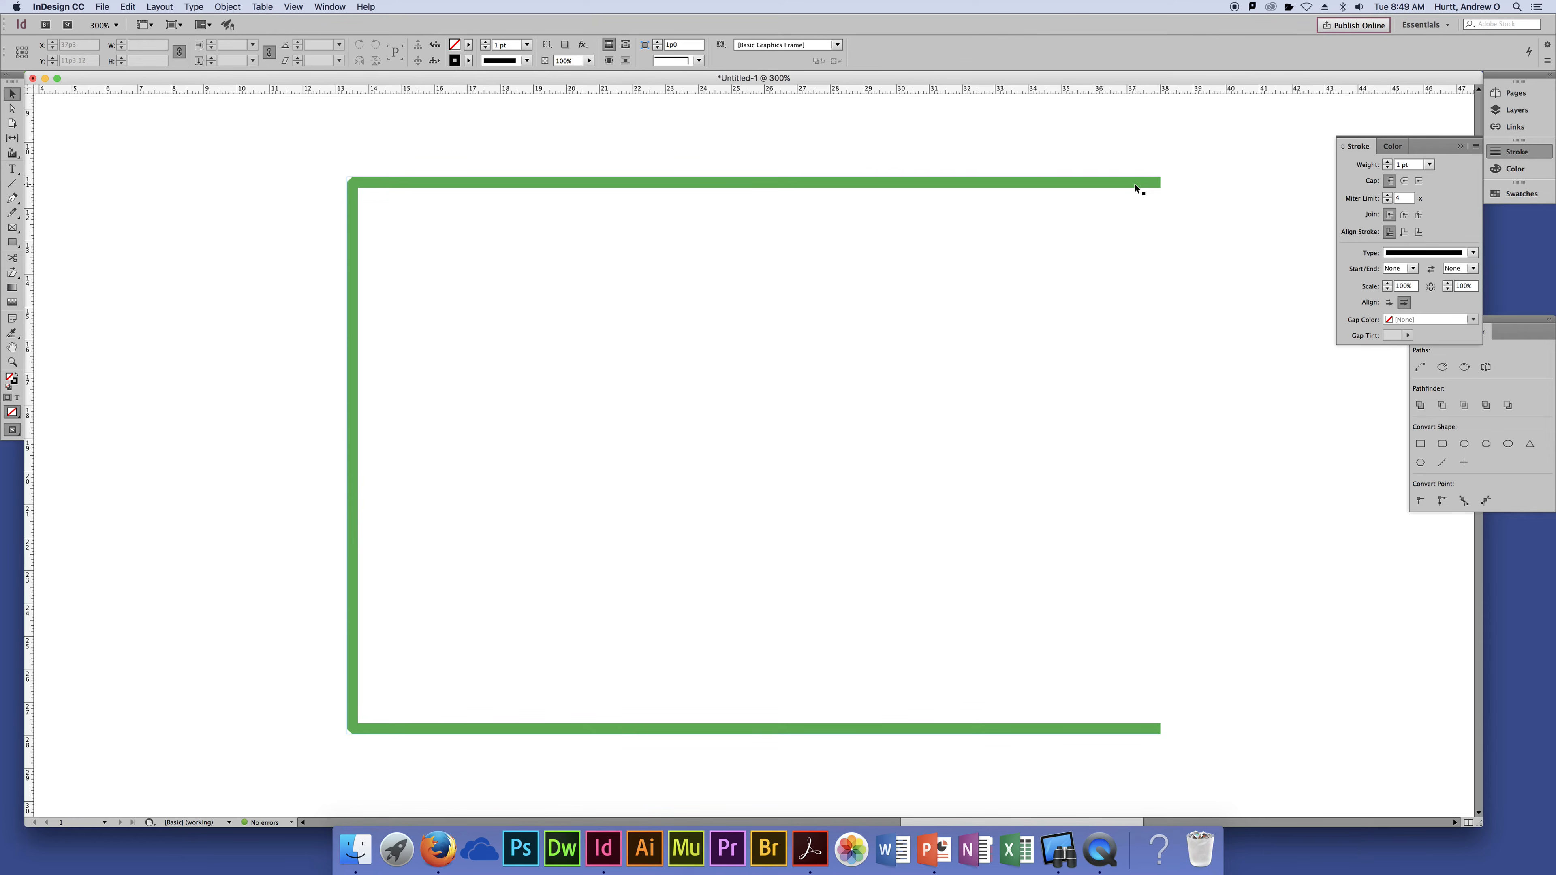
{"action": "left_click", "coordinate": [1134, 183]}
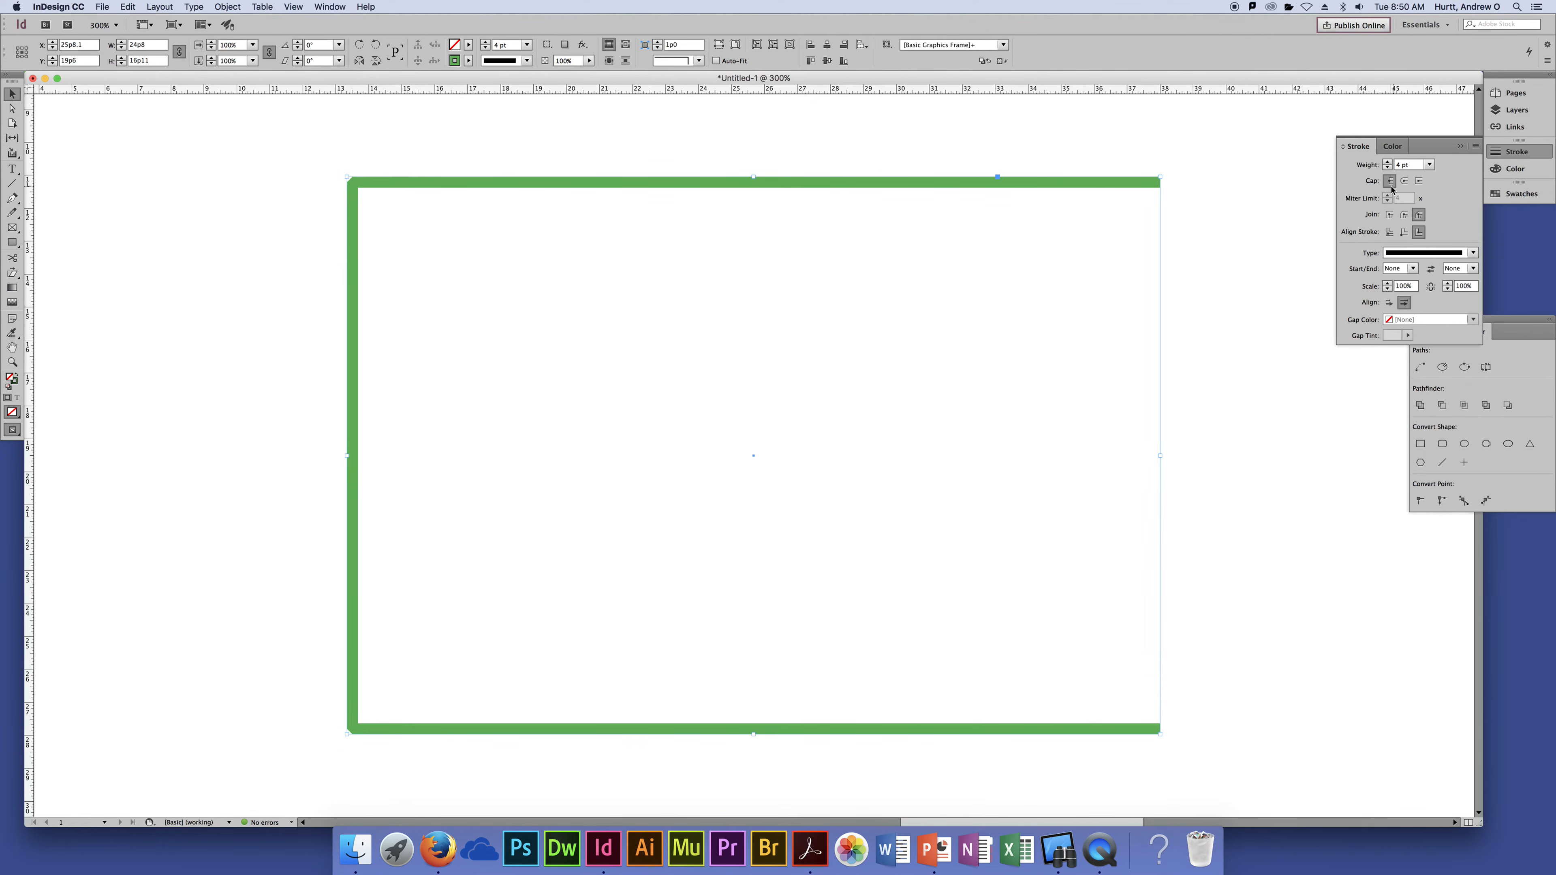
{"action": "left_click", "coordinate": [1405, 182]}
{"action": "left_click", "coordinate": [1232, 228]}
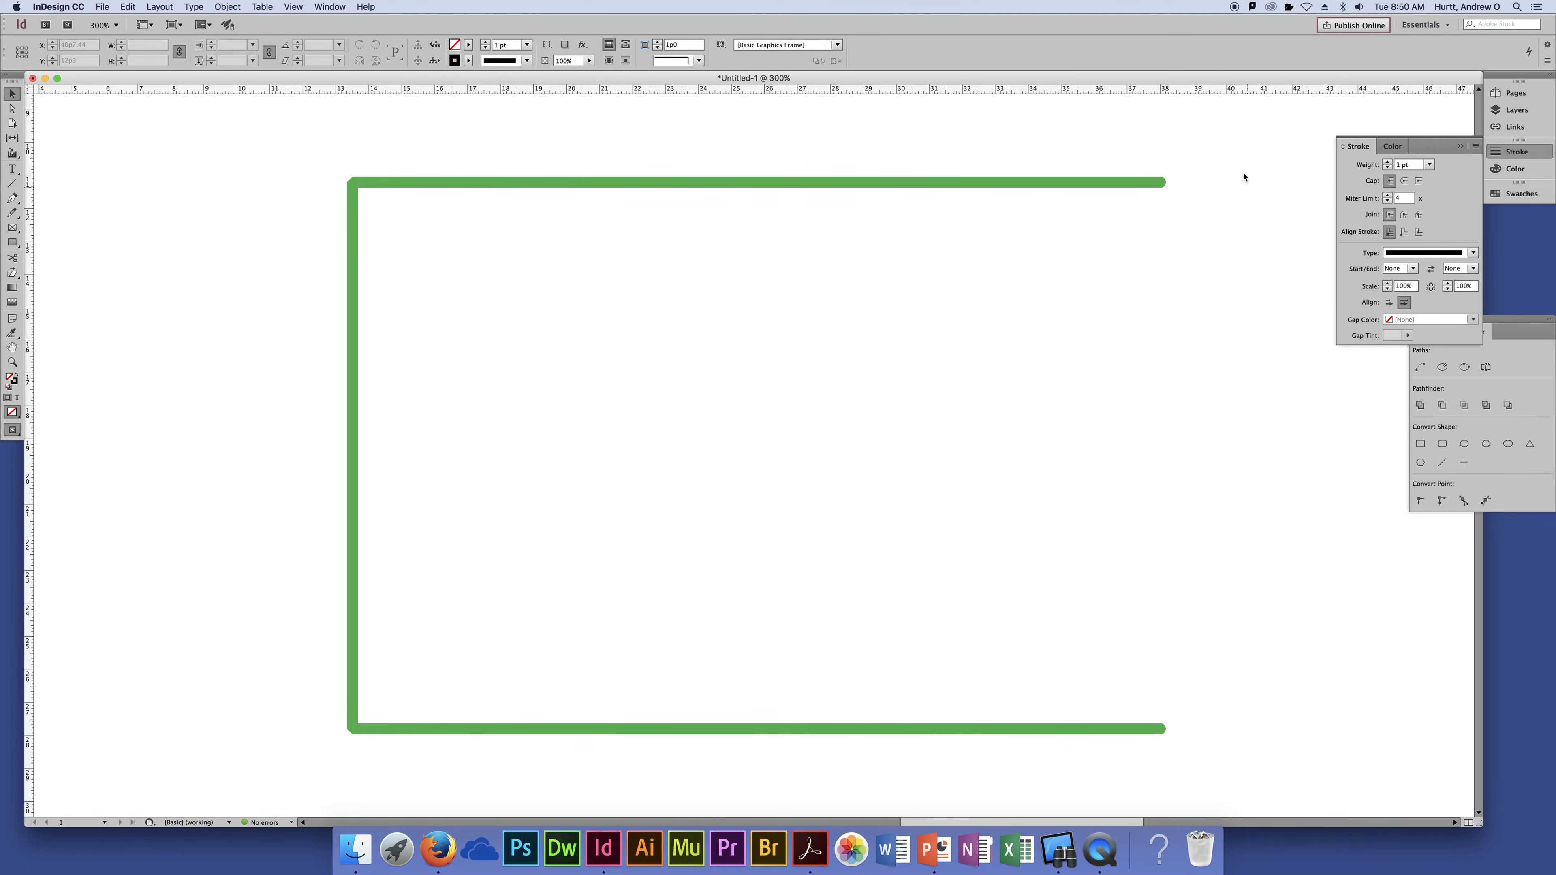
{"action": "left_click", "coordinate": [1145, 182]}
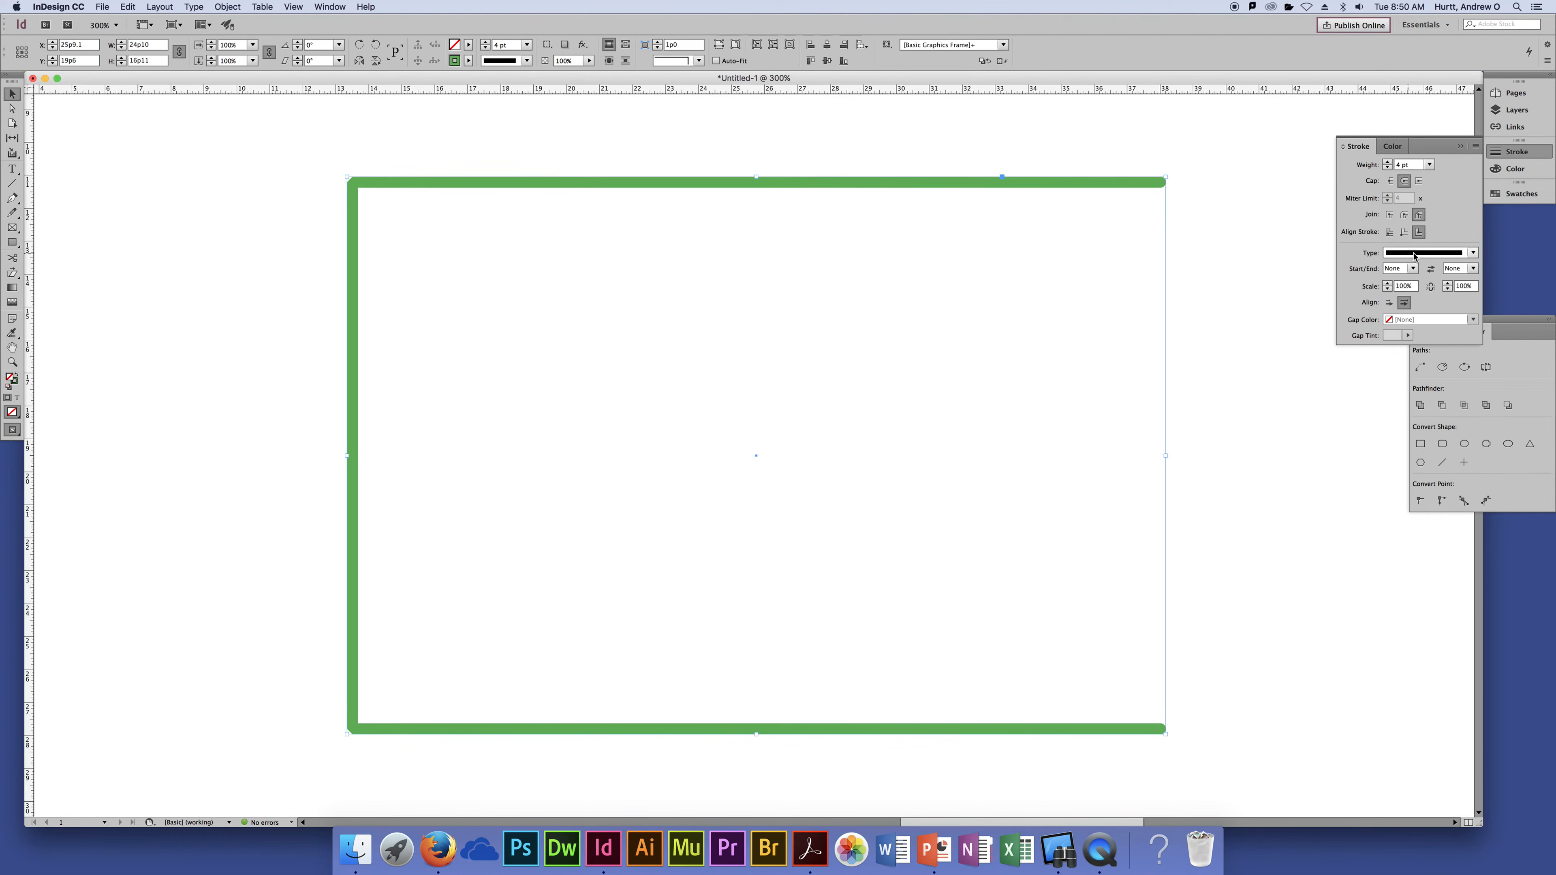
{"action": "left_click", "coordinate": [1419, 181]}
Fill the open path with the red swatch C=15 M=100 Y=100 K=0
{"action": "left_click", "coordinate": [469, 44]}
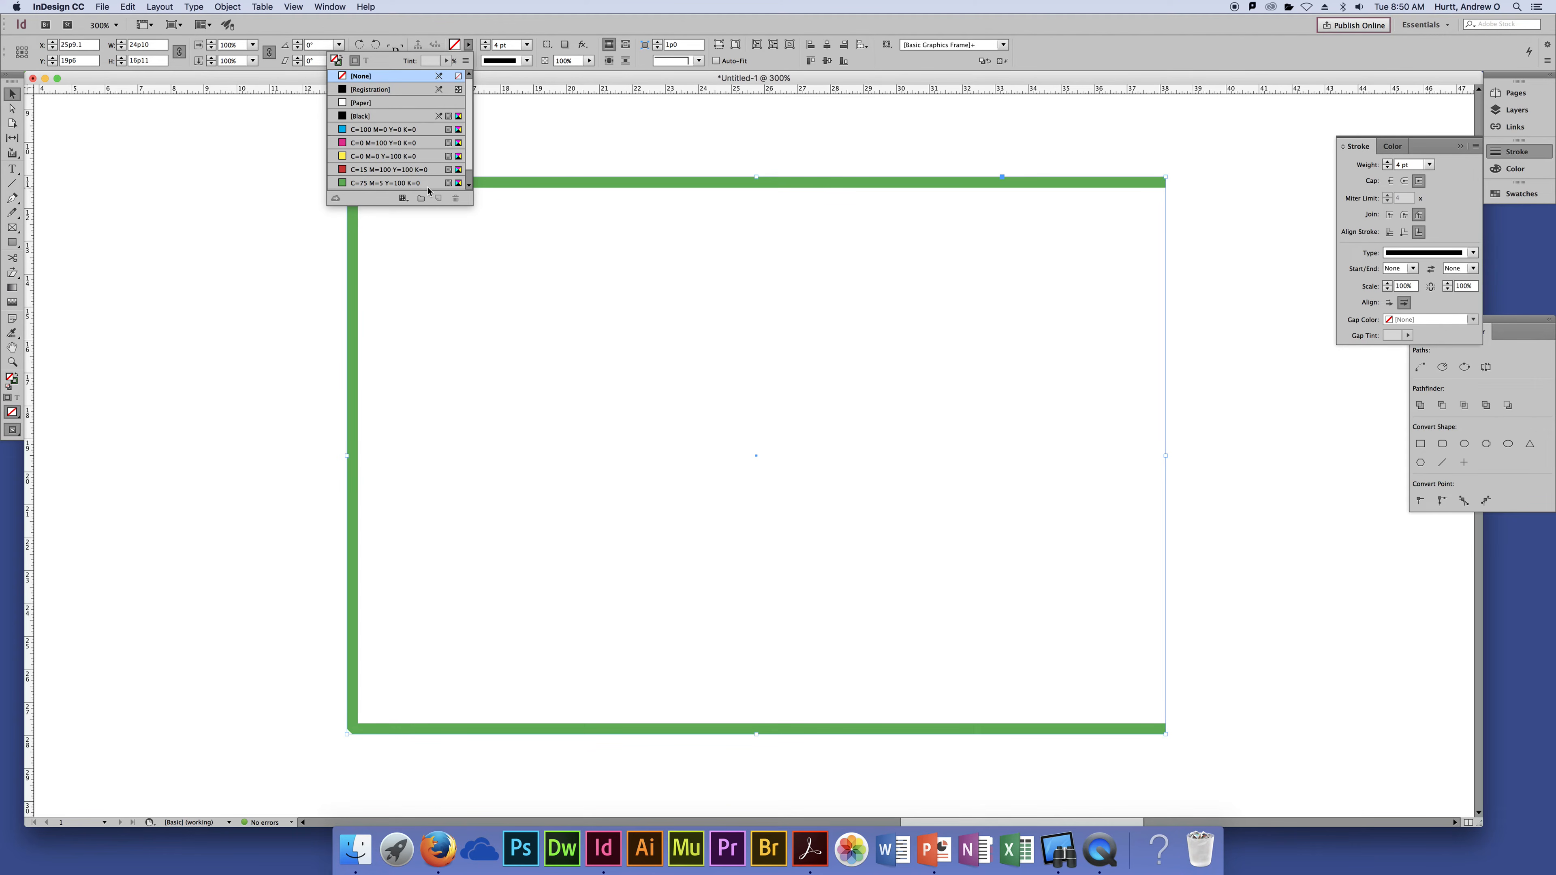
{"action": "left_click", "coordinate": [428, 174]}
{"action": "left_click", "coordinate": [1250, 325]}
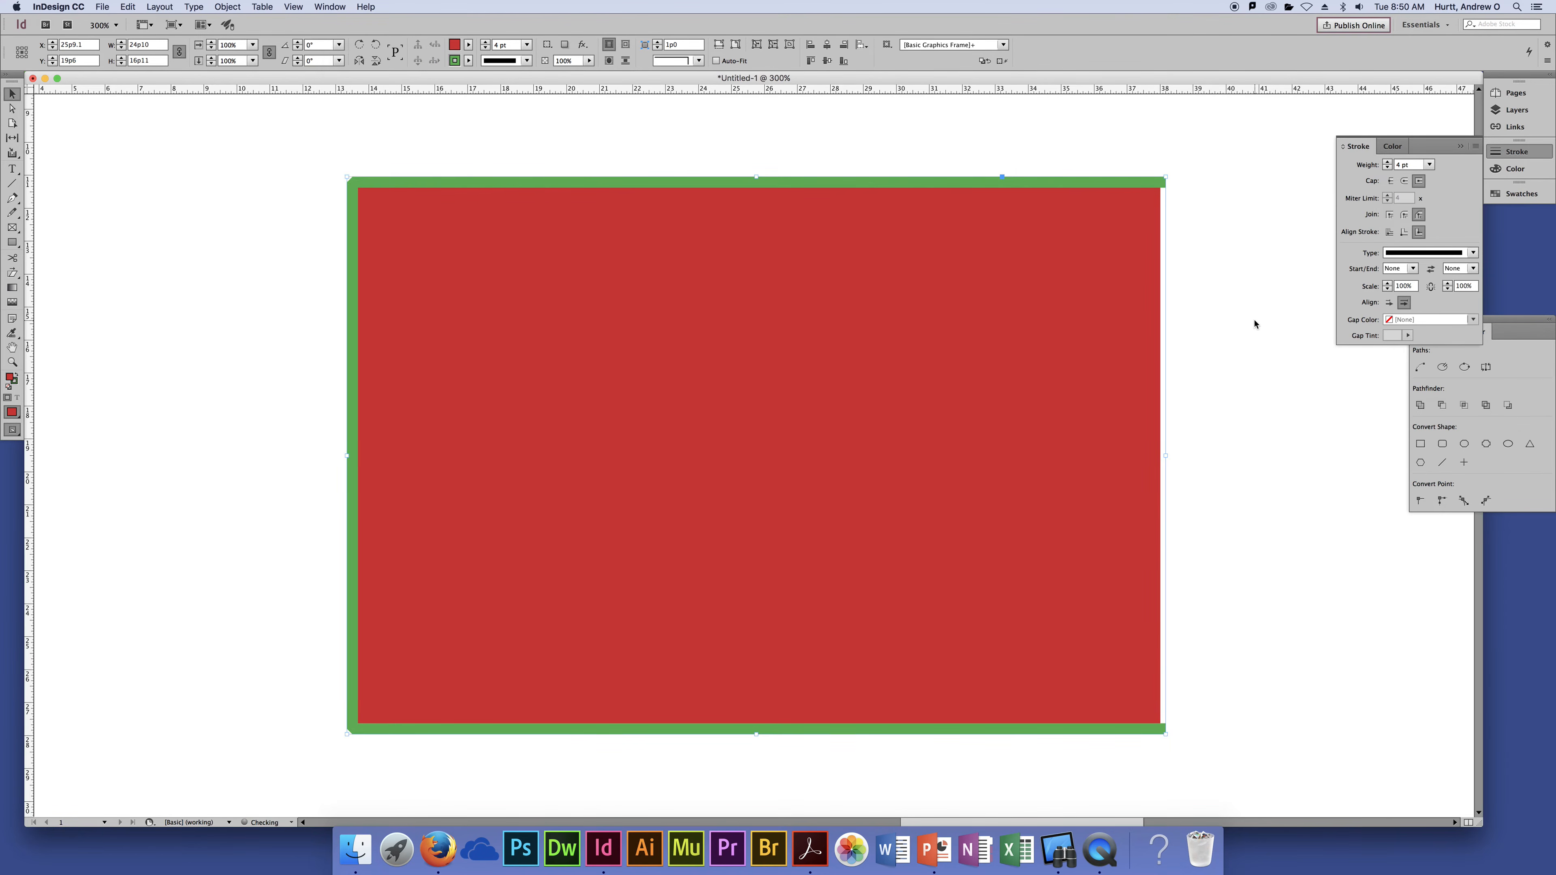
{"action": "left_click", "coordinate": [1225, 309]}
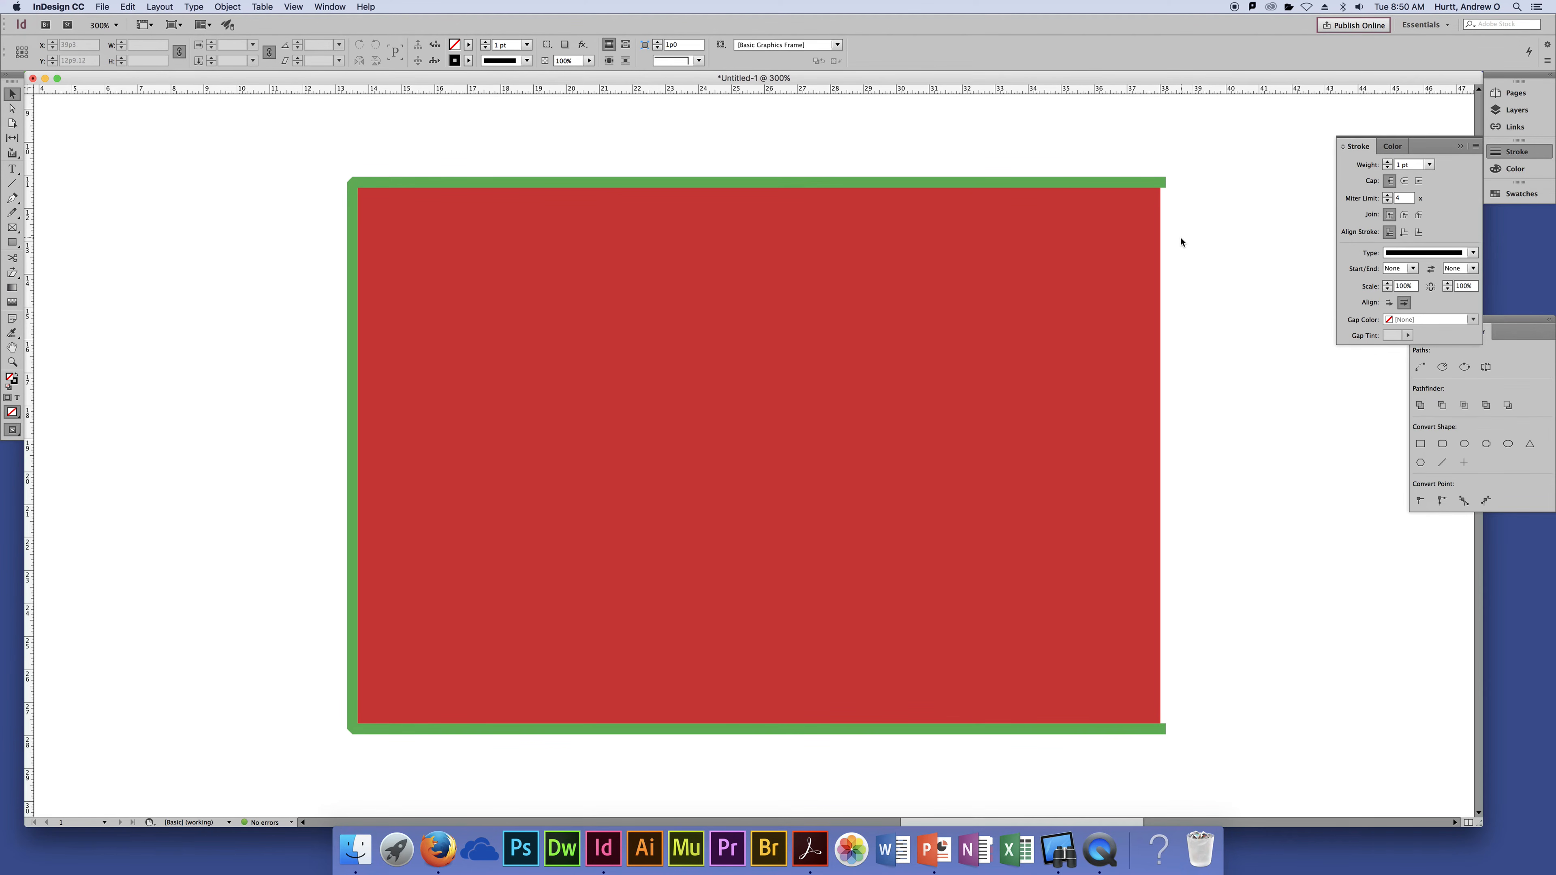
Try a round cap on the red-filled open path's stroke ends
{"action": "scroll", "coordinate": [1181, 240], "scroll_direction": "down", "scroll_amount": 1}
{"action": "left_click_drag", "start_coordinate": [1211, 163], "coordinate": [1091, 266]}
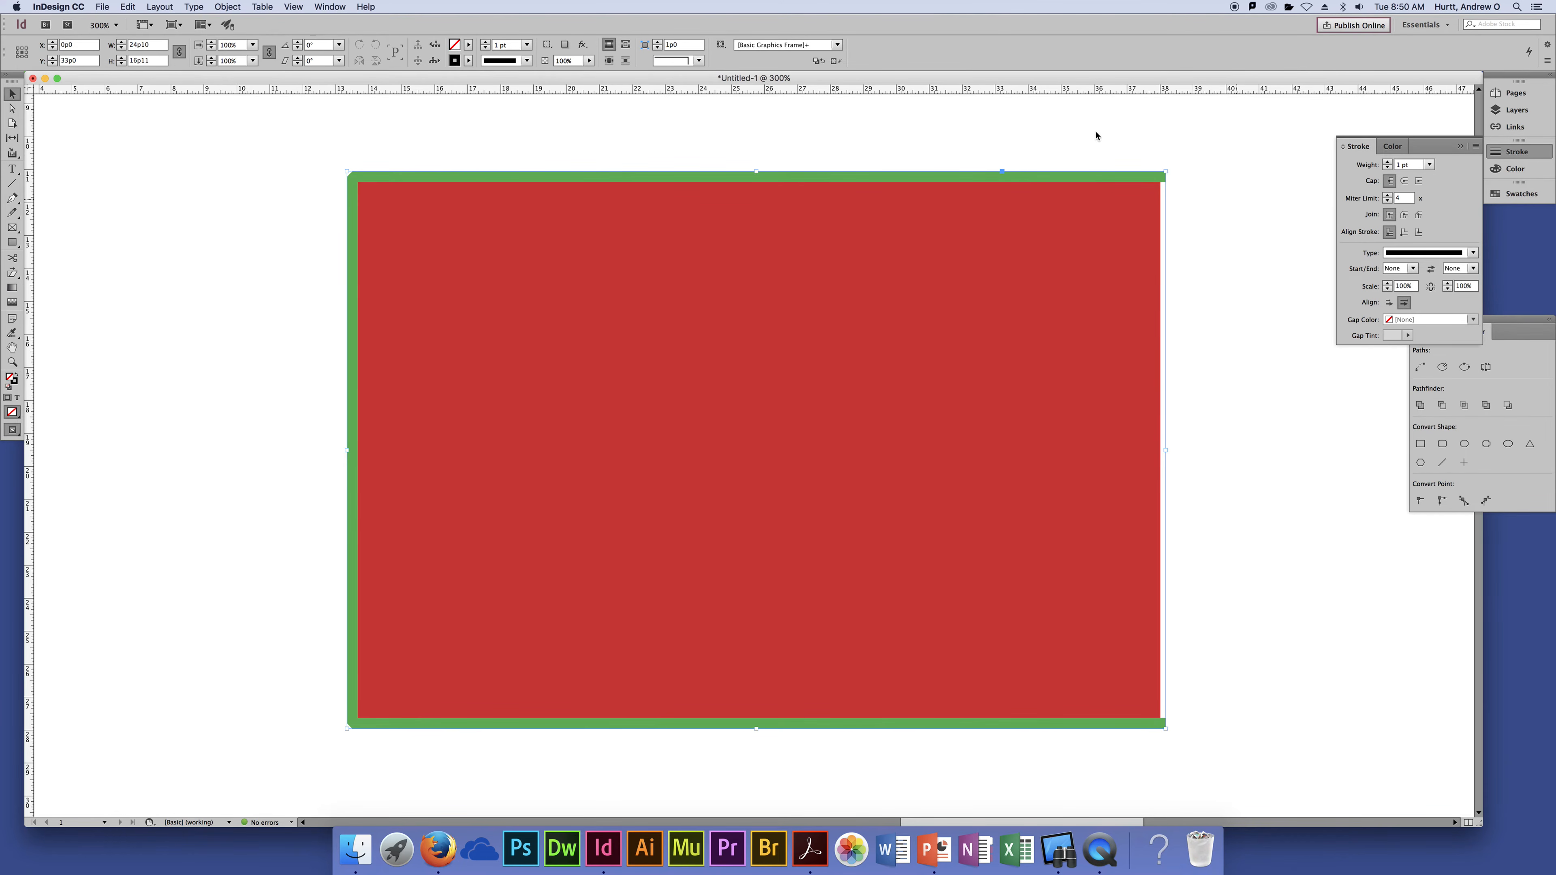
{"action": "left_click", "coordinate": [114, 260]}
{"action": "left_click_drag", "start_coordinate": [1204, 127], "coordinate": [1049, 342]}
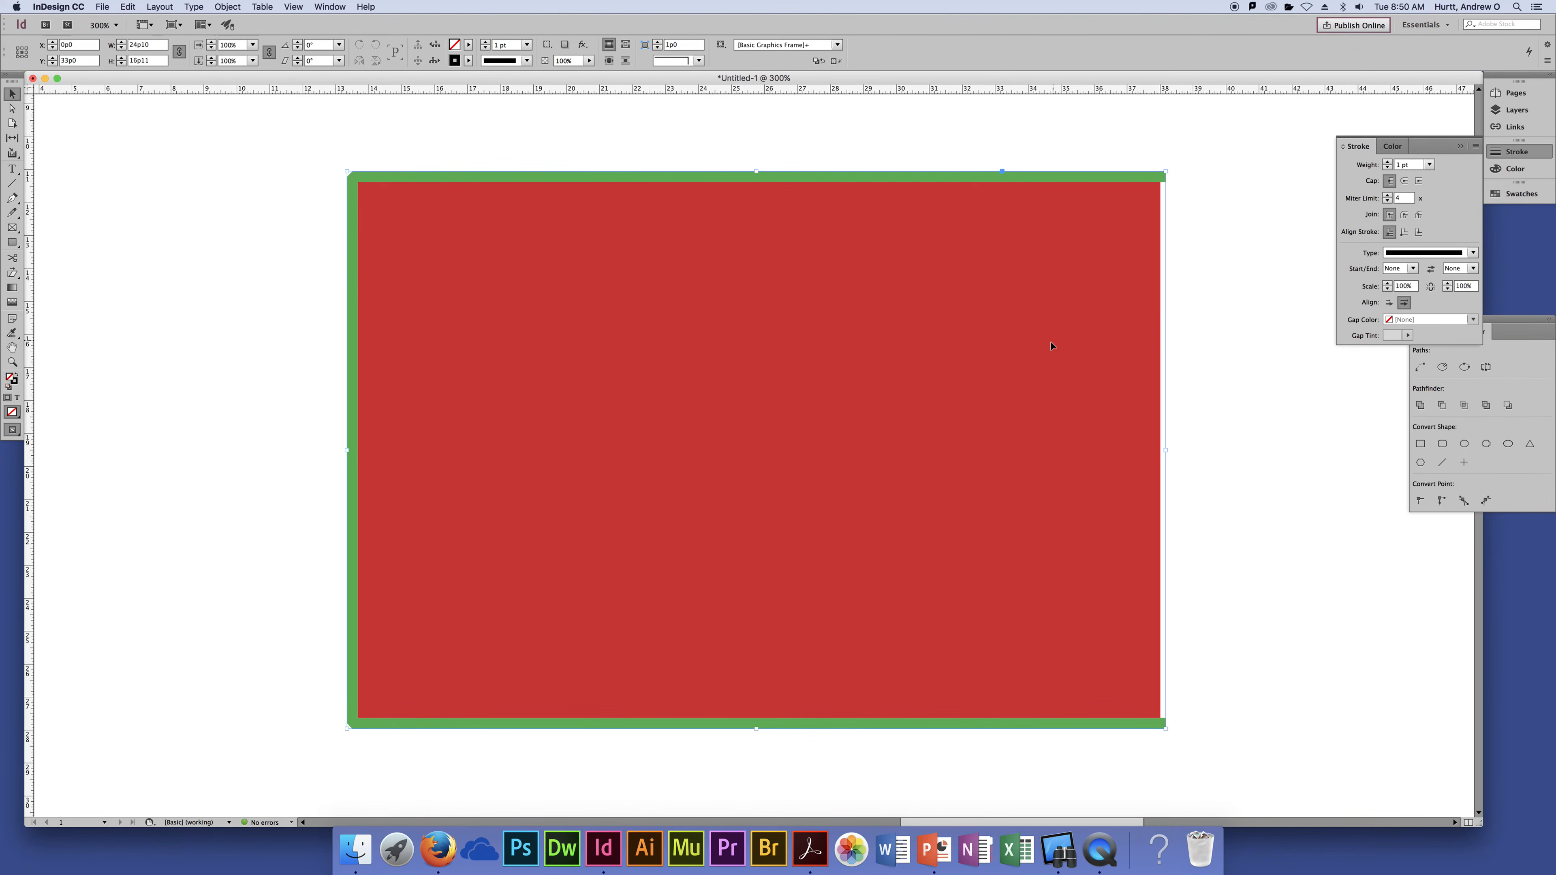
{"action": "left_click", "coordinate": [1404, 181]}
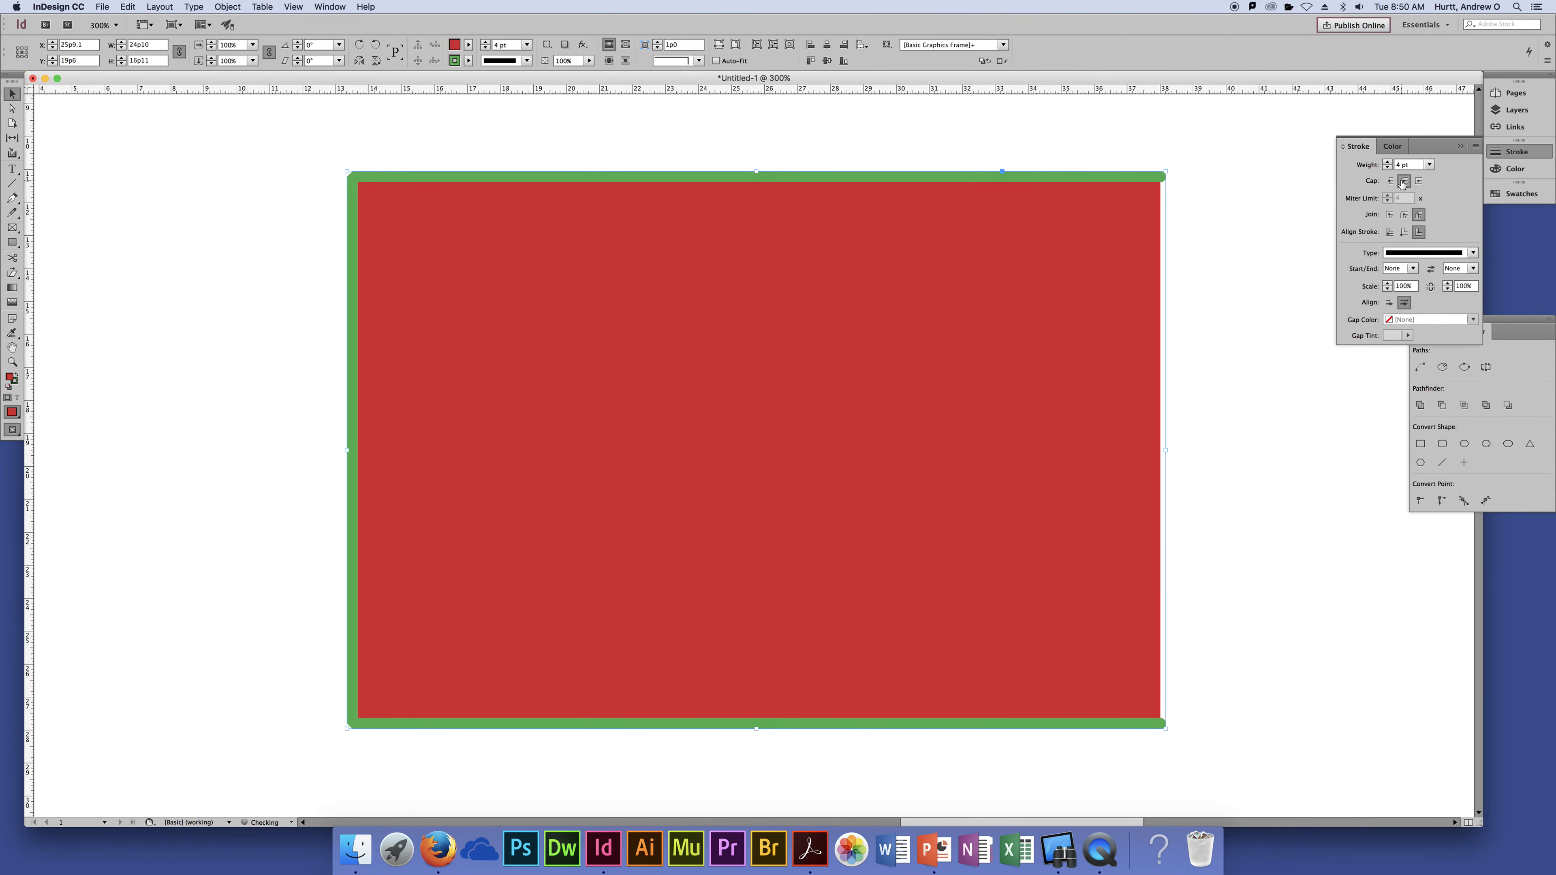
{"action": "left_click", "coordinate": [1246, 208]}
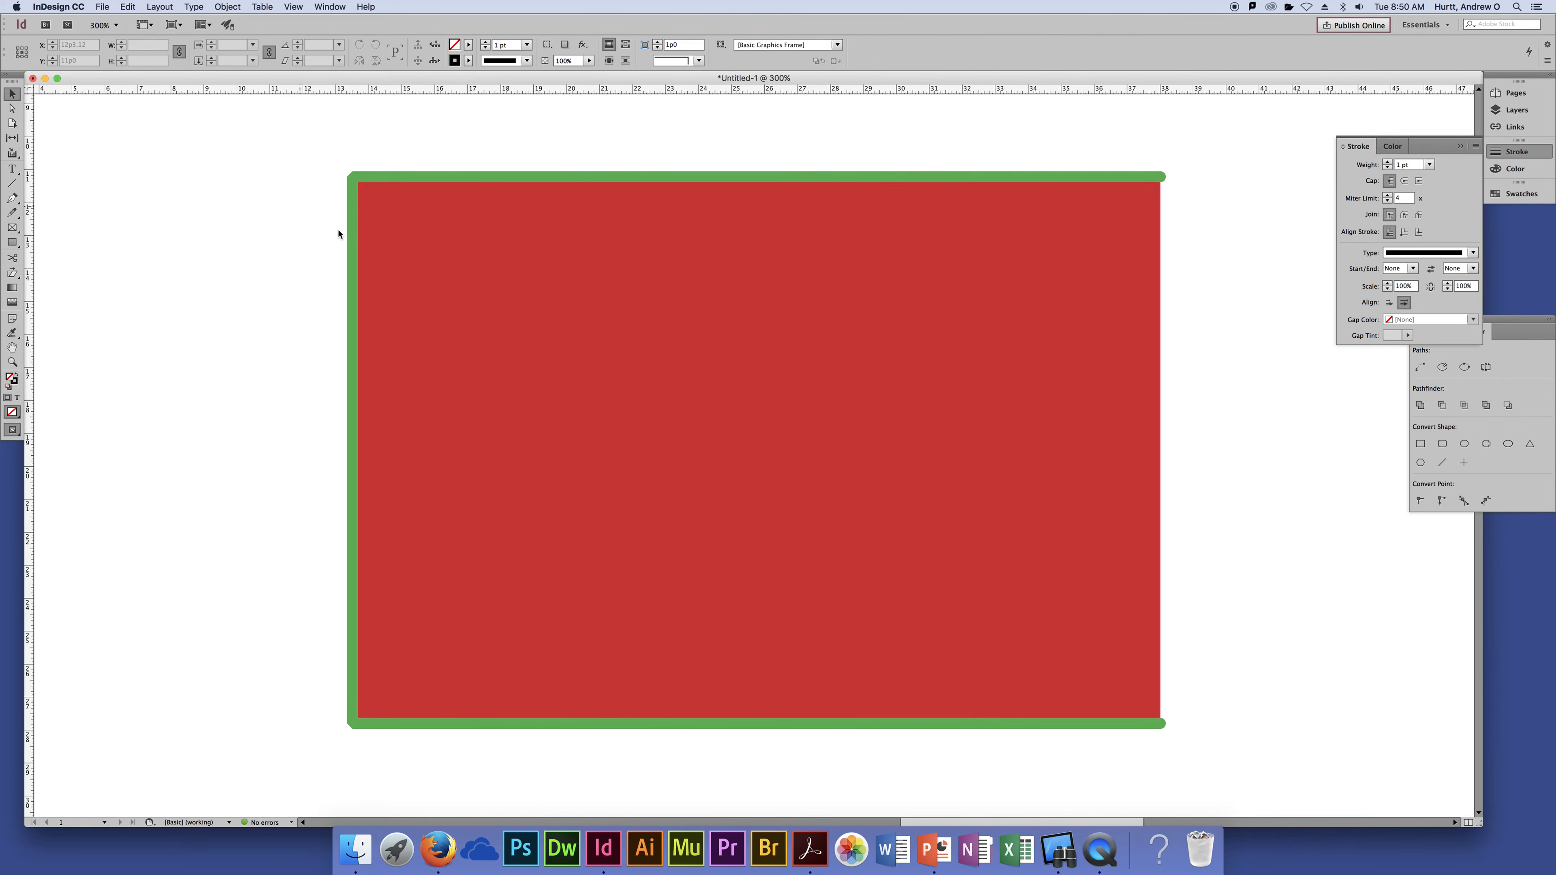
Apply a round join to the corners of the red-filled path's stroke
{"action": "left_click", "coordinate": [1126, 172]}
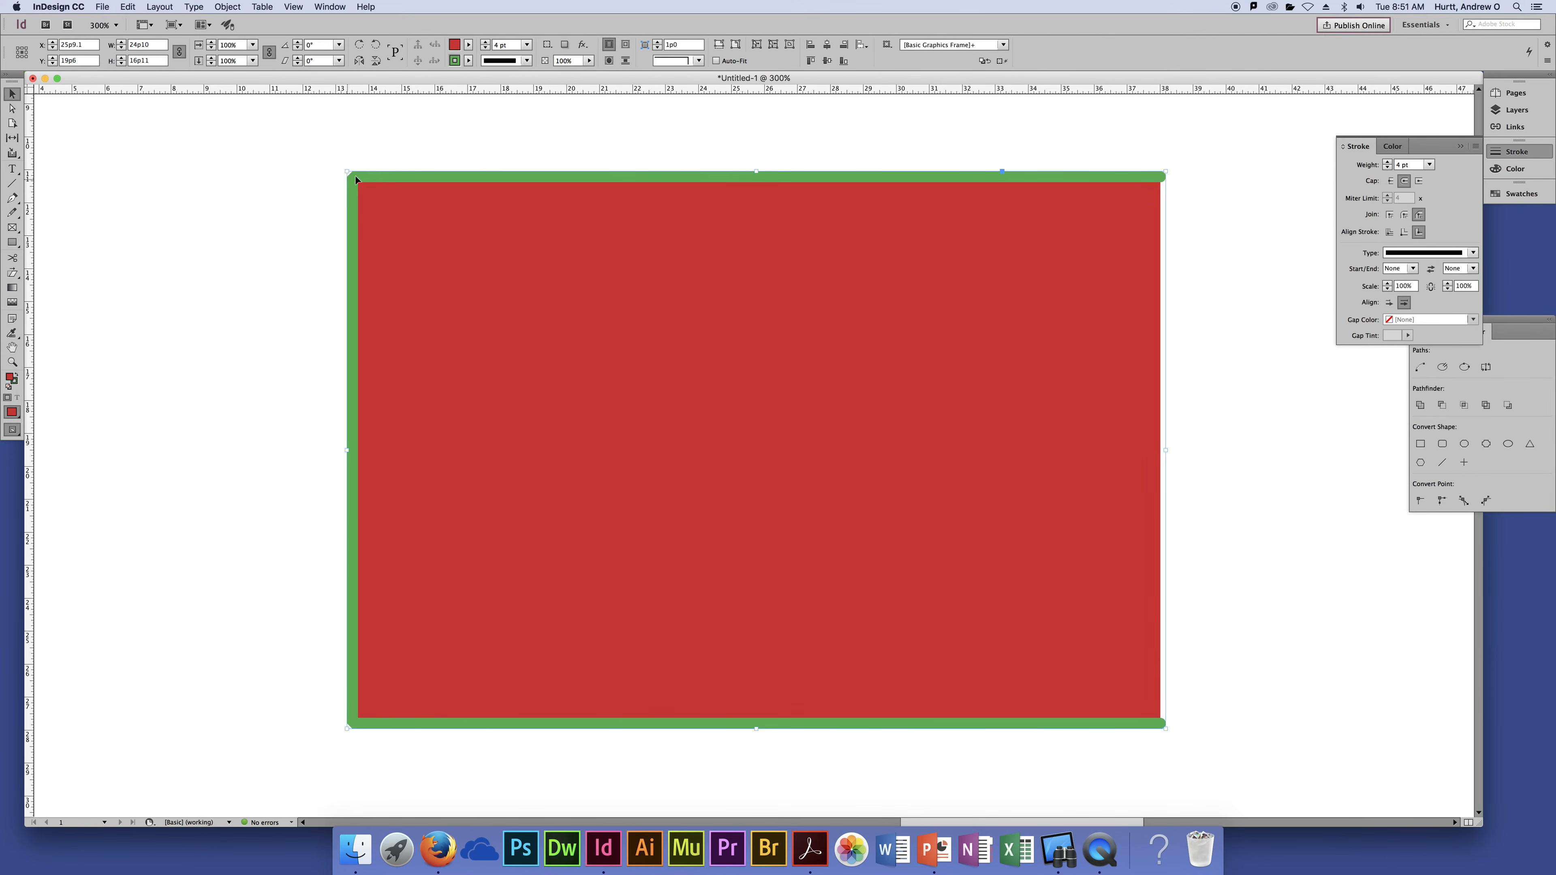
{"action": "left_click", "coordinate": [1404, 215]}
{"action": "left_click", "coordinate": [1213, 251]}
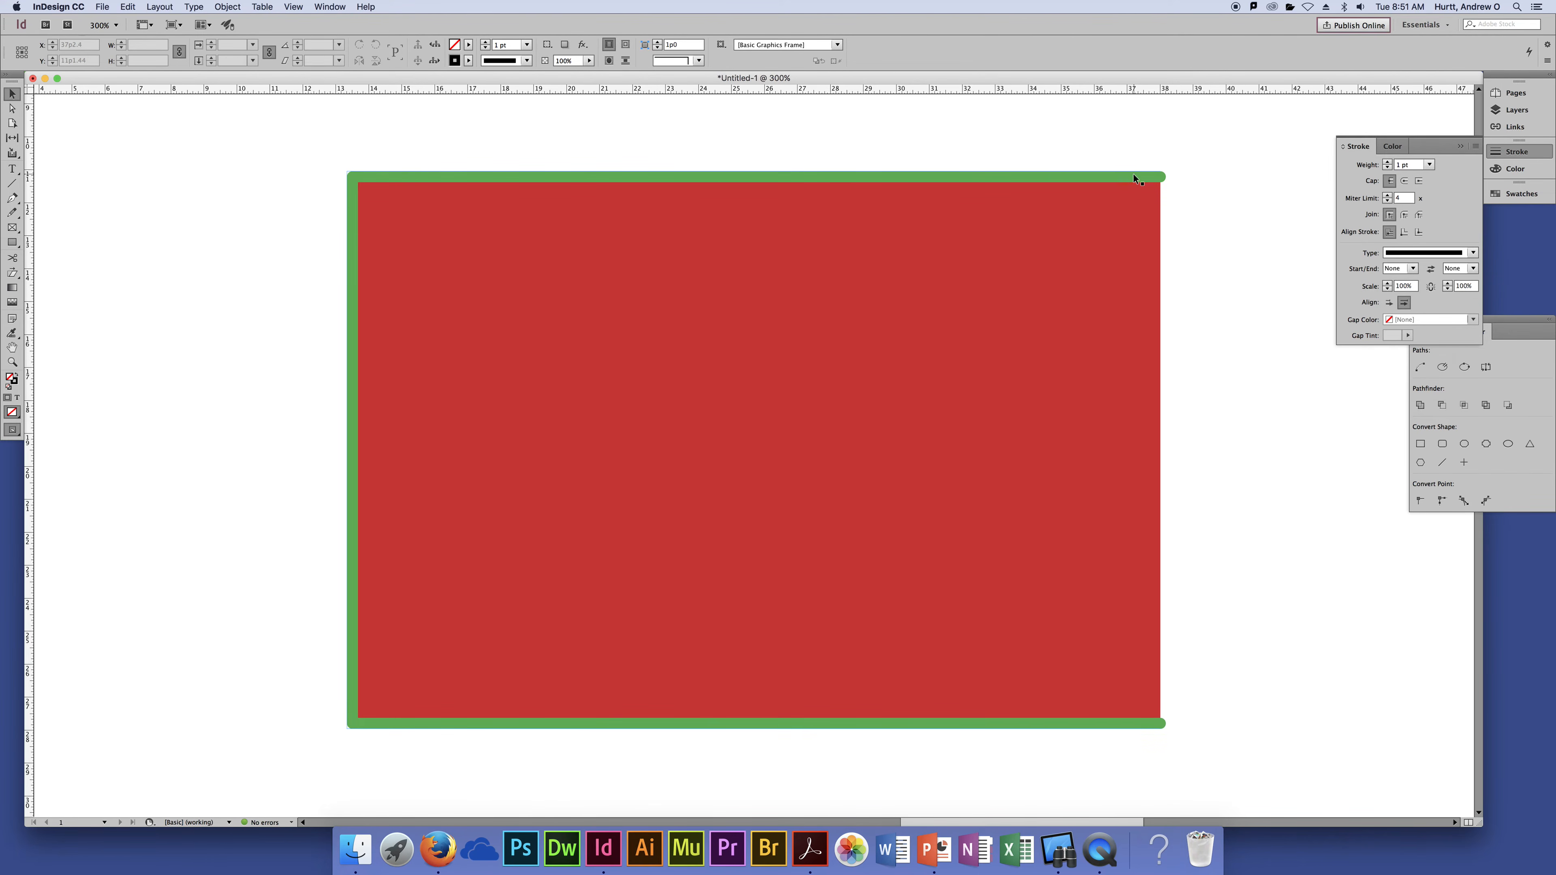
Give the red-filled open path's stroke ends a butt cap
{"action": "left_click_drag", "start_coordinate": [1181, 145], "coordinate": [1110, 228]}
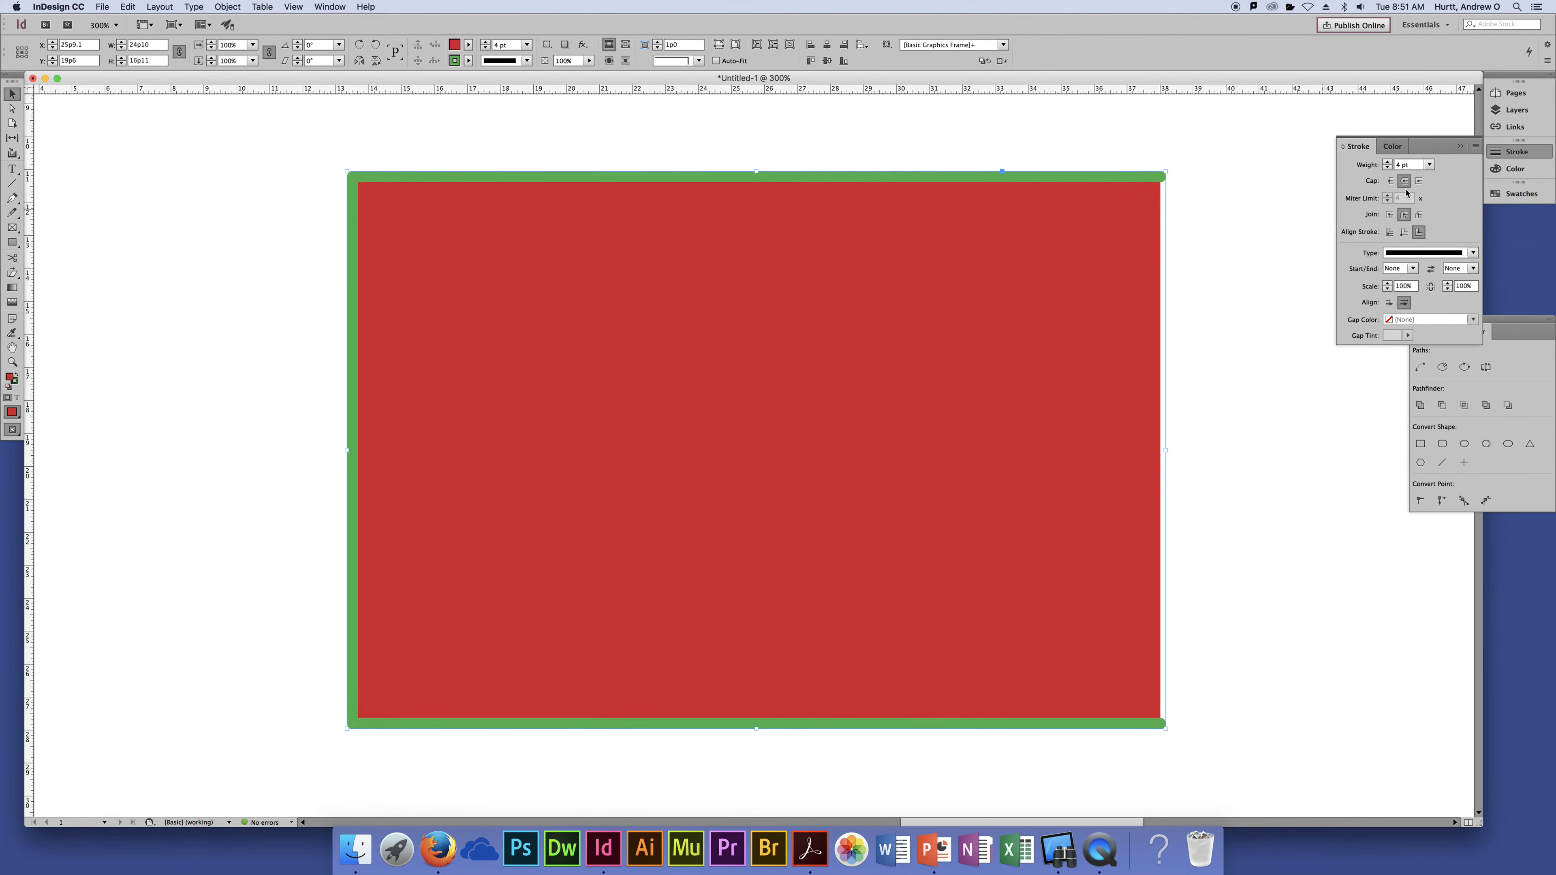
{"action": "left_click", "coordinate": [1298, 167]}
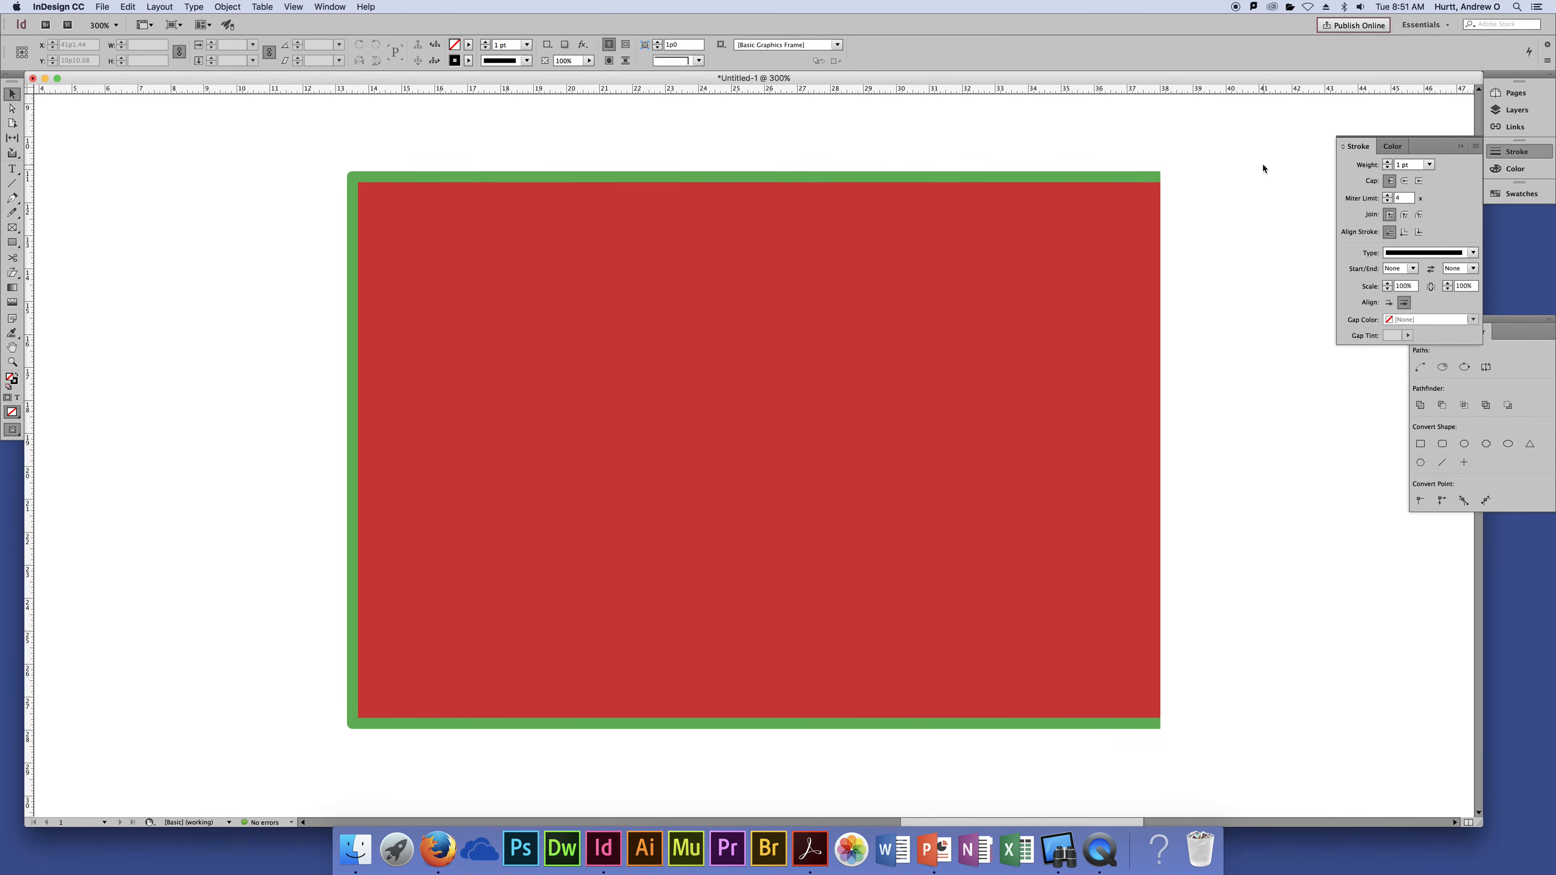
{"action": "left_click_drag", "start_coordinate": [1217, 135], "coordinate": [920, 320]}
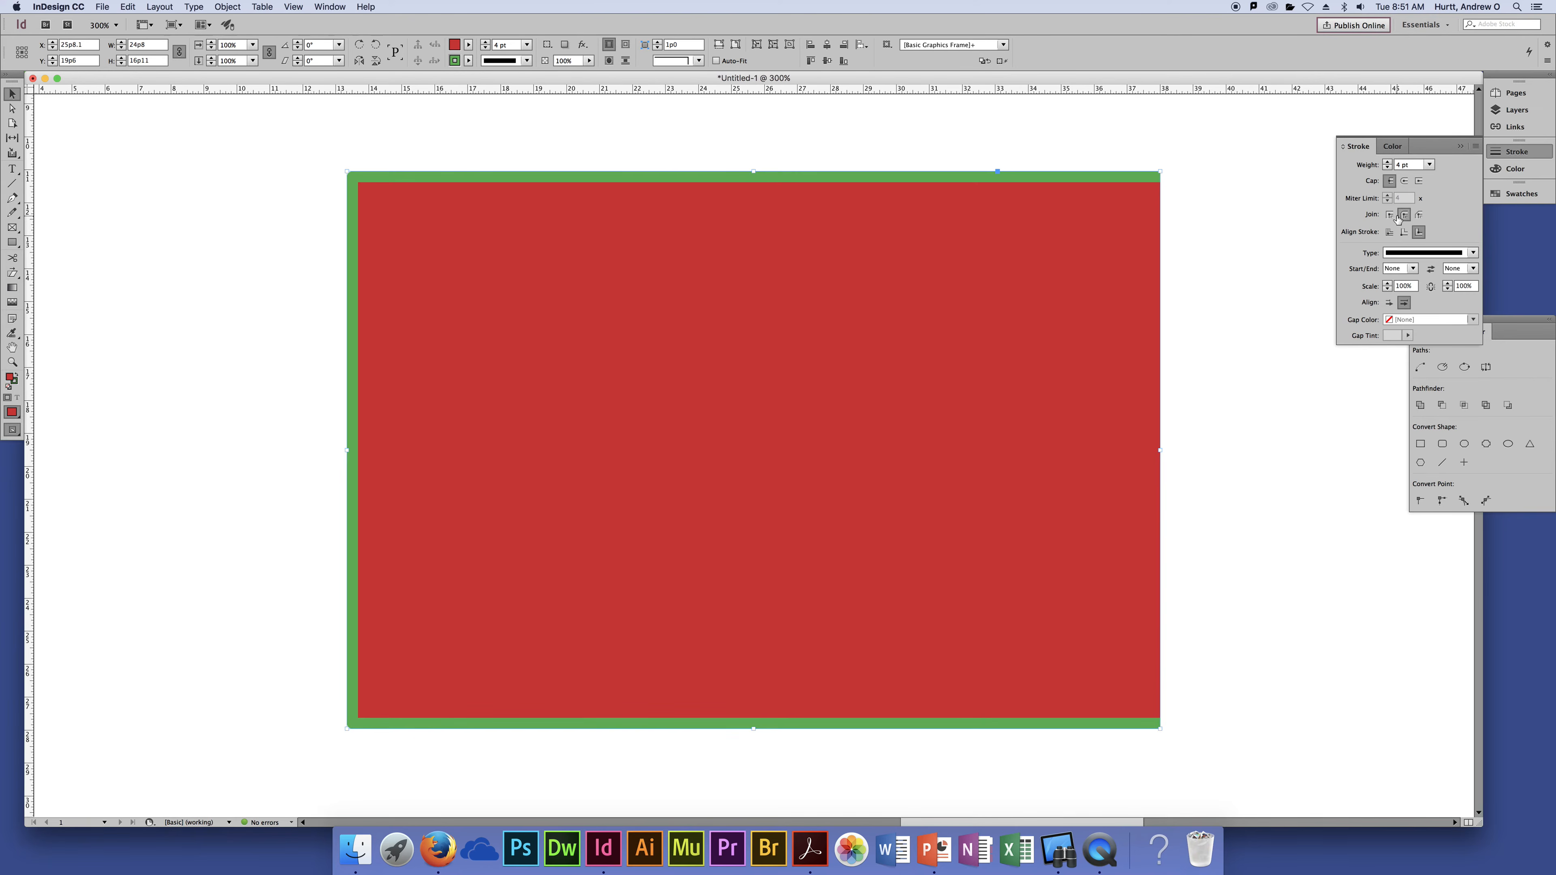
{"action": "left_click", "coordinate": [1270, 219]}
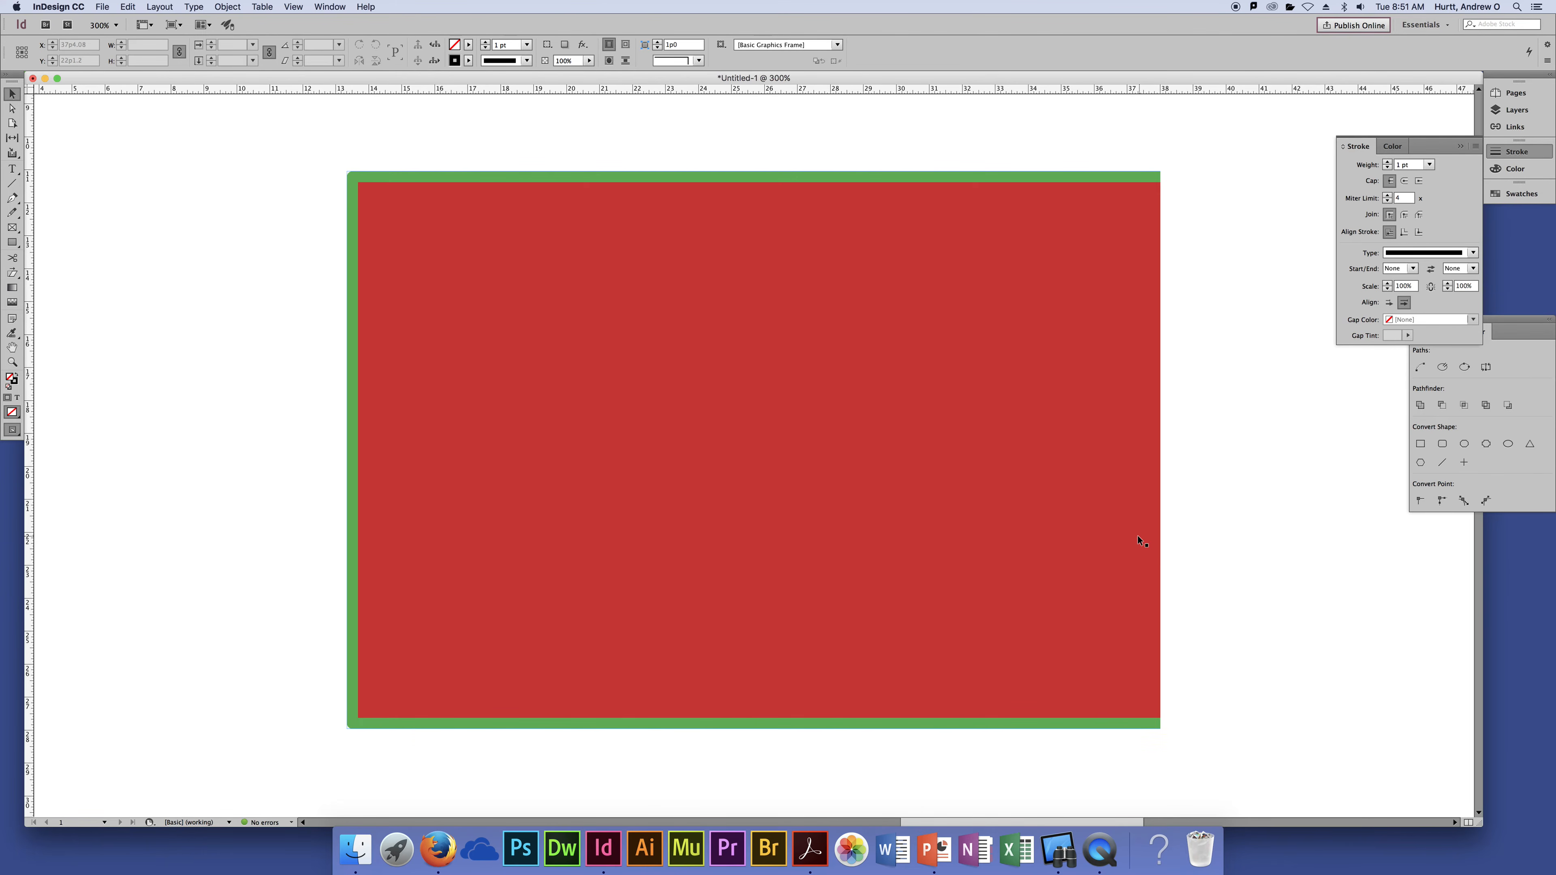
Select the open path's two endpoints on the right and join them to close the rectangle
{"action": "key", "text": "a"}
{"action": "left_click", "coordinate": [1161, 176]}
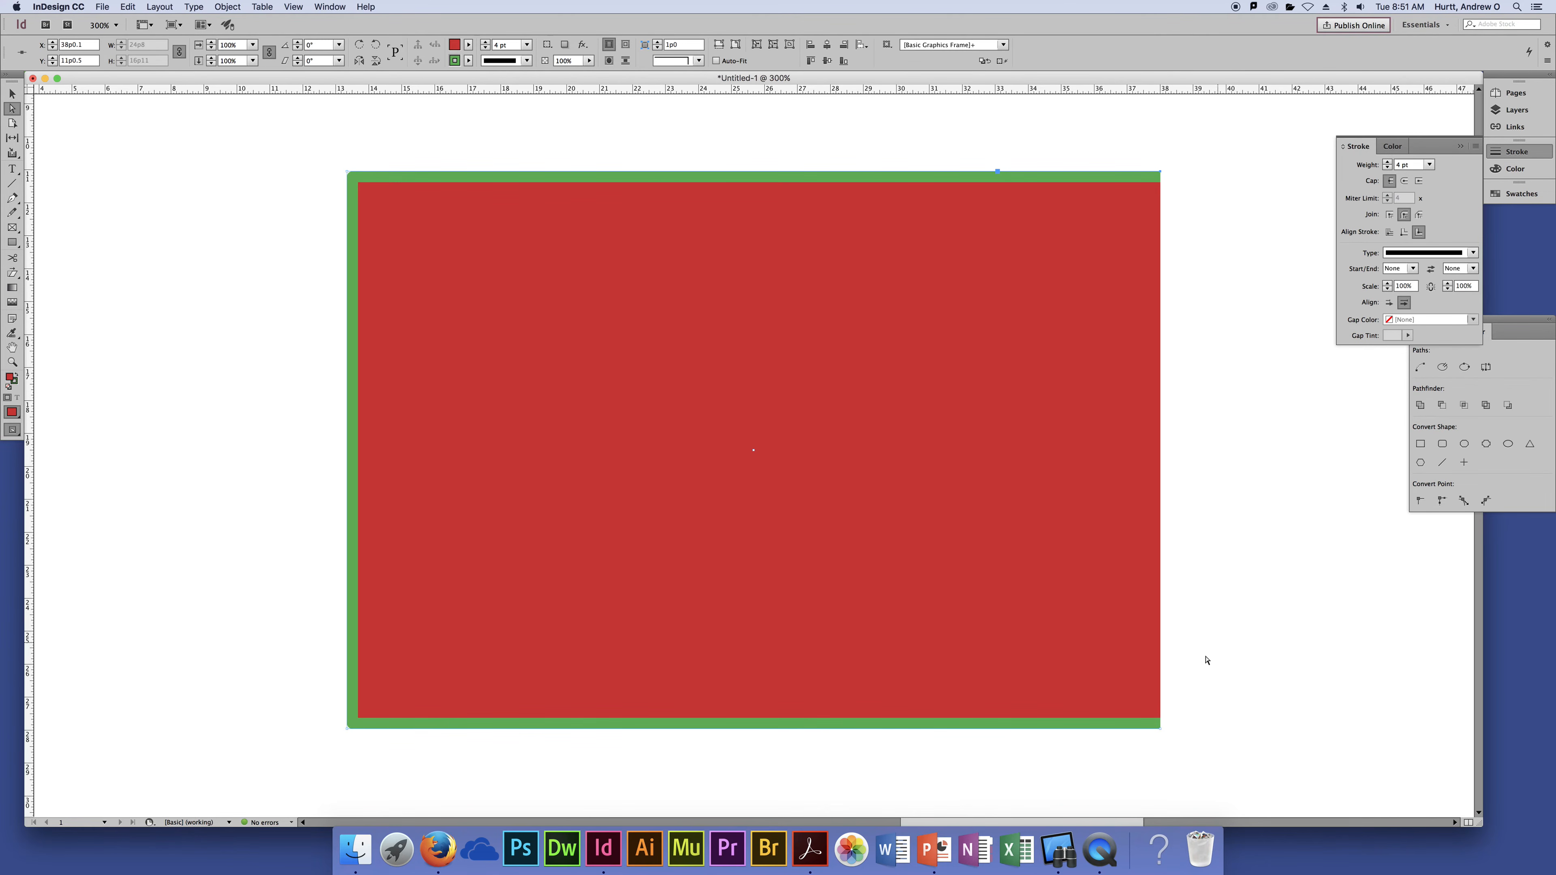
{"action": "left_click", "coordinate": [1163, 734]}
{"action": "left_click", "coordinate": [236, 7]}
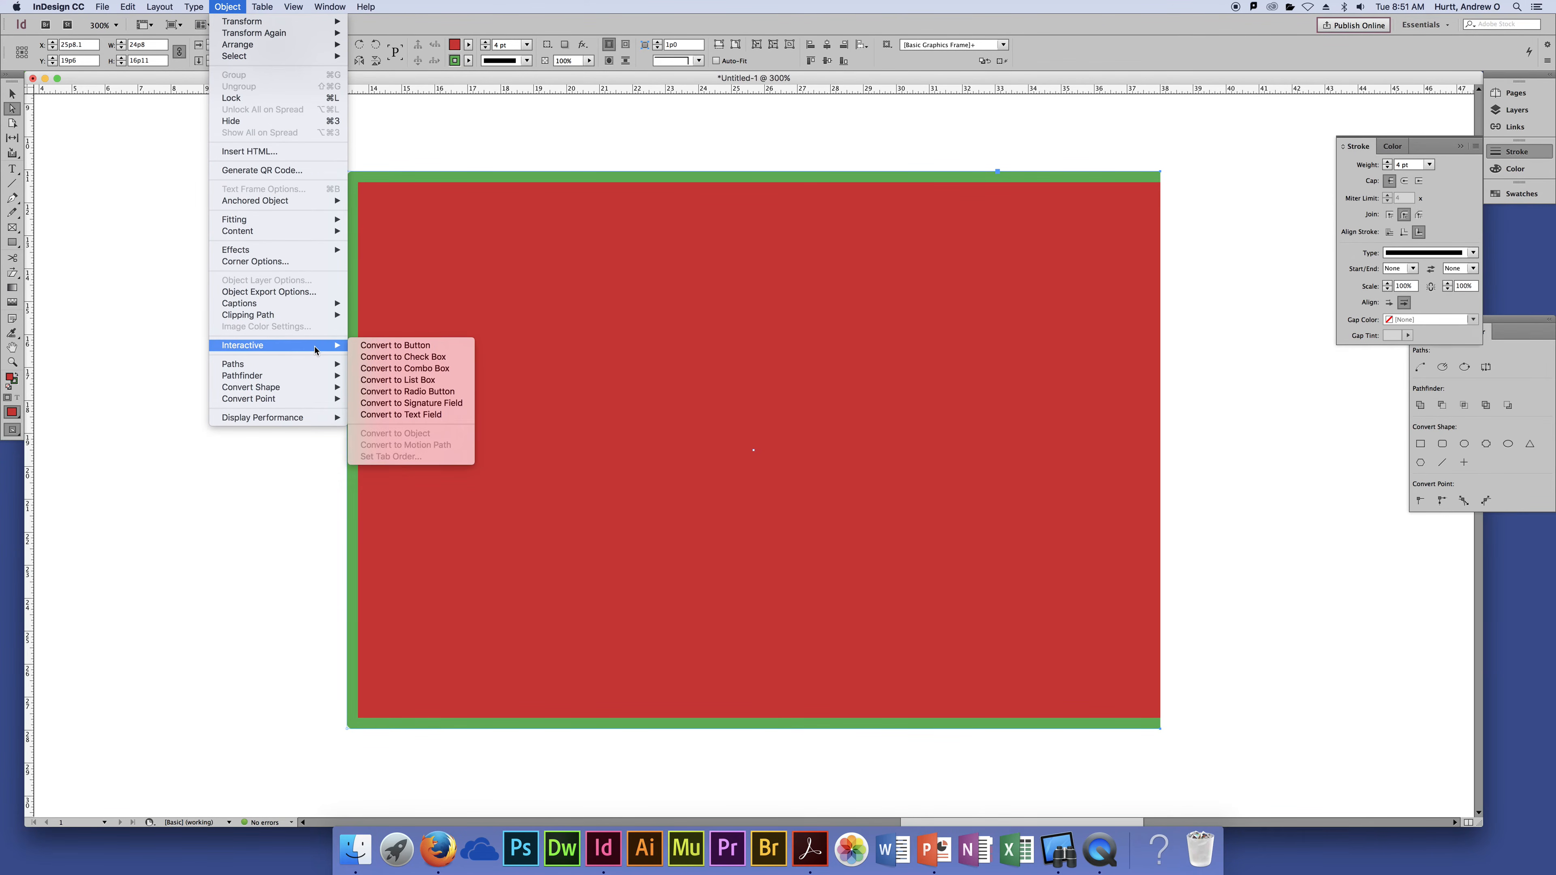
{"action": "mouse_move", "coordinate": [295, 368]}
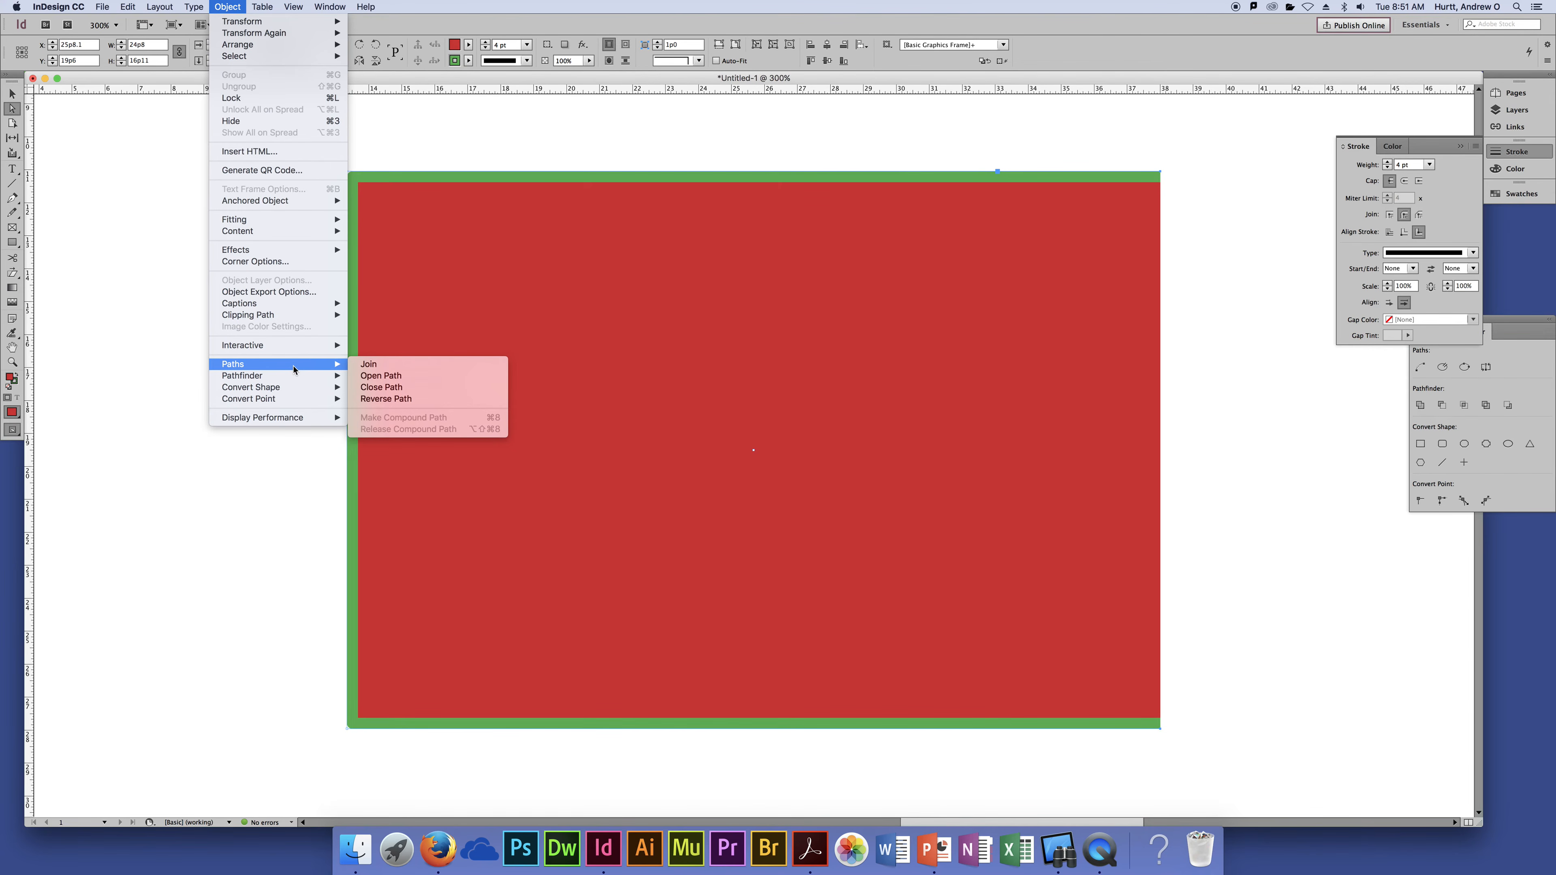
{"action": "left_click", "coordinate": [412, 368]}
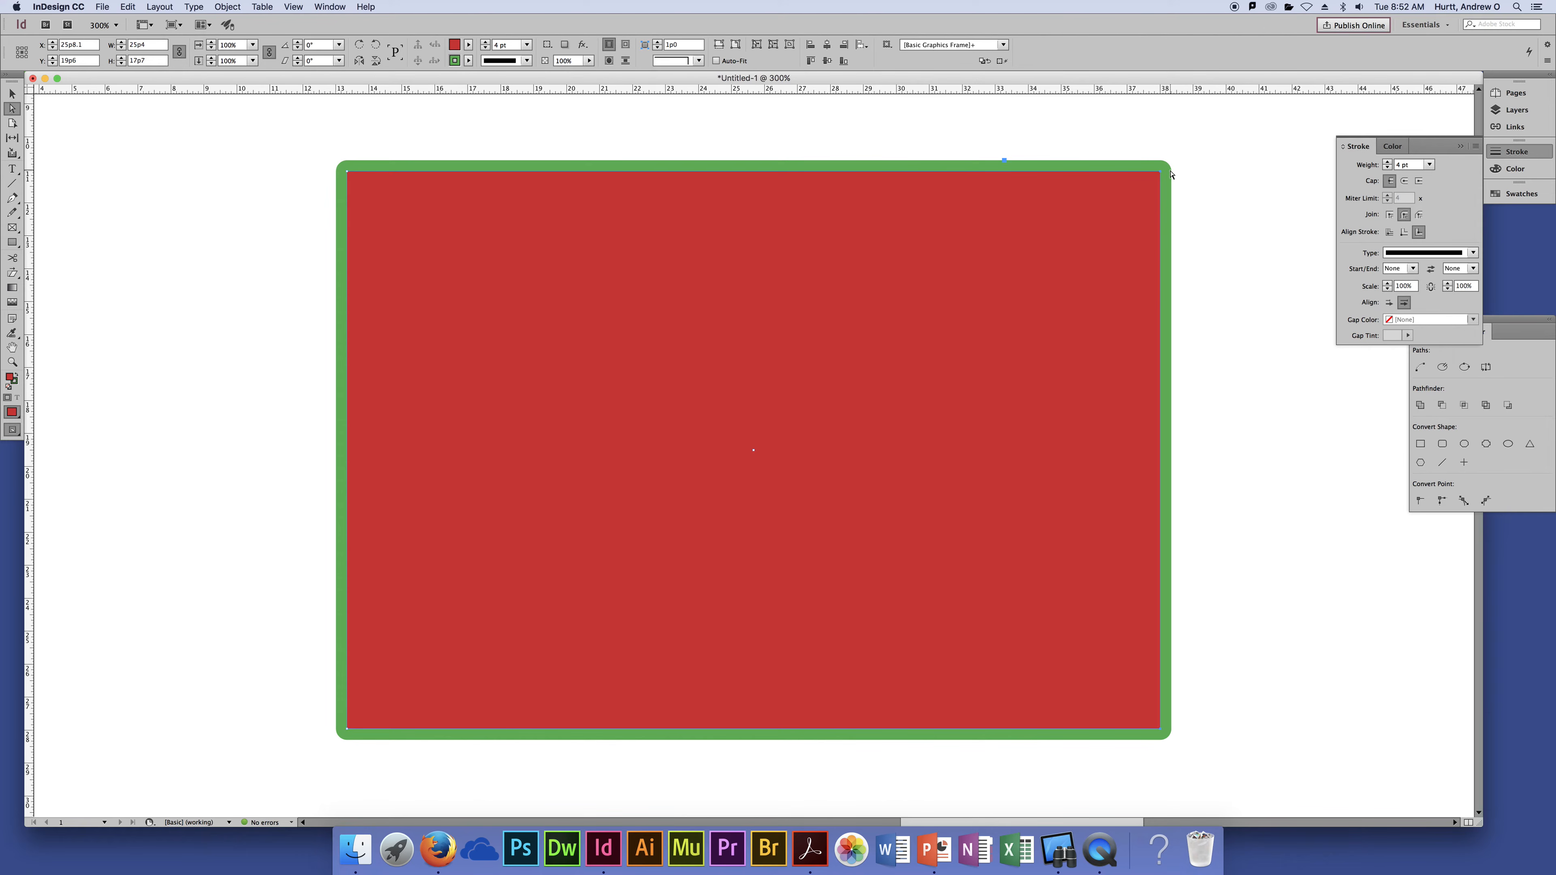
{"action": "left_click", "coordinate": [1208, 214]}
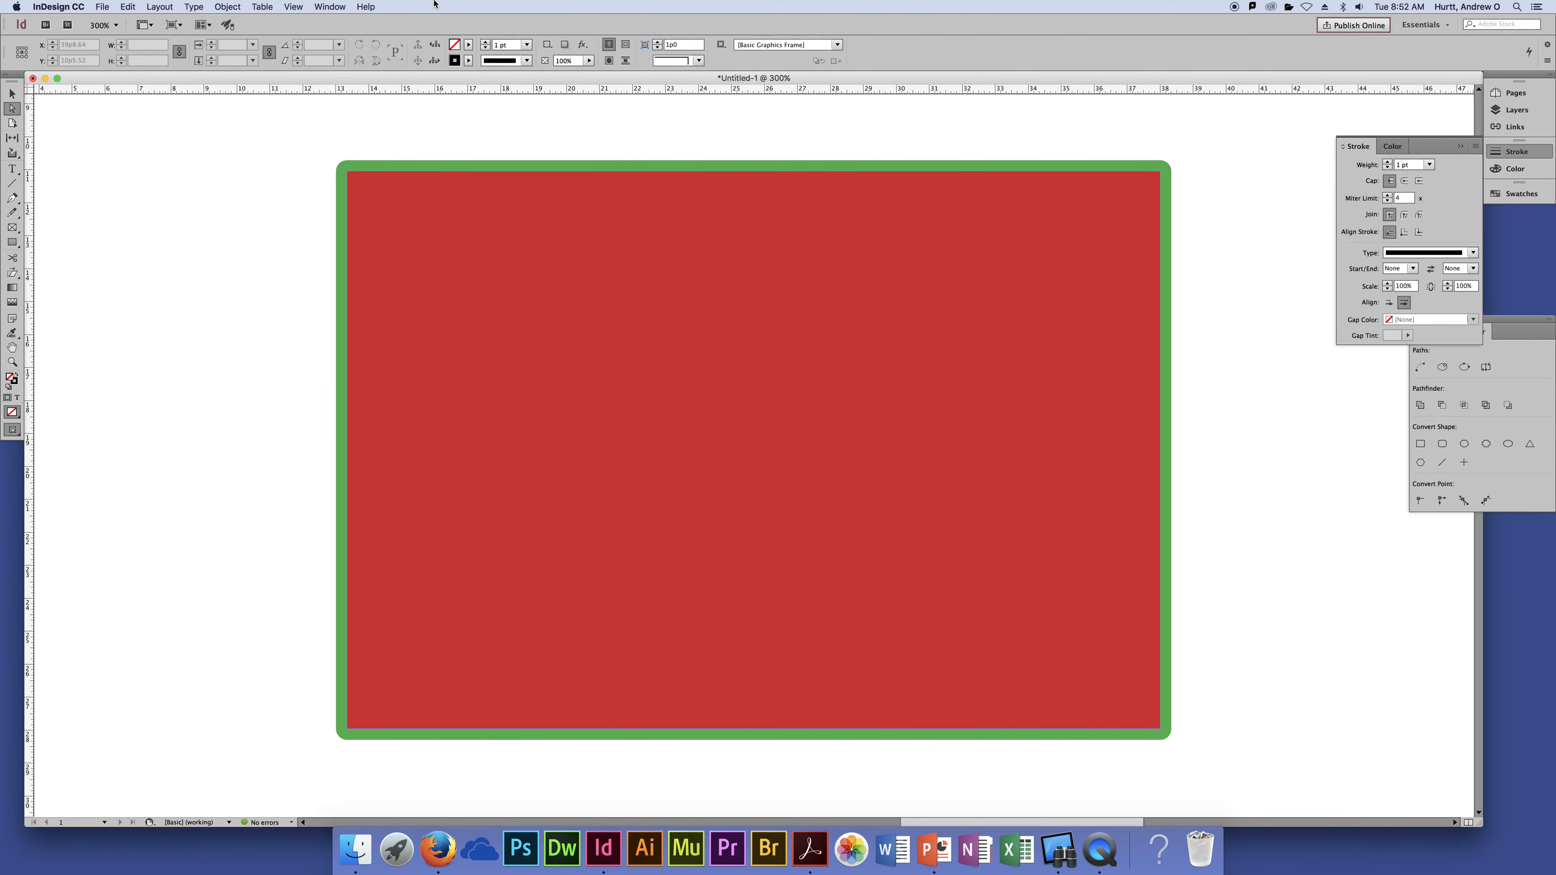
{"action": "left_click", "coordinate": [219, 8]}
{"action": "mouse_move", "coordinate": [273, 365]}
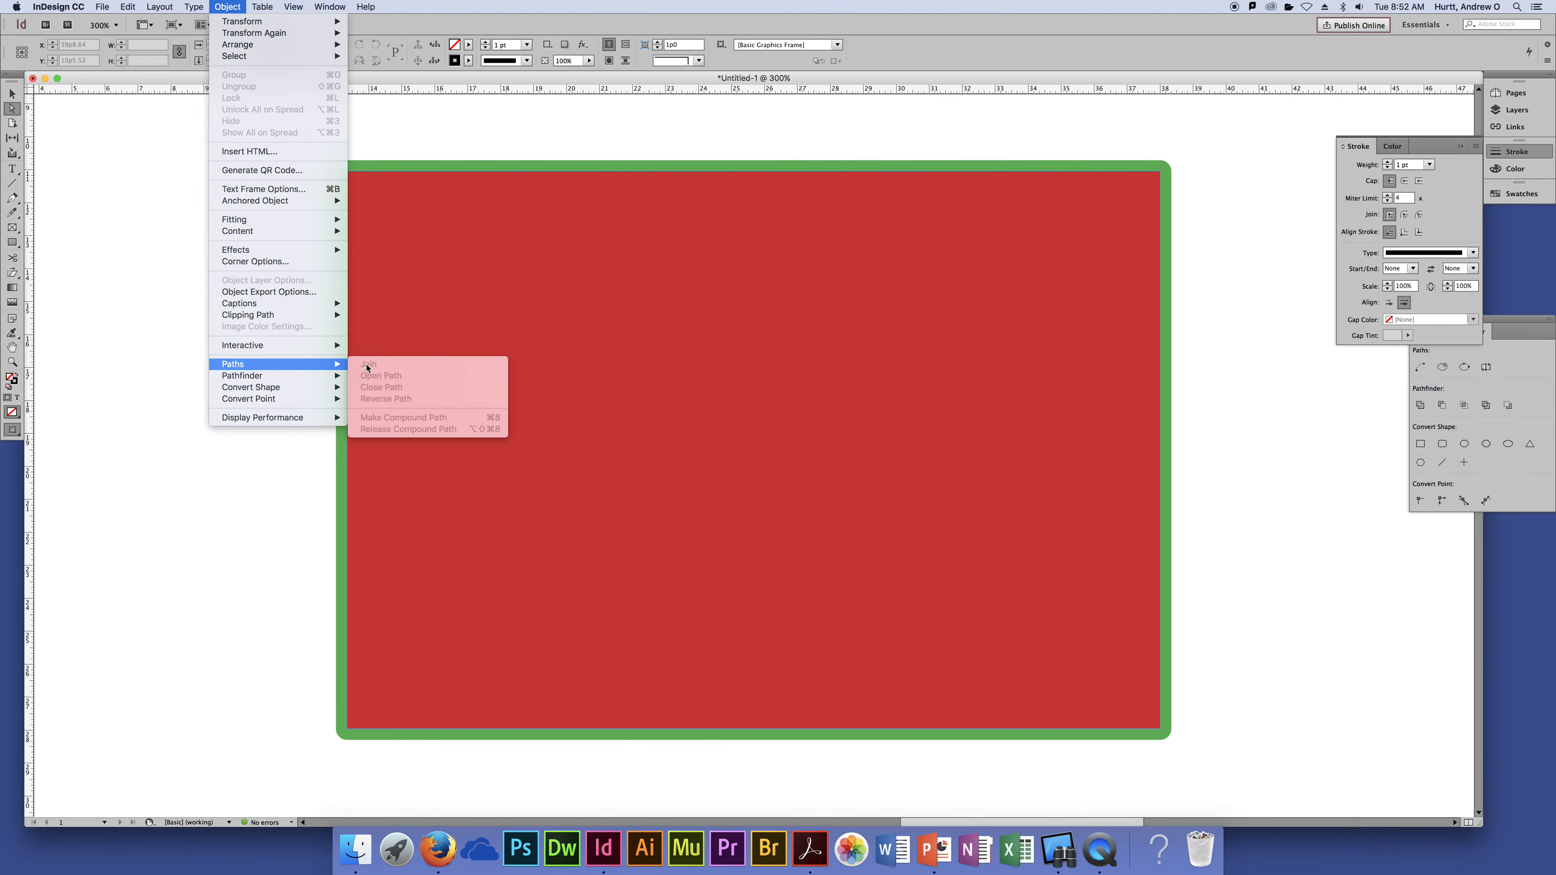
{"action": "left_click", "coordinate": [173, 220]}
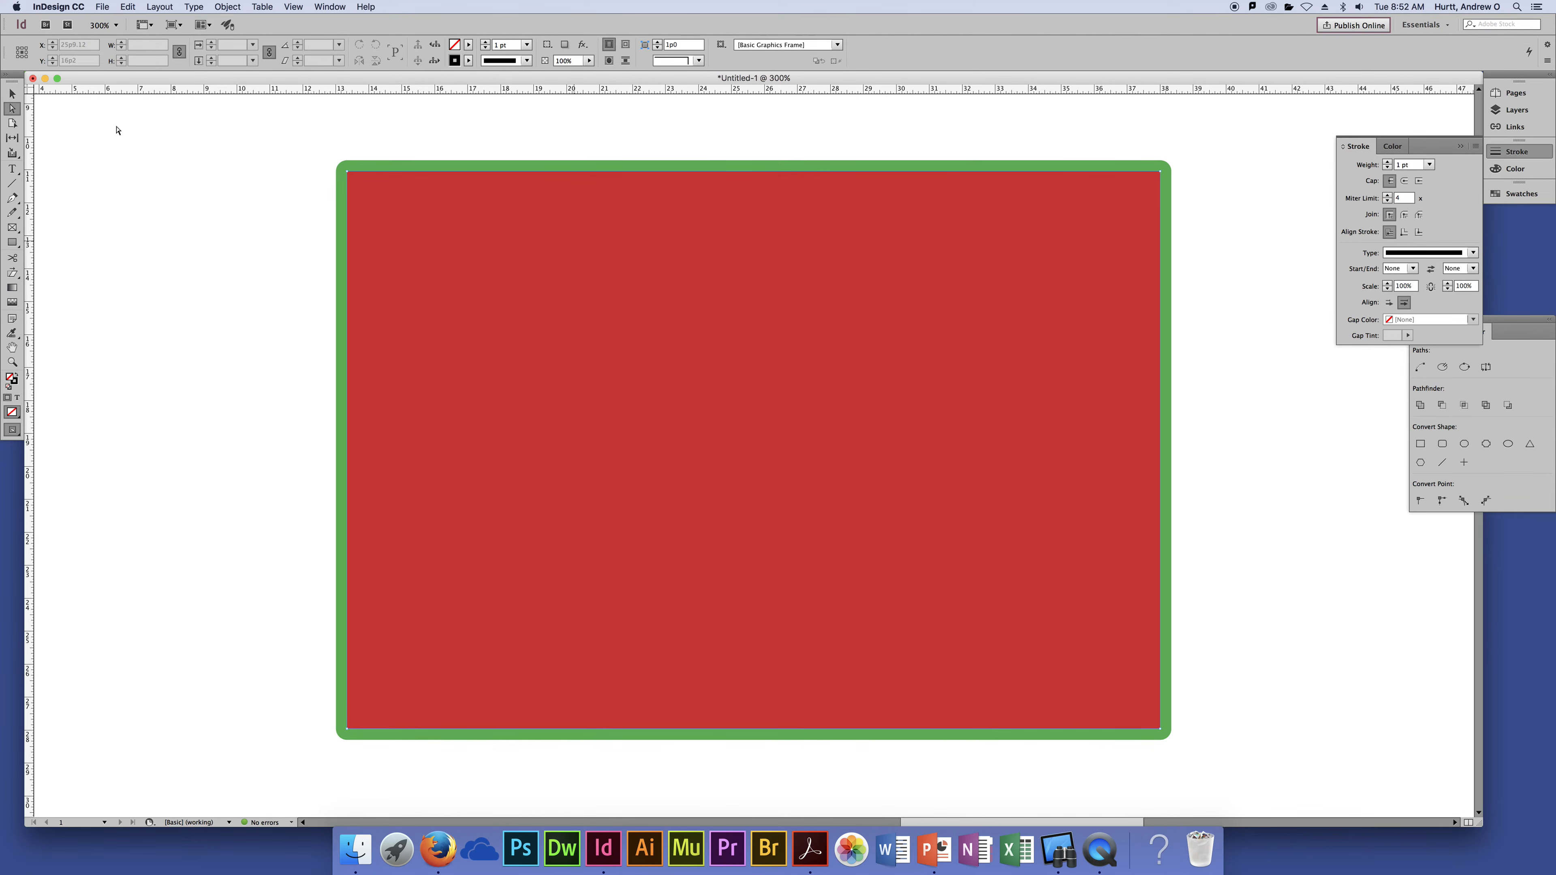
Delete the green-bordered red rectangle and move the Pathfinder panel directly beneath the Stroke panel
{"action": "left_click", "coordinate": [12, 93]}
{"action": "left_click_drag", "start_coordinate": [239, 146], "coordinate": [567, 329]}
{"action": "key", "text": "Delete"}
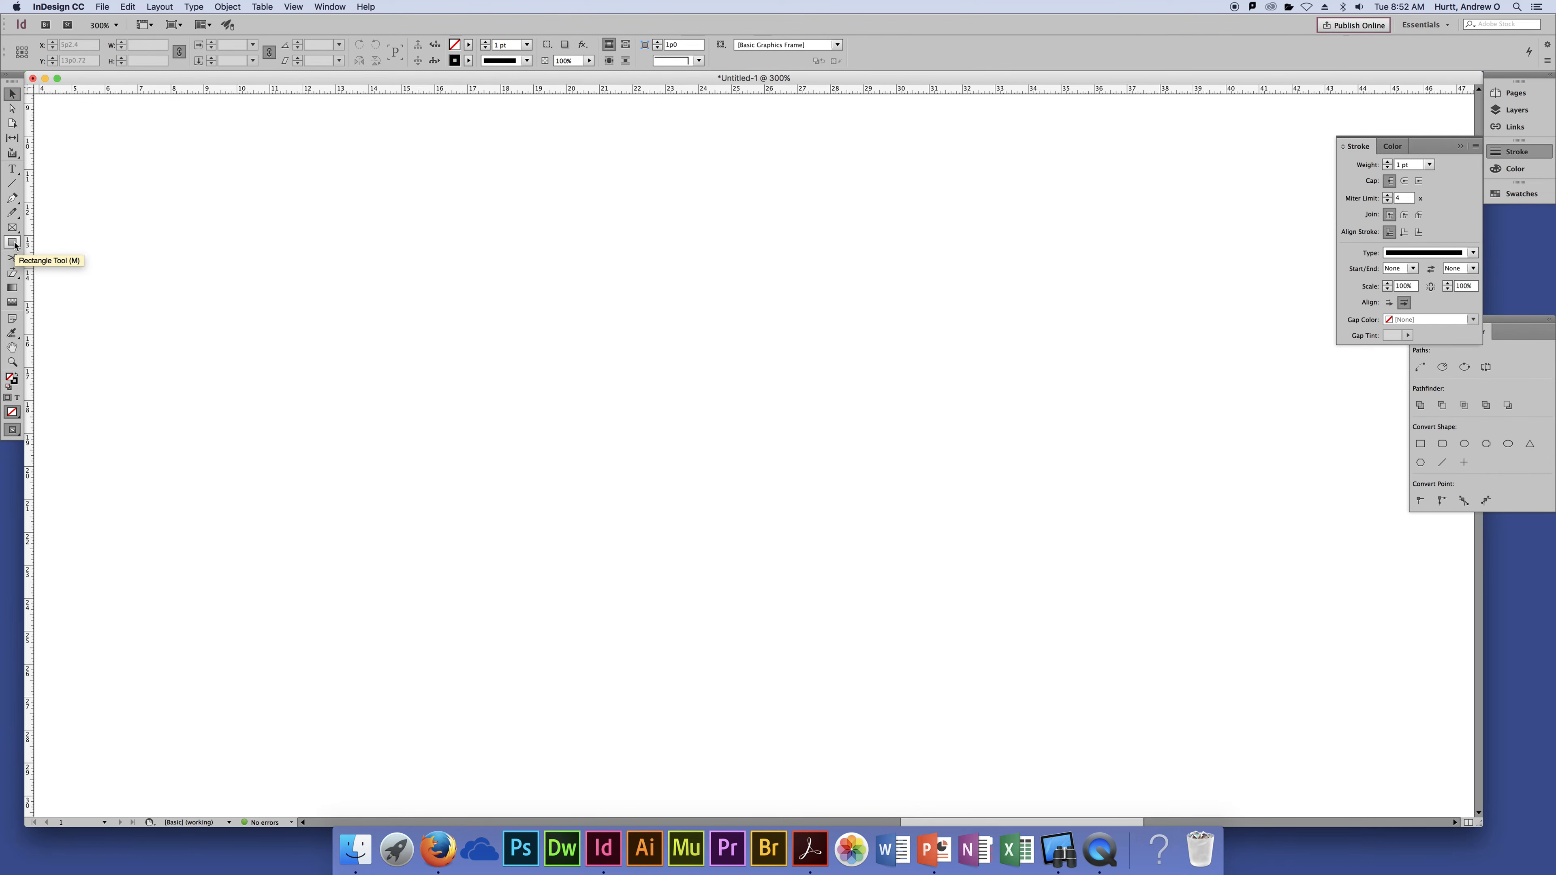
{"action": "mouse_move", "coordinate": [1529, 324]}
{"action": "left_mouse_down"}
{"action": "mouse_move", "coordinate": [1492, 363]}
{"action": "mouse_move", "coordinate": [1455, 359]}
{"action": "left_mouse_up"}
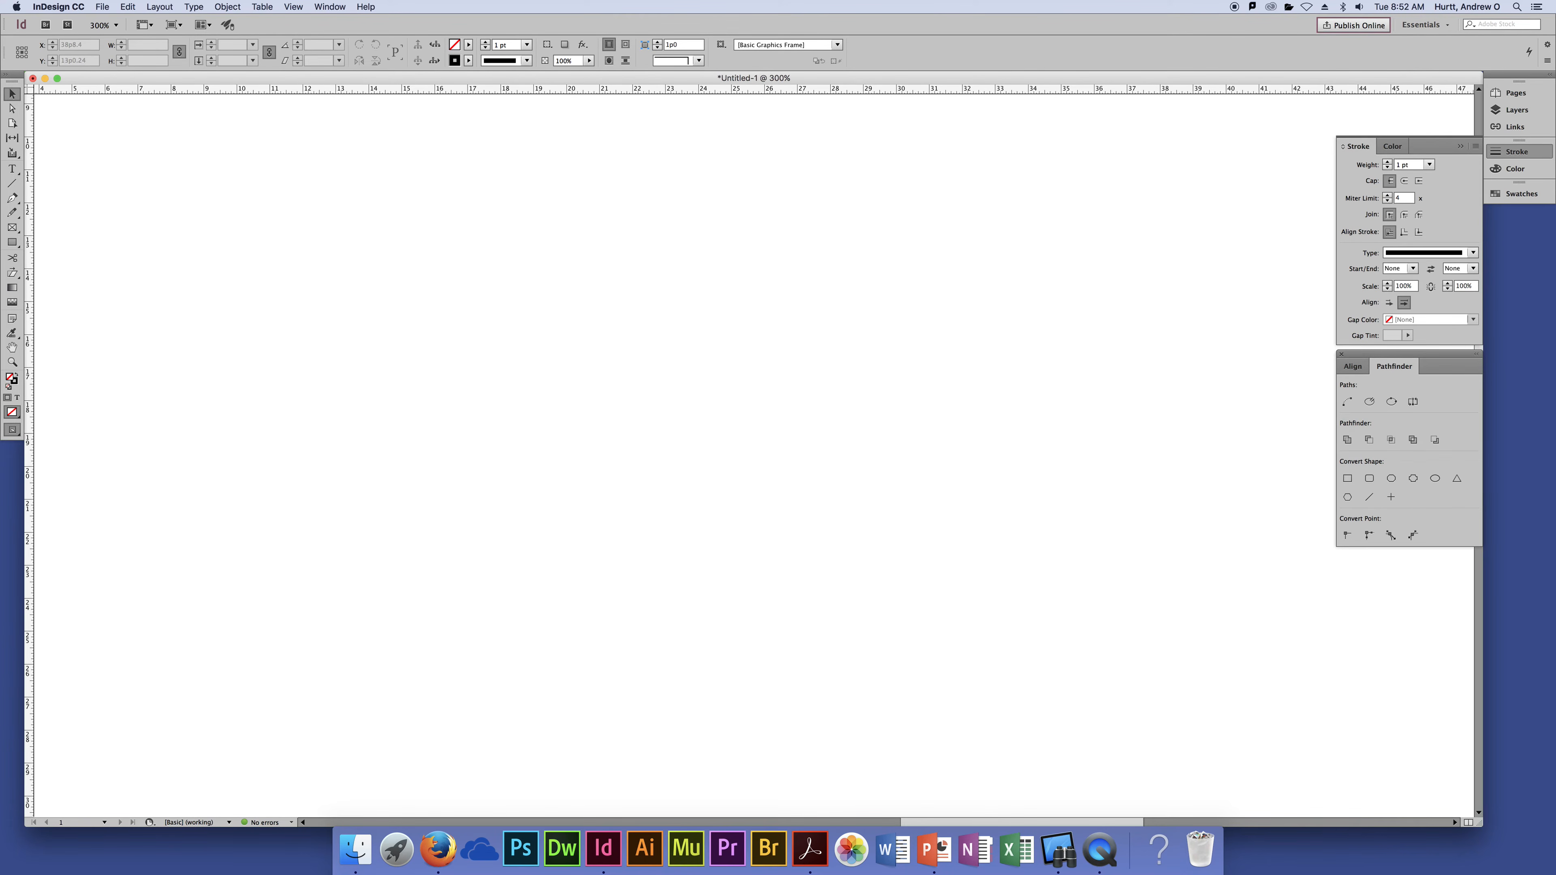
Draw a square about 15p8 wide near the middle of the page
{"action": "key", "text": "super+minus"}
{"action": "key", "text": "super+minus"}
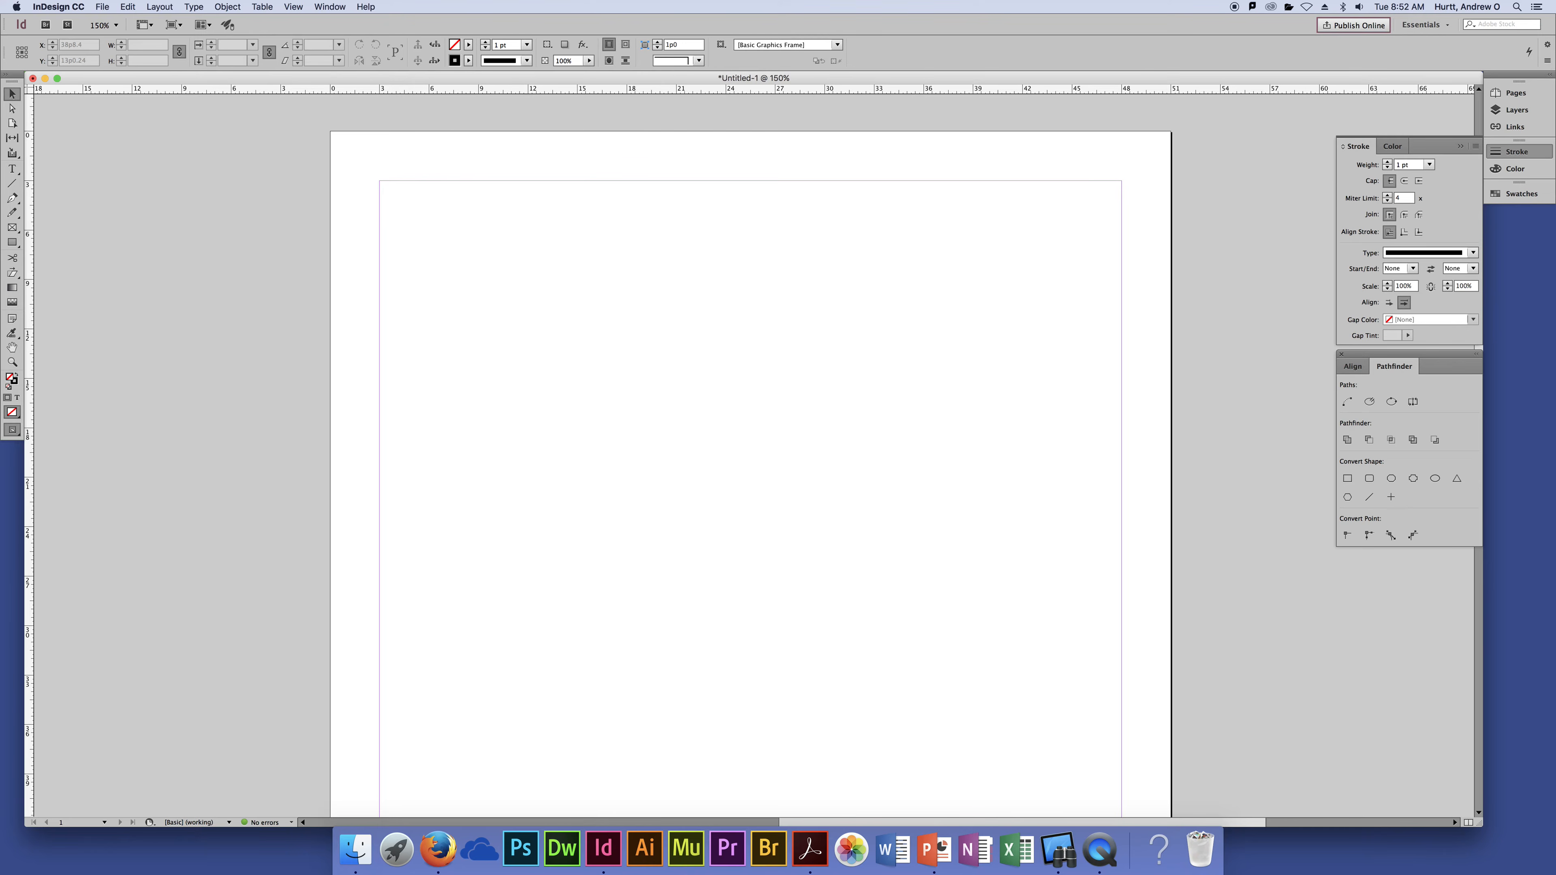
{"action": "scroll", "coordinate": [294, 273], "scroll_direction": "down", "scroll_amount": 3}
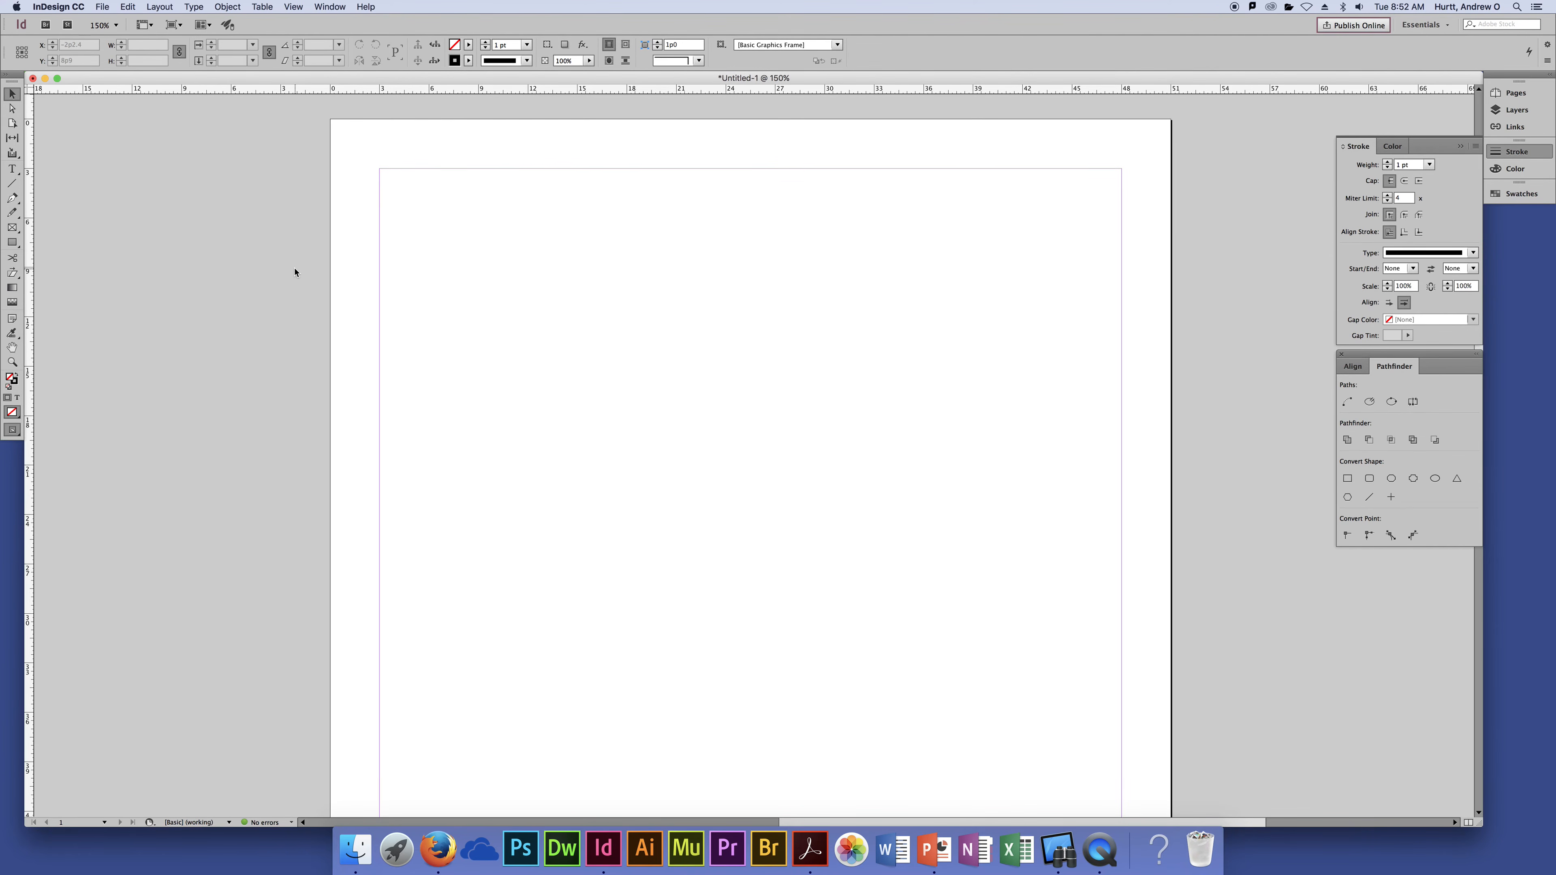
{"action": "key", "text": "m"}
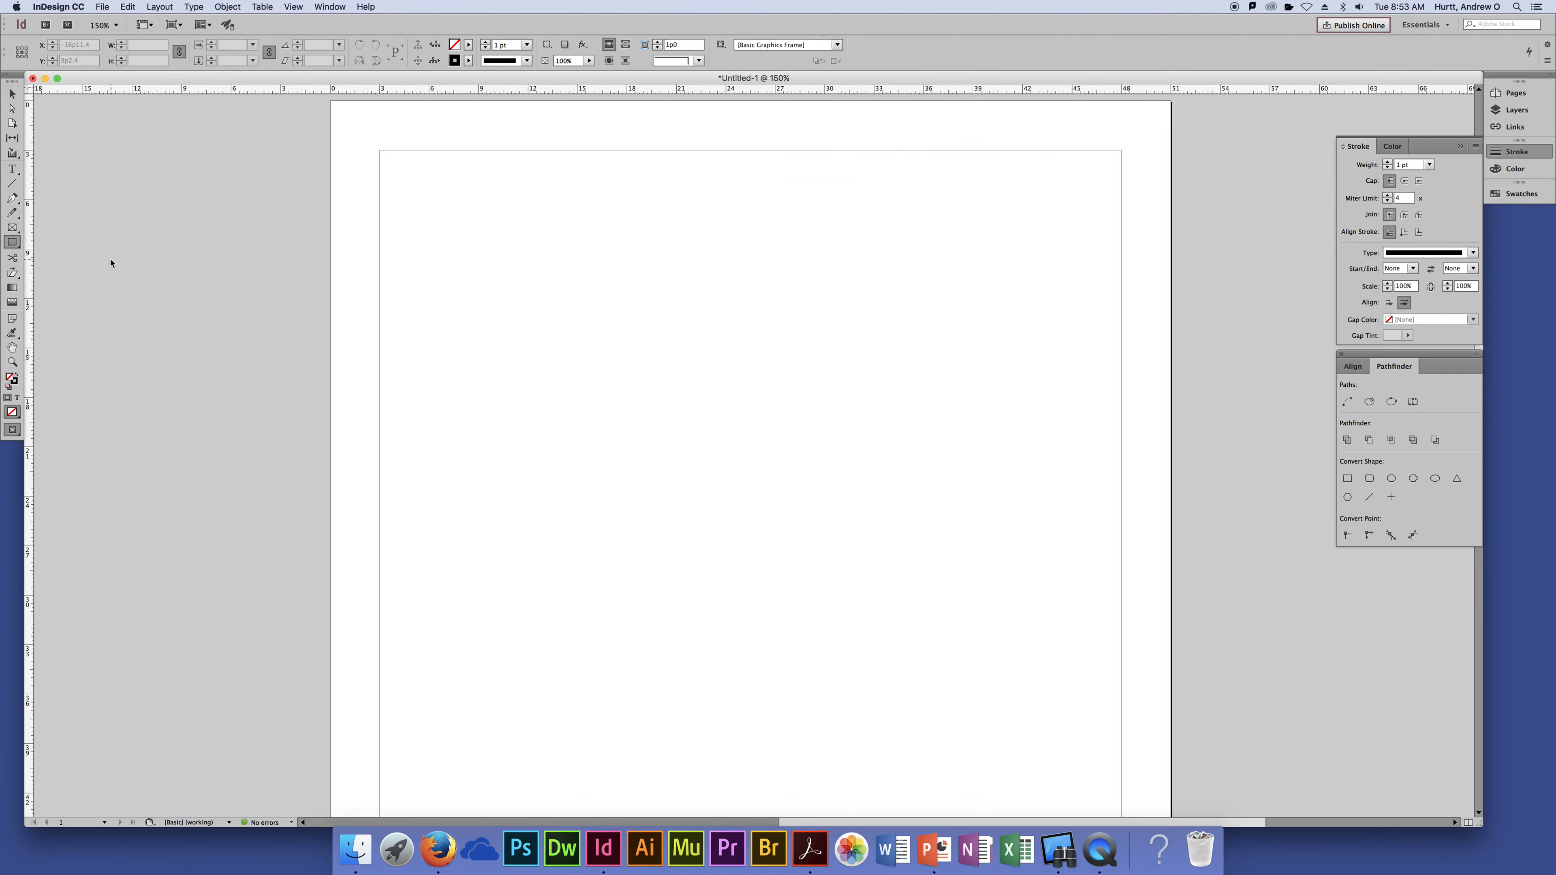
{"action": "left_click_drag", "start_coordinate": [571, 323], "coordinate": [906, 581]}
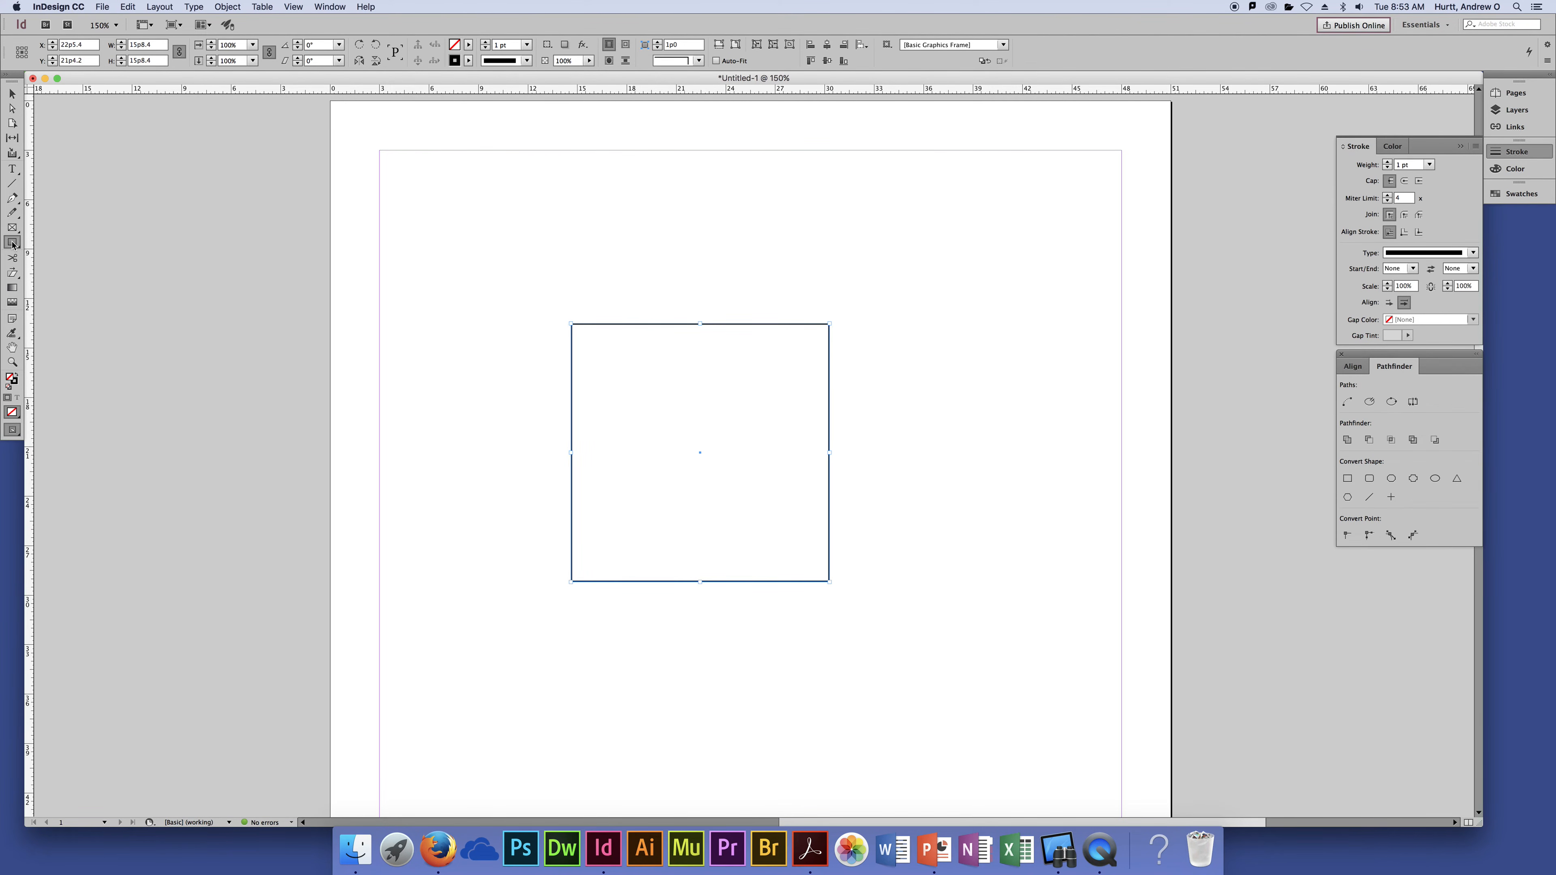
Draw a circle about 12p6 in diameter with the Ellipse tool in the page's upper-left area
{"action": "left_click_drag", "start_coordinate": [21, 244], "coordinate": [53, 258]}
{"action": "left_click_drag", "start_coordinate": [718, 191], "coordinate": [746, 176]}
{"action": "key", "text": "v"}
{"action": "key", "text": "super+z"}
{"action": "left_click_drag", "start_coordinate": [528, 265], "coordinate": [663, 188]}
{"action": "left_click", "coordinate": [13, 243]}
{"action": "left_click_drag", "start_coordinate": [487, 269], "coordinate": [654, 176]}
{"action": "key", "text": "v"}
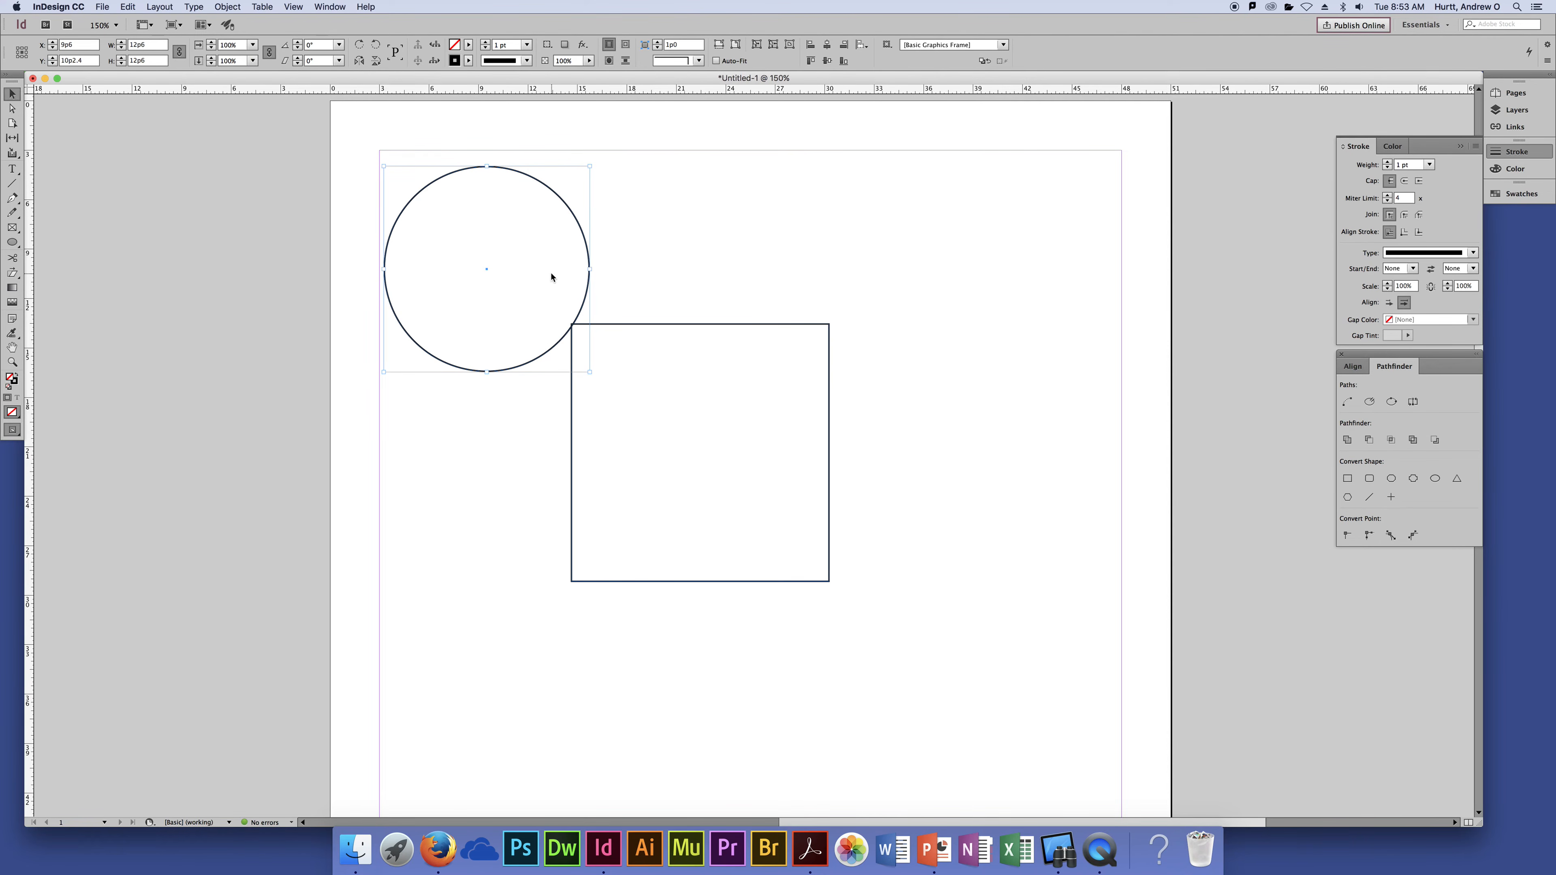
Move the circle so it overlaps the square's top edge and align the two shapes by their horizontal centers
{"action": "left_click_drag", "start_coordinate": [582, 233], "coordinate": [793, 281]}
{"action": "left_click", "coordinate": [902, 320]}
{"action": "left_click_drag", "start_coordinate": [907, 288], "coordinate": [754, 377]}
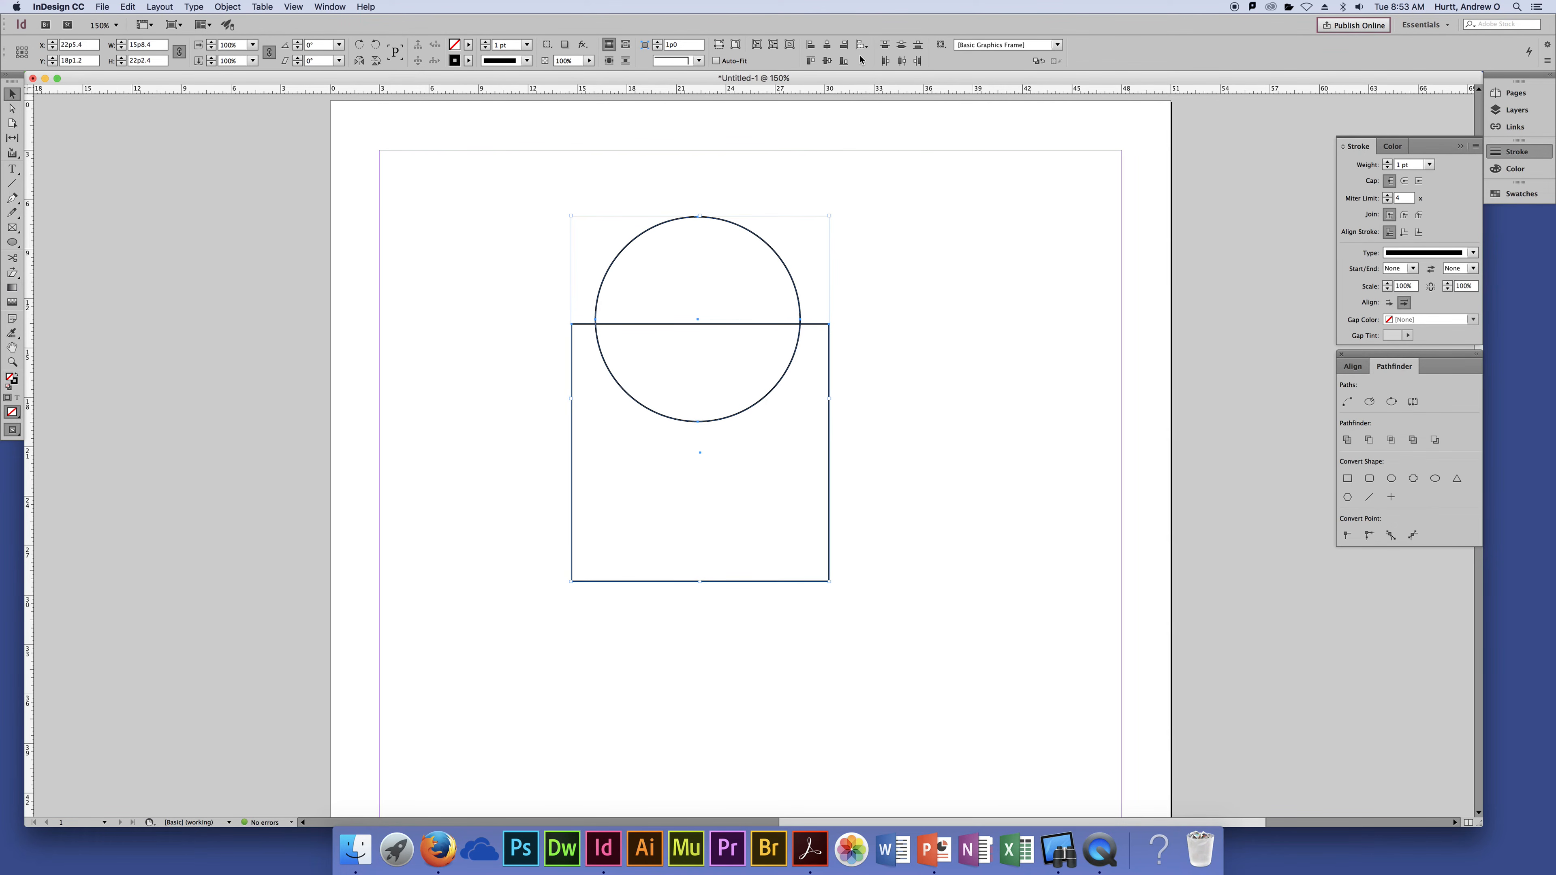
{"action": "left_click", "coordinate": [827, 45]}
{"action": "left_click", "coordinate": [913, 265]}
{"action": "left_click_drag", "start_coordinate": [905, 261], "coordinate": [723, 403]}
Fill the circle with the magenta swatch C=0 M=100 Y=0 K=0
{"action": "left_click", "coordinate": [882, 309]}
{"action": "left_click", "coordinate": [783, 262]}
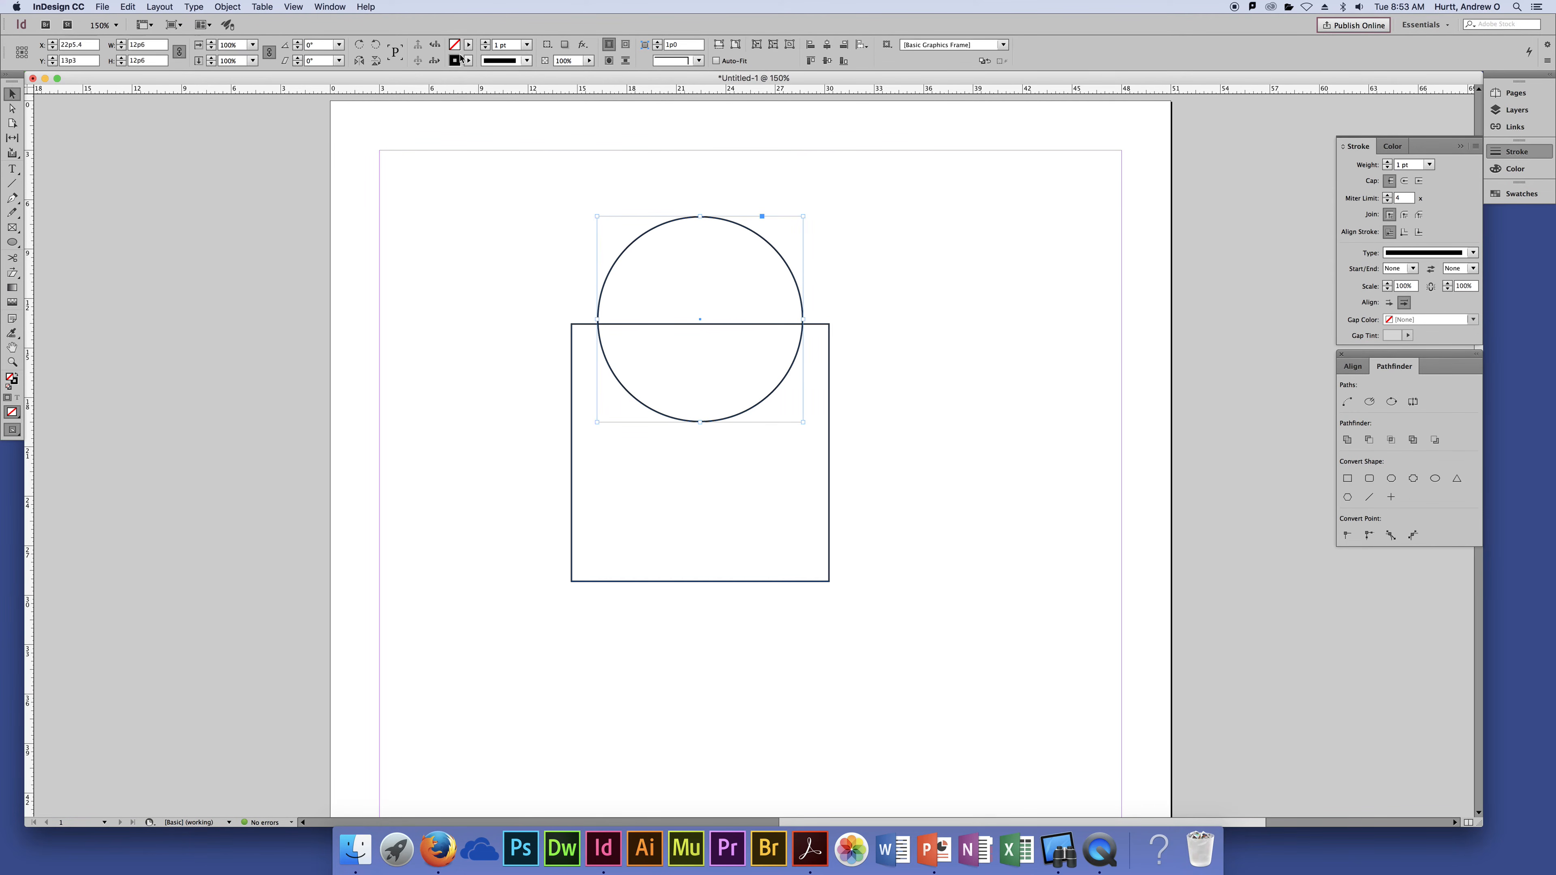
{"action": "left_click", "coordinate": [469, 44]}
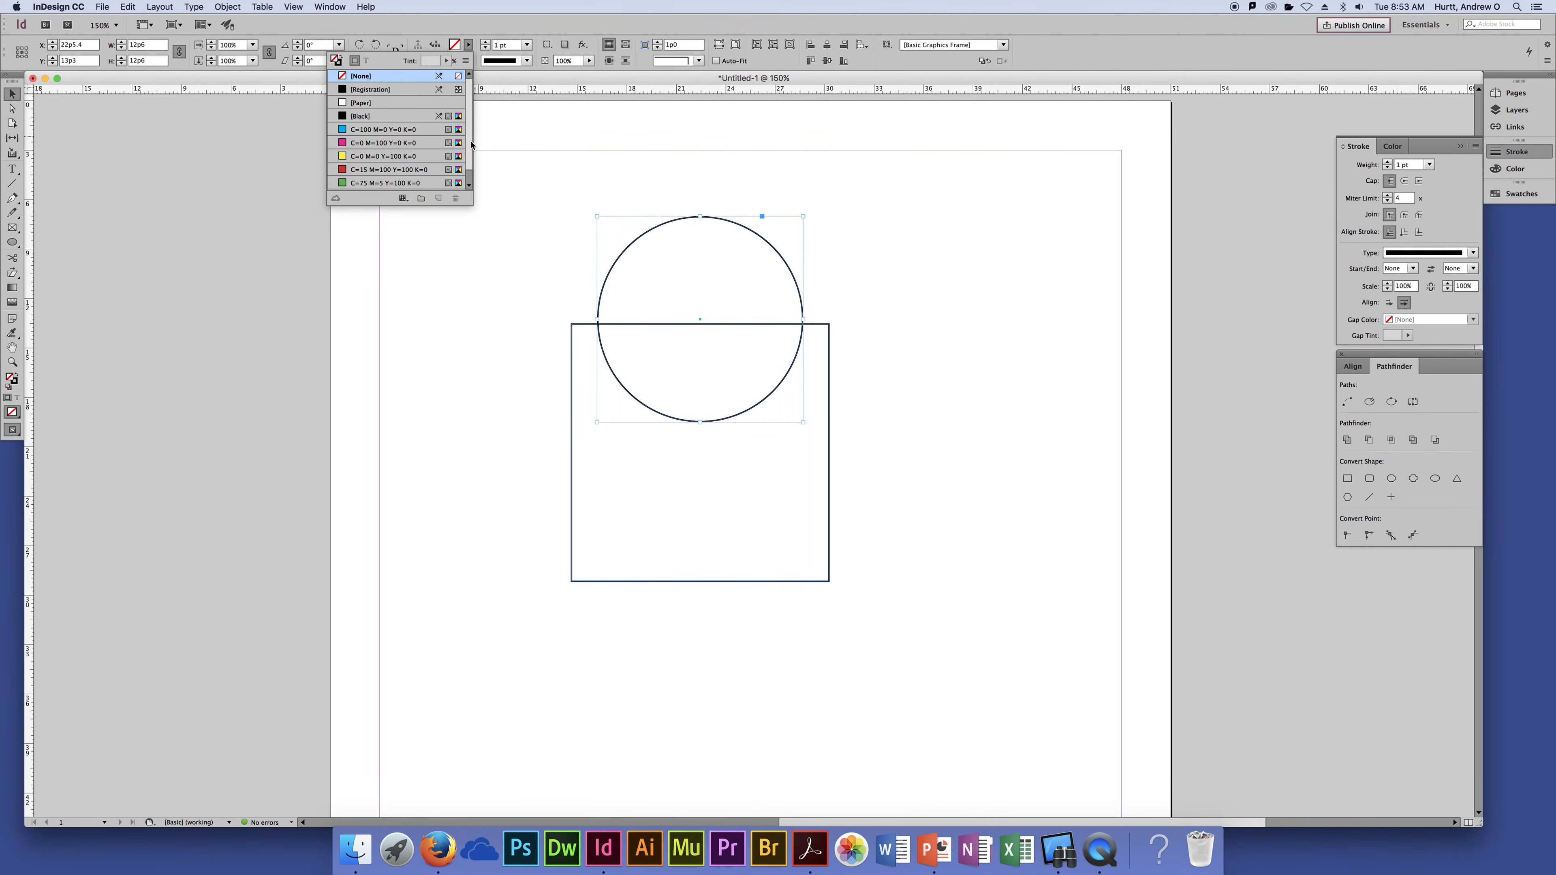
{"action": "left_click", "coordinate": [401, 143]}
Fill the square with the red swatch C=15 M=100 Y=100 K=0
{"action": "left_click", "coordinate": [577, 489]}
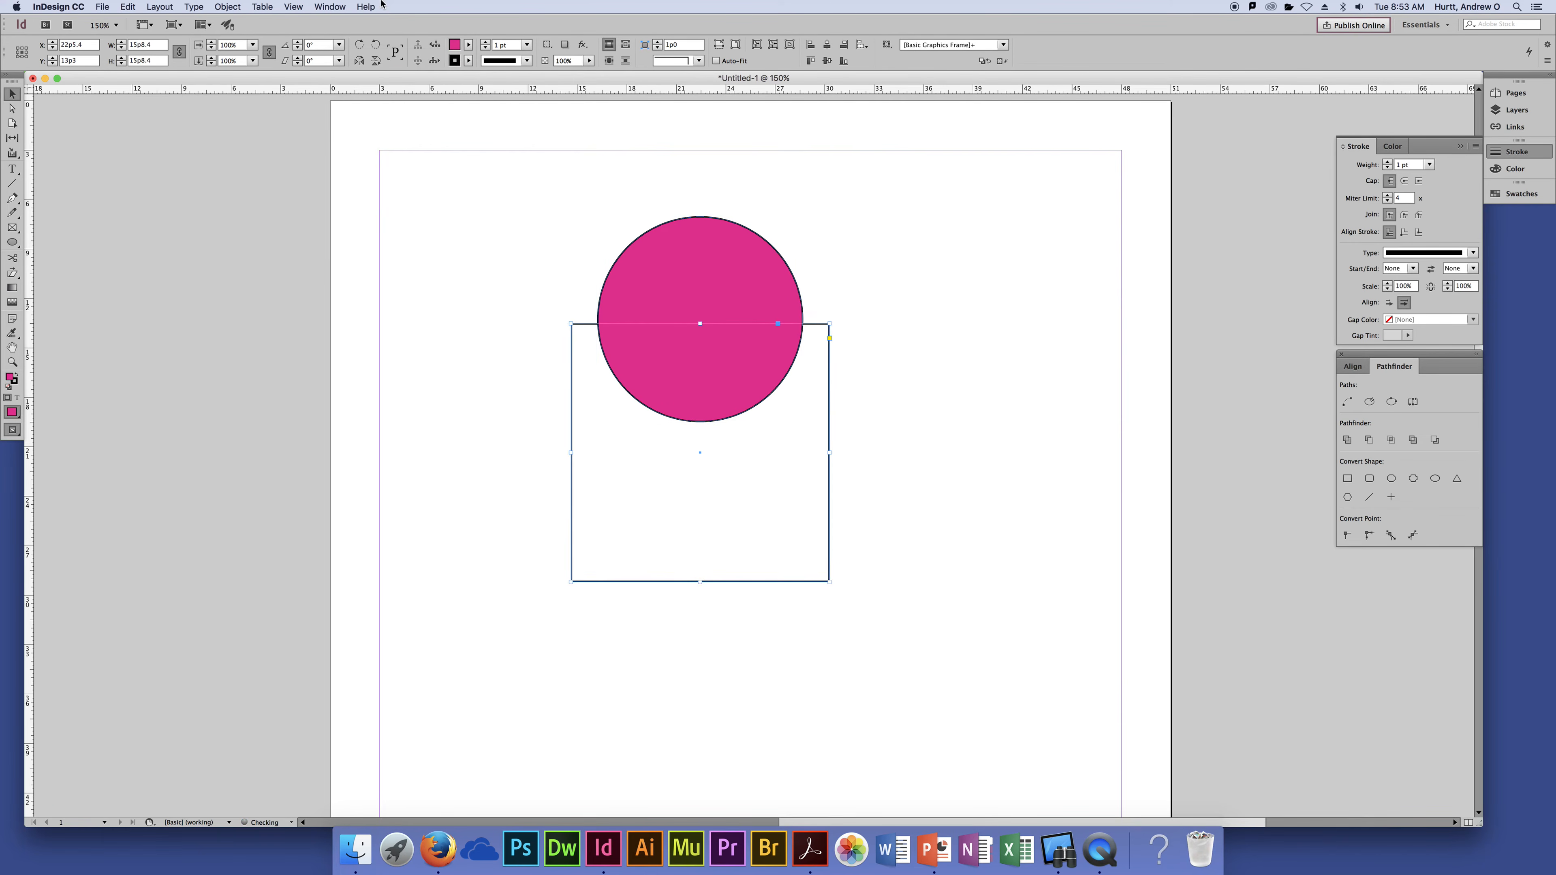
{"action": "left_click", "coordinate": [469, 44]}
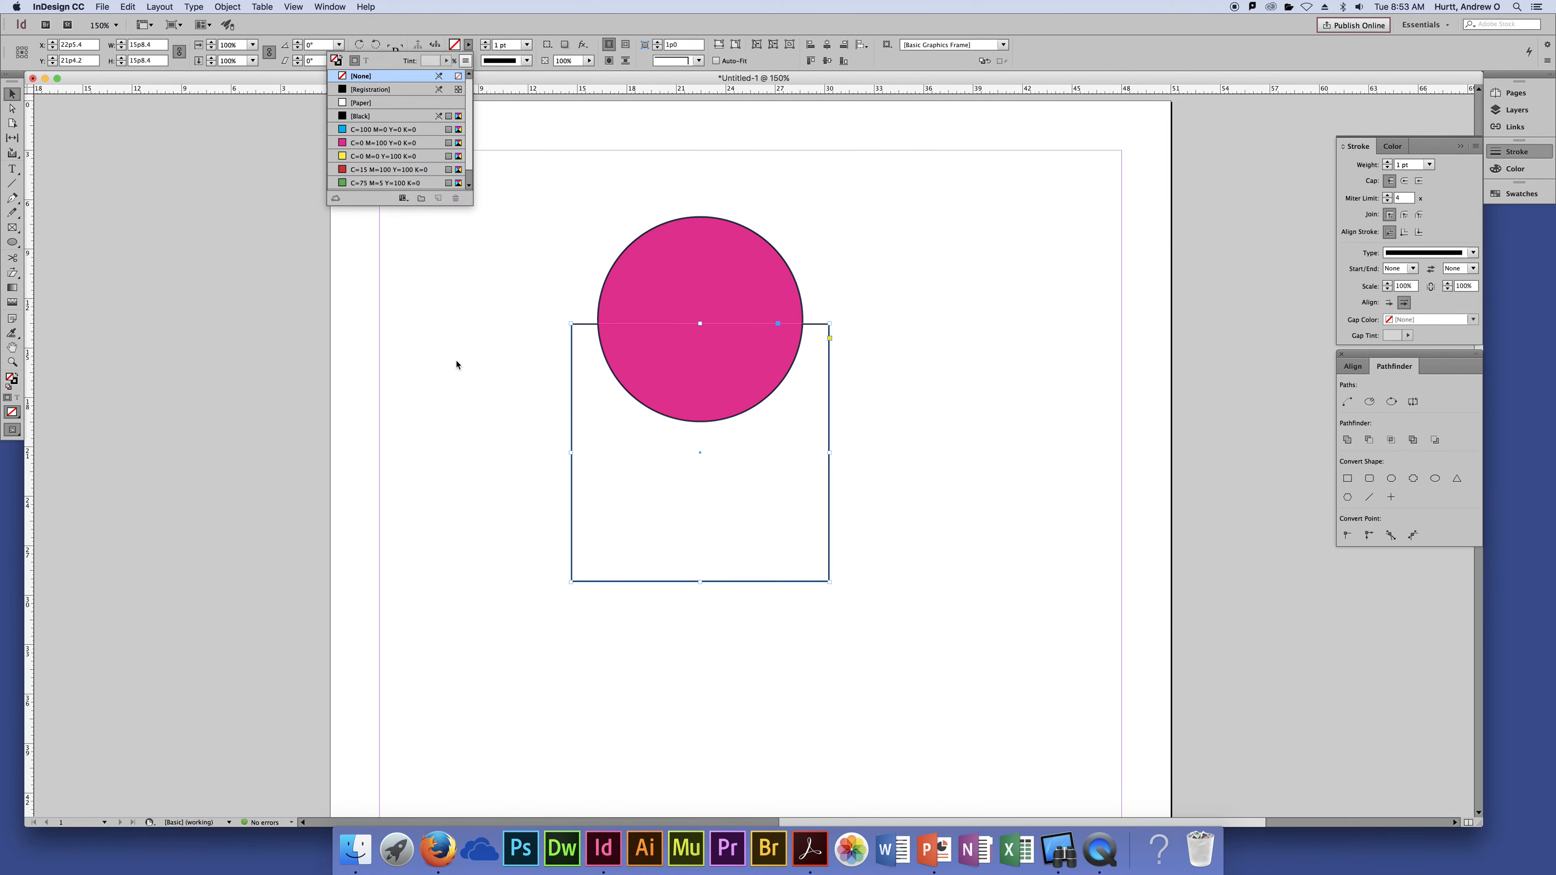
{"action": "left_click", "coordinate": [372, 170]}
{"action": "left_click", "coordinate": [469, 282]}
Remove the stroke from both the circle and the square by setting it to None
{"action": "key", "text": "super+a"}
{"action": "left_click", "coordinate": [469, 61]}
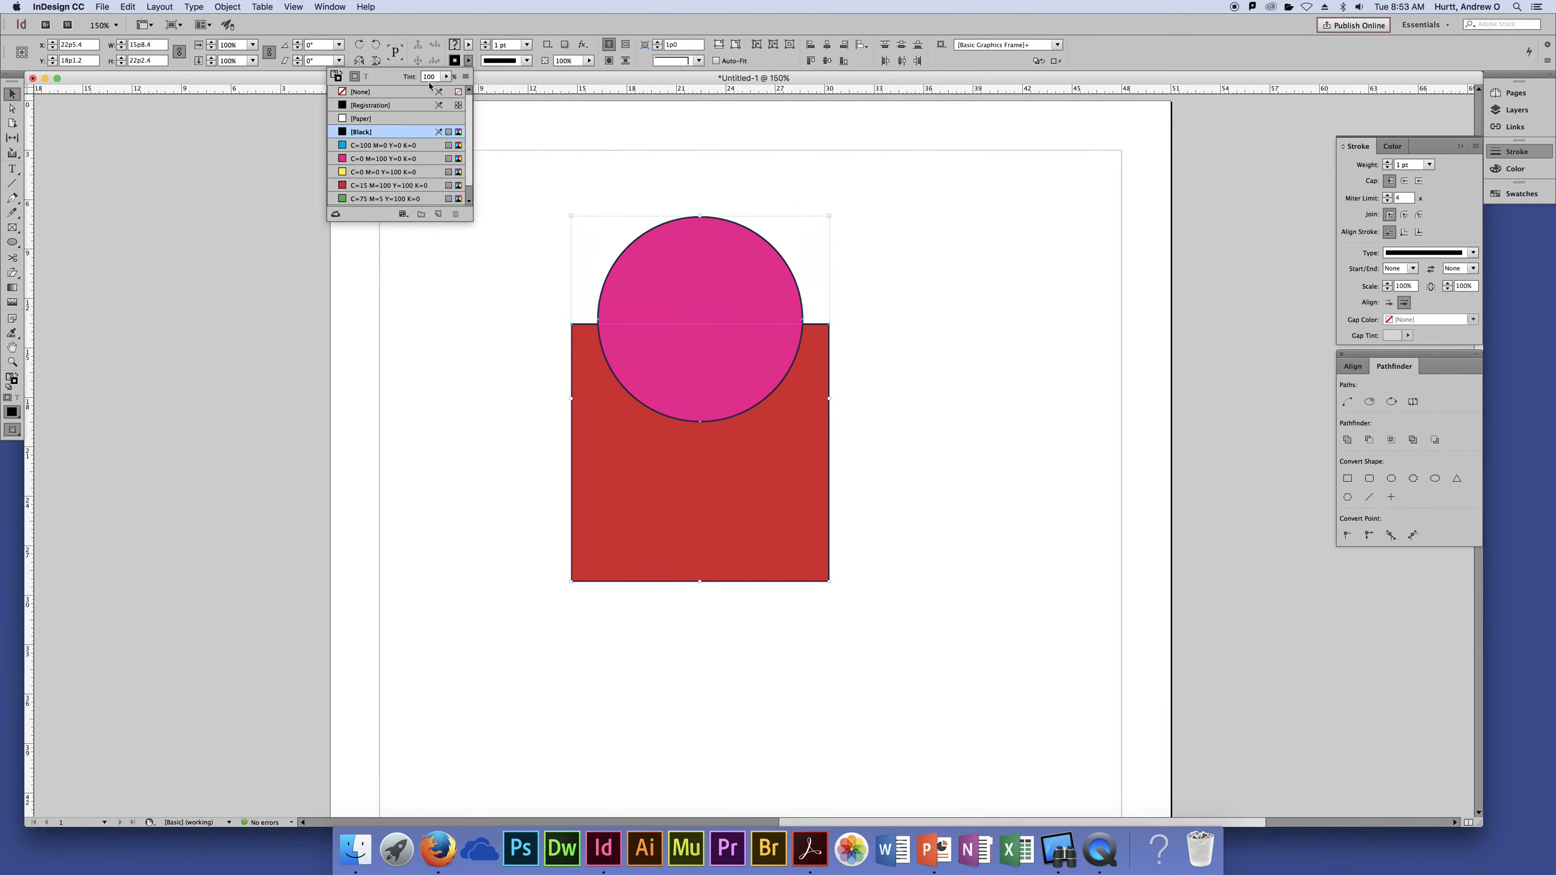
{"action": "left_click", "coordinate": [360, 92]}
{"action": "left_click", "coordinate": [998, 337]}
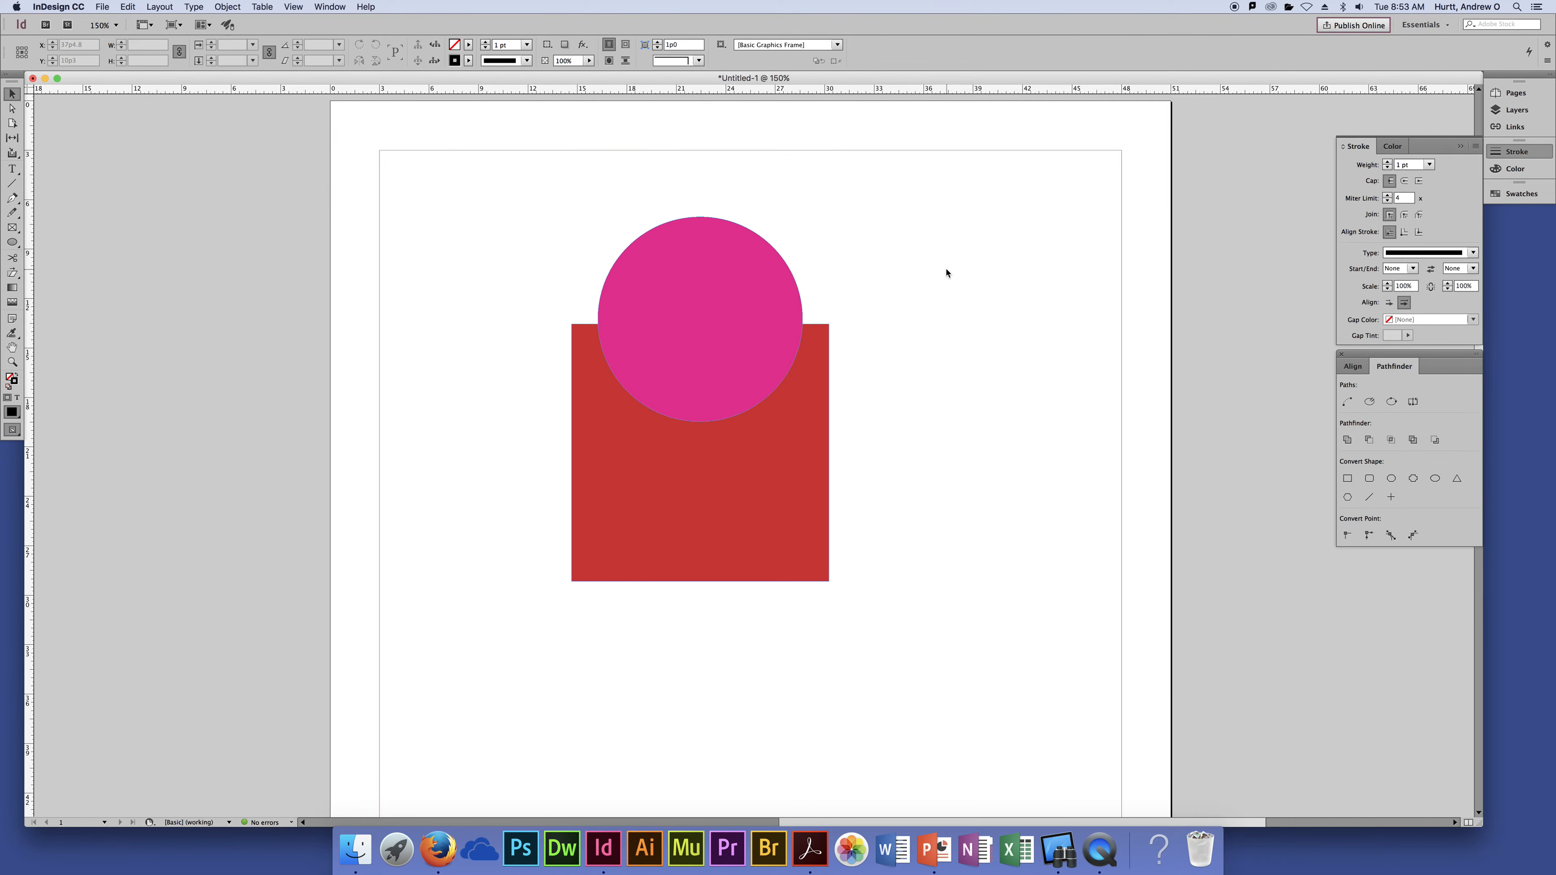
Select the circle and the square and combine them into one shape with the Pathfinder Add operation
{"action": "left_click_drag", "start_coordinate": [938, 245], "coordinate": [590, 454]}
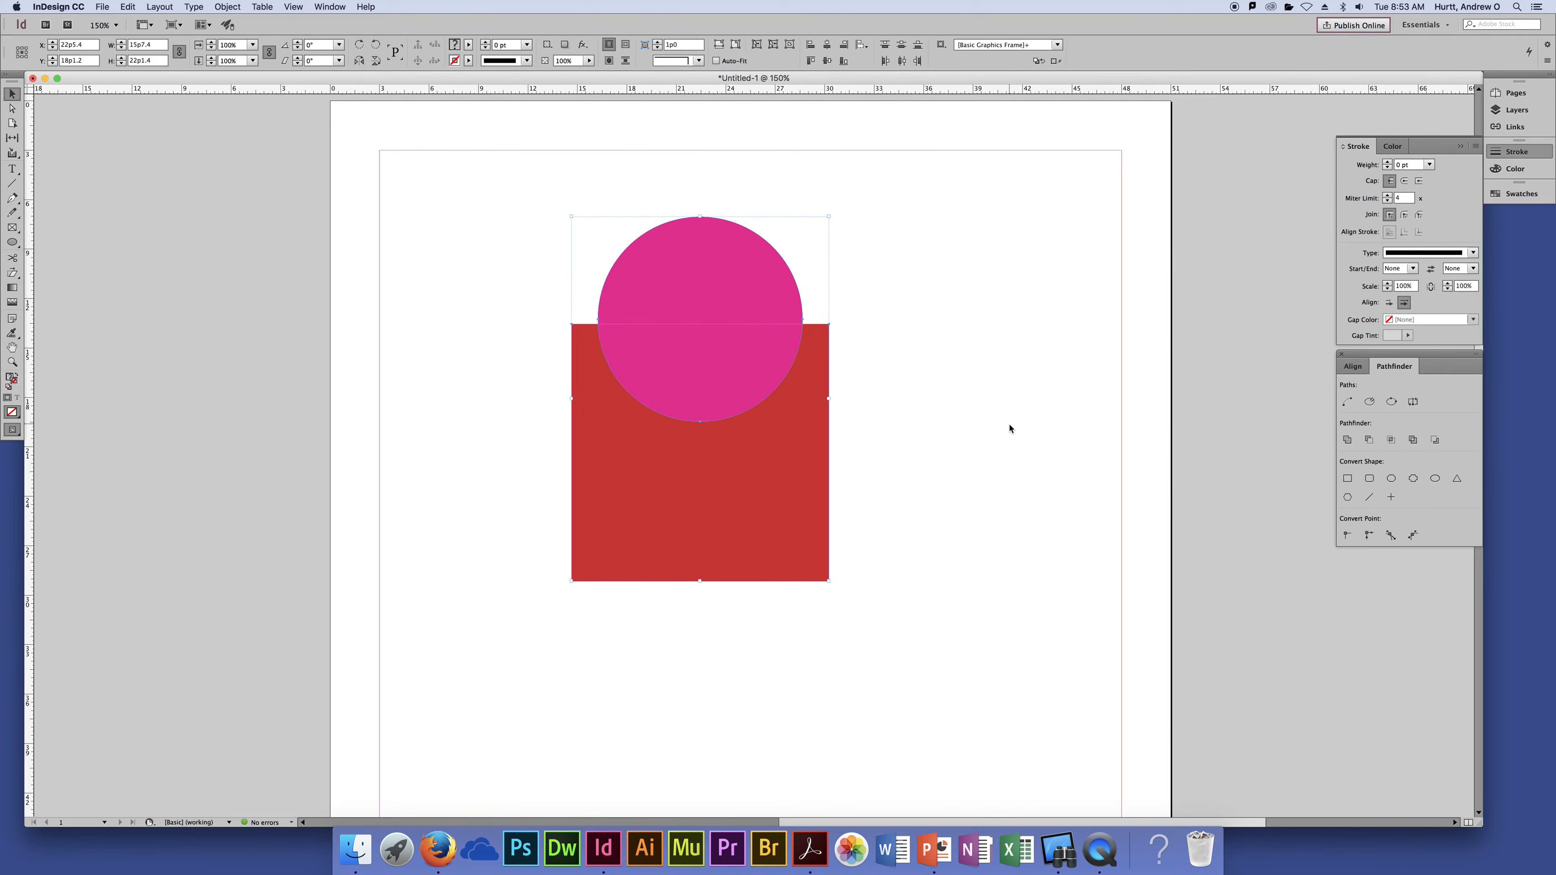
{"action": "left_click", "coordinate": [919, 346]}
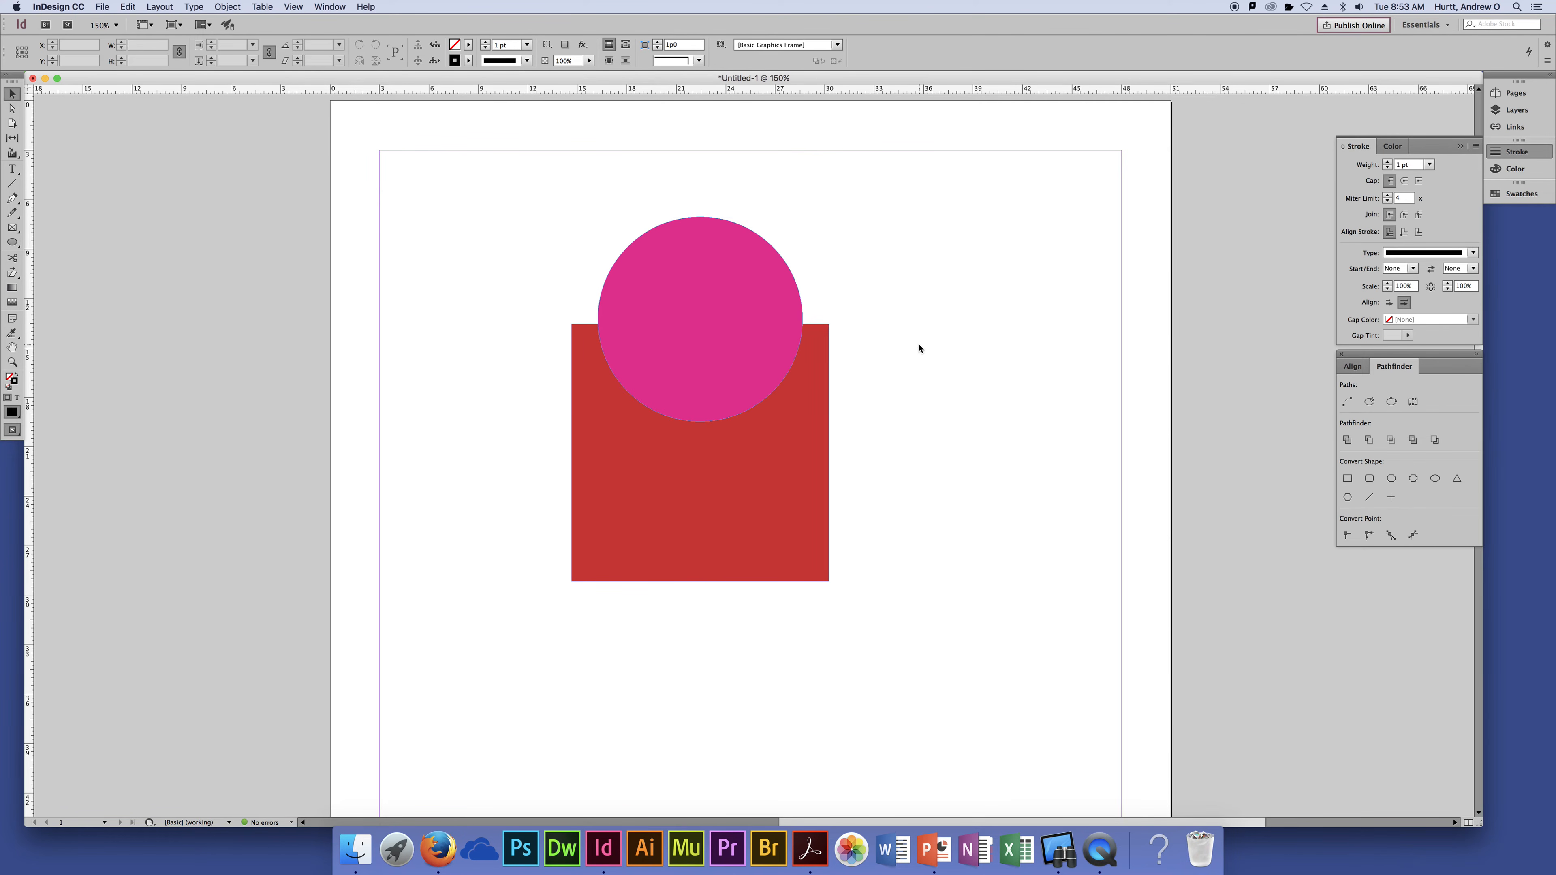
{"action": "left_click", "coordinate": [698, 294]}
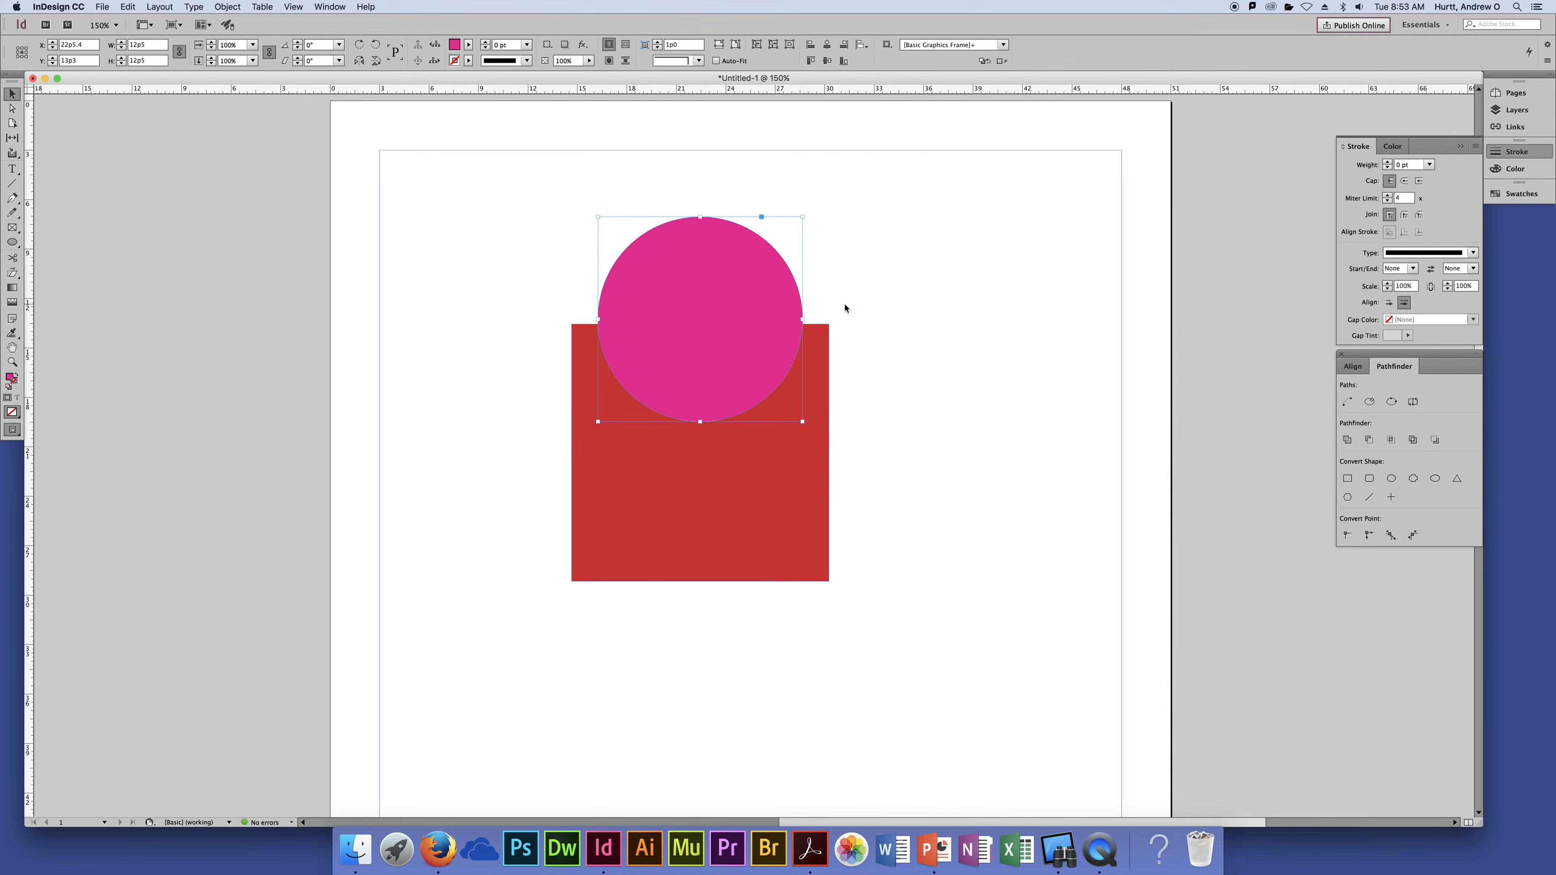
{"action": "left_click", "coordinate": [913, 285]}
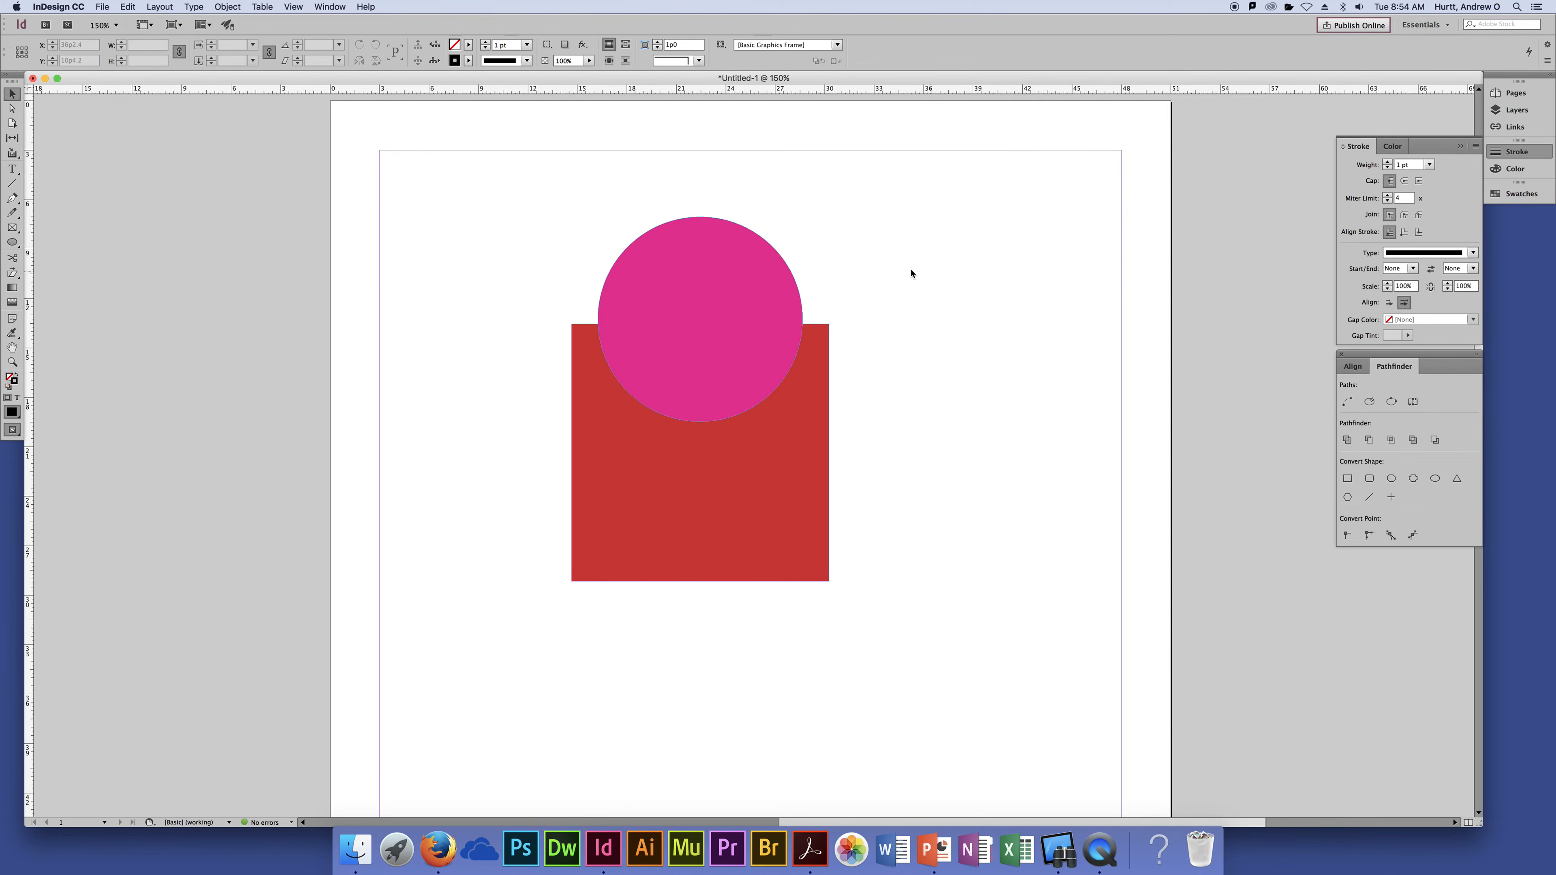
{"action": "left_click_drag", "start_coordinate": [490, 248], "coordinate": [863, 478]}
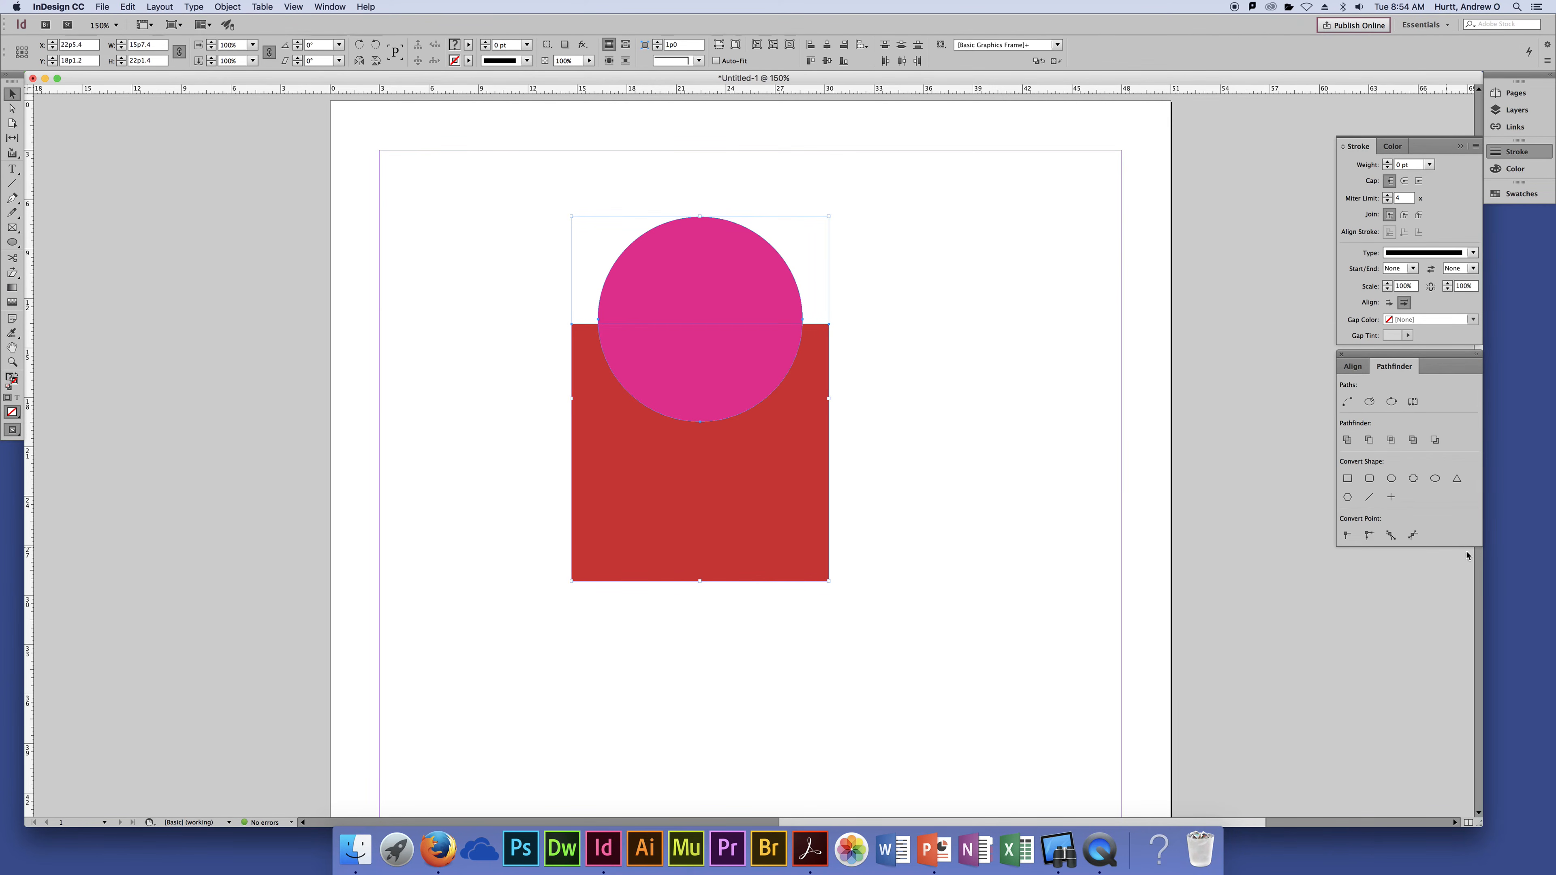
{"action": "left_click", "coordinate": [1349, 441]}
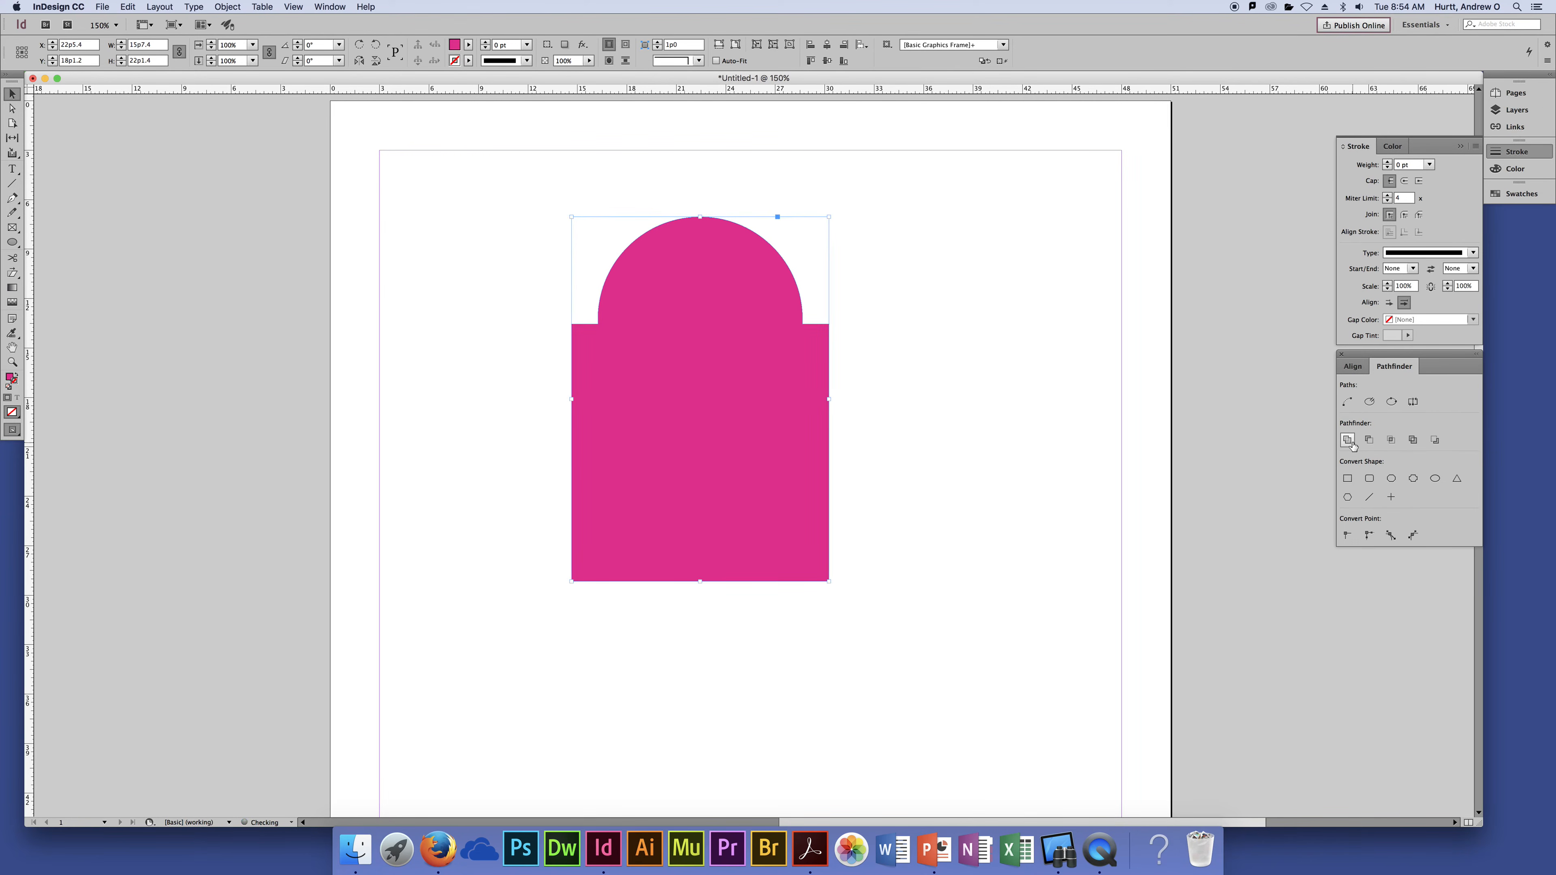
Move the combined shape around the page, and undo both the moves and the combination
{"action": "left_click", "coordinate": [913, 317]}
{"action": "left_click_drag", "start_coordinate": [710, 406], "coordinate": [316, 433]}
{"action": "left_click_drag", "start_coordinate": [396, 393], "coordinate": [763, 450]}
{"action": "left_click", "coordinate": [872, 361]}
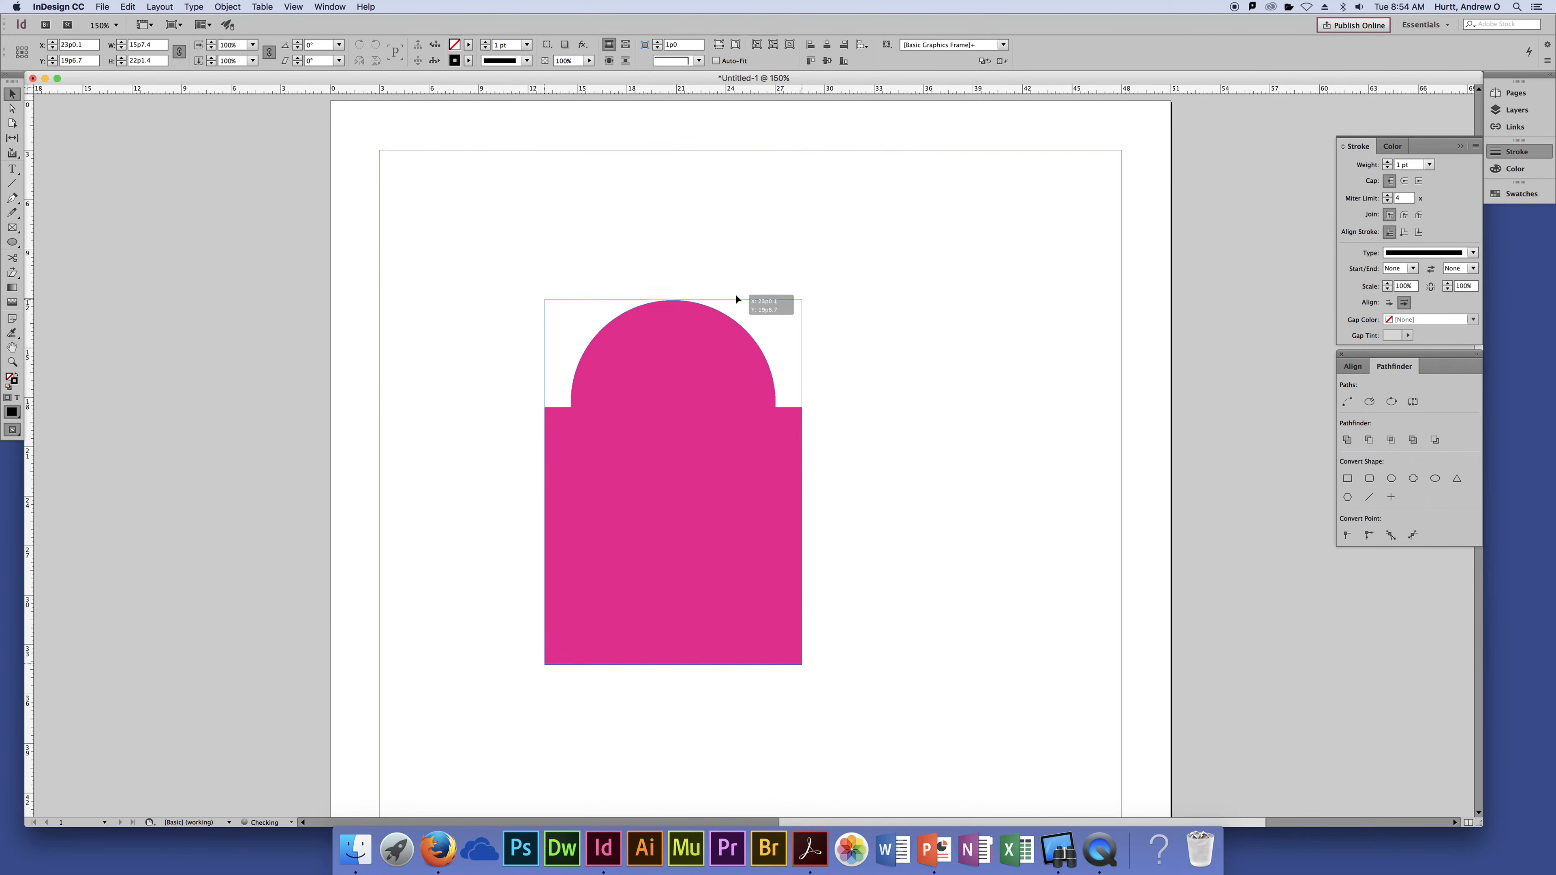
{"action": "key", "text": "cmd+z"}
{"action": "key", "text": "cmd+z"}
{"action": "key", "text": "super+shift+z"}
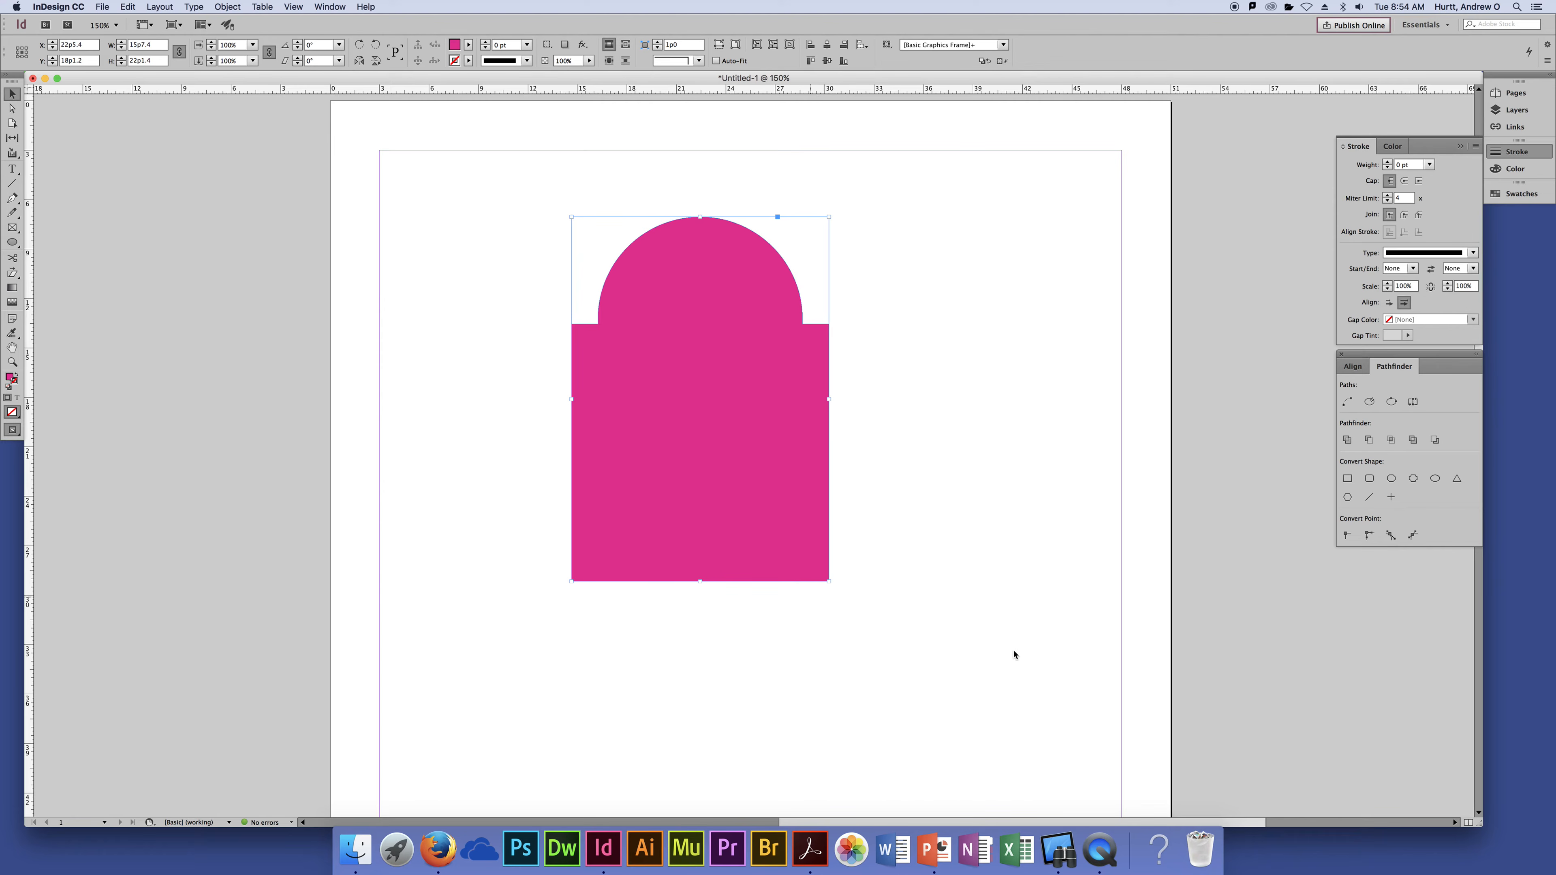
{"action": "key", "text": "super+z"}
{"action": "left_click", "coordinate": [978, 429]}
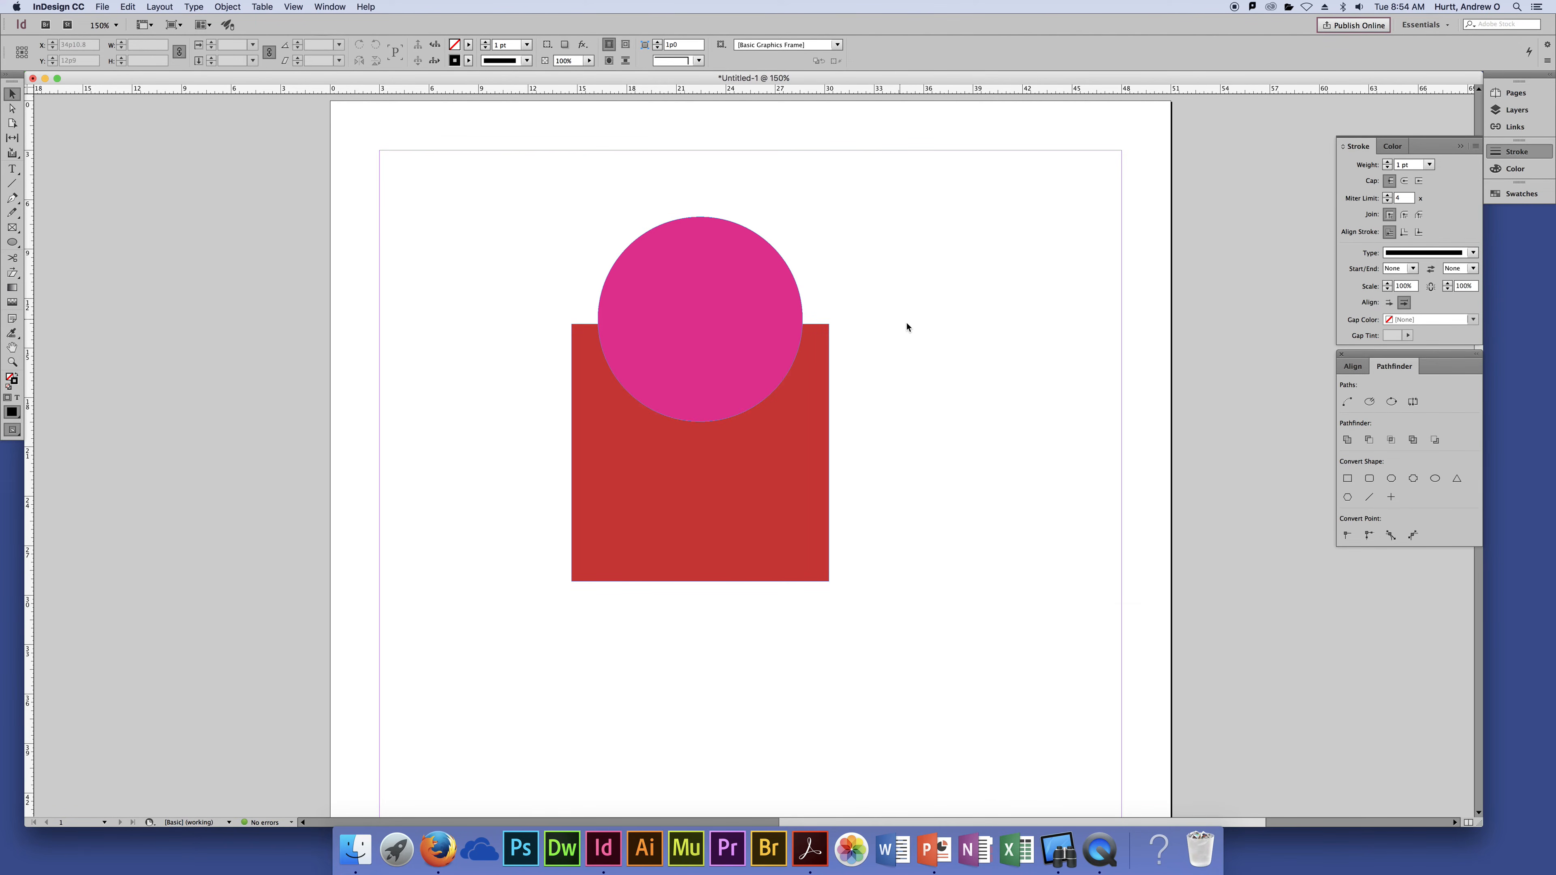
Fill the circle with the same red swatch as the square, C=15 M=100 Y=100 K=0
{"action": "left_click", "coordinate": [676, 298]}
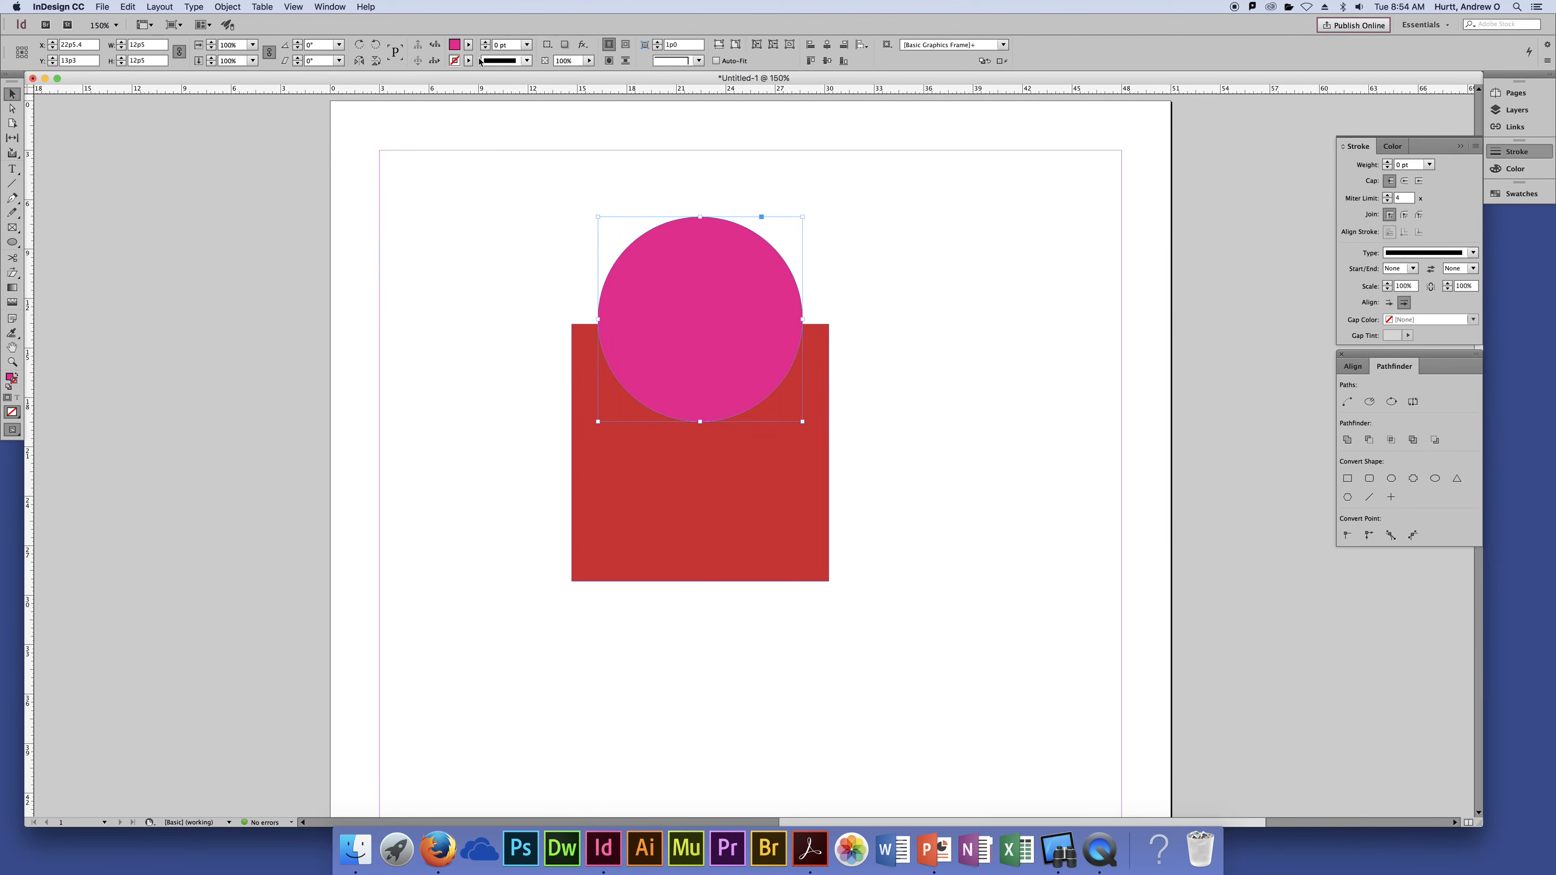
{"action": "left_click", "coordinate": [469, 44]}
{"action": "left_click", "coordinate": [423, 174]}
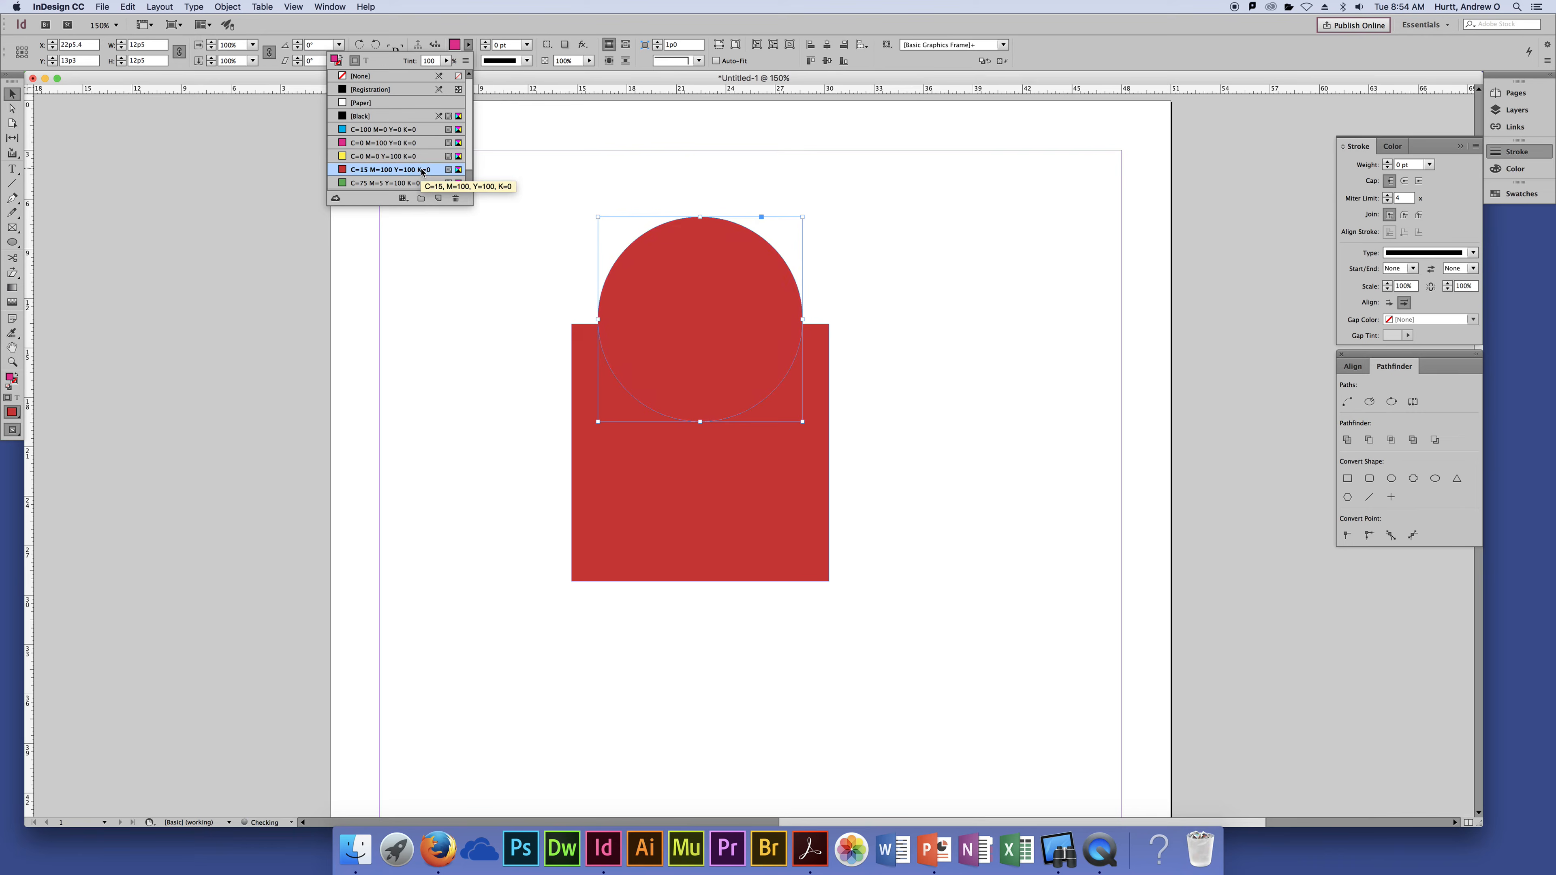
{"action": "left_click", "coordinate": [930, 310]}
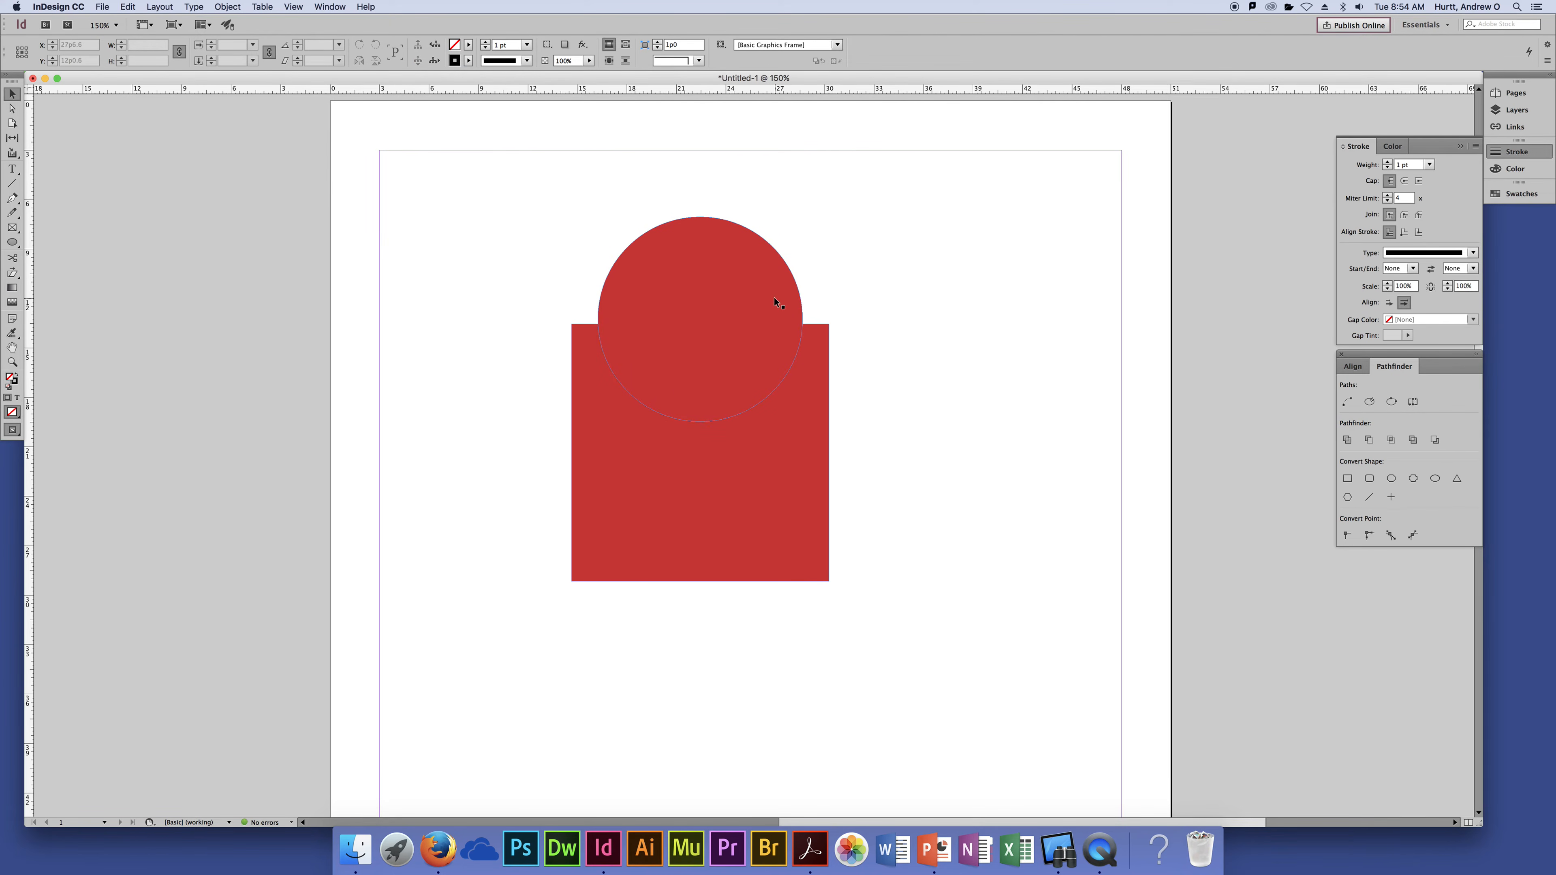
Nudge the circle down and widen it into an ellipse matching the square's width of about 15p7
{"action": "left_click_drag", "start_coordinate": [770, 300], "coordinate": [768, 309]}
{"action": "left_click", "coordinate": [906, 326]}
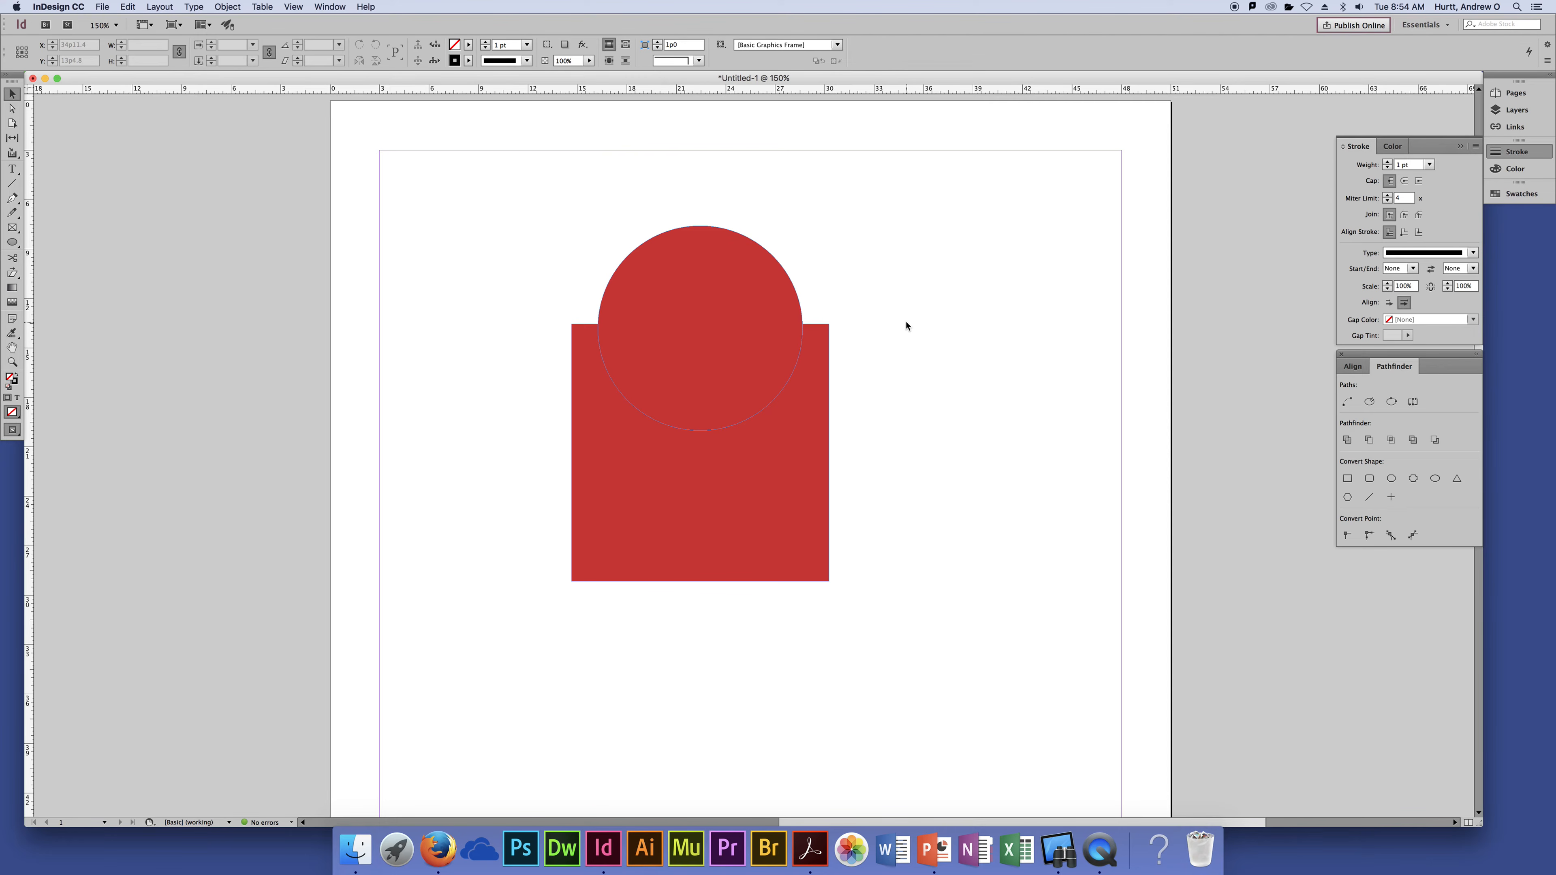
{"action": "left_click", "coordinate": [782, 298]}
{"action": "left_click_drag", "start_coordinate": [801, 326], "coordinate": [831, 334]}
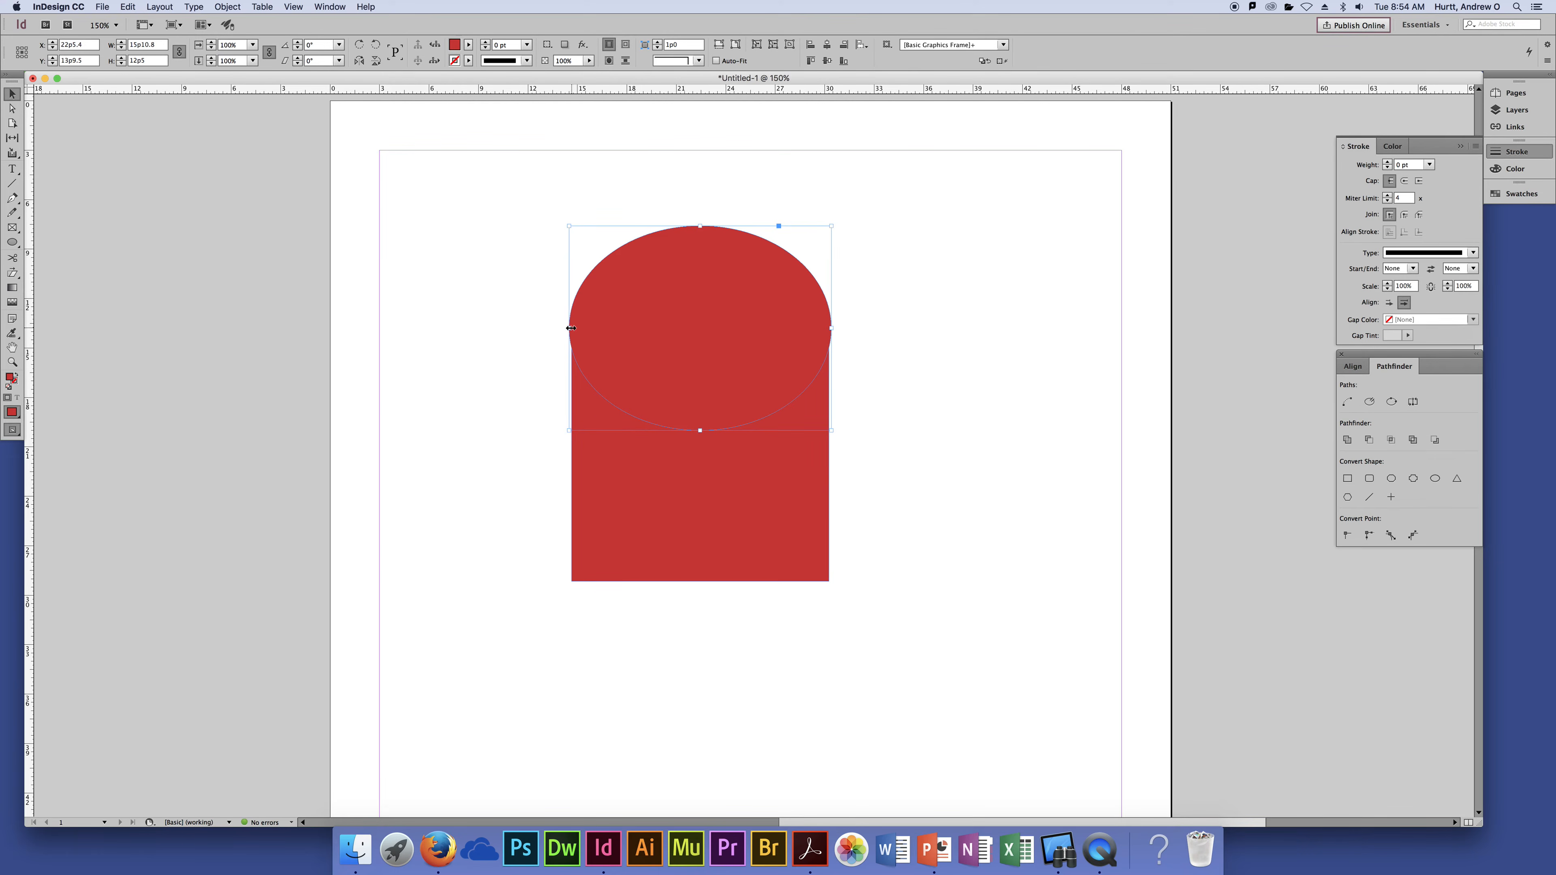
{"action": "left_click_drag", "start_coordinate": [570, 325], "coordinate": [577, 328]}
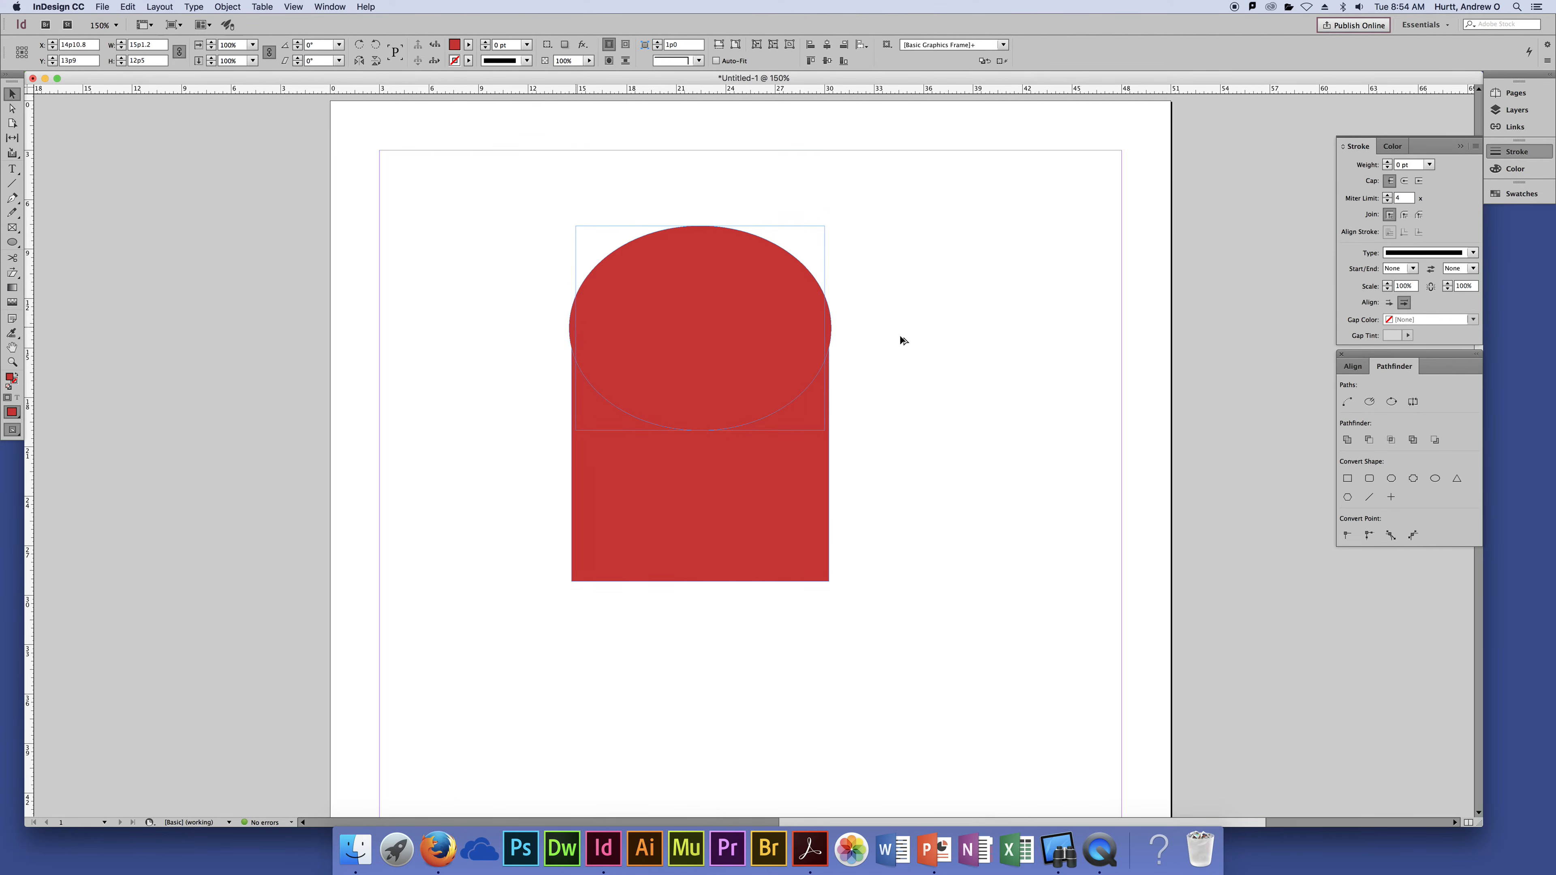
{"action": "left_click", "coordinate": [787, 309]}
{"action": "left_click_drag", "start_coordinate": [826, 333], "coordinate": [827, 330]}
{"action": "left_click", "coordinate": [869, 339]}
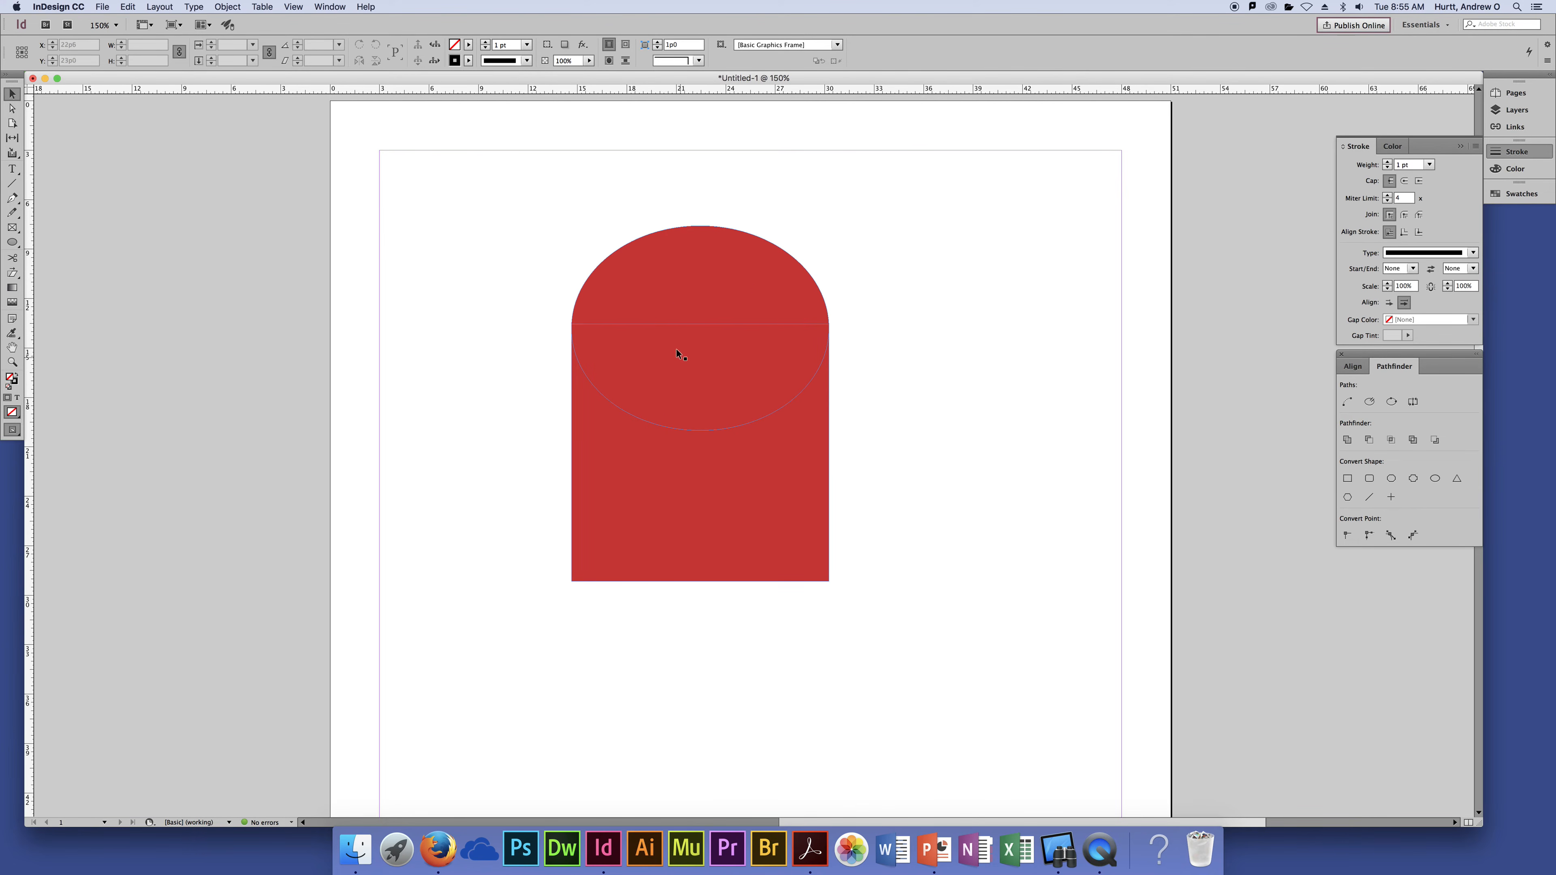
Select all shapes and merge the ellipse and square into a single arched shape with Pathfinder Add
{"action": "key", "text": "super+a"}
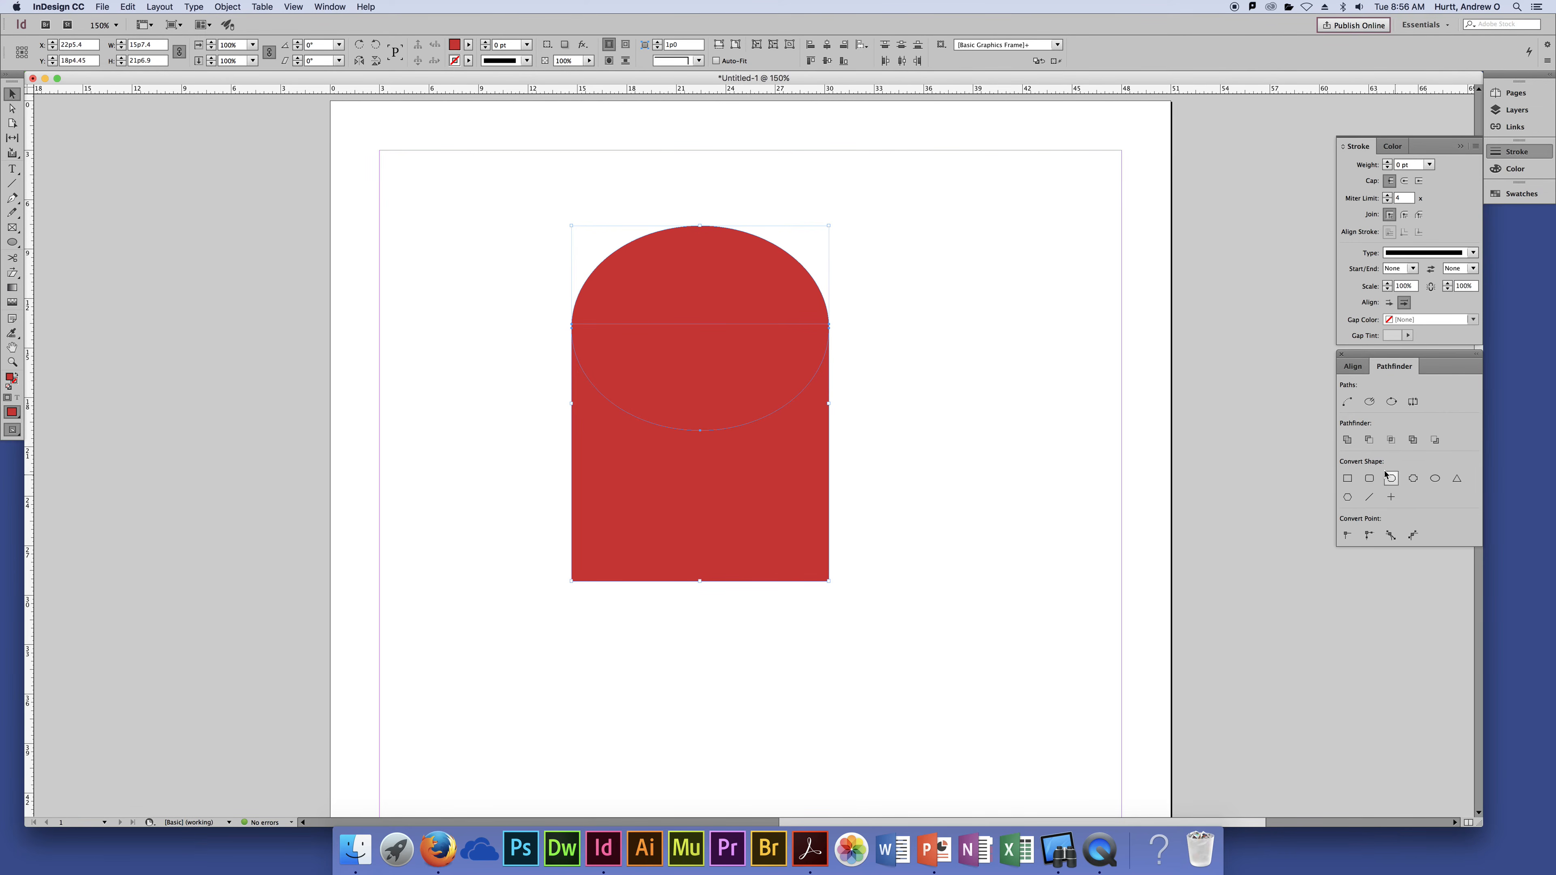
{"action": "left_click", "coordinate": [1347, 441]}
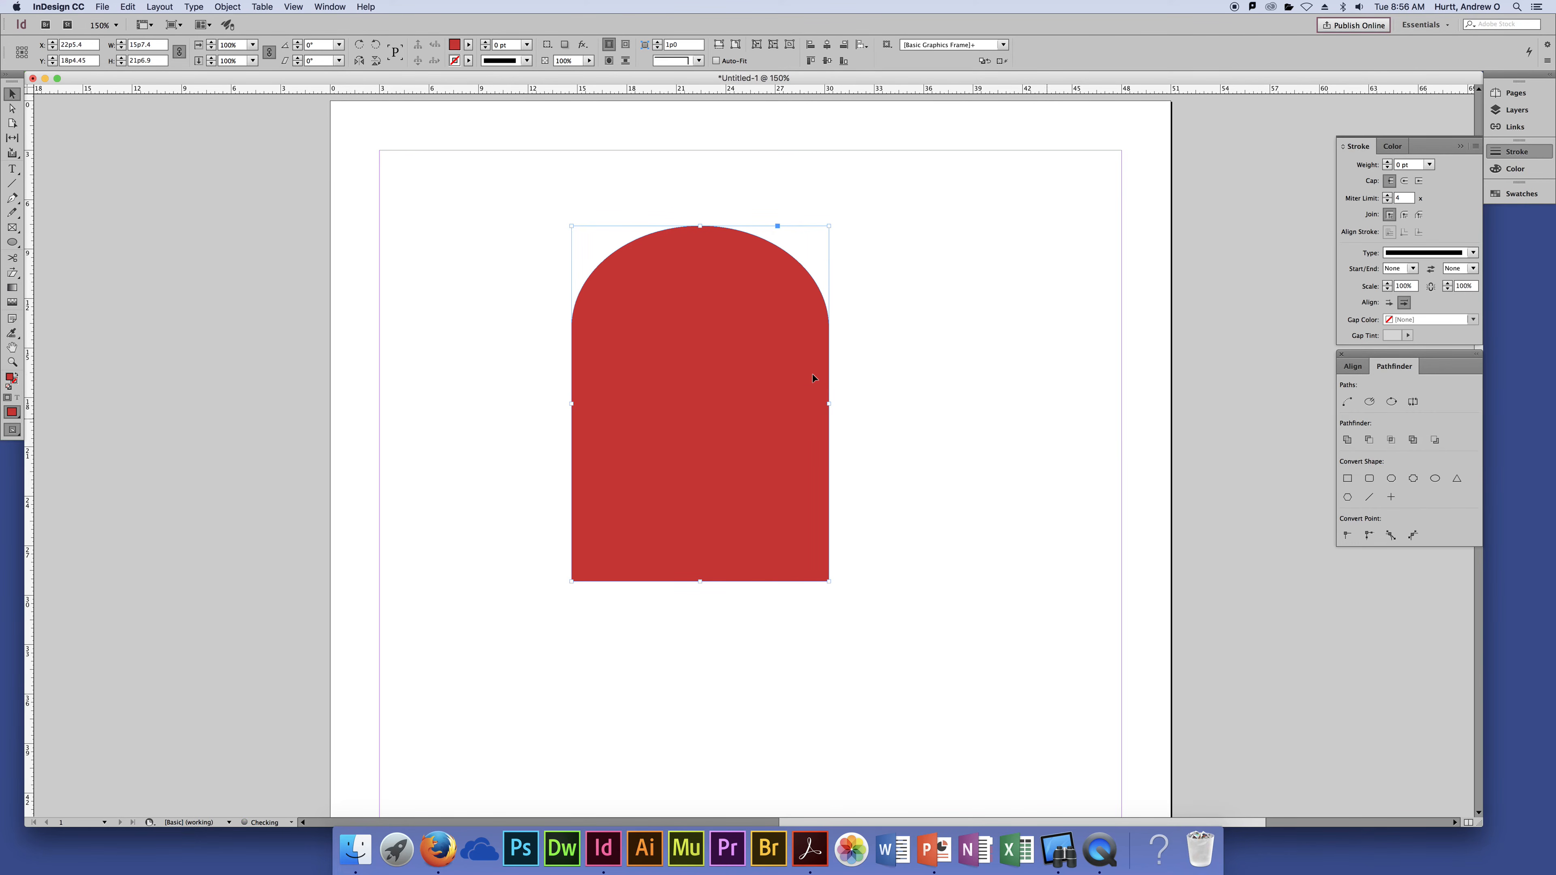
{"action": "left_click", "coordinate": [881, 358]}
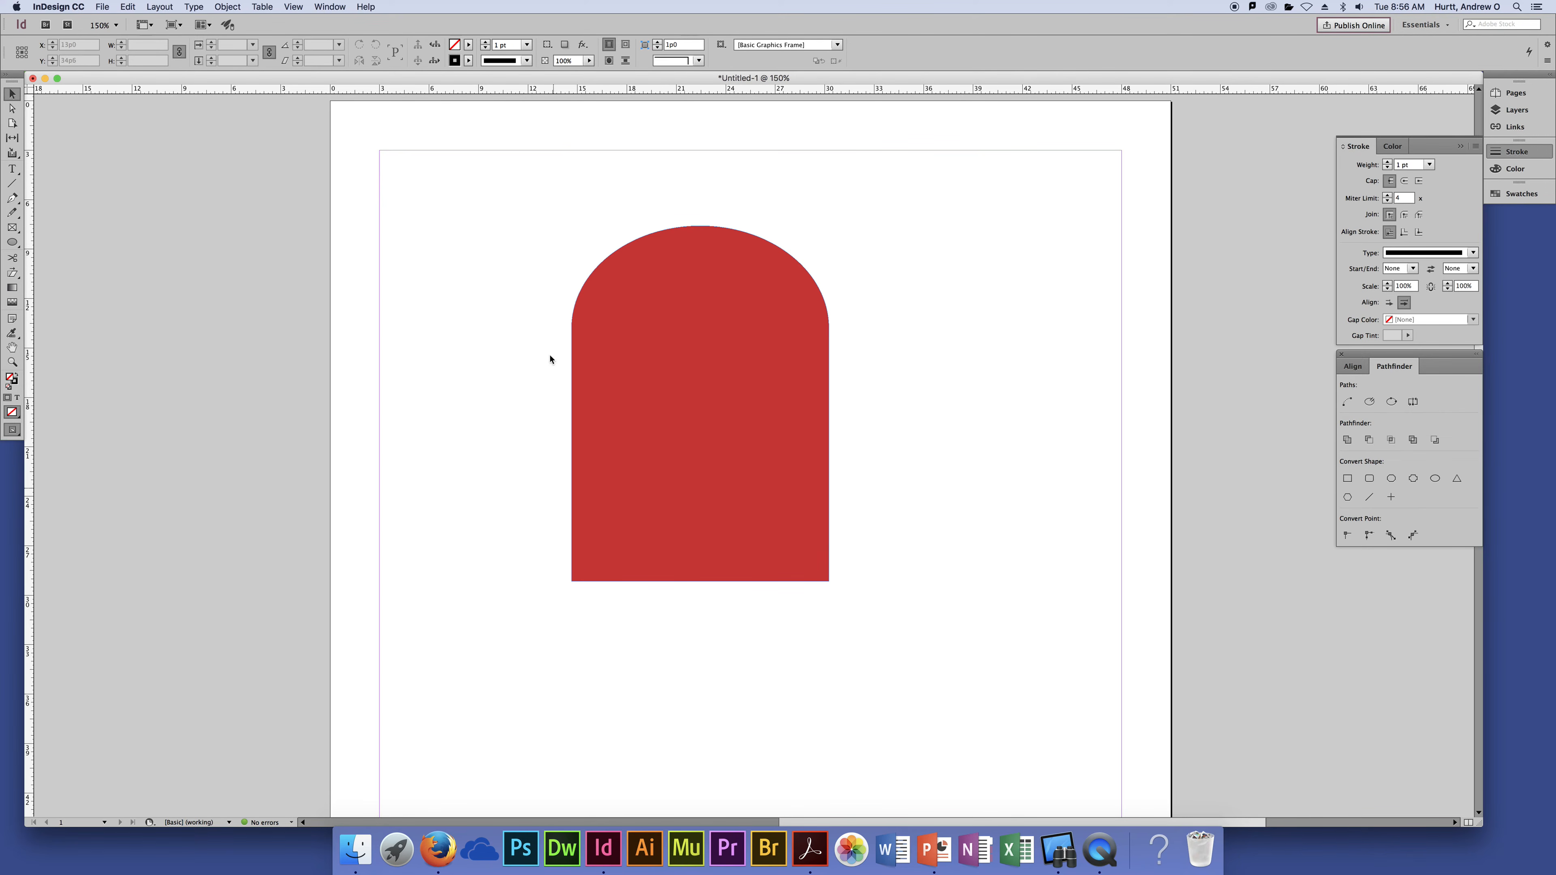
Undo the merge of the arched shape, leaving the separate ellipse and square selected
{"action": "left_click", "coordinate": [772, 433]}
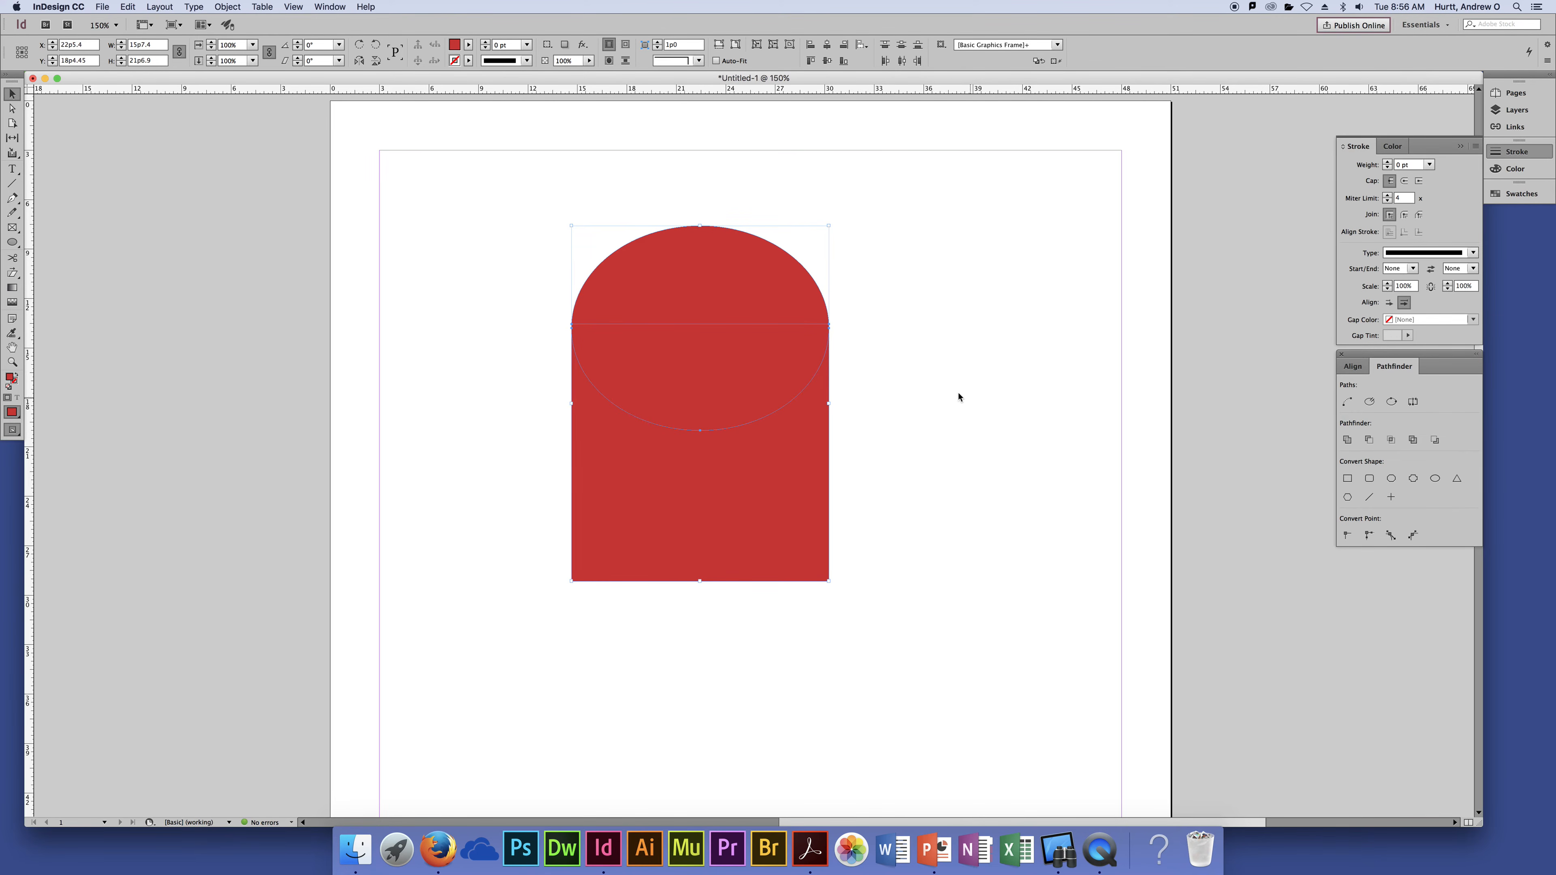
{"action": "left_click", "coordinate": [931, 315]}
{"action": "left_click", "coordinate": [723, 269]}
{"action": "left_click", "coordinate": [961, 295]}
{"action": "left_click", "coordinate": [810, 383]}
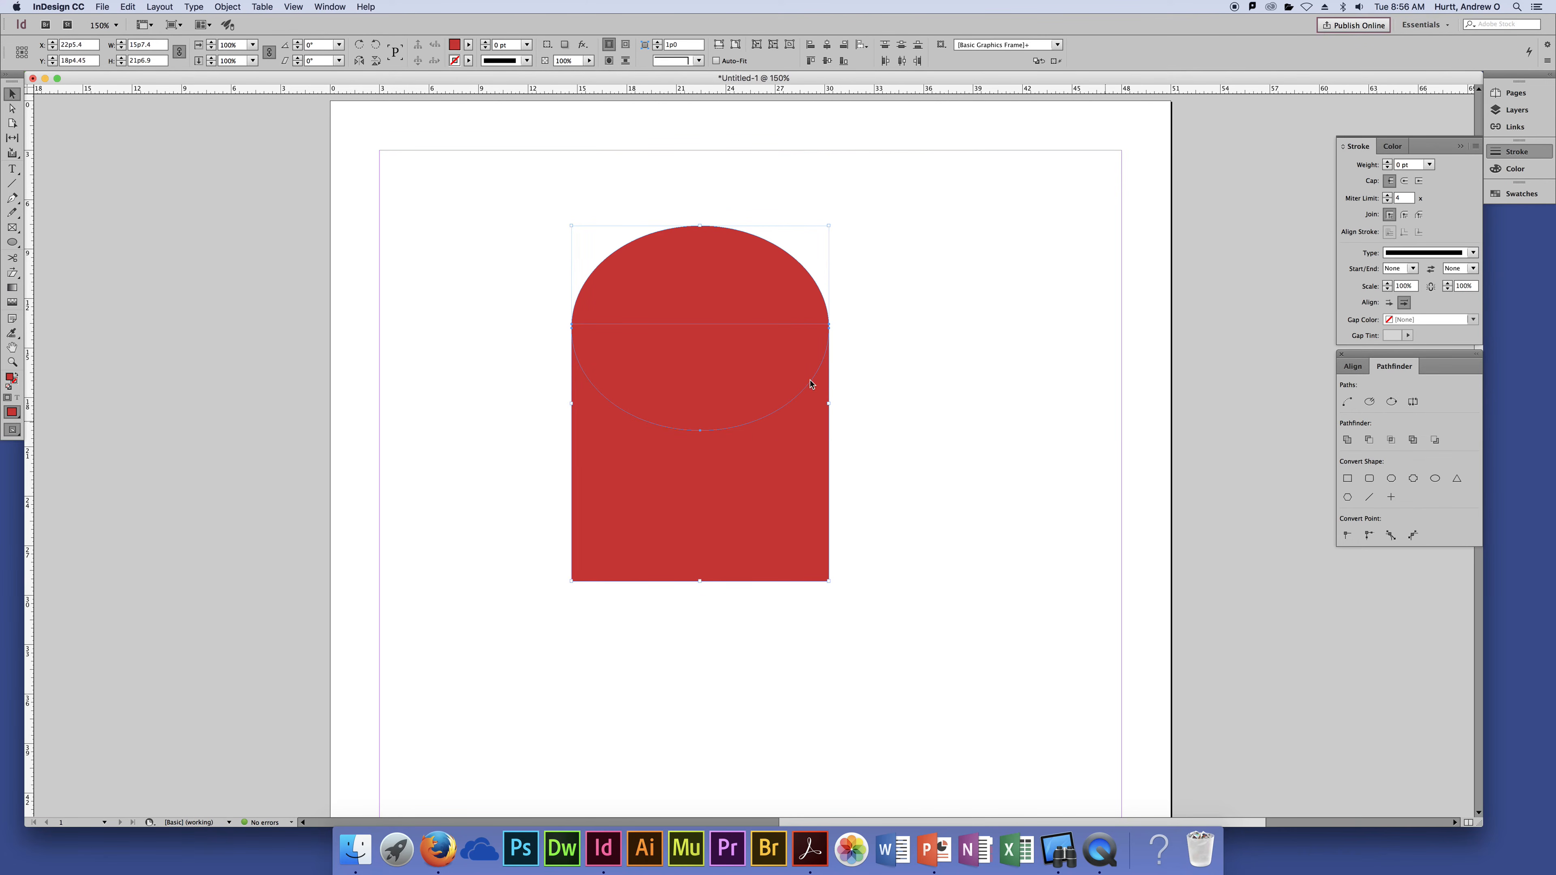
Try Pathfinder Subtract on the selected ellipse and square, and undo it
{"action": "left_click", "coordinate": [1370, 441]}
{"action": "left_click", "coordinate": [909, 316]}
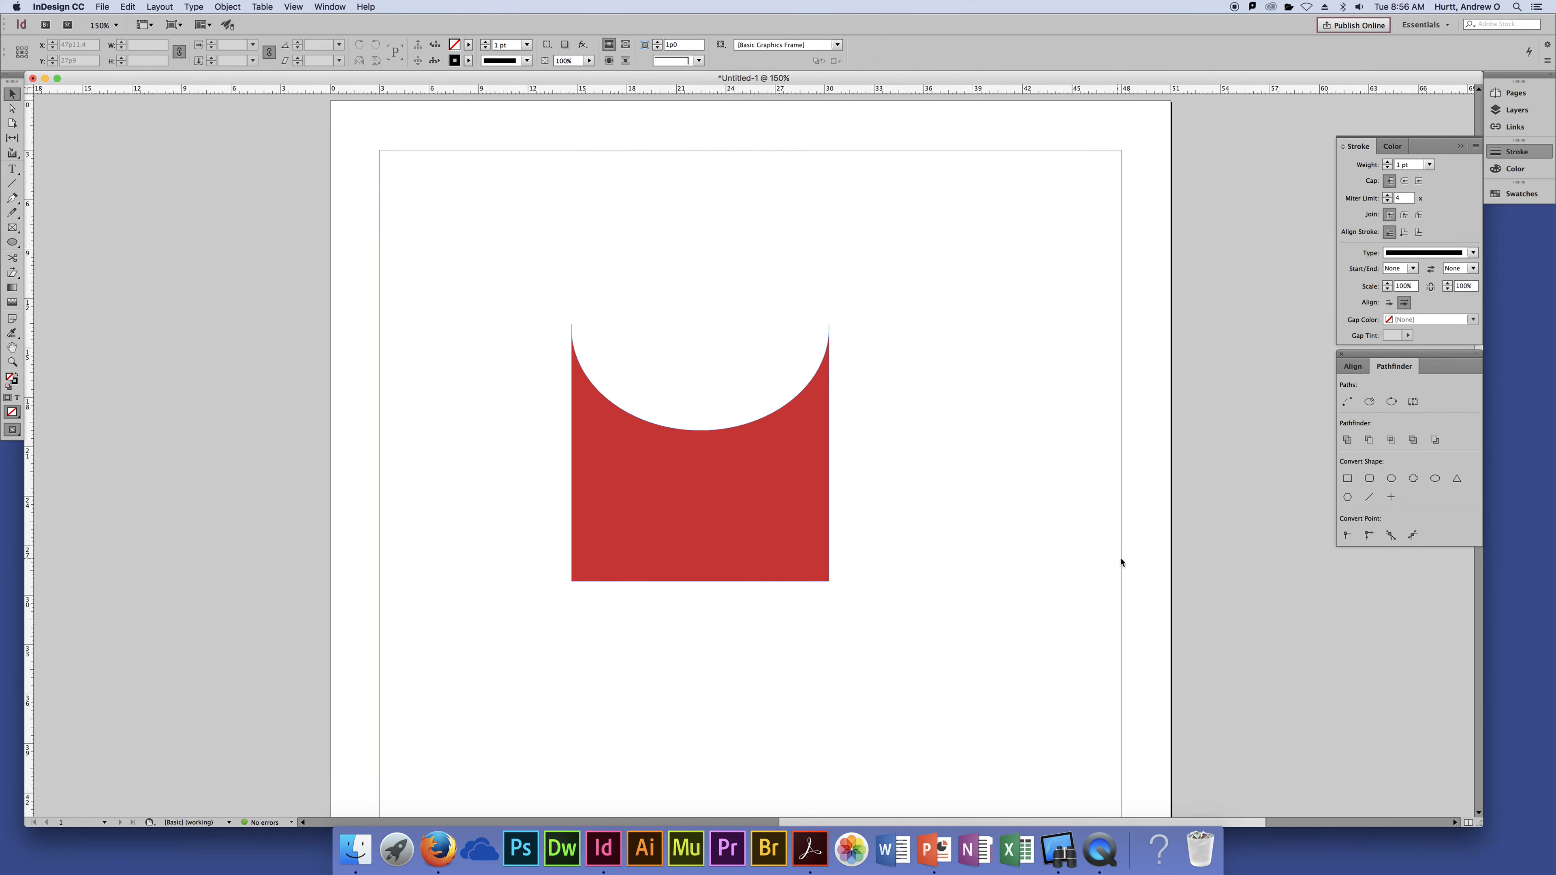
{"action": "key", "text": "super+z"}
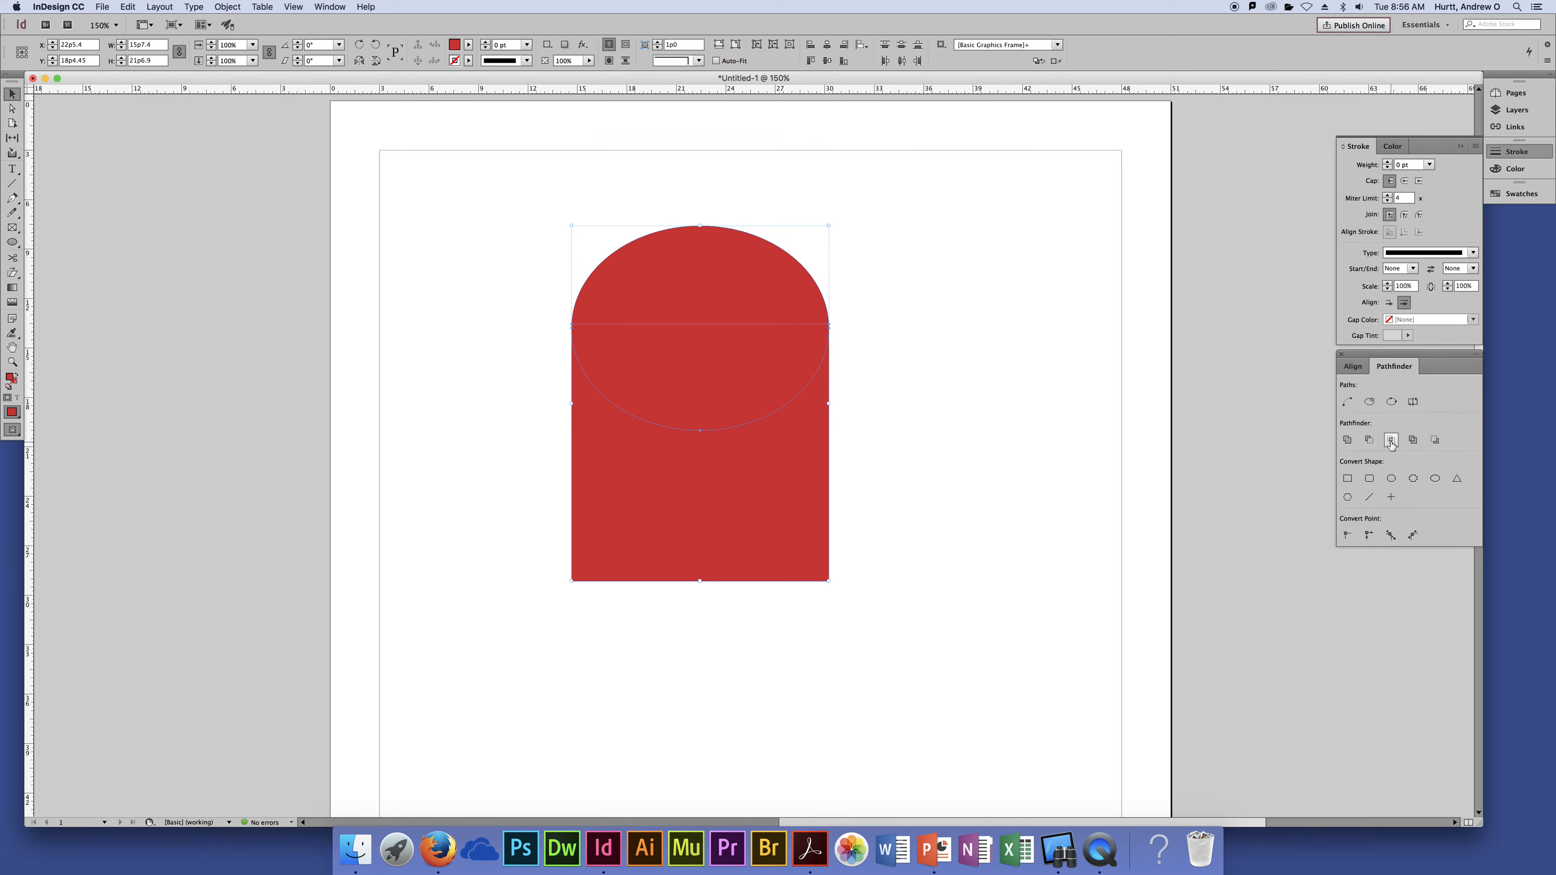
Try Pathfinder Intersect on the ellipse and square, undoing, redoing and undoing it again to compare the shapes
{"action": "left_click", "coordinate": [1391, 440]}
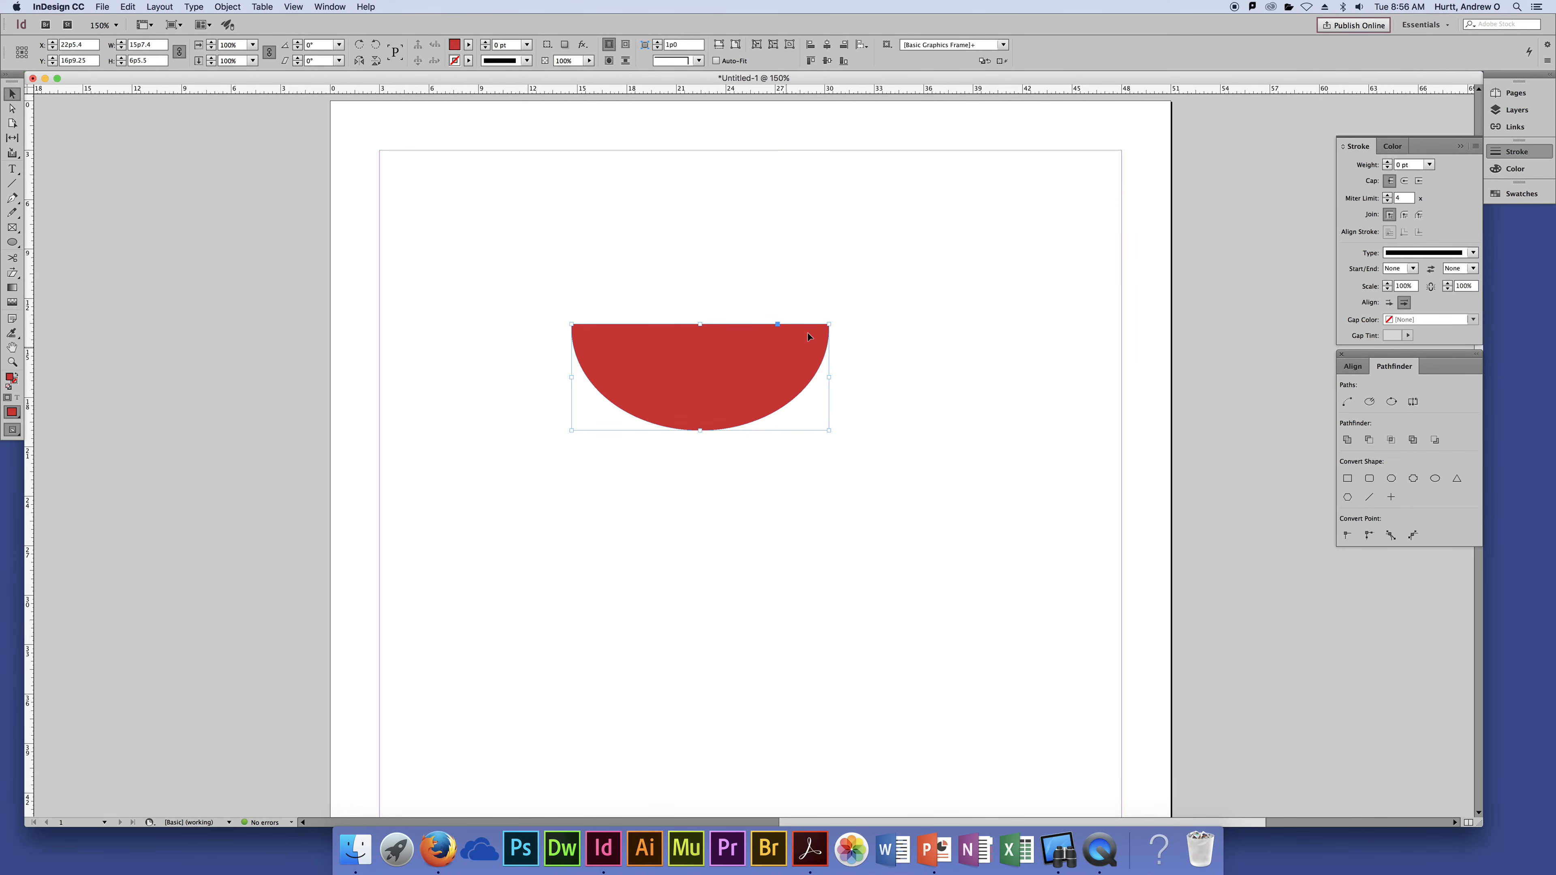
{"action": "key", "text": "super+z"}
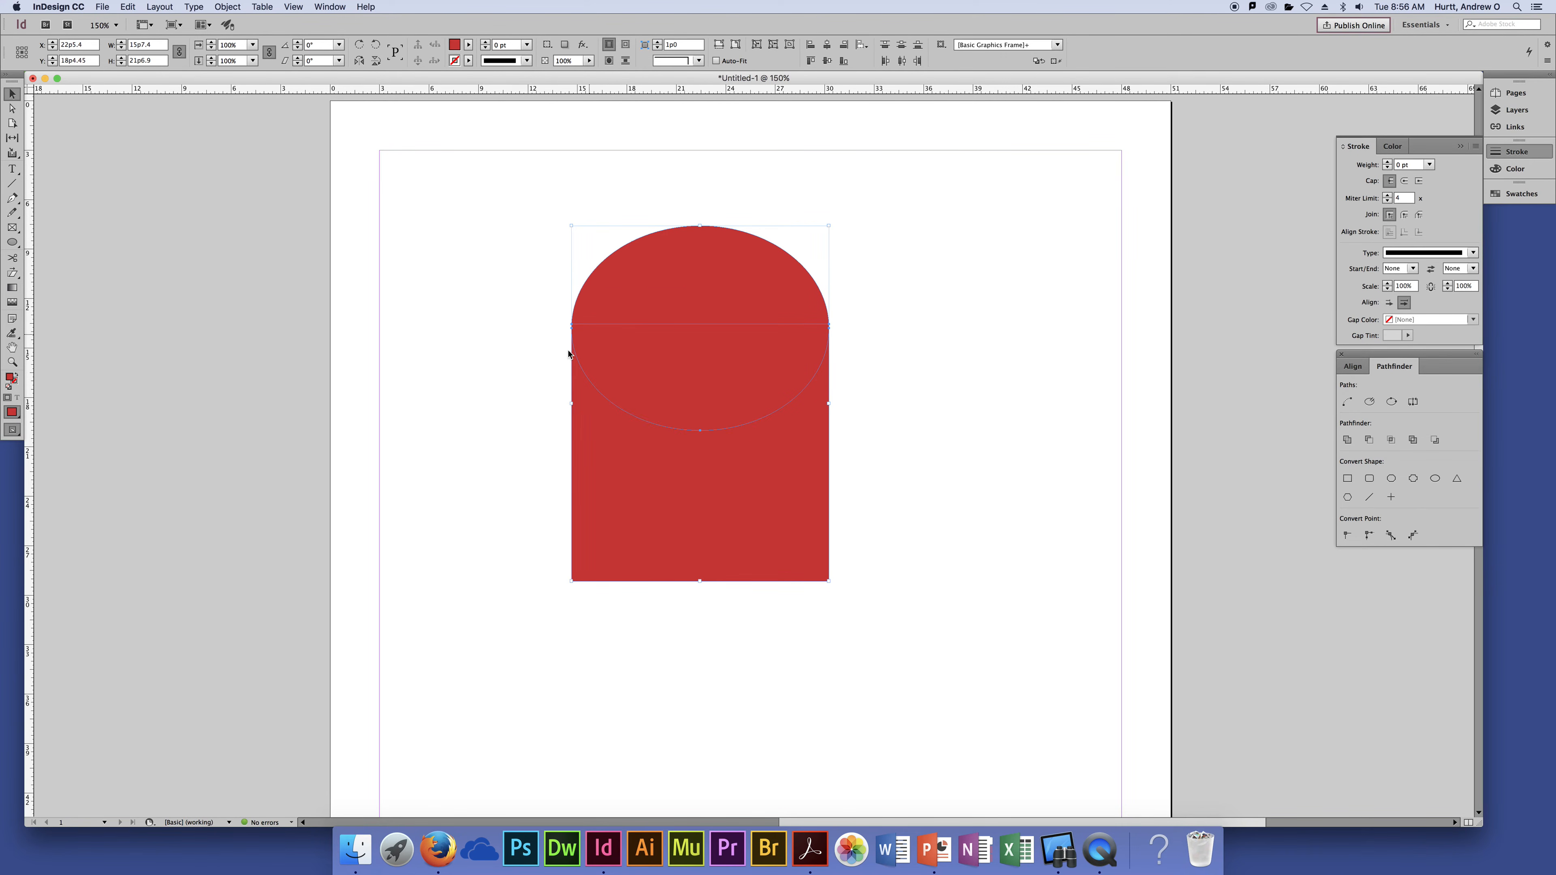
{"action": "key", "text": "super+shift+z"}
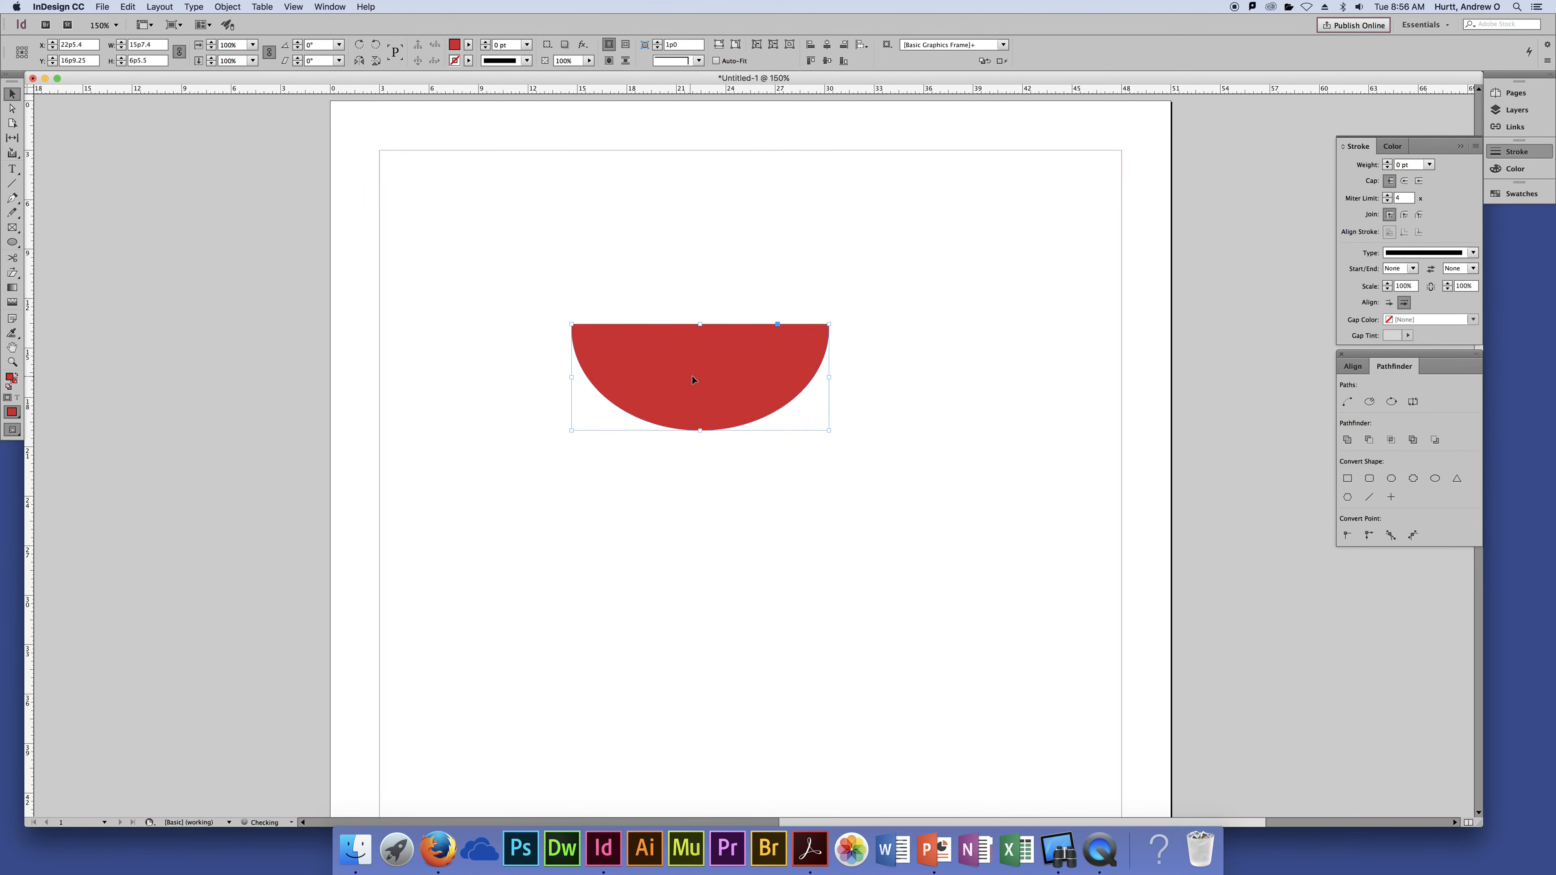
{"action": "key", "text": "super+z"}
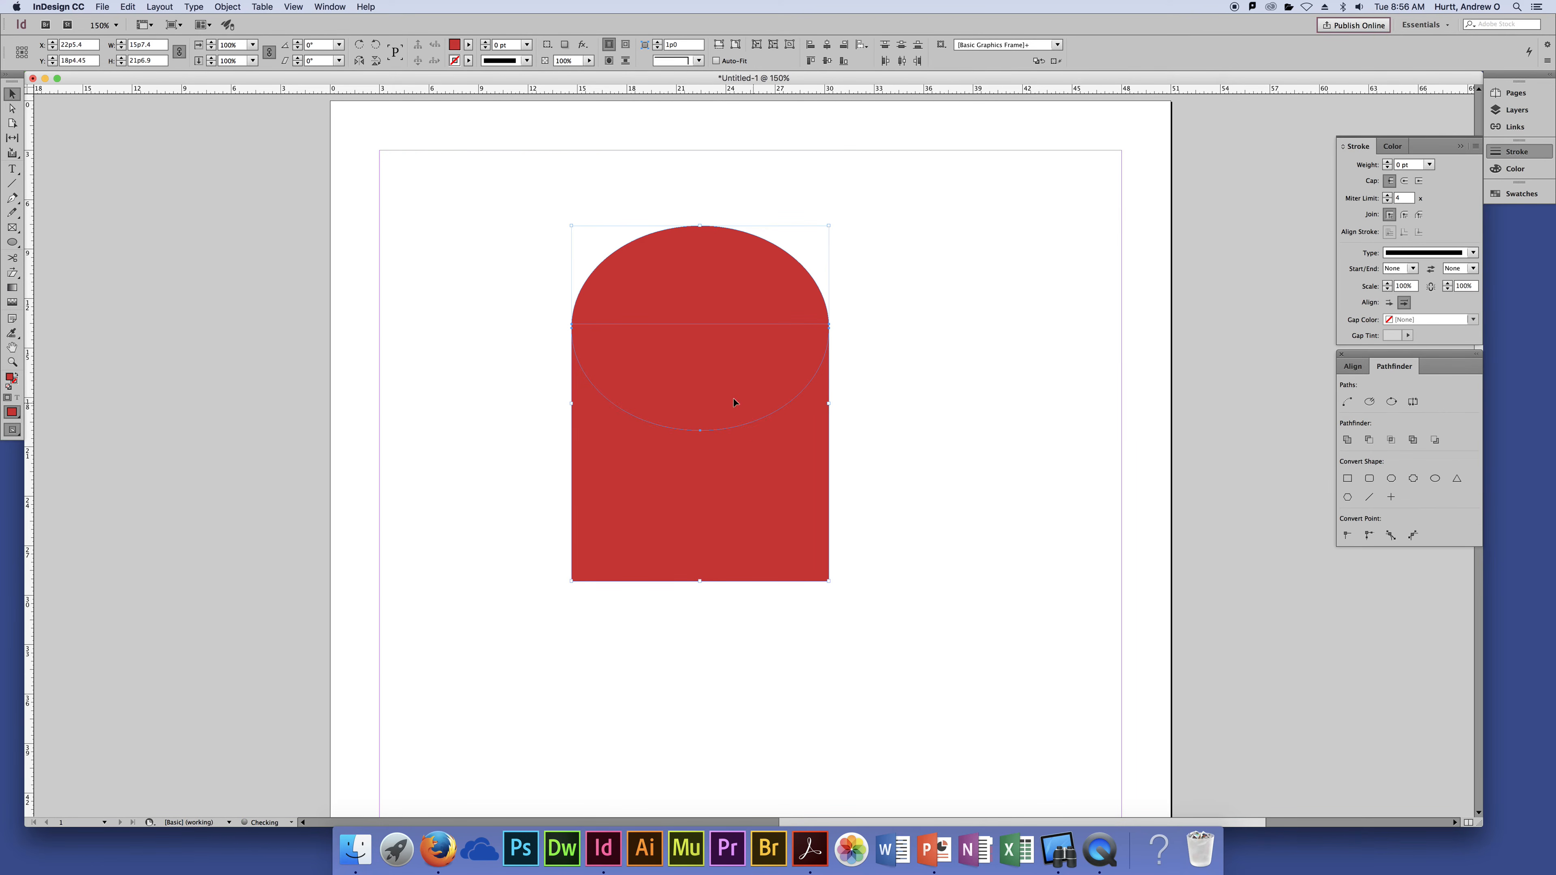
Try Pathfinder Exclude Overlap and Minus Back on the ellipse and square, undo each one, and deselect the shapes
{"action": "left_click", "coordinate": [1414, 441]}
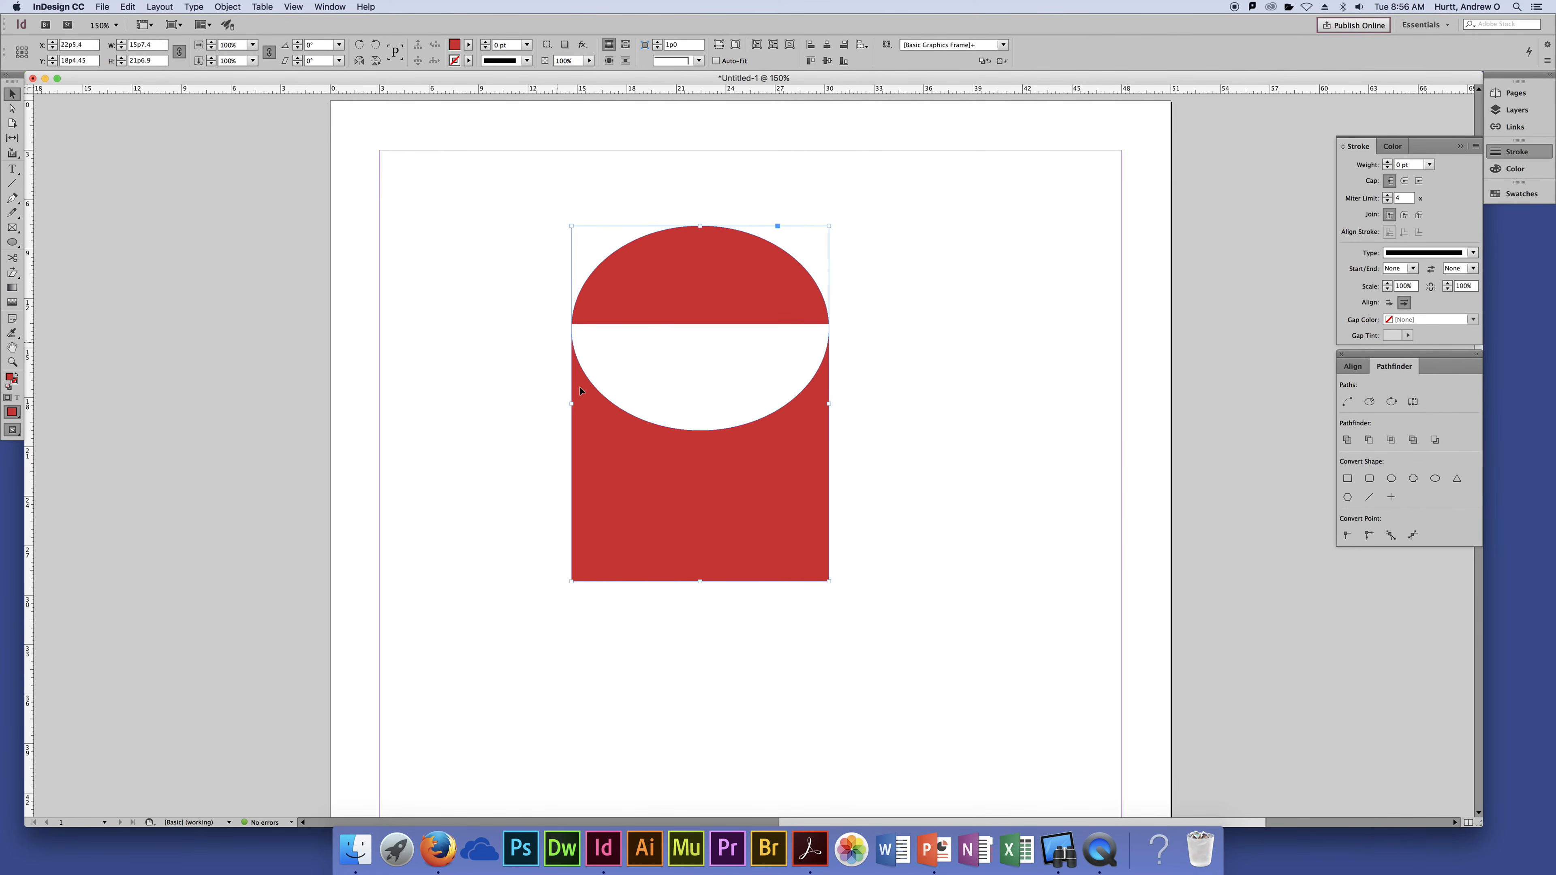
{"action": "key", "text": "super+z"}
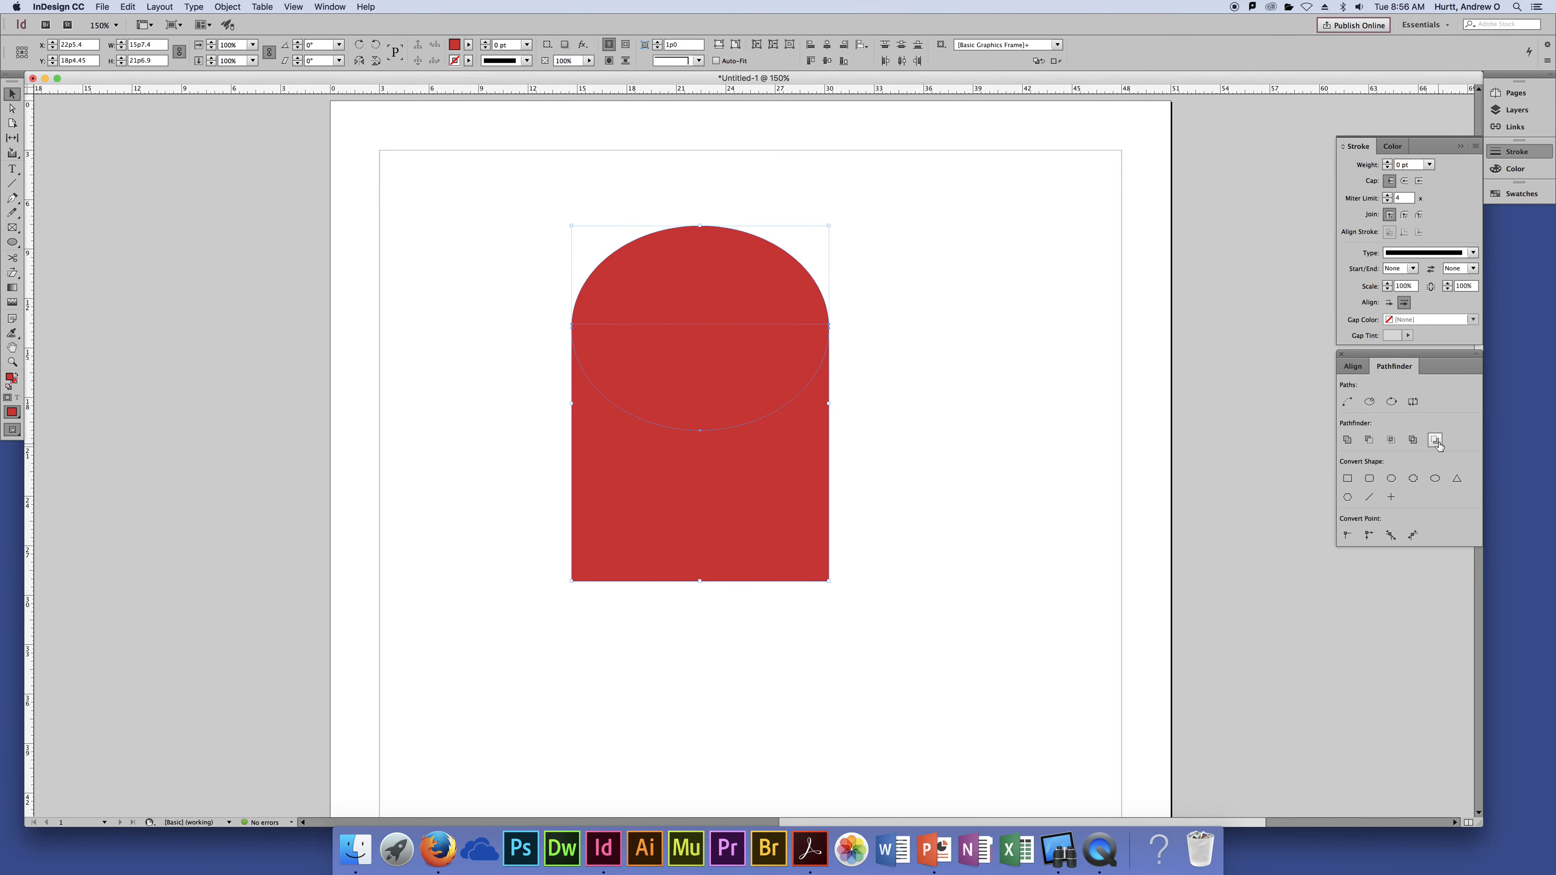
{"action": "left_click", "coordinate": [1435, 441]}
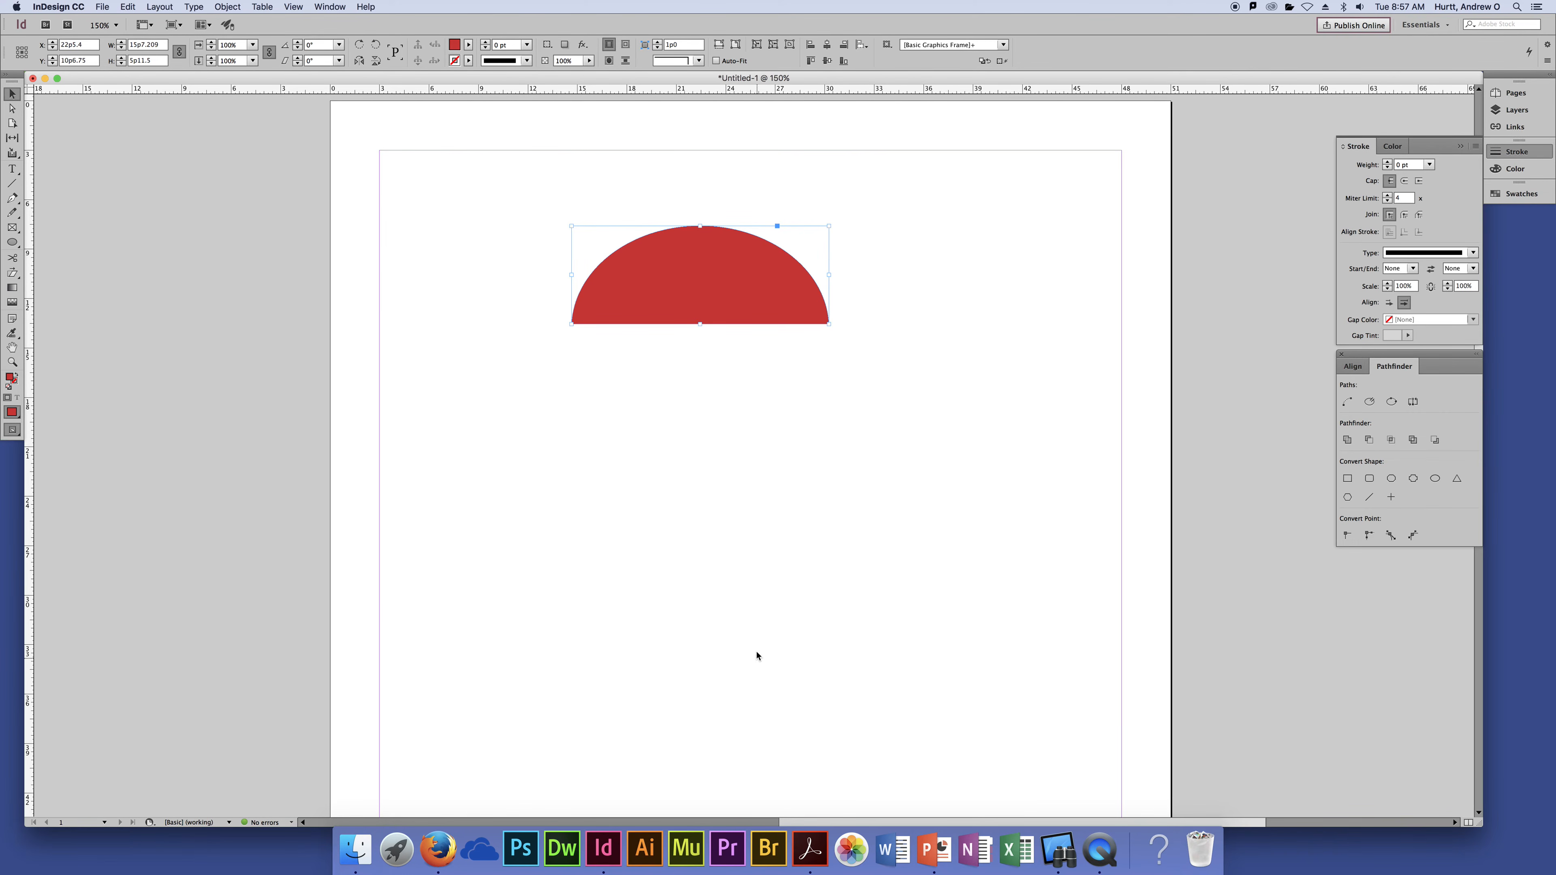
{"action": "key", "text": "super+z"}
{"action": "left_click", "coordinate": [866, 471]}
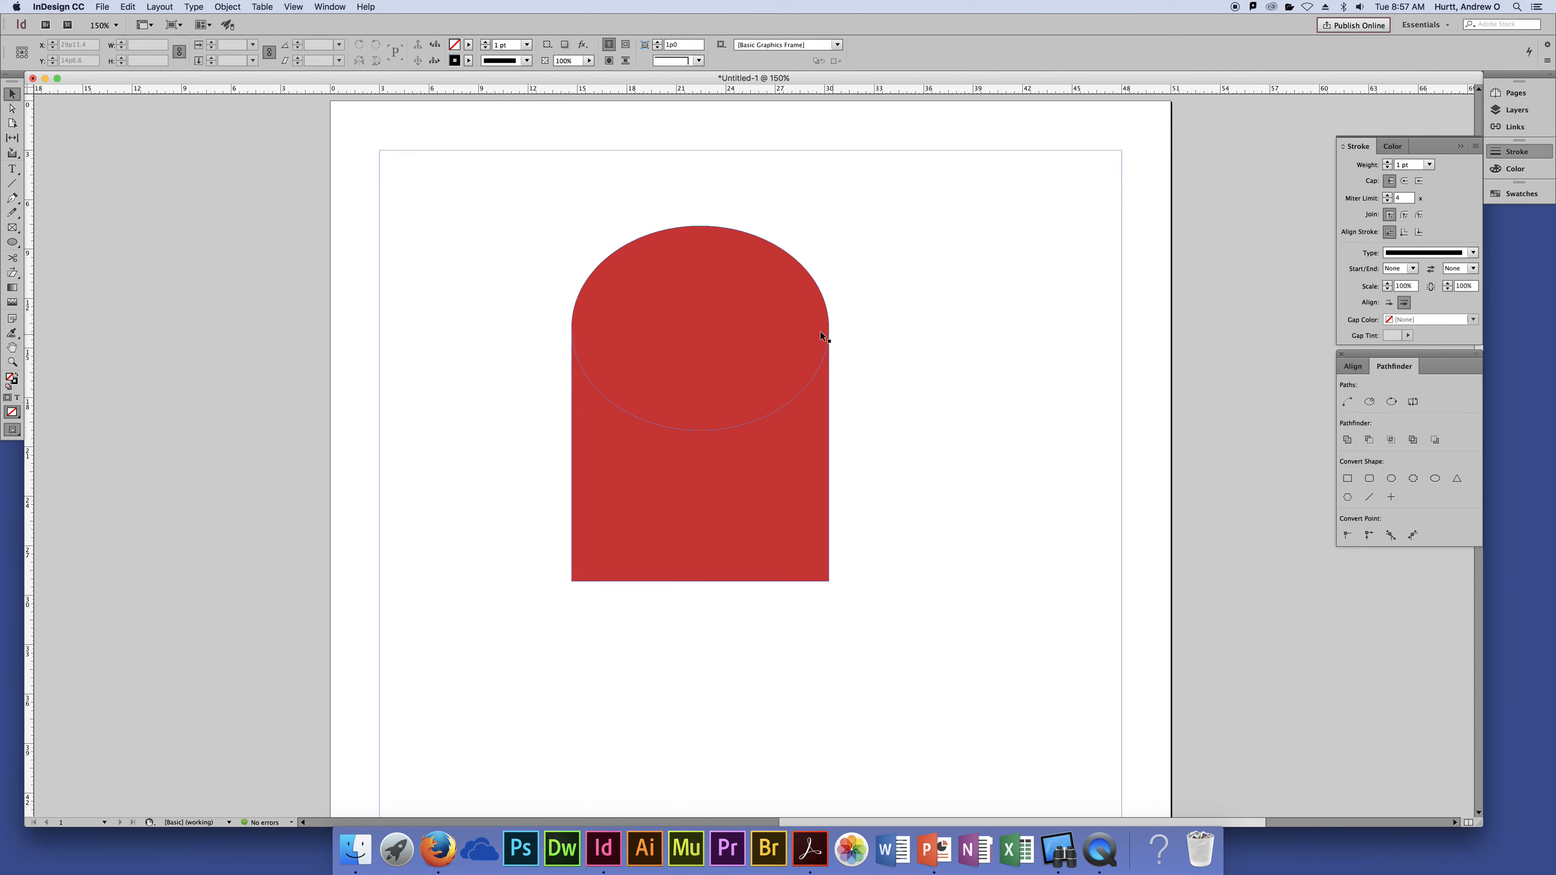
Reselect the overlapping ellipse and square together and combine them into one shape with Pathfinder Add
{"action": "left_click", "coordinate": [819, 487]}
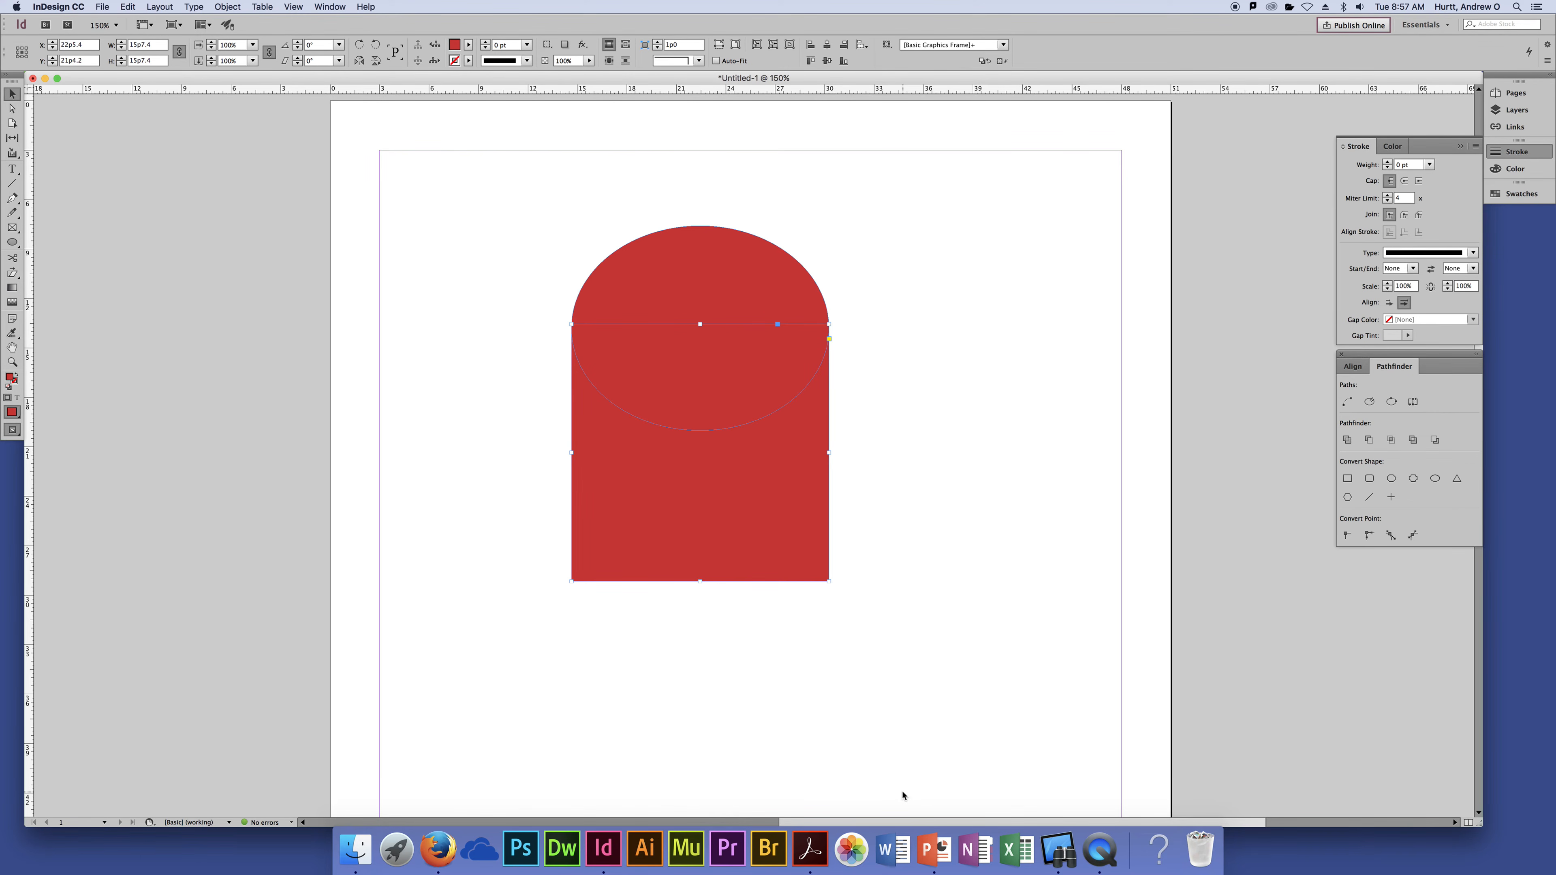
{"action": "left_click", "coordinate": [983, 344]}
{"action": "left_click_drag", "start_coordinate": [931, 277], "coordinate": [747, 415]}
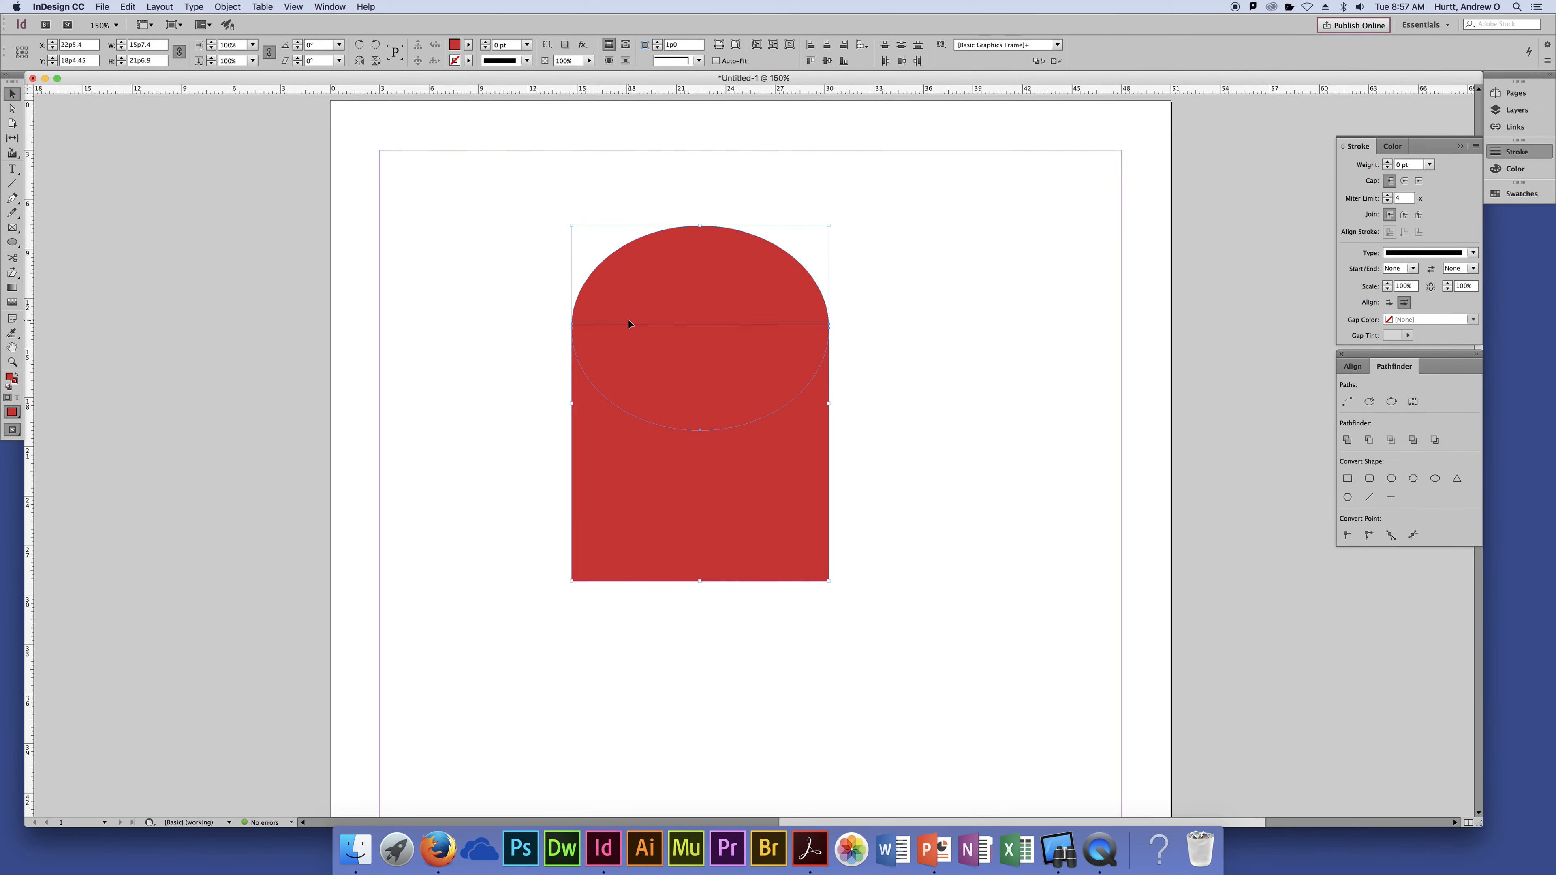
{"action": "left_click", "coordinate": [1347, 440]}
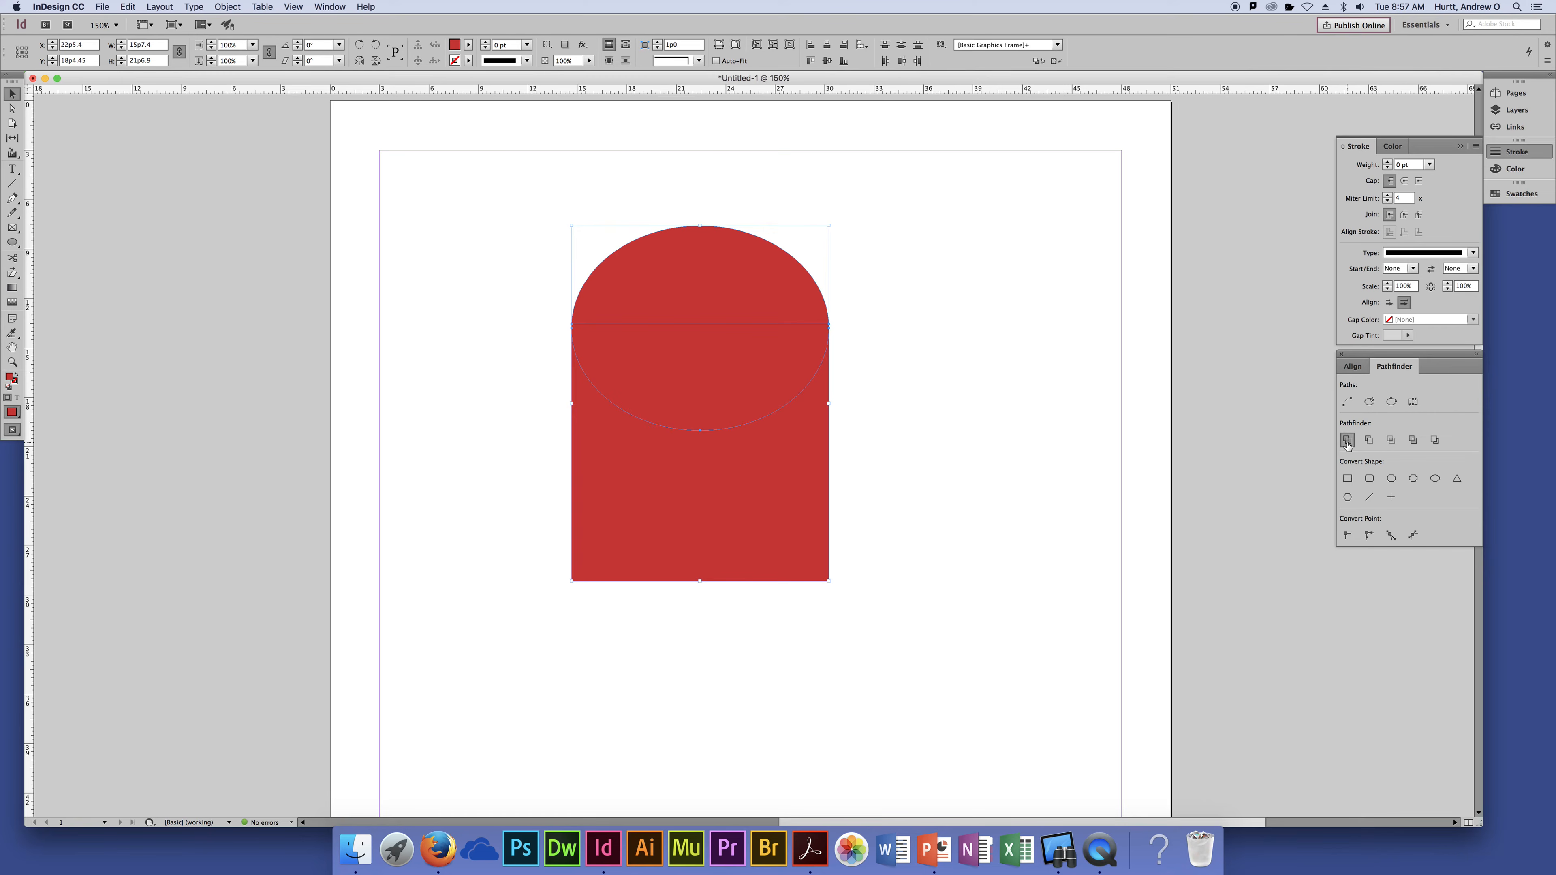
{"action": "left_click", "coordinate": [1019, 413]}
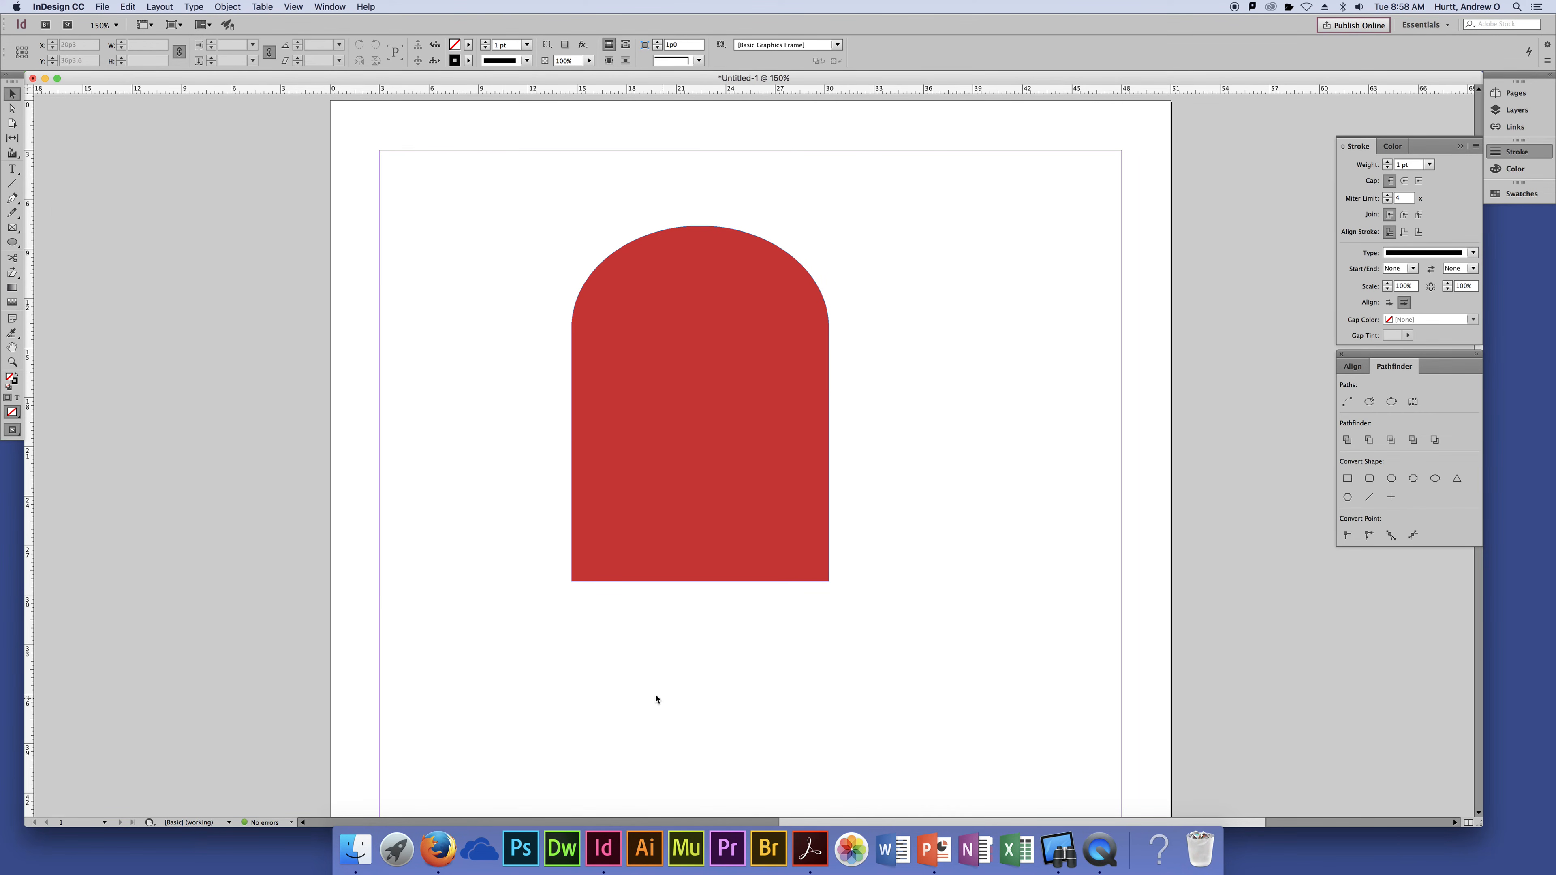
Move the merged red arch to the upper-left corner of the page margins and deselect it
{"action": "left_click", "coordinate": [681, 458]}
{"action": "left_click", "coordinate": [948, 499]}
{"action": "left_click", "coordinate": [735, 393]}
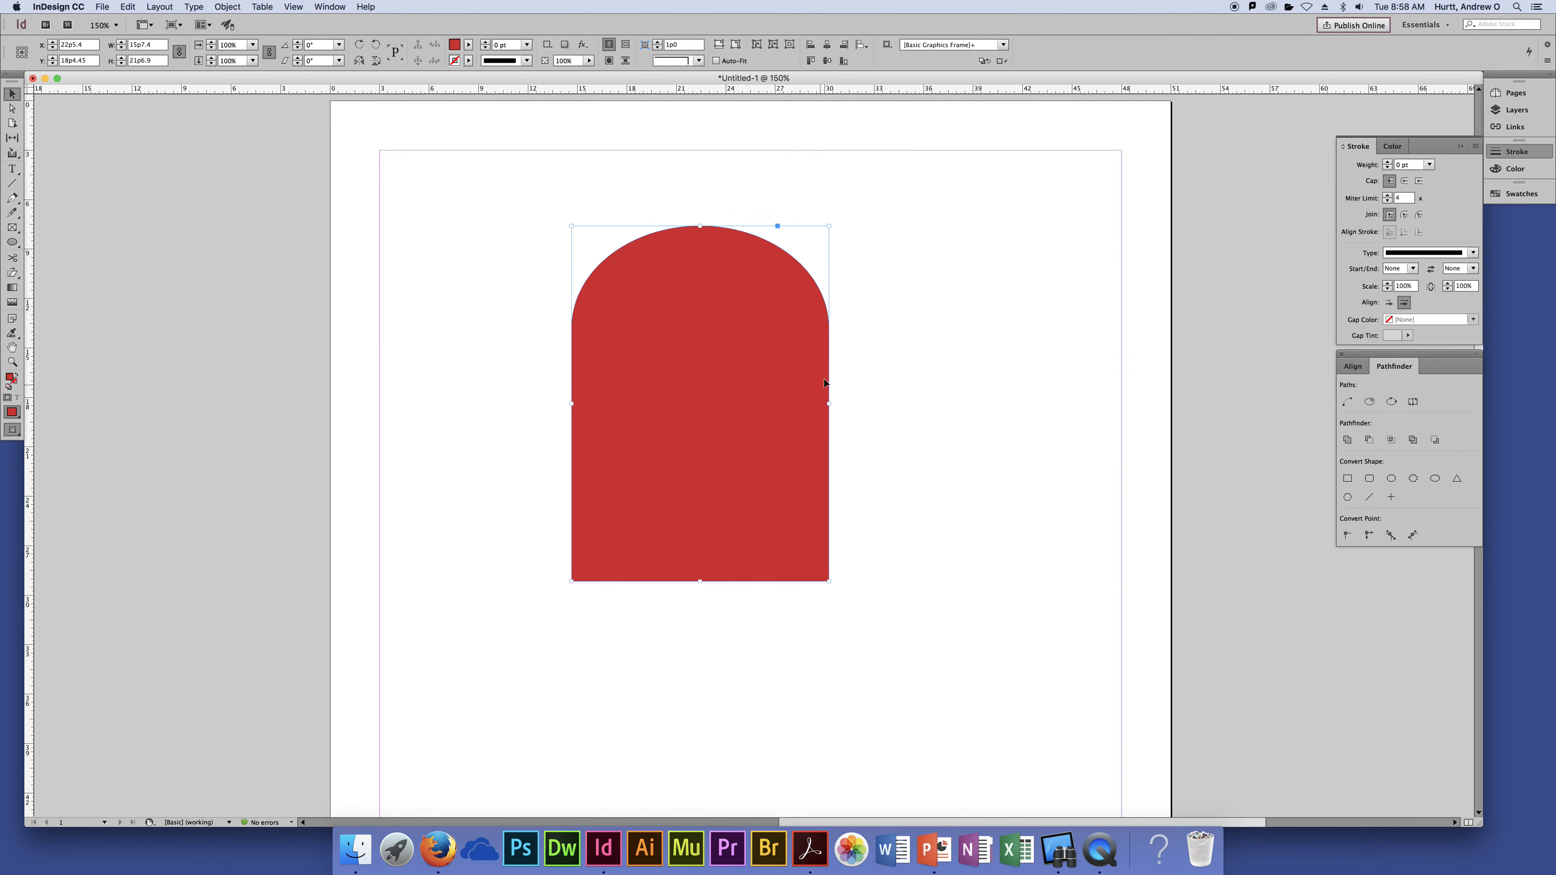
{"action": "left_click", "coordinate": [866, 348]}
{"action": "left_click_drag", "start_coordinate": [780, 387], "coordinate": [601, 323]}
{"action": "left_click", "coordinate": [880, 375]}
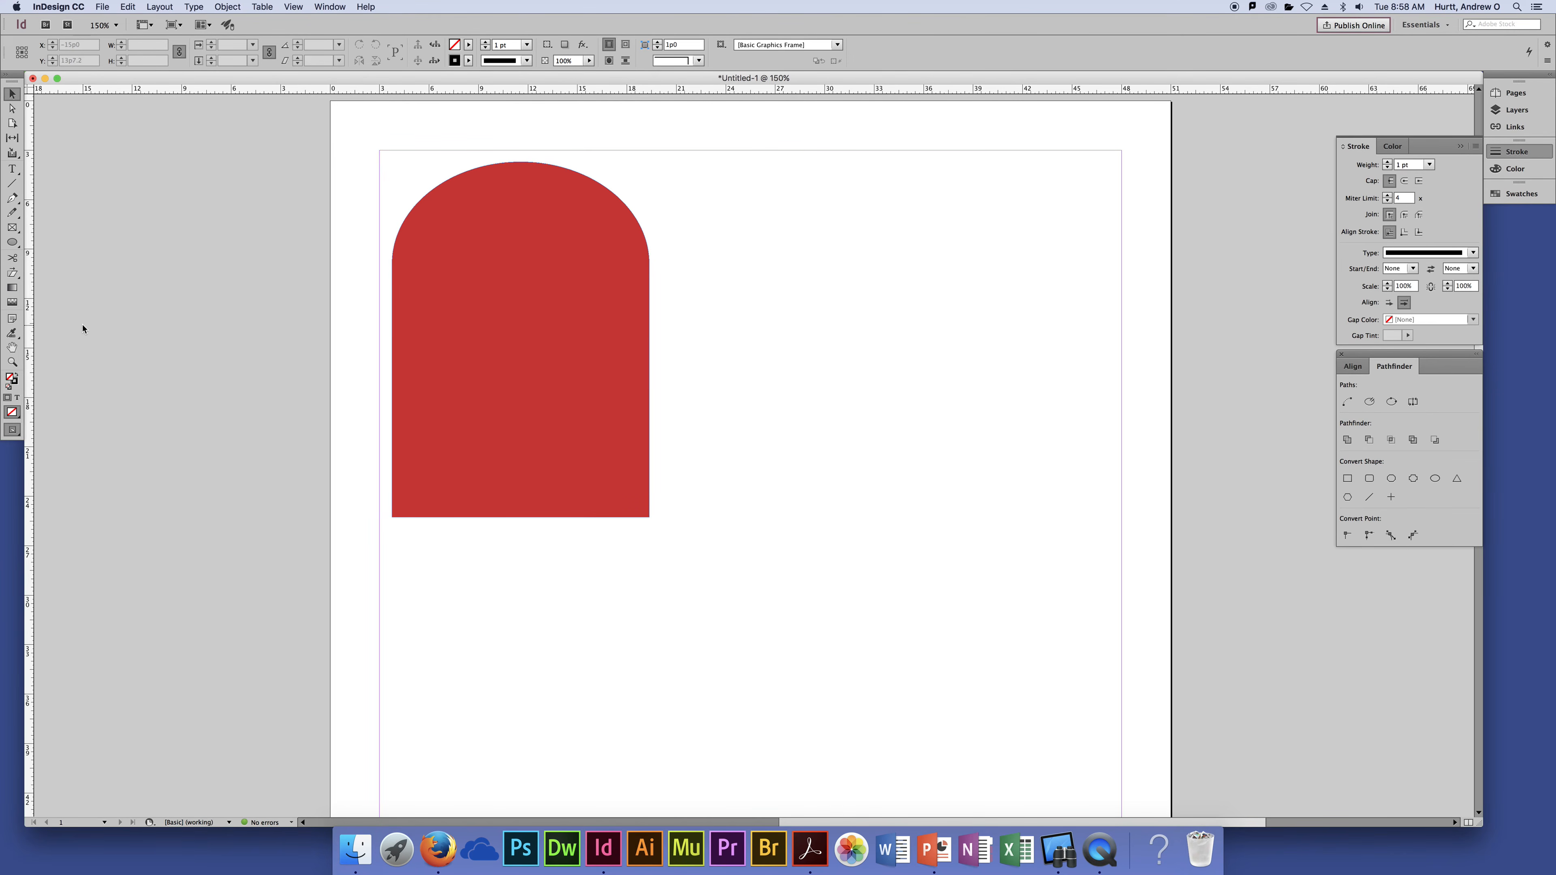
Draw an unfilled circle about 19p8 in diameter with the Ellipse tool and place it beside the red arch
{"action": "left_click", "coordinate": [12, 242]}
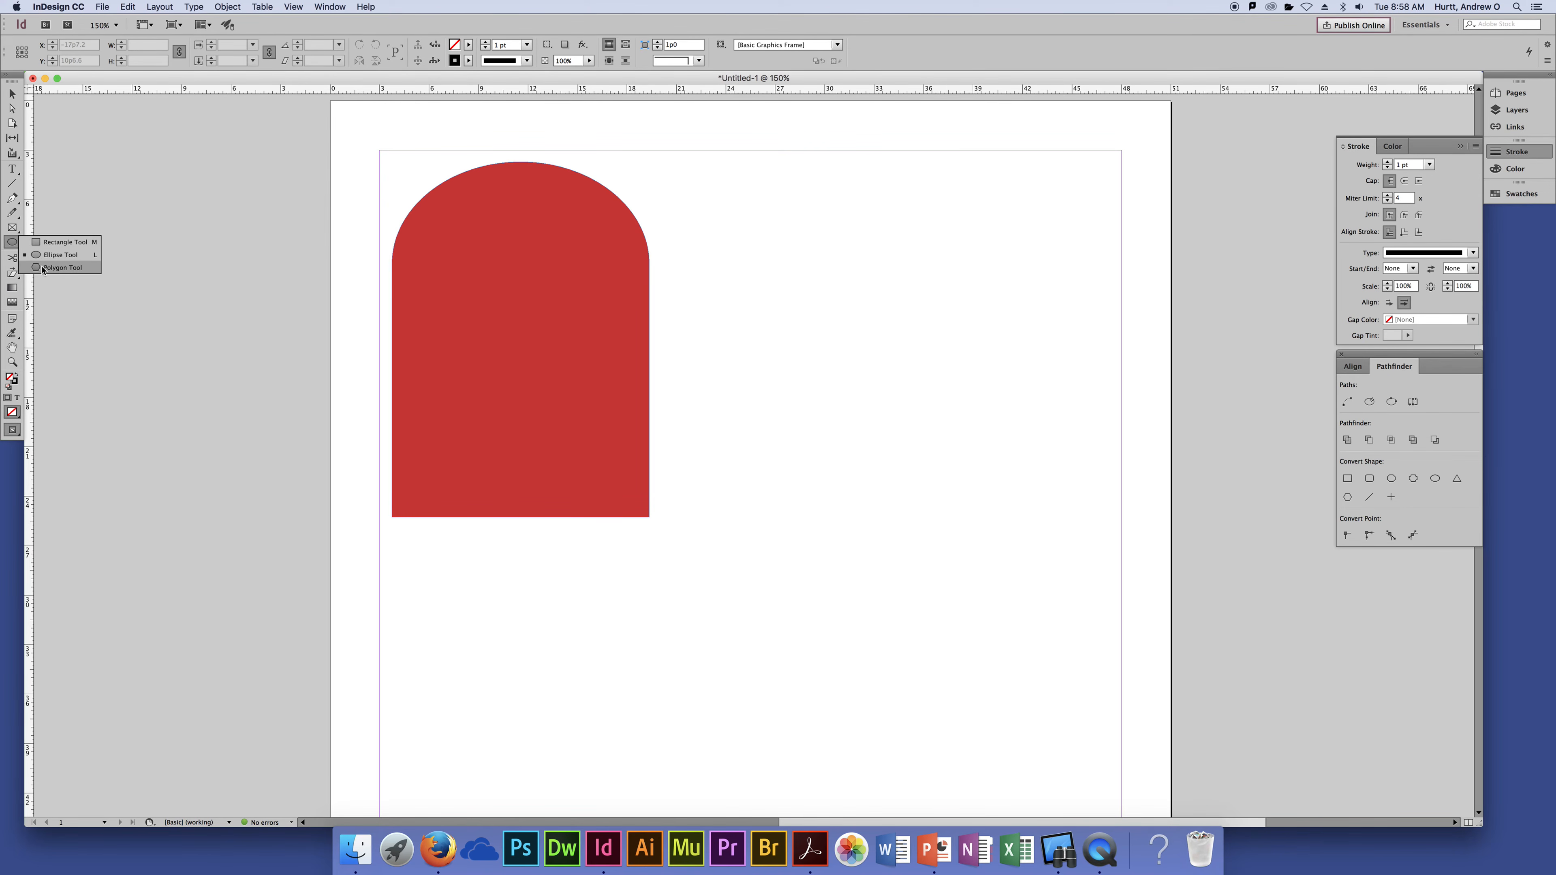
{"action": "left_click", "coordinate": [58, 254]}
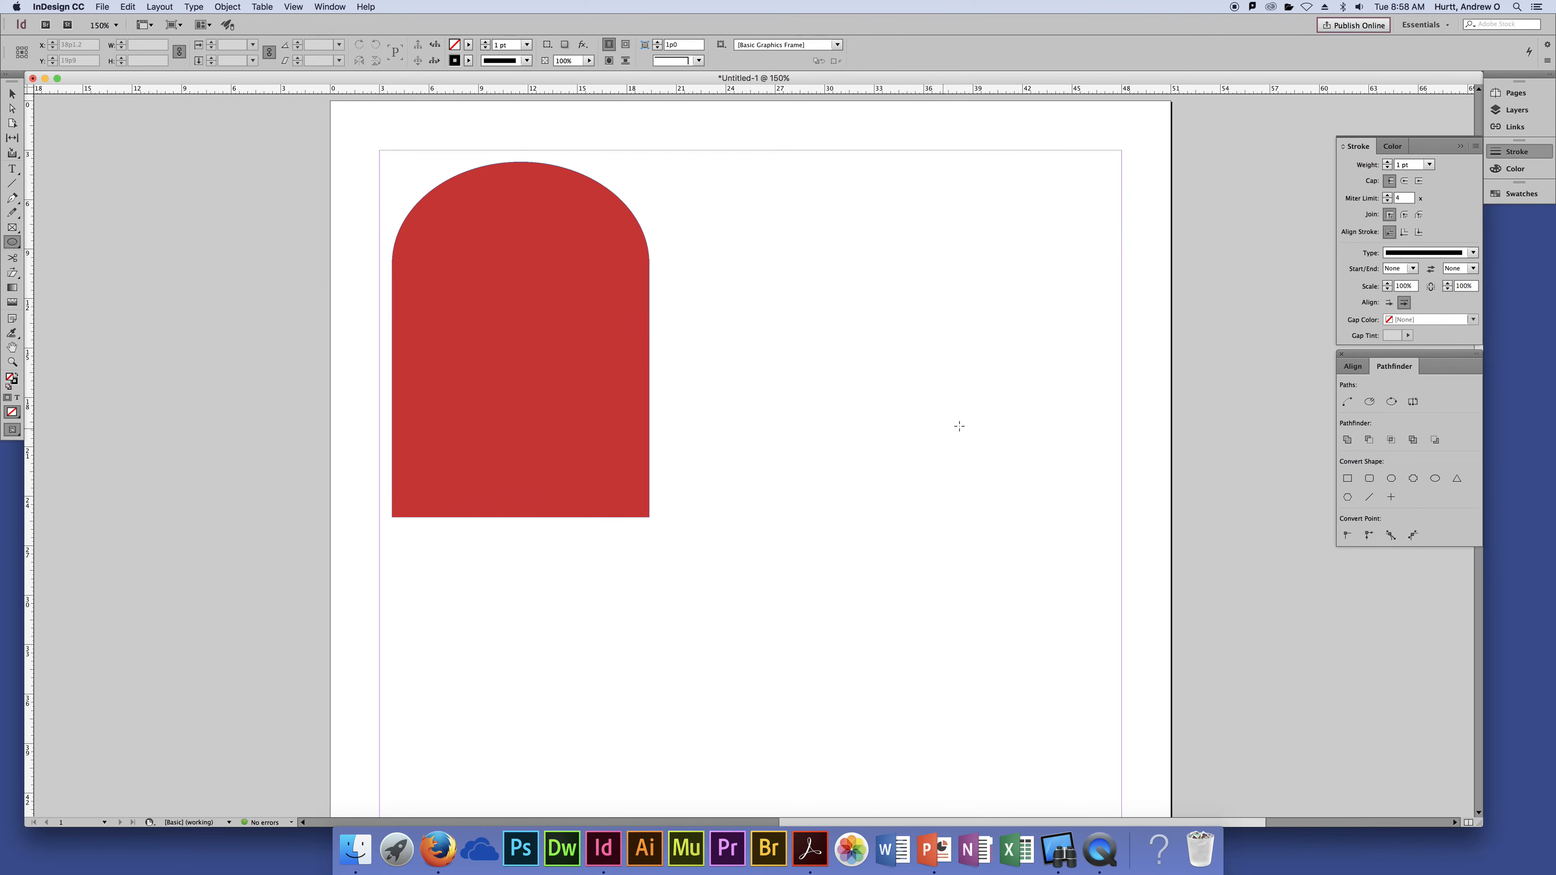
{"action": "left_click_drag", "start_coordinate": [831, 437], "coordinate": [1042, 278]}
{"action": "left_click", "coordinate": [13, 93]}
{"action": "left_click_drag", "start_coordinate": [944, 323], "coordinate": [1009, 301]}
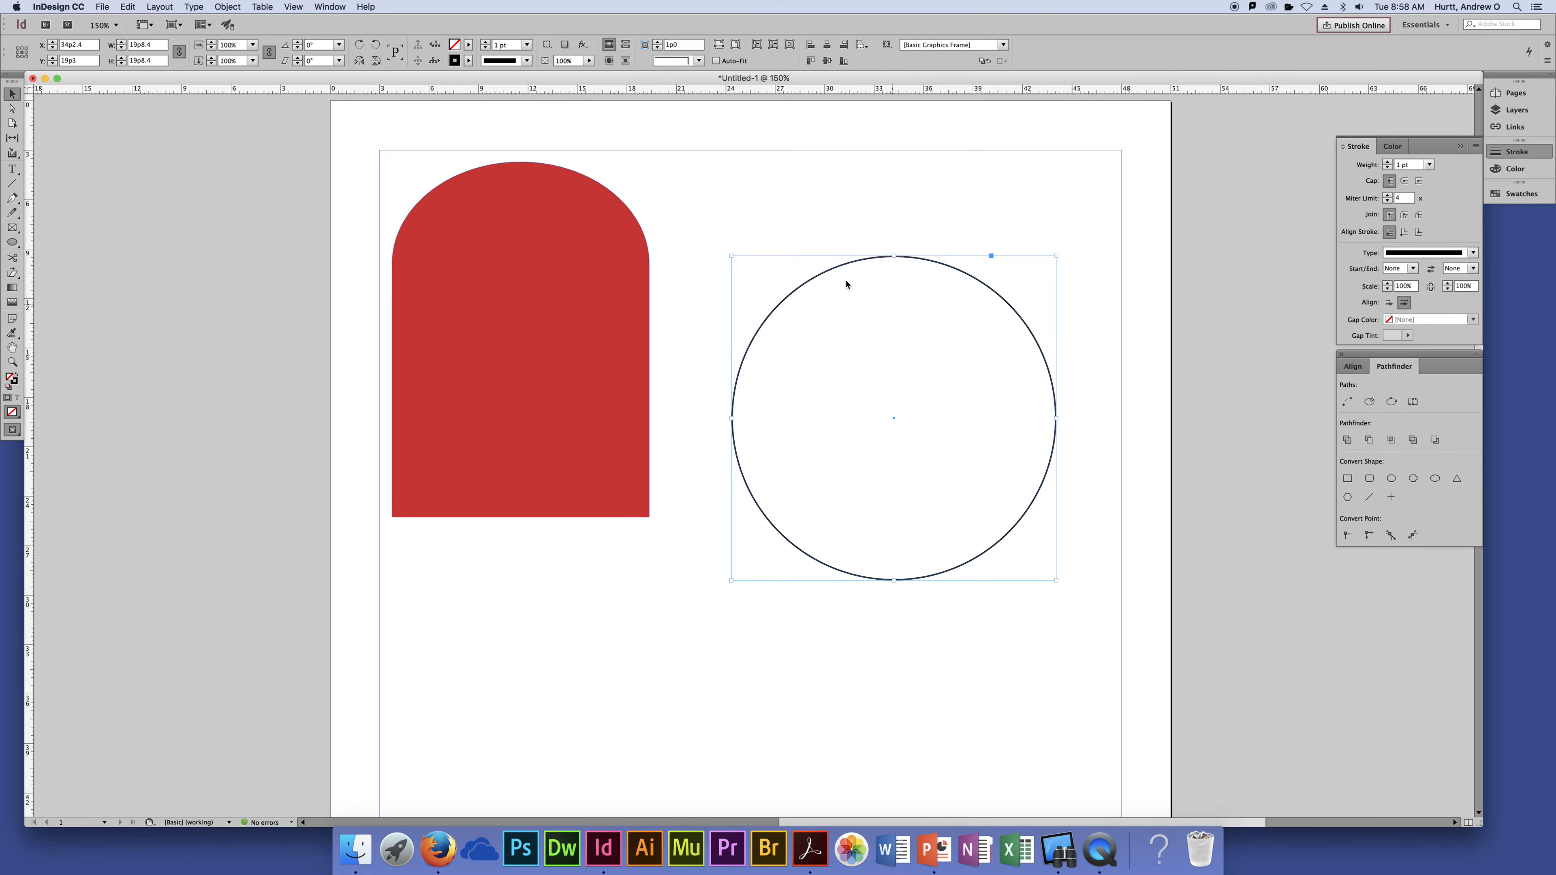
Add the text "This is type on a path." along the circle's upper-left edge with the Type on a Path tool
{"action": "left_click", "coordinate": [13, 171]}
{"action": "left_click", "coordinate": [17, 173]}
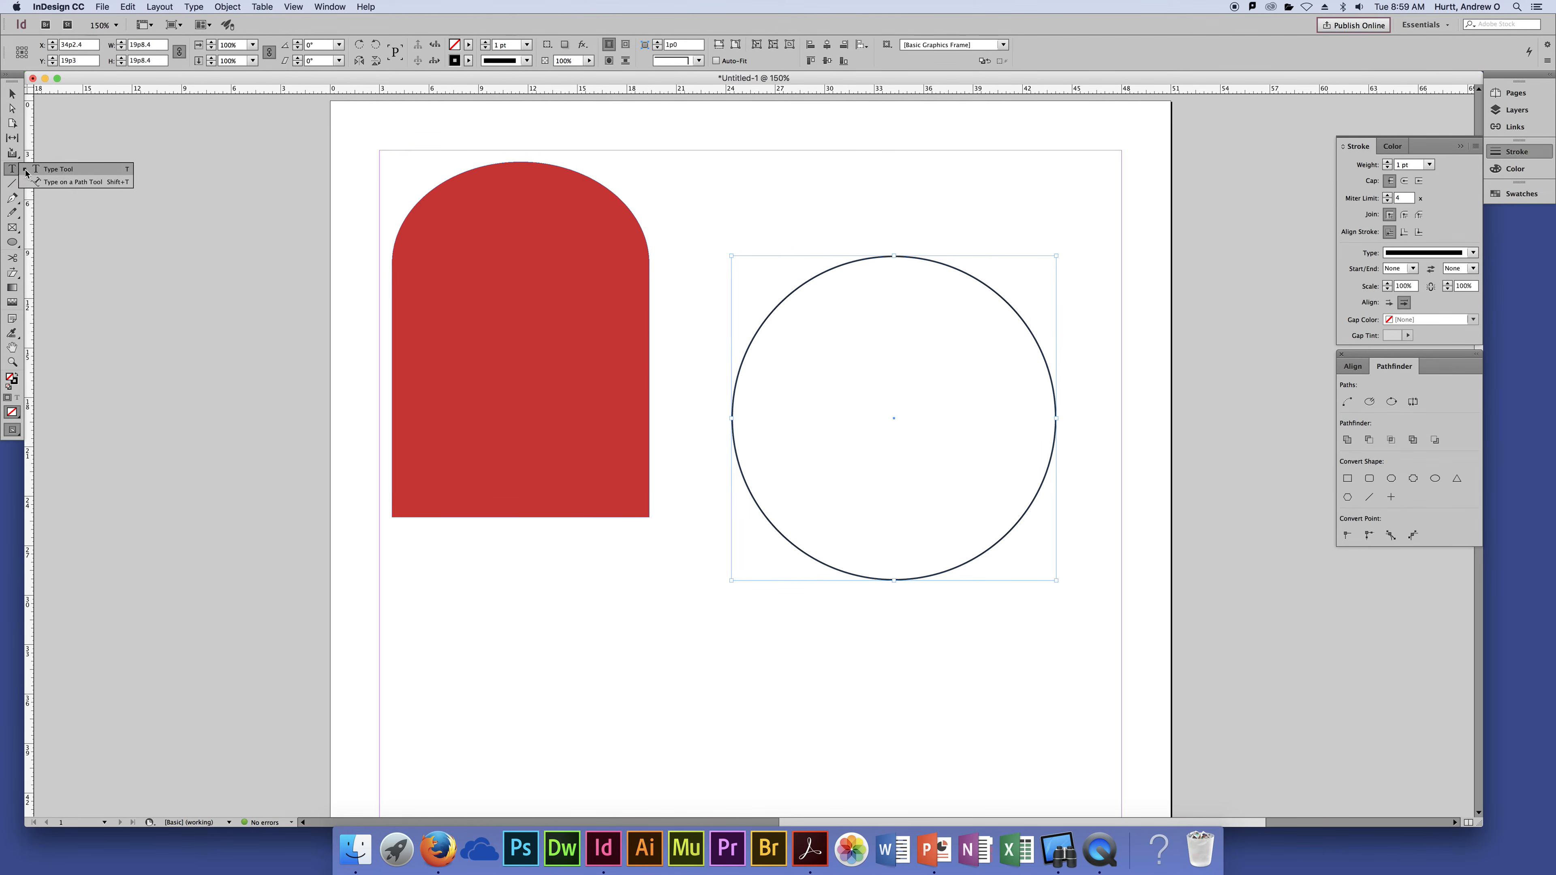
{"action": "left_click", "coordinate": [85, 184]}
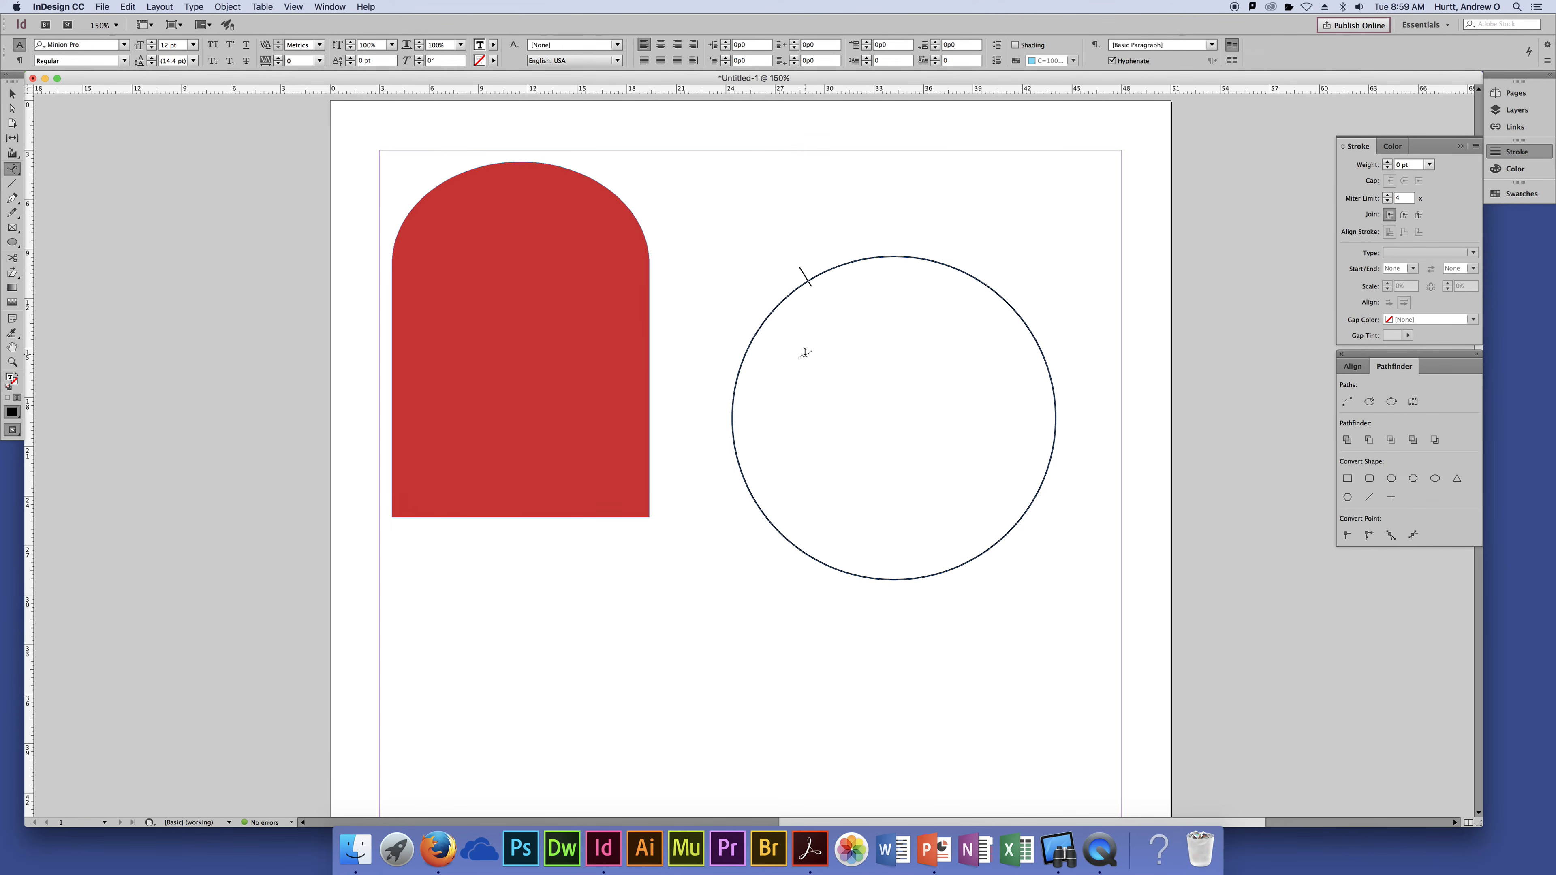
{"action": "left_click", "coordinate": [807, 273]}
{"action": "type", "text": "This is type on a path."}
{"action": "left_click", "coordinate": [10, 95]}
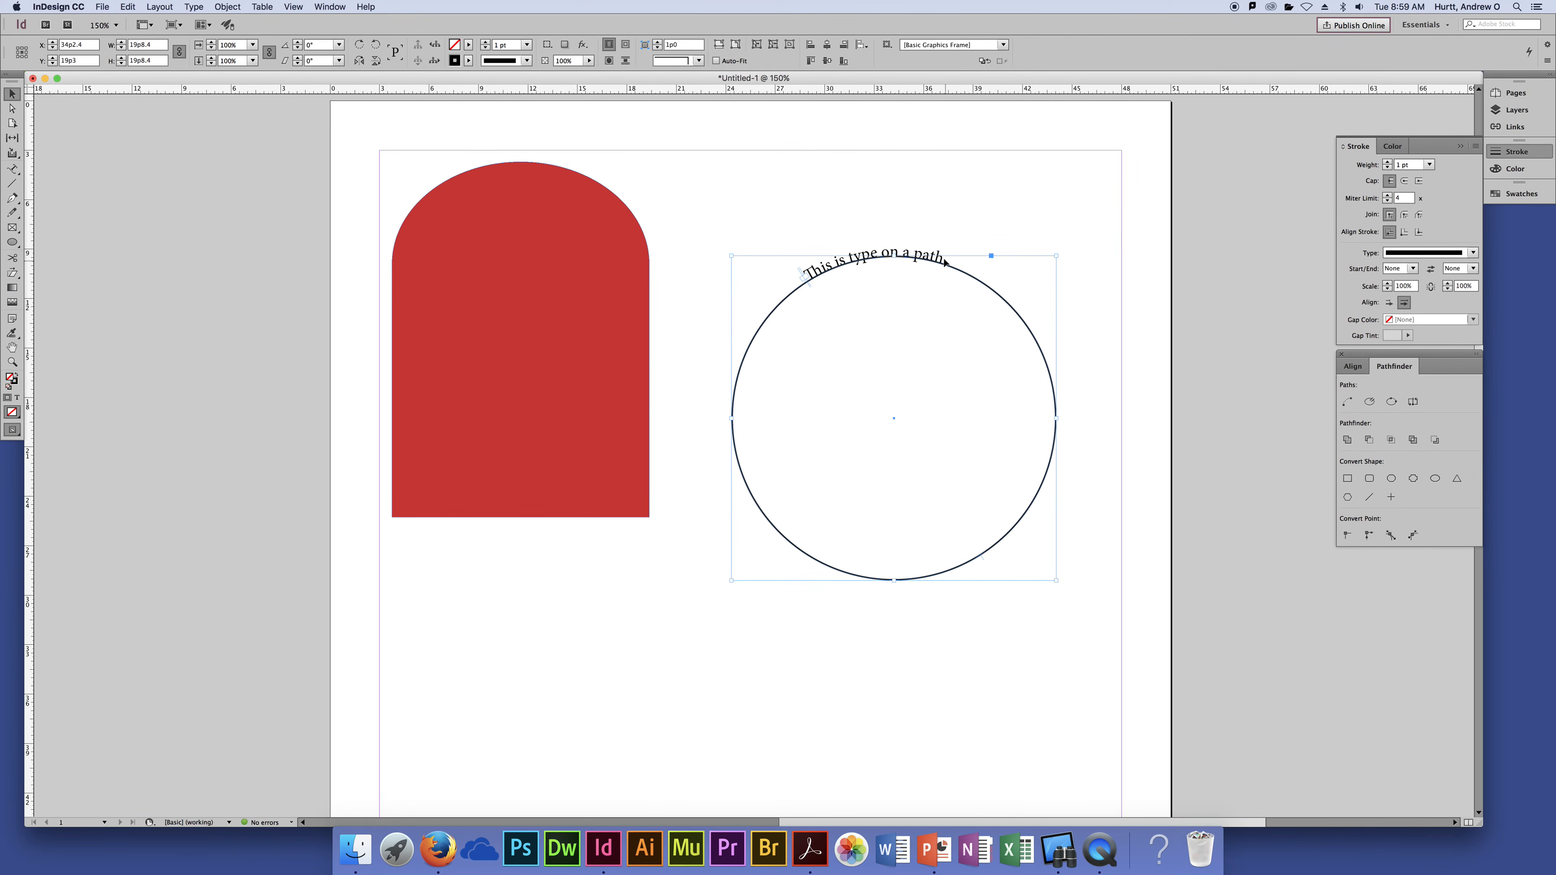
Nudge the circle with its path text slightly up and left, and set the circle's stroke to None
{"action": "mouse_move", "coordinate": [901, 237]}
{"action": "left_mouse_down"}
{"action": "mouse_move", "coordinate": [869, 216]}
{"action": "mouse_move", "coordinate": [927, 250]}
{"action": "left_mouse_up"}
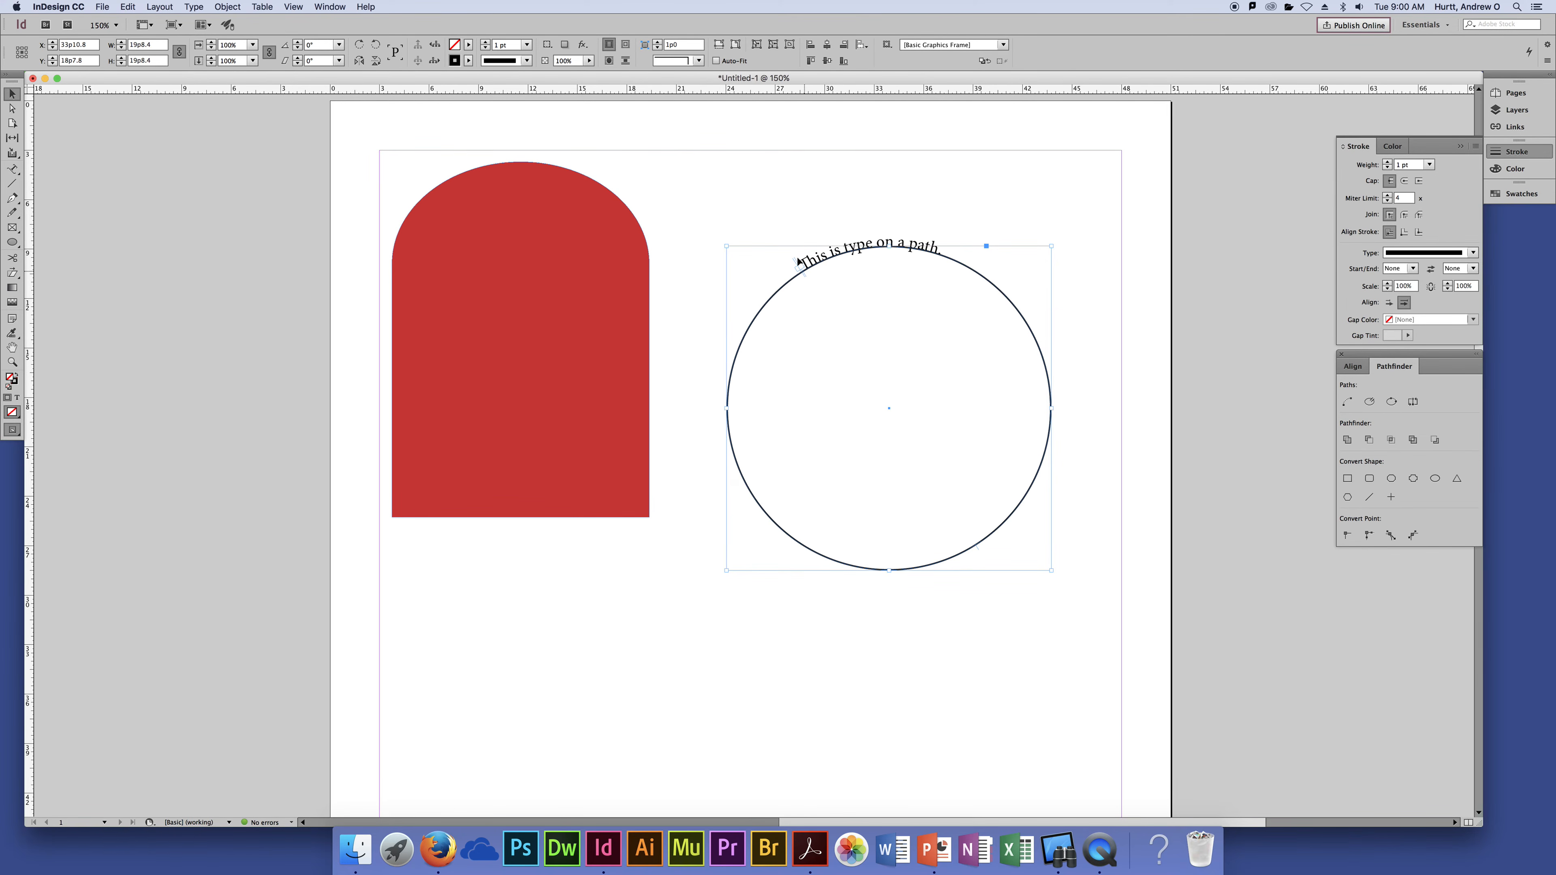
{"action": "left_click", "coordinate": [467, 61]}
{"action": "left_click", "coordinate": [403, 91]}
{"action": "left_click", "coordinate": [756, 218]}
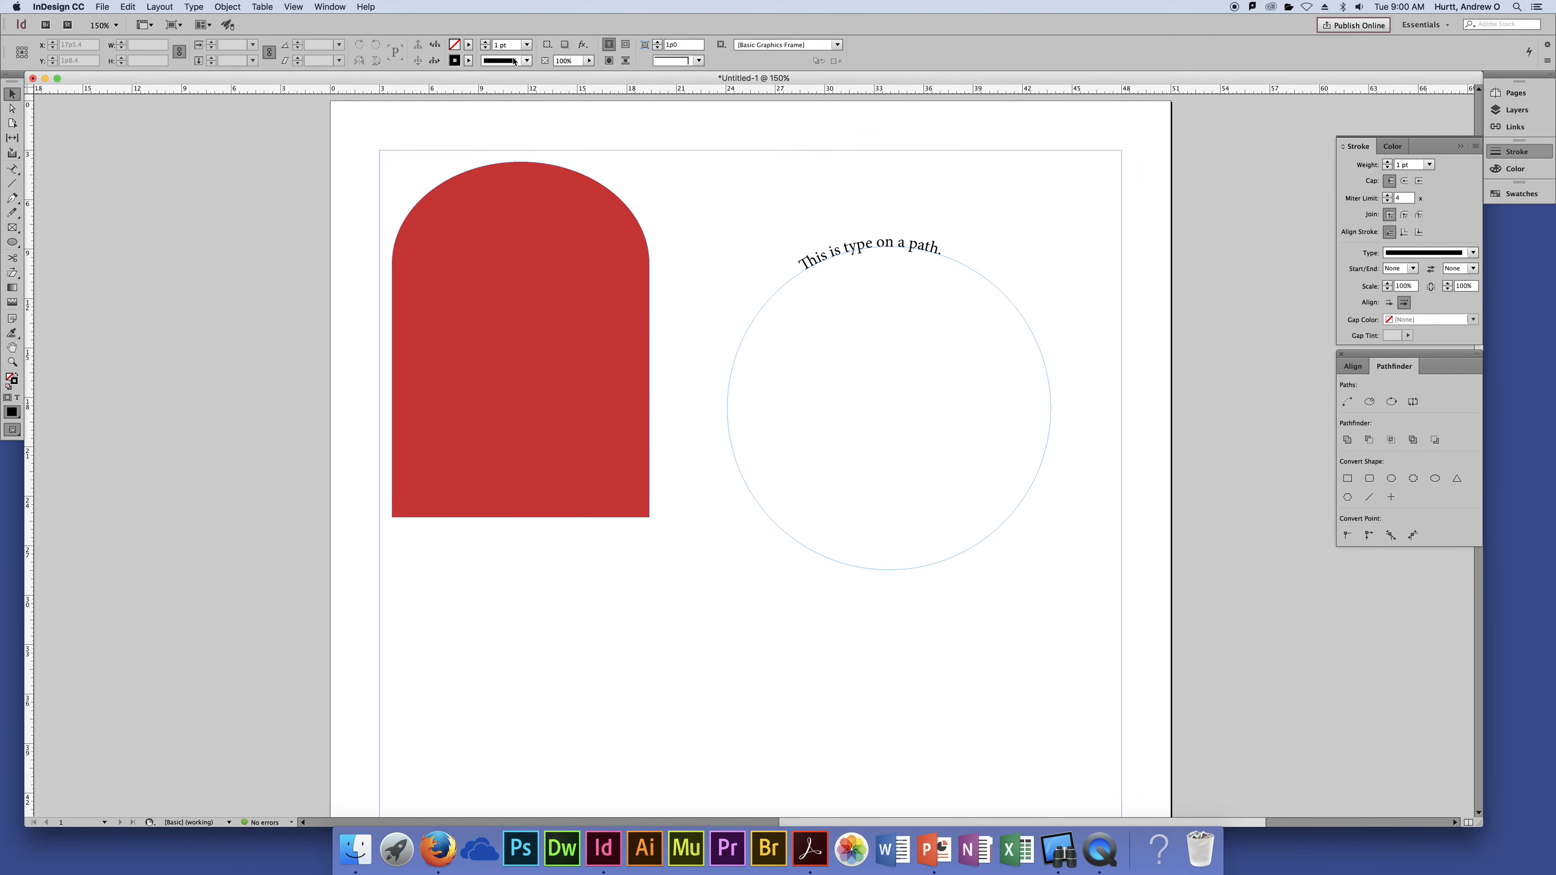
Place the path text's start and end brackets at the circle's left and right midpoints so the text area spans its upper half
{"action": "left_click", "coordinate": [806, 257]}
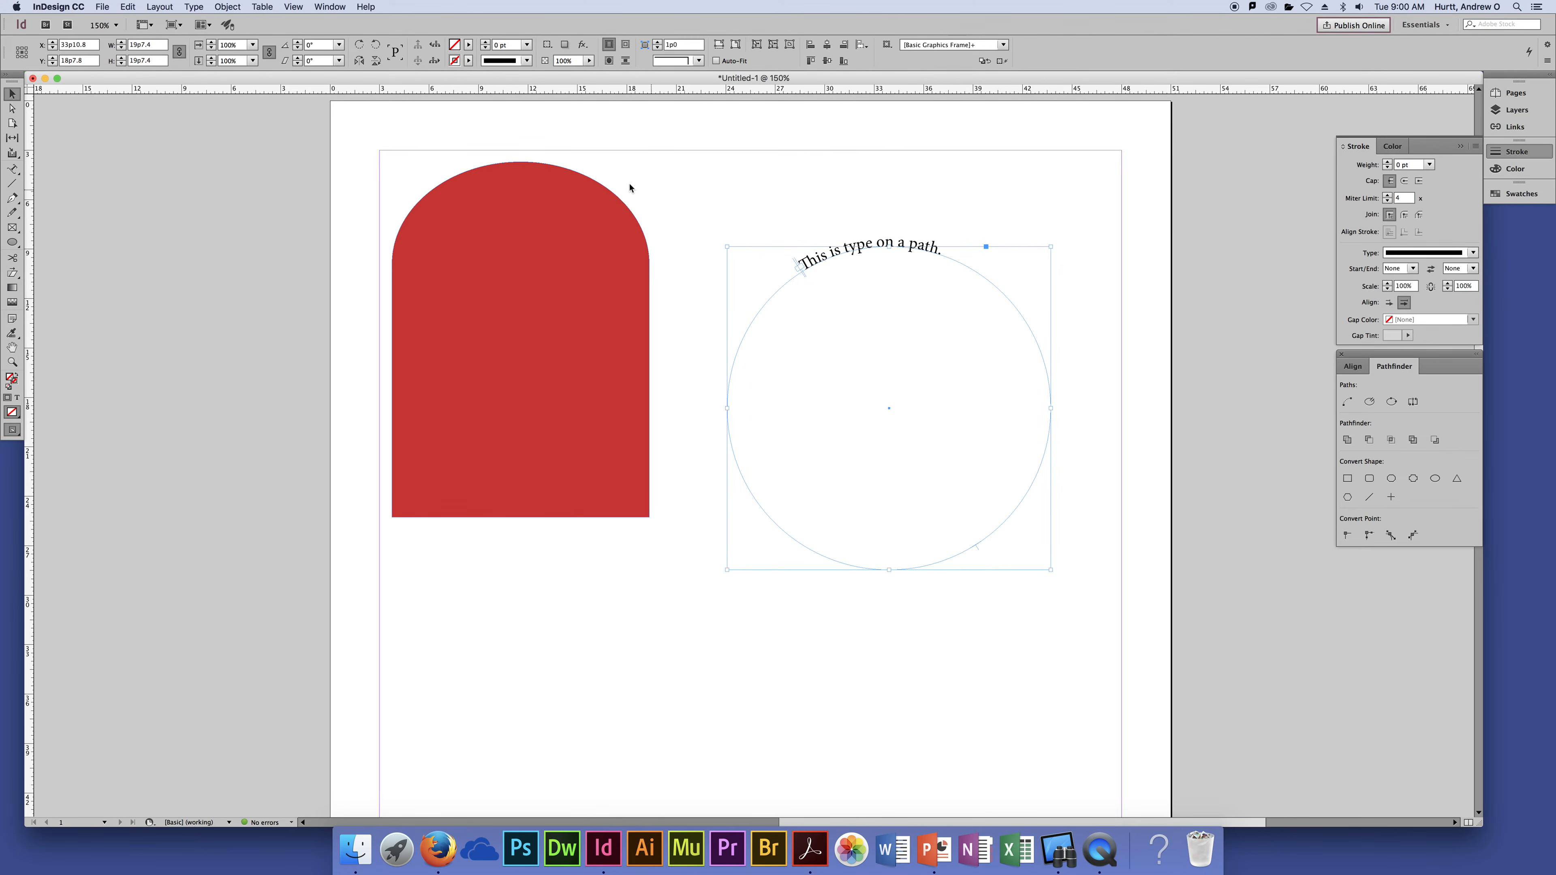
{"action": "key", "text": "super+="}
{"action": "key", "text": "super+="}
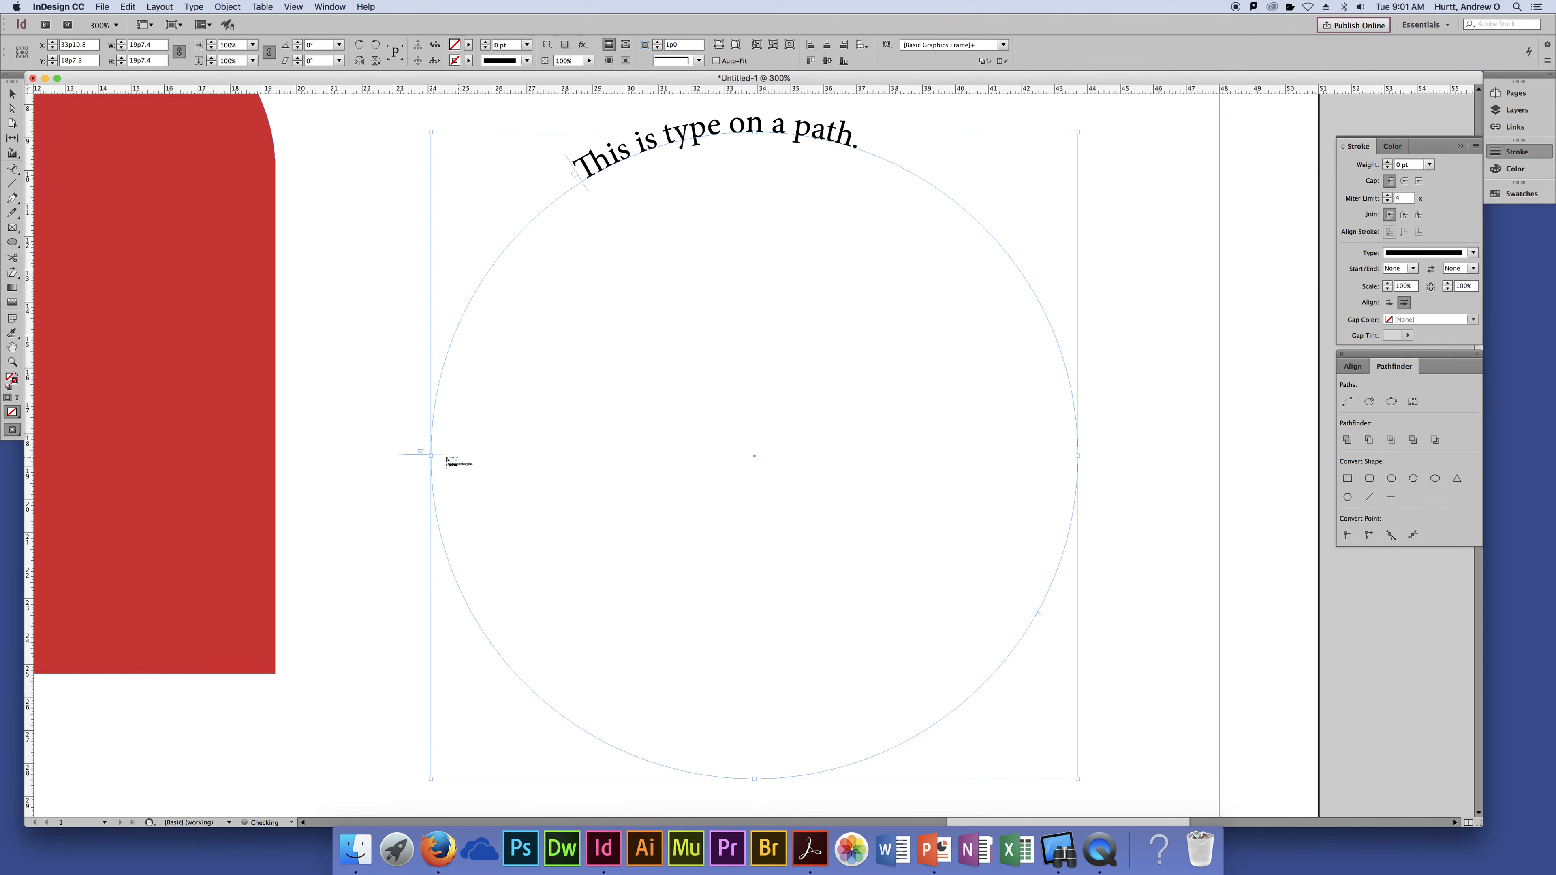
{"action": "left_click_drag", "start_coordinate": [435, 456], "coordinate": [1158, 454]}
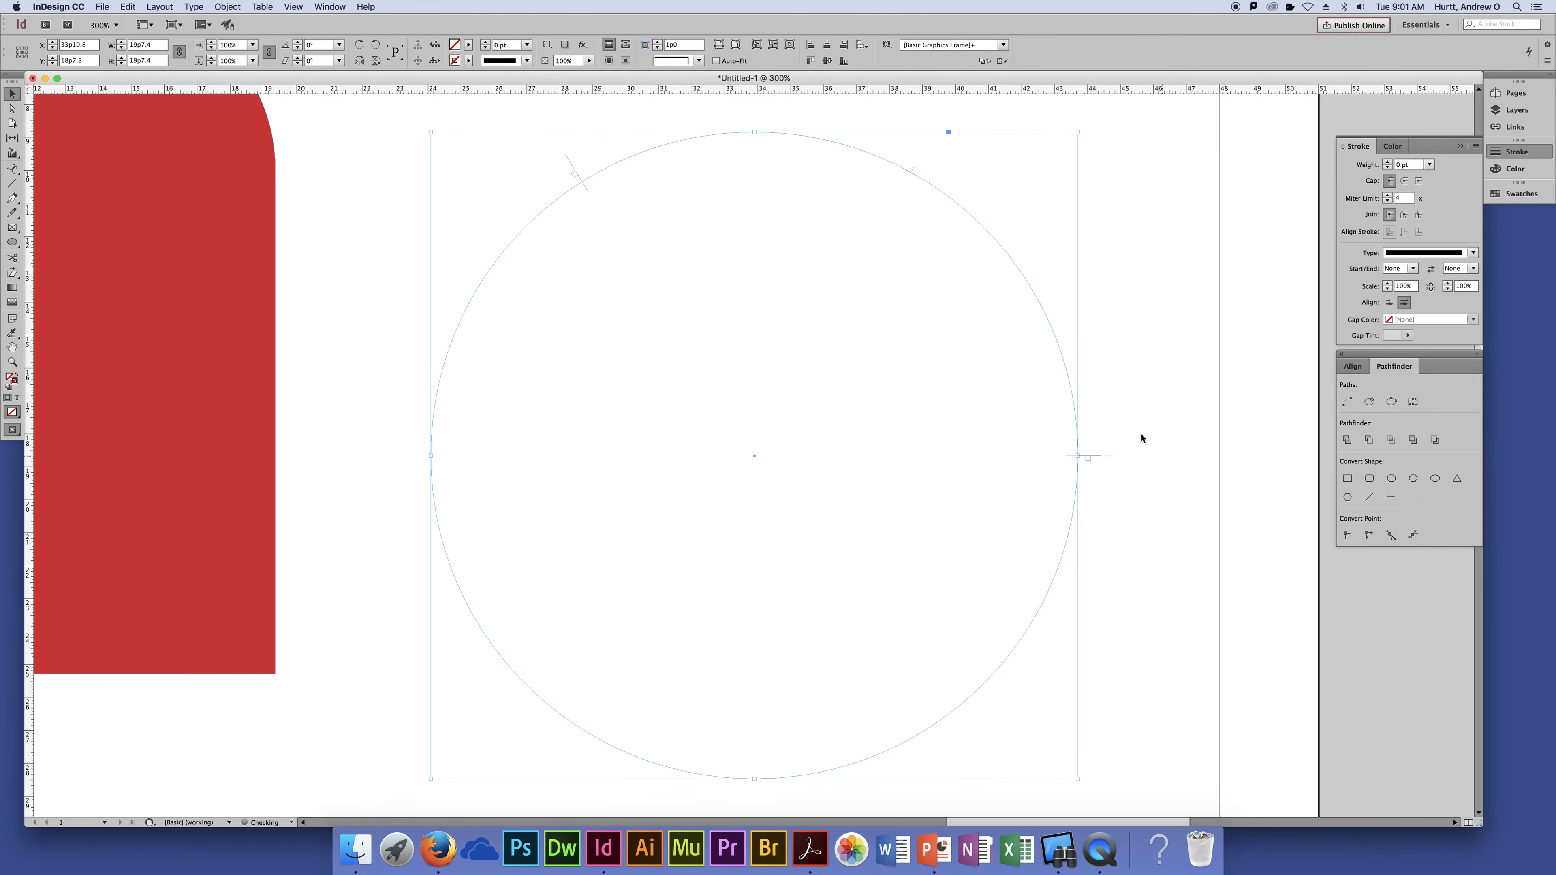
{"action": "left_click_drag", "start_coordinate": [583, 185], "coordinate": [424, 457]}
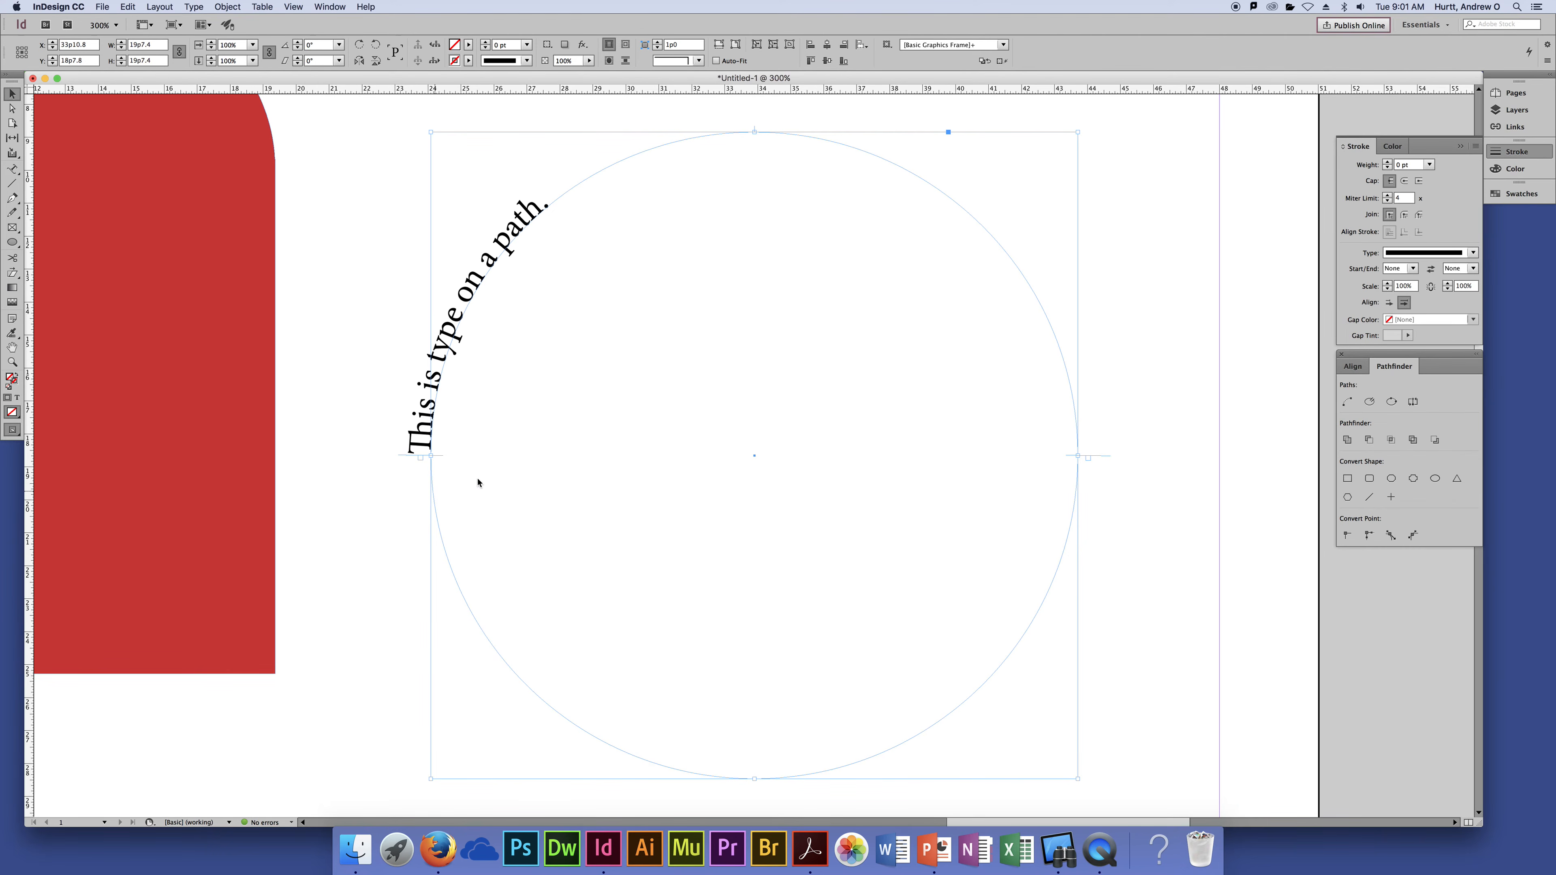
{"action": "left_click_drag", "start_coordinate": [440, 460], "coordinate": [560, 197]}
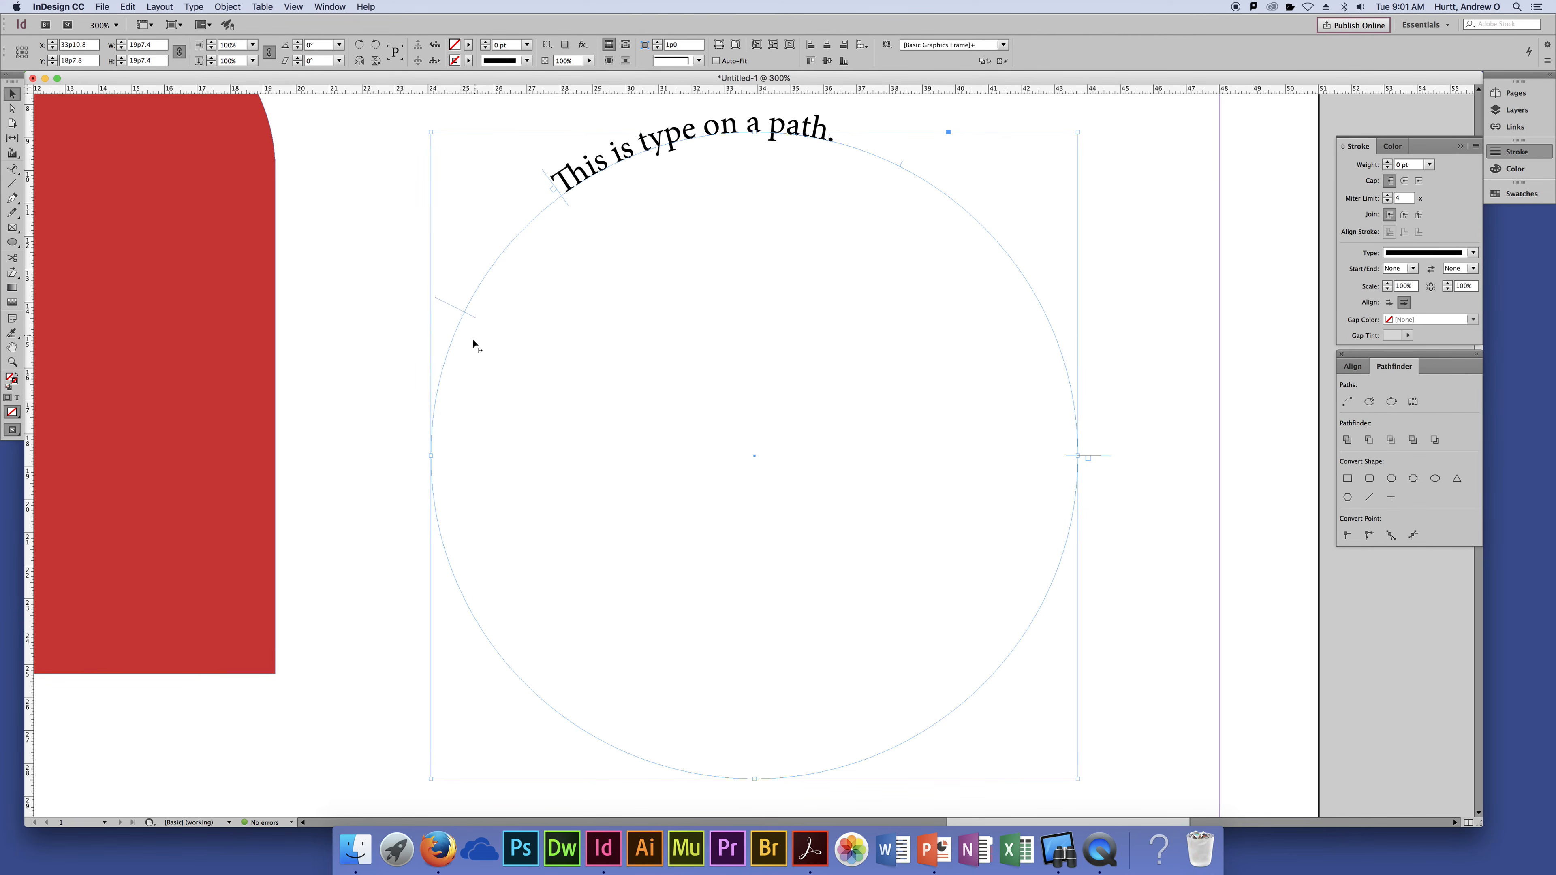
{"action": "left_click_drag", "start_coordinate": [438, 458], "coordinate": [440, 460]}
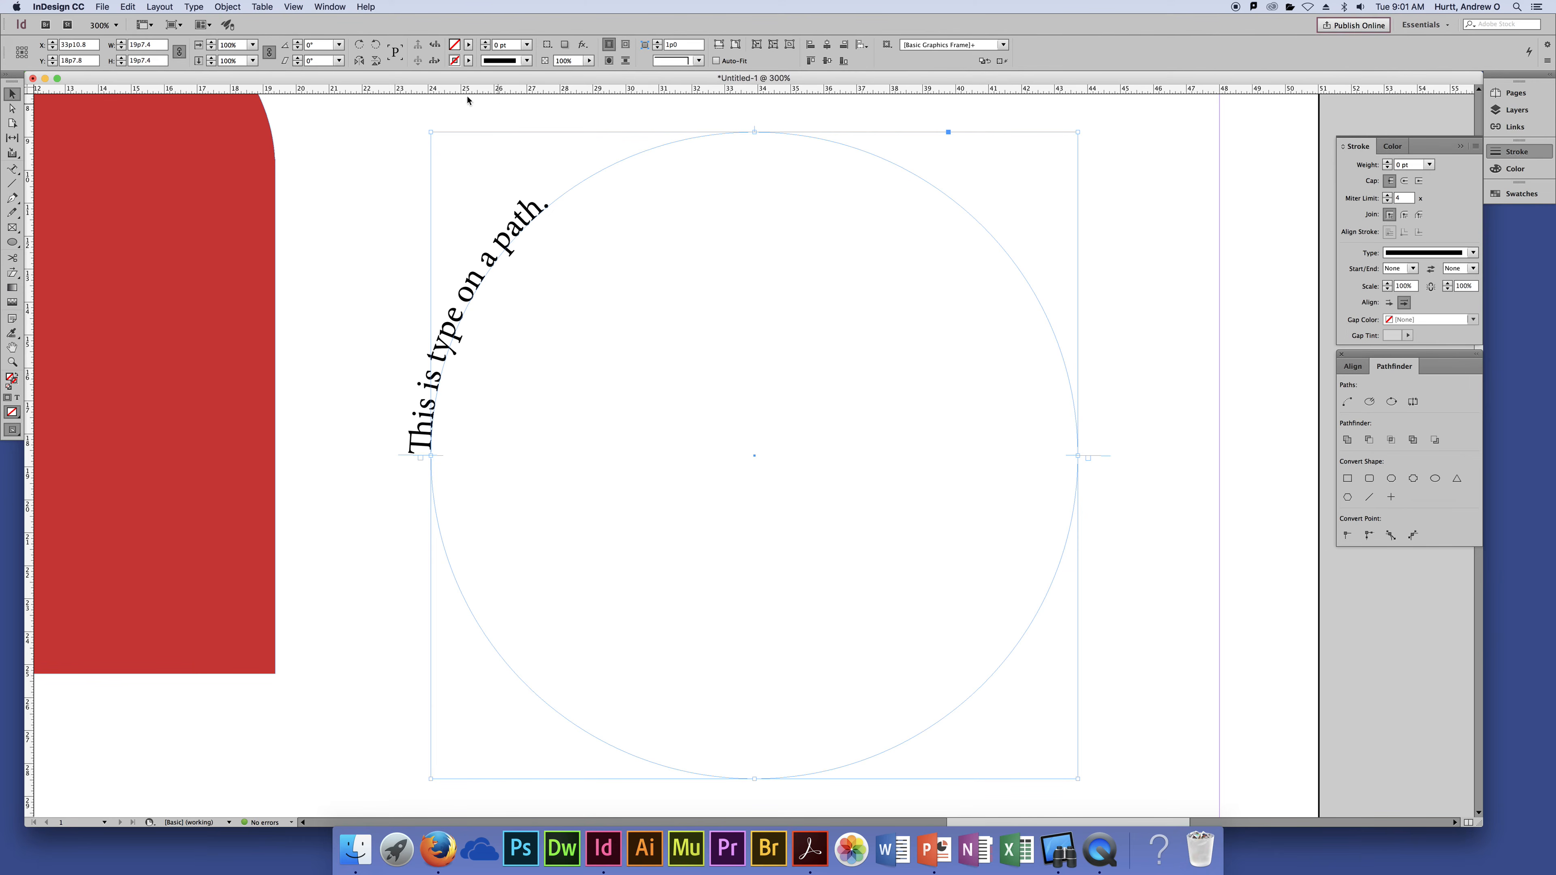
Center-align all the text on the circle's path and reselect the circle as an object
{"action": "left_click", "coordinate": [13, 170]}
{"action": "left_click_drag", "start_coordinate": [13, 171], "coordinate": [61, 168]}
{"action": "left_click", "coordinate": [471, 281]}
{"action": "key", "text": "super+a"}
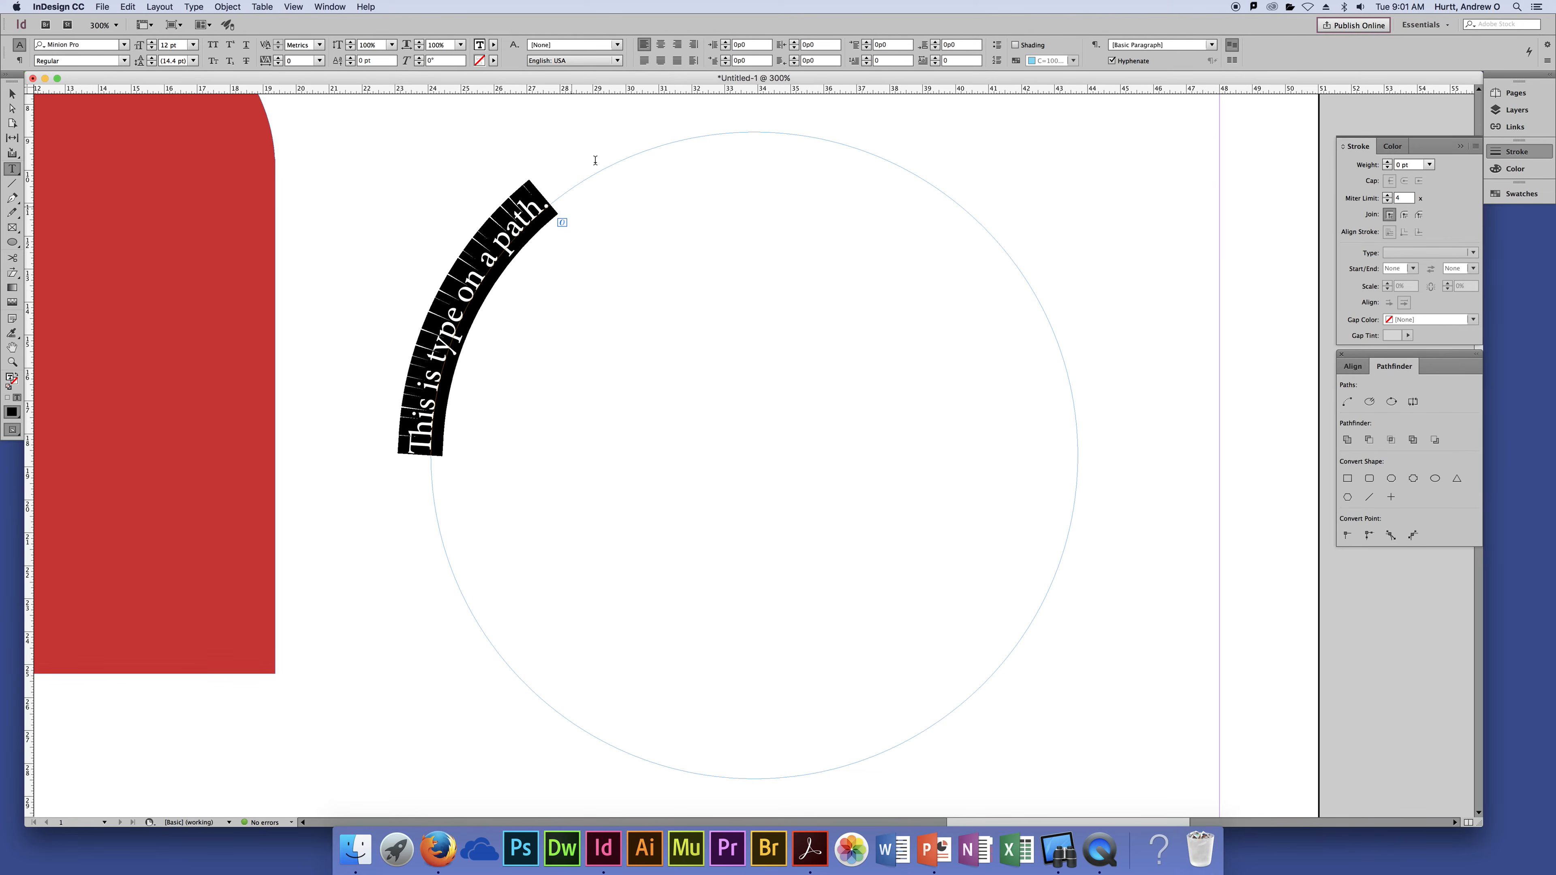
{"action": "left_click", "coordinate": [660, 44]}
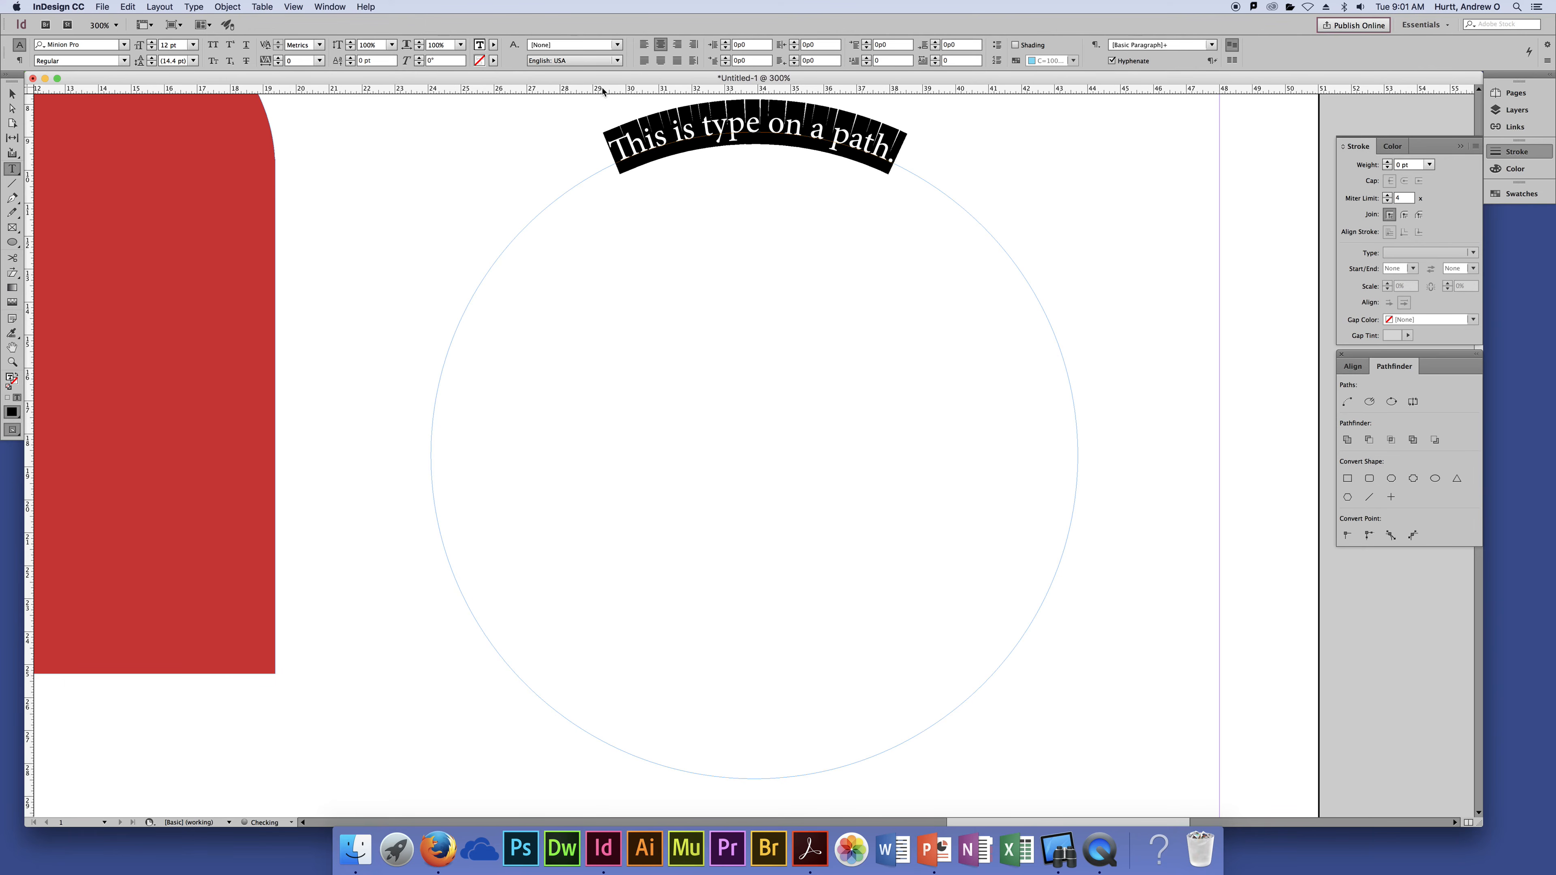
{"action": "key", "text": "Escape"}
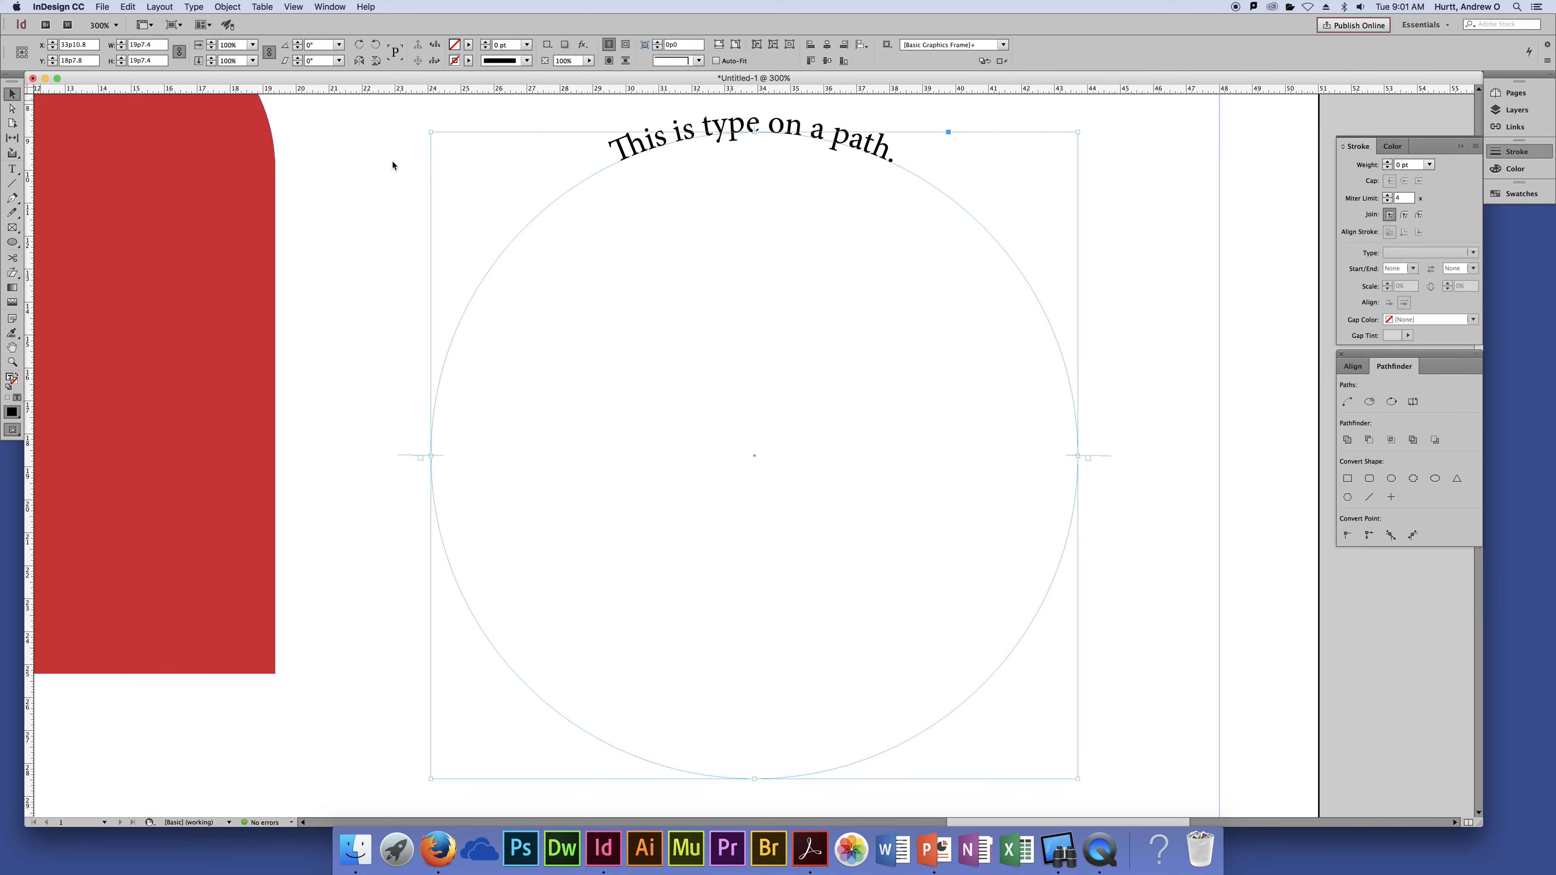
{"action": "left_click", "coordinate": [395, 147]}
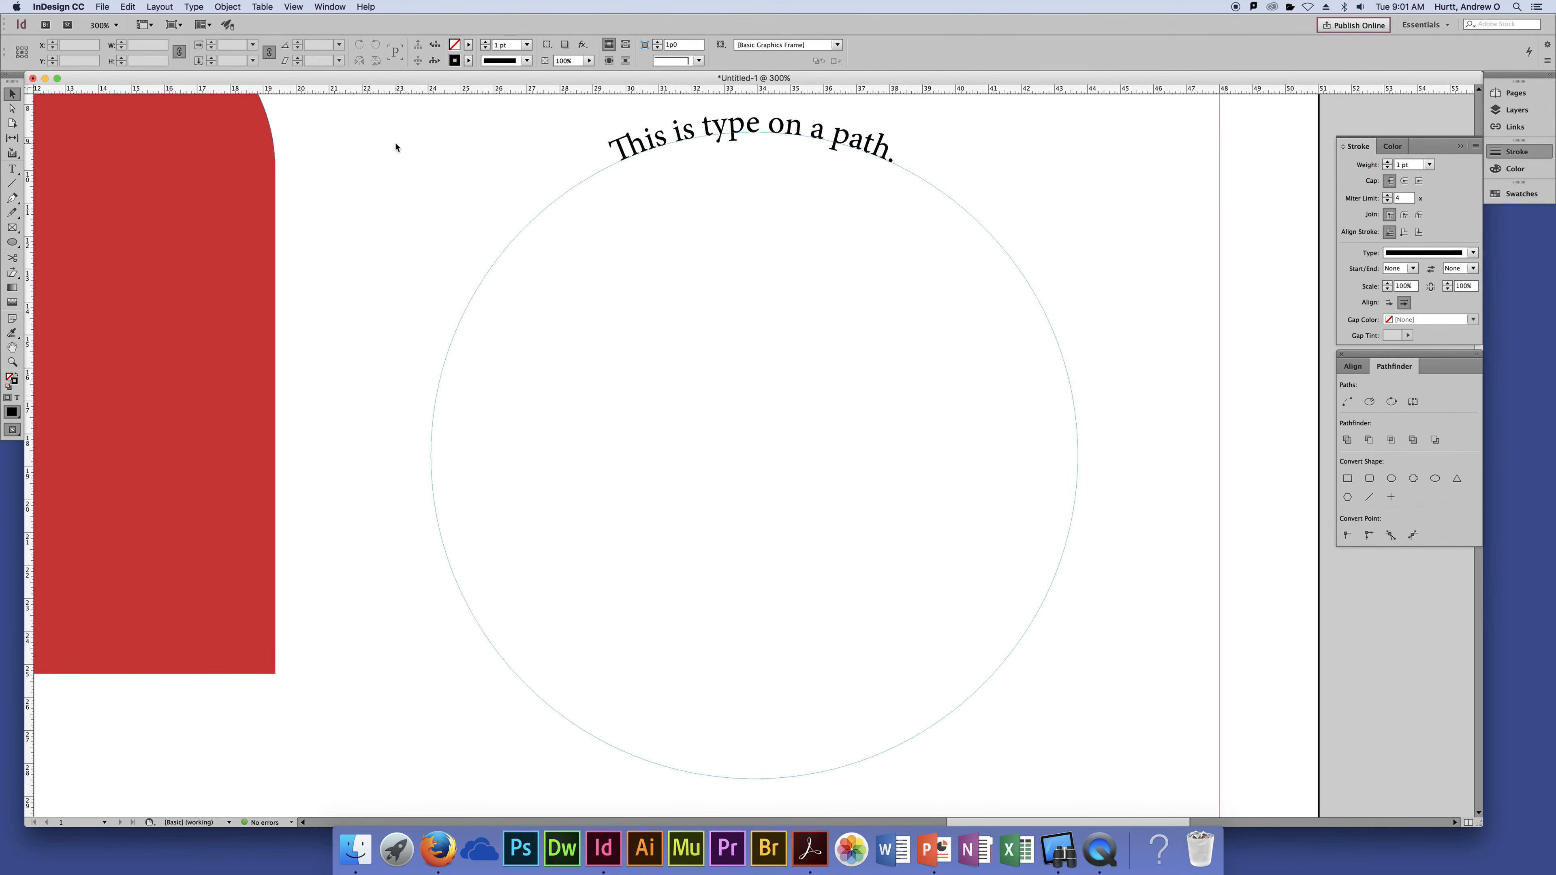
{"action": "left_click", "coordinate": [849, 137]}
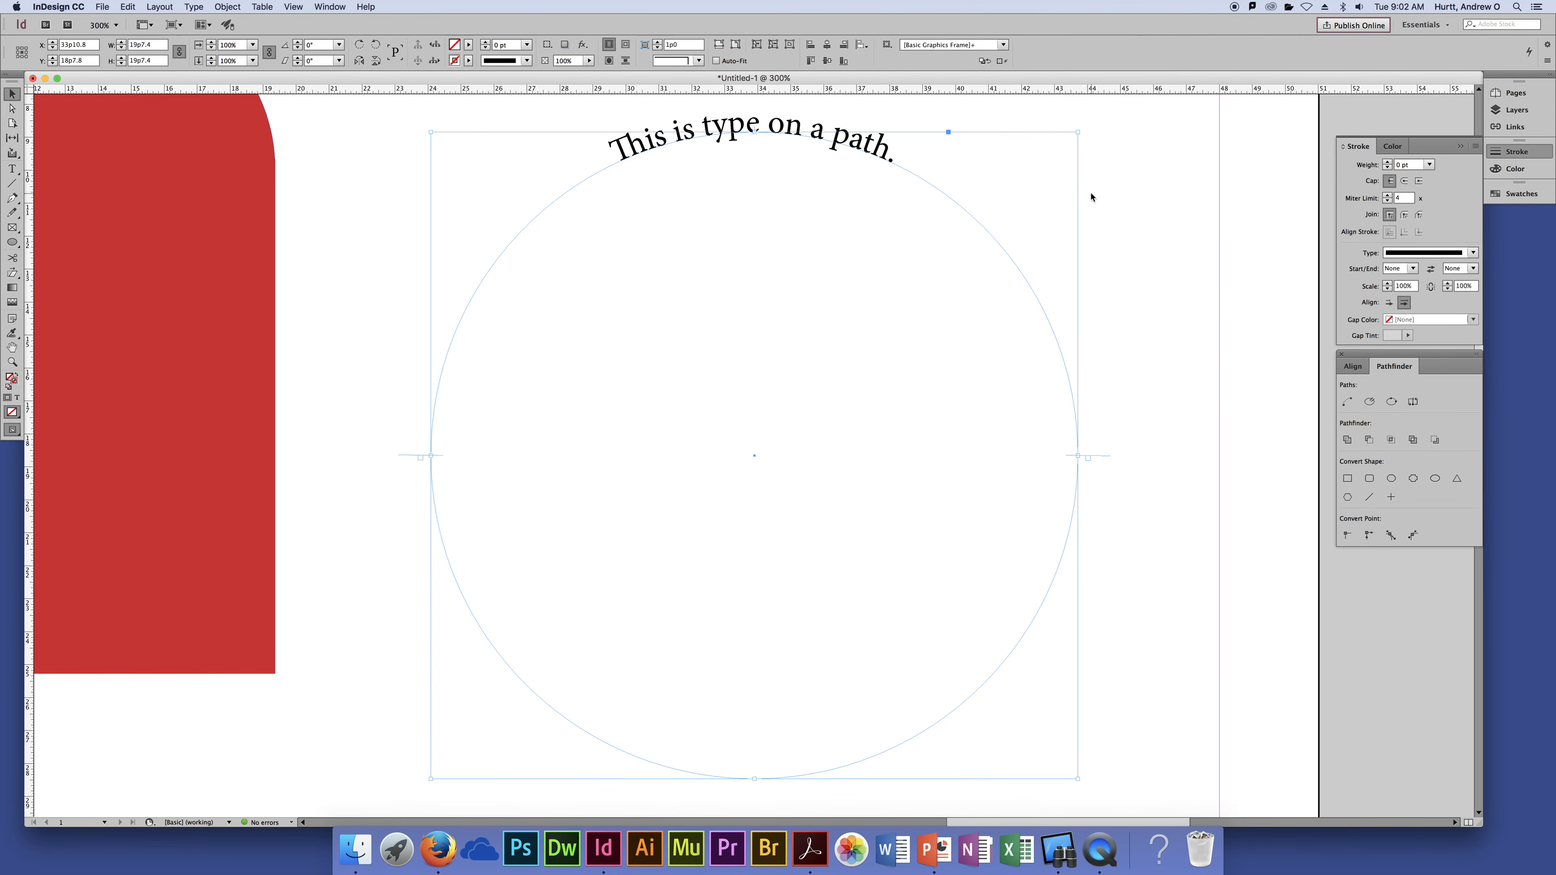
{"action": "key", "text": "super+minus"}
{"action": "left_click", "coordinate": [1023, 197]}
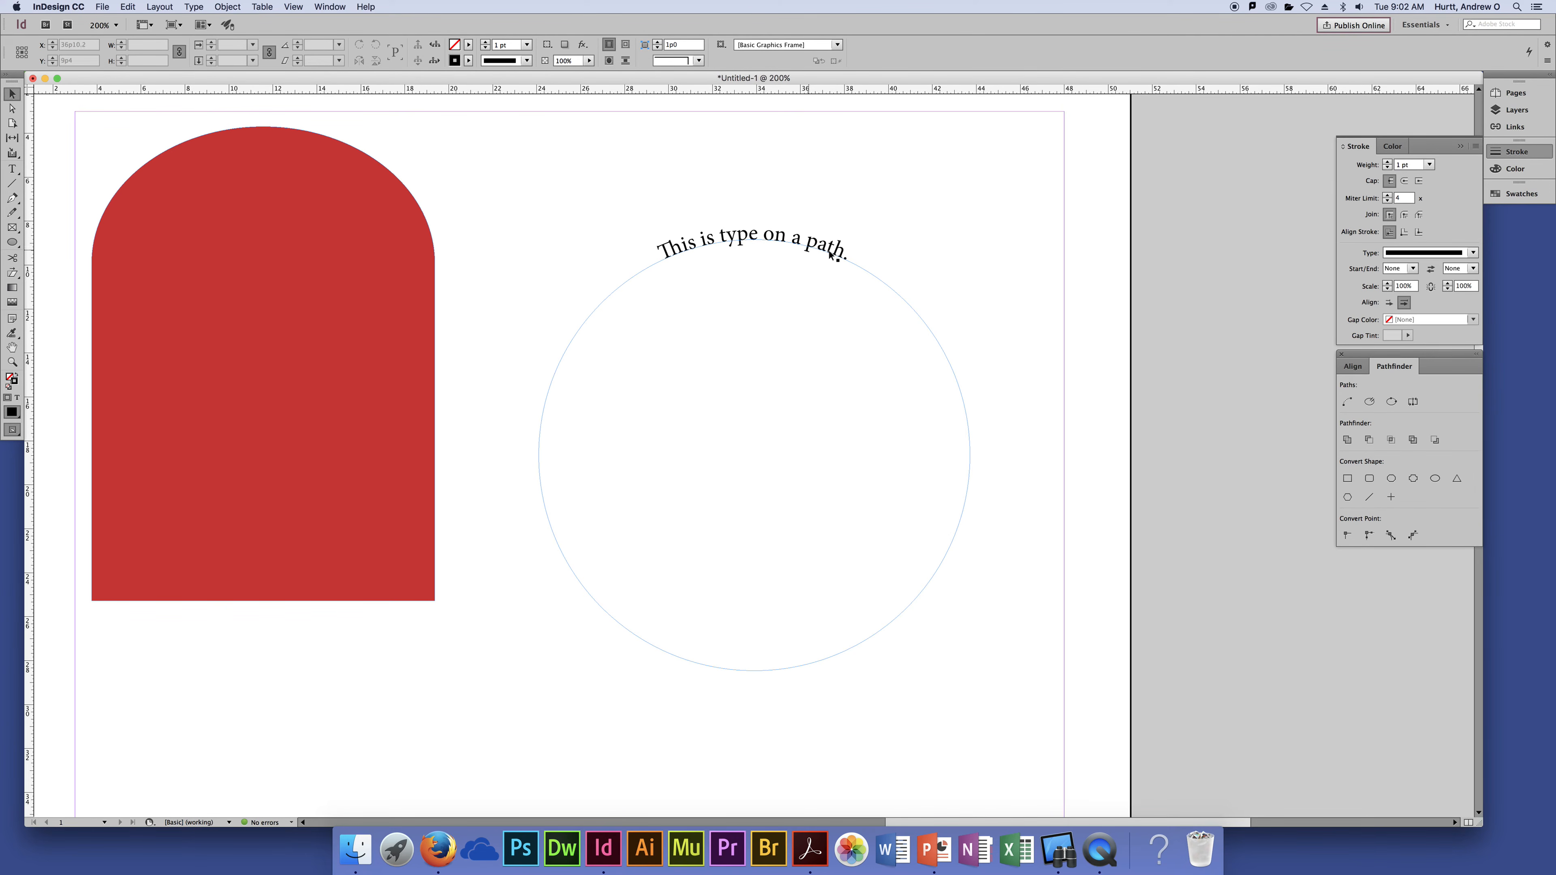
{"action": "key", "text": "super+minus"}
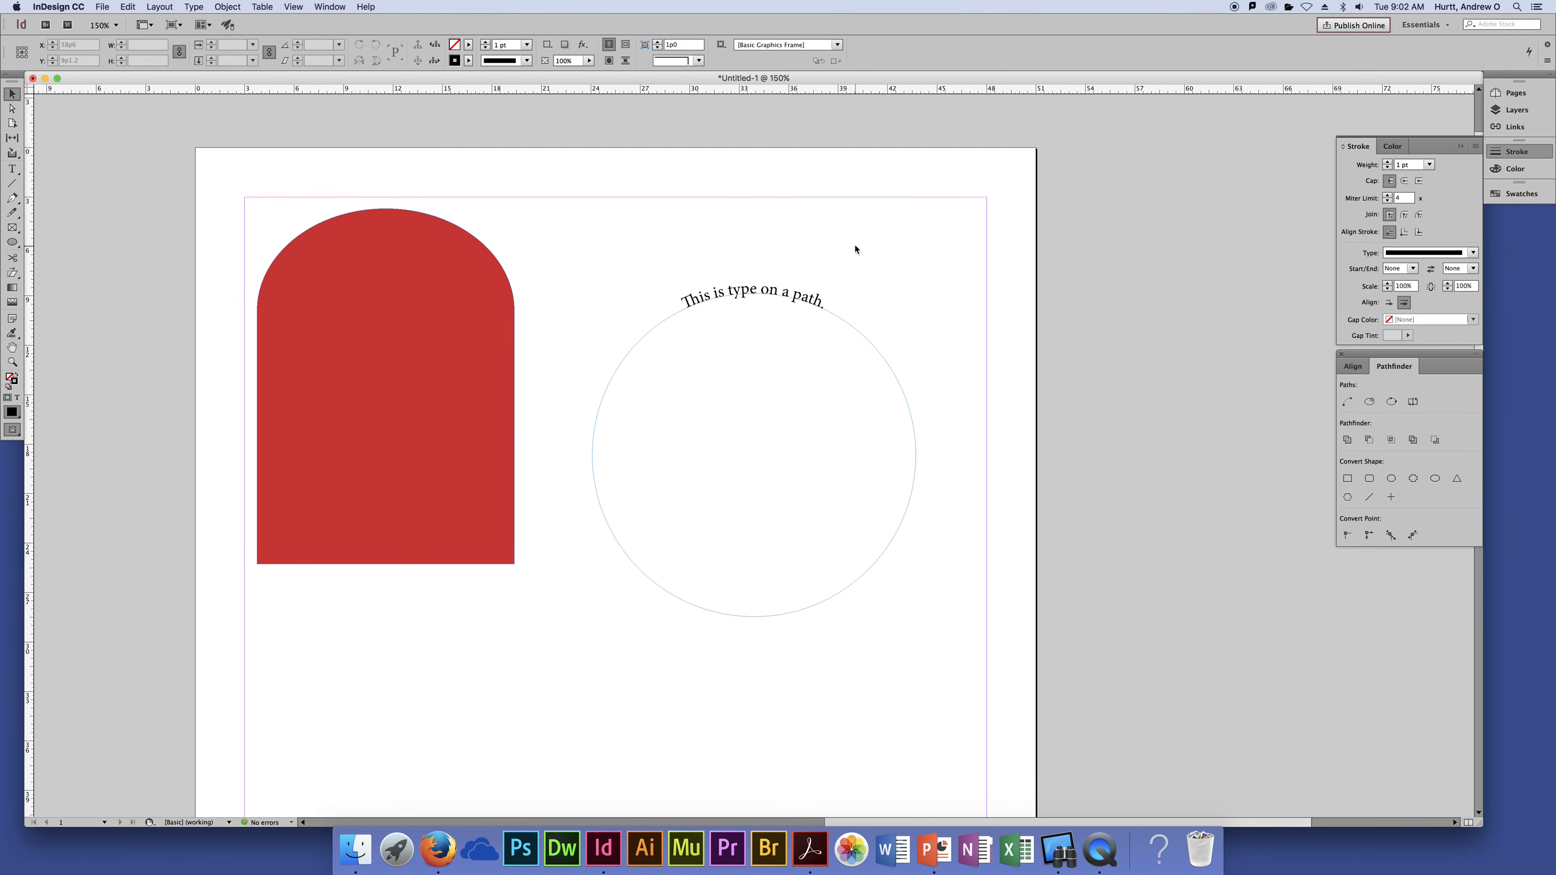
{"action": "key", "text": "super+equal"}
{"action": "key", "text": "super+equal"}
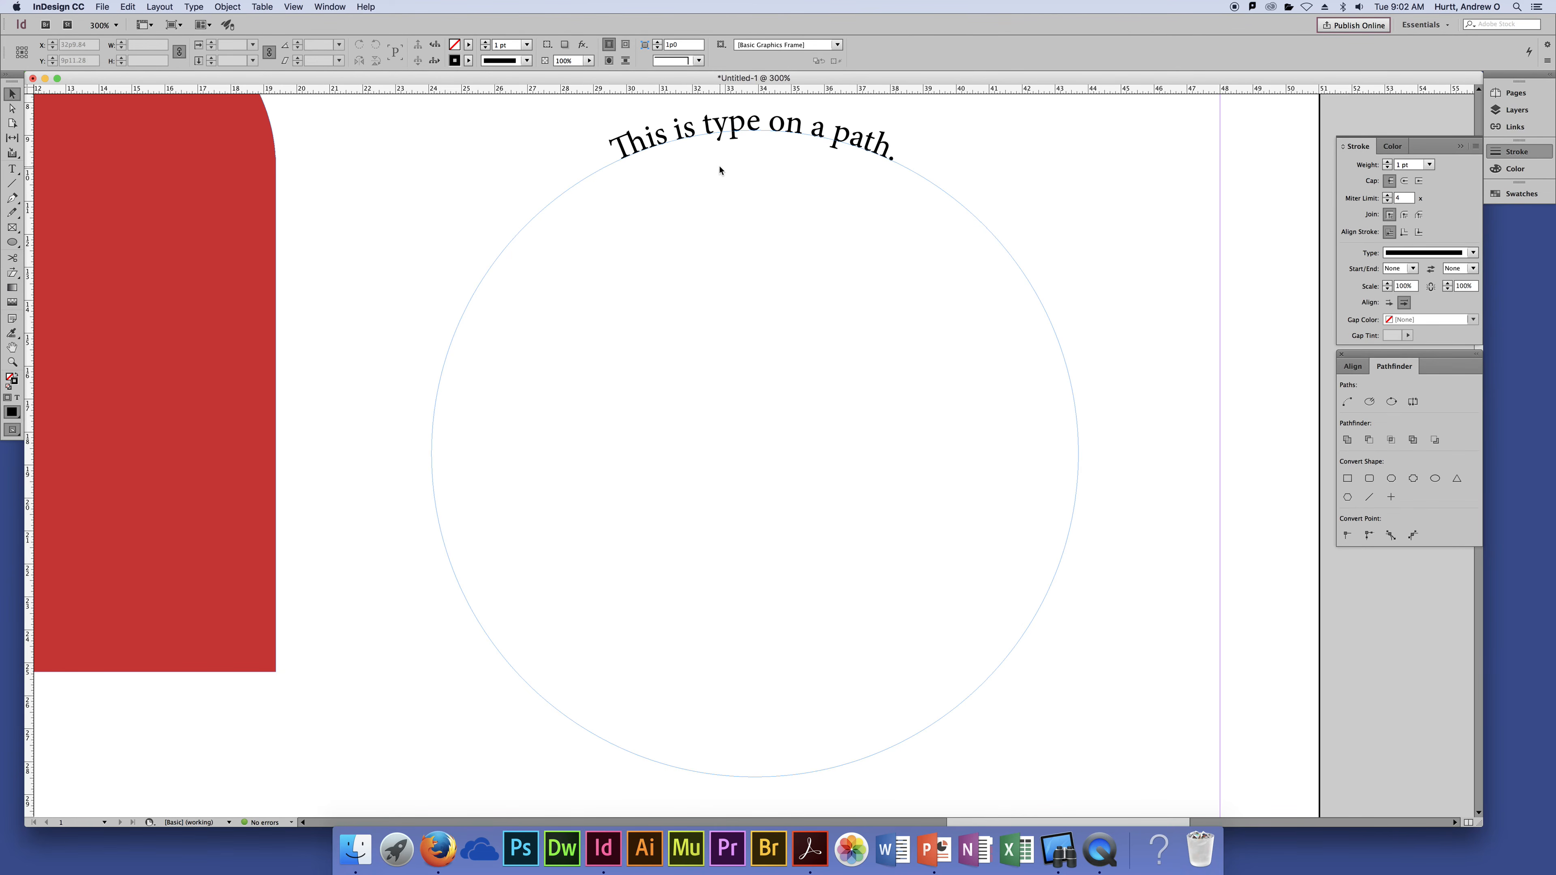
Open the Type on a Path options for the circle's text and preview the Skew effect
{"action": "left_click", "coordinate": [739, 130]}
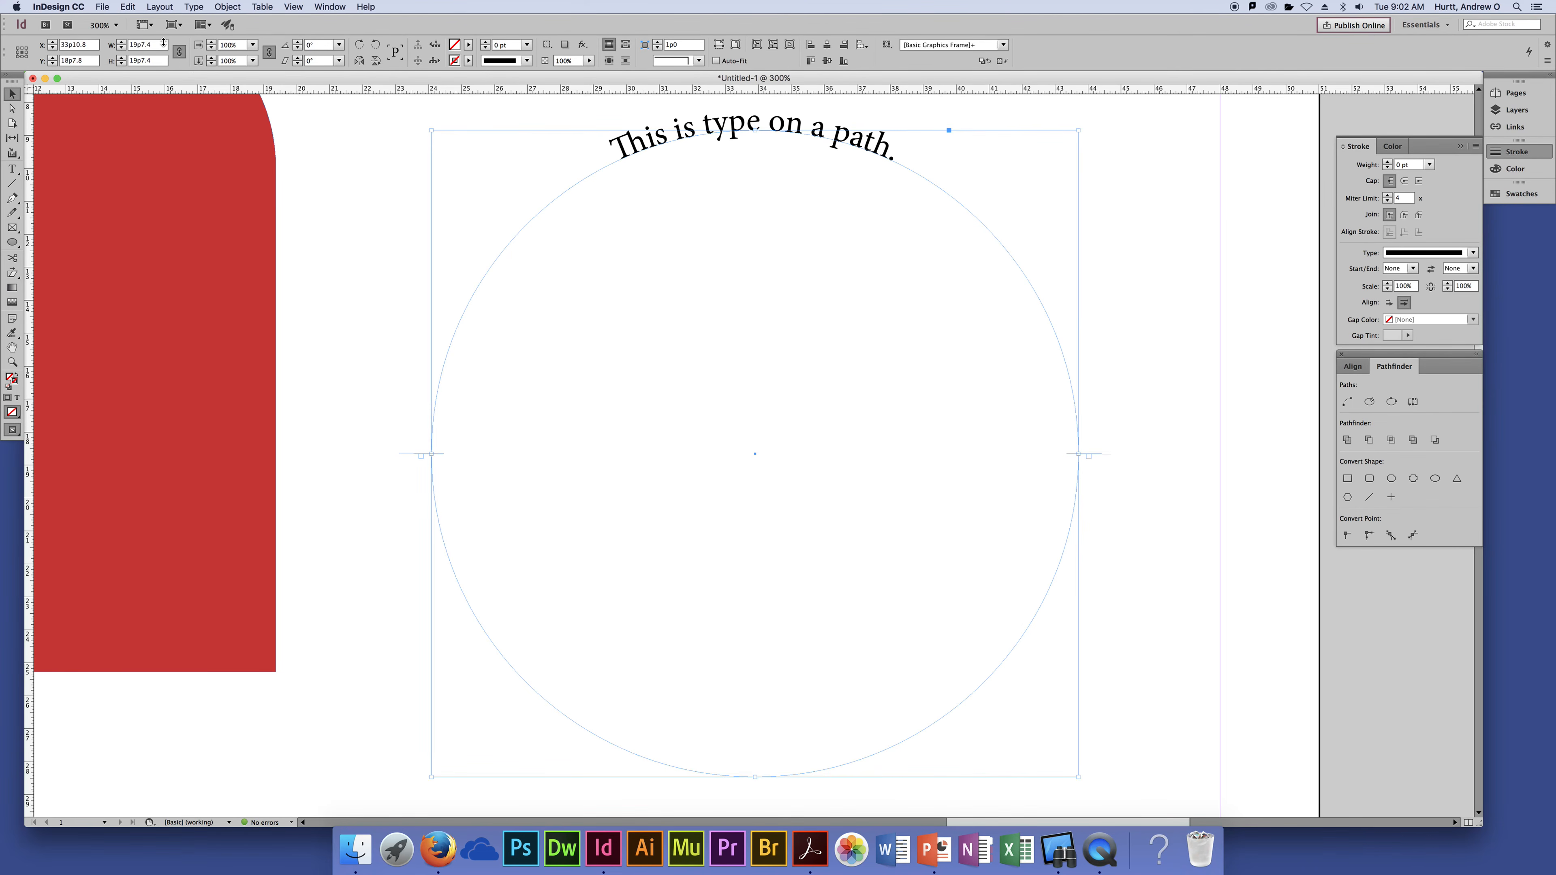
{"action": "left_click", "coordinate": [193, 7]}
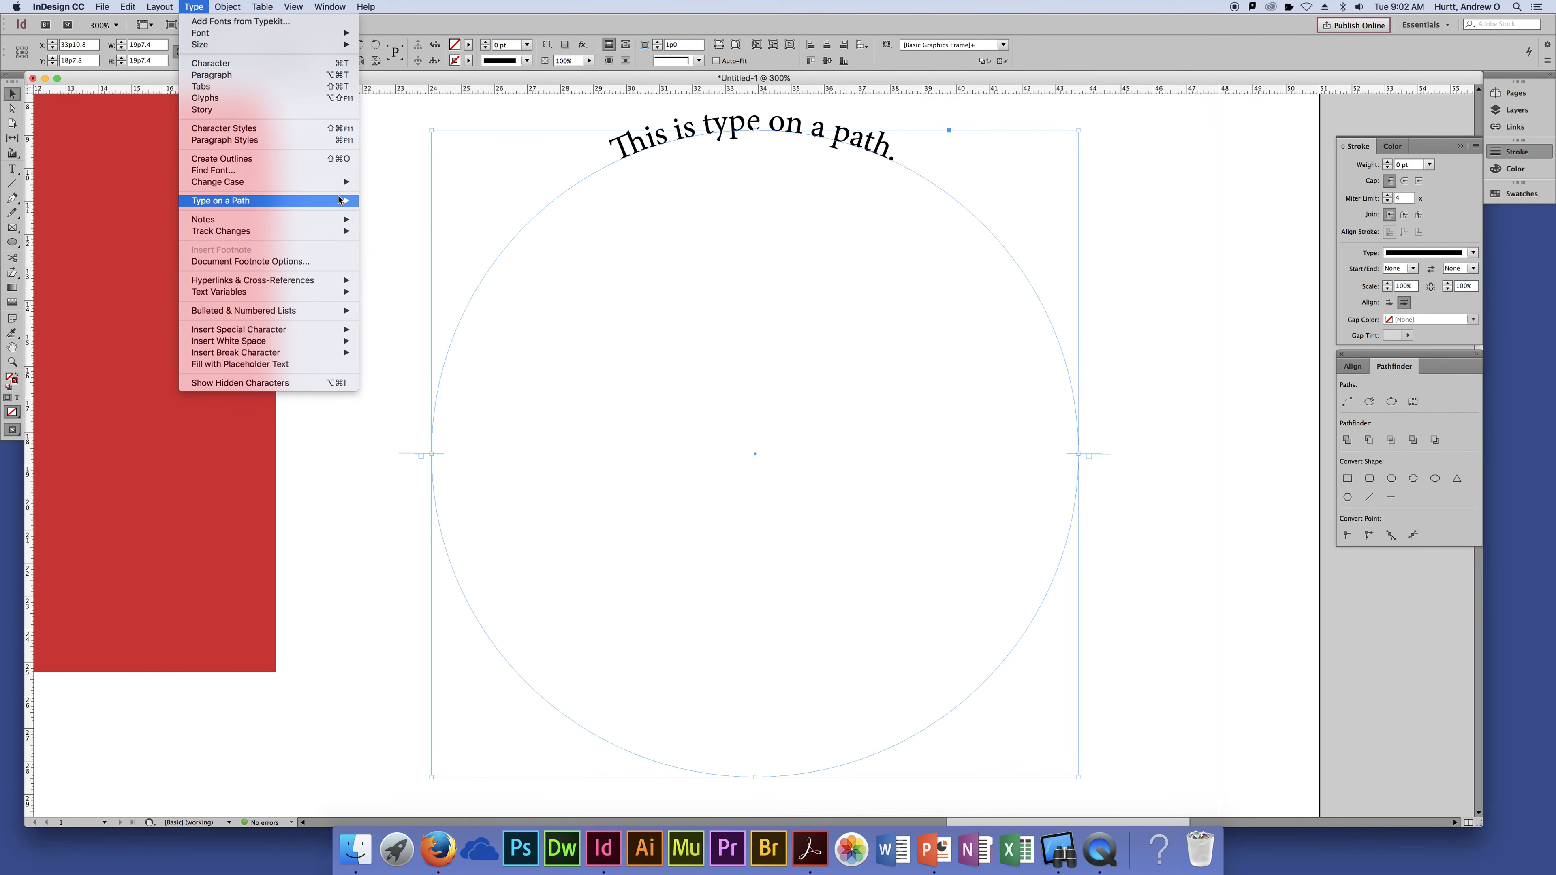
{"action": "left_click", "coordinate": [378, 201]}
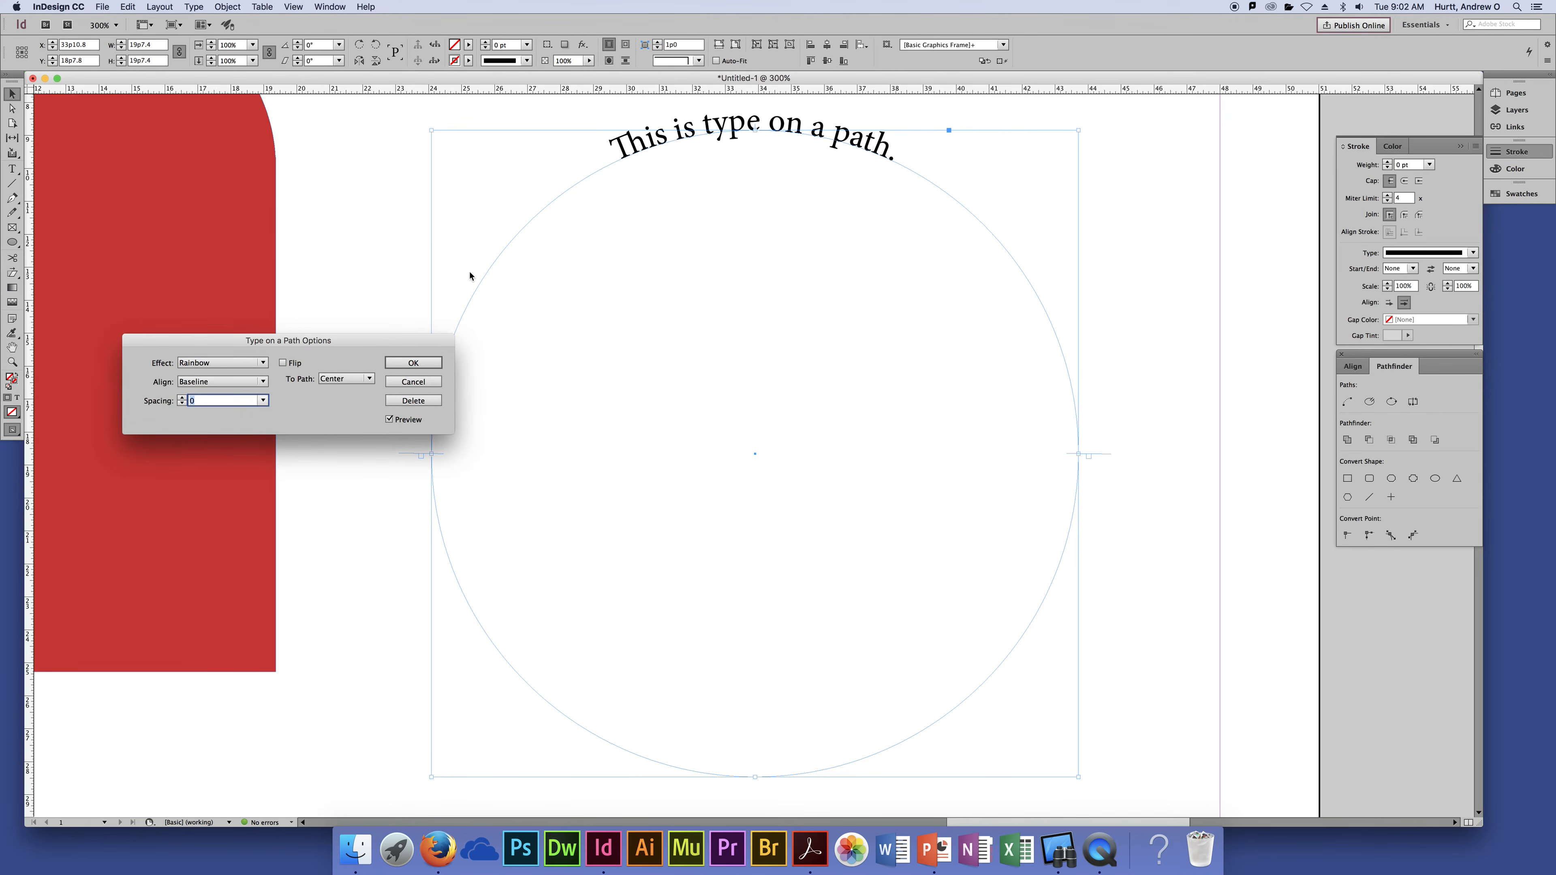
{"action": "left_click_drag", "start_coordinate": [294, 345], "coordinate": [258, 262]}
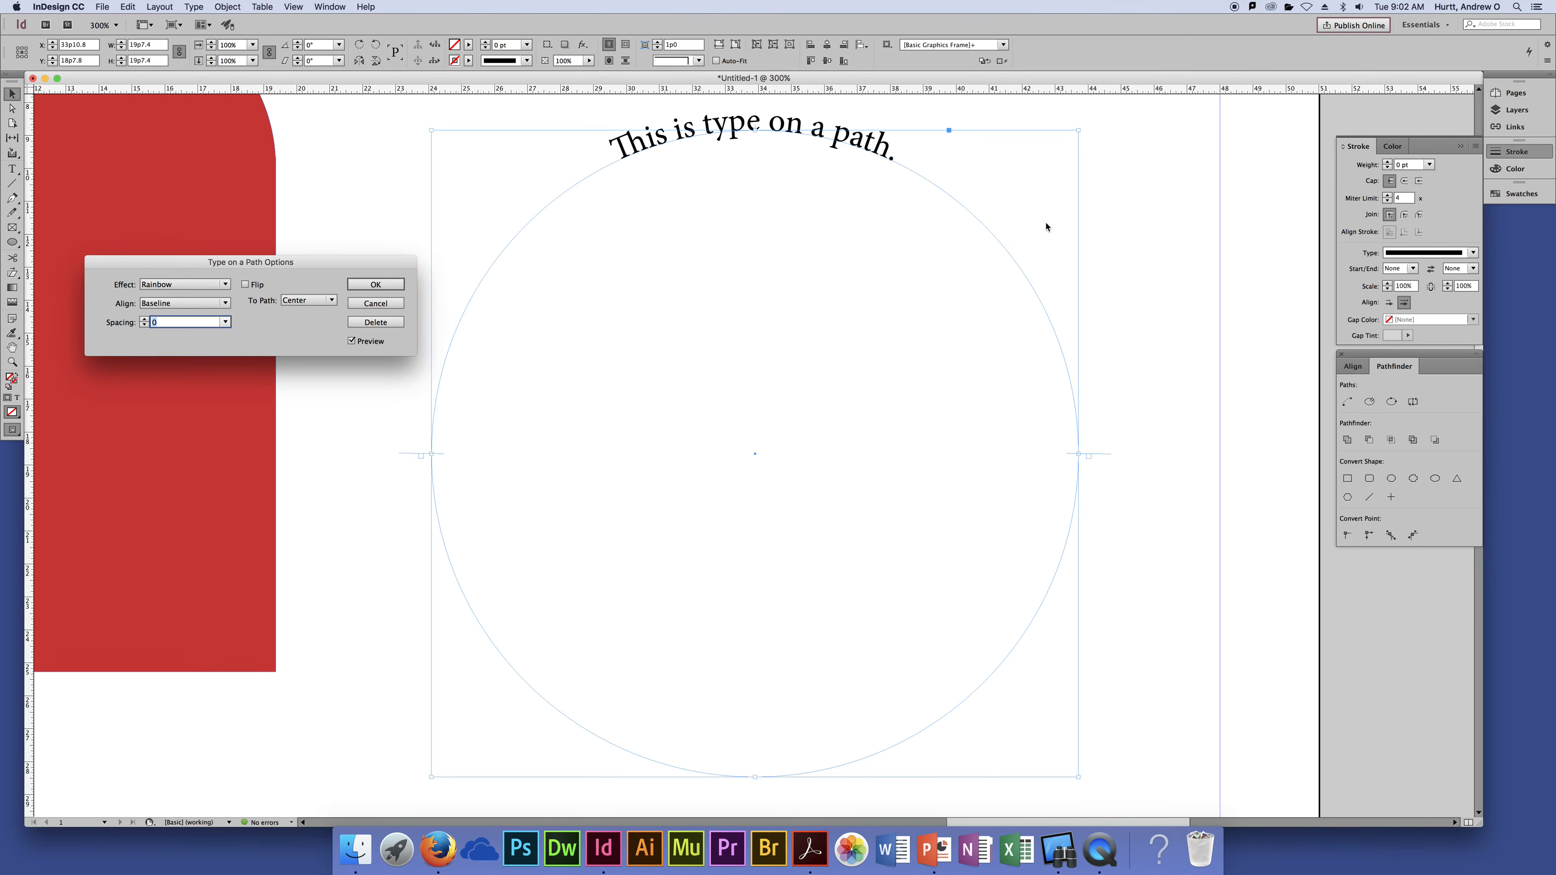
{"action": "left_click", "coordinate": [219, 285]}
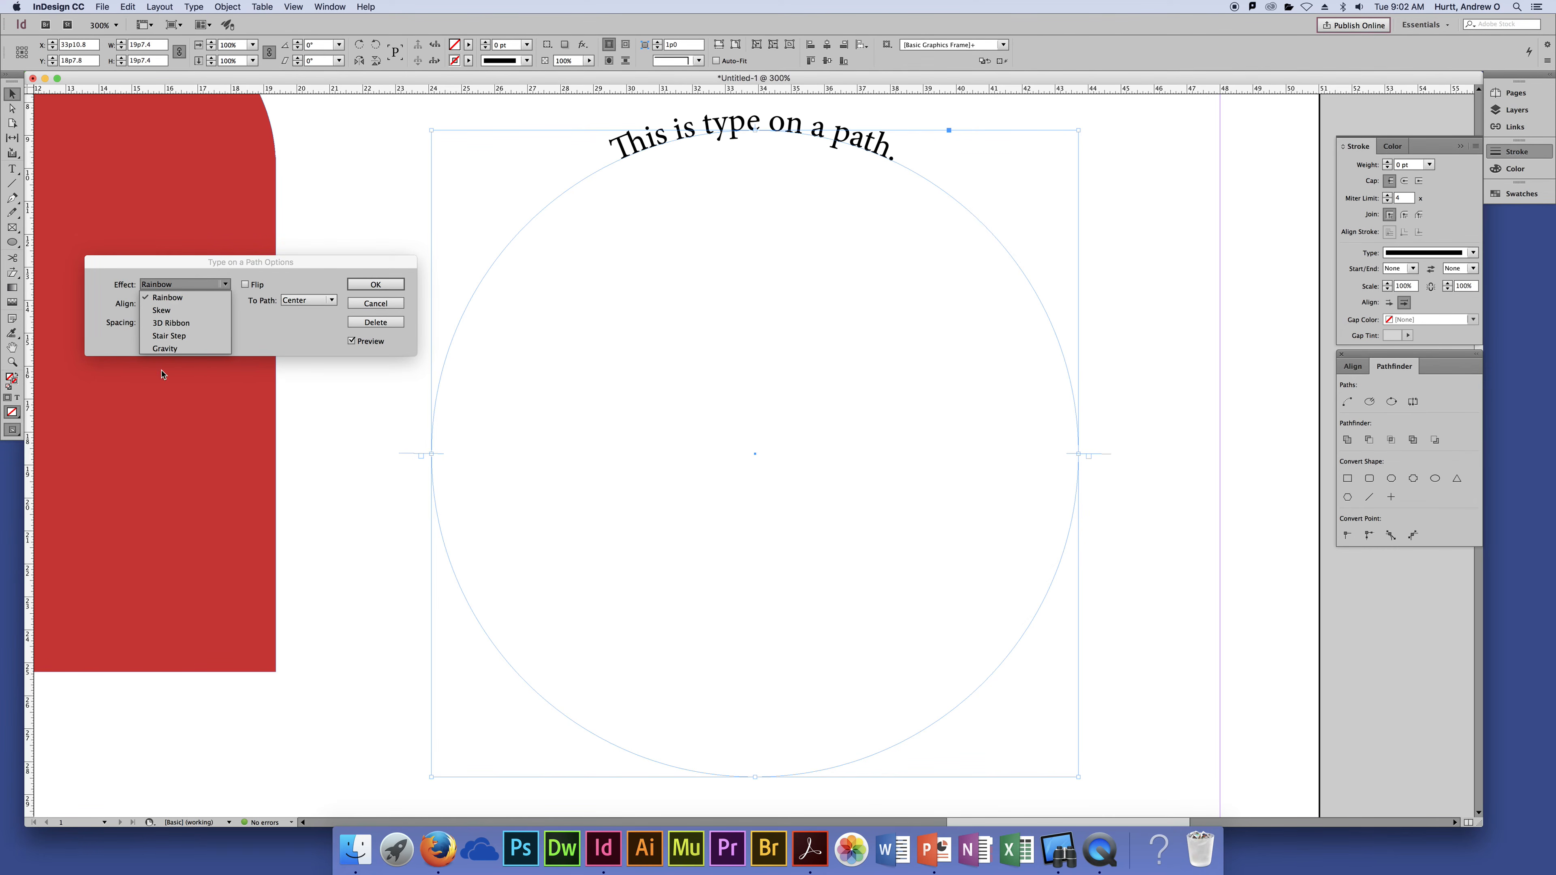
{"action": "left_click", "coordinate": [172, 315]}
{"action": "left_click_drag", "start_coordinate": [230, 264], "coordinate": [238, 282]}
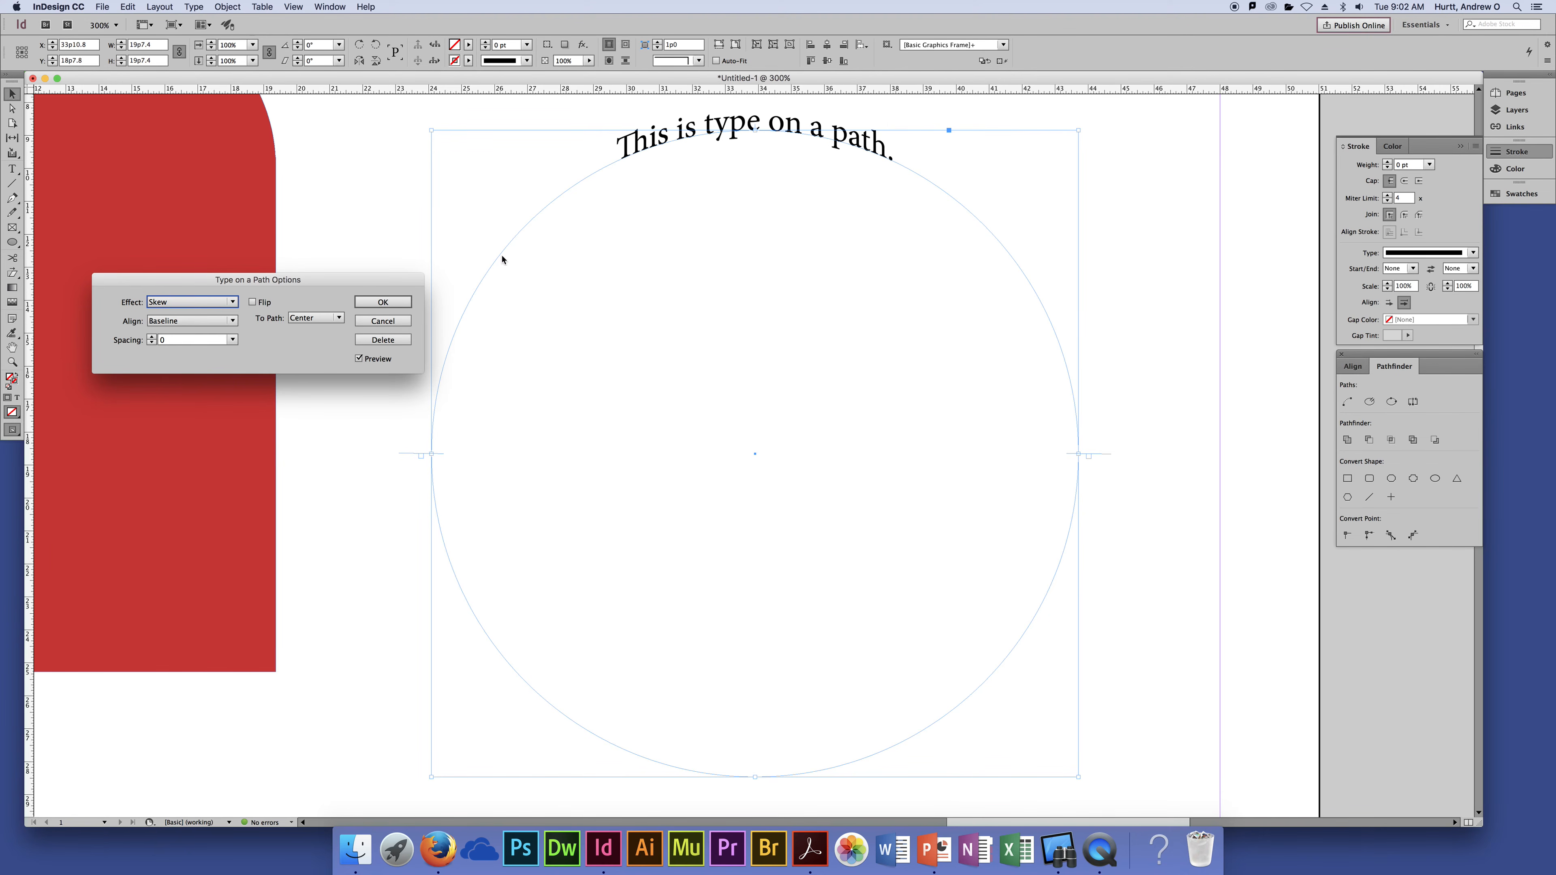
Preview the 3D Ribbon, Stair Step and Gravity effects on the circle's path text
{"action": "left_click", "coordinate": [176, 303]}
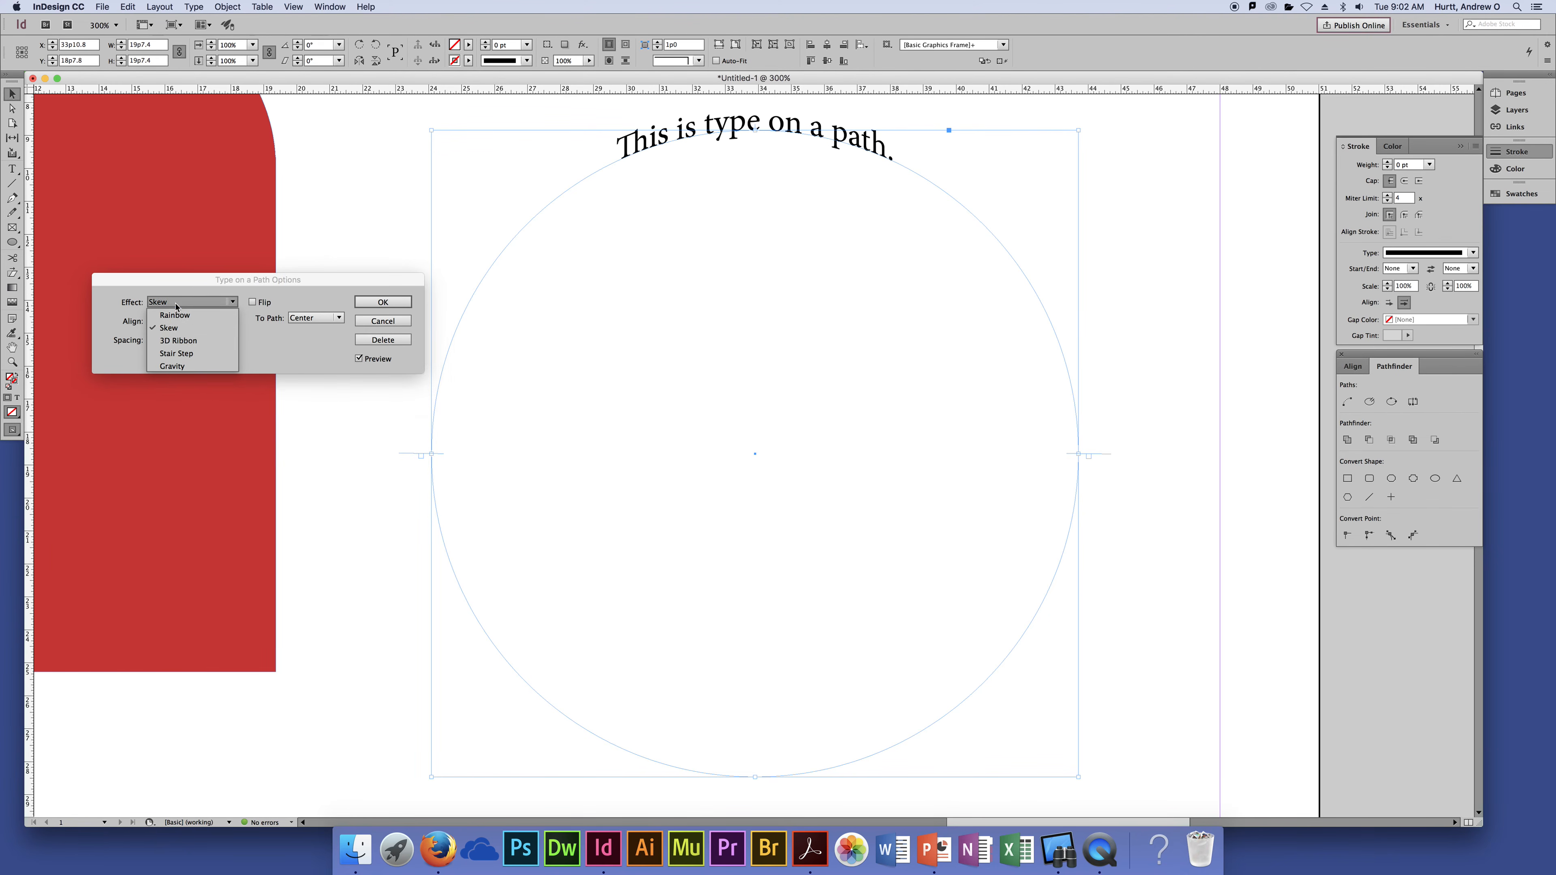
{"action": "left_click", "coordinate": [183, 341]}
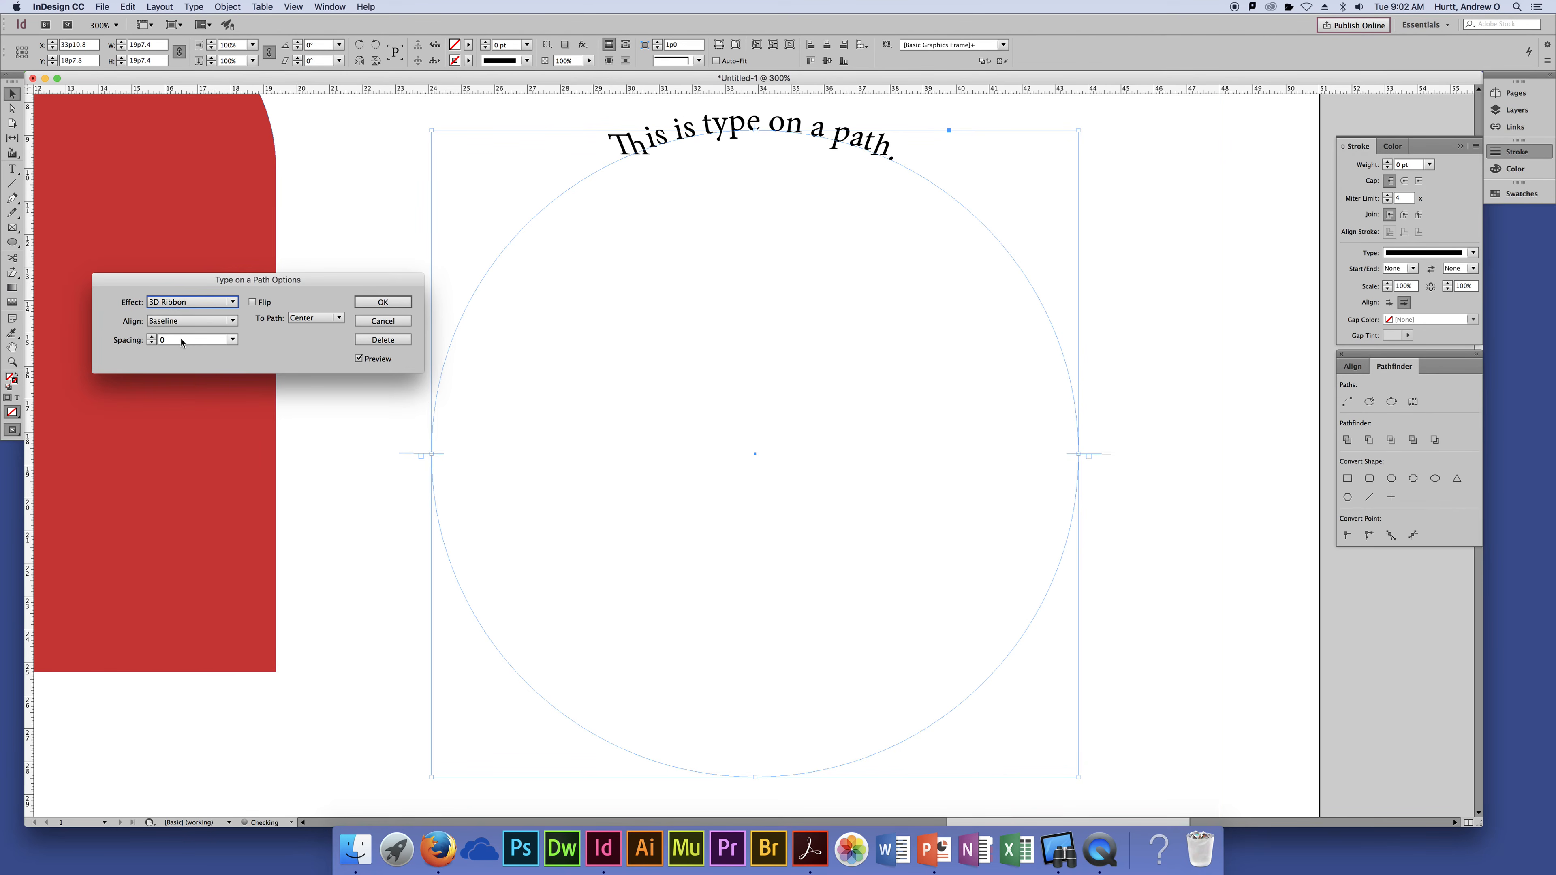
{"action": "left_click", "coordinate": [206, 302]}
{"action": "left_click", "coordinate": [203, 352]}
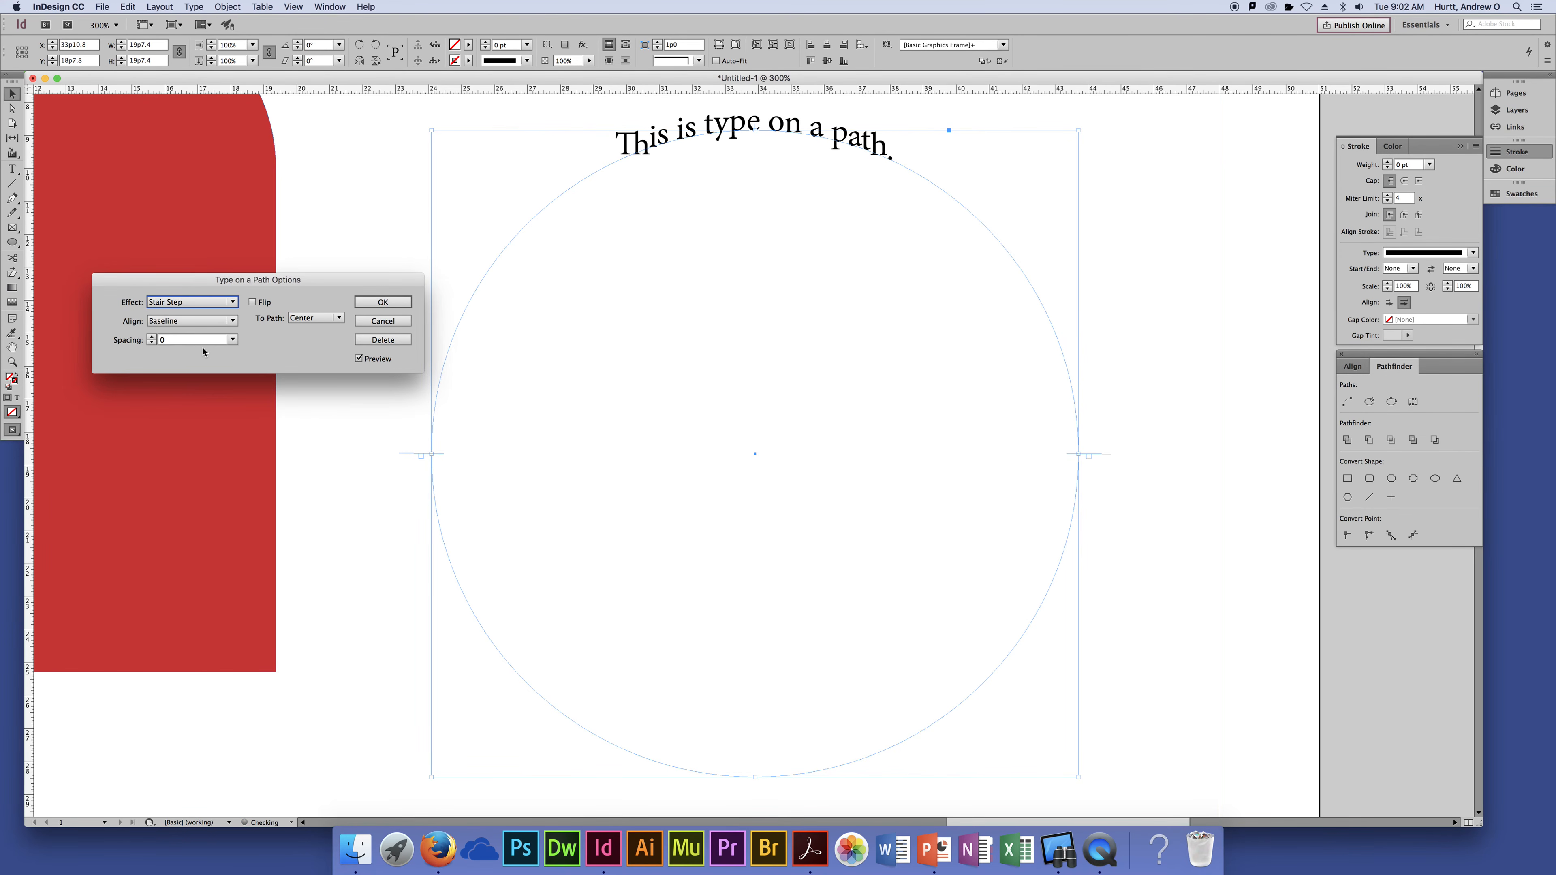
{"action": "left_click", "coordinate": [201, 303]}
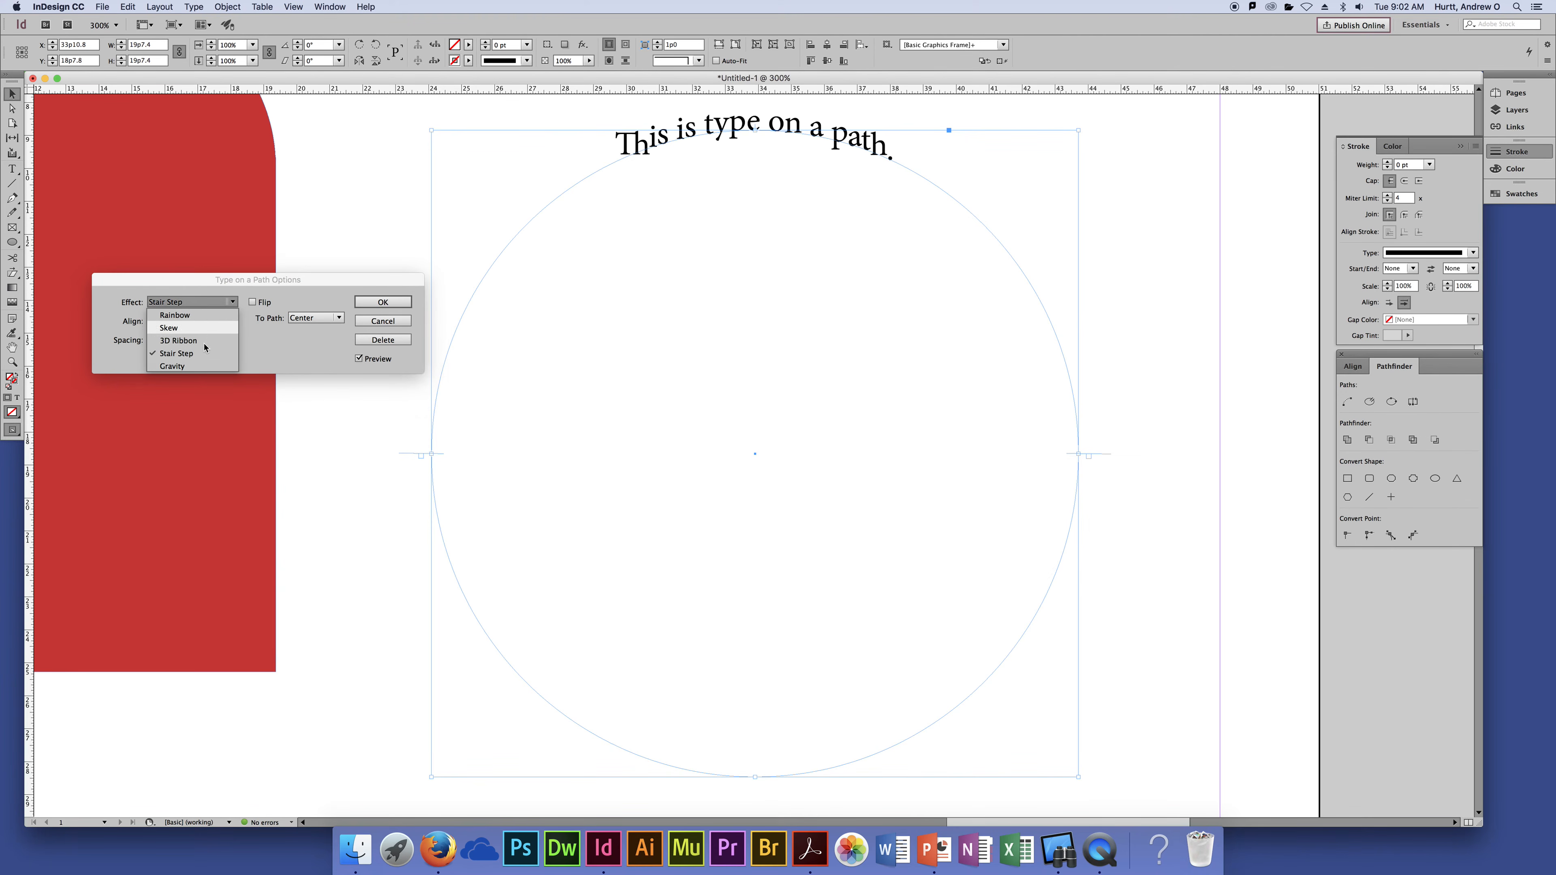
{"action": "left_click", "coordinate": [202, 368]}
Preview the 3D Ribbon and Skew effects once more, and return the path text's effect to Rainbow
{"action": "left_click", "coordinate": [190, 301]}
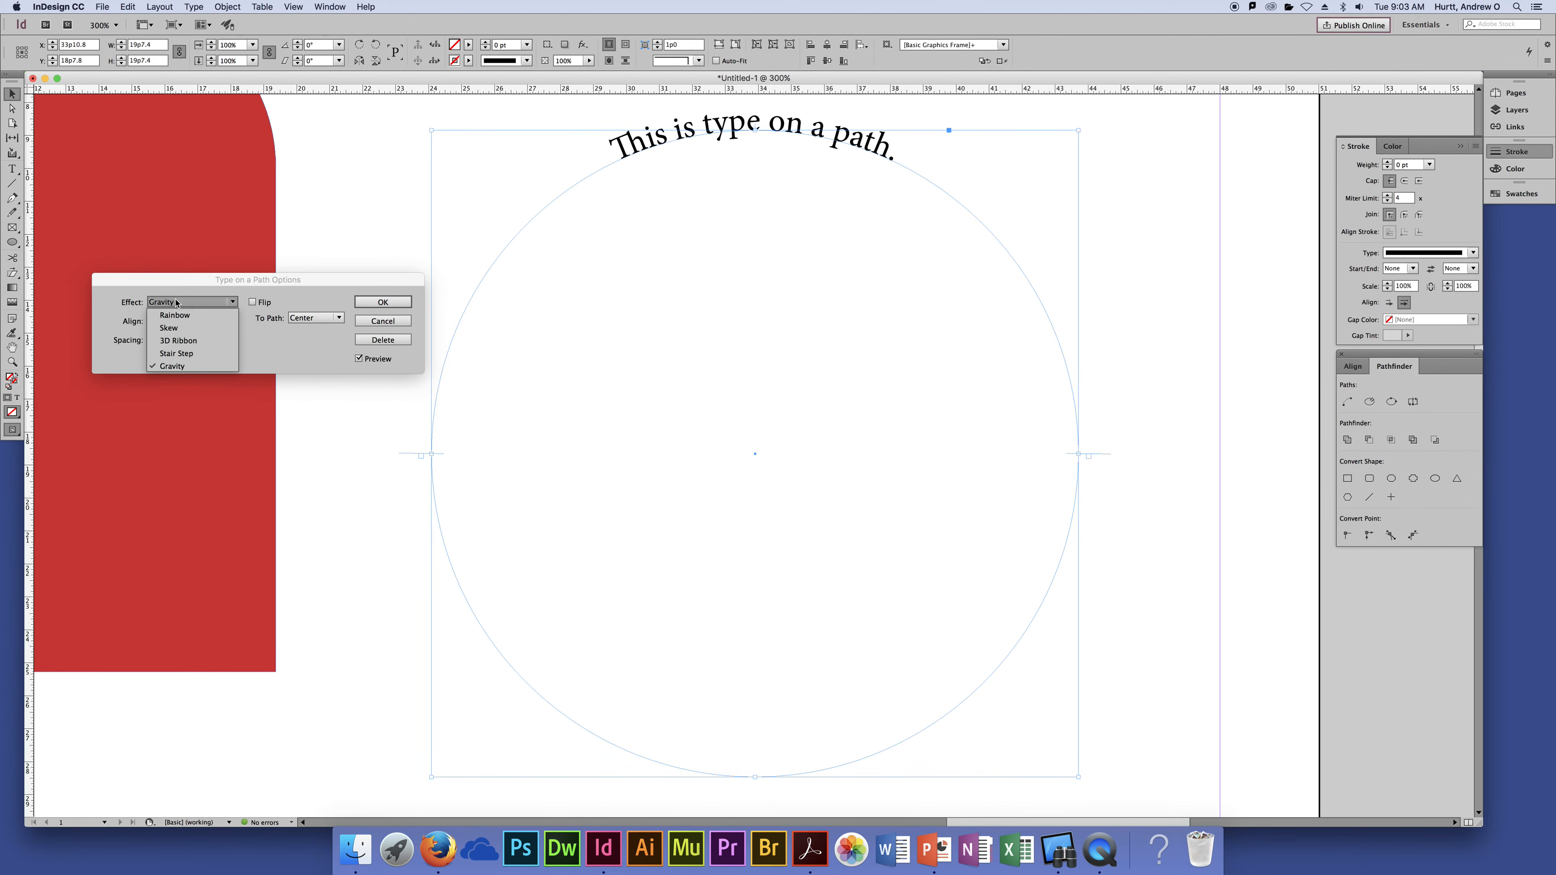
{"action": "left_click", "coordinate": [181, 340]}
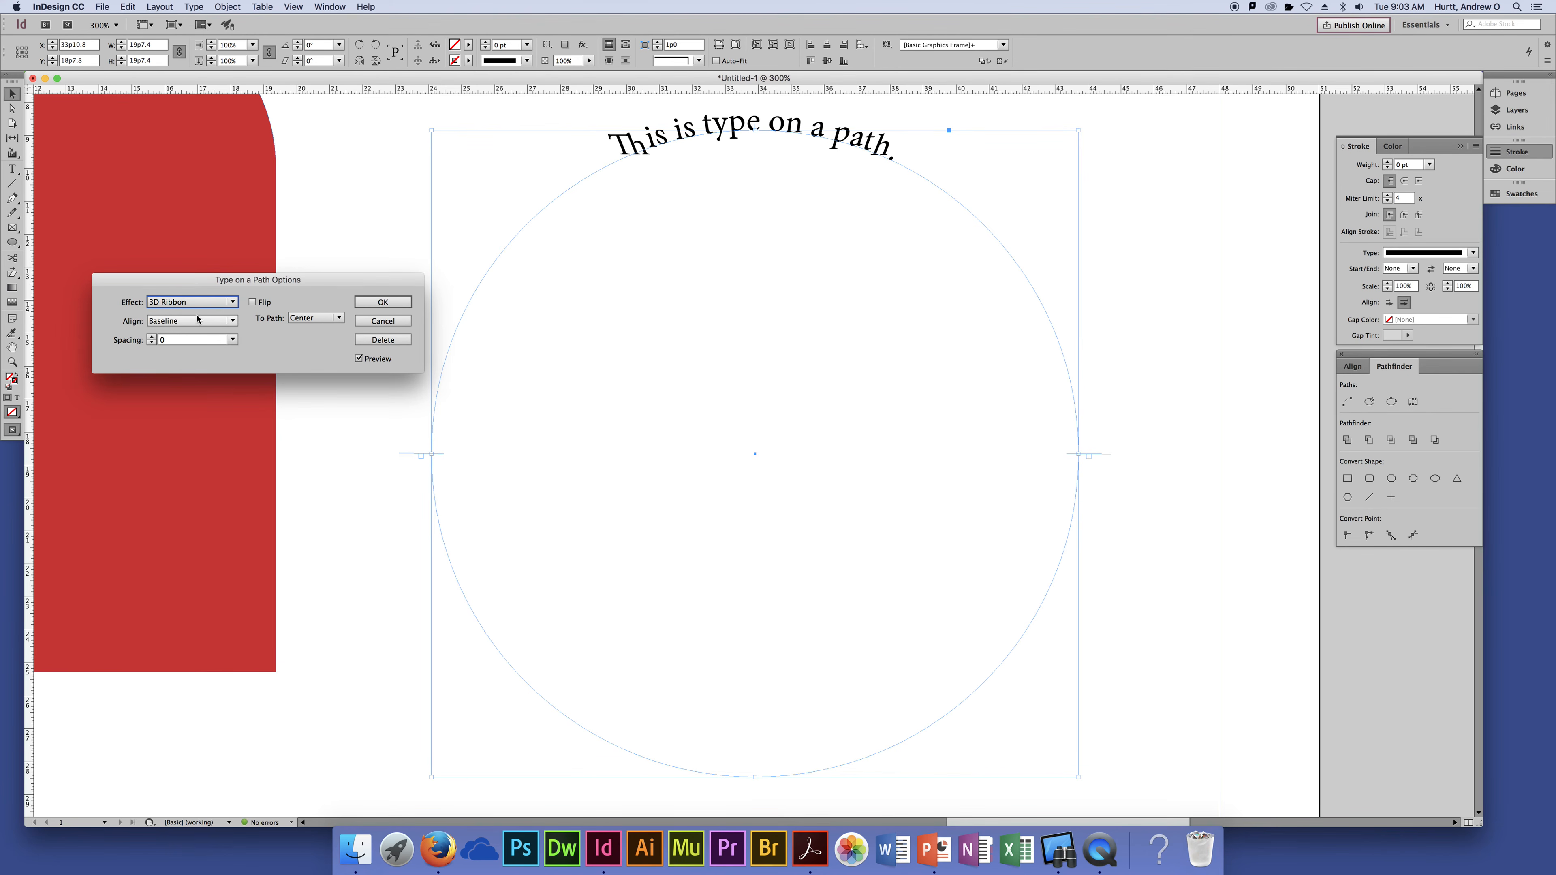
{"action": "left_click", "coordinate": [203, 305]}
{"action": "left_click", "coordinate": [169, 328]}
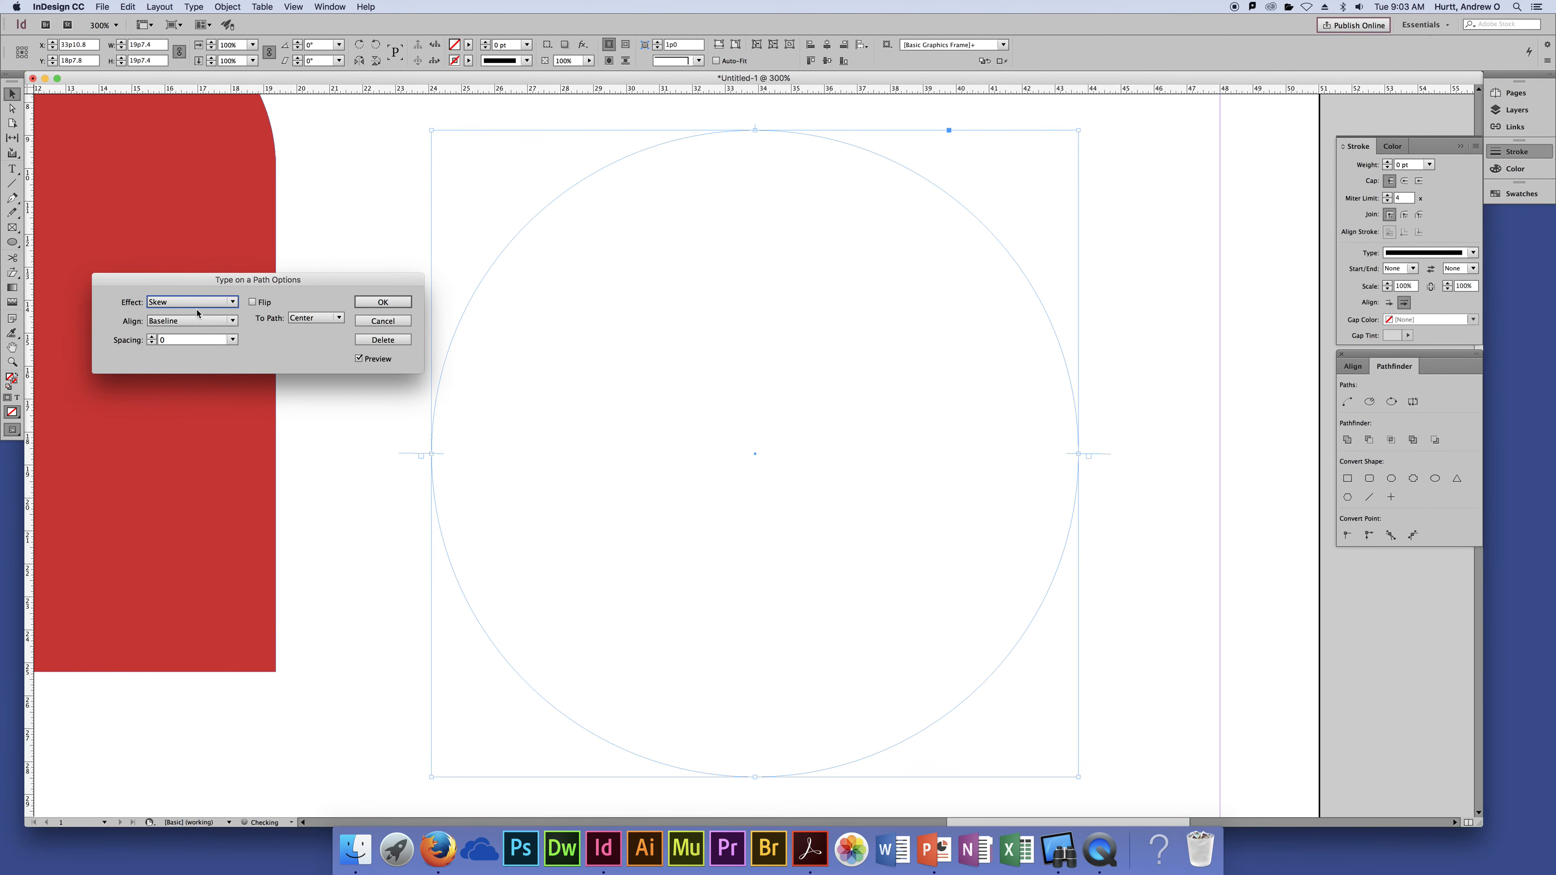
{"action": "left_click", "coordinate": [194, 303]}
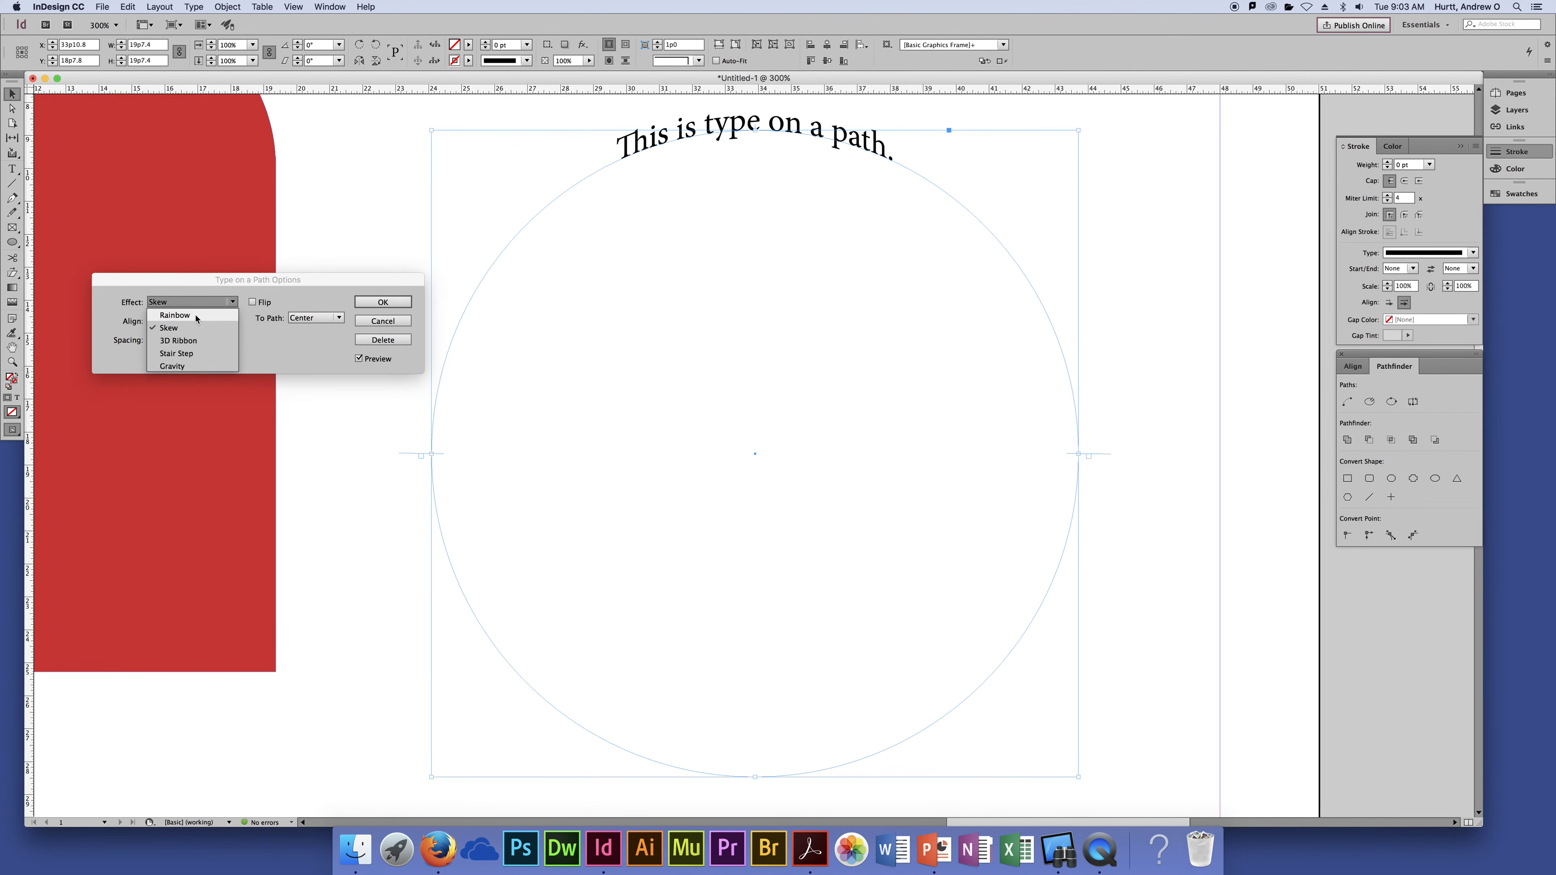
{"action": "left_click", "coordinate": [194, 317]}
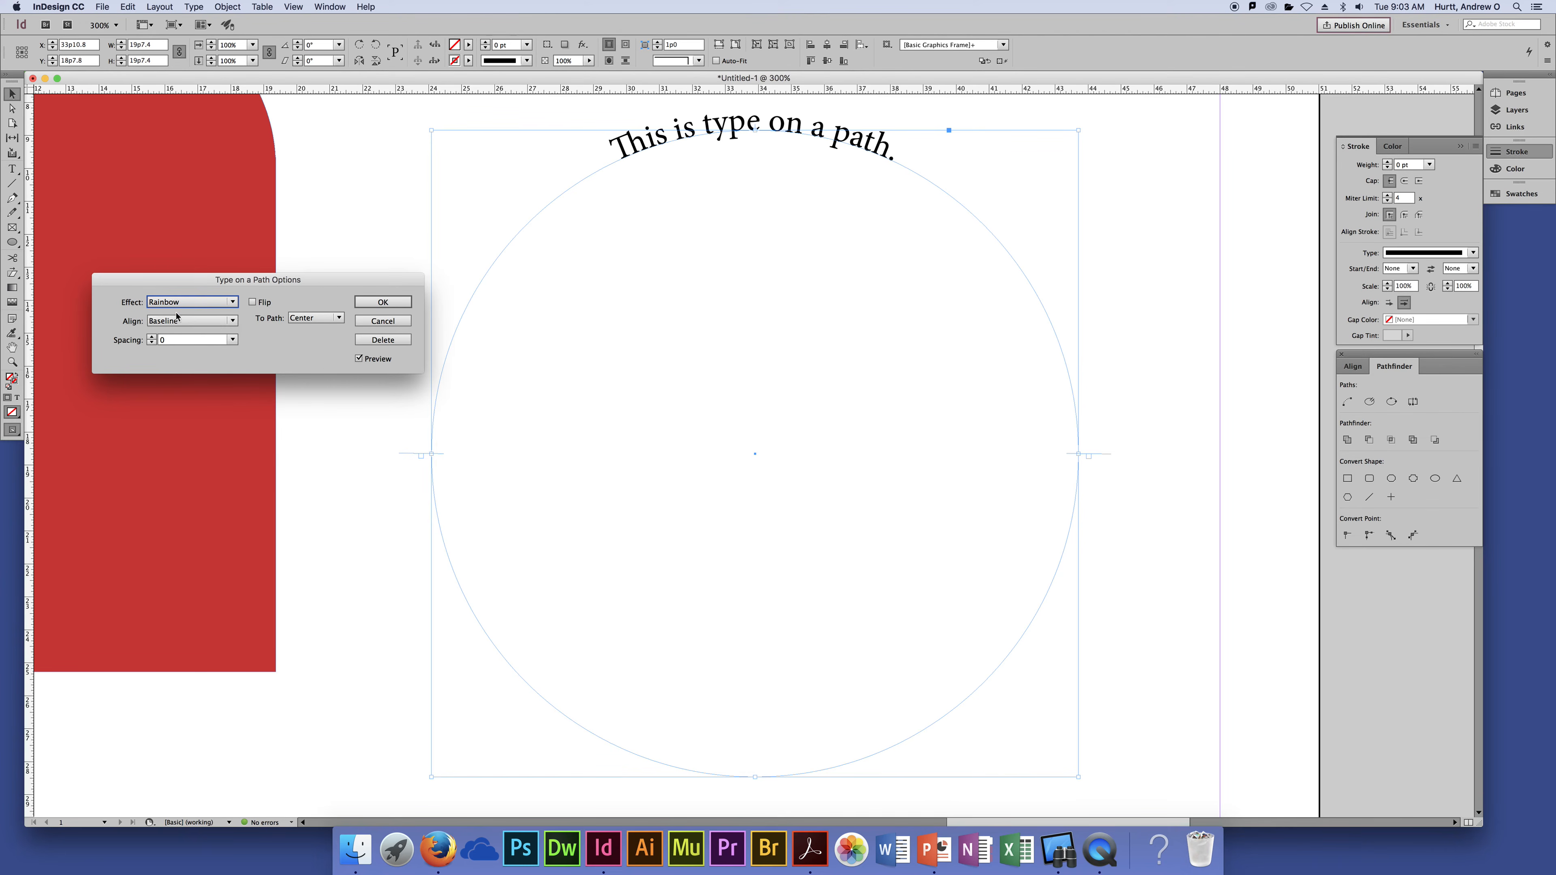
Preview the Descender, Ascender and Center alignments on the path text, and return the alignment to Baseline
{"action": "left_click", "coordinate": [207, 322]}
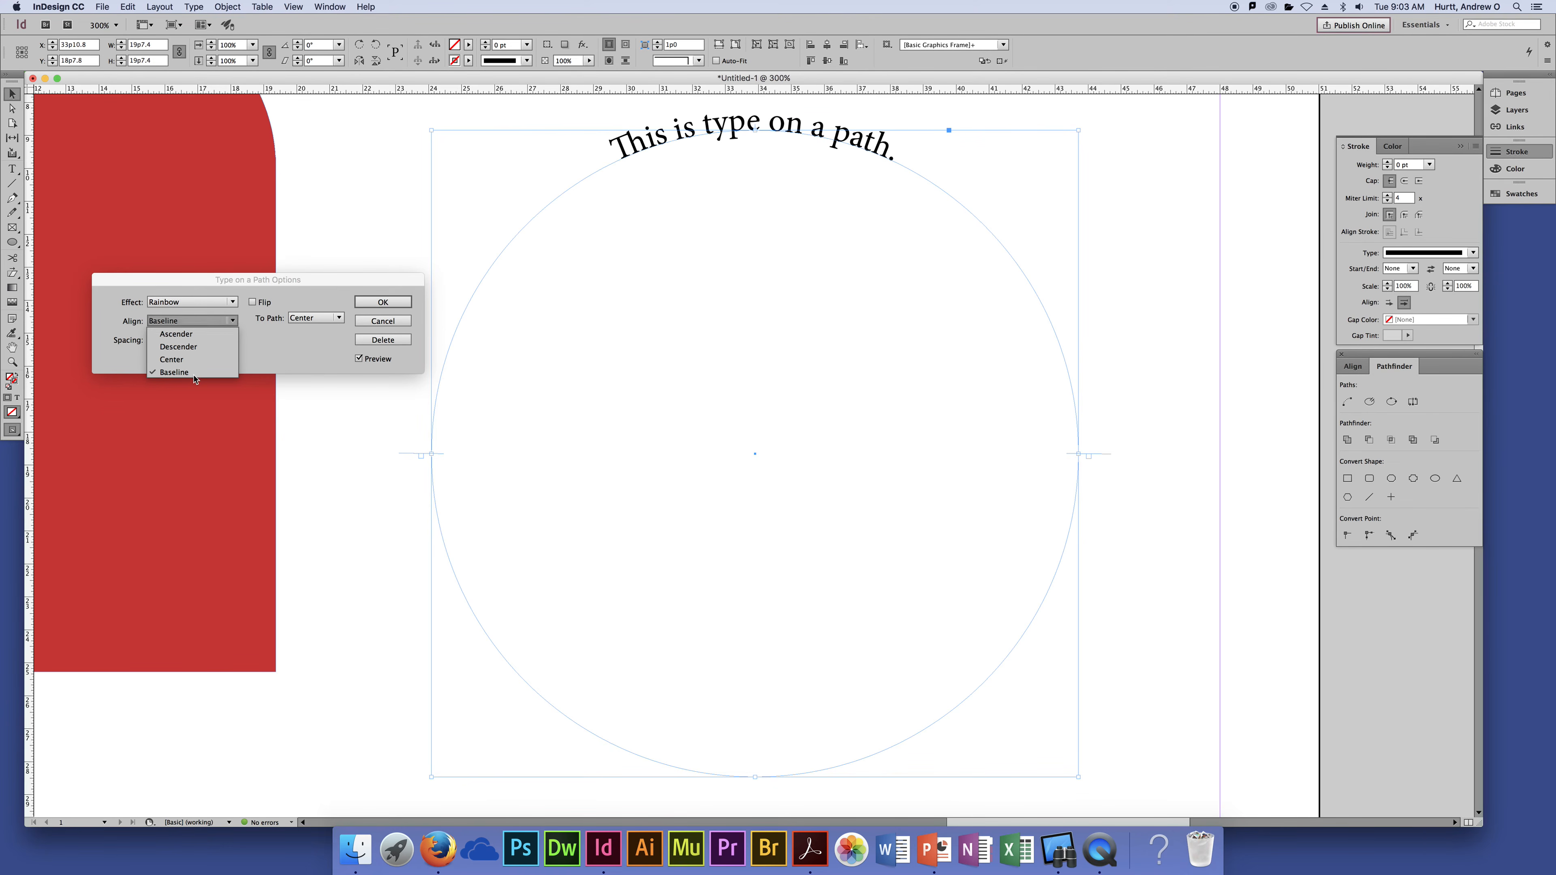
{"action": "left_click", "coordinate": [185, 348]}
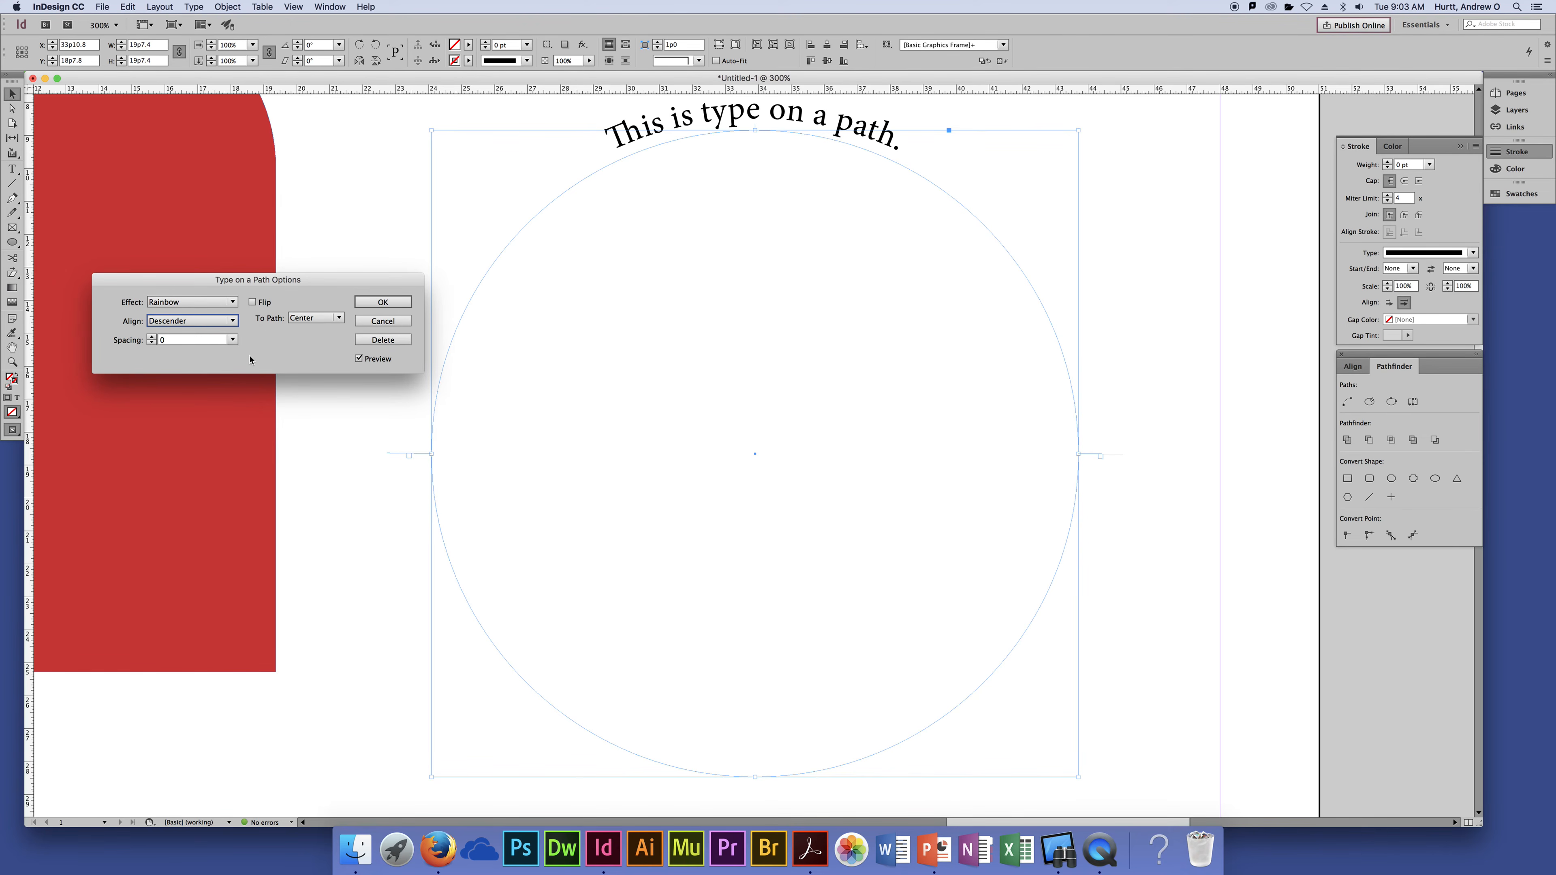
{"action": "left_click", "coordinate": [214, 329]}
{"action": "left_click", "coordinate": [211, 339]}
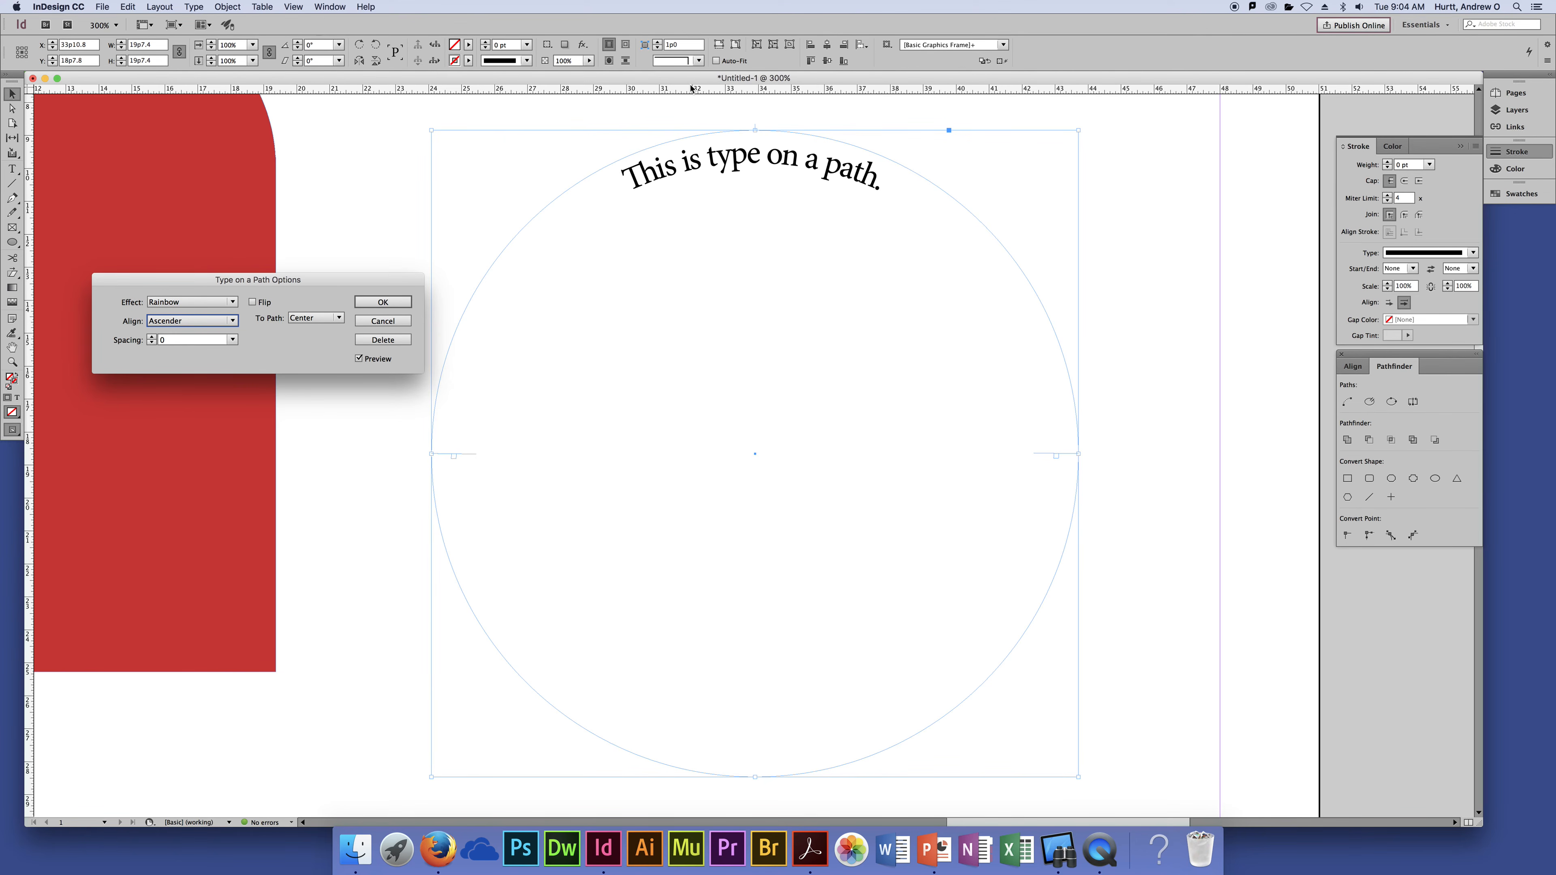
{"action": "left_click", "coordinate": [218, 322]}
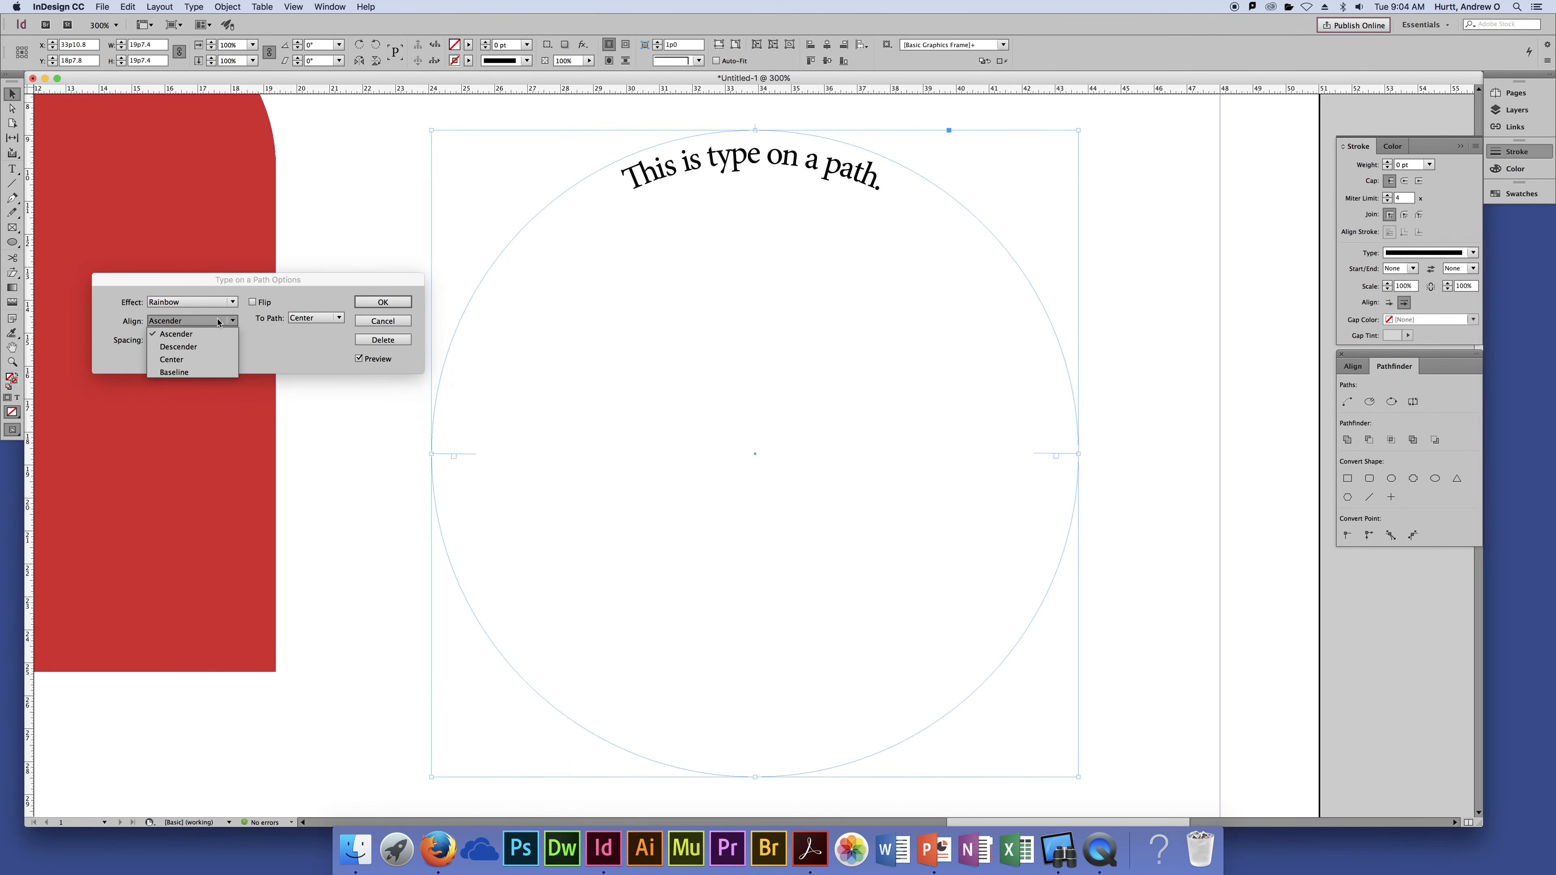
{"action": "left_click", "coordinate": [222, 362]}
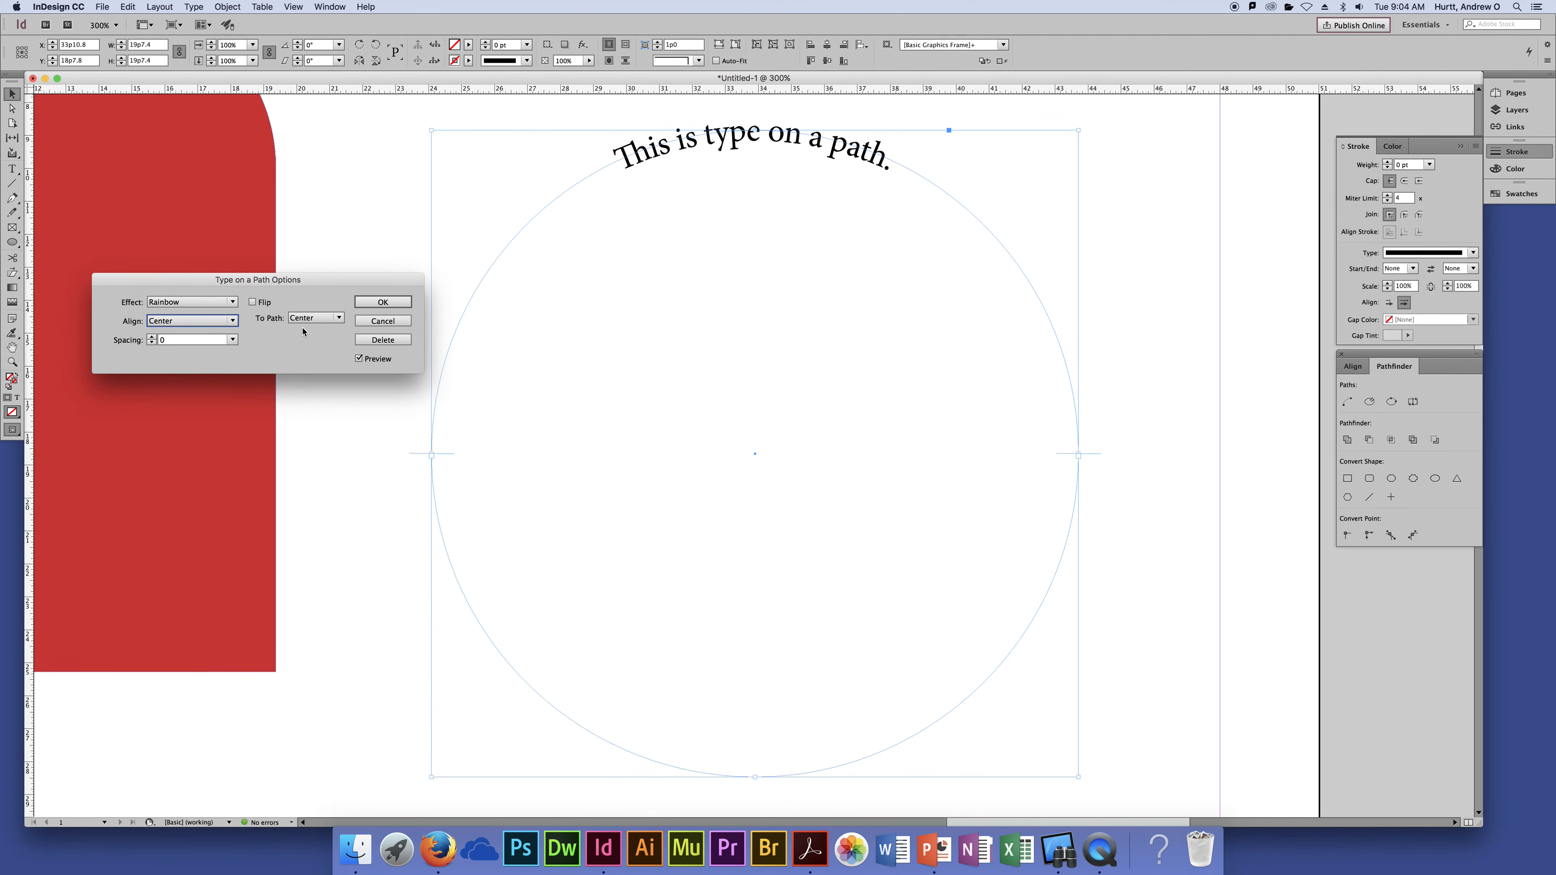
{"action": "left_click", "coordinate": [217, 321]}
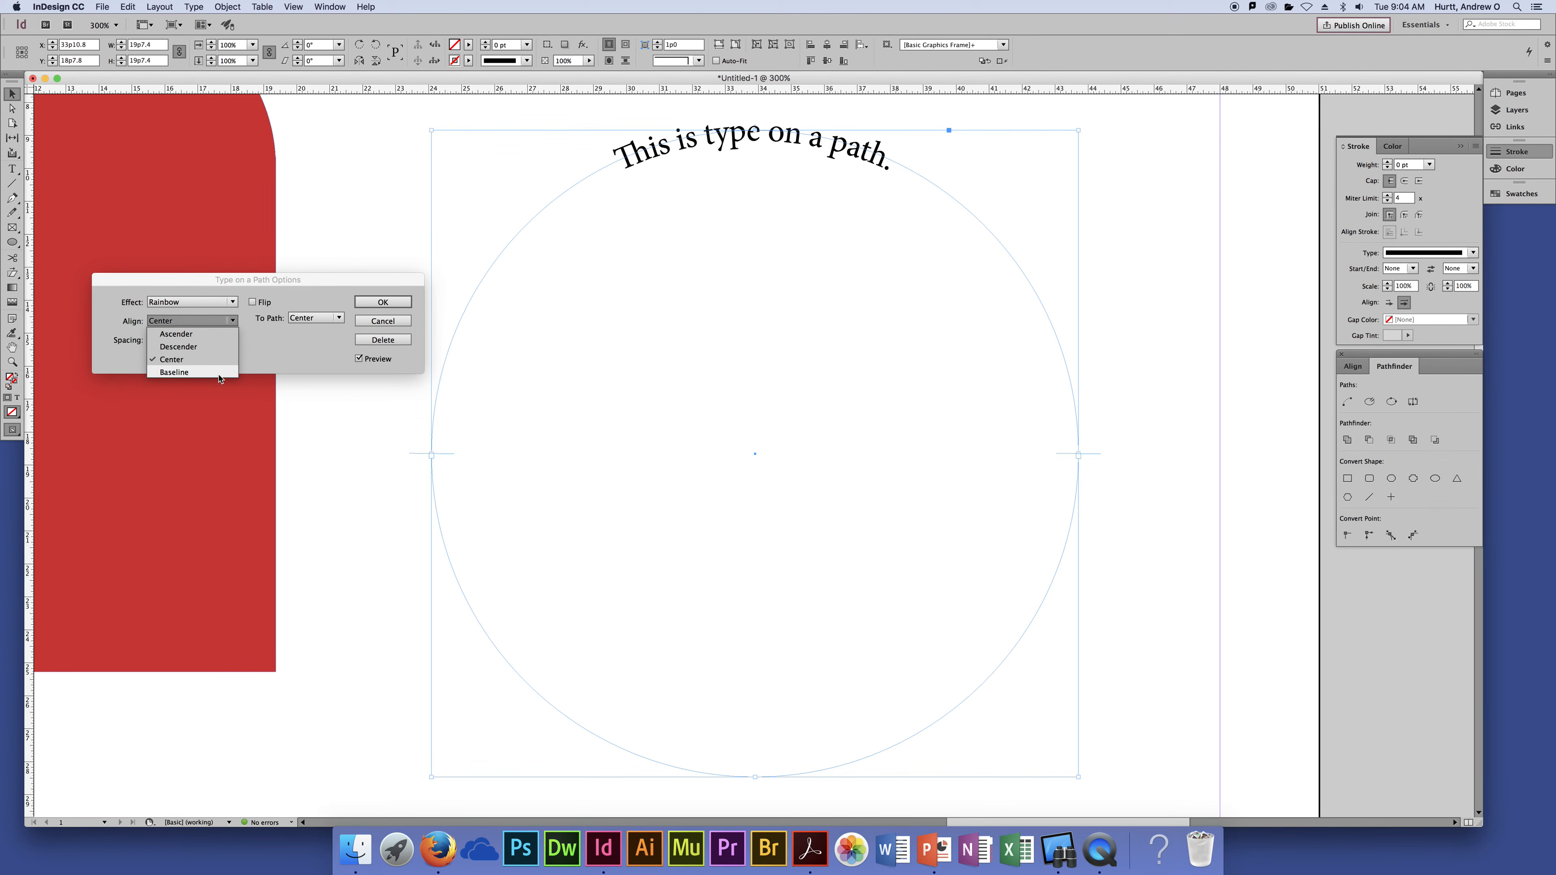
{"action": "left_click", "coordinate": [219, 372]}
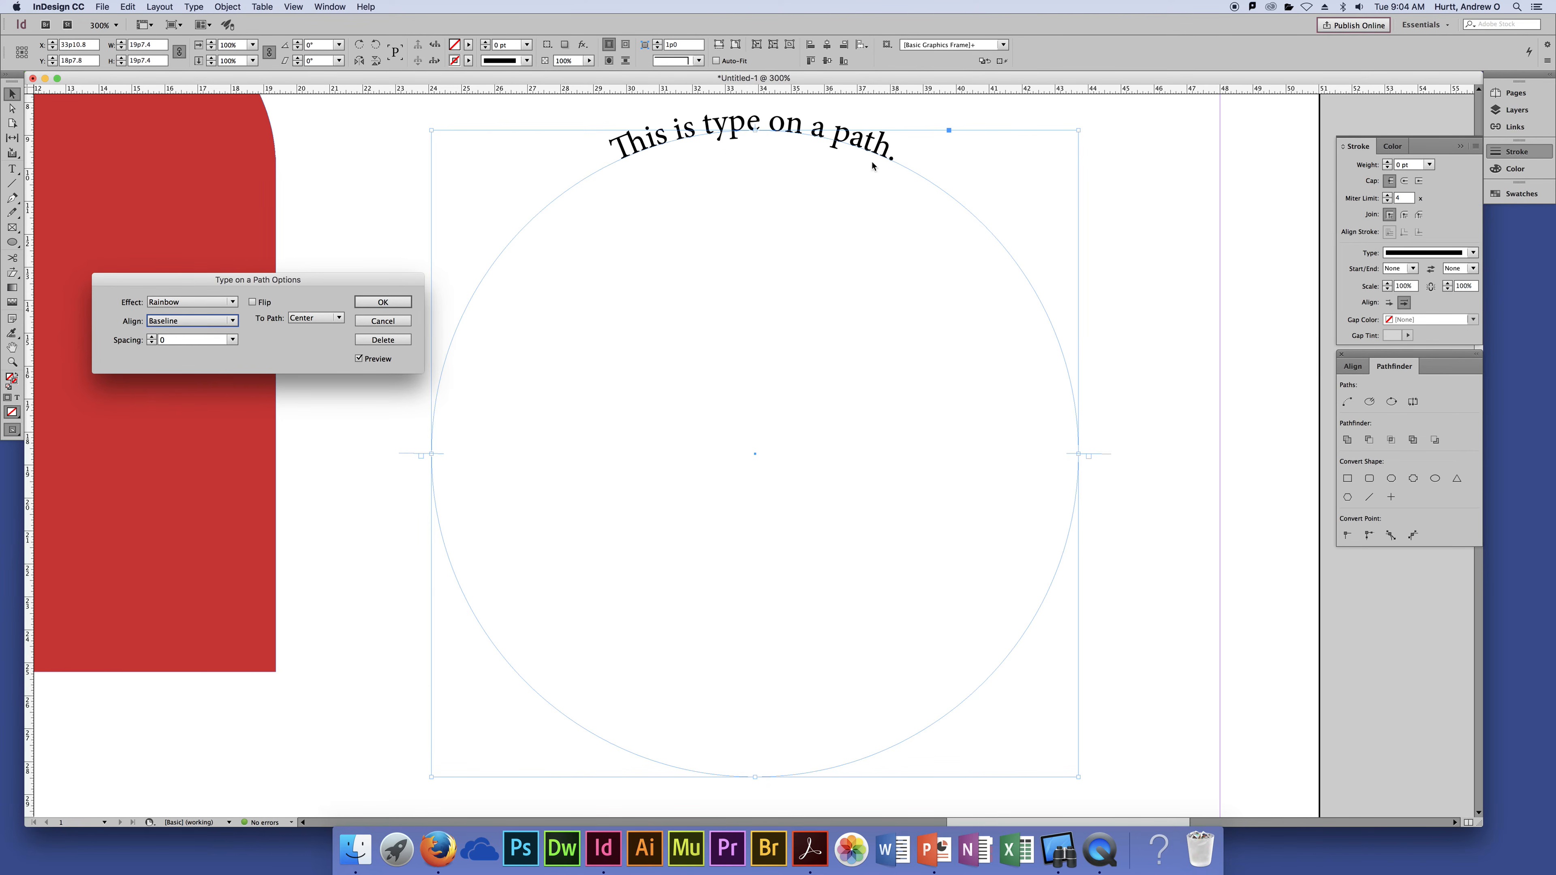
Compare the Descender and Baseline alignments again, apply Center alignment to the path text, and deselect it
{"action": "left_click", "coordinate": [180, 328]}
{"action": "left_click", "coordinate": [178, 346]}
{"action": "left_click", "coordinate": [181, 321]}
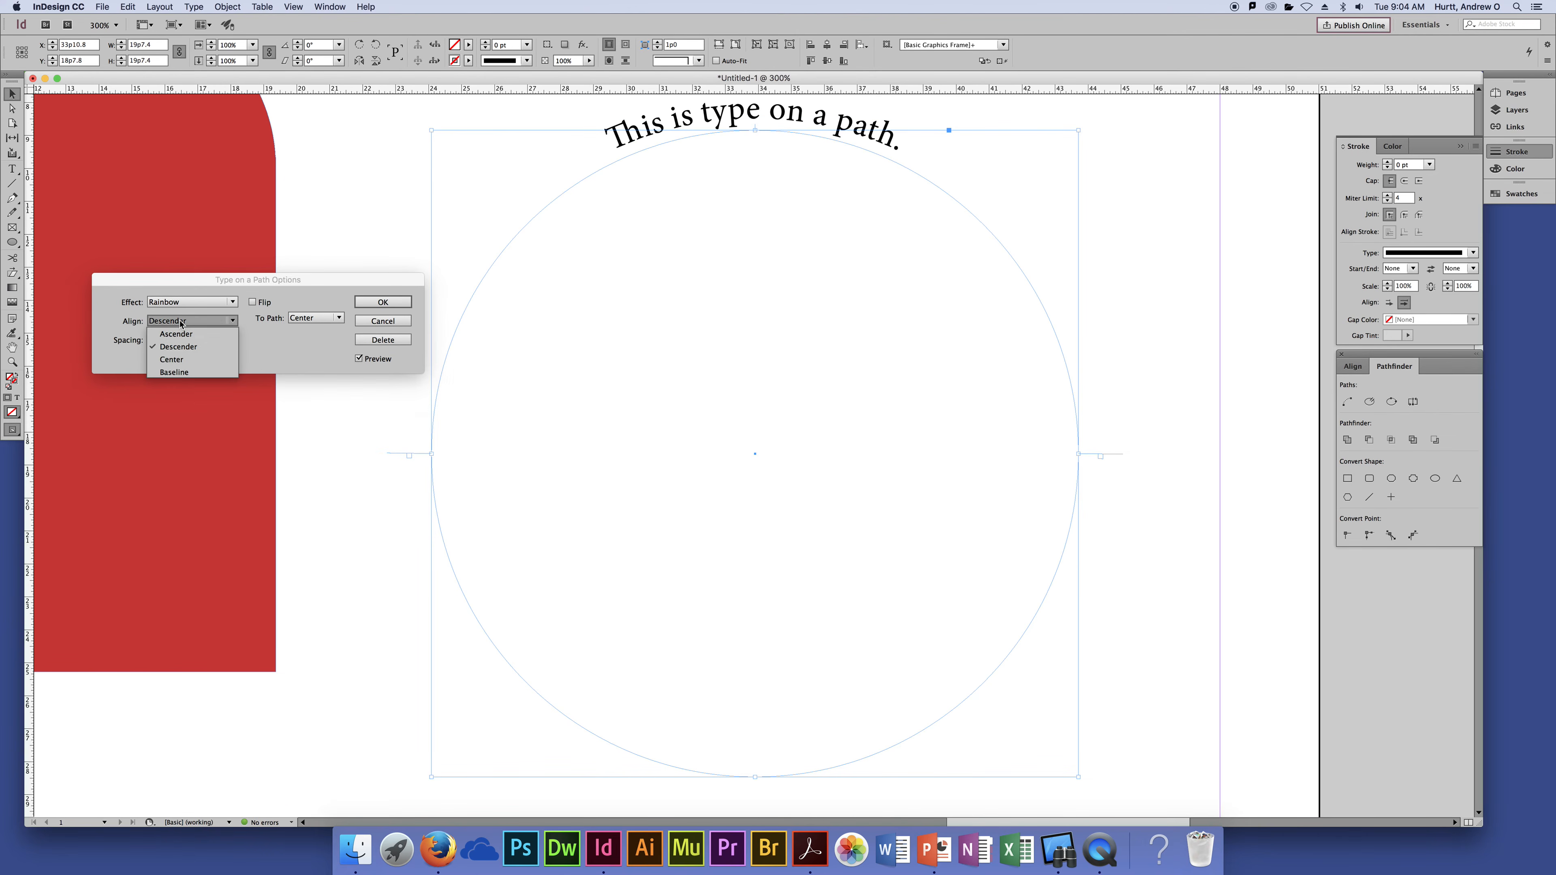
{"action": "left_click", "coordinate": [175, 372]}
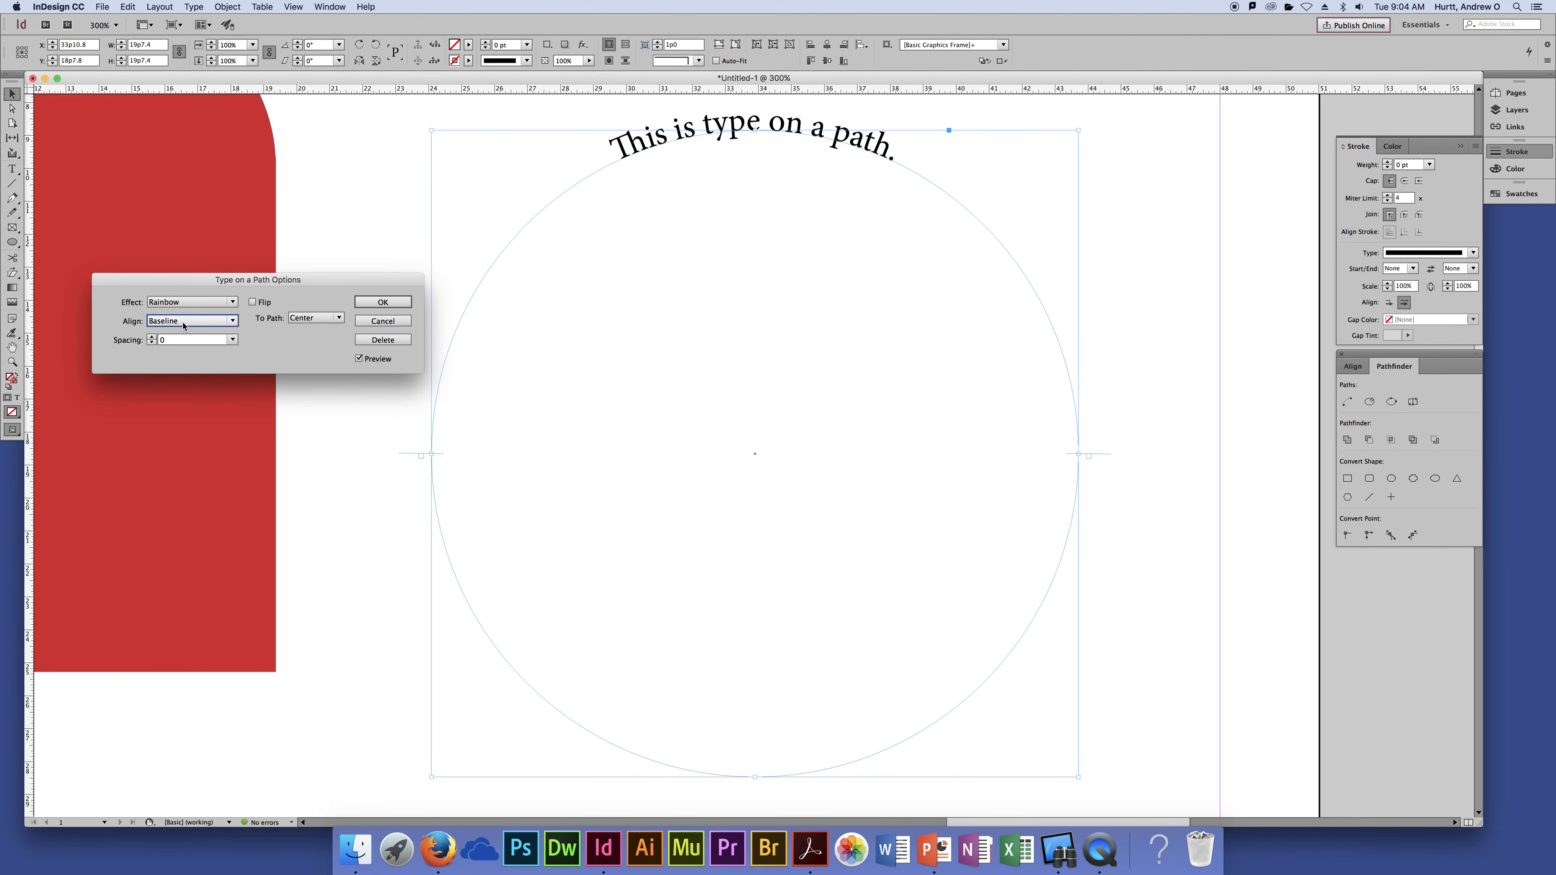
{"action": "left_click", "coordinate": [184, 320]}
{"action": "left_click", "coordinate": [174, 359]}
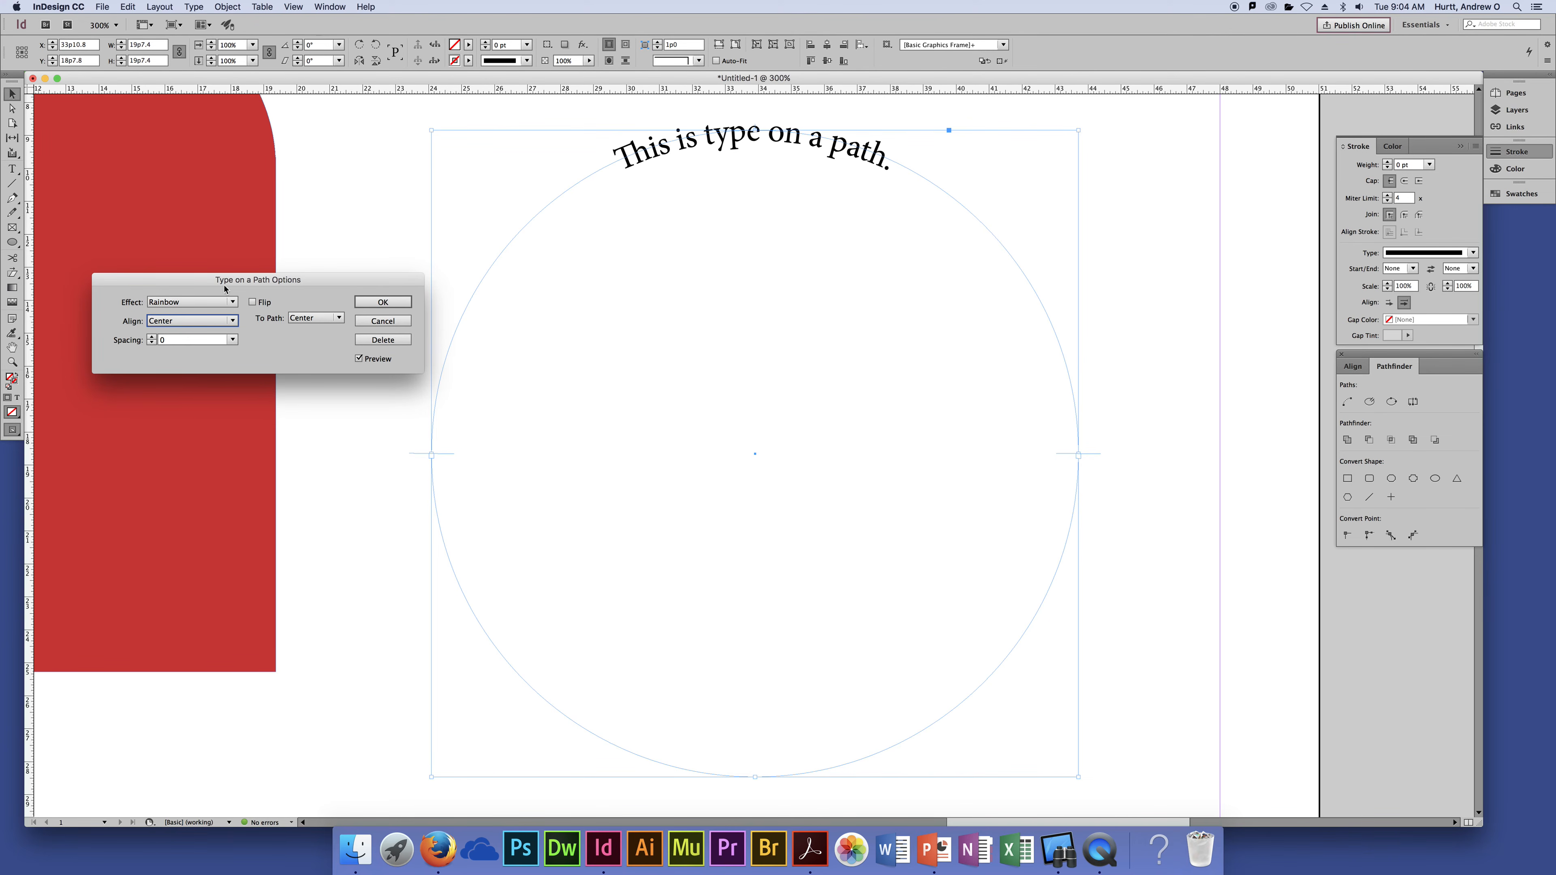
{"action": "key", "text": "Return"}
{"action": "left_click", "coordinate": [1147, 201]}
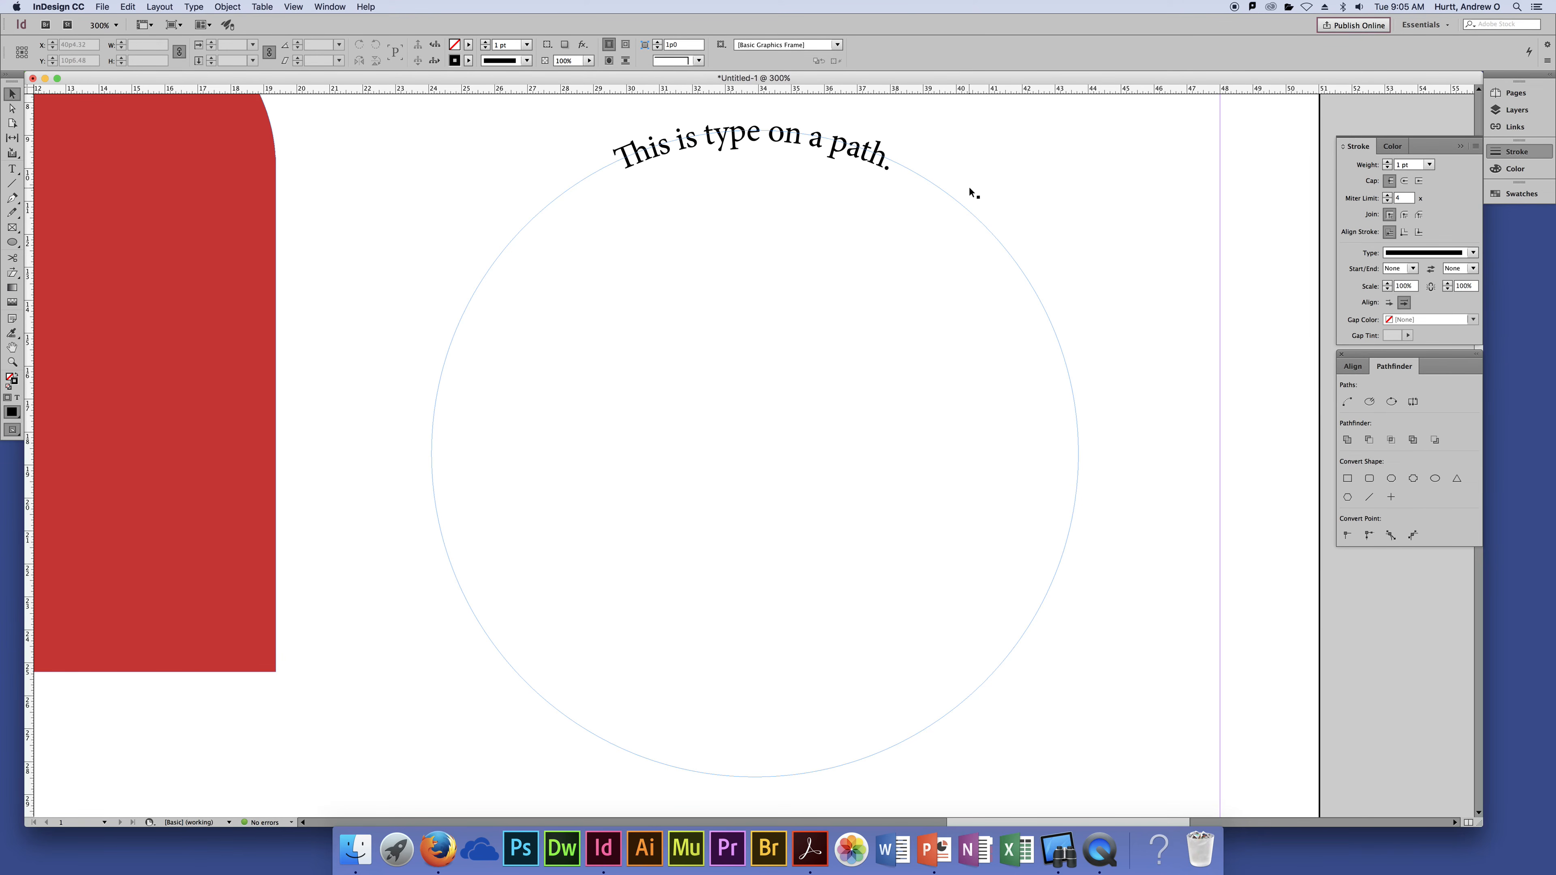
Reselect the circle with its path text and undo the Center alignment
{"action": "left_click", "coordinate": [827, 154]}
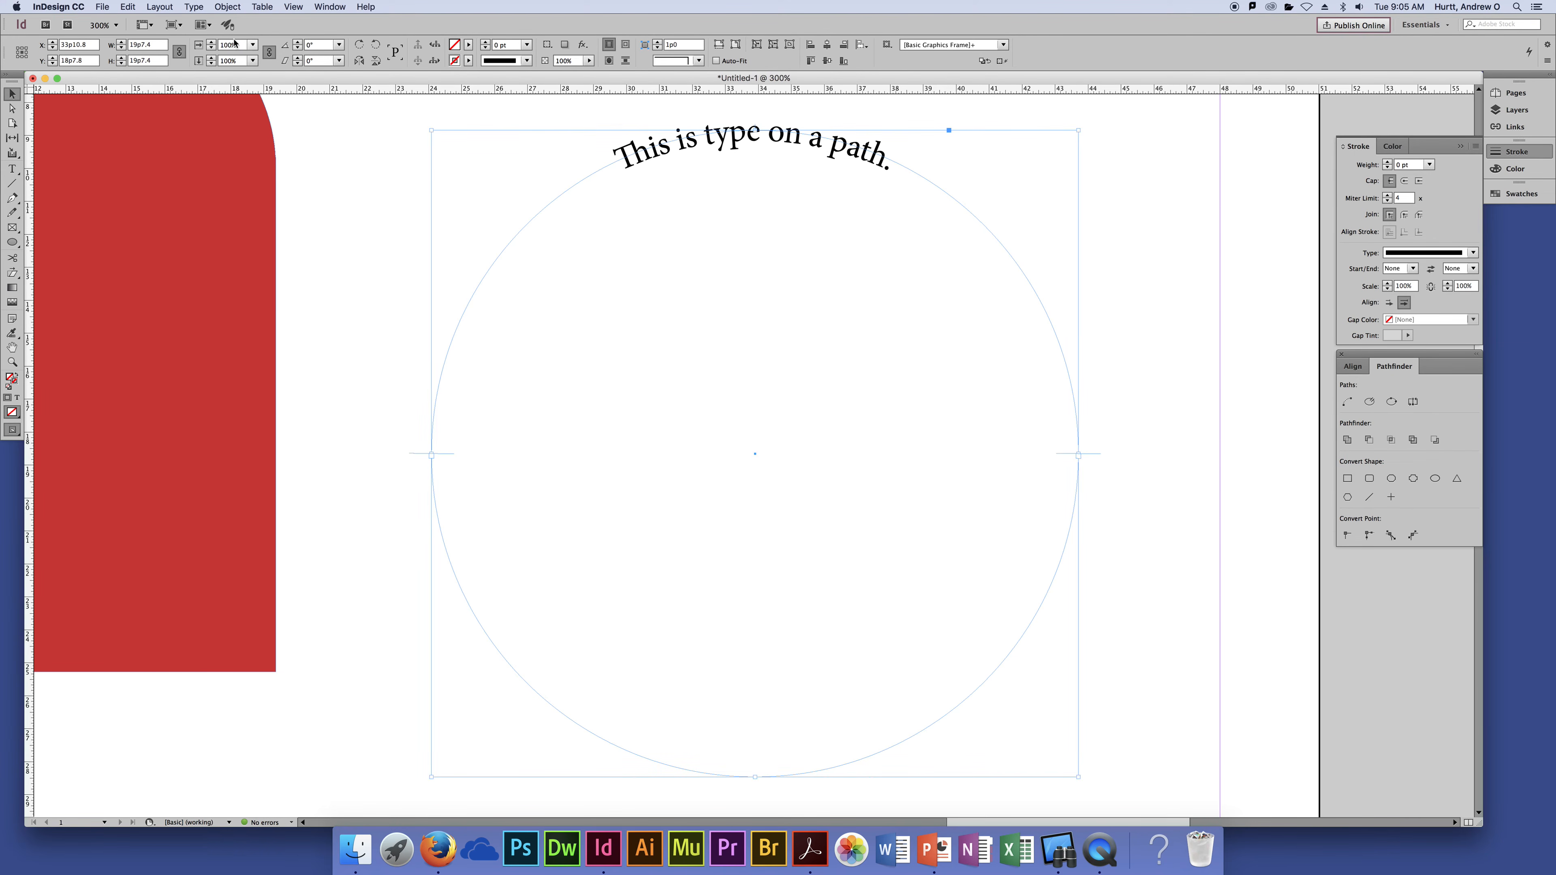
{"action": "key", "text": "super+z"}
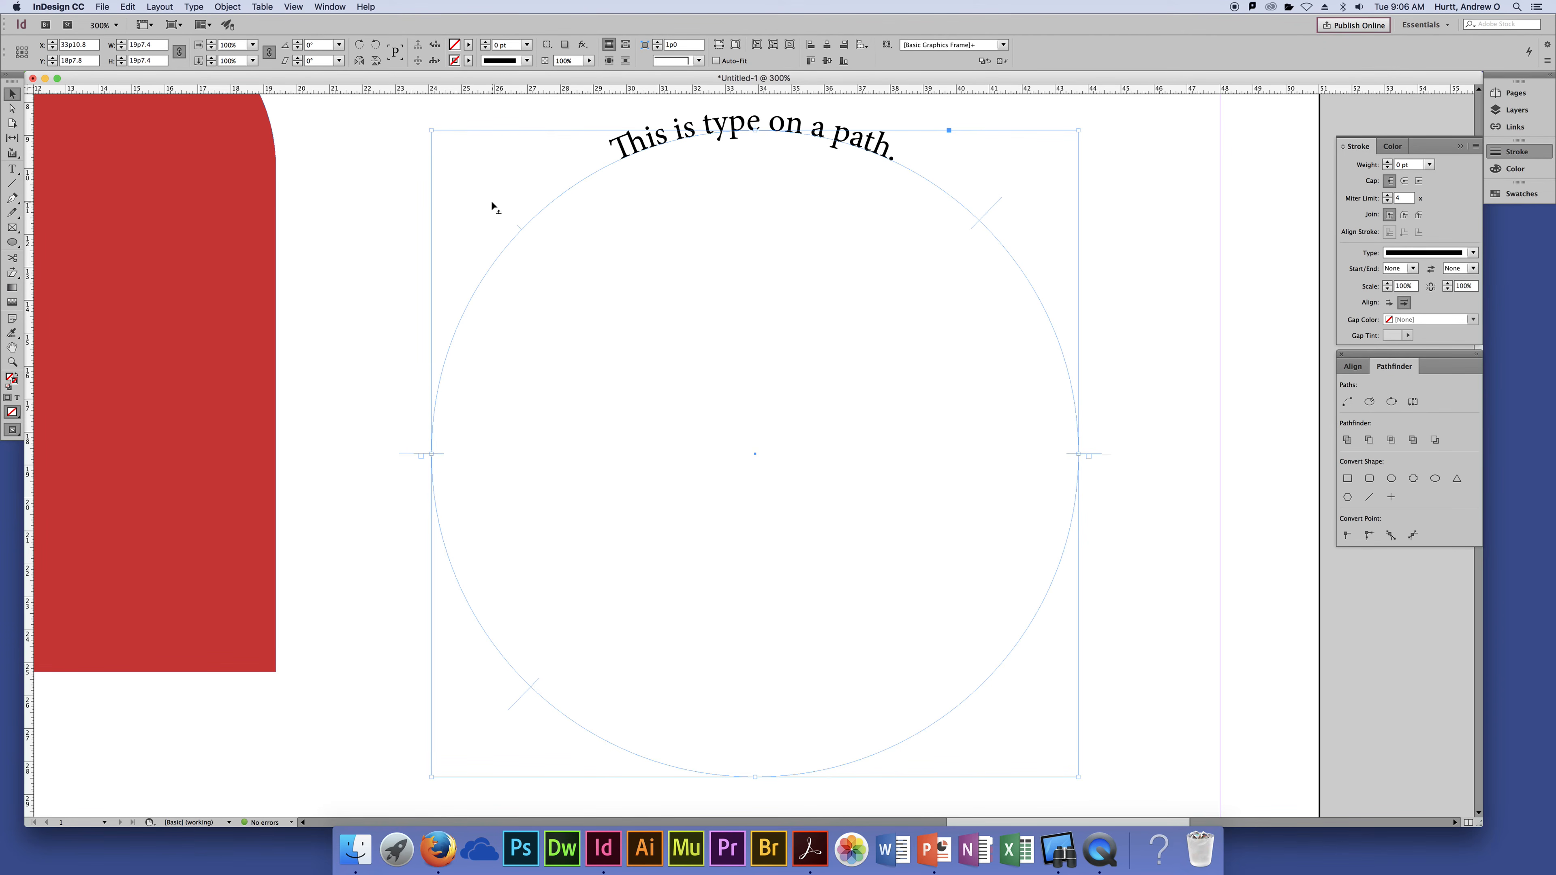
Slide the path text around the circle by its center bracket, undo its flip to the inside, and place it along the outer upper-right edge
{"action": "left_click_drag", "start_coordinate": [471, 222], "coordinate": [470, 223]}
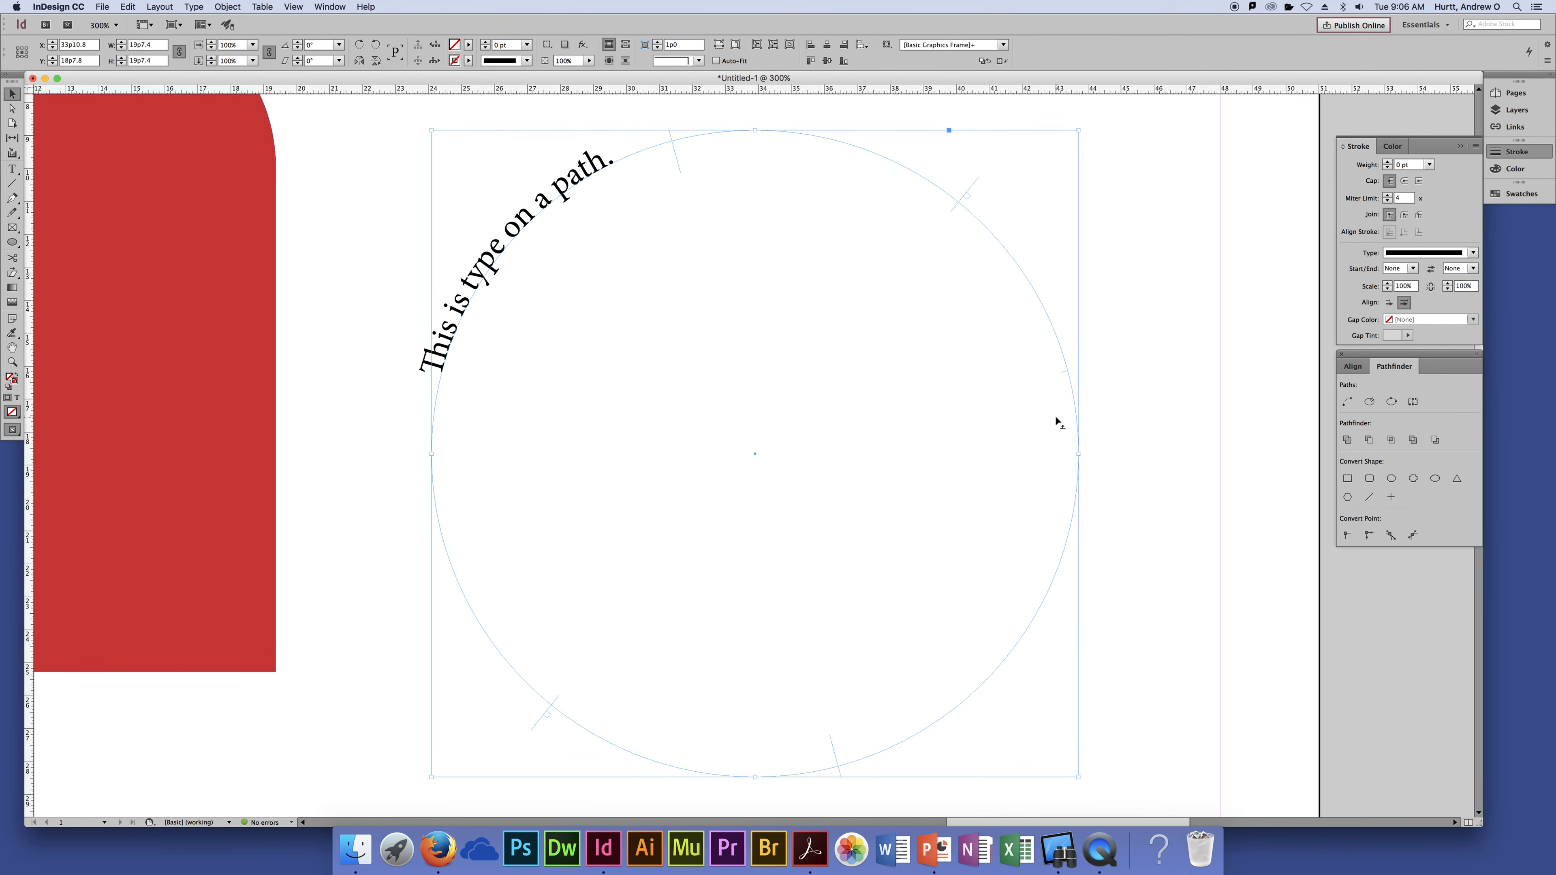
{"action": "left_click", "coordinate": [1064, 453]}
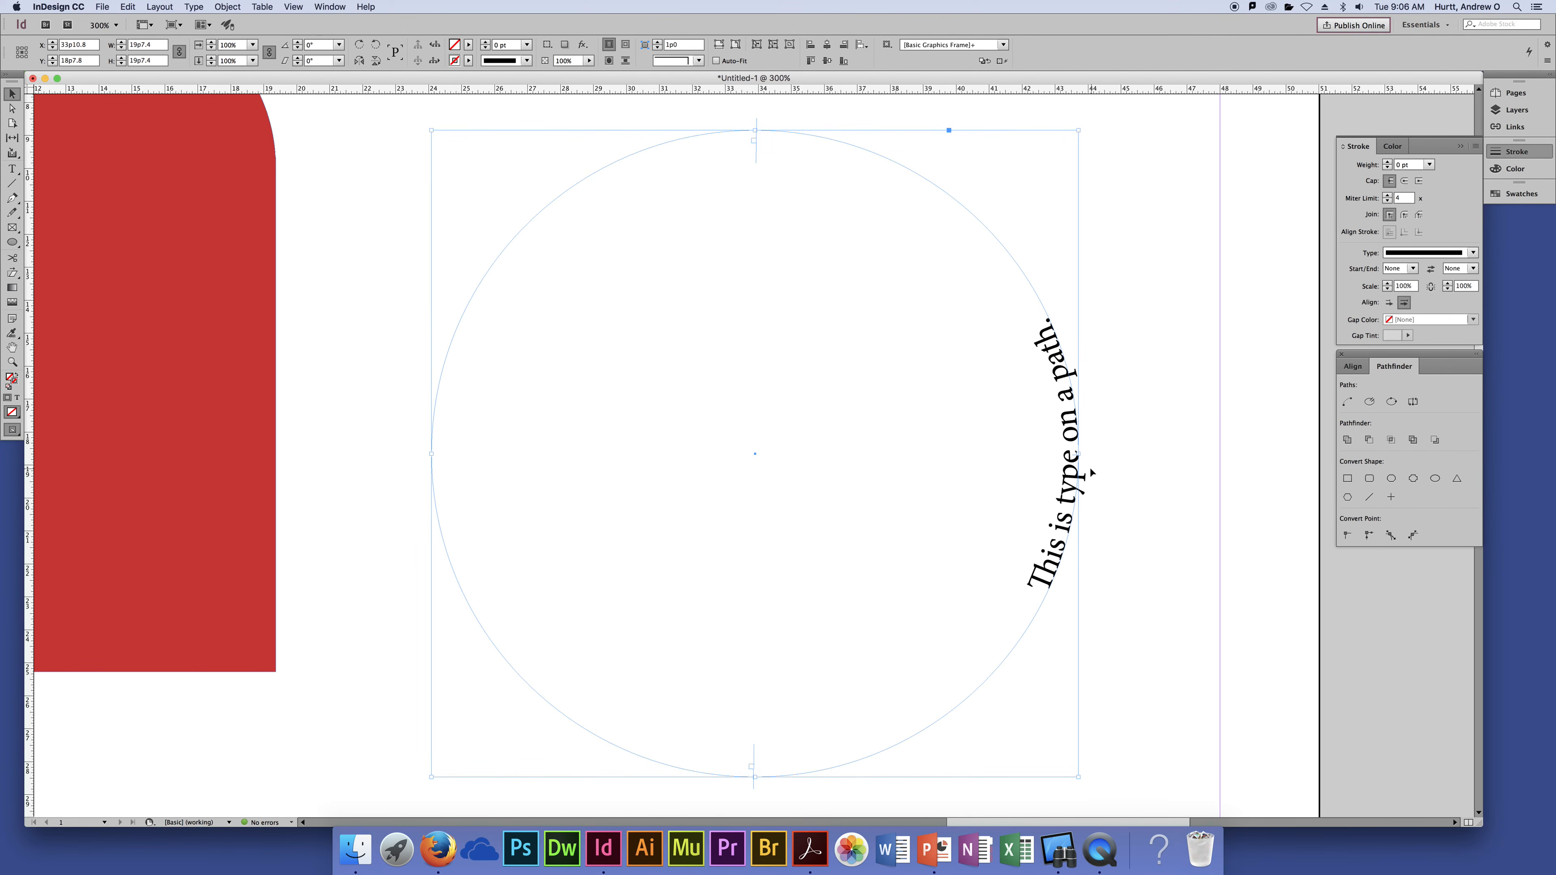
{"action": "key", "text": "super+z"}
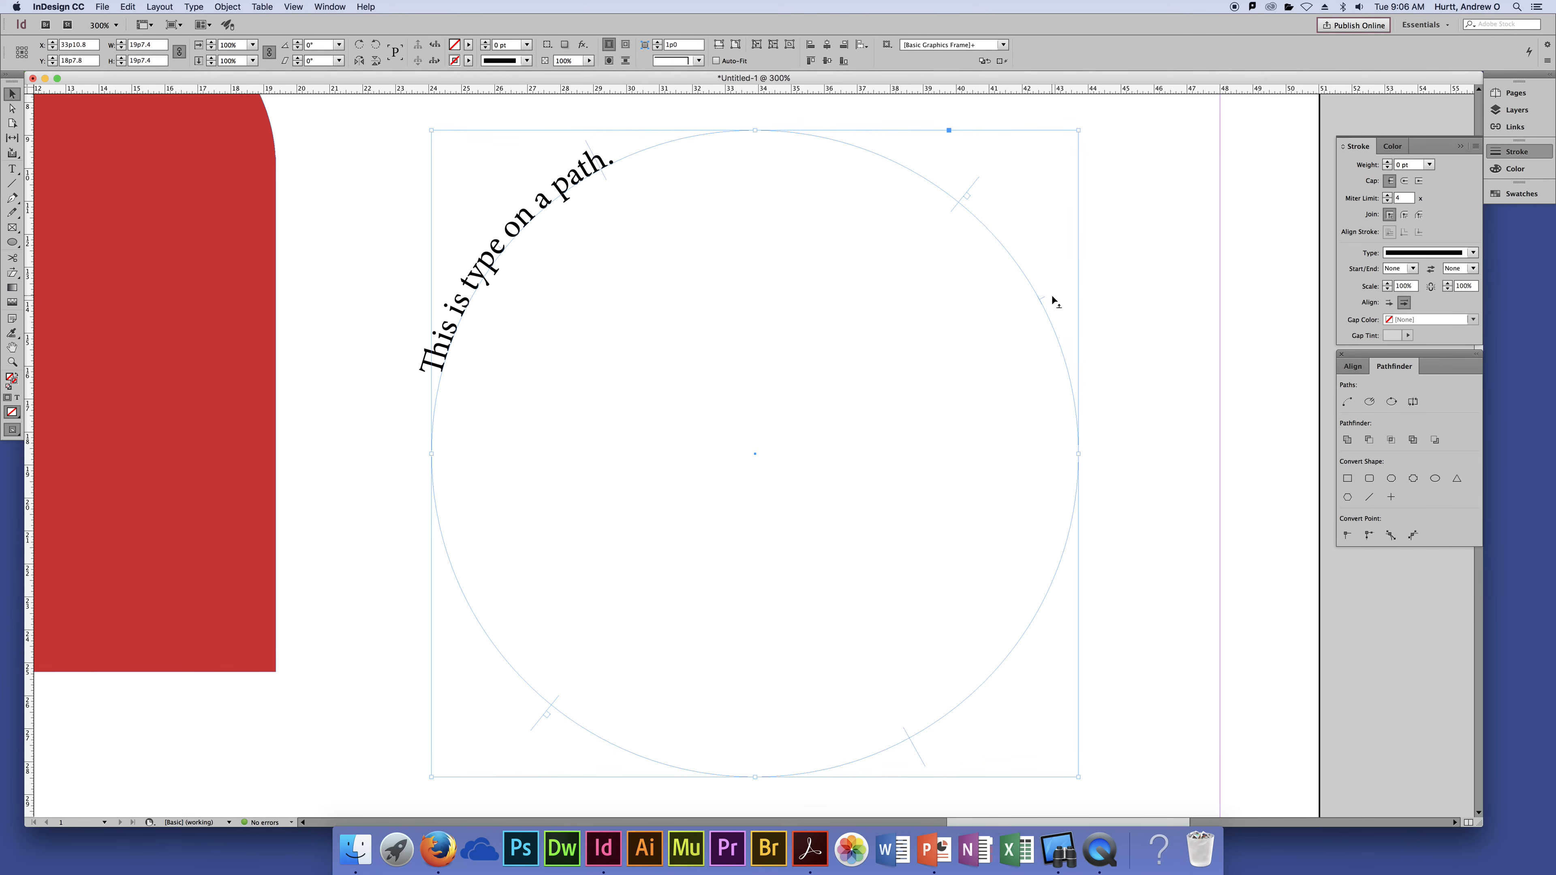
{"action": "left_click_drag", "start_coordinate": [1054, 304], "coordinate": [1052, 307]}
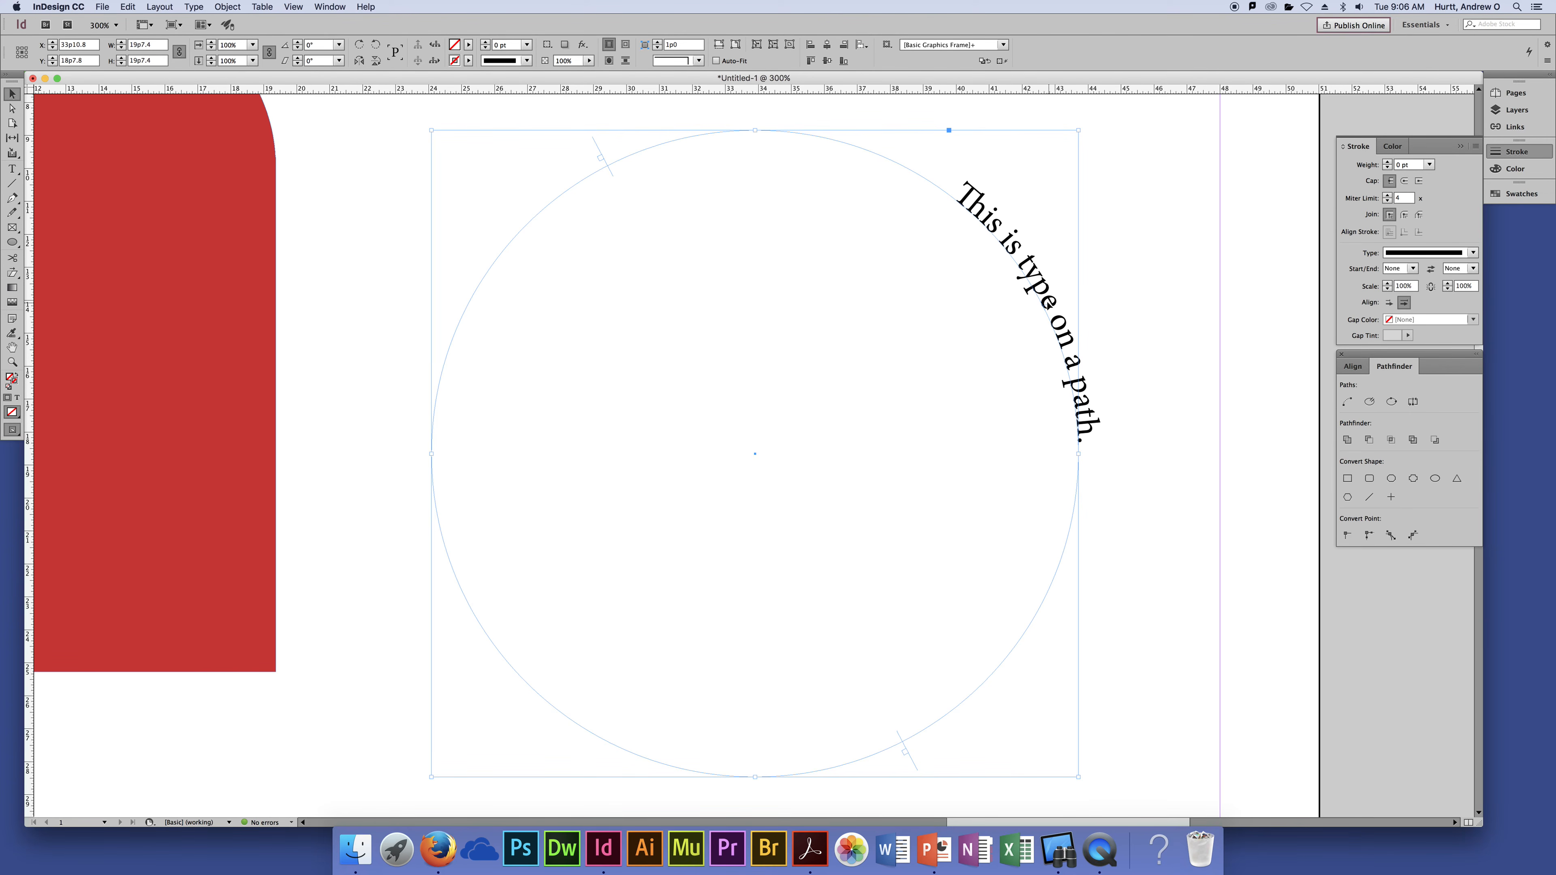
Slide the path text by its center bracket down the circle's inner left side to the inside bottom, undoing an accidental move of the circle
{"action": "mouse_move", "coordinate": [1049, 305]}
{"action": "left_mouse_down"}
{"action": "mouse_move", "coordinate": [950, 265]}
{"action": "mouse_move", "coordinate": [1048, 283]}
{"action": "left_mouse_up"}
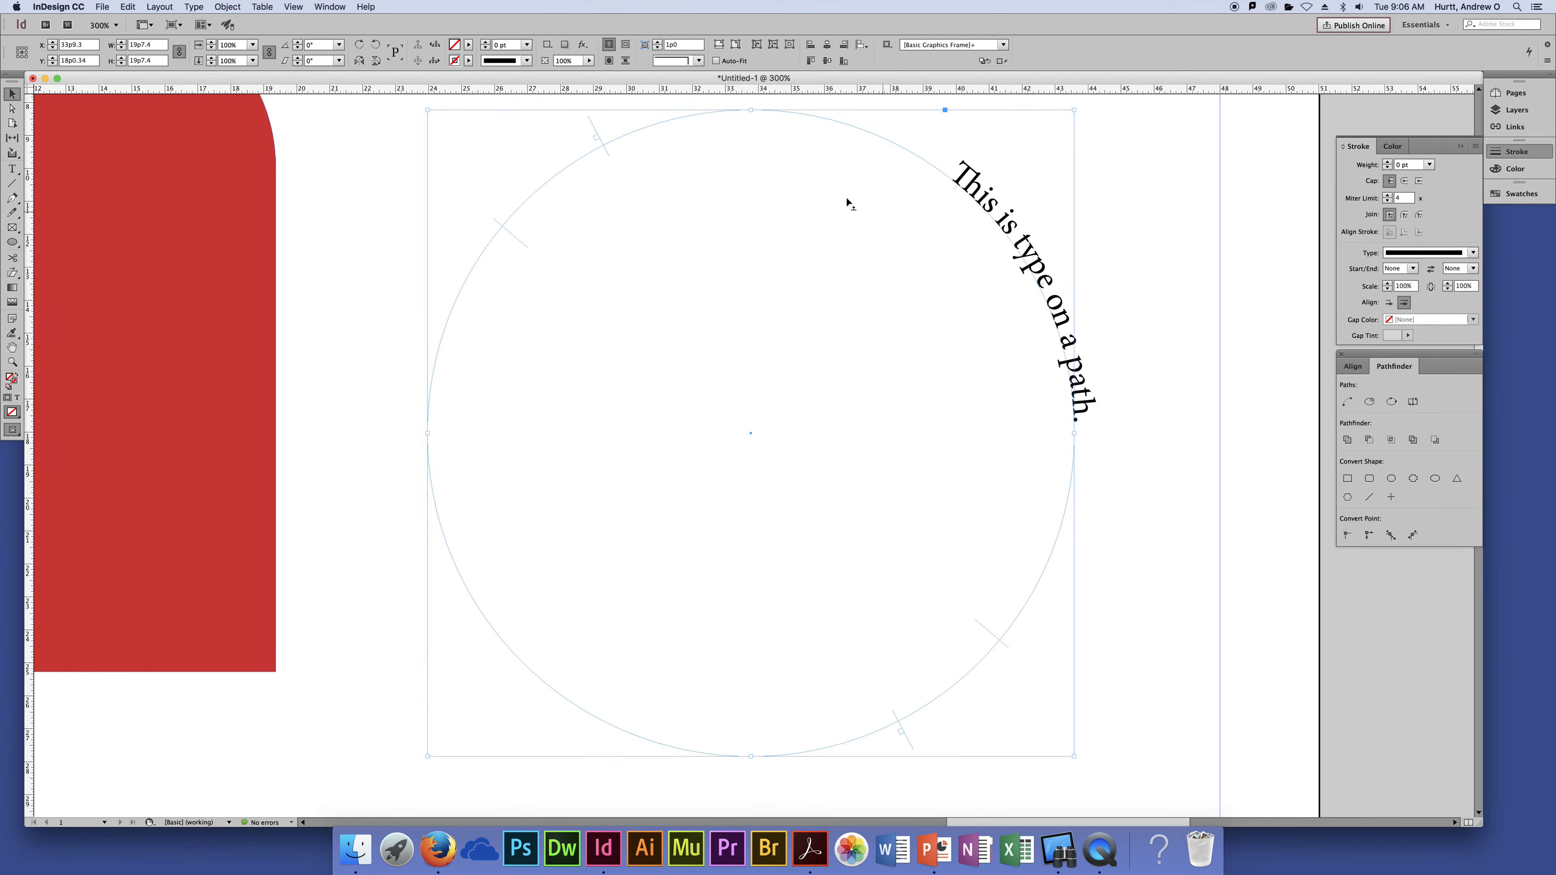
{"action": "mouse_move", "coordinate": [504, 275]}
{"action": "left_mouse_down"}
{"action": "mouse_move", "coordinate": [433, 337]}
{"action": "mouse_move", "coordinate": [464, 384]}
{"action": "mouse_move", "coordinate": [458, 436]}
{"action": "mouse_move", "coordinate": [412, 424]}
{"action": "mouse_move", "coordinate": [482, 246]}
{"action": "mouse_move", "coordinate": [497, 255]}
{"action": "mouse_move", "coordinate": [476, 250]}
{"action": "mouse_move", "coordinate": [497, 246]}
{"action": "mouse_move", "coordinate": [473, 222]}
{"action": "mouse_move", "coordinate": [506, 257]}
{"action": "mouse_move", "coordinate": [372, 410]}
{"action": "mouse_move", "coordinate": [465, 483]}
{"action": "mouse_move", "coordinate": [461, 435]}
{"action": "left_mouse_up"}
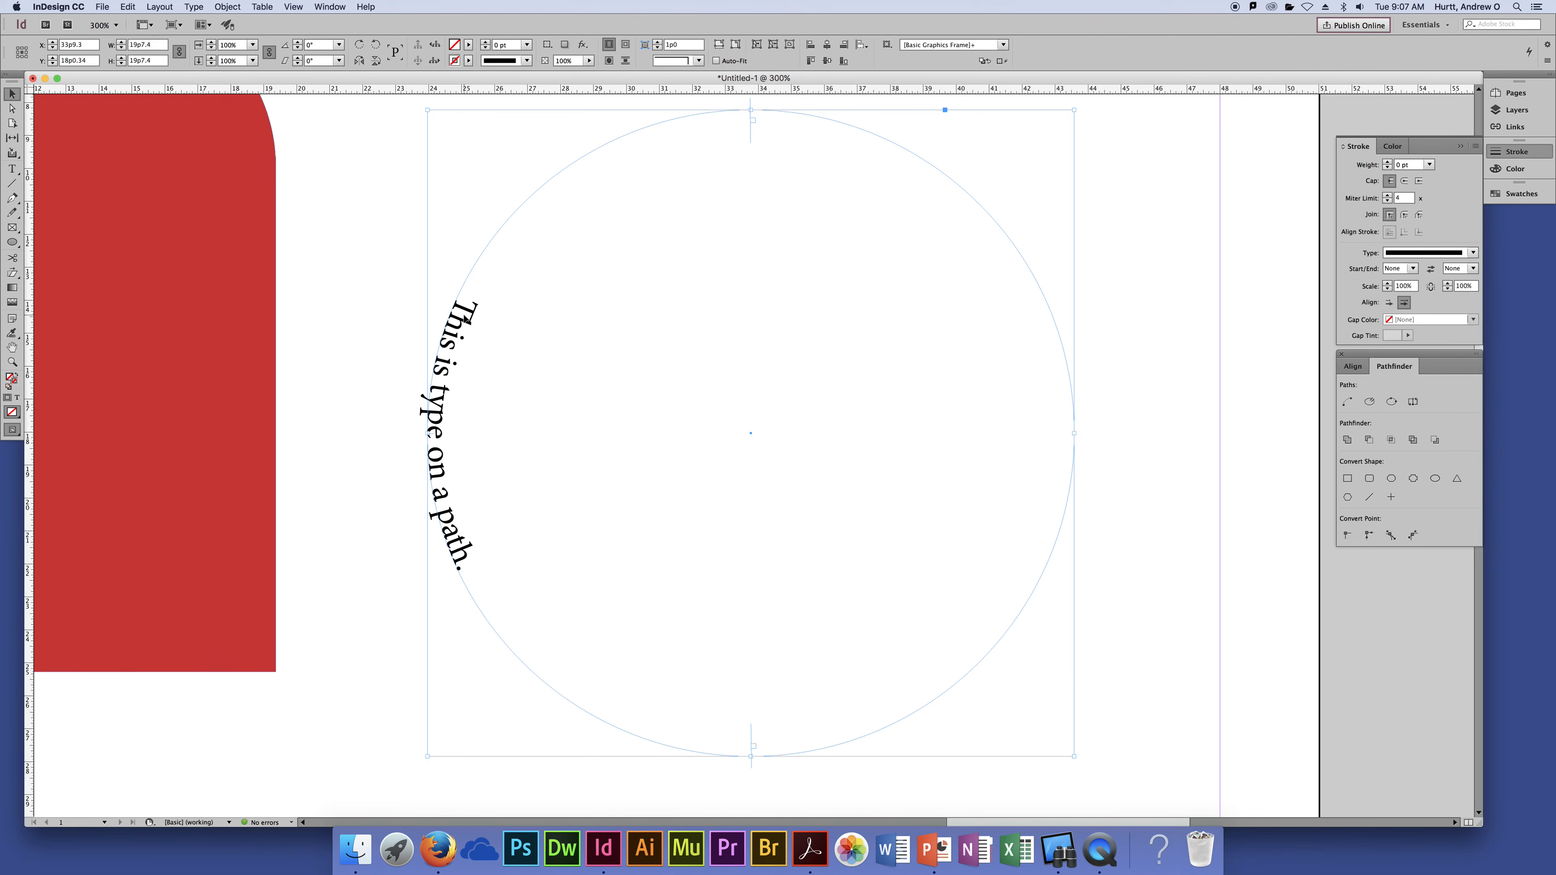
{"action": "left_click_drag", "start_coordinate": [450, 532], "coordinate": [471, 526]}
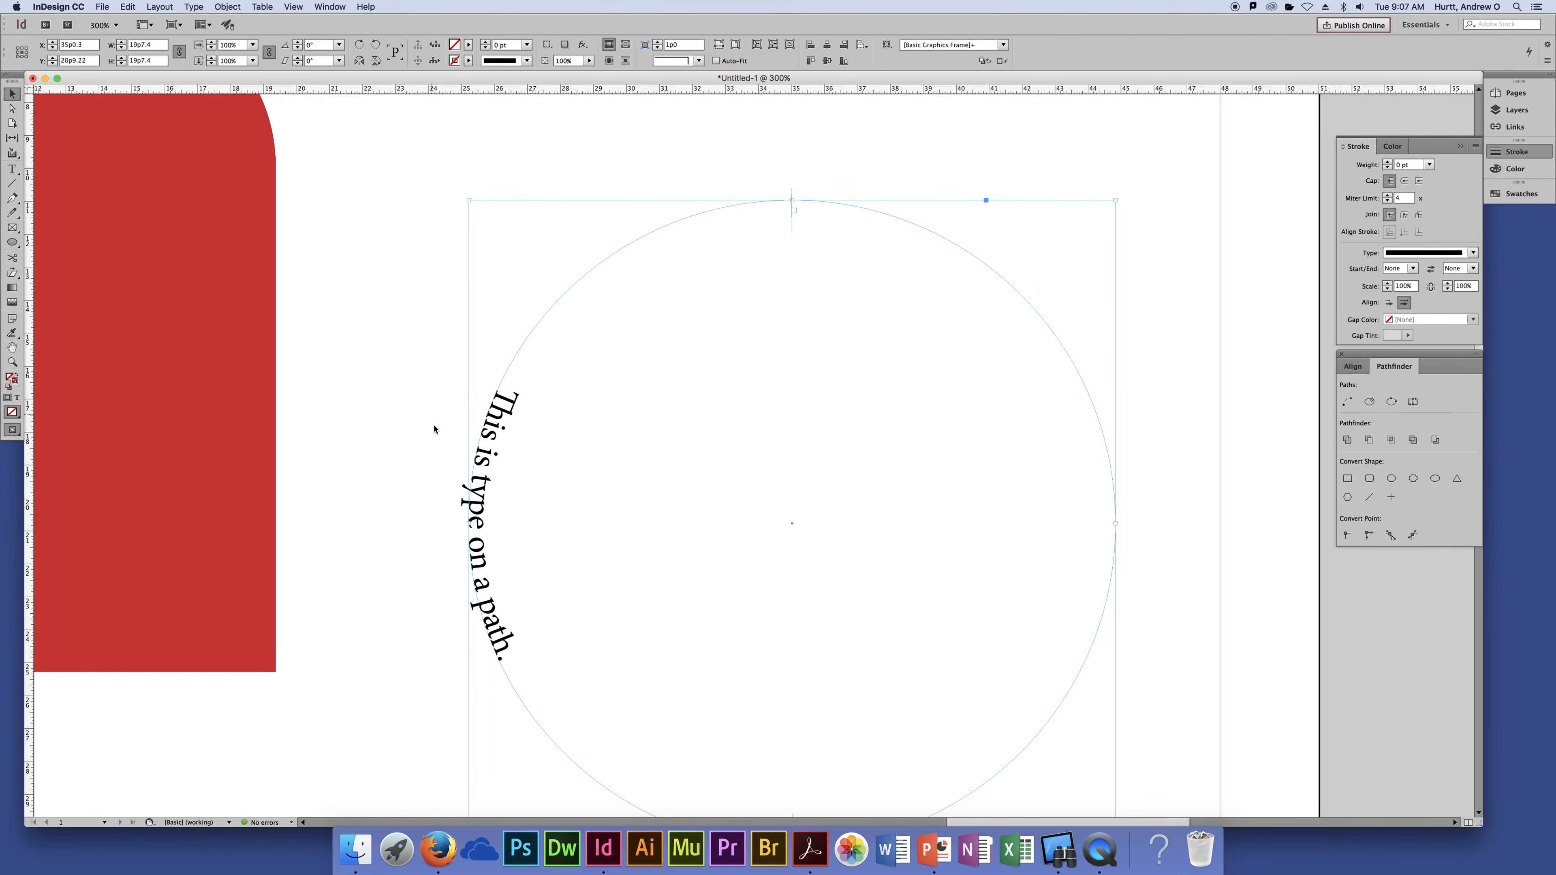
{"action": "key", "text": "super+z"}
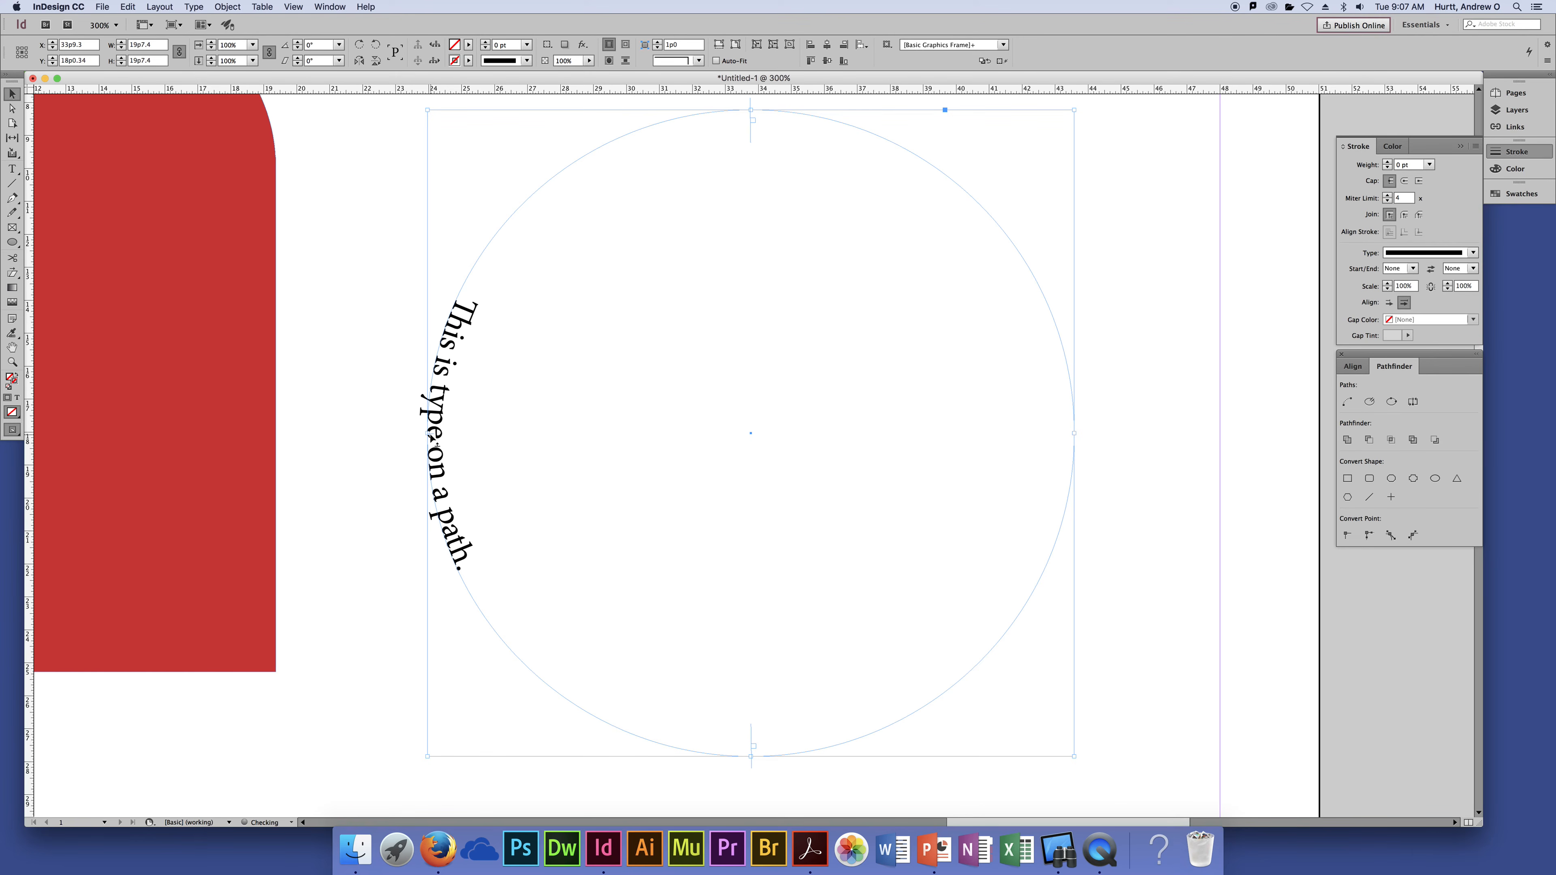
{"action": "left_click_drag", "start_coordinate": [774, 738], "coordinate": [754, 733]}
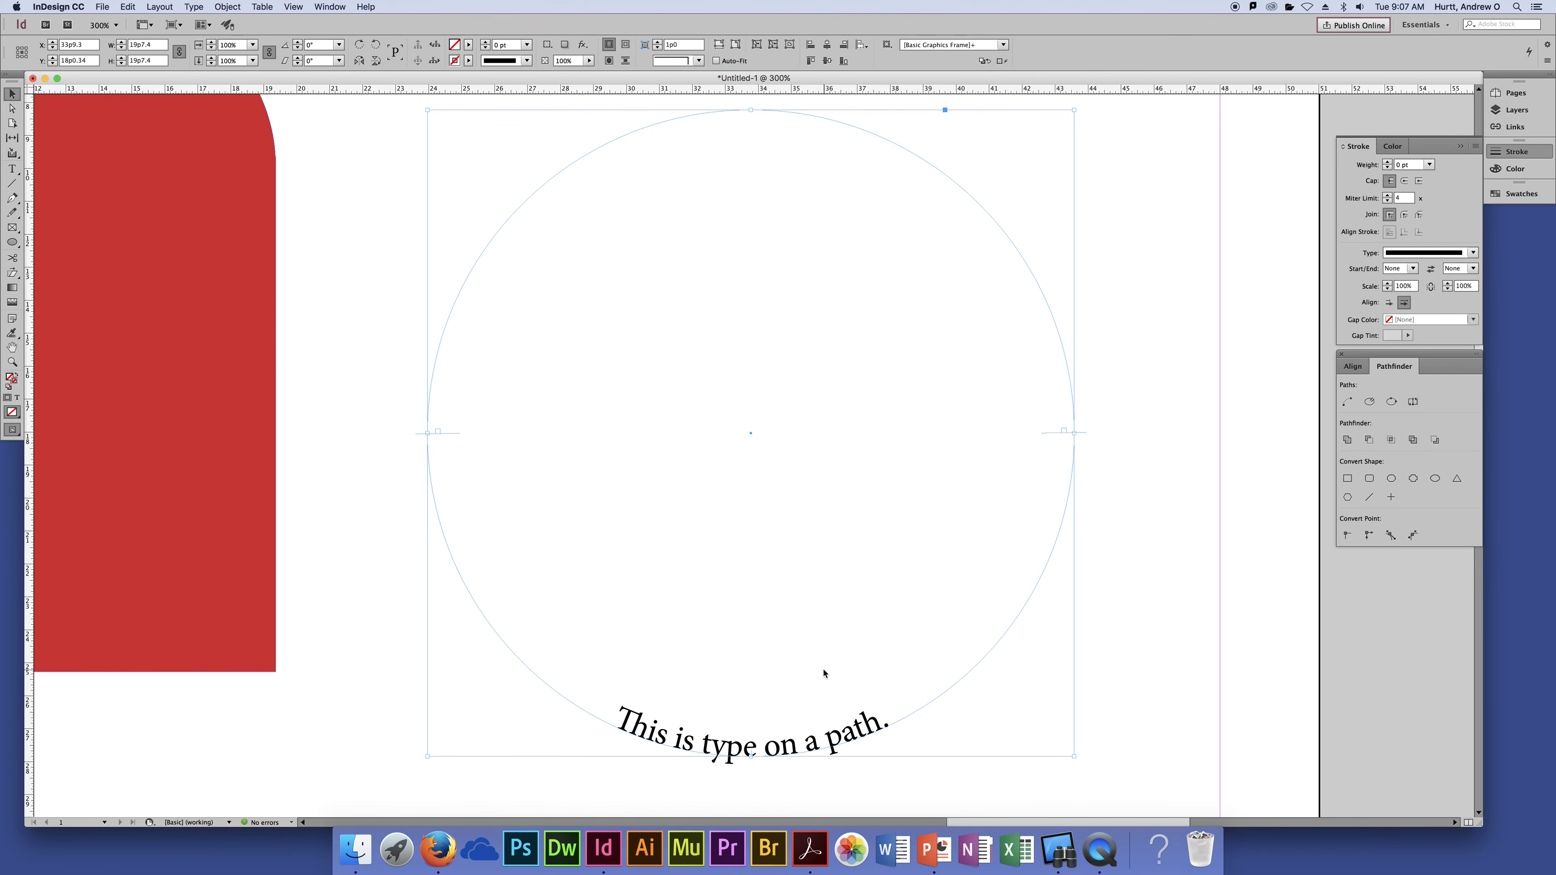
Flip the path text to the outside of the circle's bottom edge with its center bracket, and return it to the inside
{"action": "left_click", "coordinate": [1198, 519]}
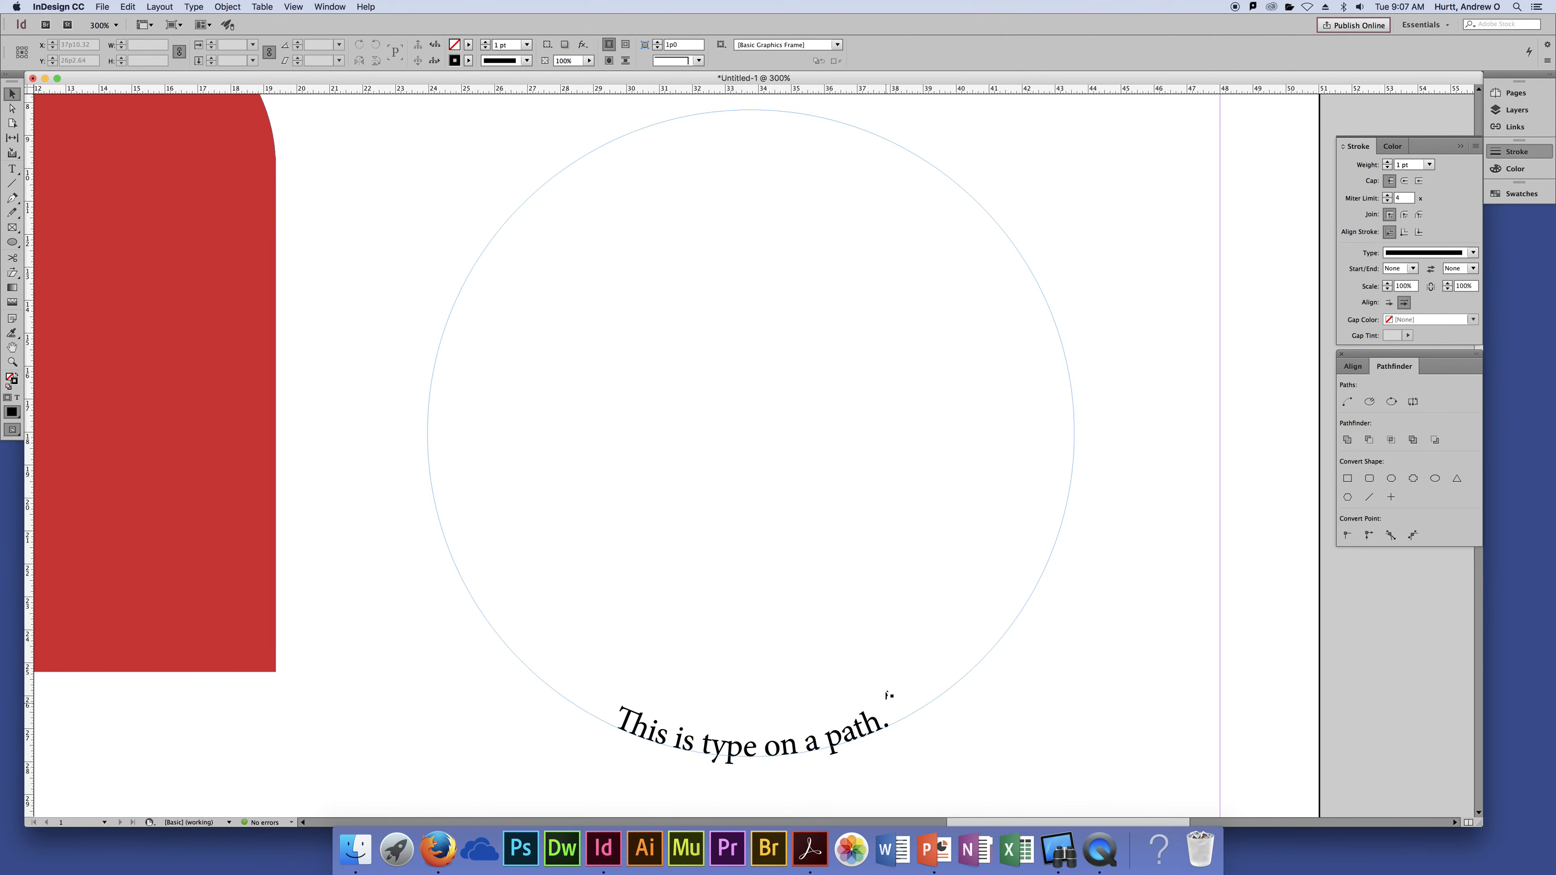
{"action": "left_click", "coordinate": [753, 752]}
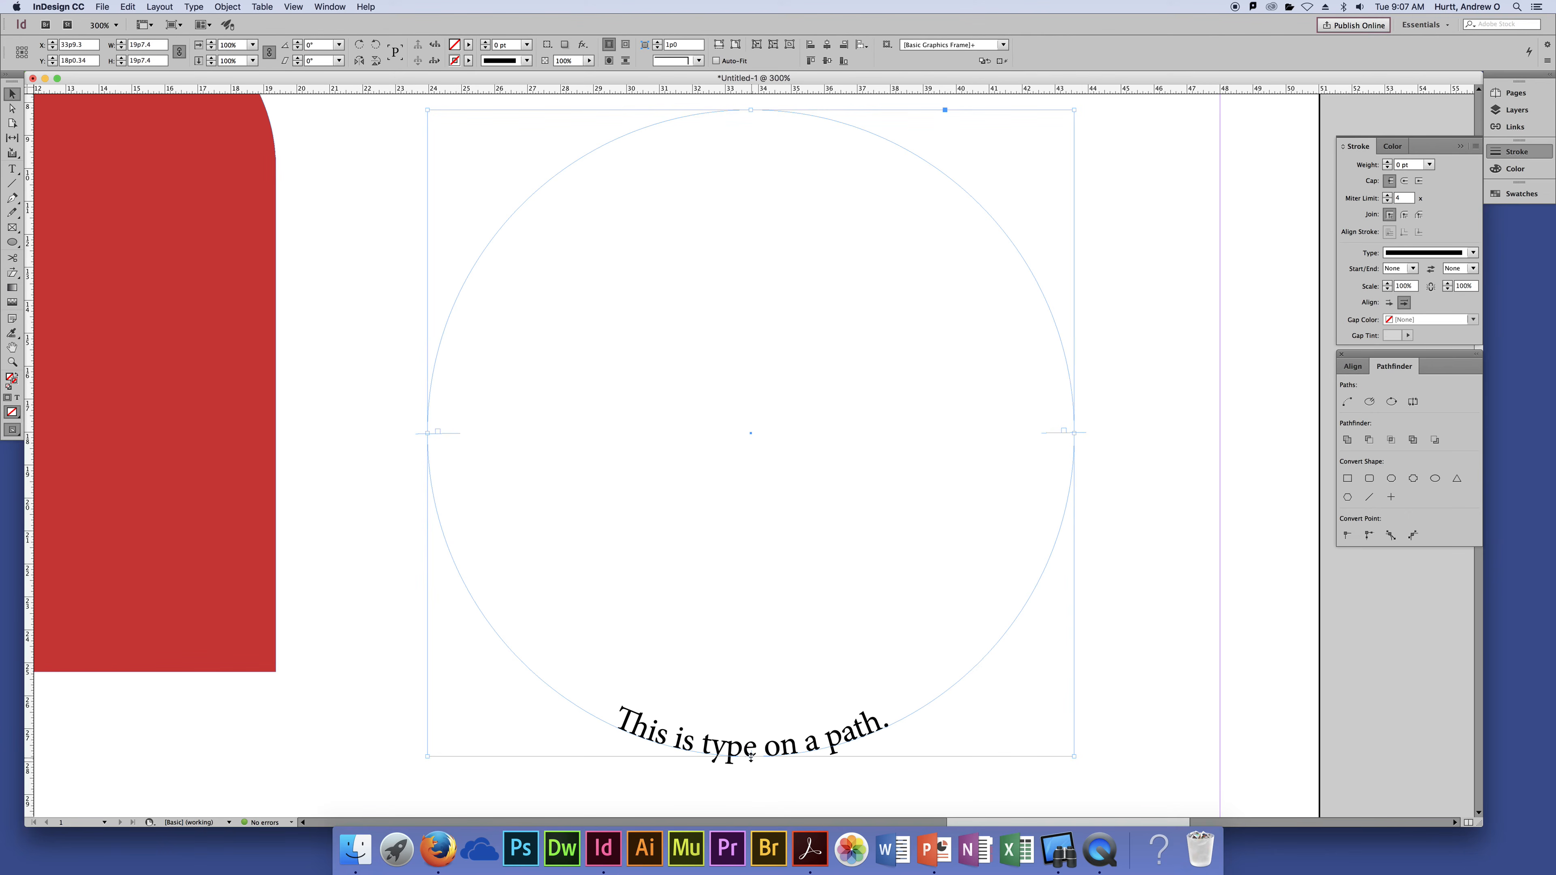
{"action": "left_click_drag", "start_coordinate": [754, 755], "coordinate": [755, 782]}
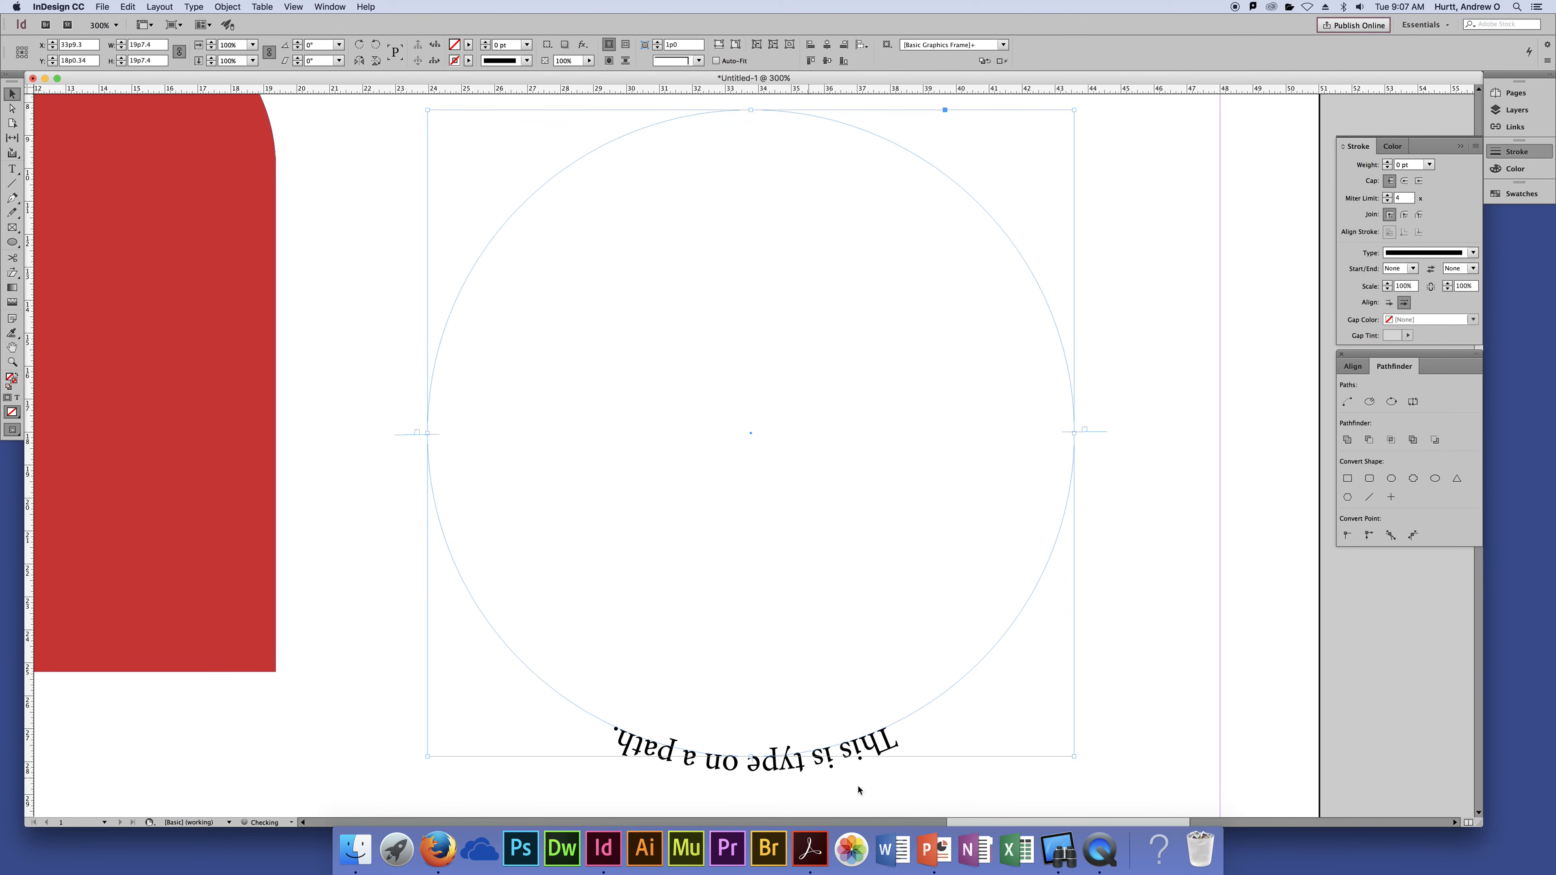
{"action": "left_click", "coordinate": [1133, 680]}
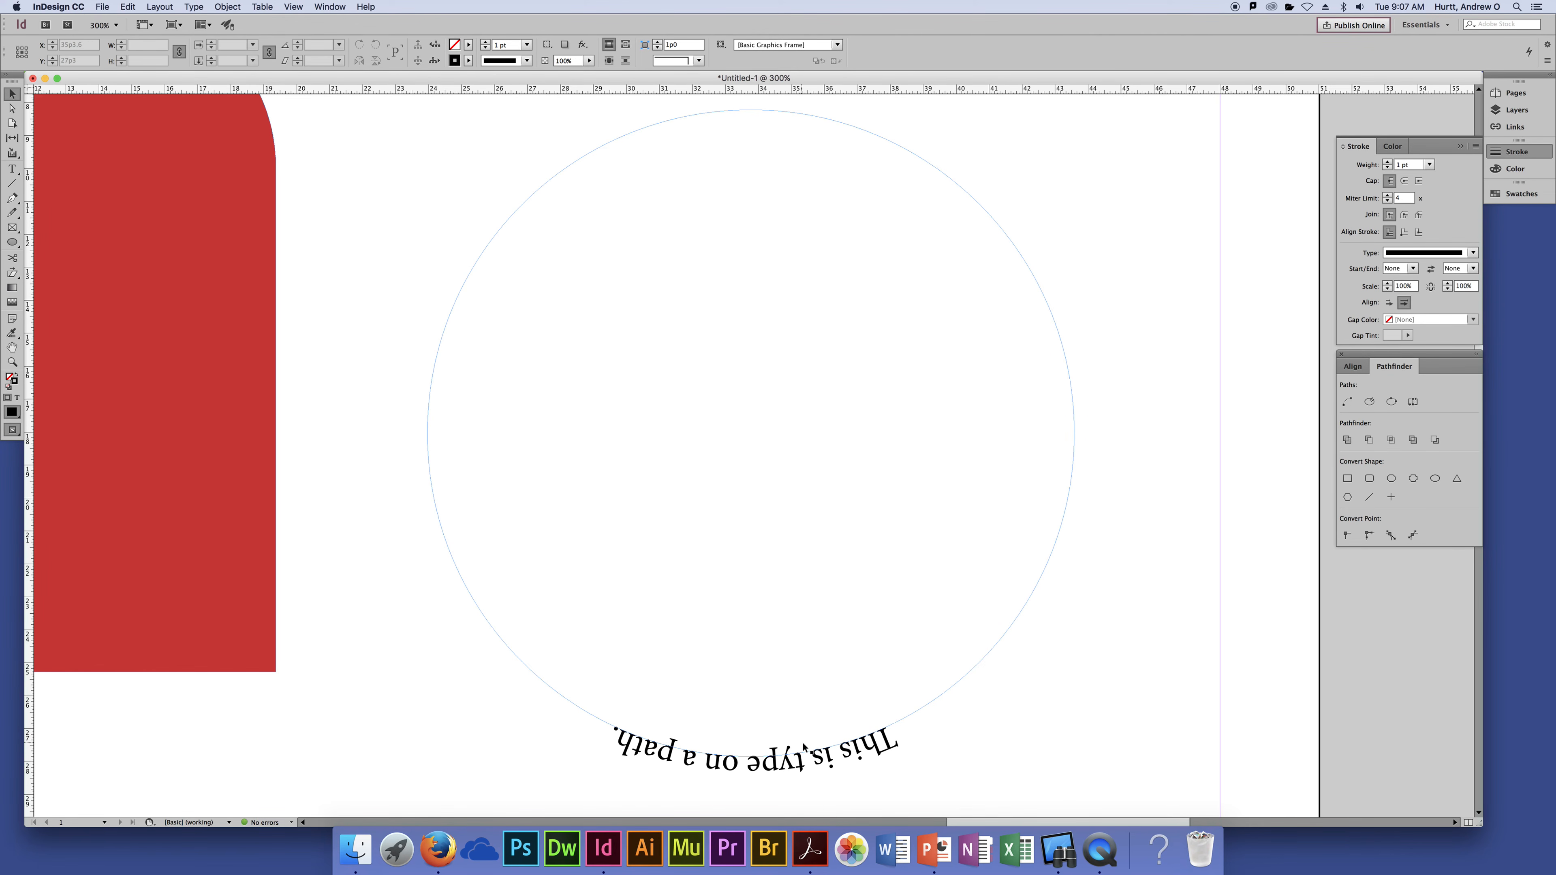
{"action": "left_click", "coordinate": [848, 763]}
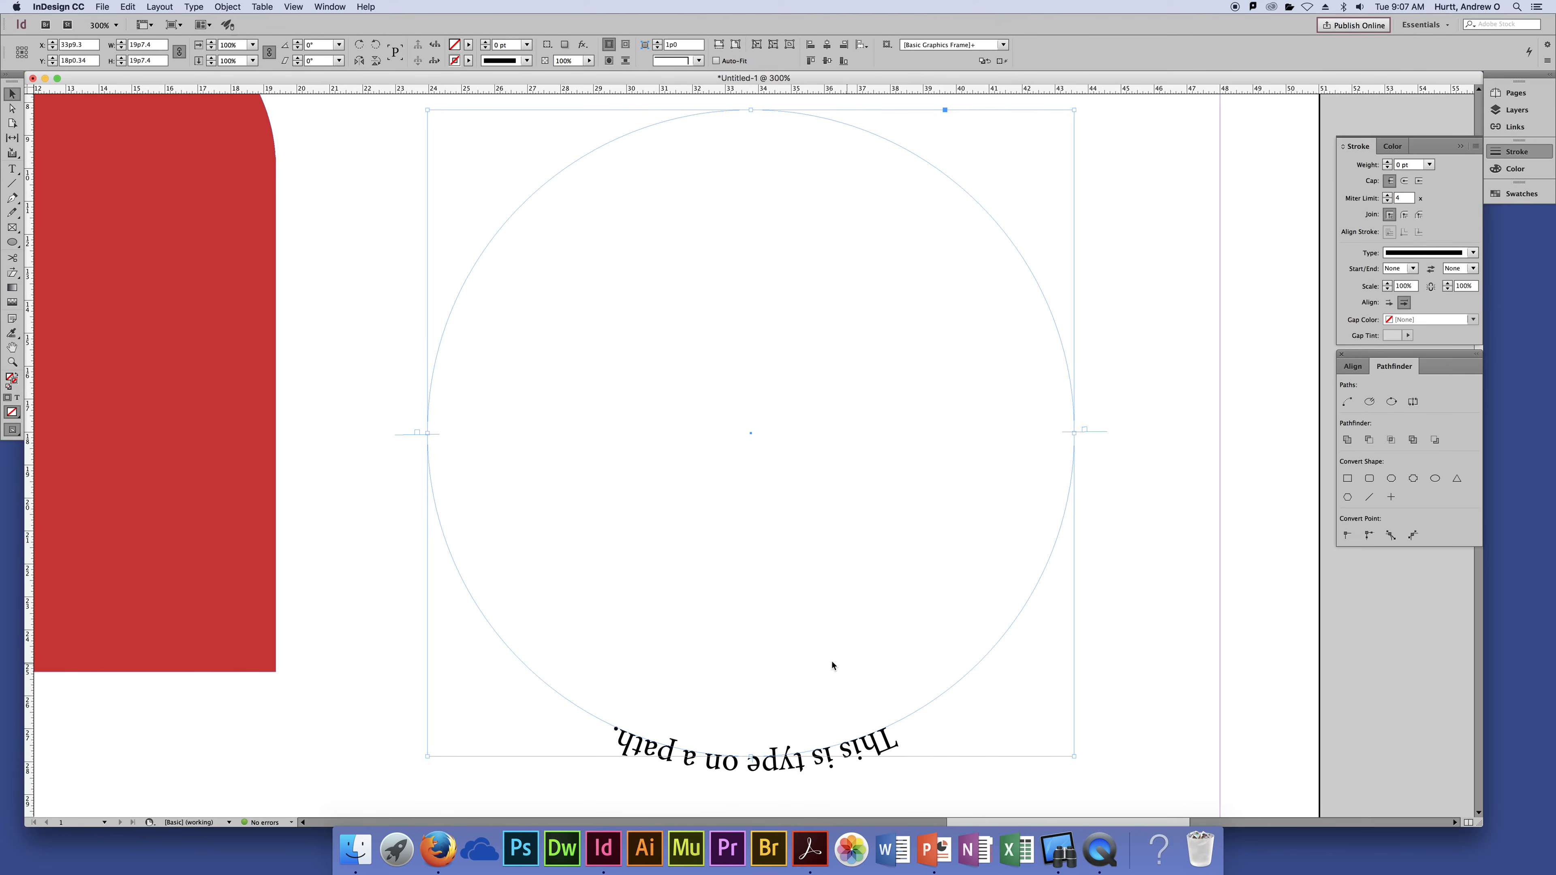
{"action": "left_click", "coordinate": [226, 6]}
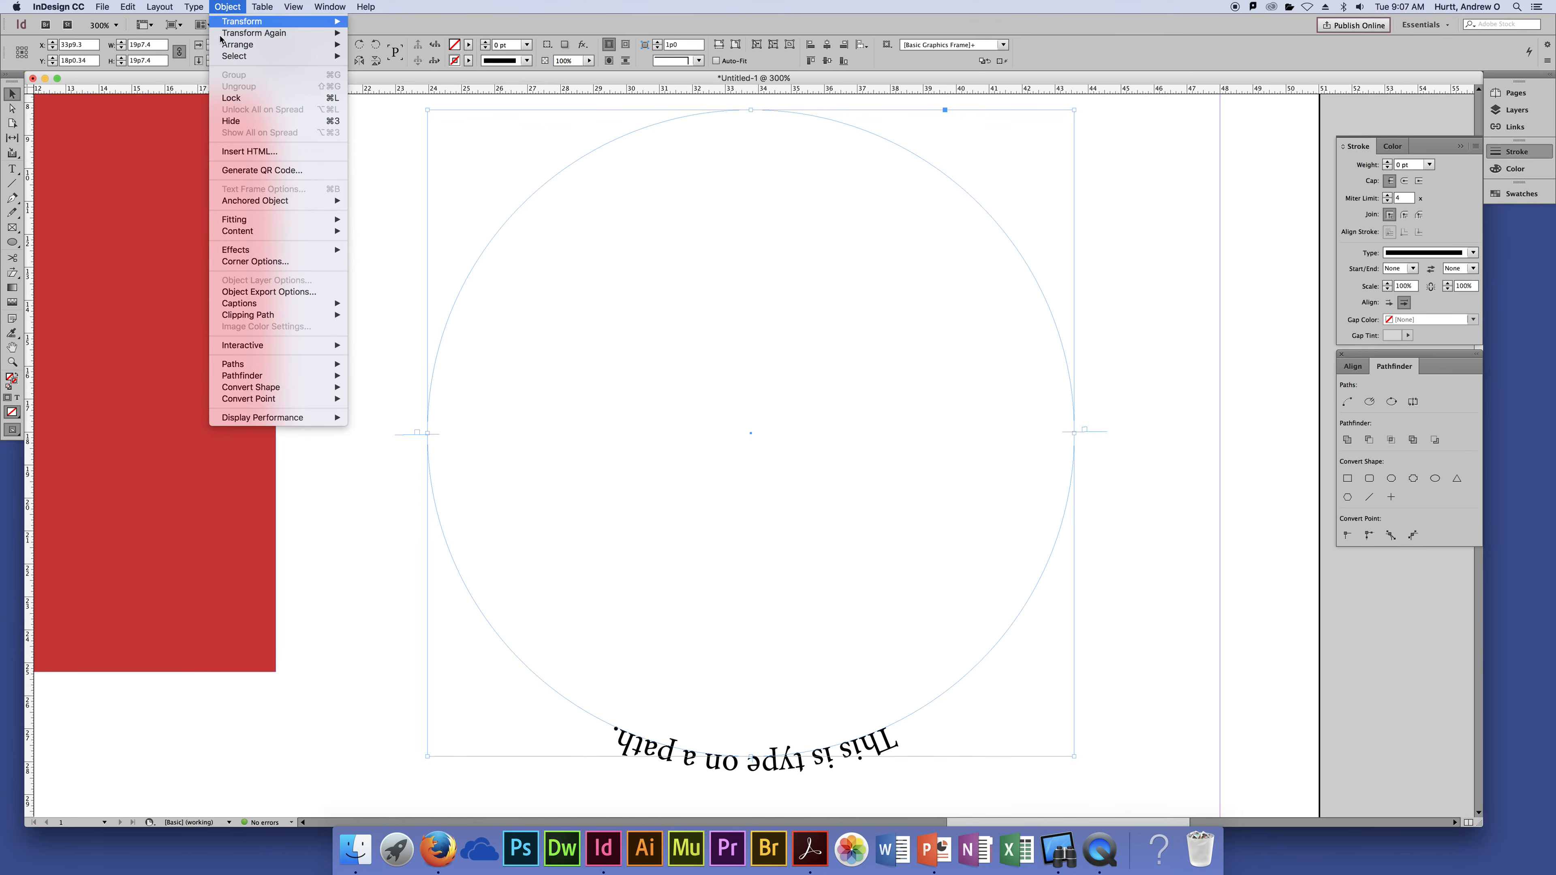
{"action": "left_click", "coordinate": [746, 555]}
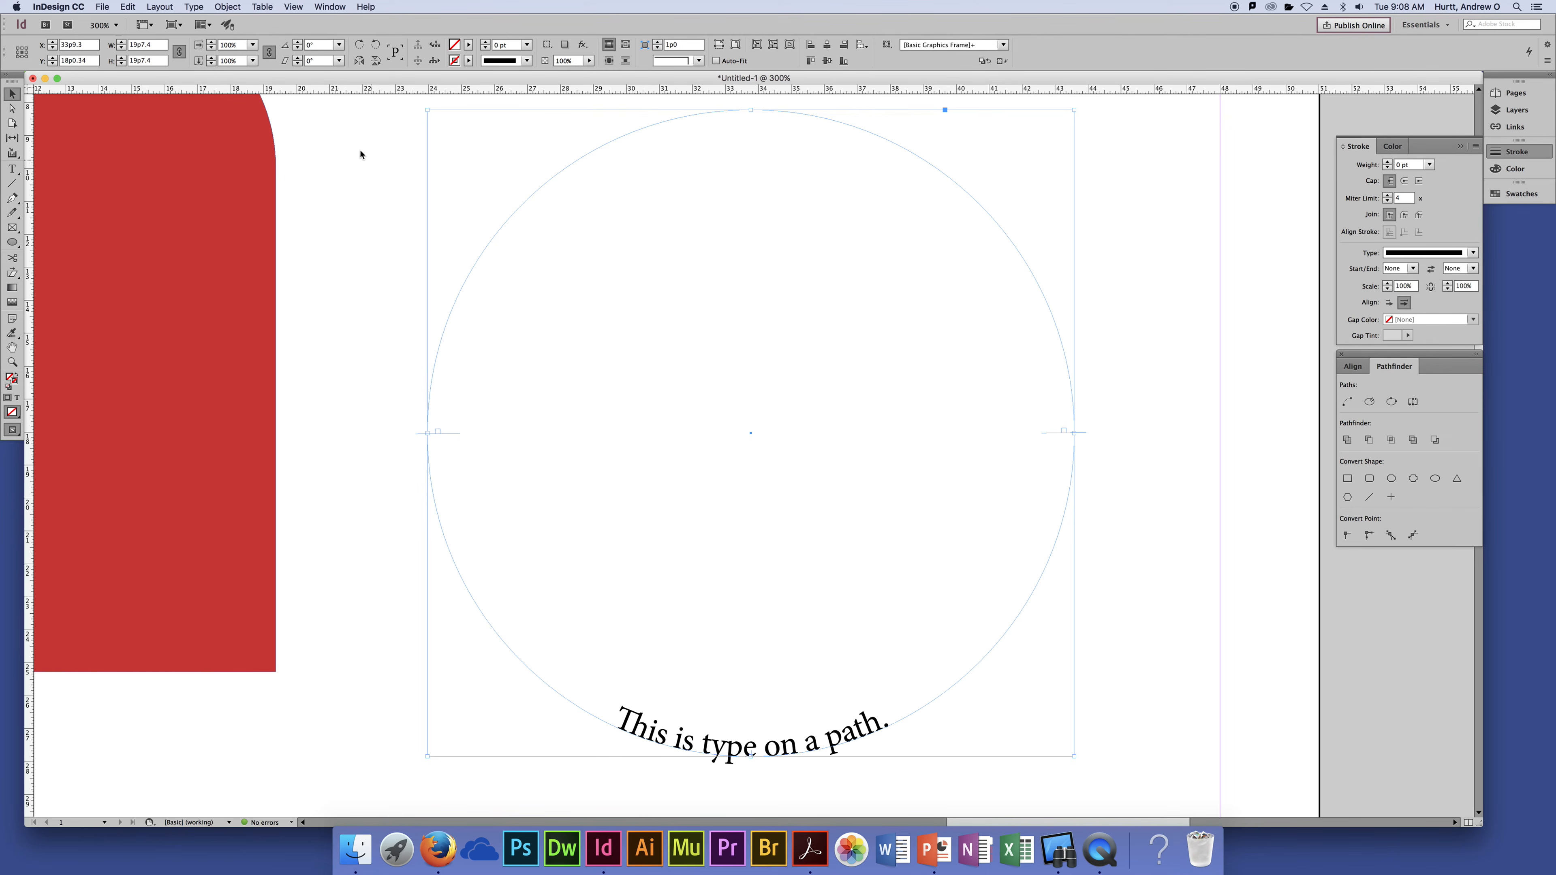
Set the path text's alignment to Center in the Type on a Path options
{"action": "left_click", "coordinate": [194, 7]}
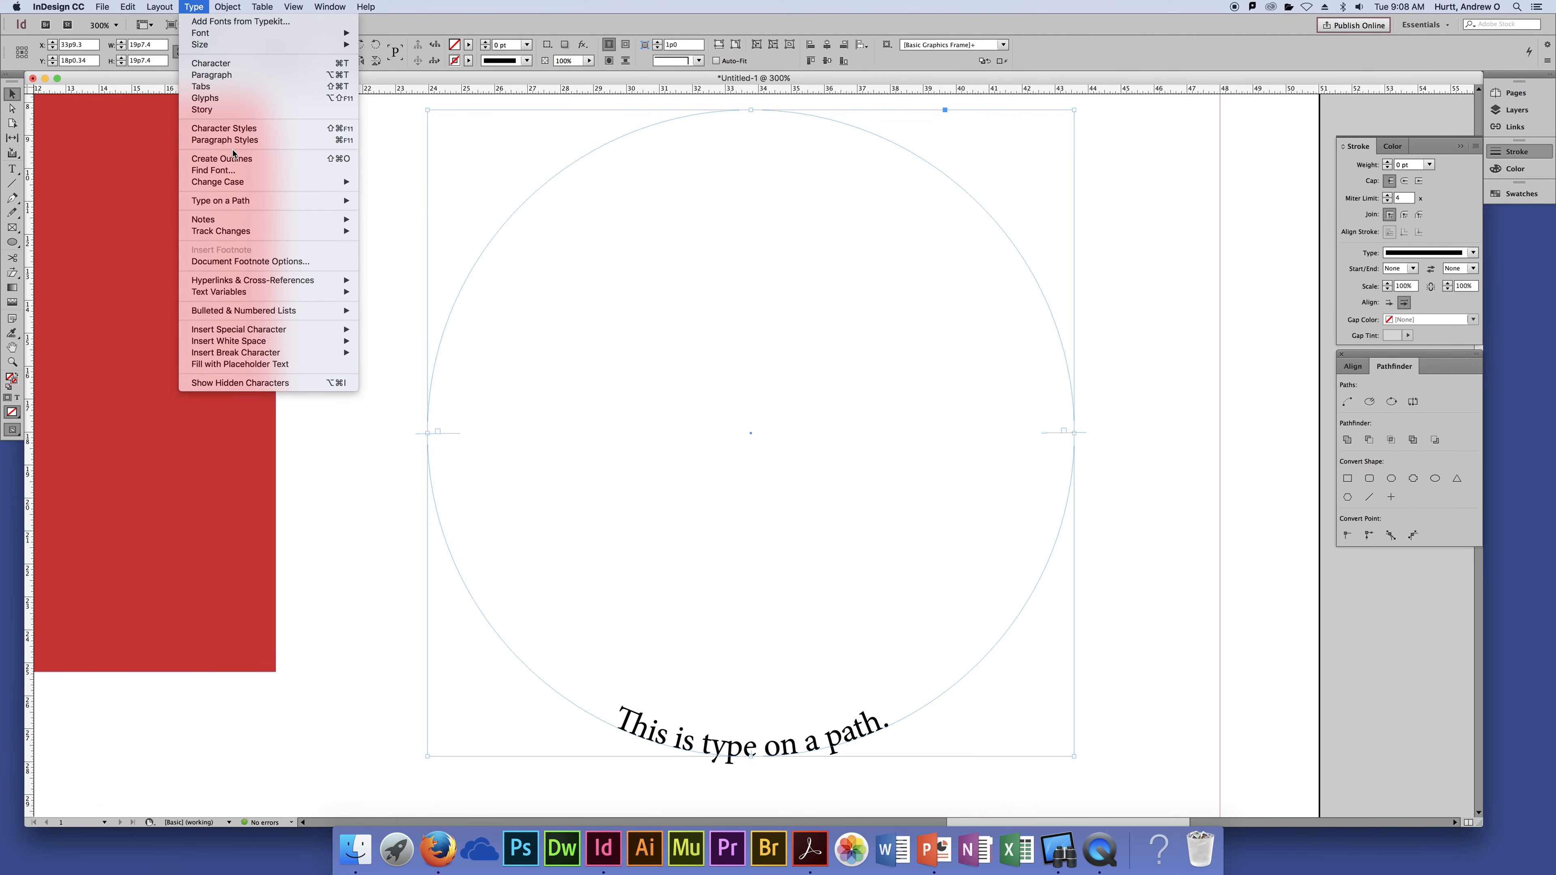
{"action": "mouse_move", "coordinate": [346, 201]}
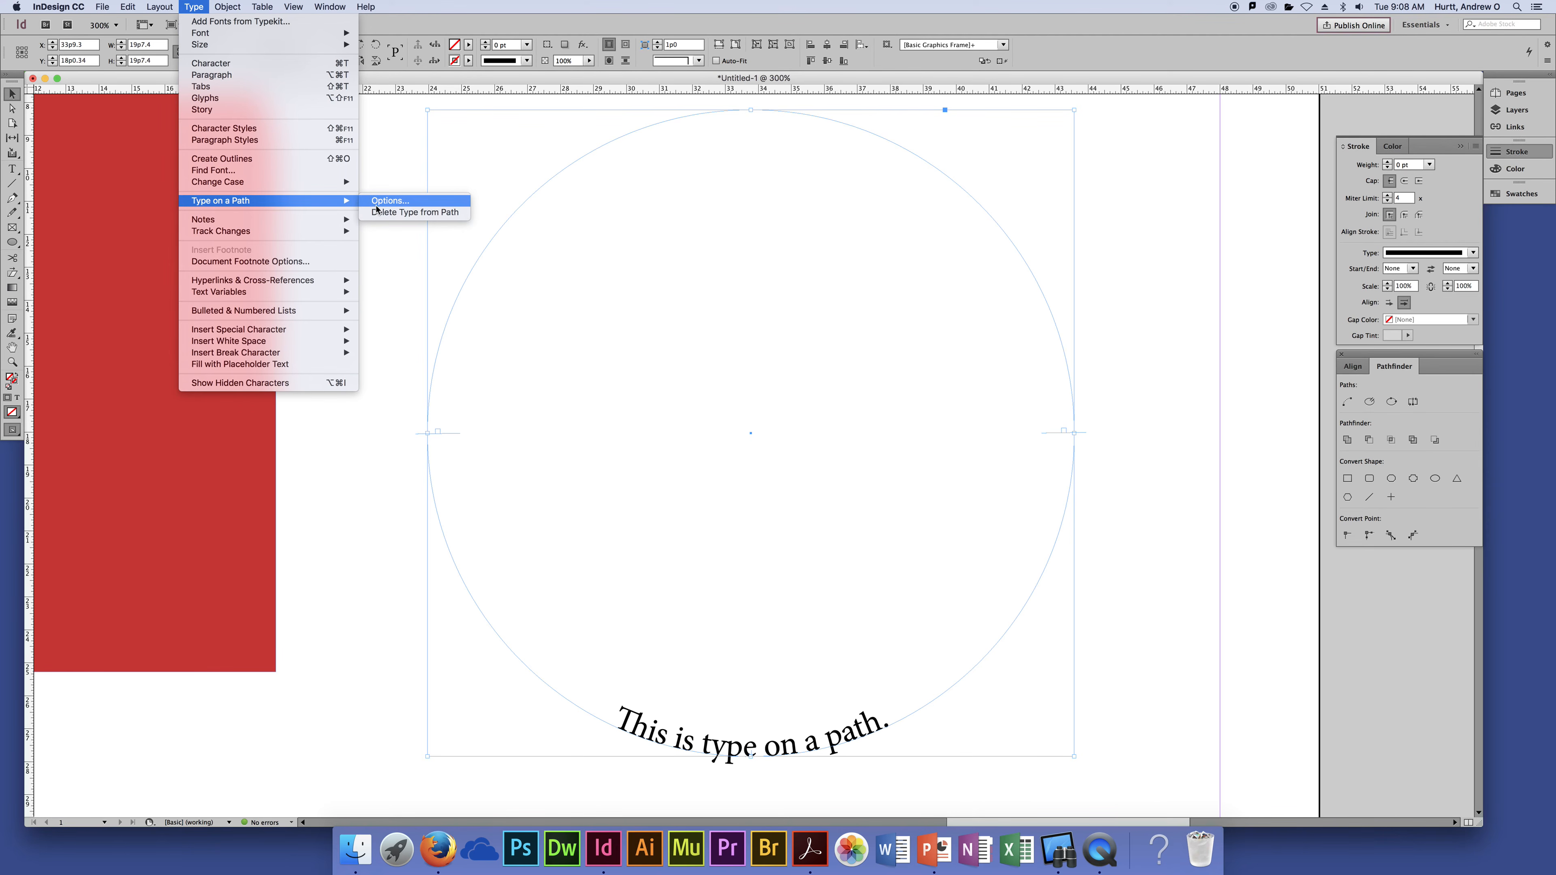
{"action": "left_click", "coordinate": [391, 206]}
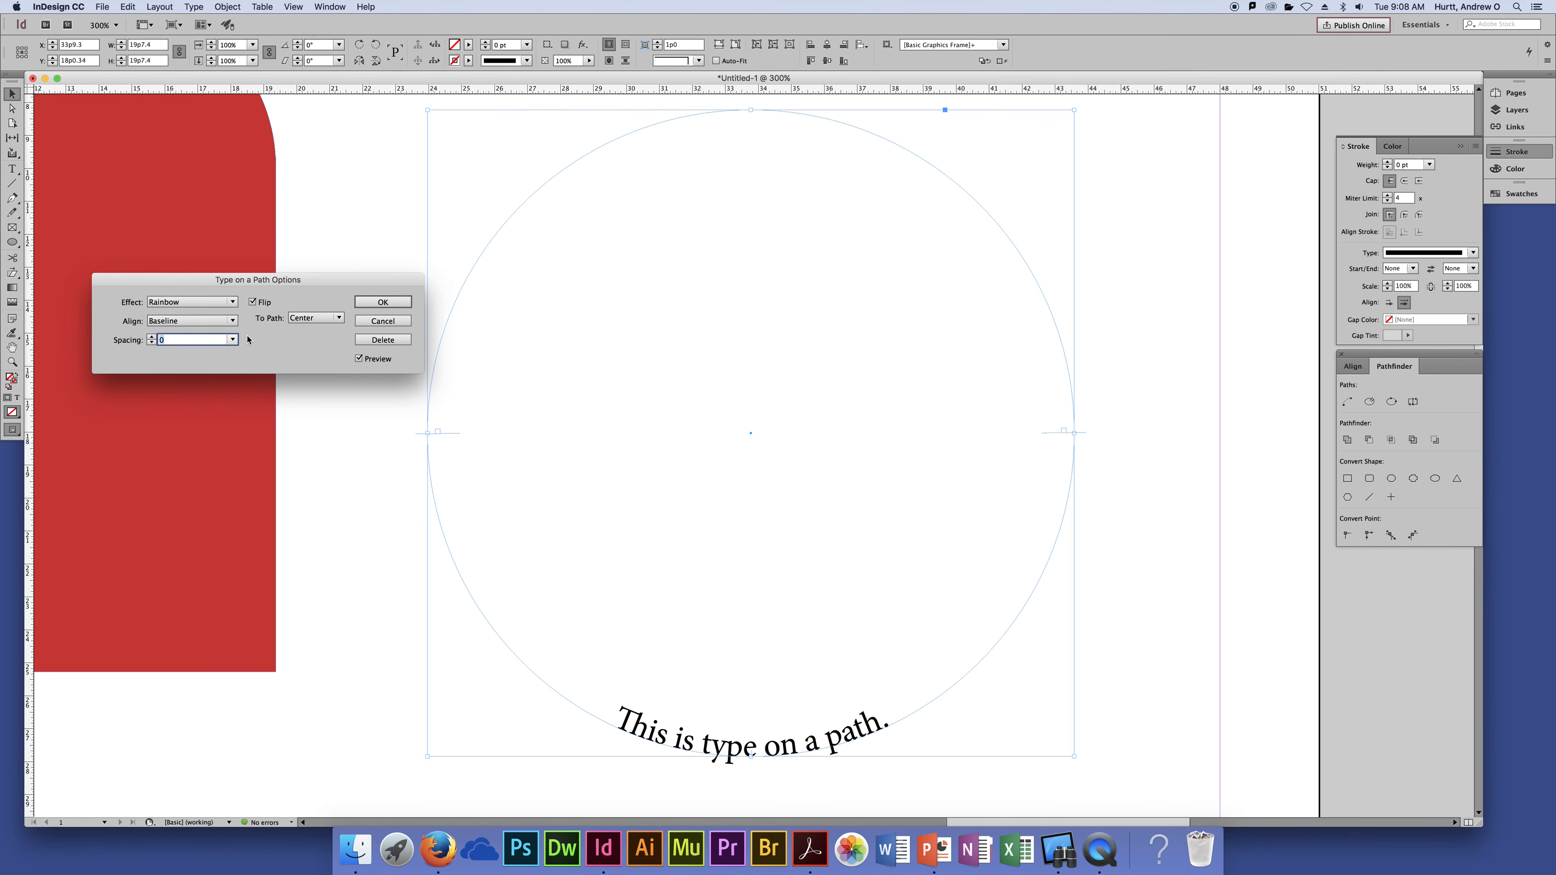
{"action": "left_click", "coordinate": [211, 321]}
{"action": "left_click", "coordinate": [211, 359]}
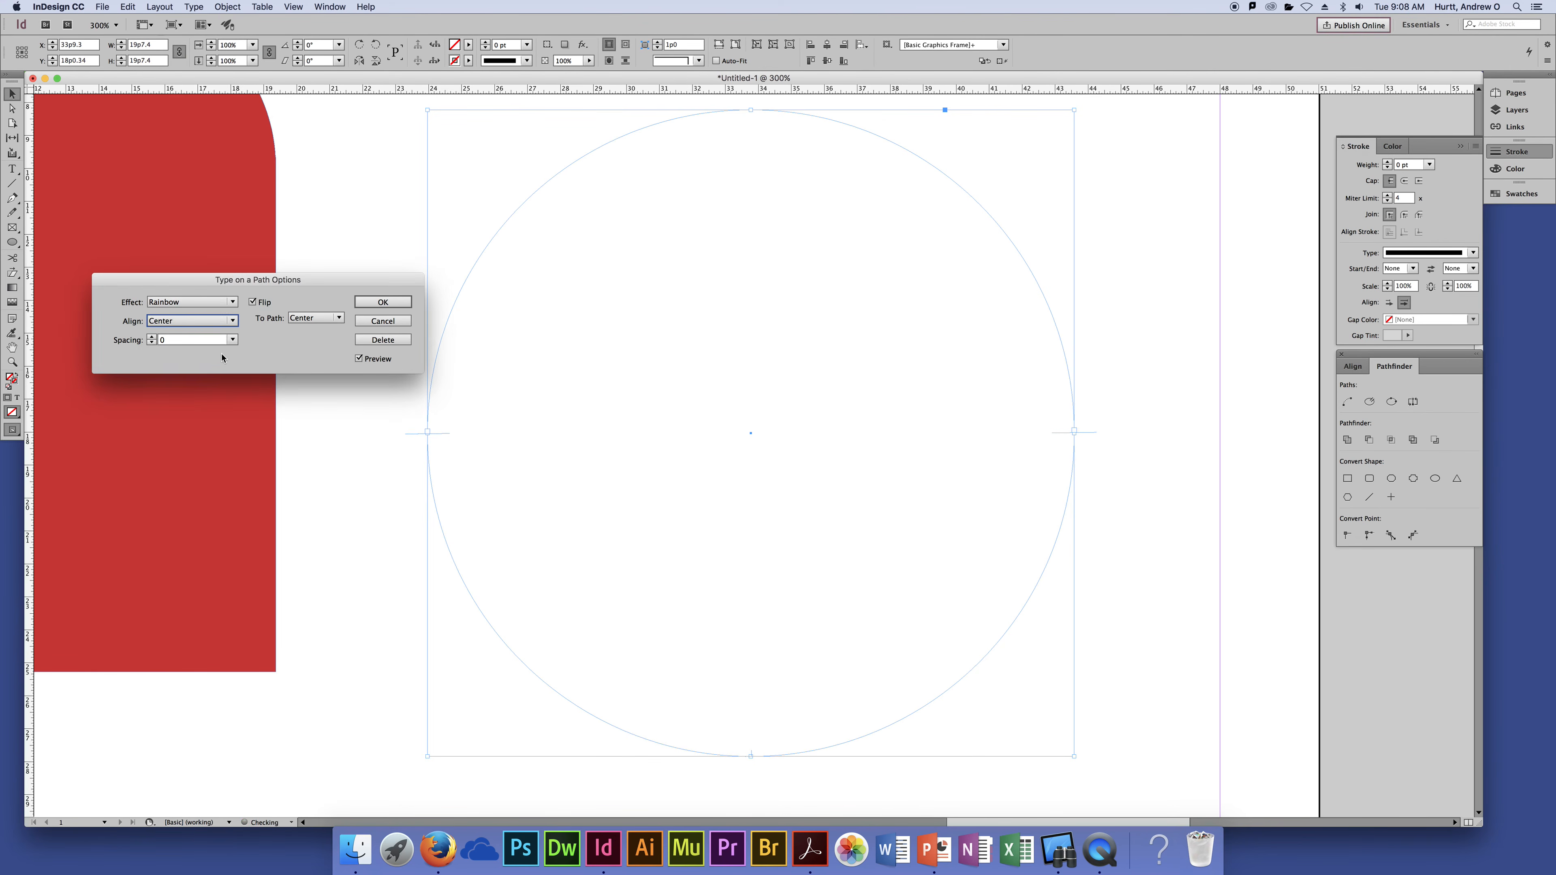
{"action": "left_click", "coordinate": [372, 303]}
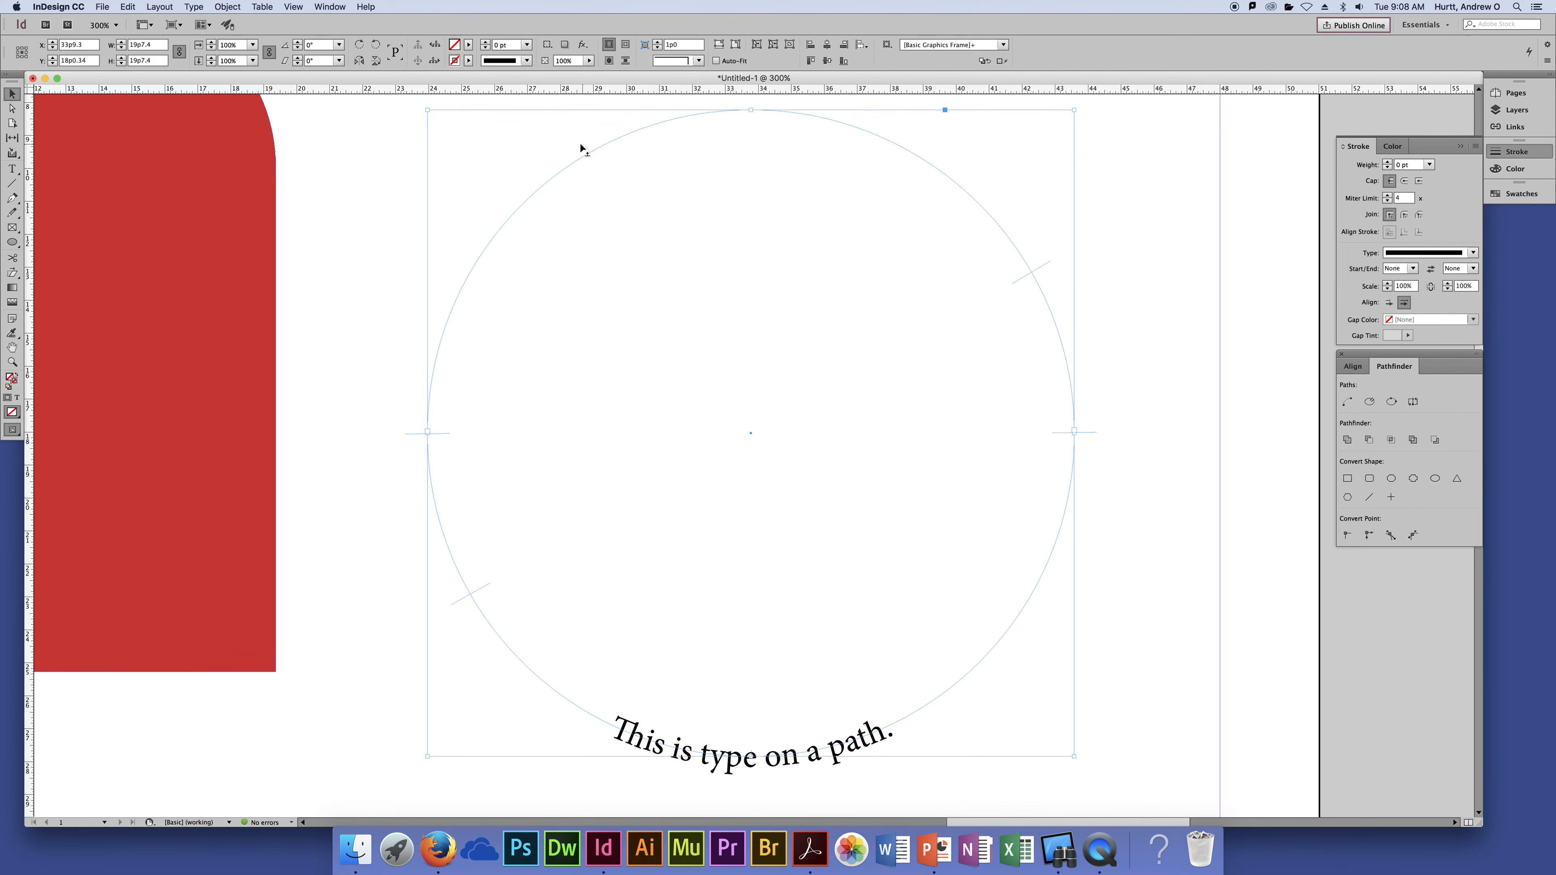
Slide the path text to the top center of the circle, flip it to read upright along the outside, and deselect it
{"action": "left_click_drag", "start_coordinate": [524, 139], "coordinate": [522, 138]}
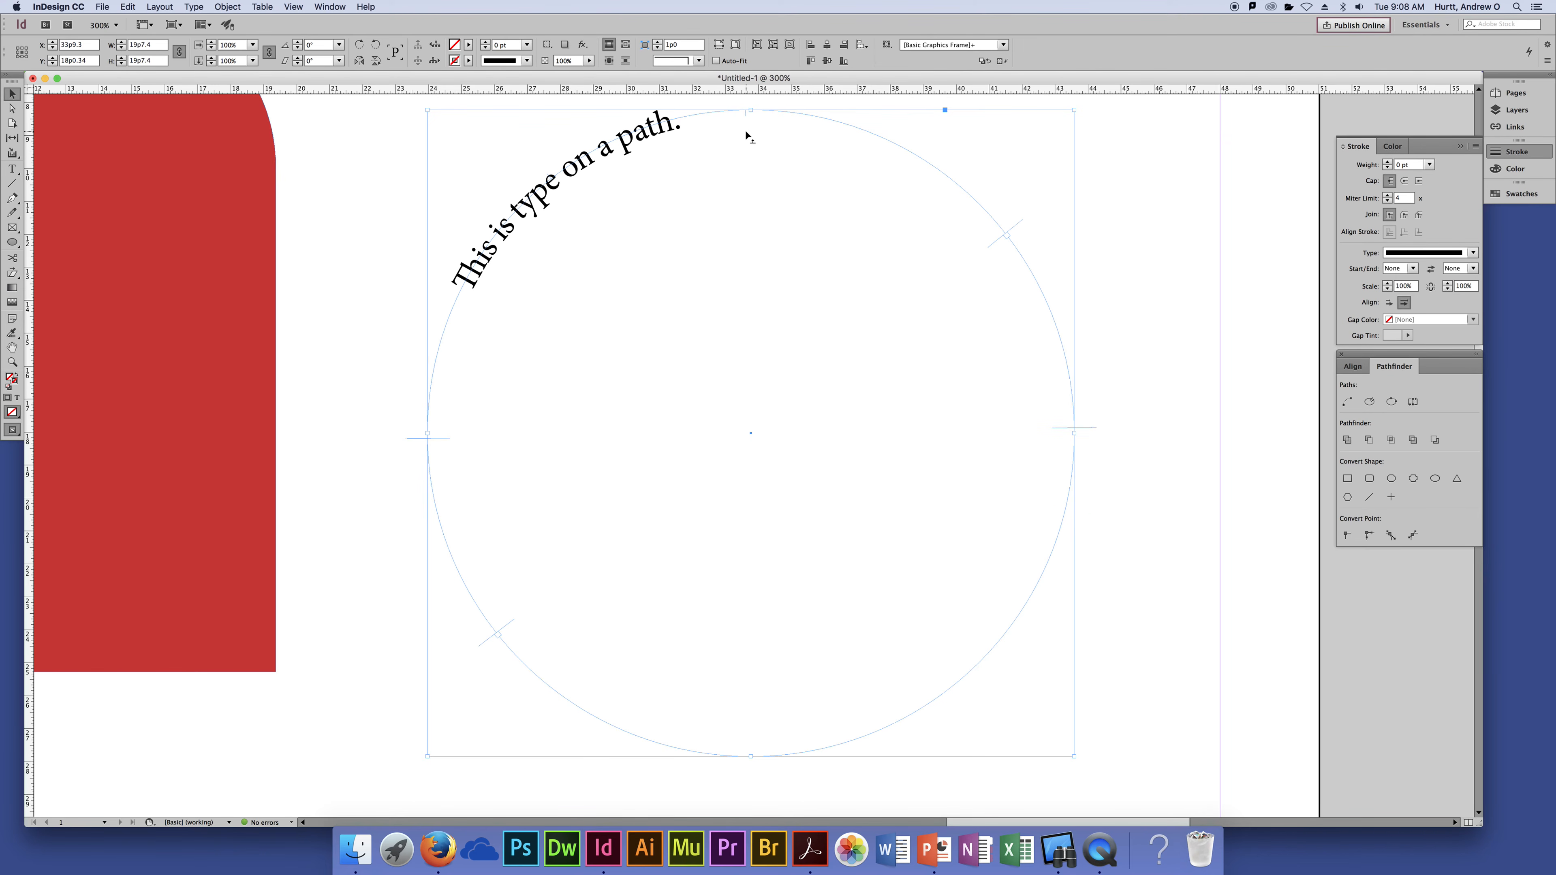
{"action": "left_click_drag", "start_coordinate": [752, 131], "coordinate": [761, 167]}
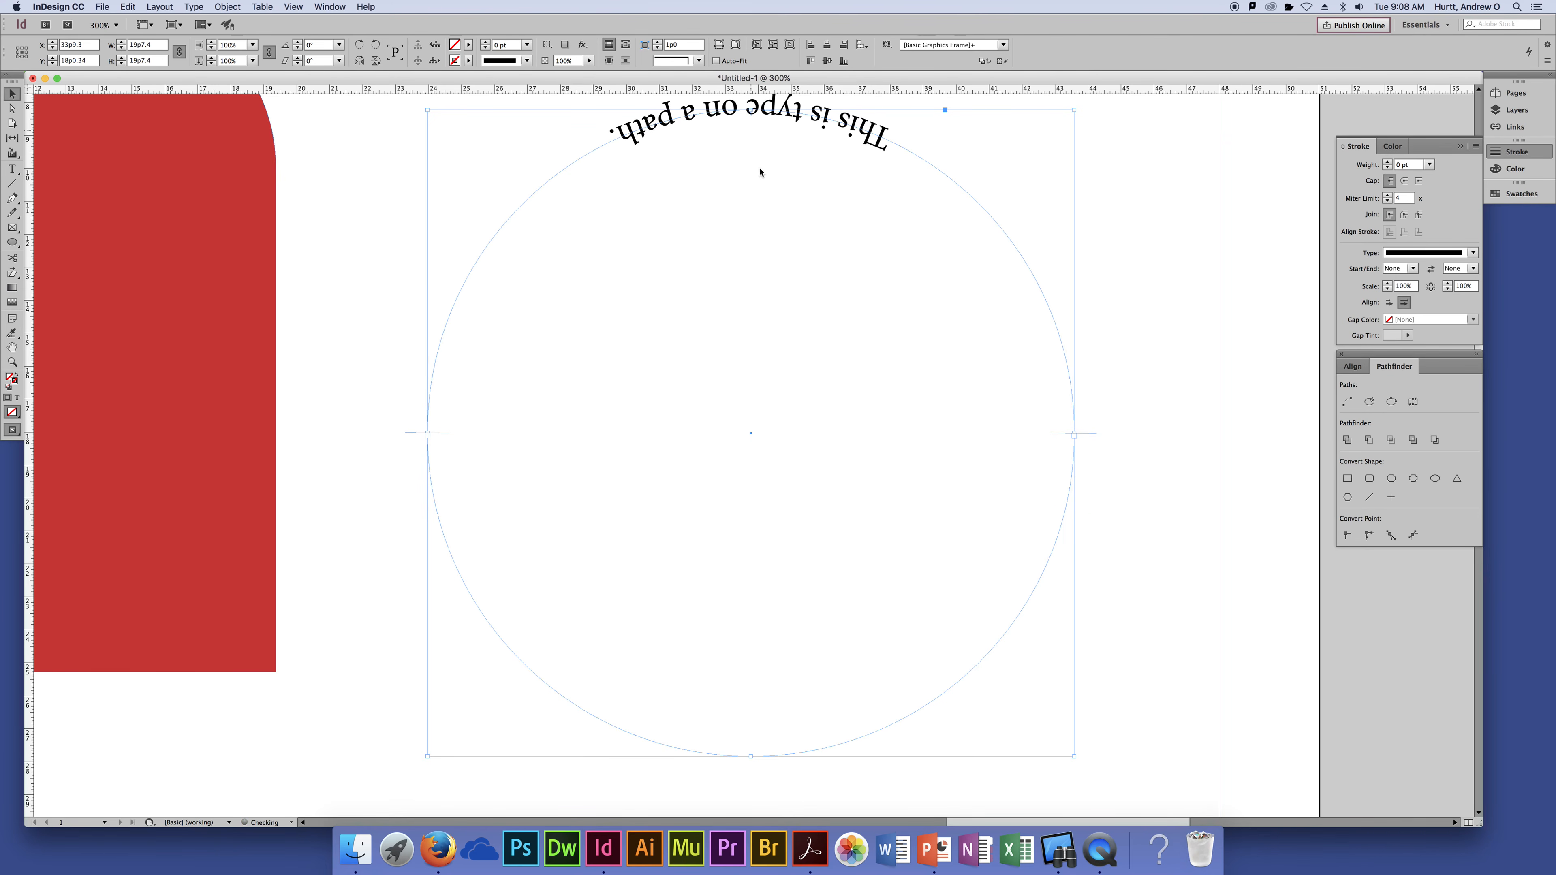
{"action": "scroll", "coordinate": [810, 208], "scroll_direction": "up", "scroll_amount": 1}
{"action": "scroll", "coordinate": [810, 208], "scroll_direction": "up", "scroll_amount": 3}
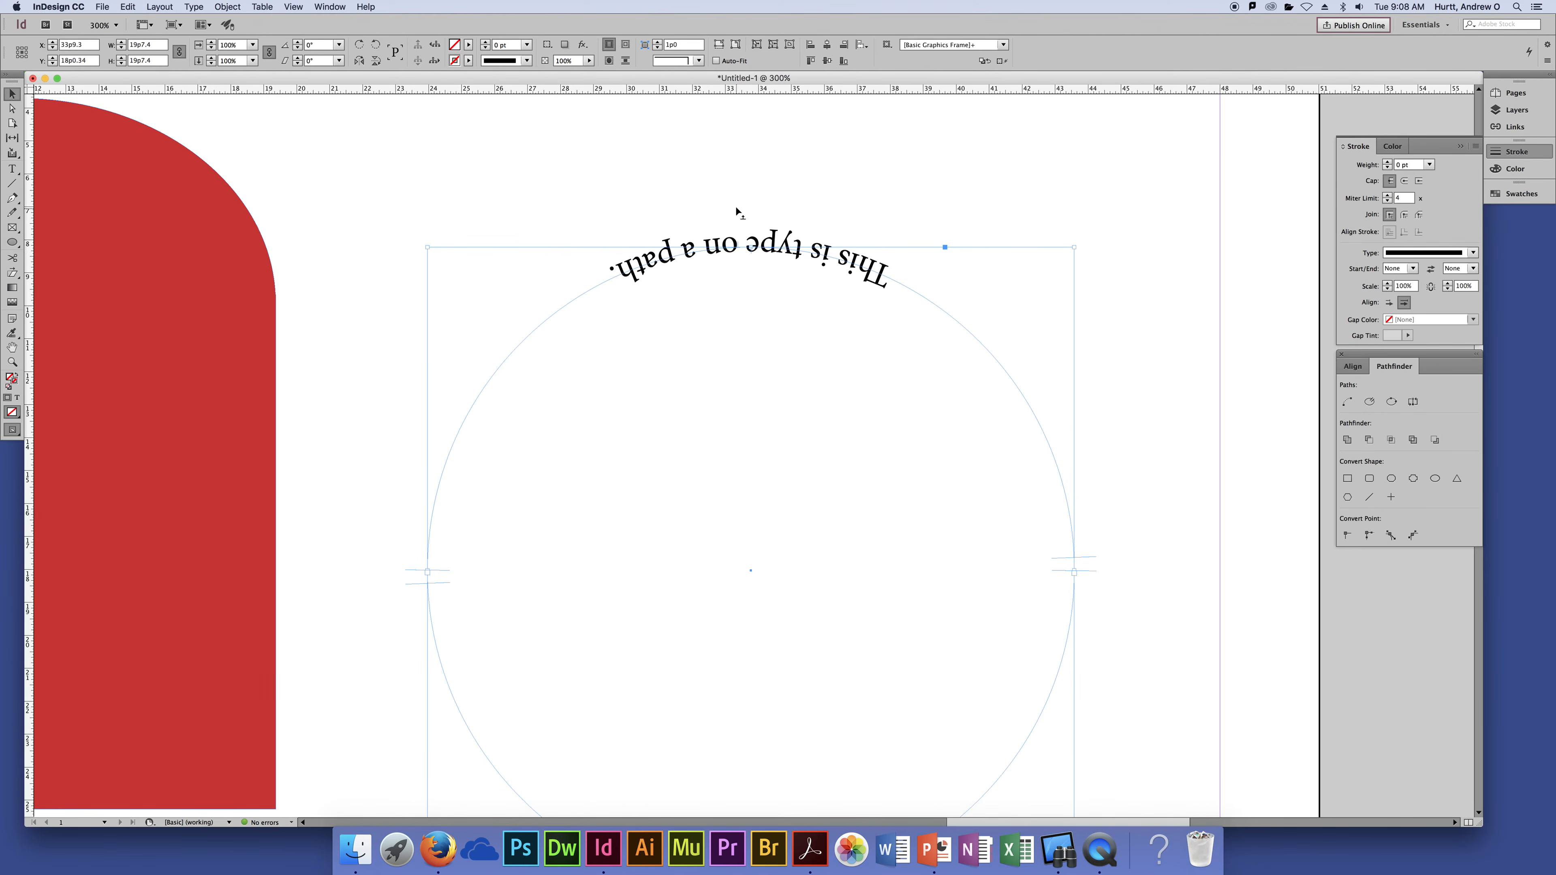
{"action": "left_click_drag", "start_coordinate": [743, 200], "coordinate": [751, 197]}
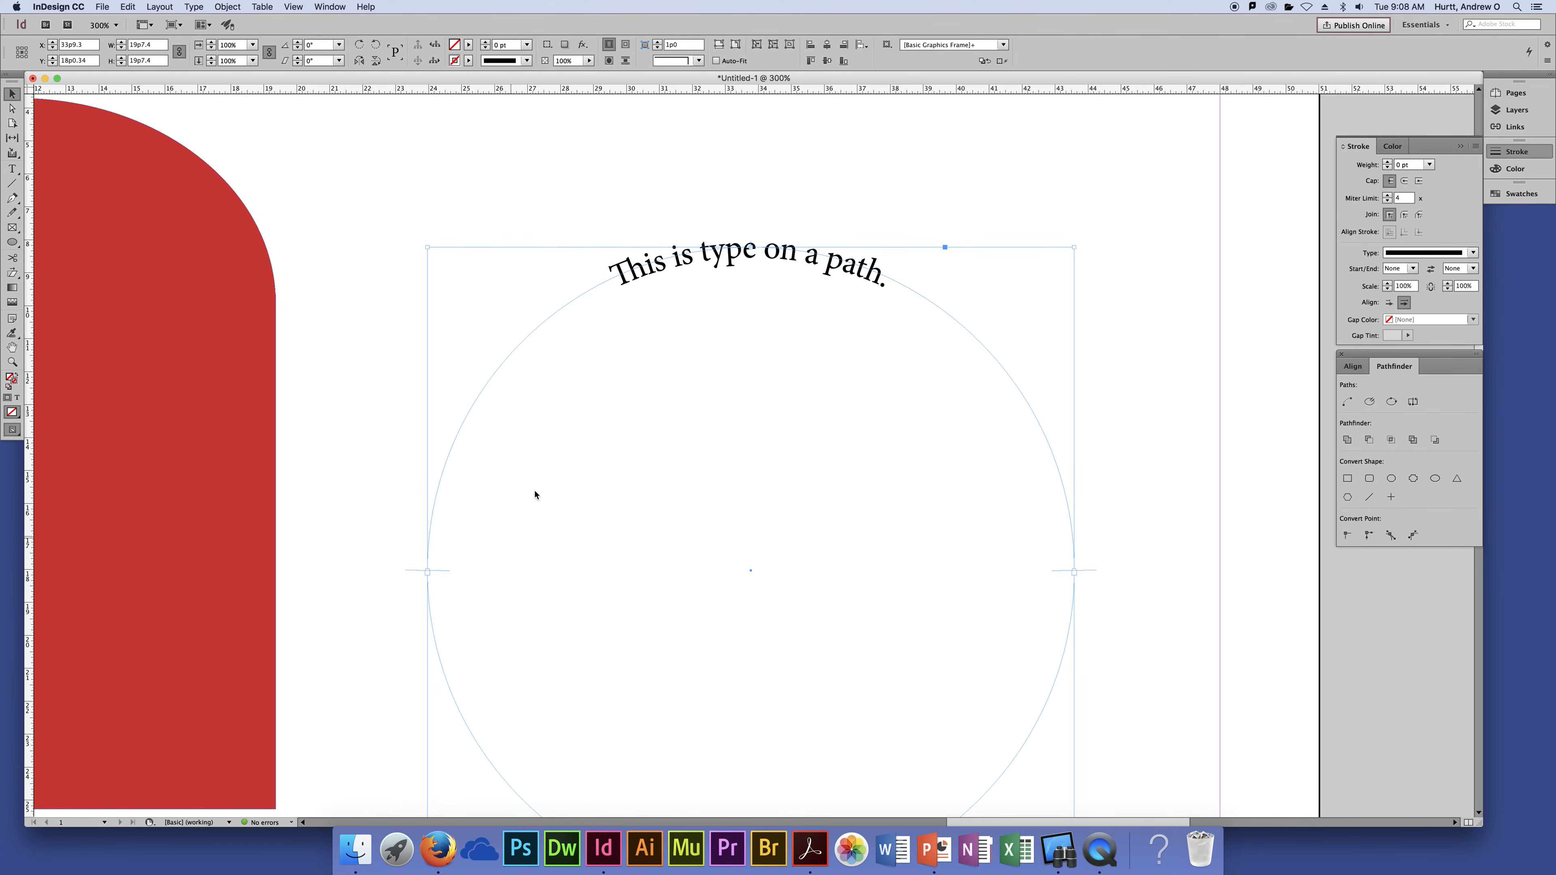
{"action": "scroll", "coordinate": [1090, 293], "scroll_direction": "down", "scroll_amount": 2}
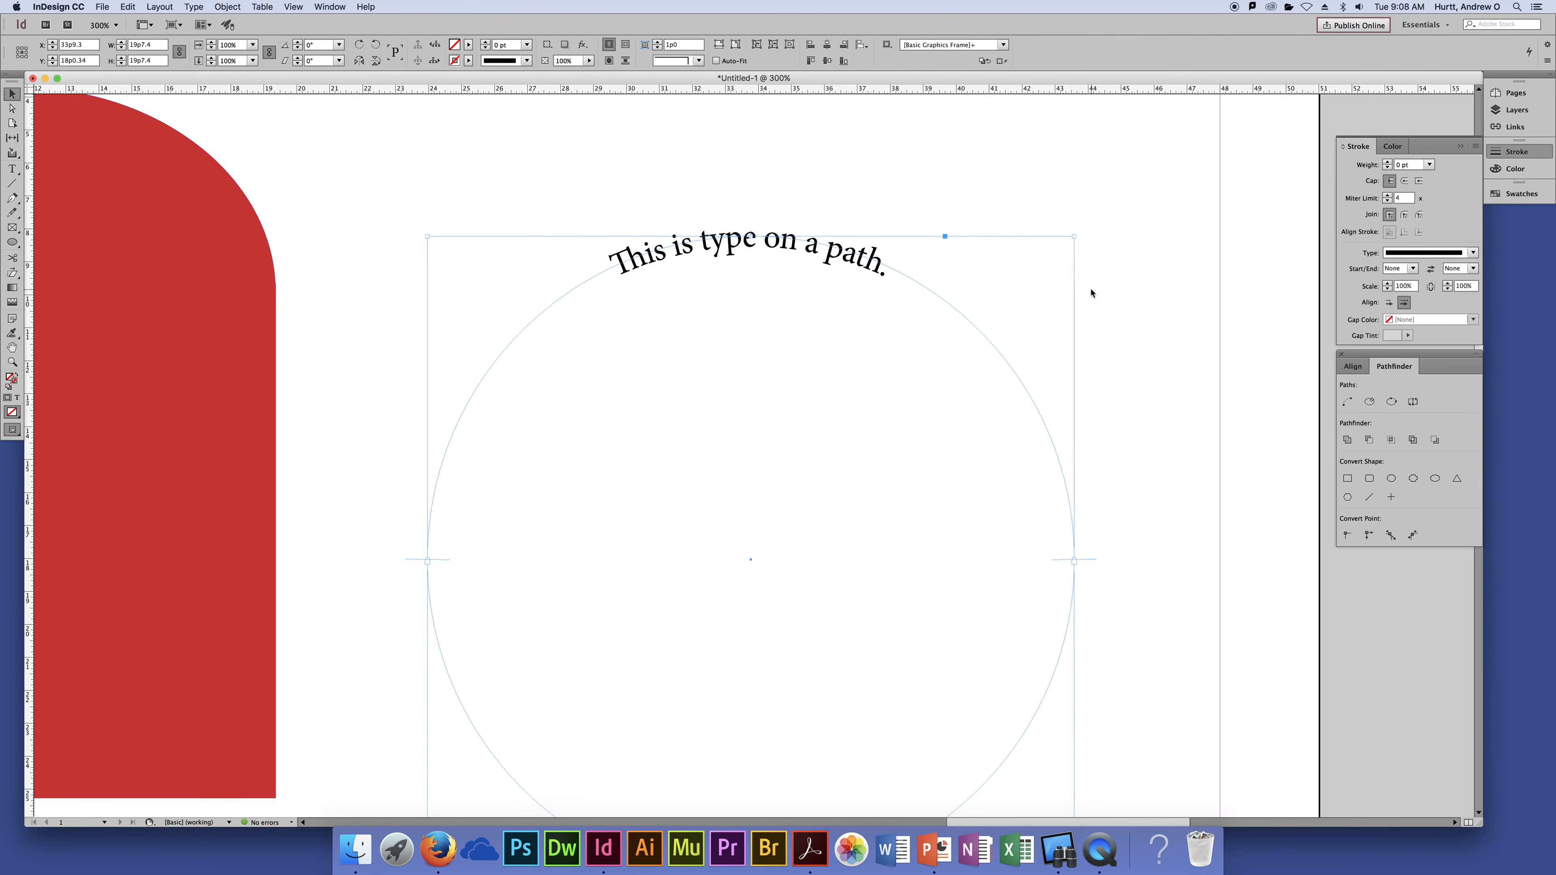
{"action": "key", "text": "super+minus"}
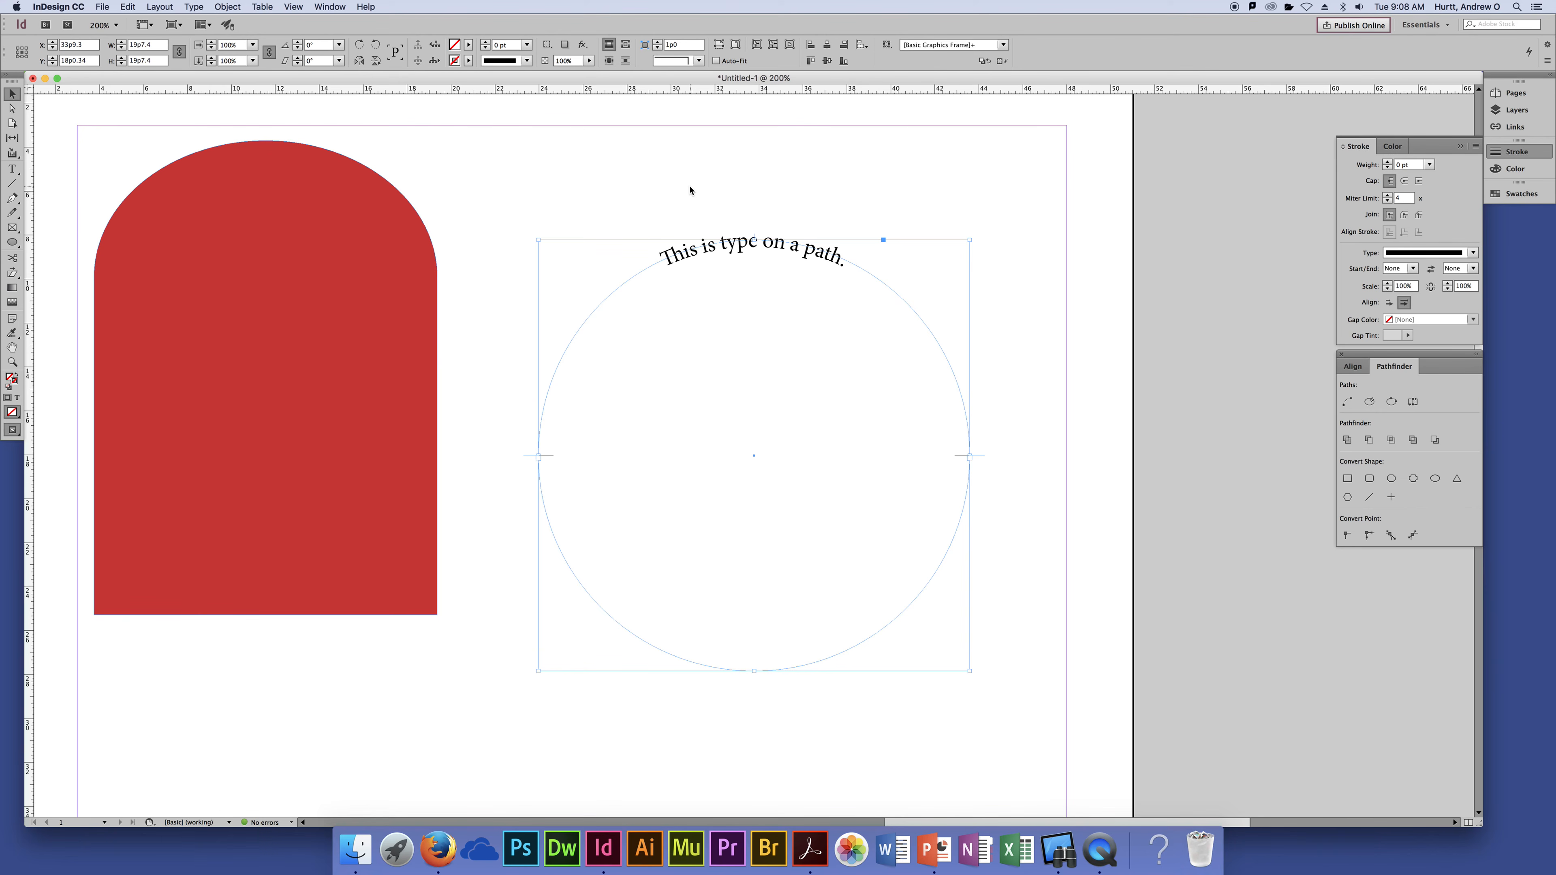
{"action": "left_click", "coordinate": [689, 196]}
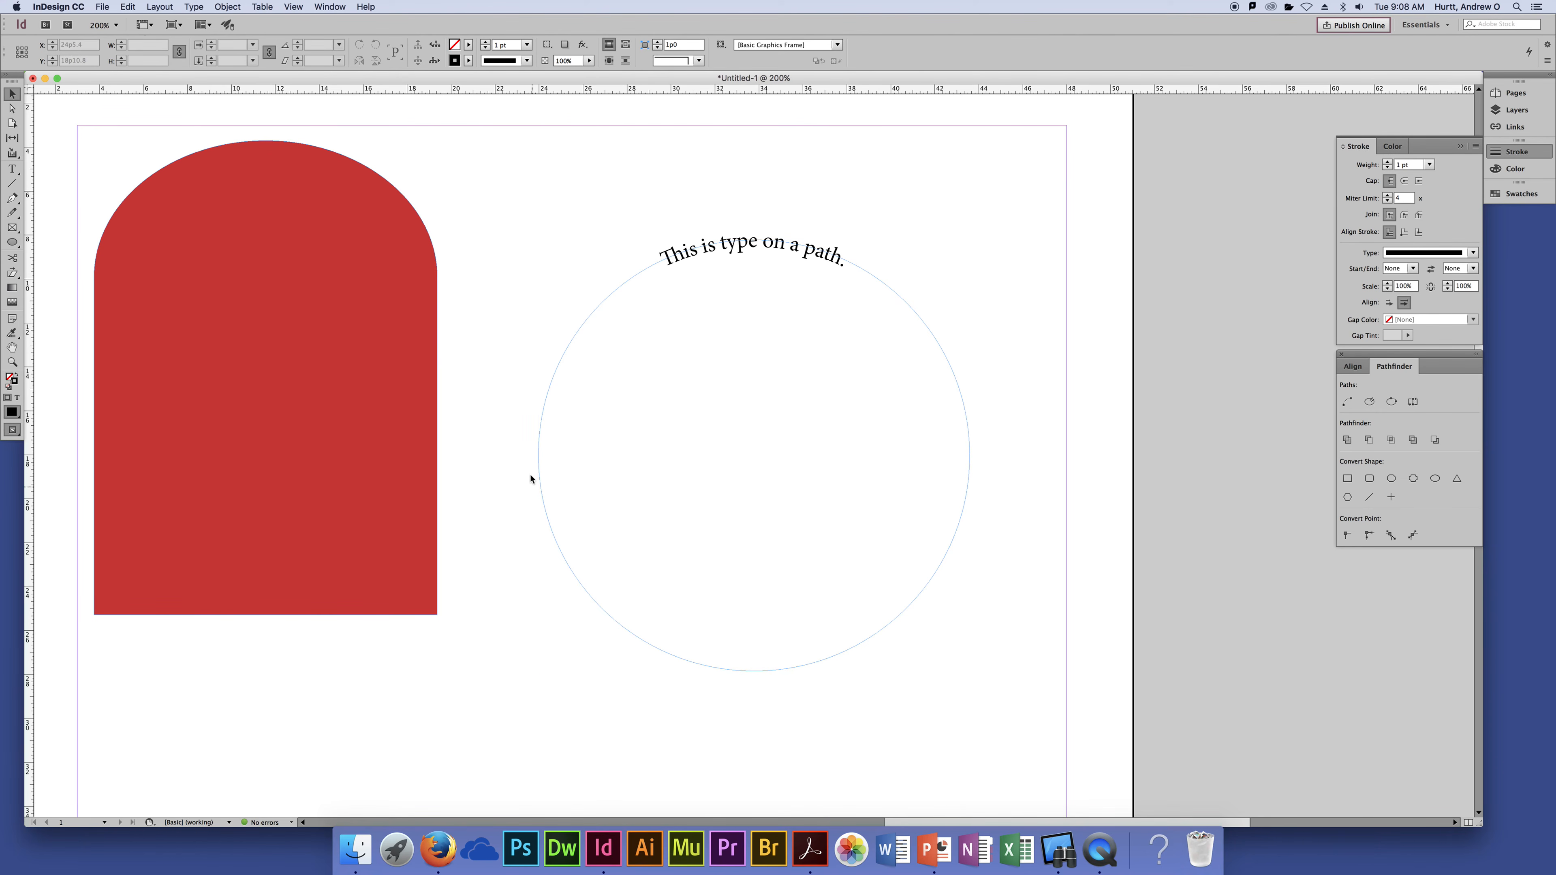
Copy all the text on the circle and paste it as type on a path along the red arch's outline
{"action": "double_click", "coordinate": [771, 248]}
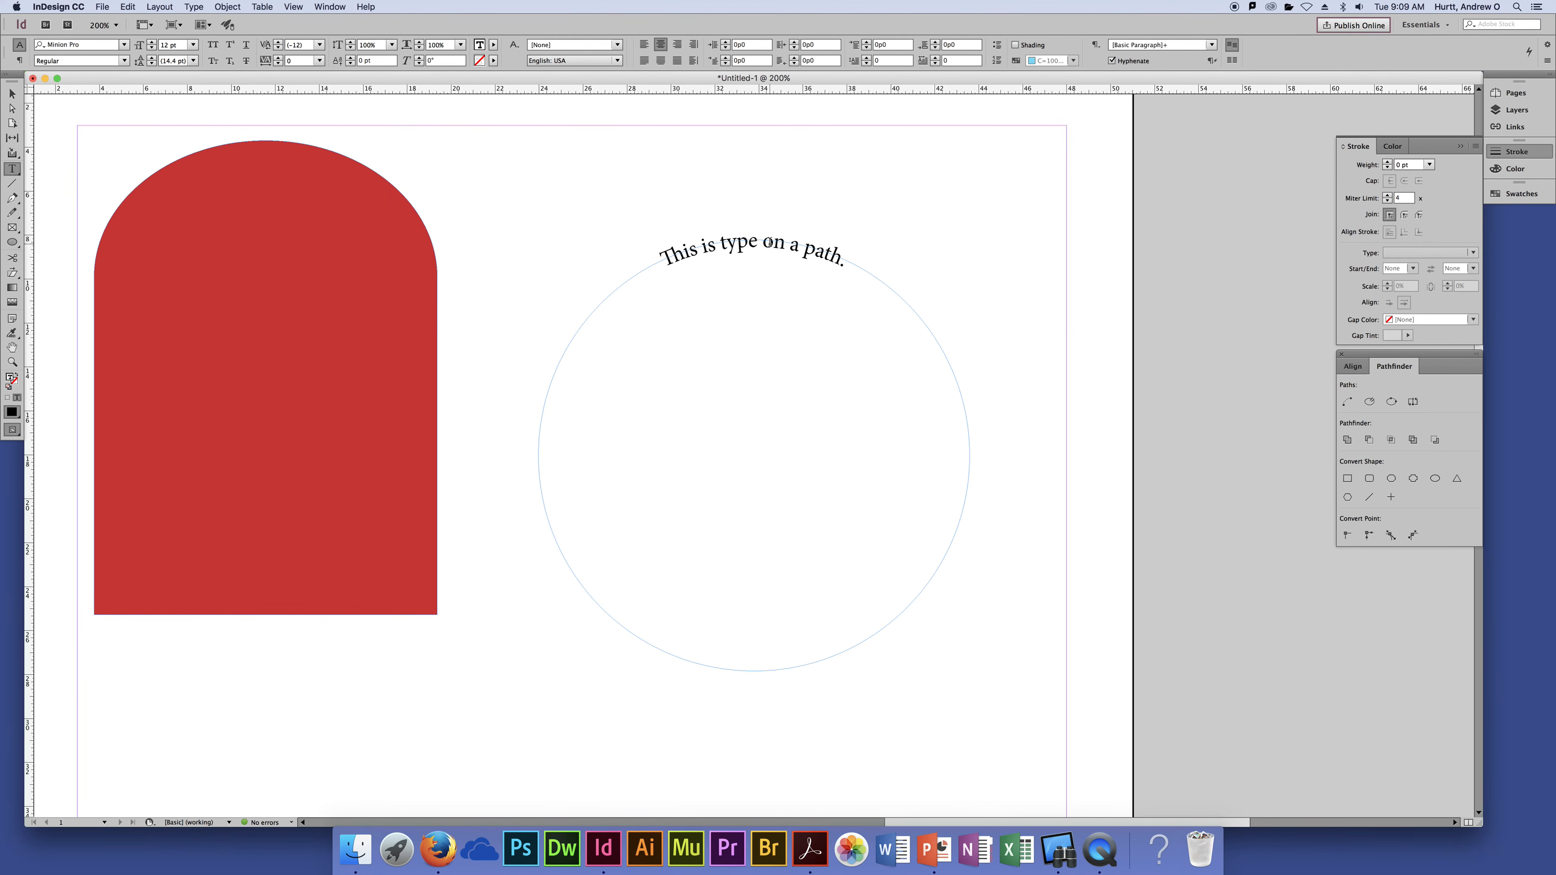
{"action": "key", "text": "super+a"}
{"action": "key", "text": "super+c"}
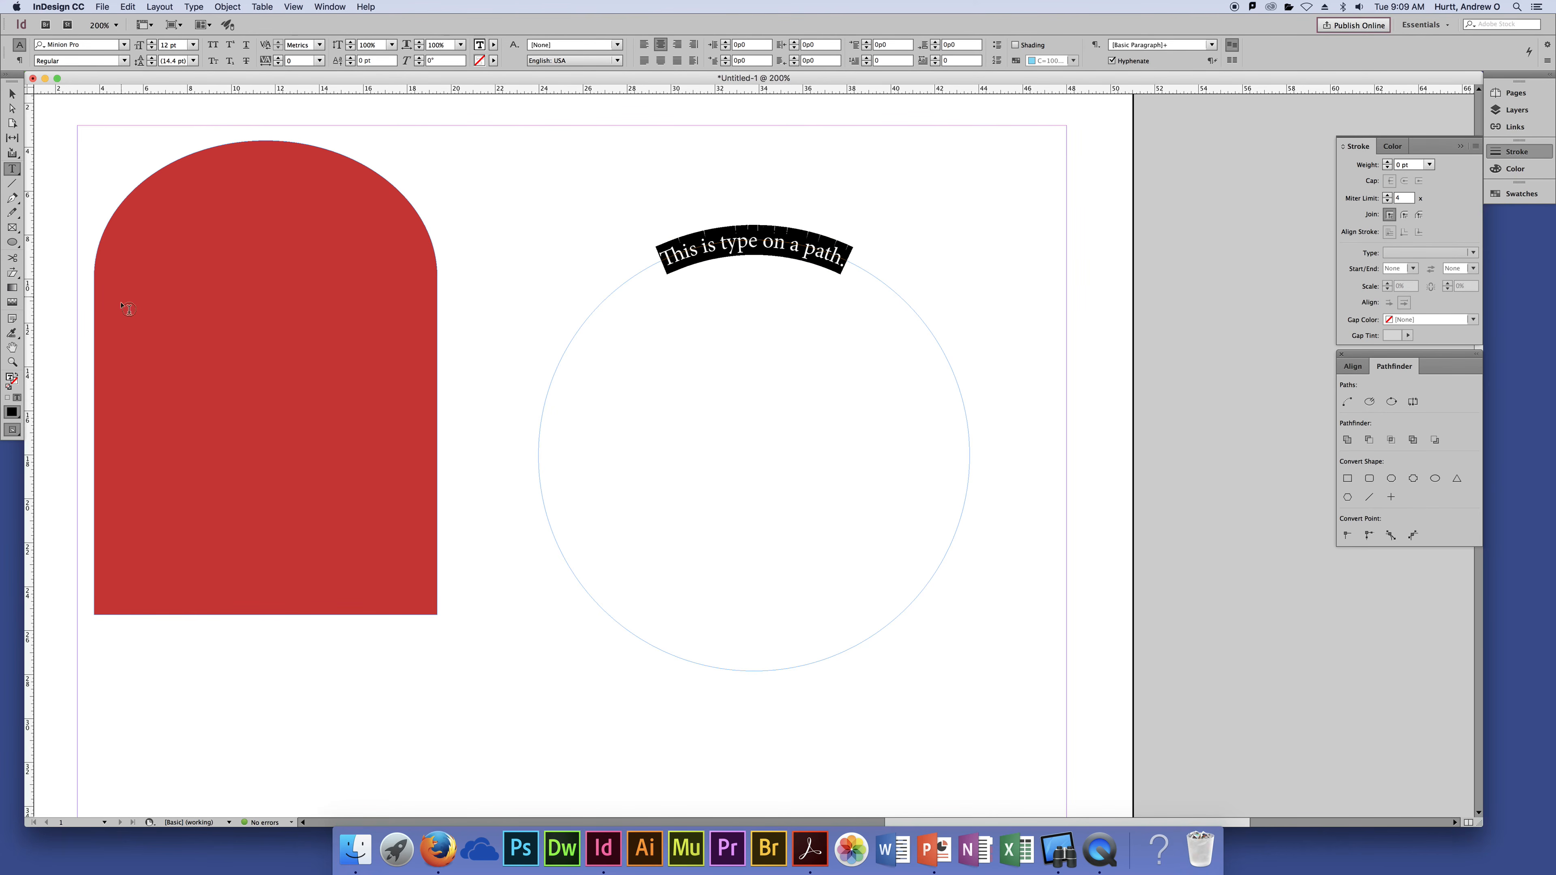
{"action": "left_click", "coordinate": [13, 169]}
{"action": "left_click", "coordinate": [34, 182]}
{"action": "left_click", "coordinate": [132, 190]}
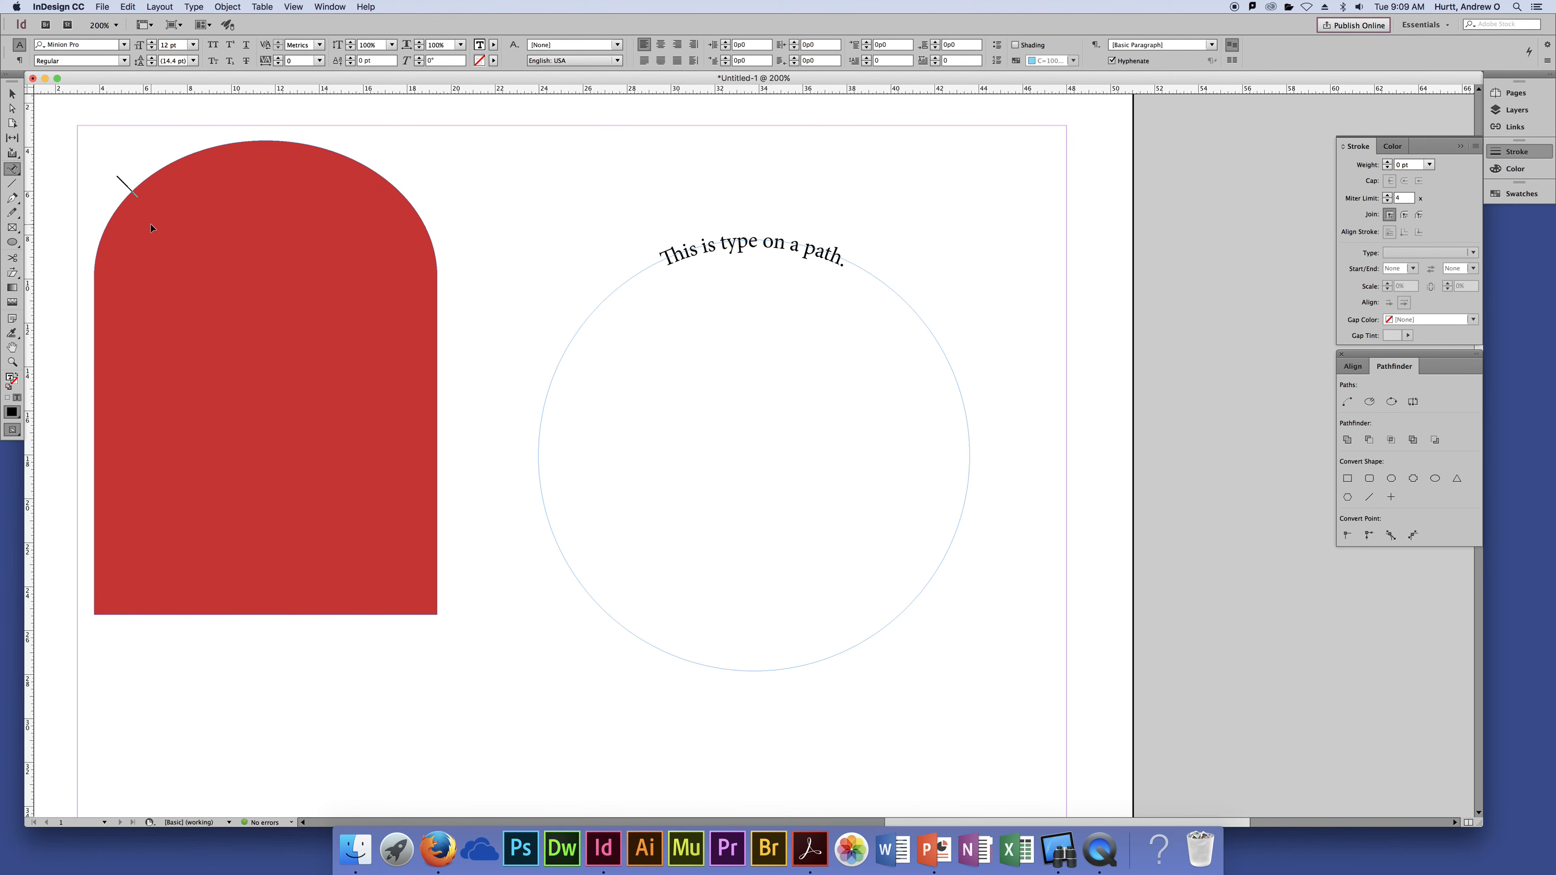
{"action": "key", "text": "super+v"}
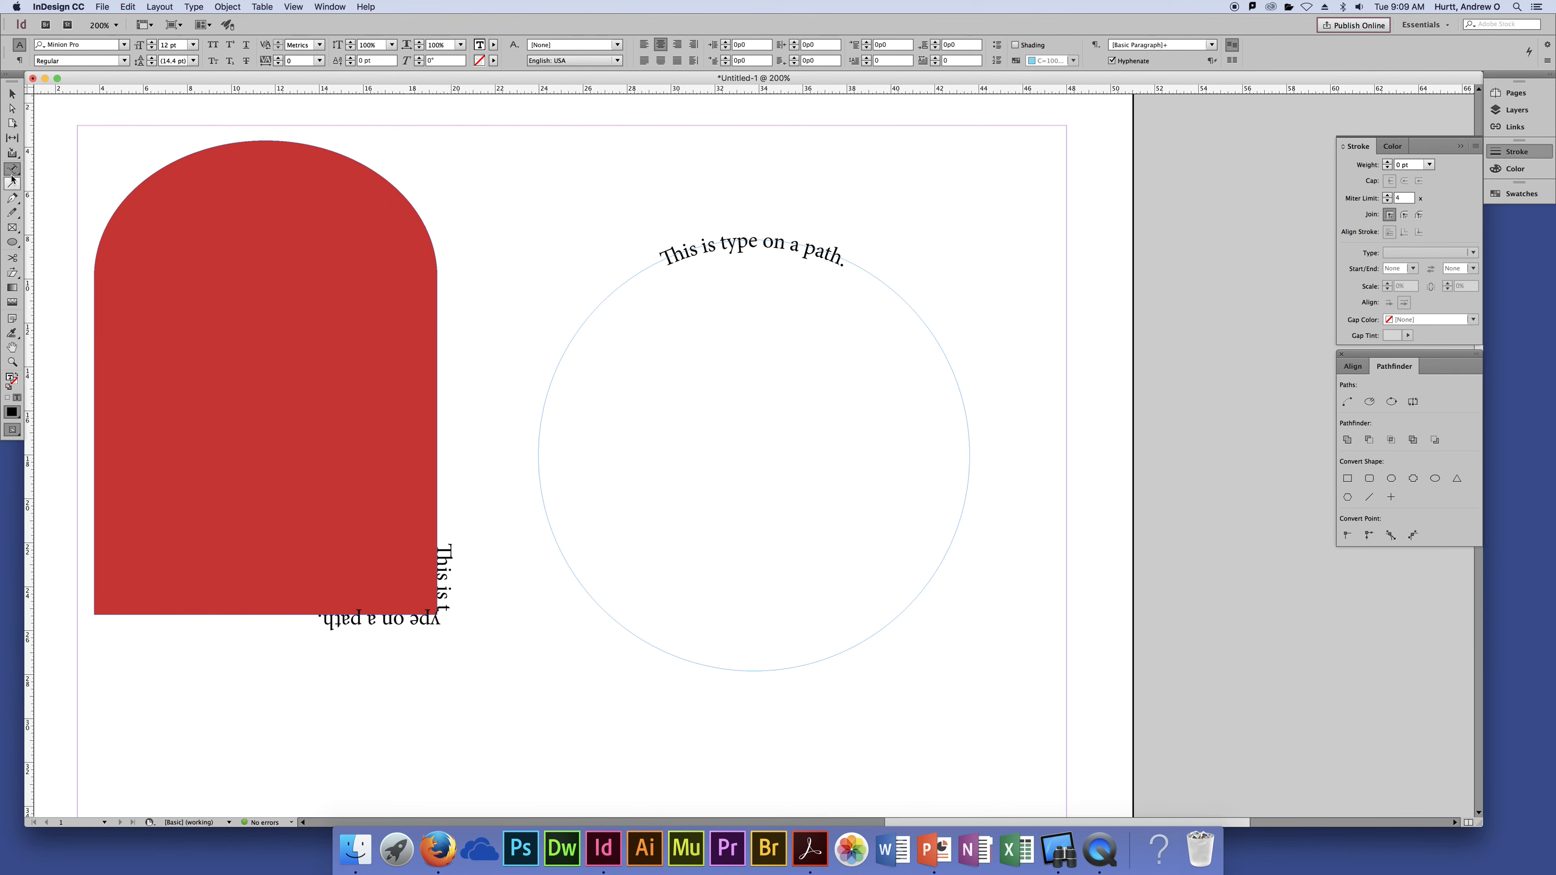
Select the red arch and examine up close how its path text runs around the lower-right corner
{"action": "left_click", "coordinate": [12, 109]}
{"action": "left_click", "coordinate": [261, 506]}
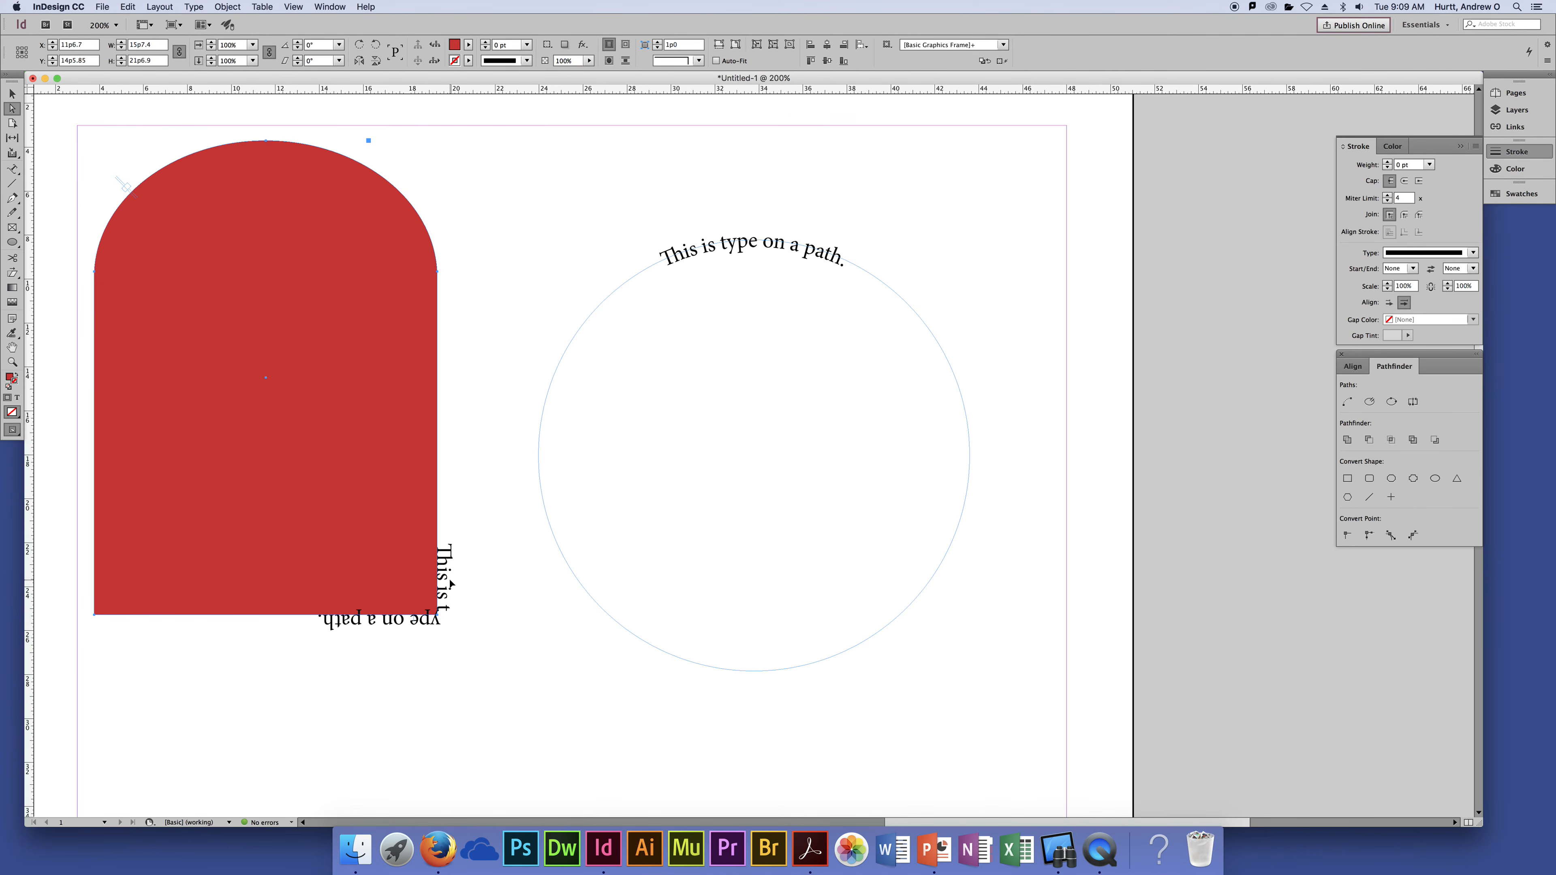
{"action": "left_click", "coordinate": [14, 170]}
{"action": "left_click", "coordinate": [28, 171]}
{"action": "left_click", "coordinate": [12, 109]}
{"action": "key", "text": "super+equal"}
{"action": "key", "text": "super+equal"}
{"action": "key", "text": "super+equal"}
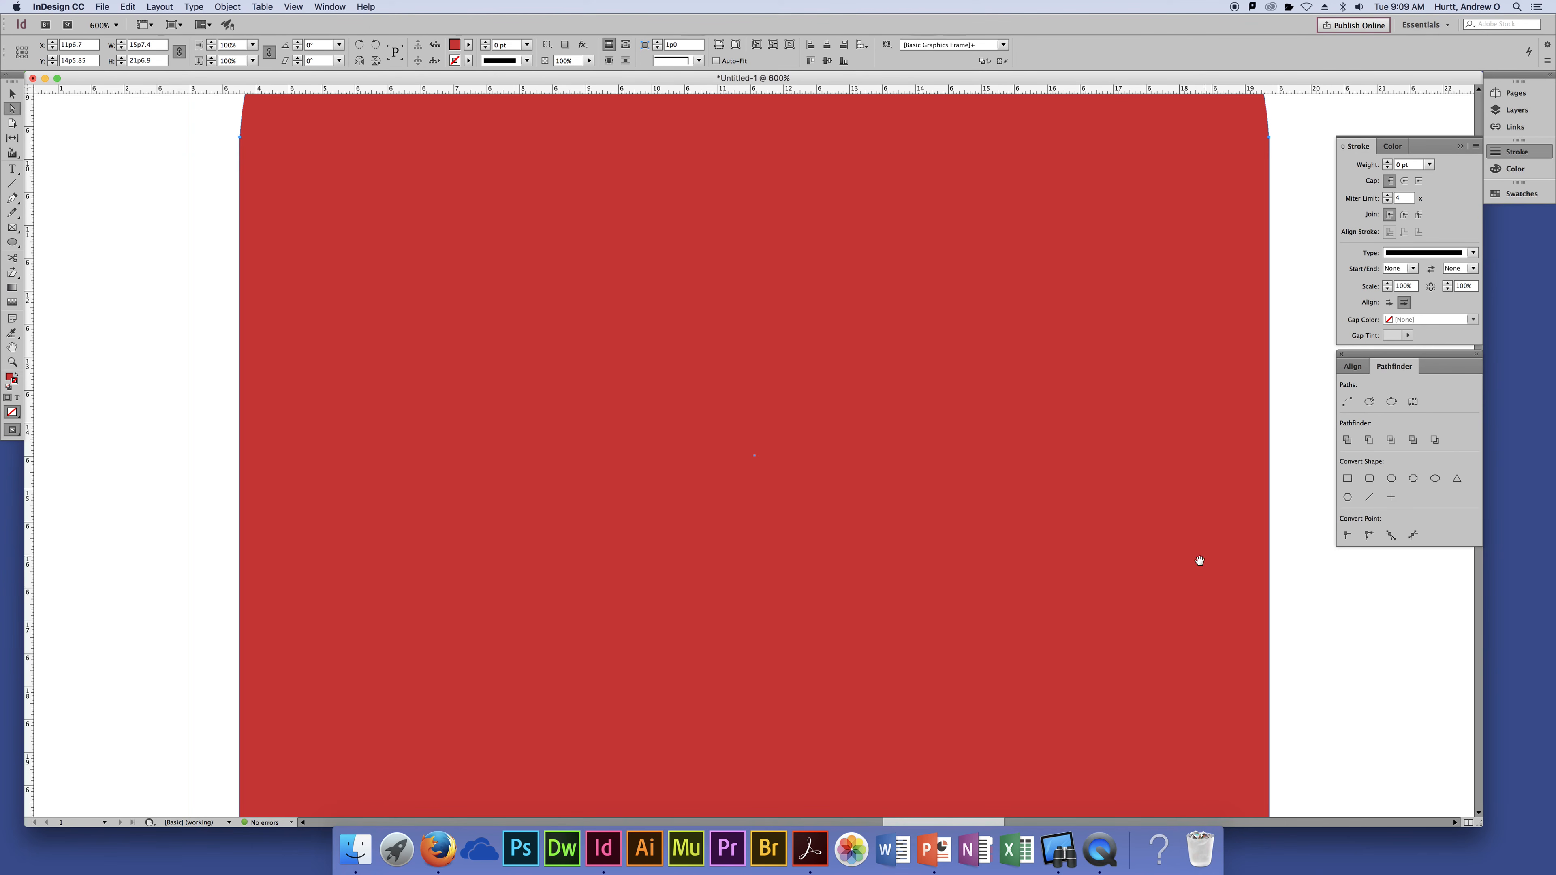
{"action": "left_click_drag", "start_coordinate": [1066, 456], "coordinate": [992, 180]}
{"action": "scroll", "coordinate": [1011, 549], "scroll_direction": "down", "scroll_amount": 4}
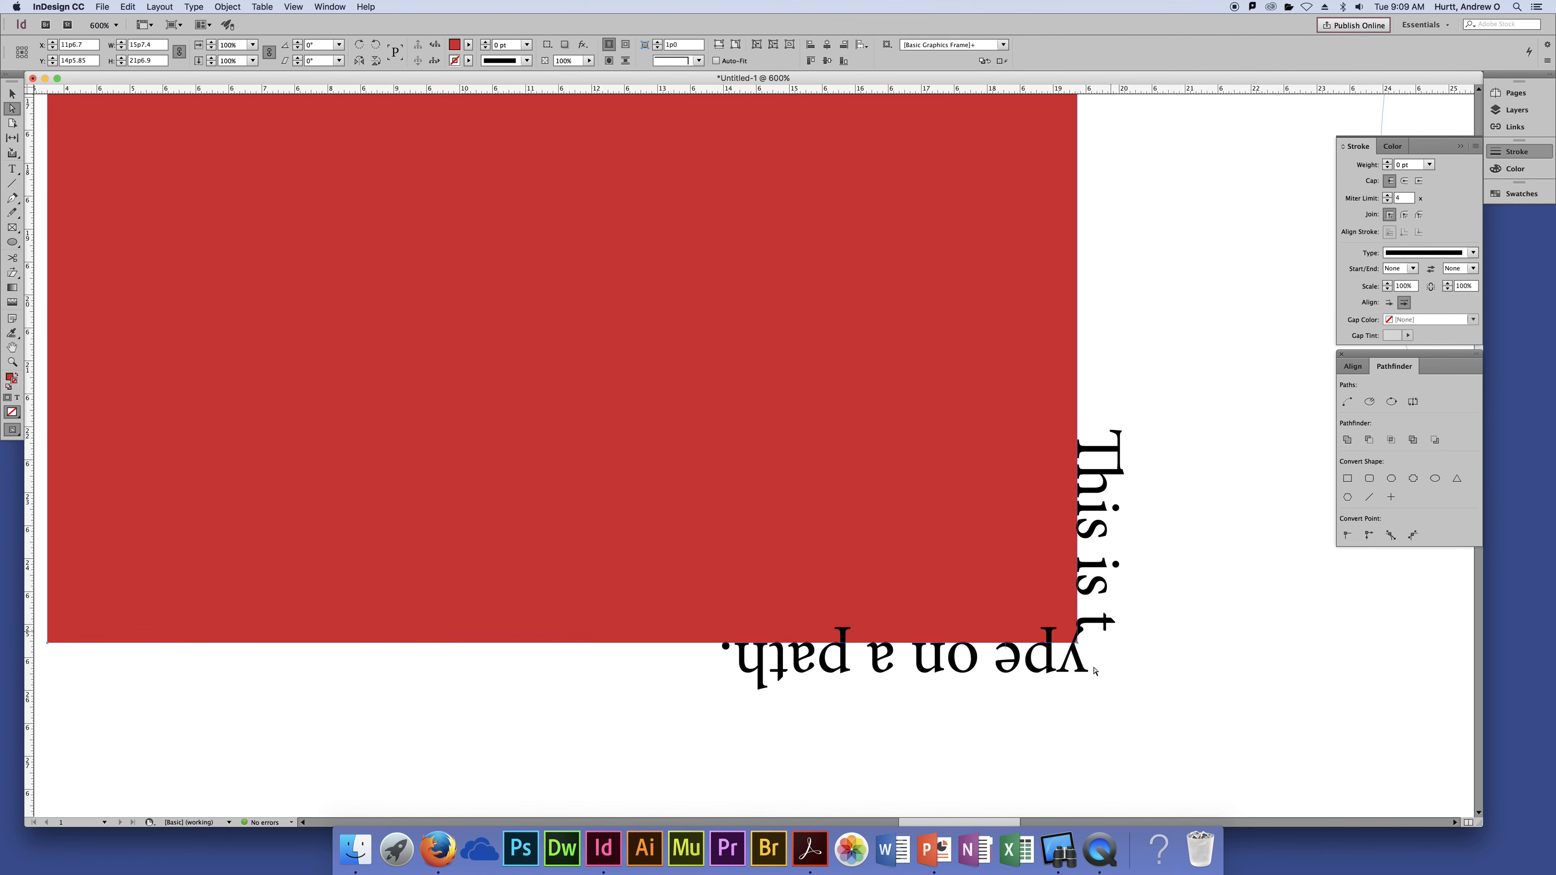
{"action": "key", "text": "super+minus"}
{"action": "key", "text": "super+minus"}
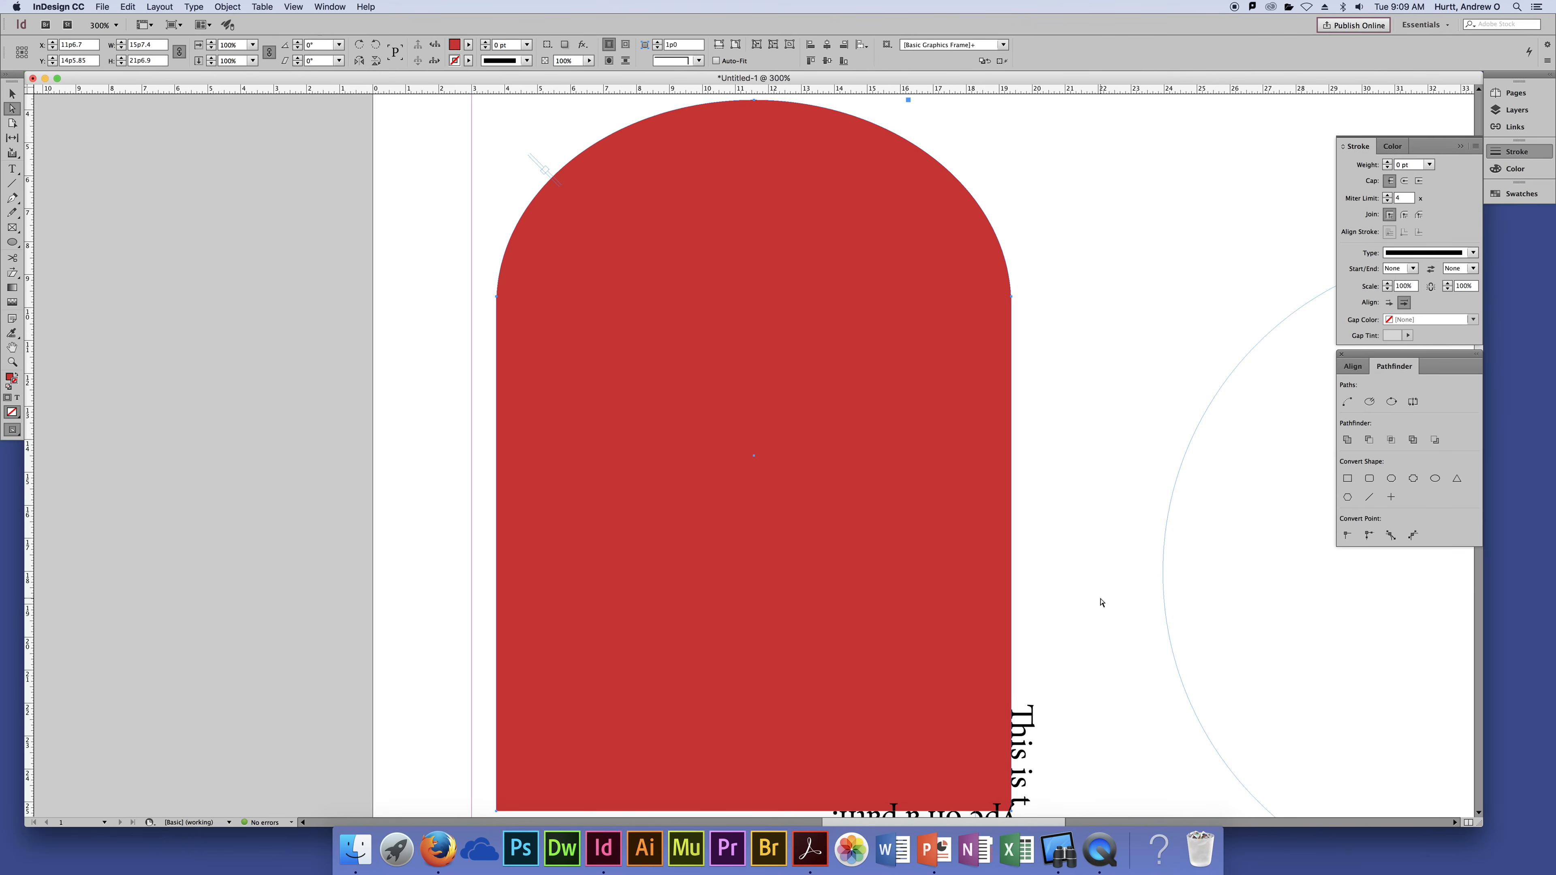
{"action": "scroll", "coordinate": [1024, 424], "scroll_direction": "down", "scroll_amount": 5}
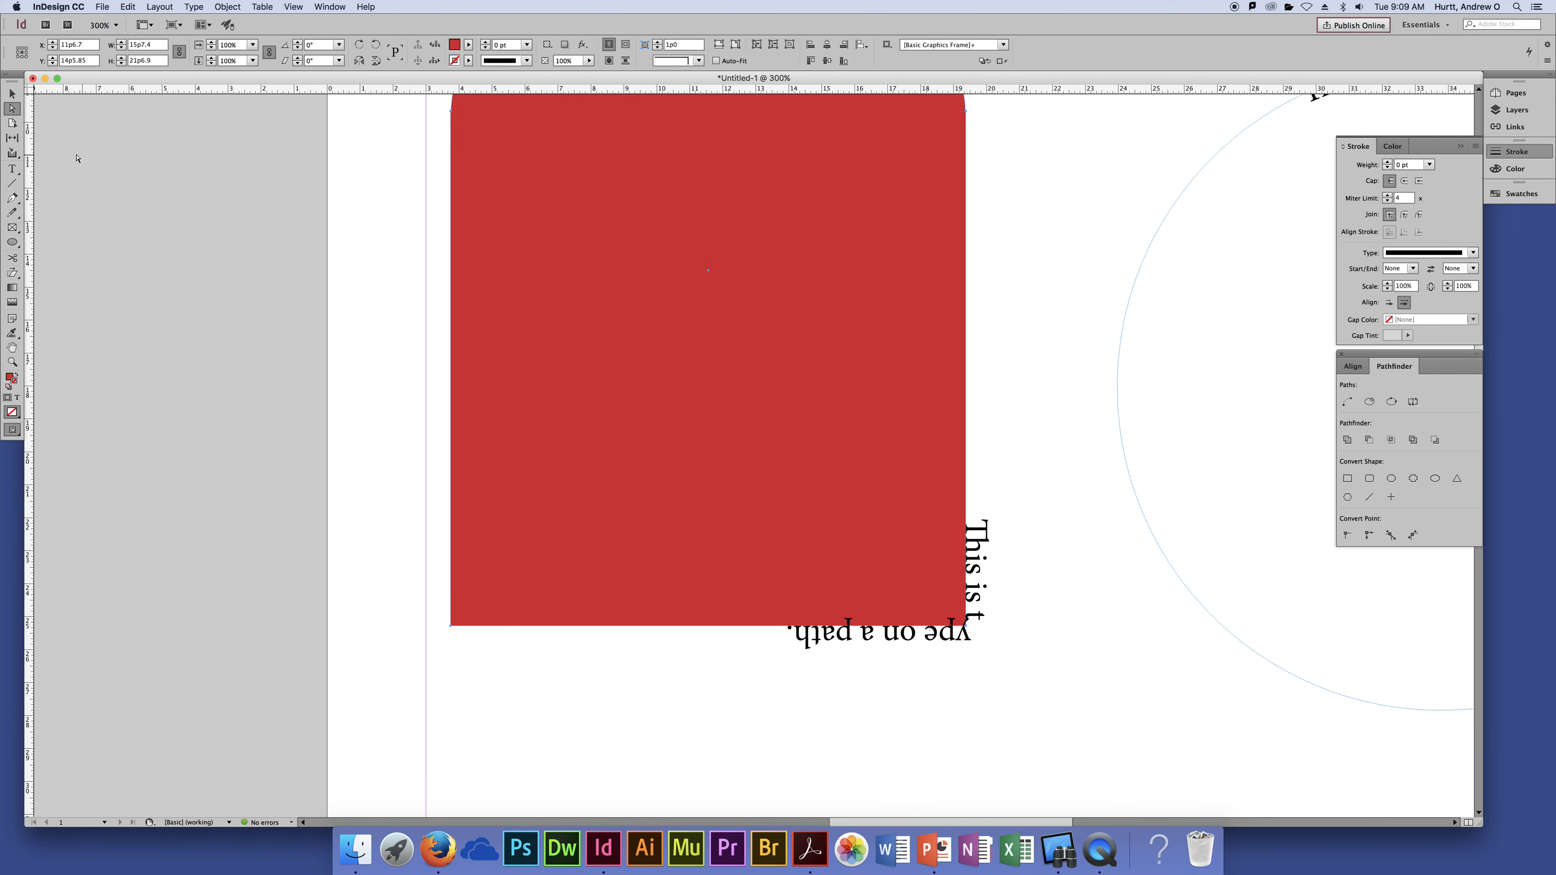
Highlight "This is t" along the arch's right edge, and select the word "type" across its lower-right corner
{"action": "left_click", "coordinate": [12, 169]}
{"action": "left_click_drag", "start_coordinate": [966, 615], "coordinate": [969, 520]}
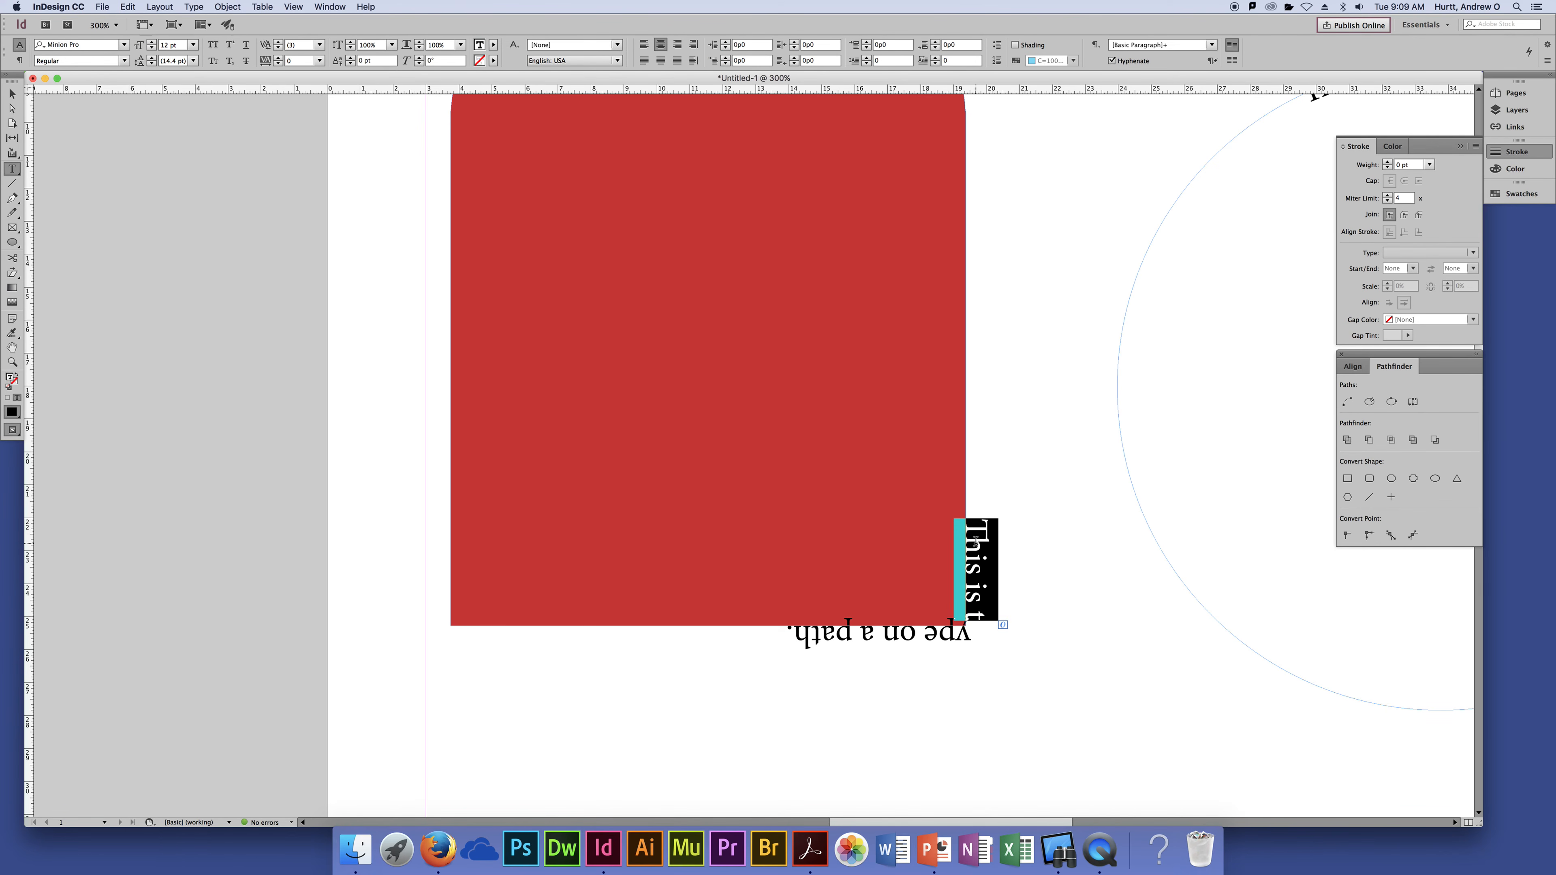
{"action": "left_click_drag", "start_coordinate": [980, 606], "coordinate": [941, 639]}
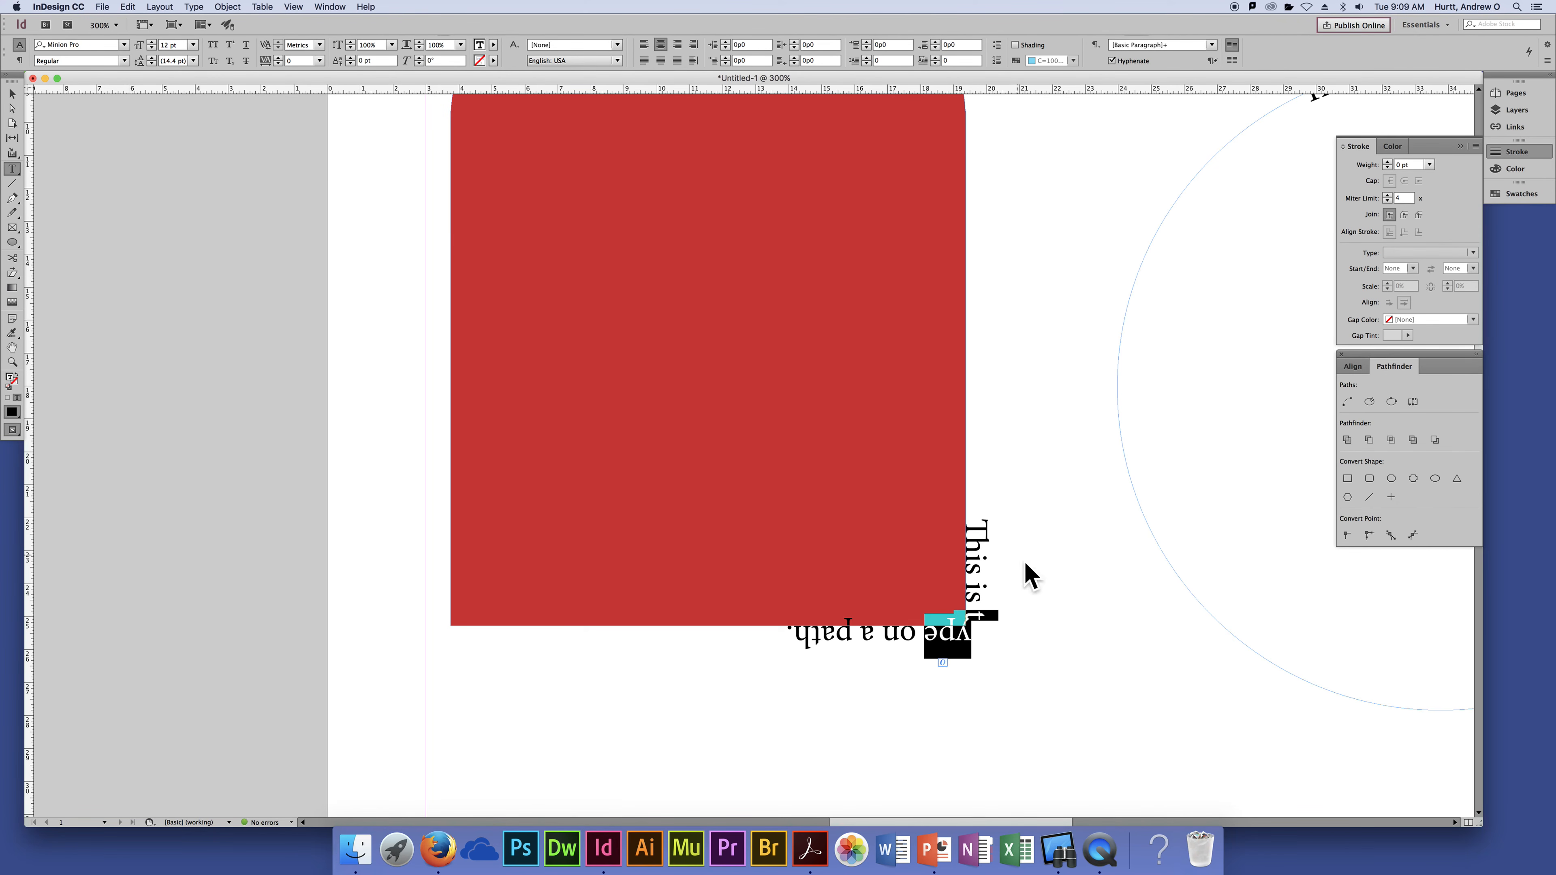
Set the red arch's fill to None so that only its outline and path text remain
{"action": "left_click", "coordinate": [13, 93]}
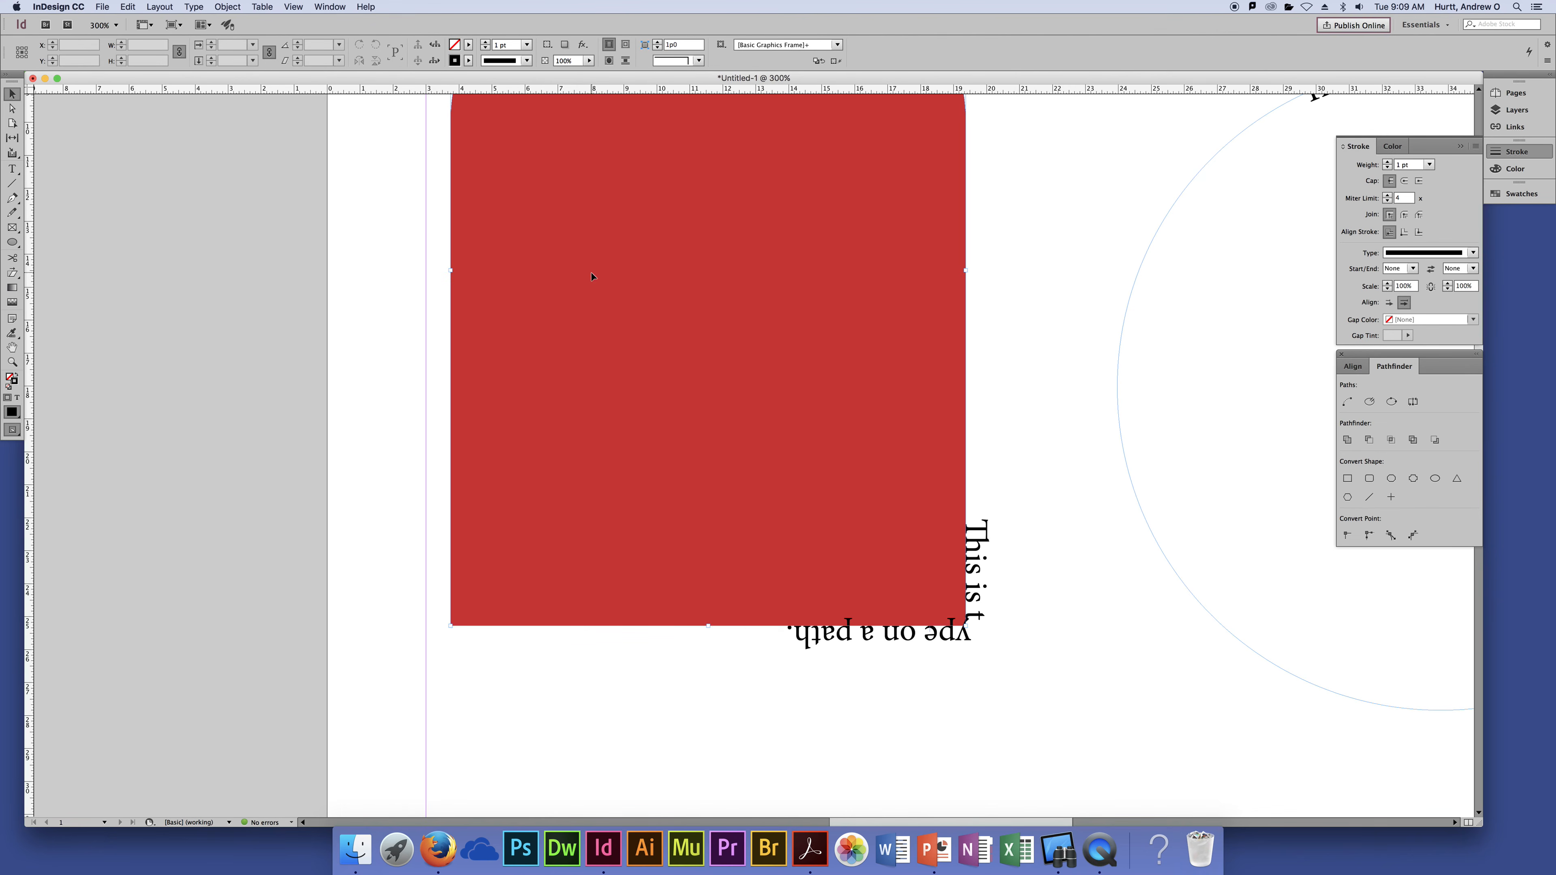
{"action": "left_click", "coordinate": [470, 44]}
{"action": "left_click", "coordinate": [373, 76]}
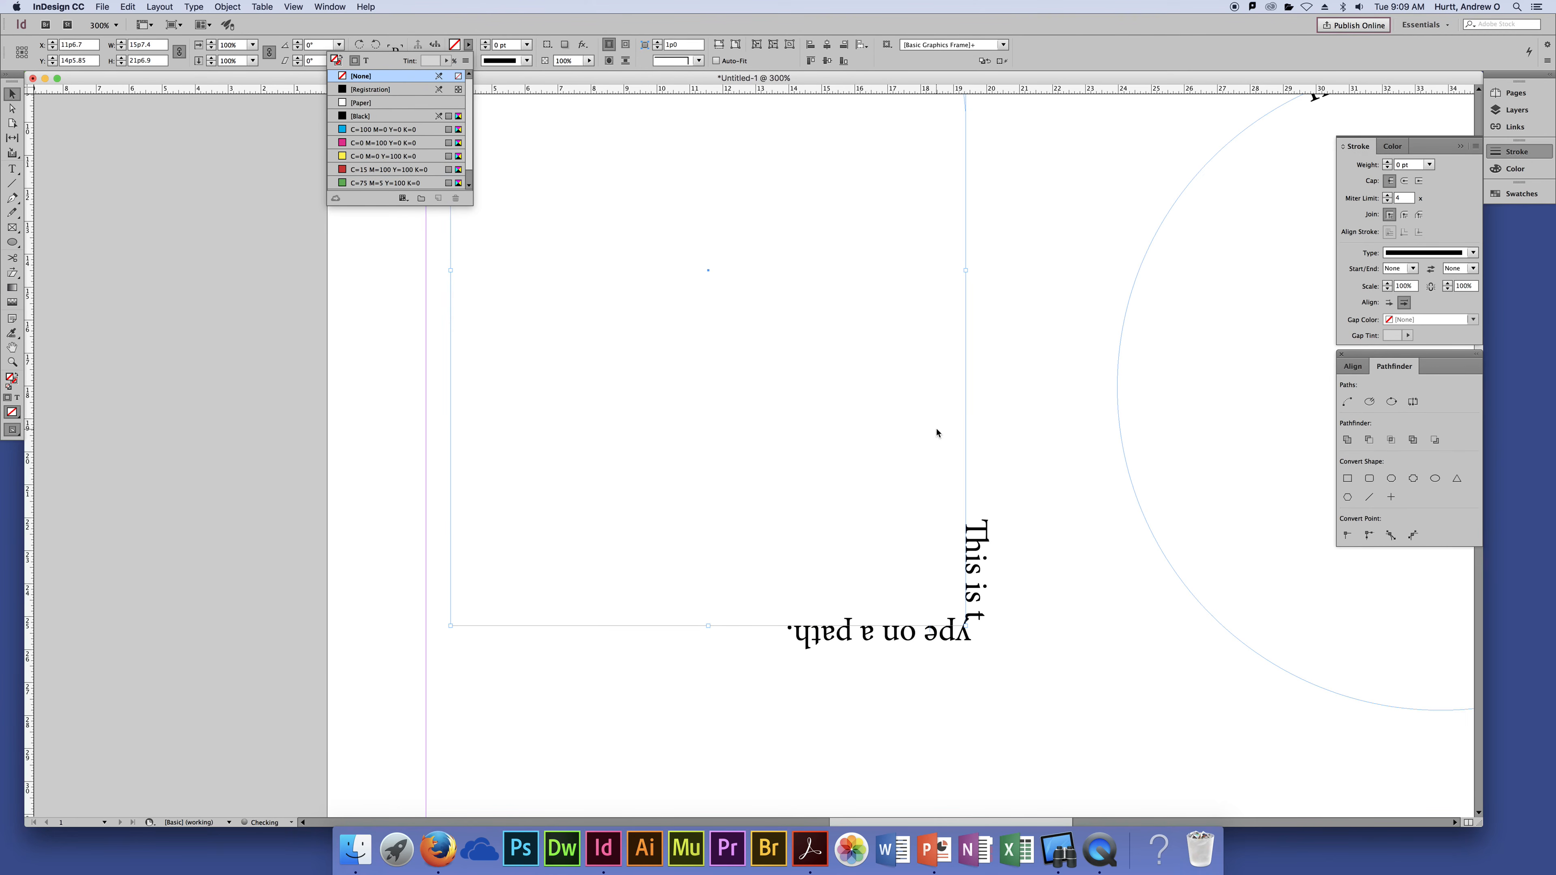
{"action": "left_click", "coordinate": [1013, 420]}
{"action": "left_click", "coordinate": [980, 542]}
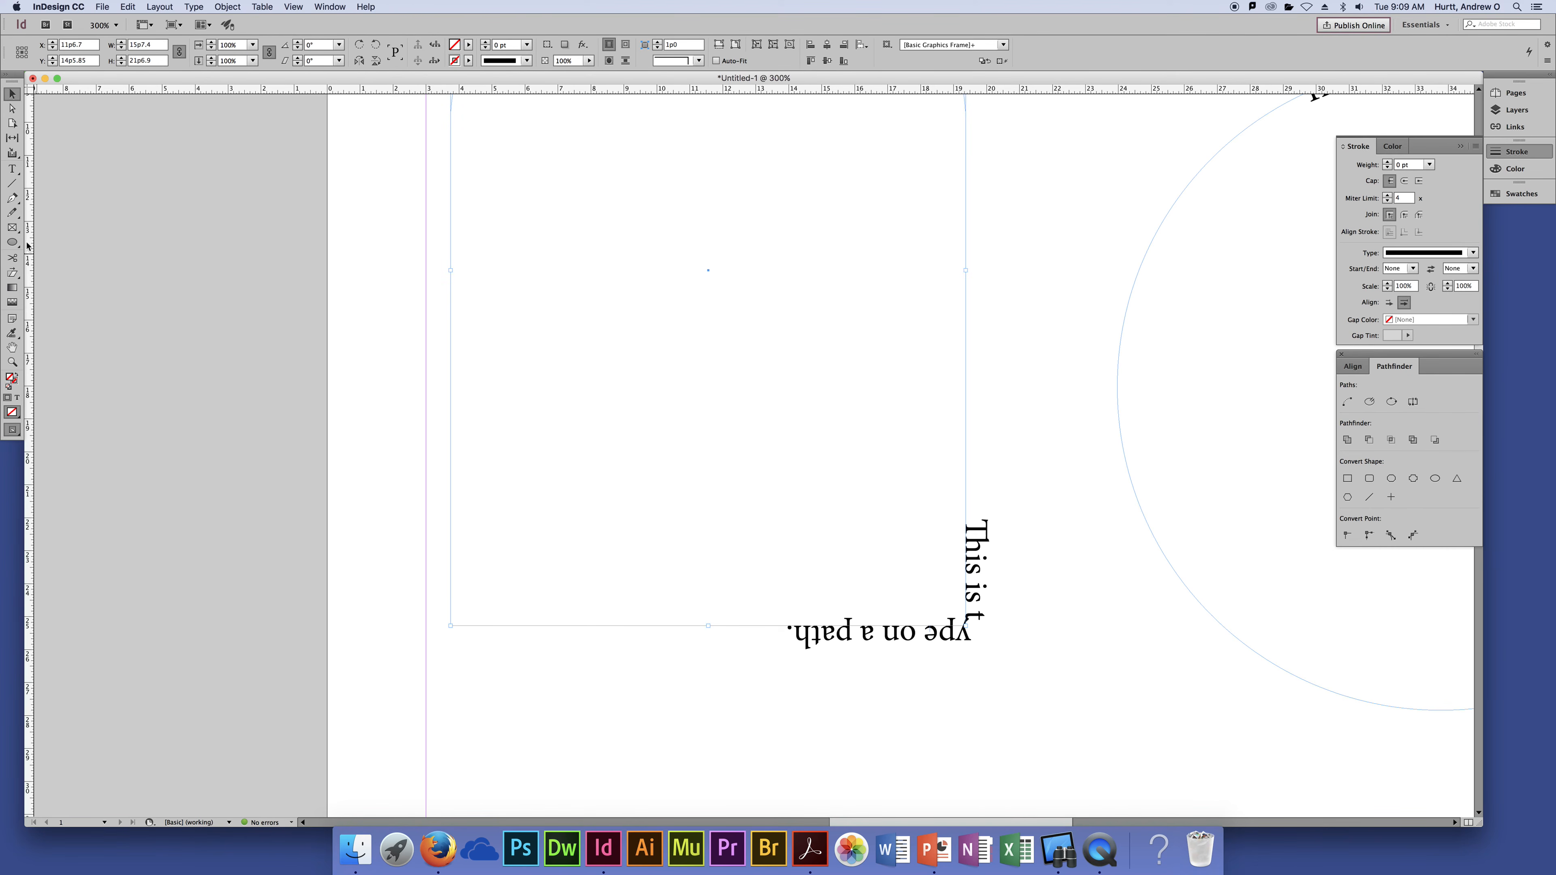
Move the arch text's start and end brackets to matching heights on the two straight sides, centering the text over the top
{"action": "left_click_drag", "start_coordinate": [12, 169], "coordinate": [67, 182]}
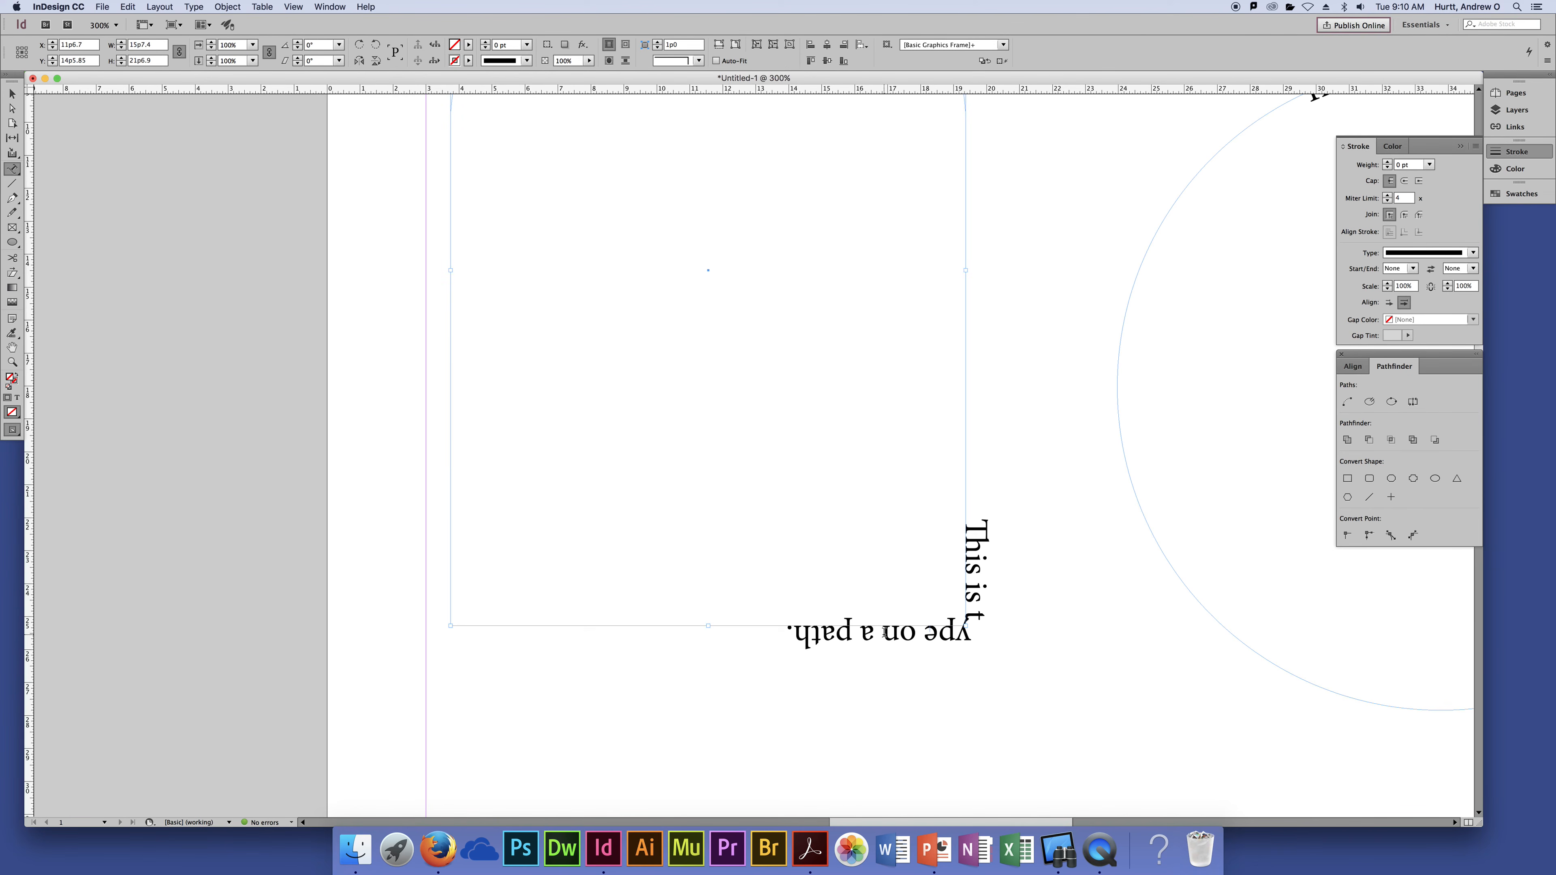
{"action": "left_click", "coordinate": [976, 590]}
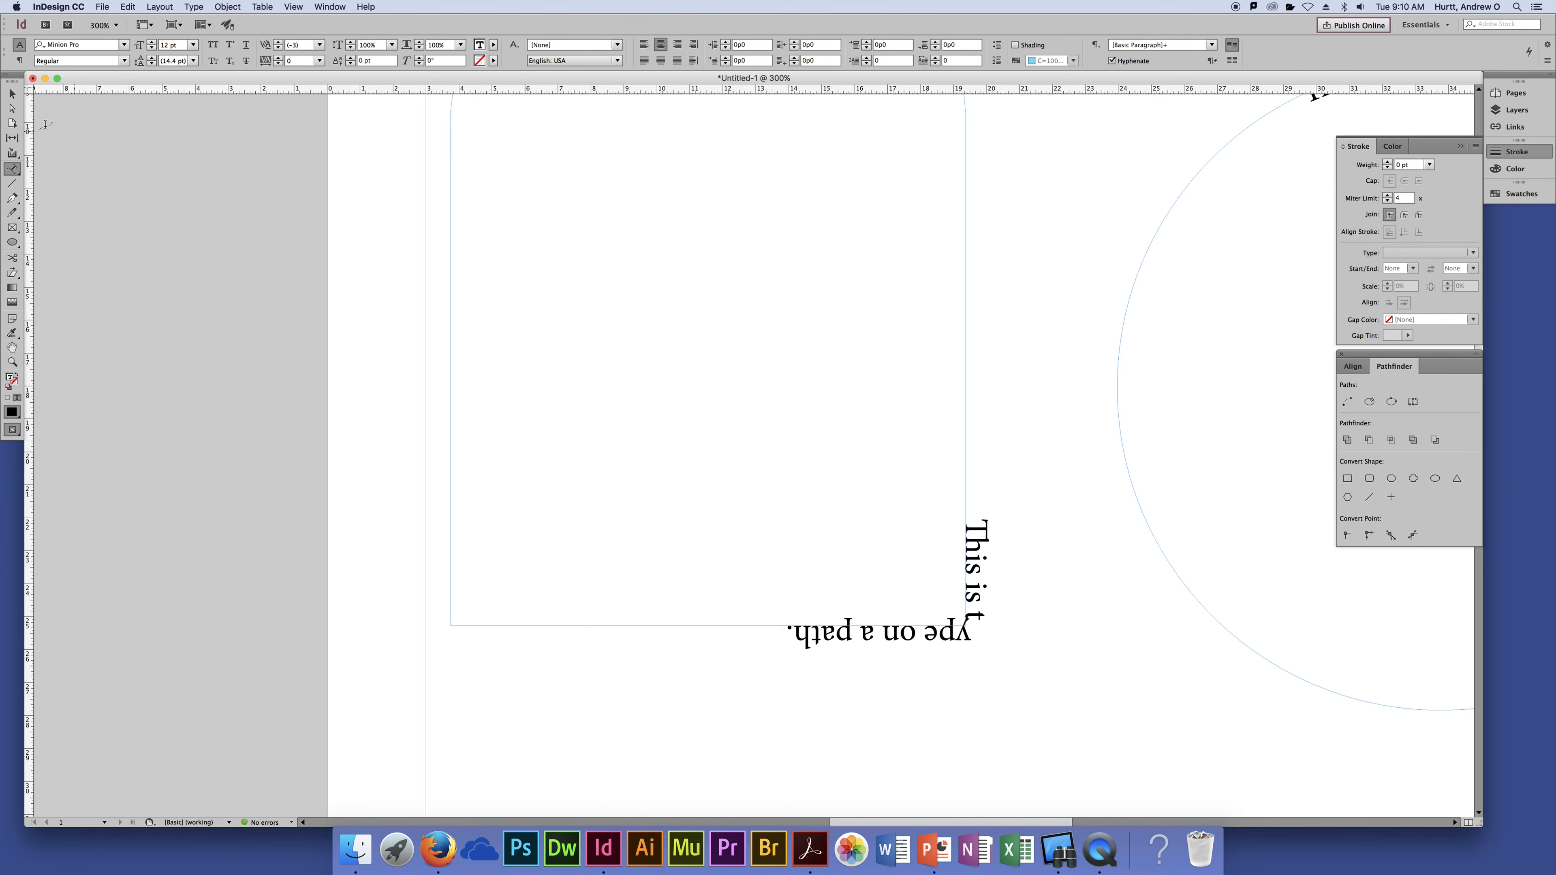
{"action": "left_click", "coordinate": [12, 109]}
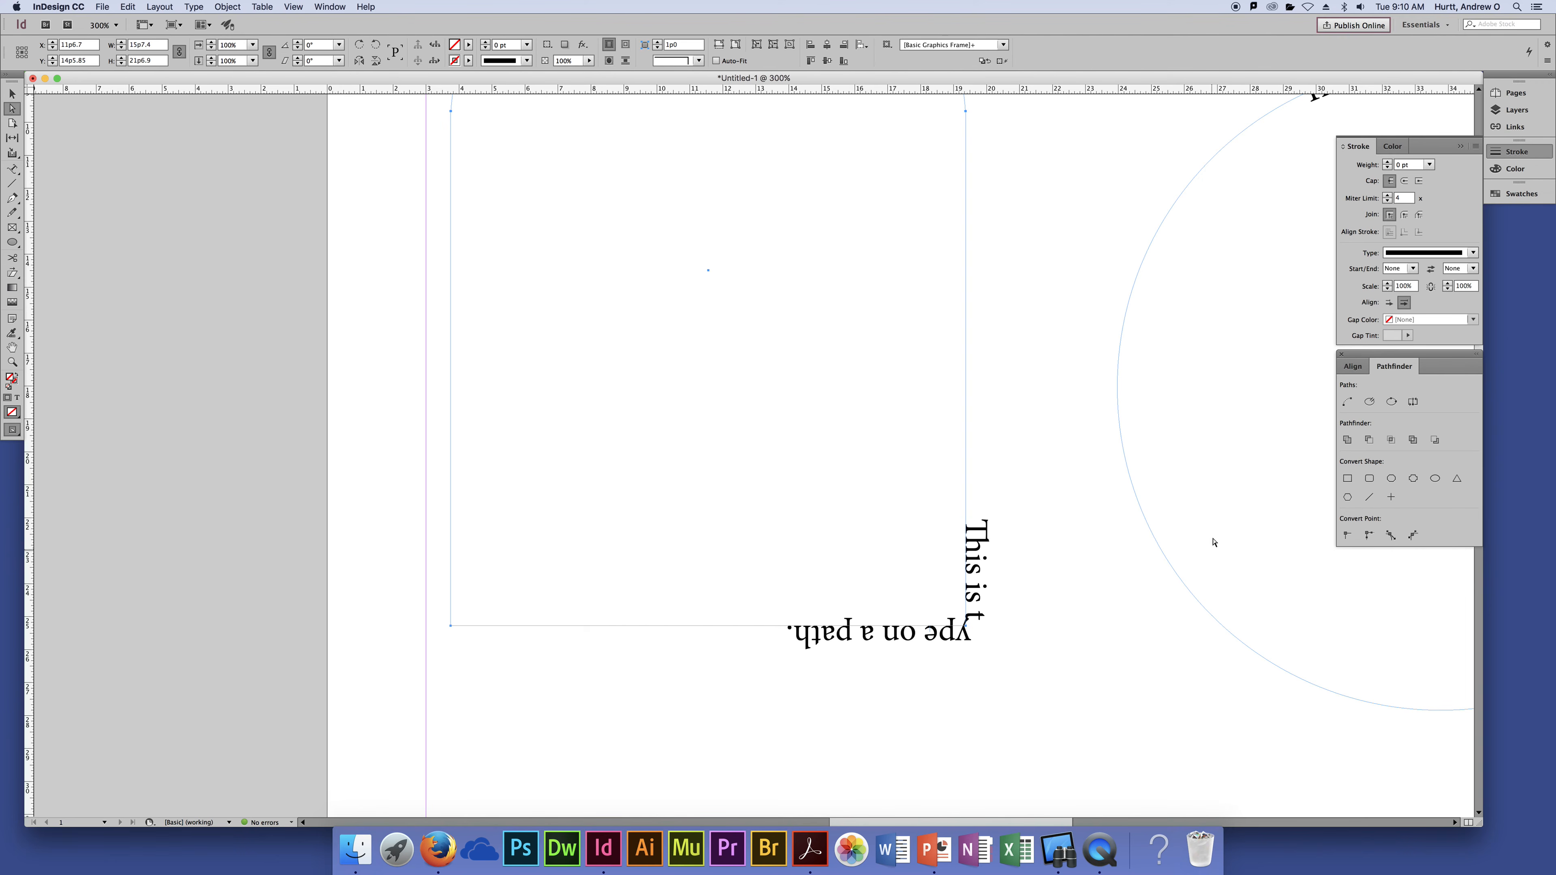
{"action": "key", "text": "super+minus"}
{"action": "key", "text": "super+minus"}
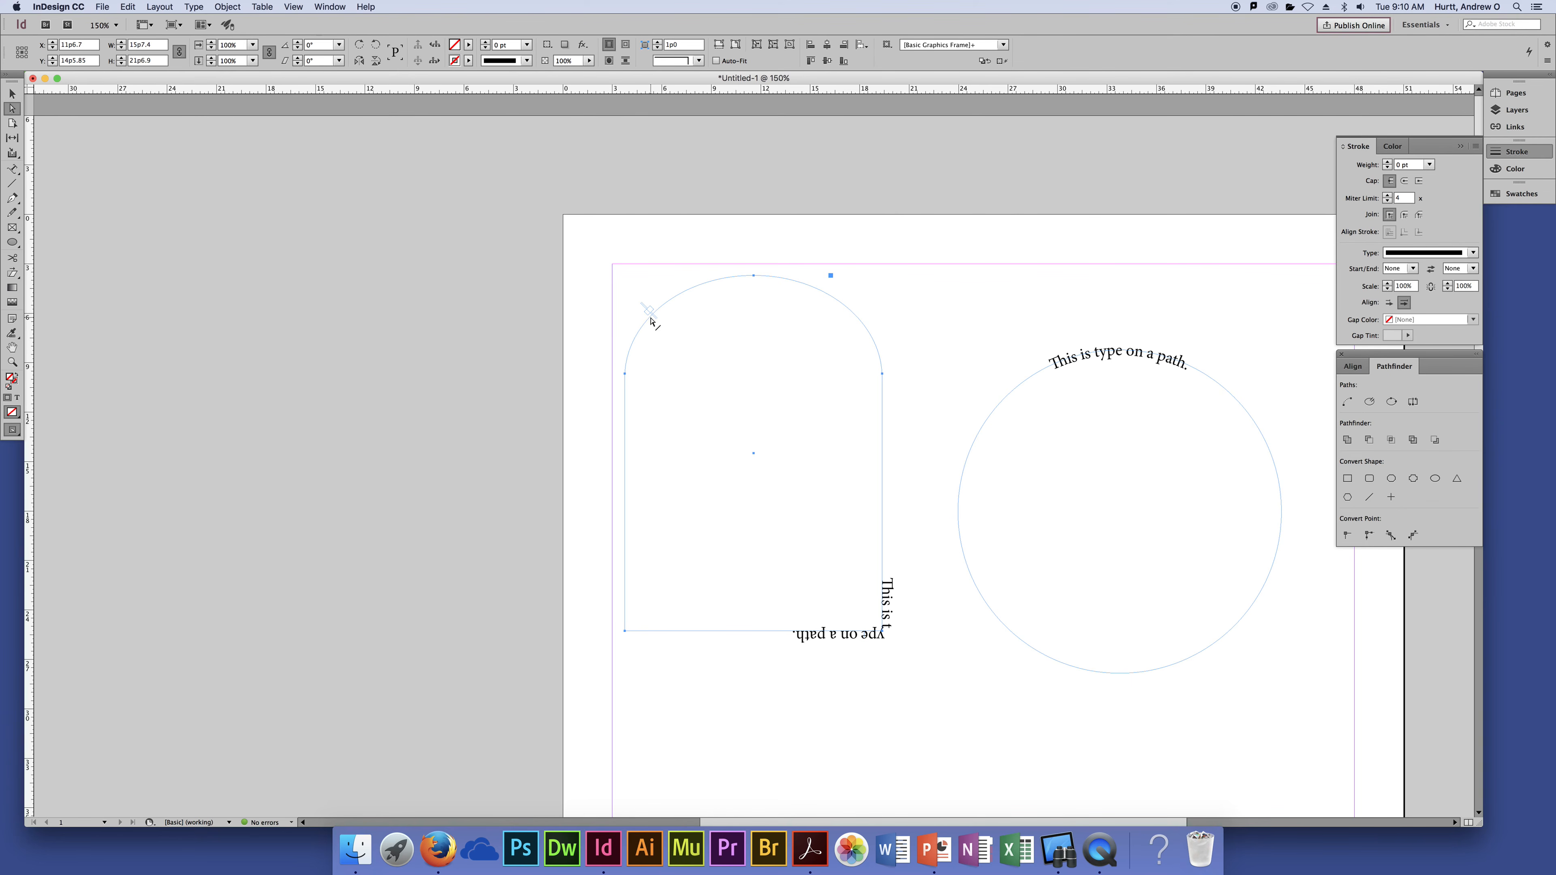
{"action": "left_click_drag", "start_coordinate": [655, 324], "coordinate": [625, 438]}
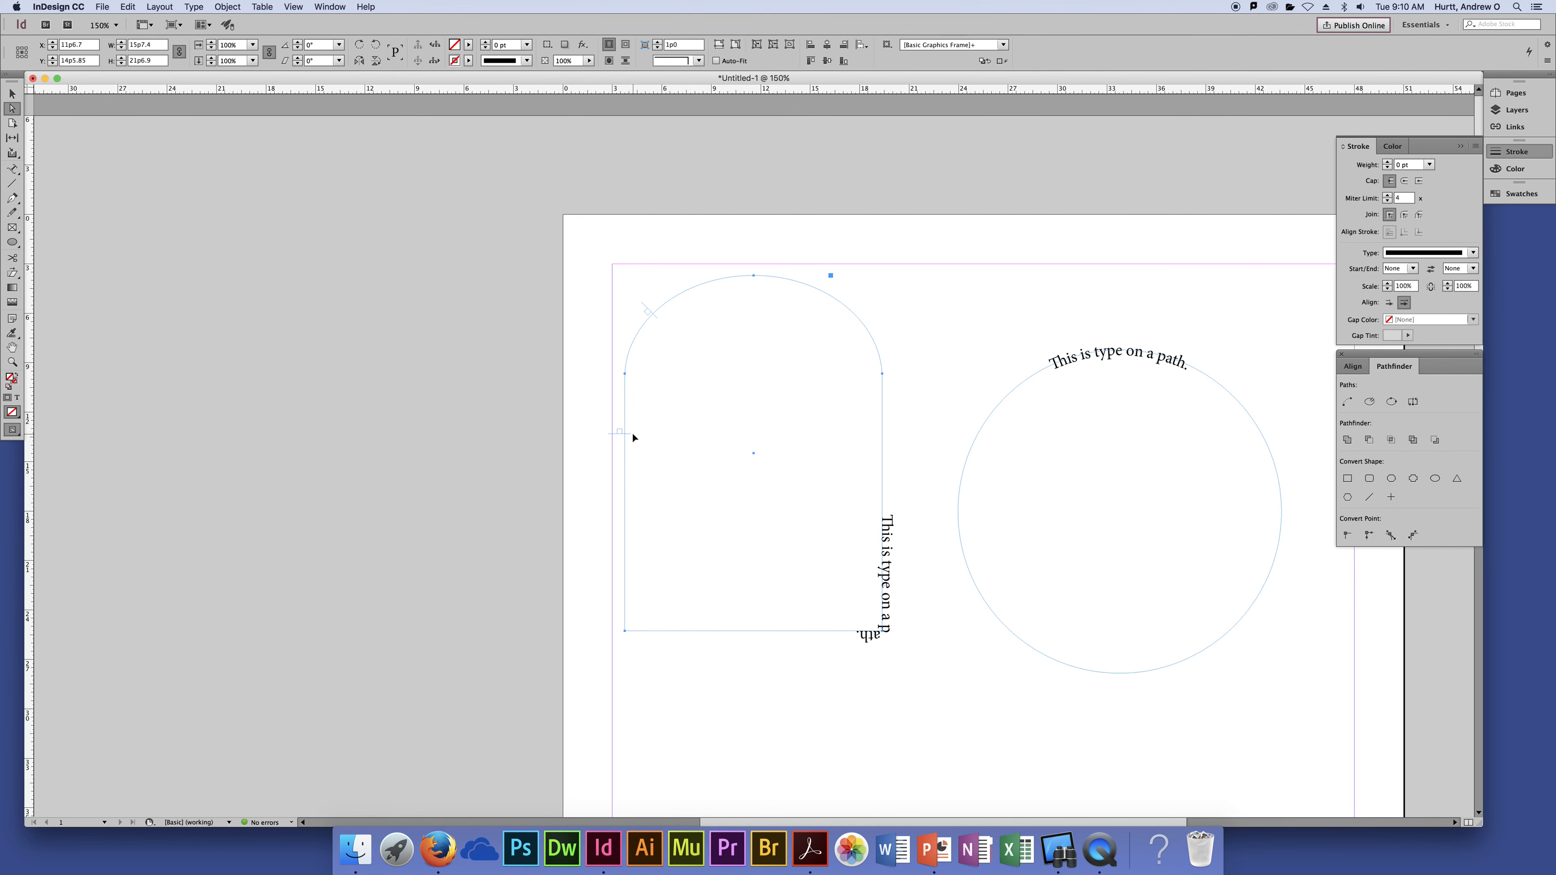
{"action": "left_click_drag", "start_coordinate": [937, 482], "coordinate": [939, 502]}
{"action": "left_click_drag", "start_coordinate": [654, 315], "coordinate": [630, 499]}
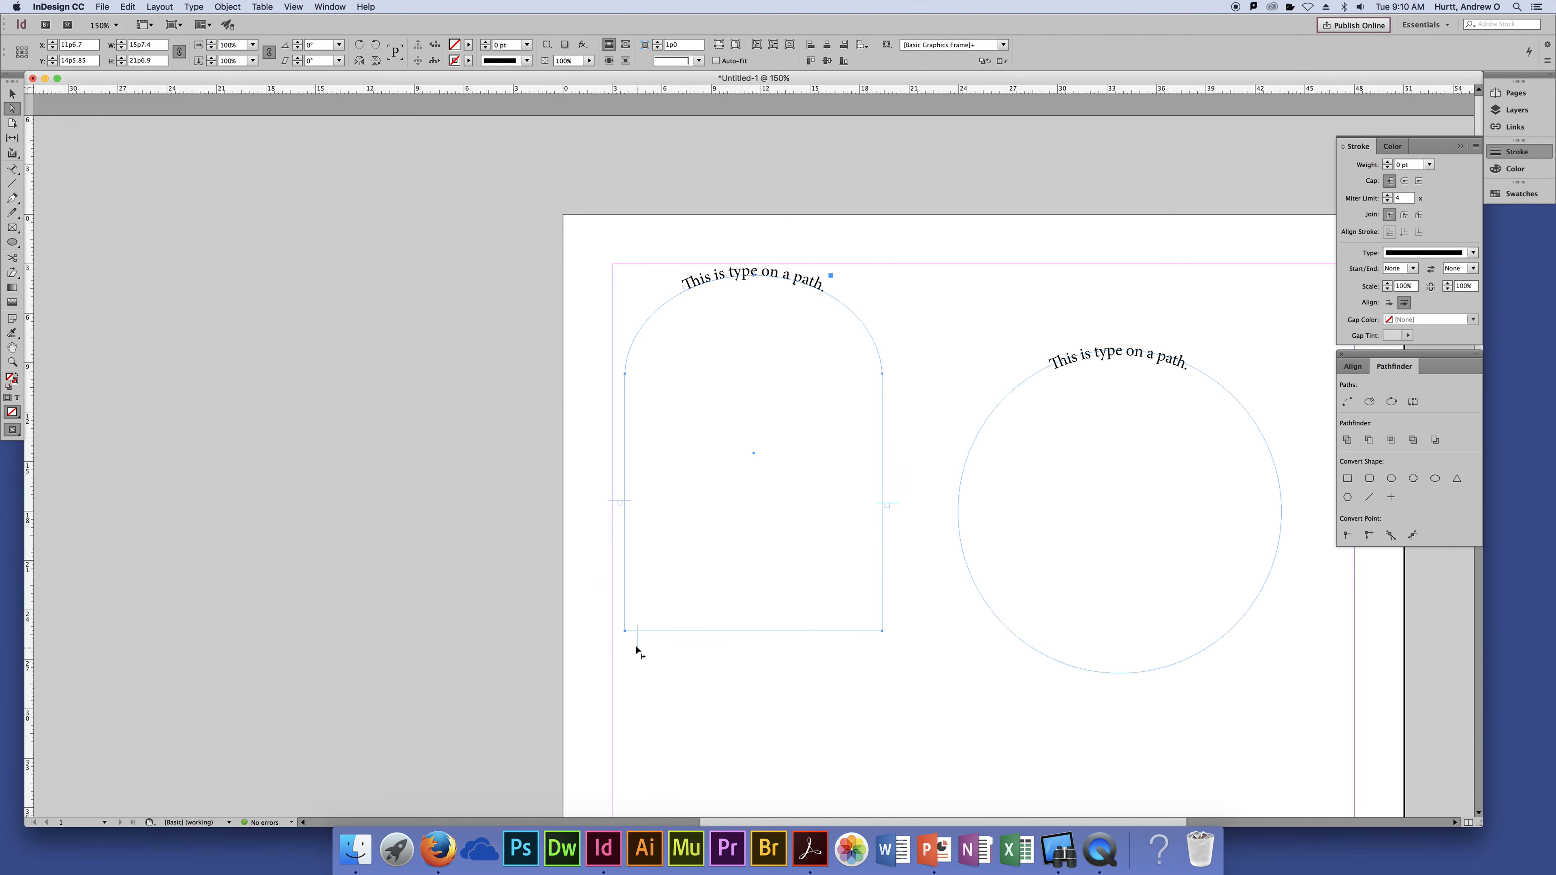
Place the start bracket at the arch's lower-left corner and the end bracket at the right curve's base, and left-align the text
{"action": "left_click_drag", "start_coordinate": [618, 635], "coordinate": [618, 635]}
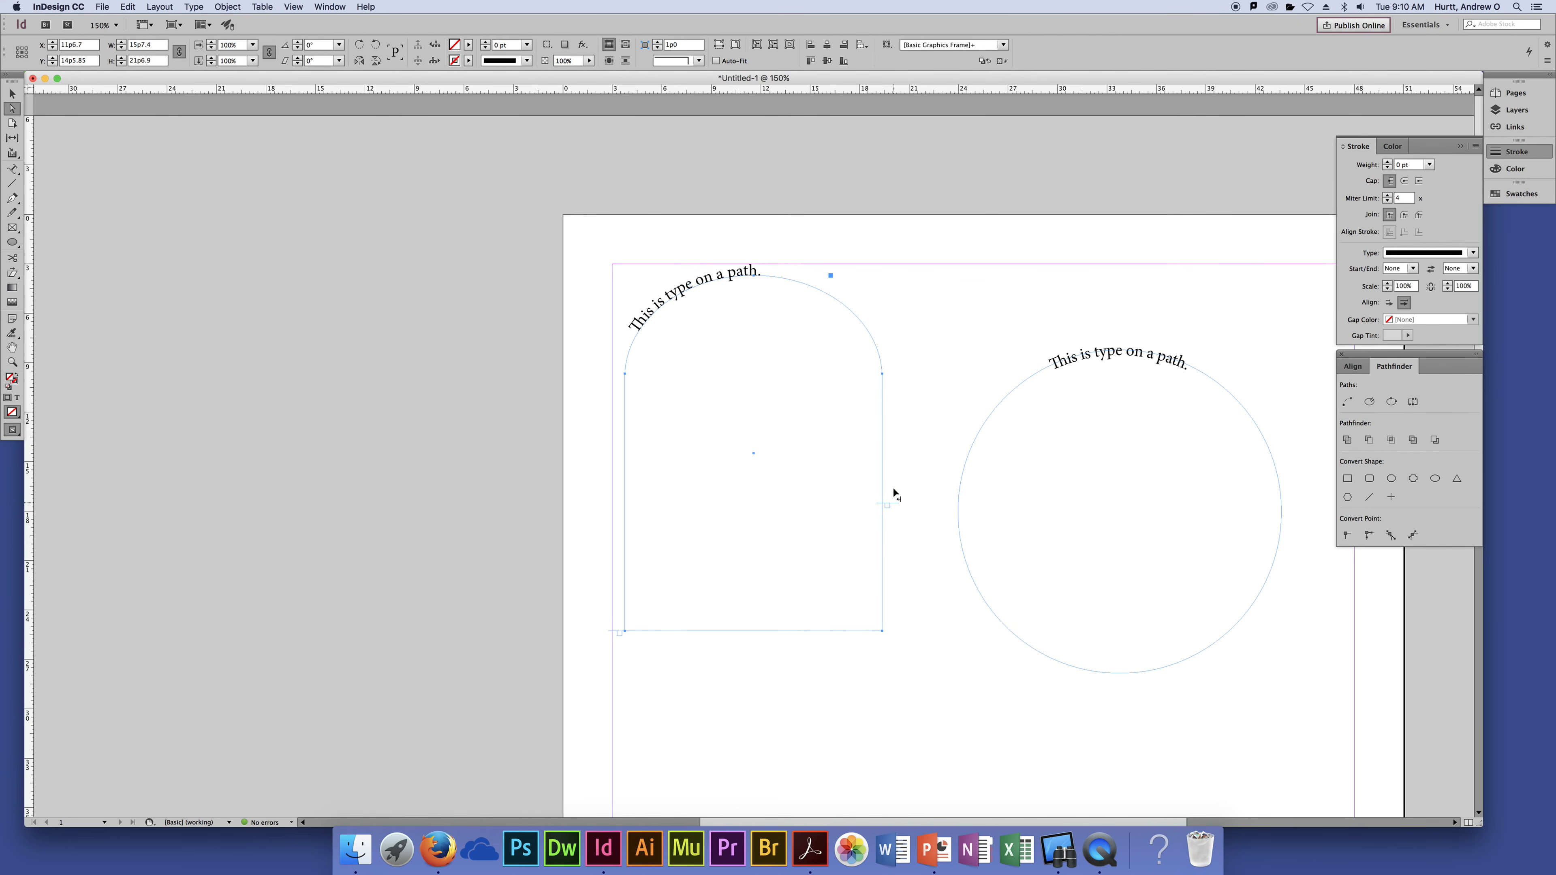
{"action": "left_click", "coordinate": [894, 372]}
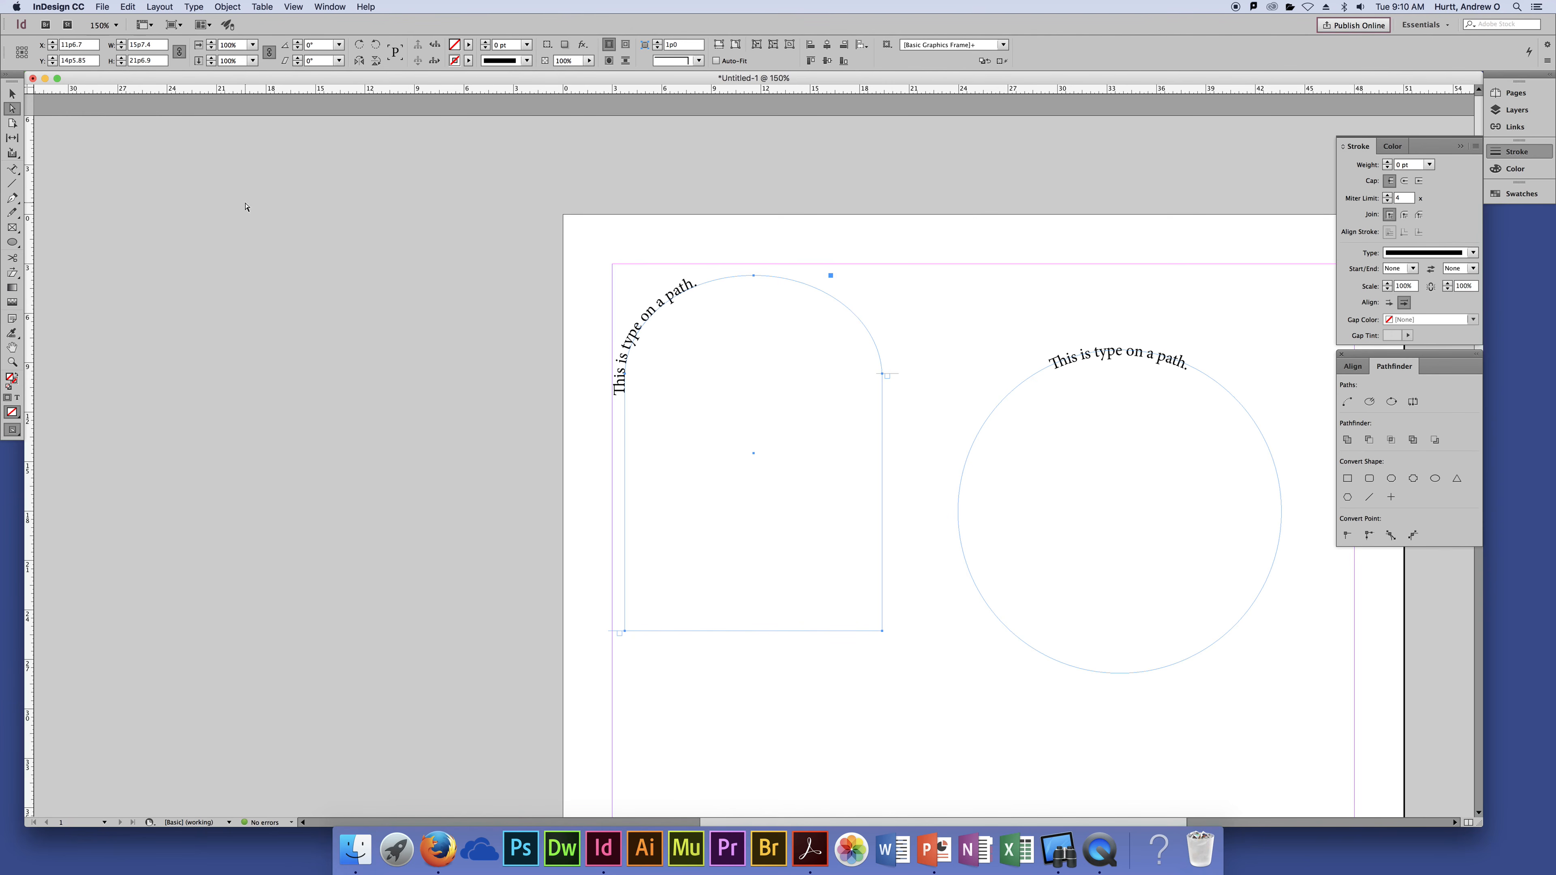
{"action": "key", "text": "t"}
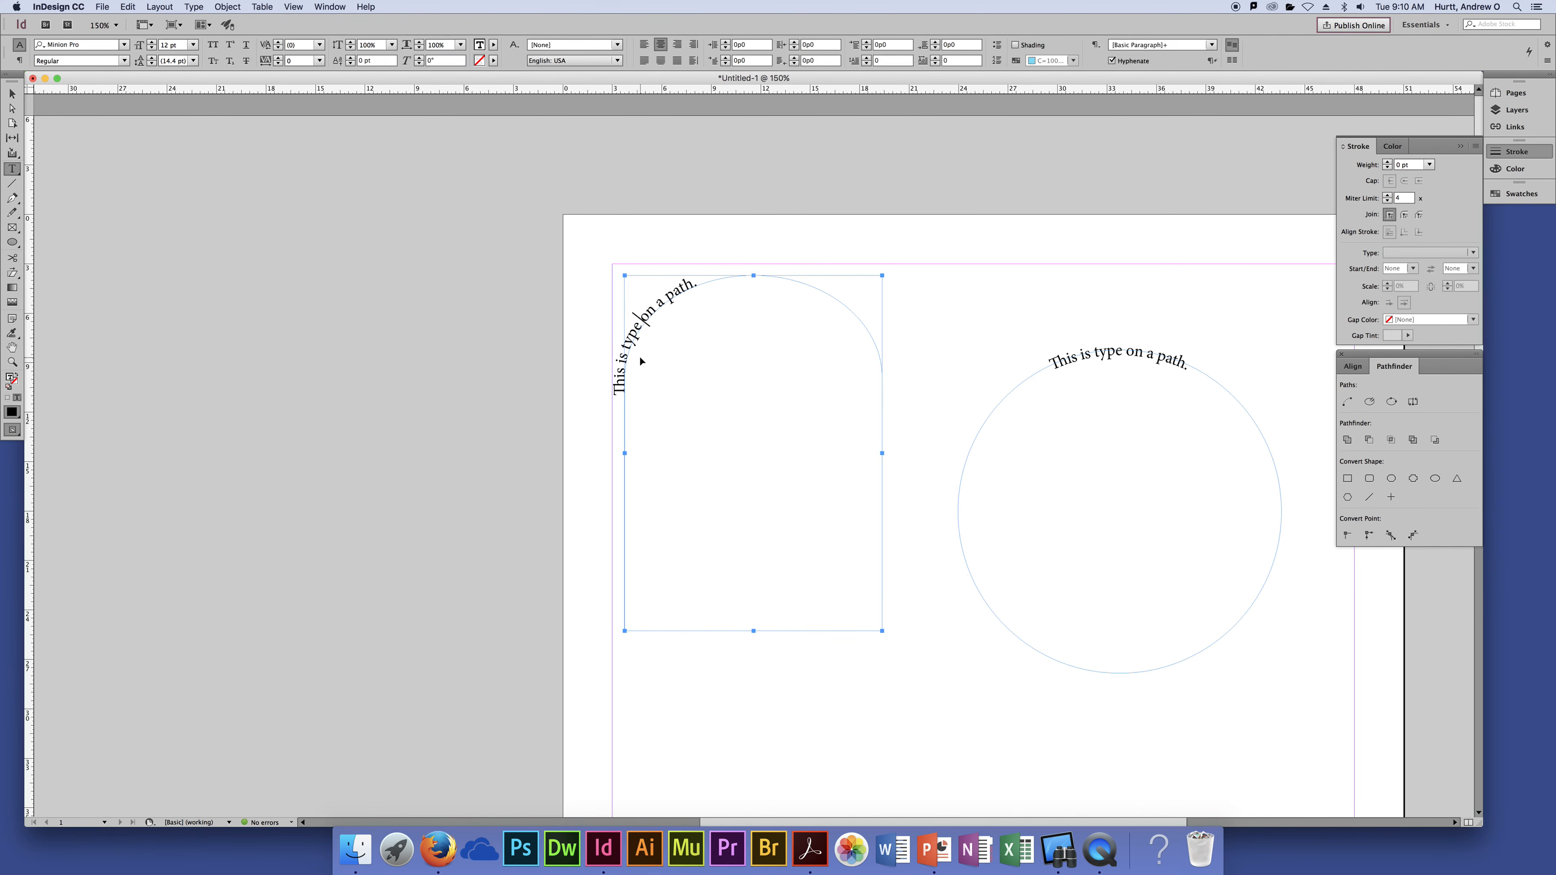
{"action": "triple_click", "coordinate": [639, 357]}
{"action": "left_click", "coordinate": [643, 44]}
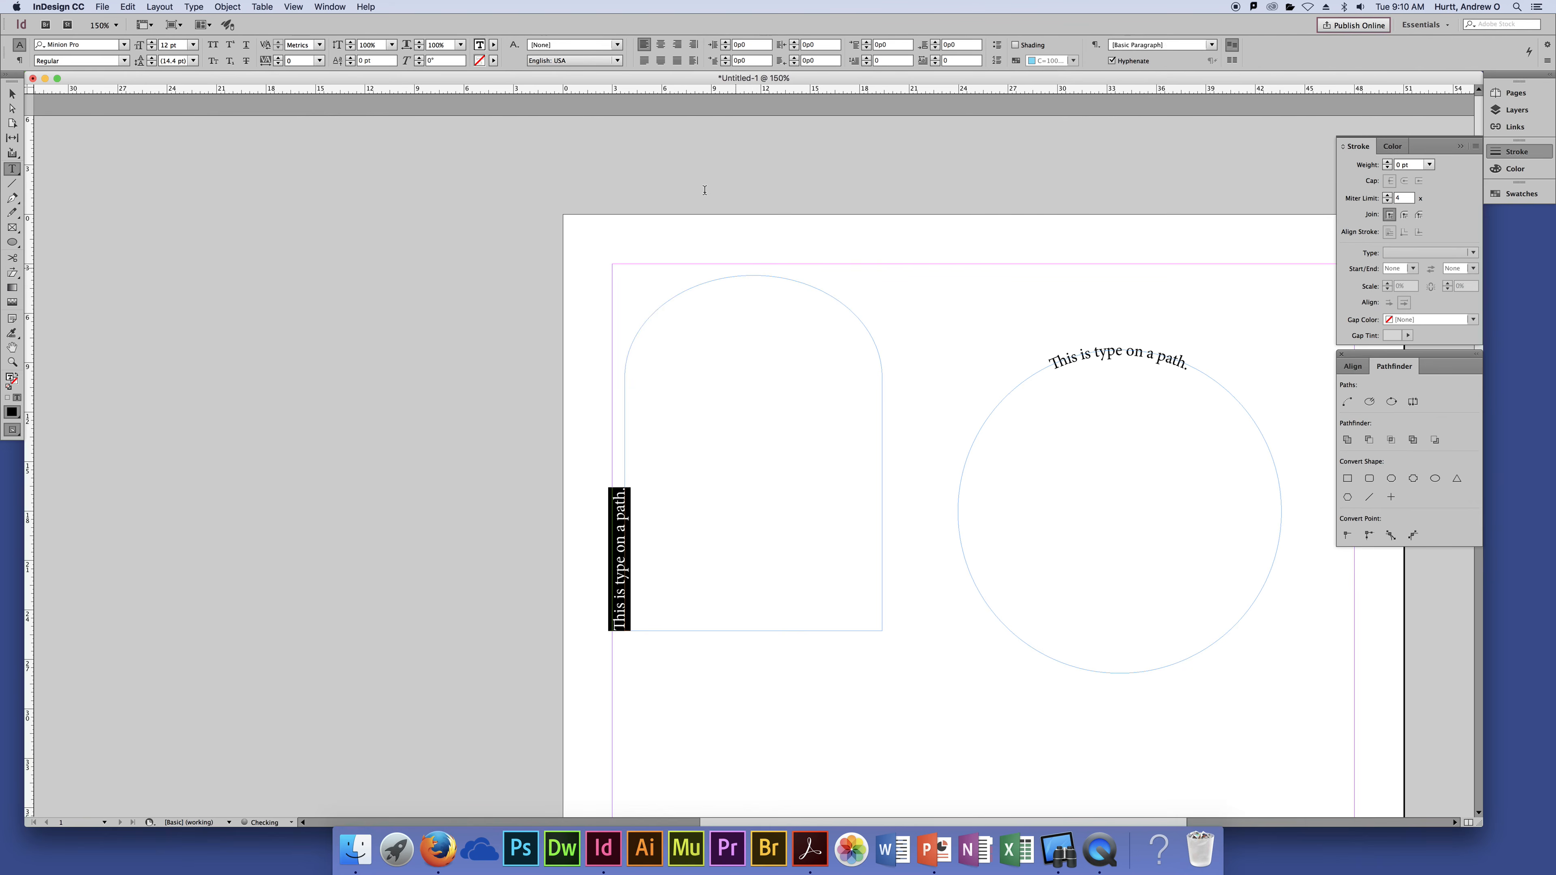
{"action": "key", "text": "Escape"}
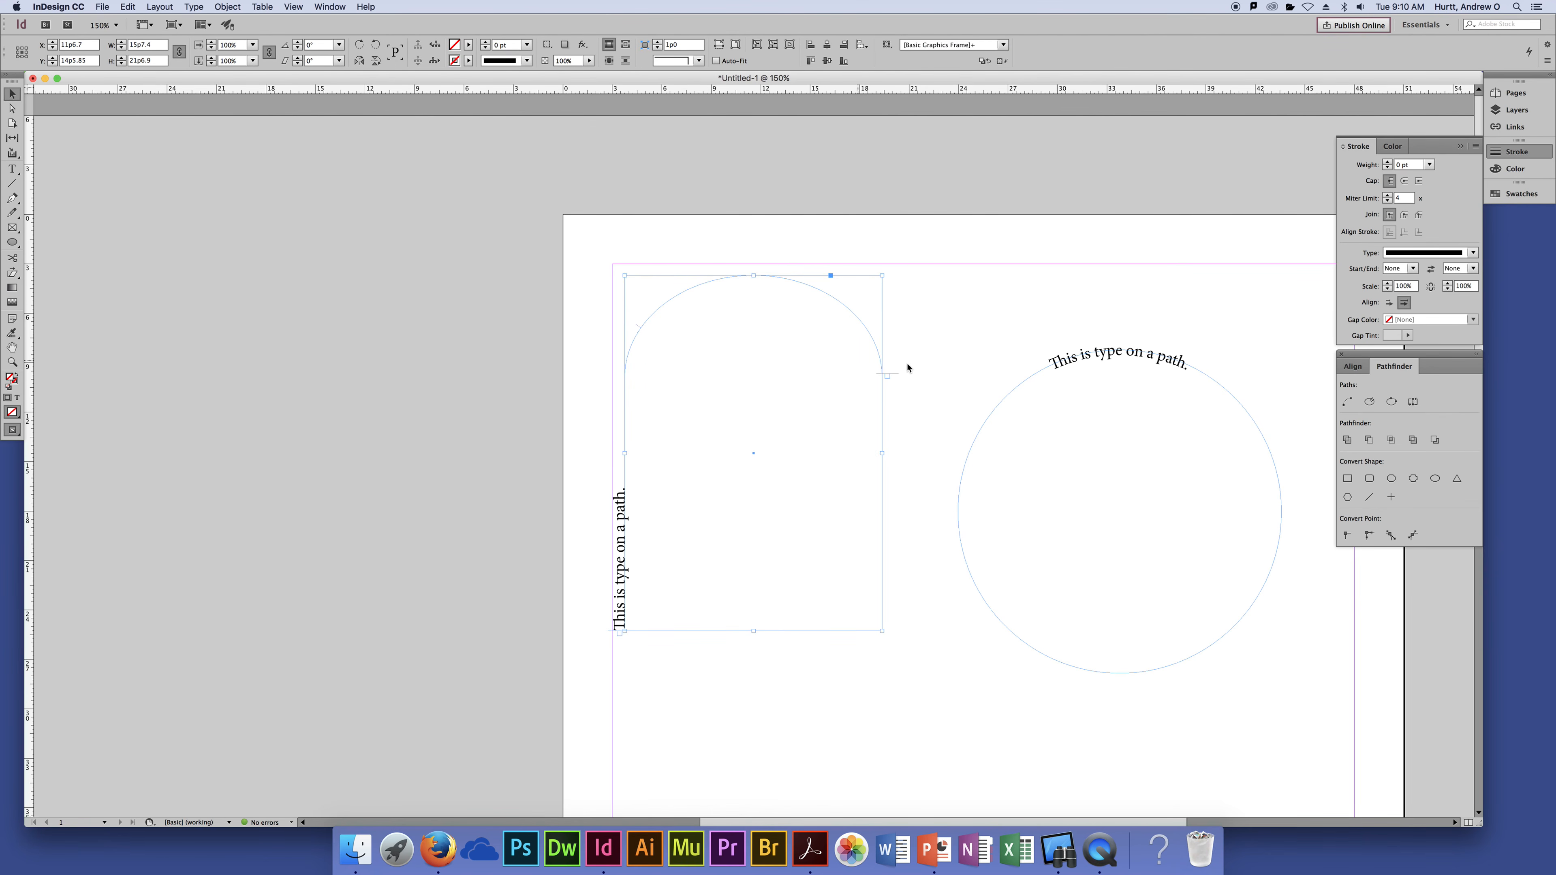
{"action": "left_click", "coordinate": [800, 698]}
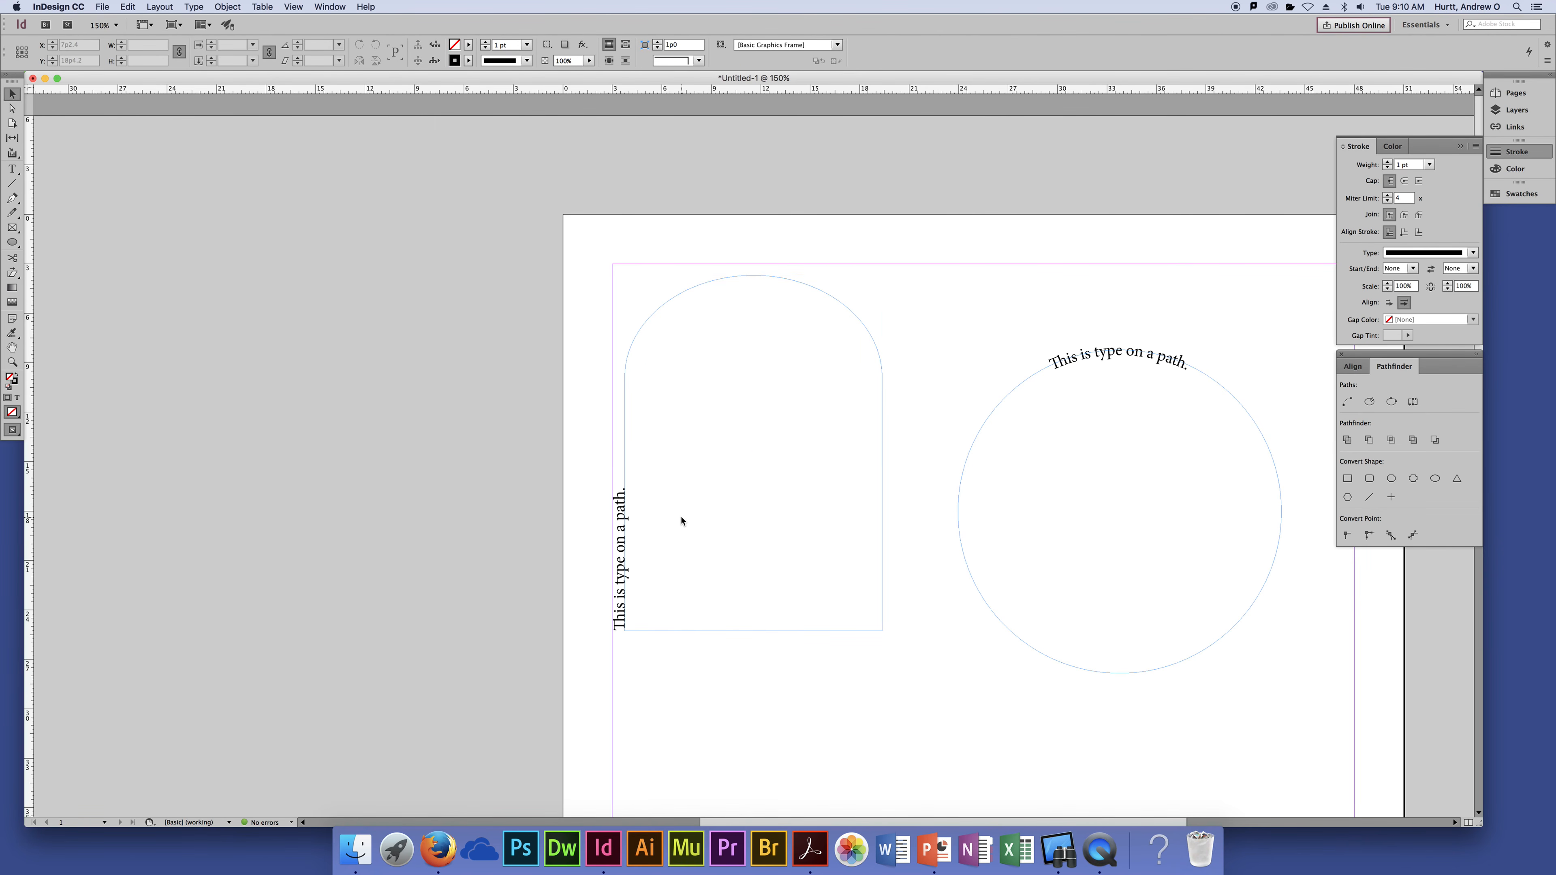
Slide the path text's start bracket up the arch's left side to just below where the curve begins
{"action": "key", "text": "a"}
{"action": "left_click", "coordinate": [621, 549]}
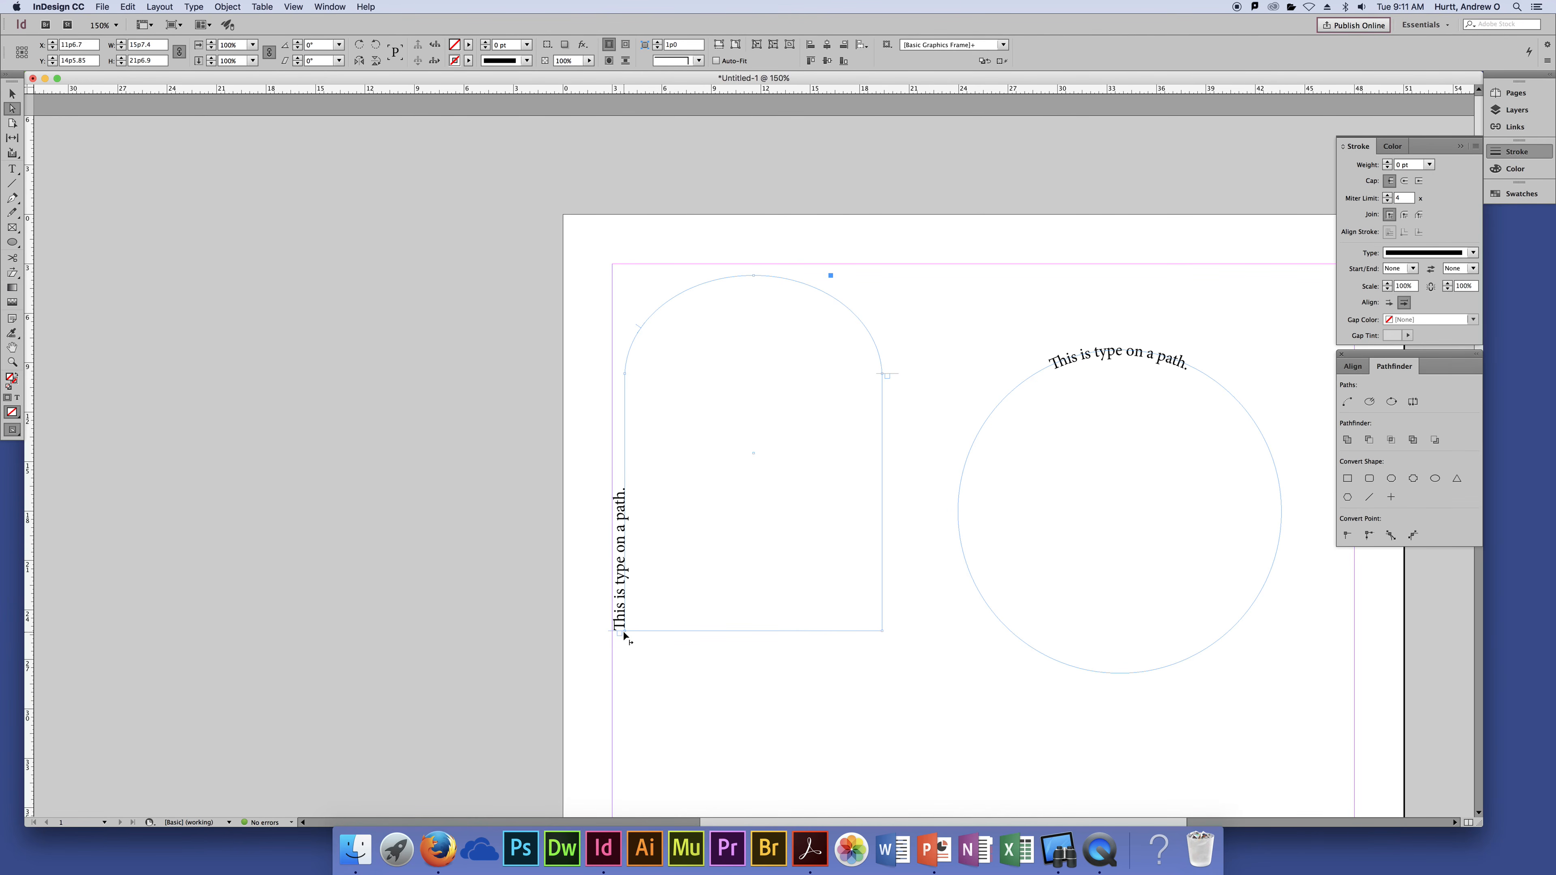
{"action": "left_click_drag", "start_coordinate": [635, 375], "coordinate": [635, 375]}
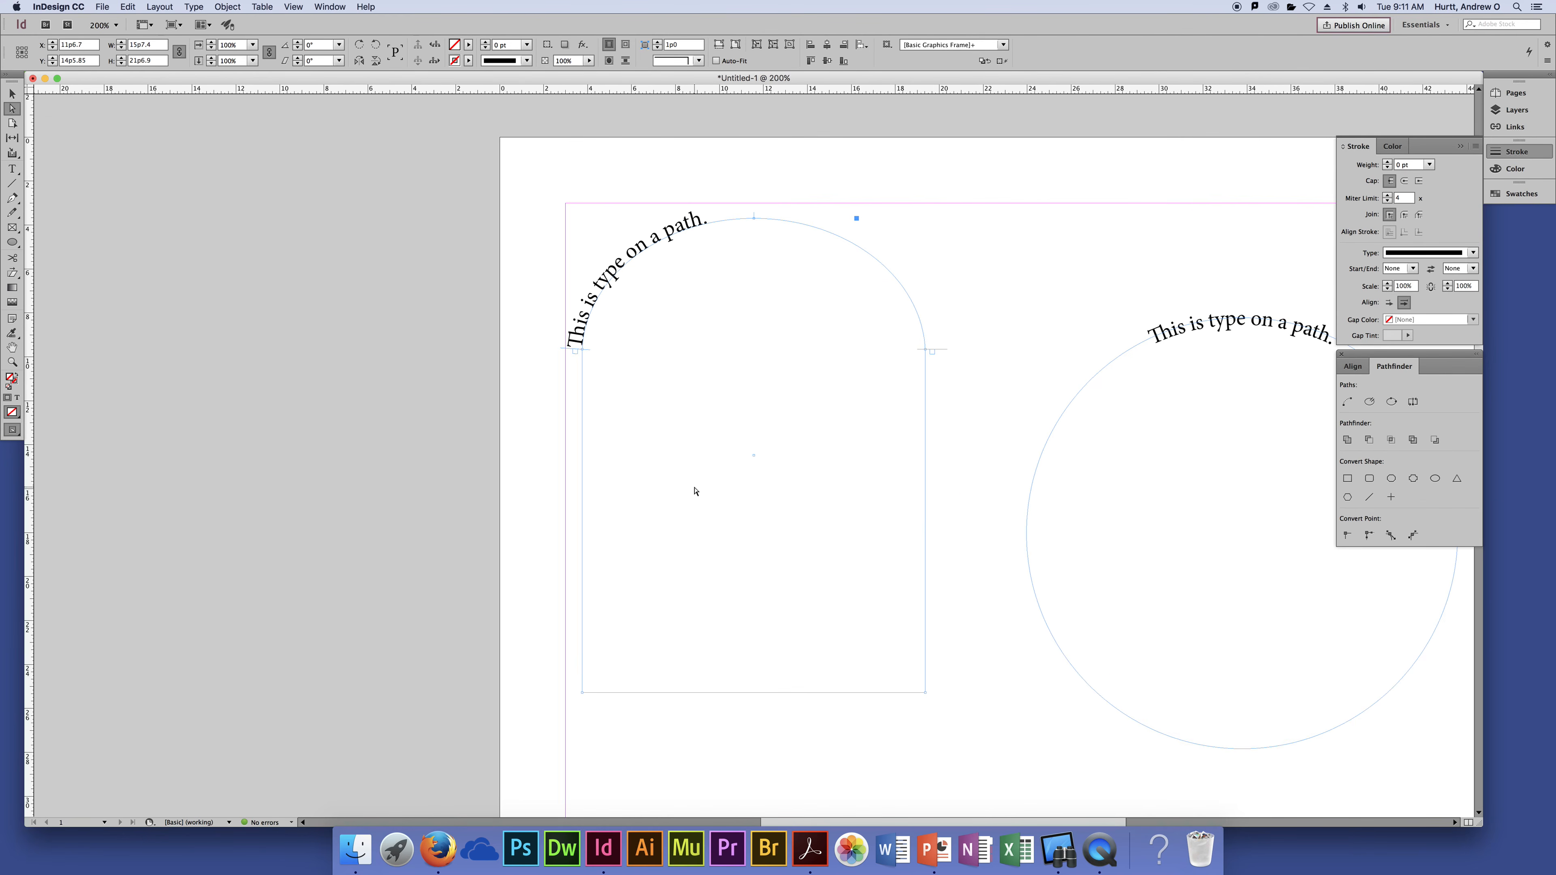
{"action": "key", "text": "super+equal"}
{"action": "key", "text": "super+equal"}
{"action": "scroll", "coordinate": [797, 457], "scroll_direction": "up", "scroll_amount": 2}
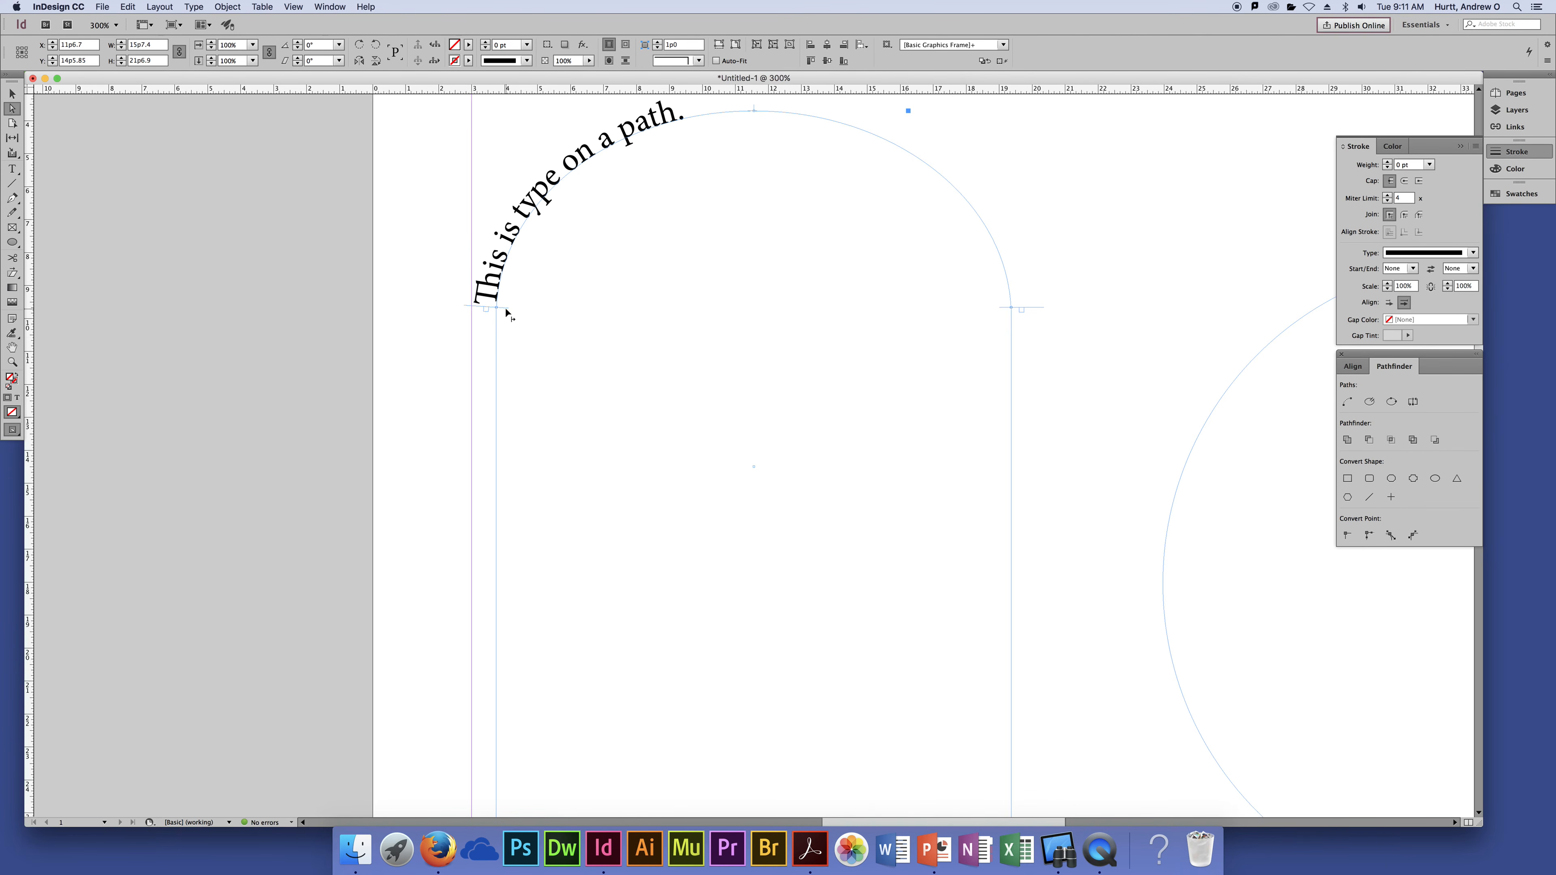
{"action": "left_click_drag", "start_coordinate": [500, 390], "coordinate": [508, 379]}
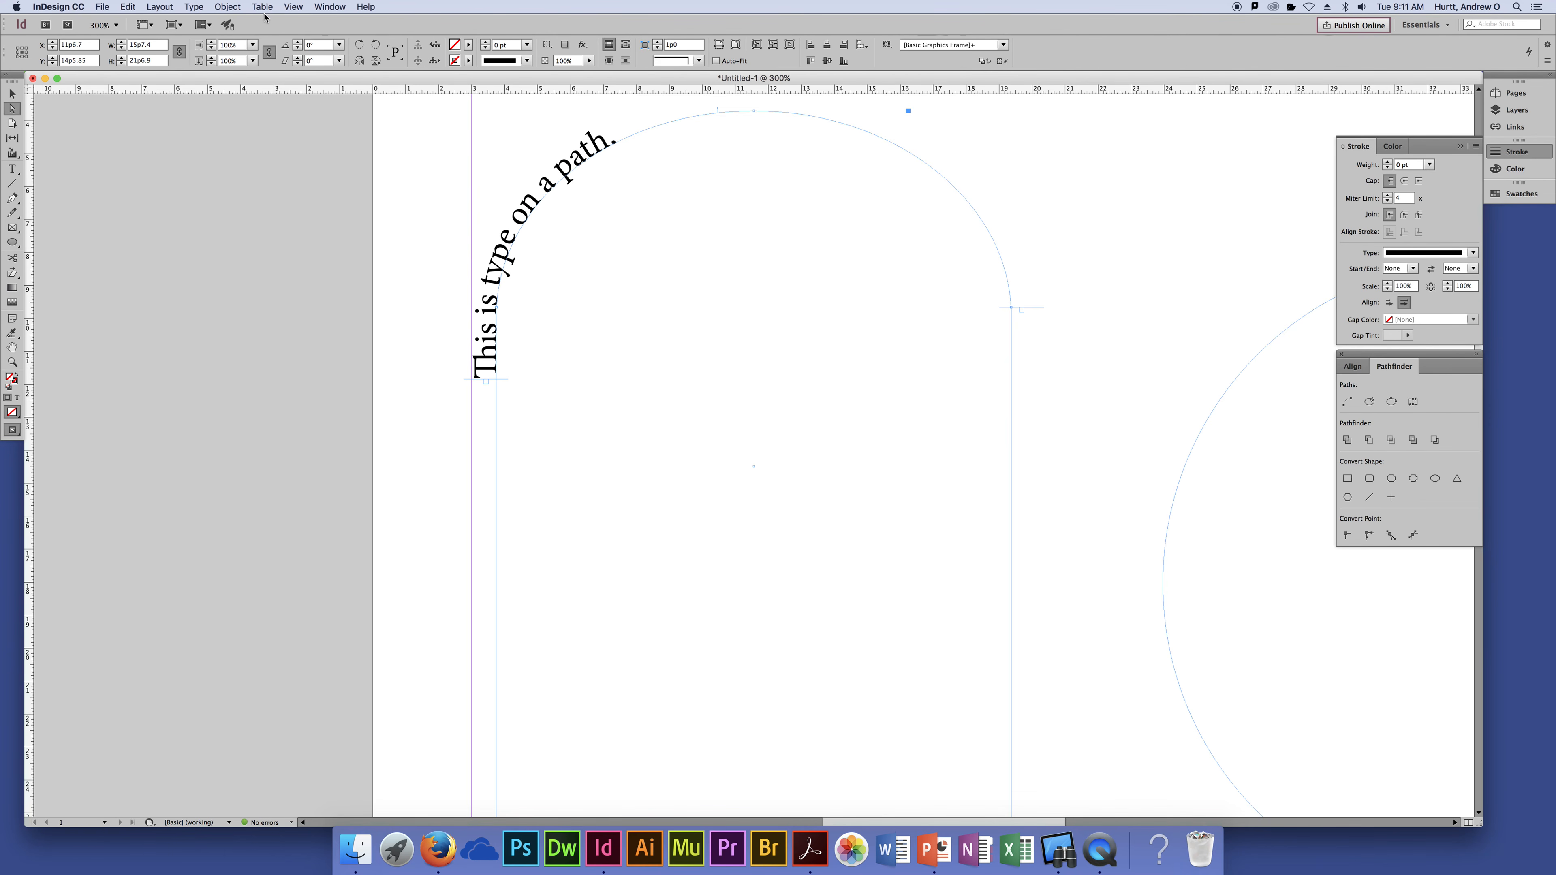
Show the Character panel and place it on the pasteboard, clear of the arch text
{"action": "left_click", "coordinate": [329, 7]}
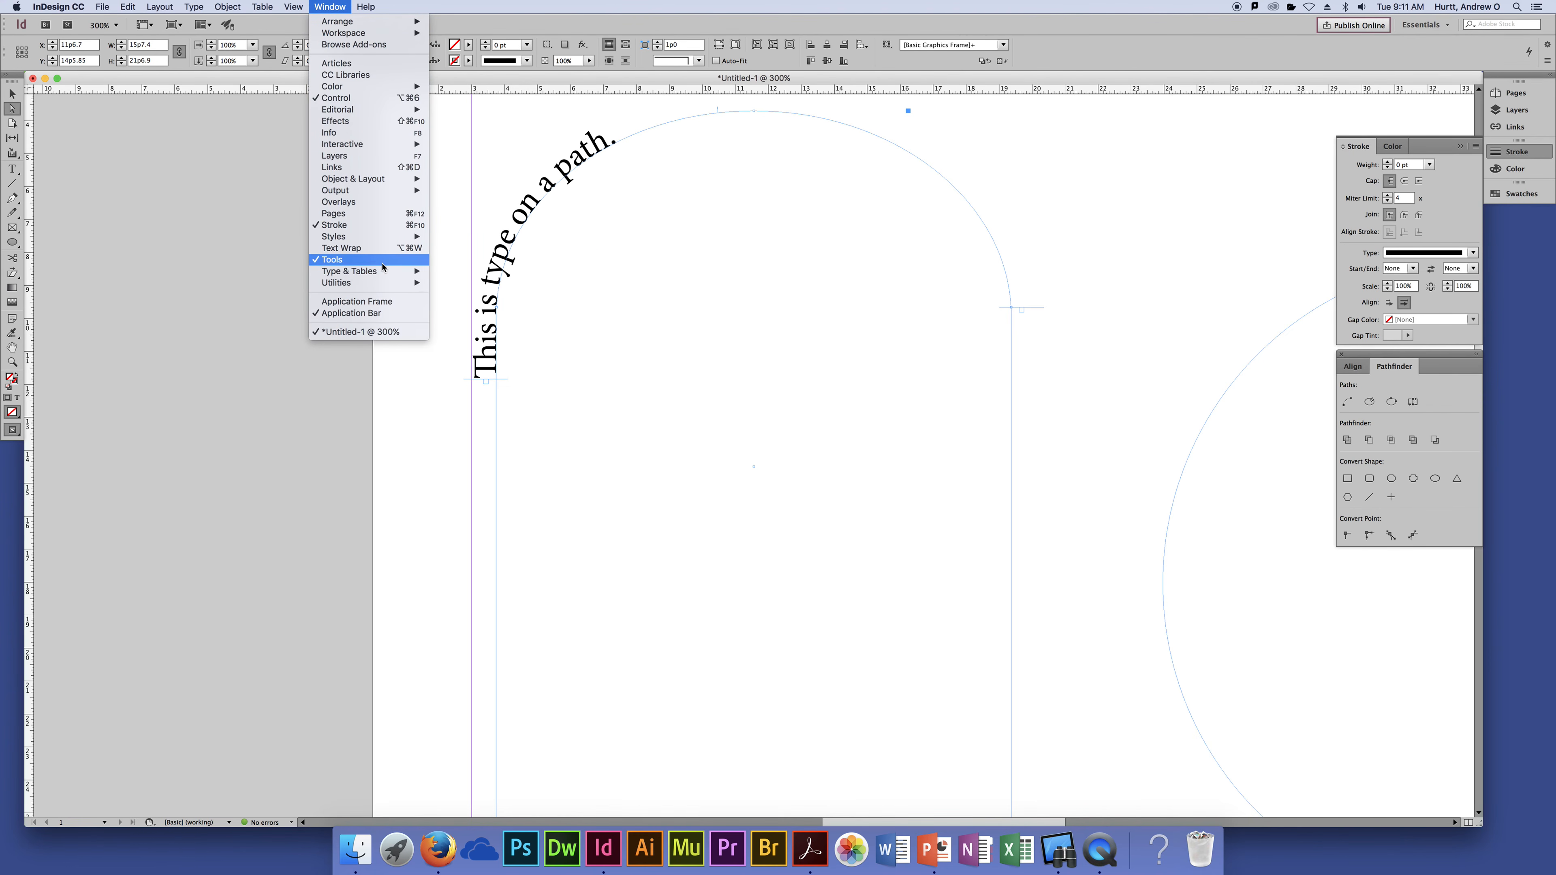
{"action": "mouse_move", "coordinate": [382, 270]}
{"action": "left_click", "coordinate": [472, 271]}
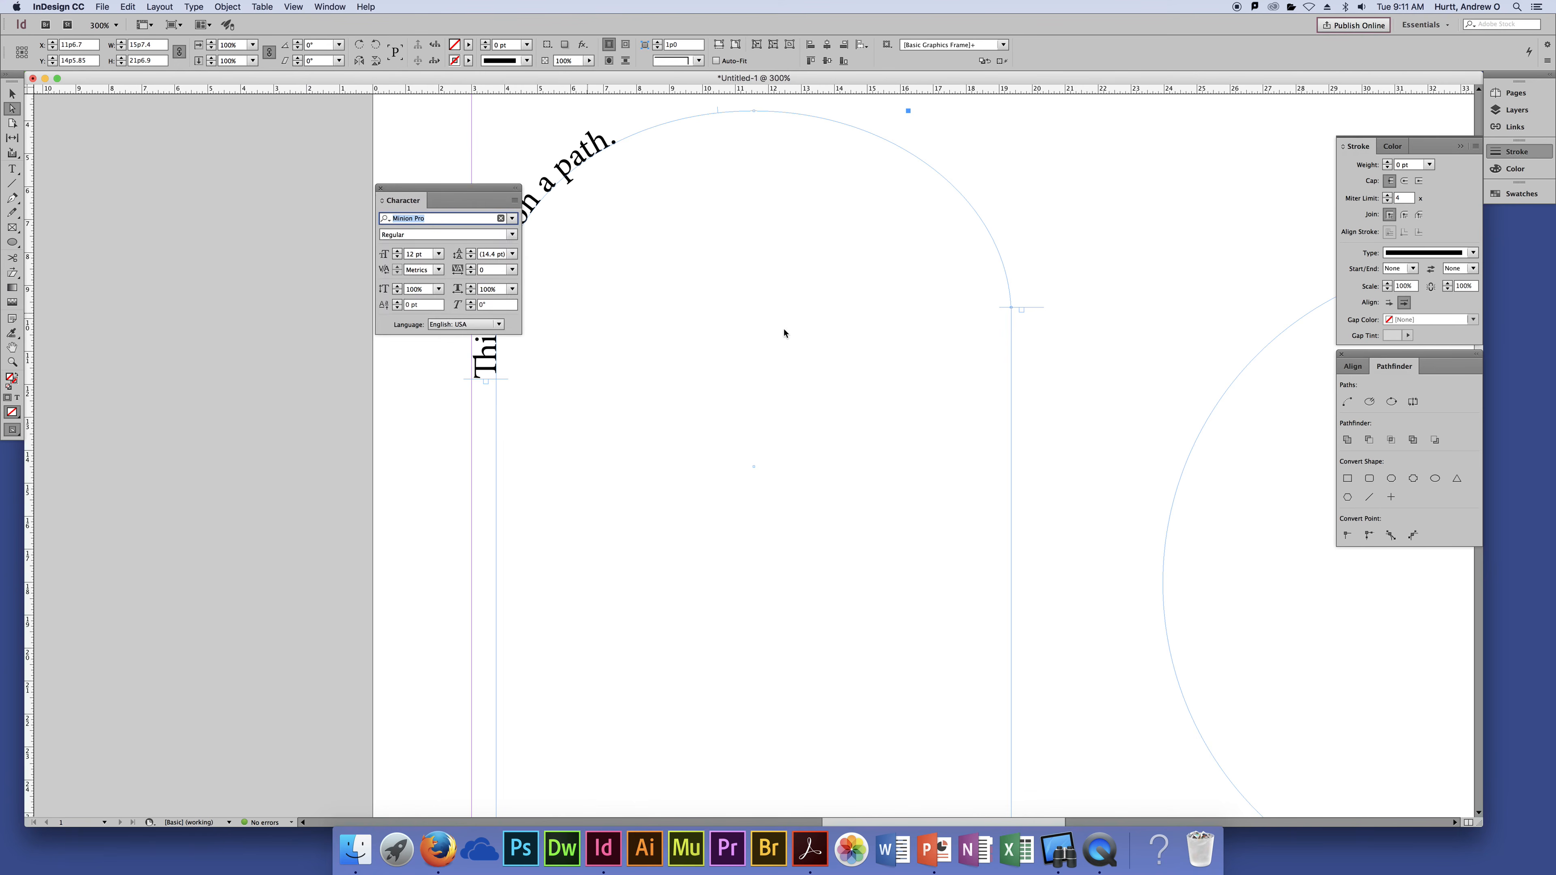
{"action": "left_click_drag", "start_coordinate": [446, 197], "coordinate": [268, 181]}
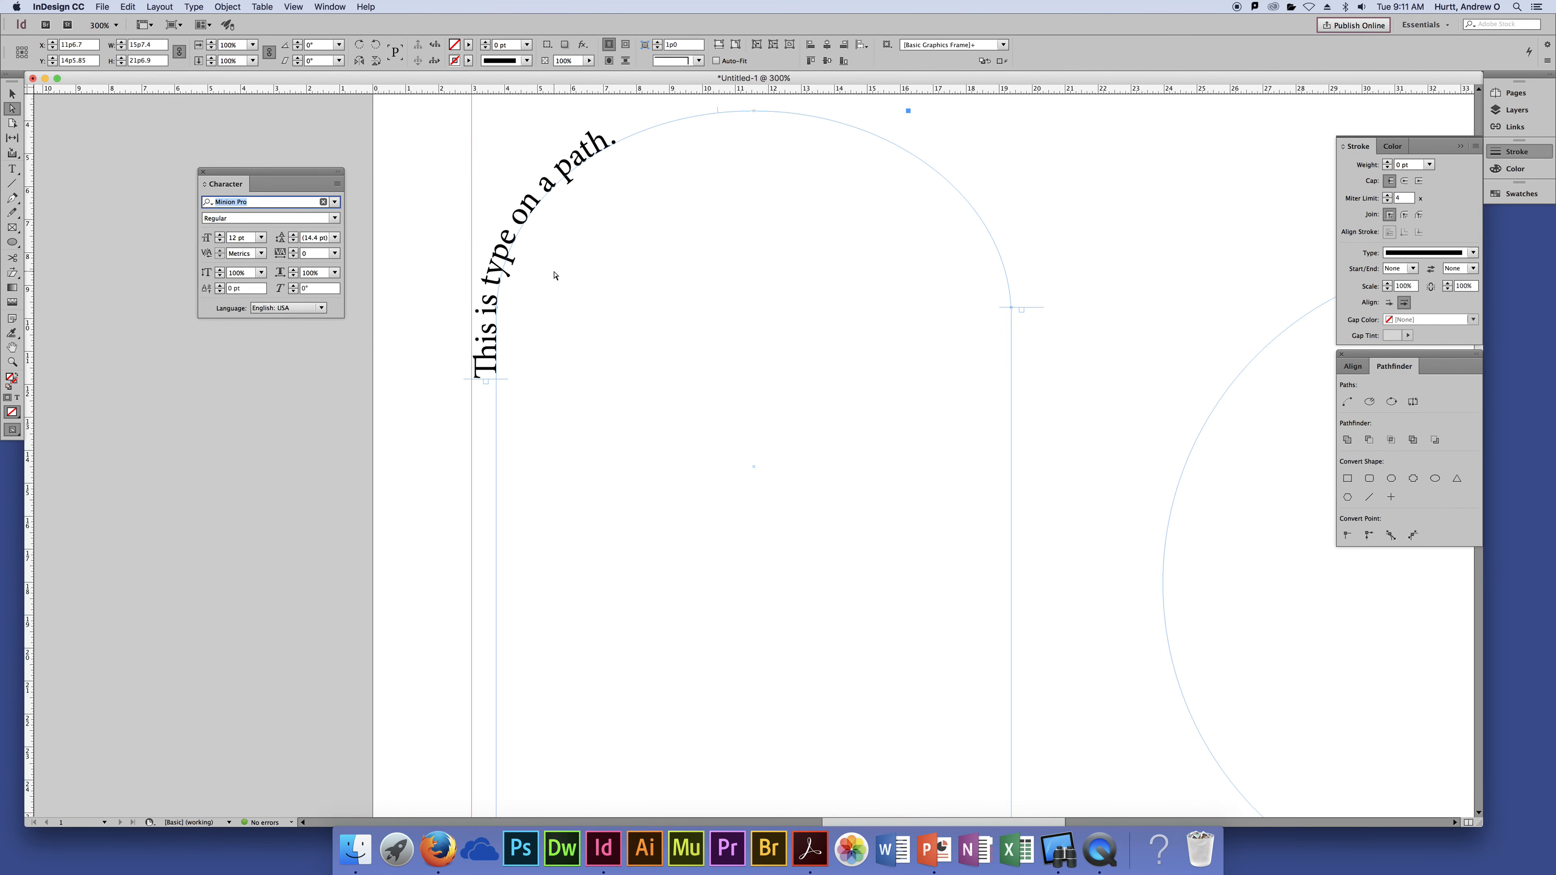
Increase the kerning between "y" and "p" in the word "type" on the arch
{"action": "double_click", "coordinate": [492, 275]}
{"action": "left_click", "coordinate": [503, 259]}
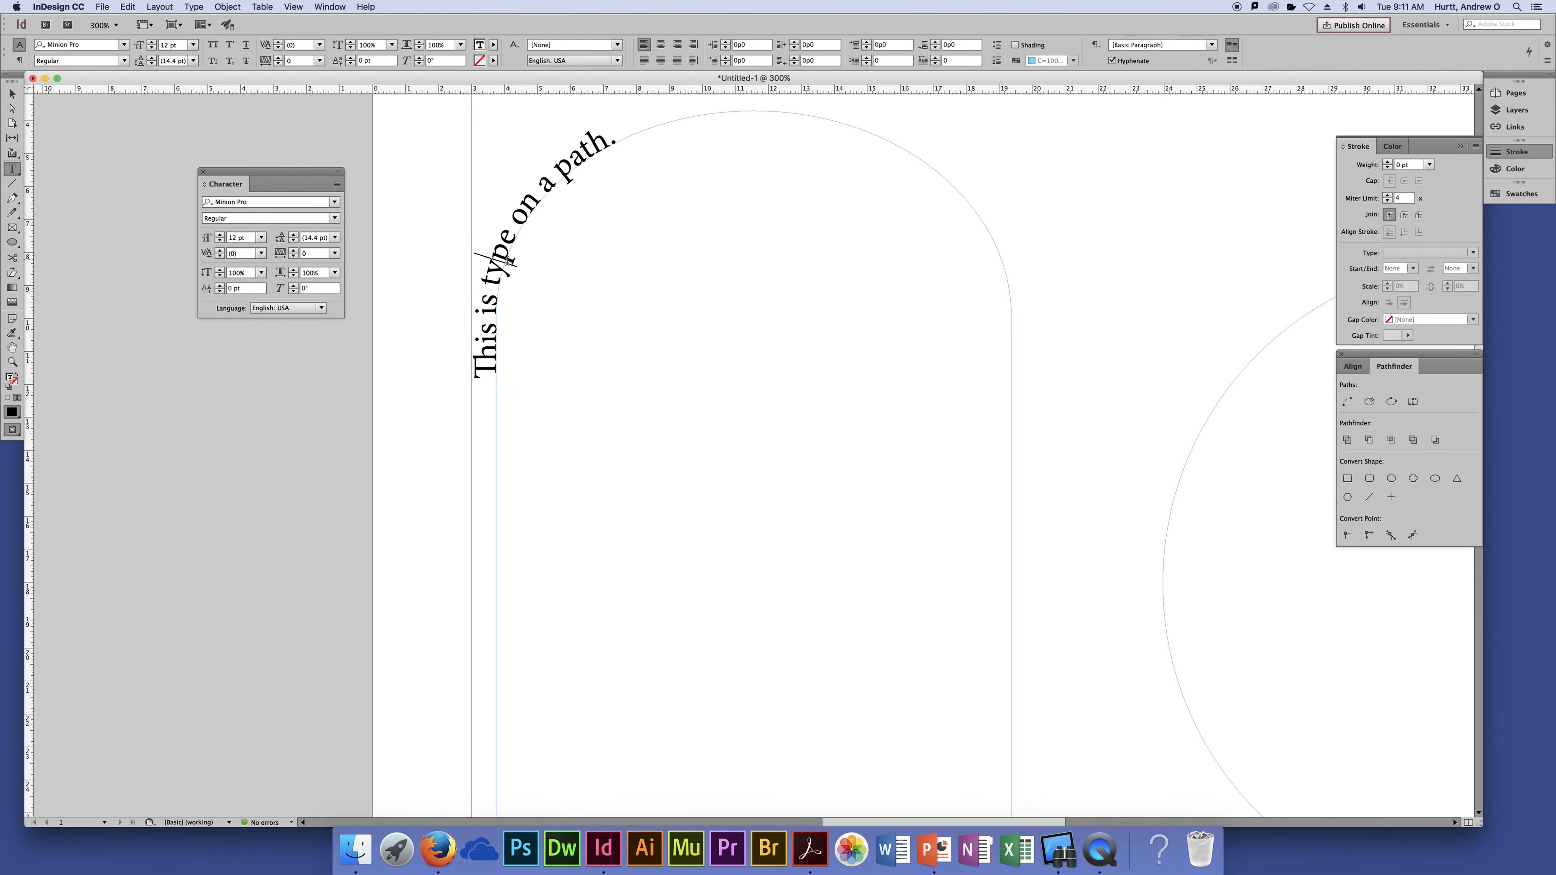
{"action": "left_click", "coordinate": [219, 251]}
{"action": "left_click", "coordinate": [219, 250]}
{"action": "left_click", "coordinate": [220, 251]}
{"action": "double_click", "coordinate": [220, 251]}
{"action": "double_click", "coordinate": [219, 251]}
{"action": "double_click", "coordinate": [219, 251]}
{"action": "double_click", "coordinate": [219, 250]}
{"action": "left_click", "coordinate": [219, 251]}
Set the kerning between "t" and "y" in the word "type" to 120, and deselect the text
{"action": "key", "text": "alt+super+q"}
{"action": "double_click", "coordinate": [220, 251]}
{"action": "double_click", "coordinate": [219, 251]}
{"action": "double_click", "coordinate": [220, 251]}
{"action": "double_click", "coordinate": [219, 252]}
{"action": "double_click", "coordinate": [219, 251]}
{"action": "double_click", "coordinate": [219, 251]}
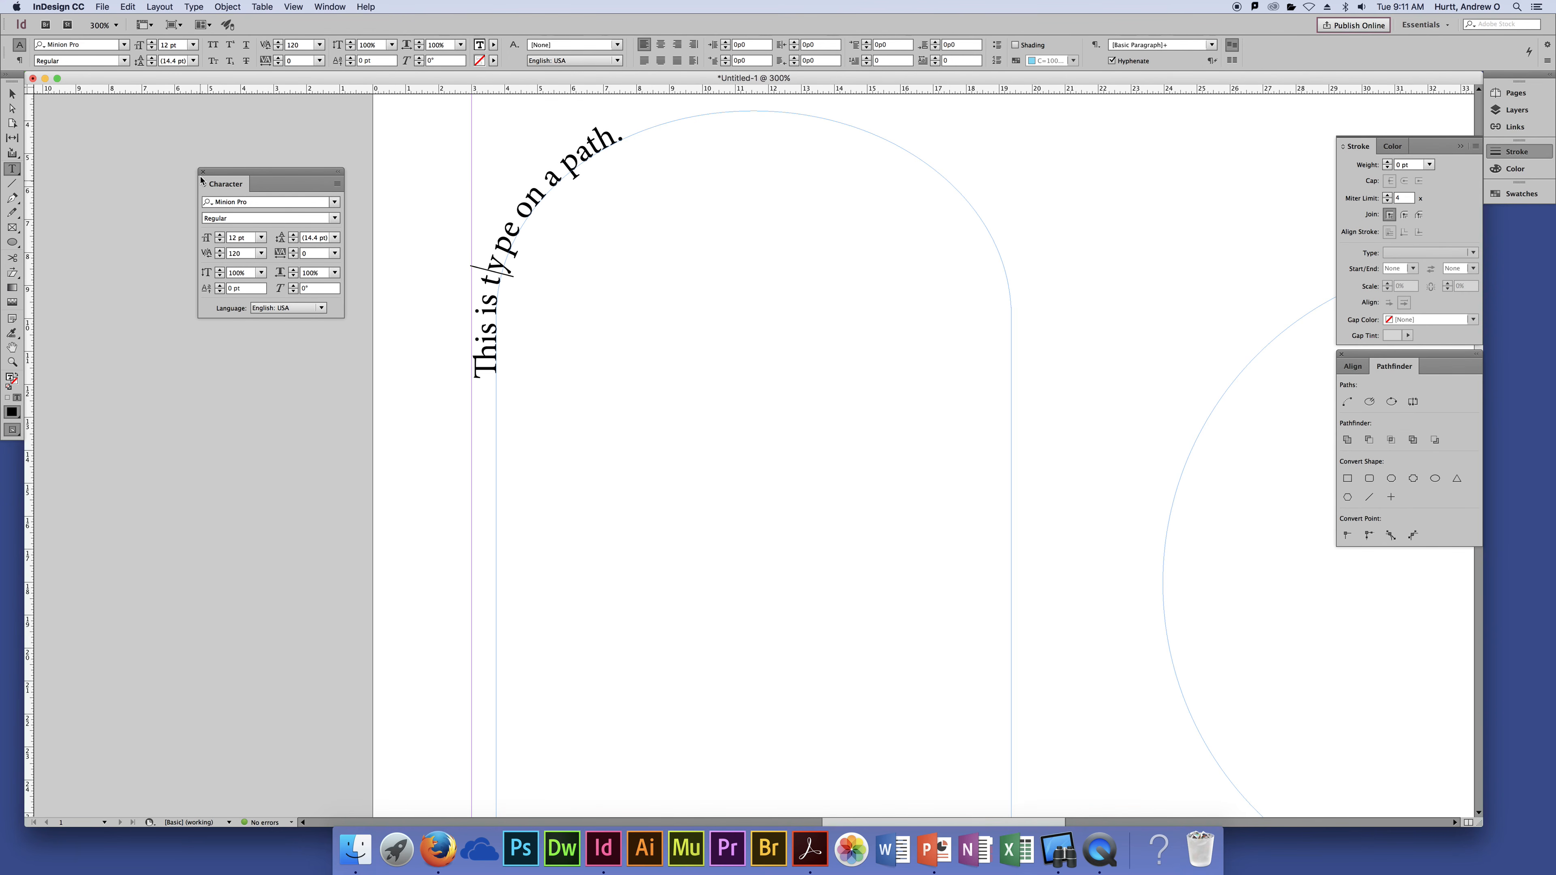
{"action": "key", "text": "Escape"}
{"action": "left_click", "coordinate": [60, 153]}
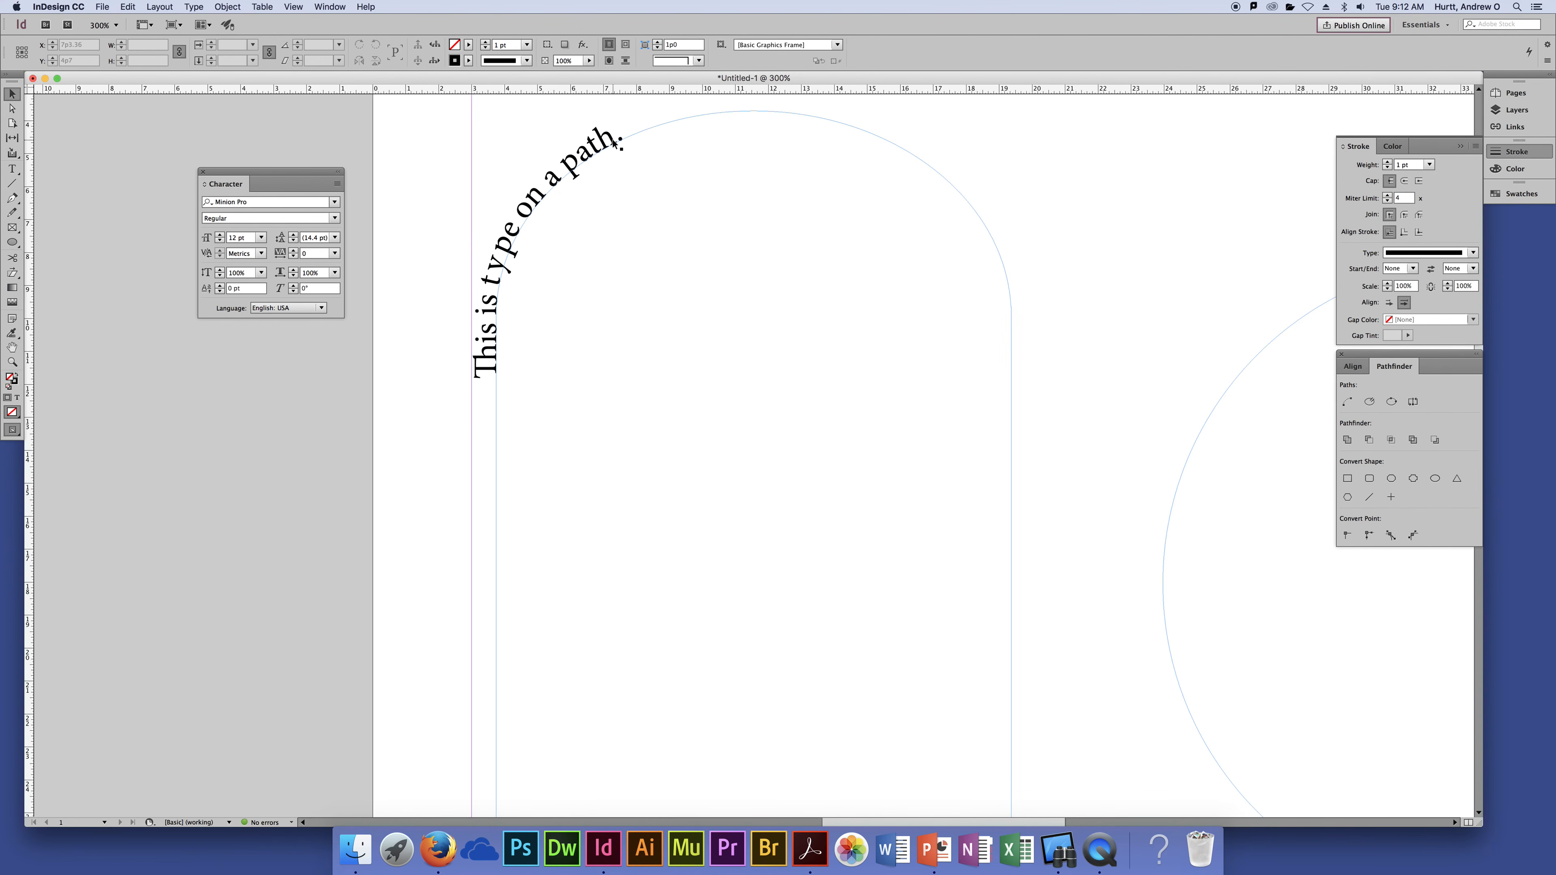
Select both the arch and the circle with their path text and delete them from the page
{"action": "key", "text": "super+minus"}
{"action": "key", "text": "super+minus"}
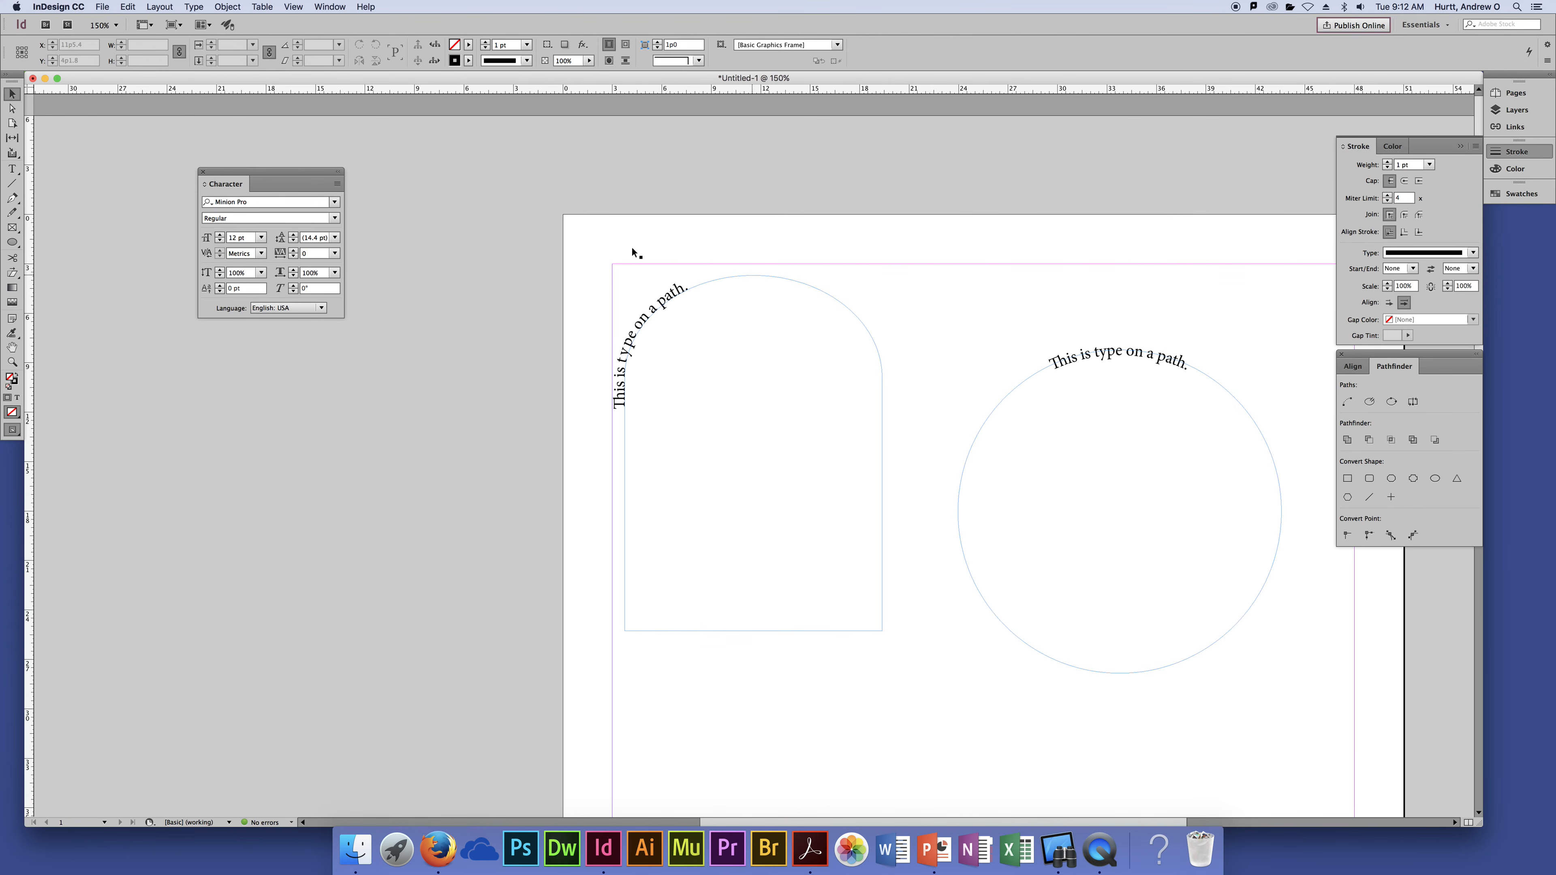
{"action": "left_click_drag", "start_coordinate": [1097, 434], "coordinate": [886, 337]}
{"action": "left_click_drag", "start_coordinate": [278, 178], "coordinate": [194, 126]}
{"action": "left_click_drag", "start_coordinate": [348, 153], "coordinate": [1090, 607]}
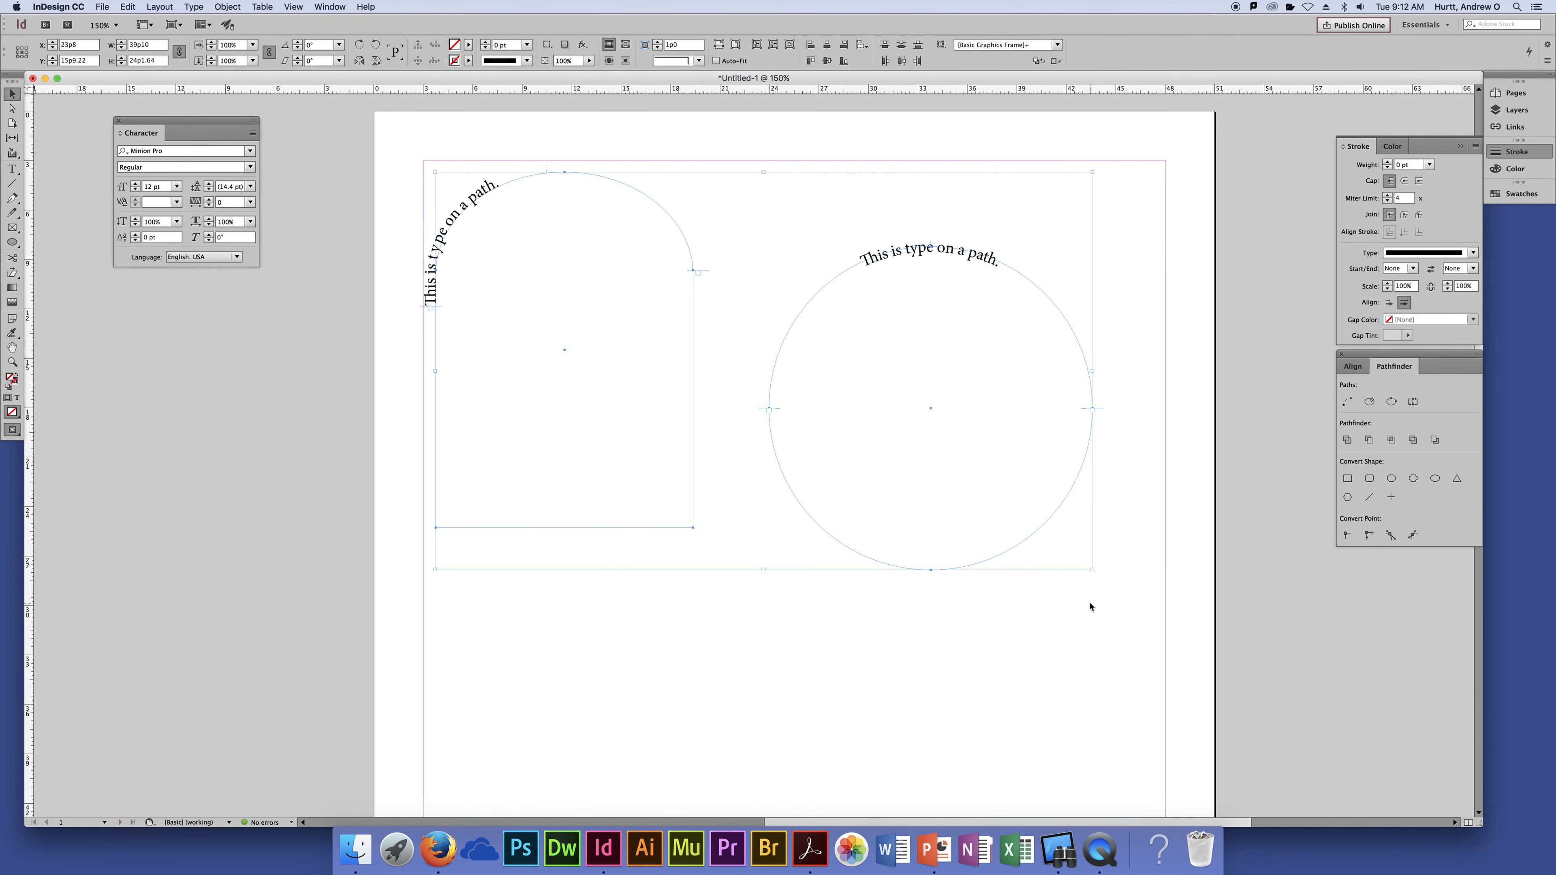
{"action": "key", "text": "Delete"}
Draw a text frame about 21p7 wide and 8p7 high in the page's upper part and enter "TEXT"
{"action": "key", "text": "t"}
{"action": "left_click_drag", "start_coordinate": [474, 286], "coordinate": [645, 368]}
{"action": "left_click_drag", "start_coordinate": [802, 416], "coordinate": [831, 426]}
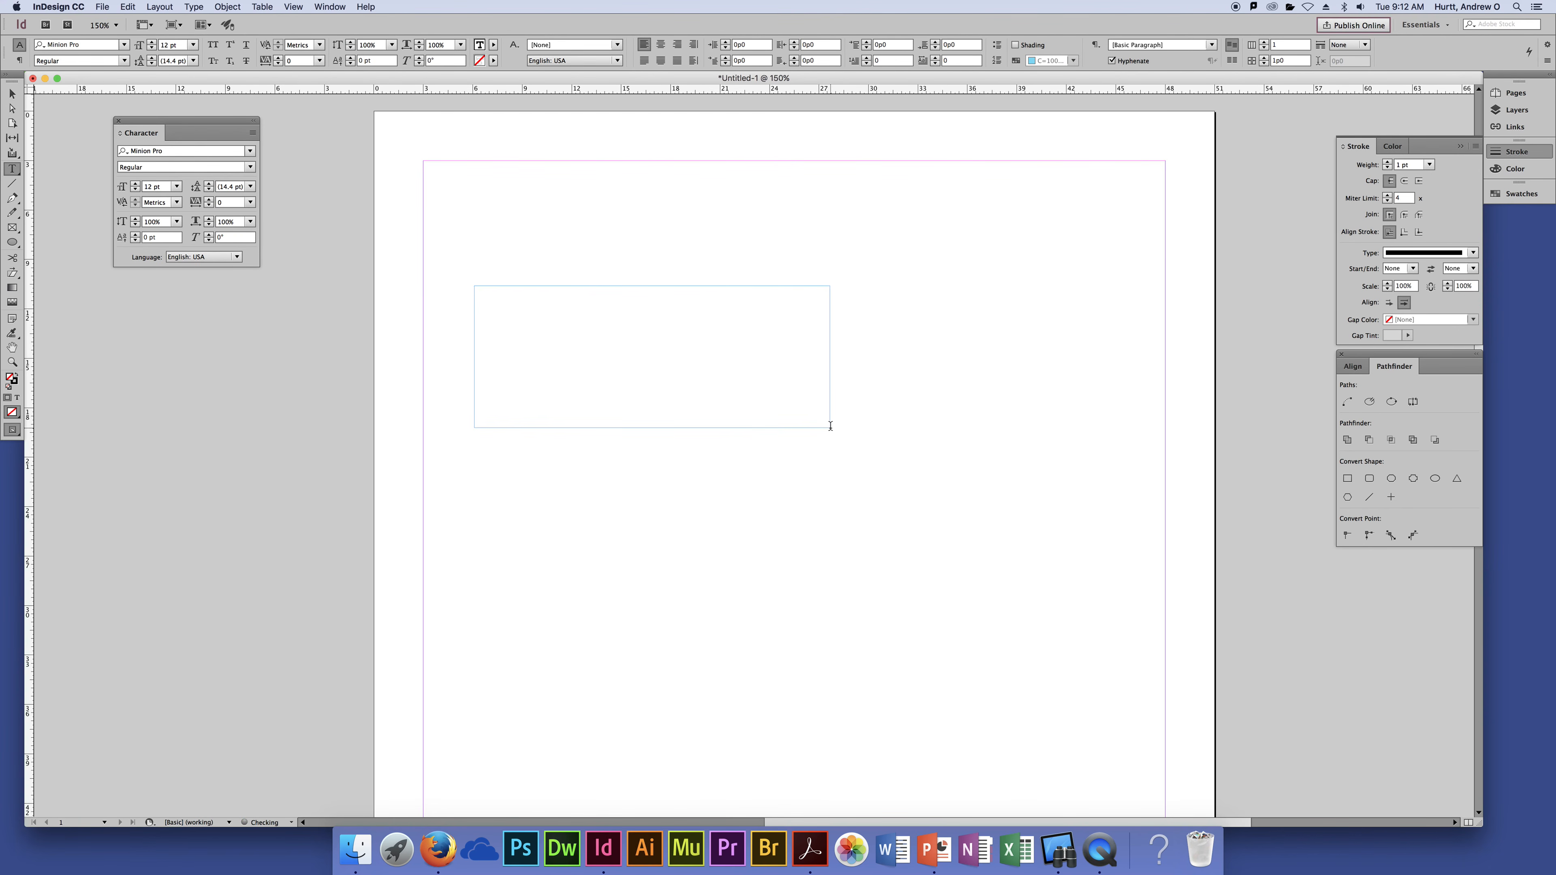
{"action": "type", "text": "TEXT"}
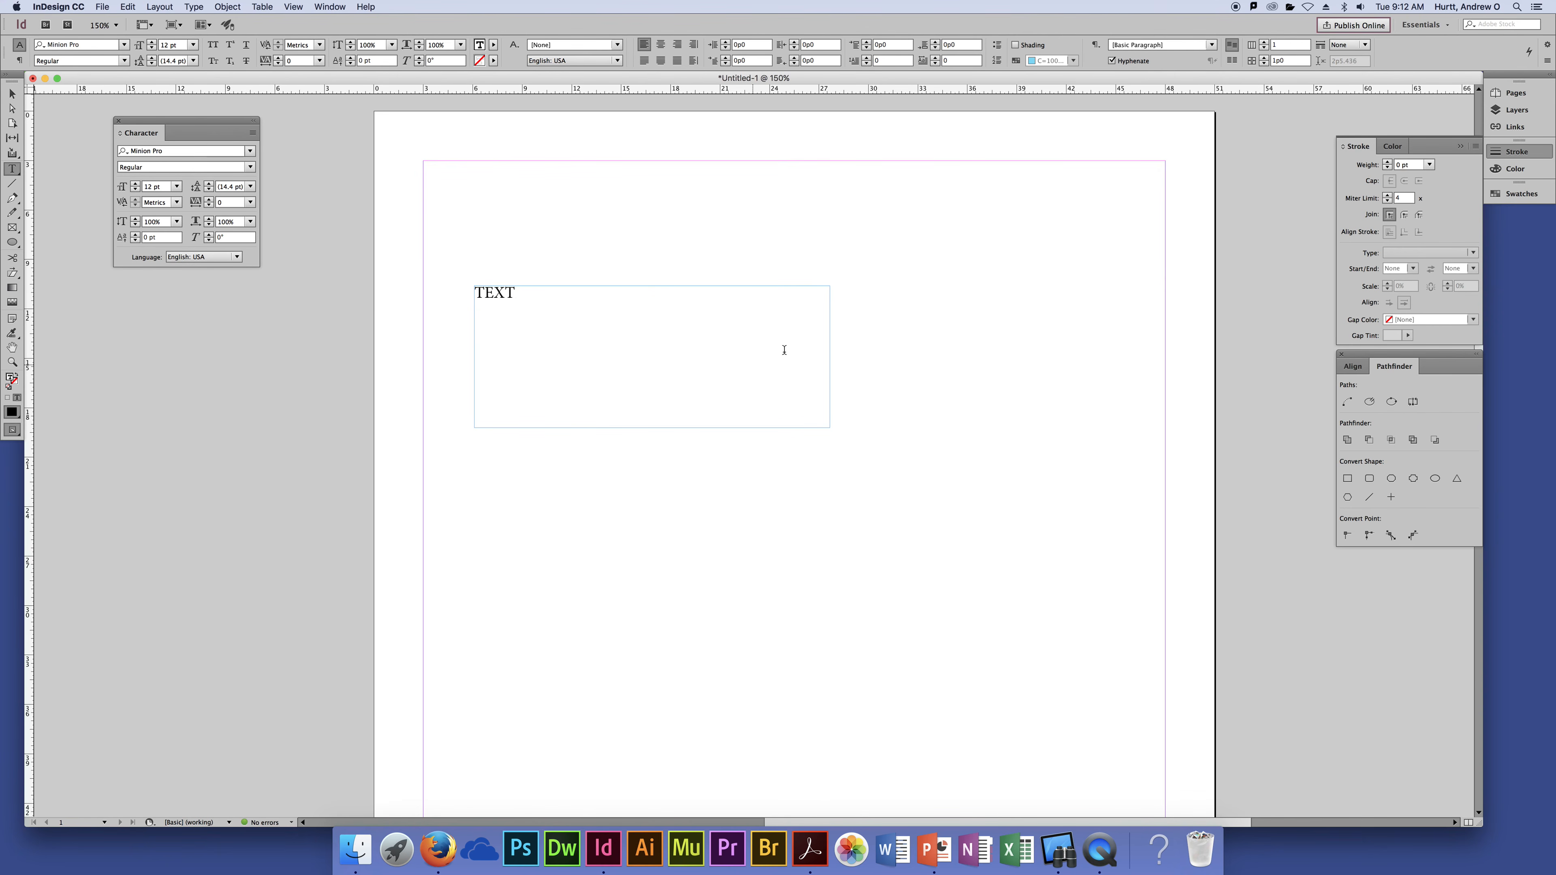
Format the word "TEXT" in the Impact font at 180 pt
{"action": "left_click_drag", "start_coordinate": [470, 295], "coordinate": [515, 295]}
{"action": "left_click", "coordinate": [108, 46]}
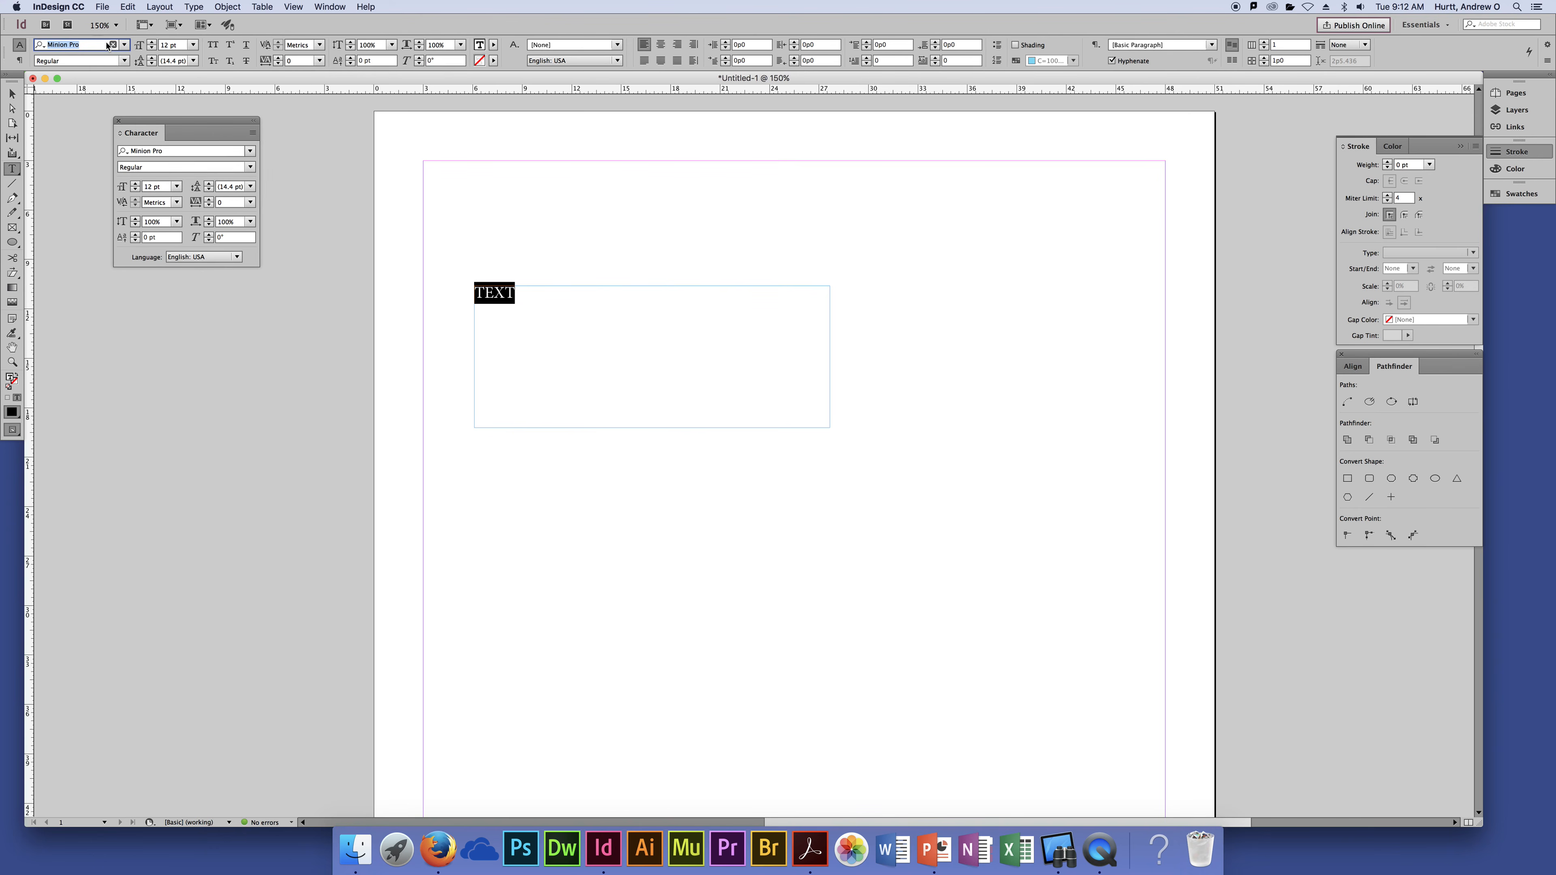
{"action": "type", "text": "impact"}
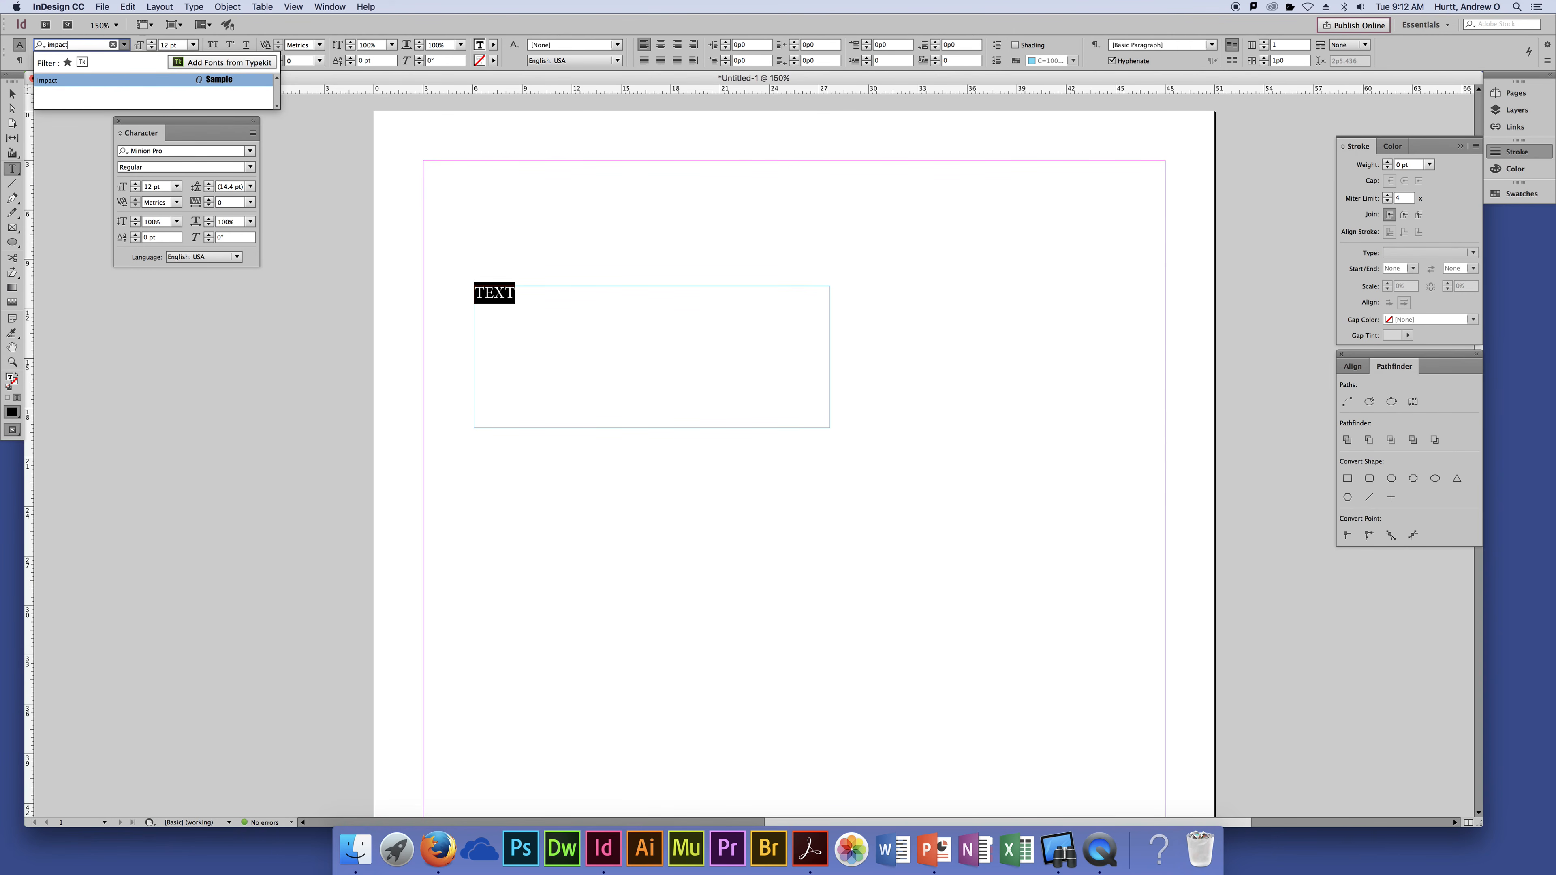
{"action": "left_click", "coordinate": [90, 80]}
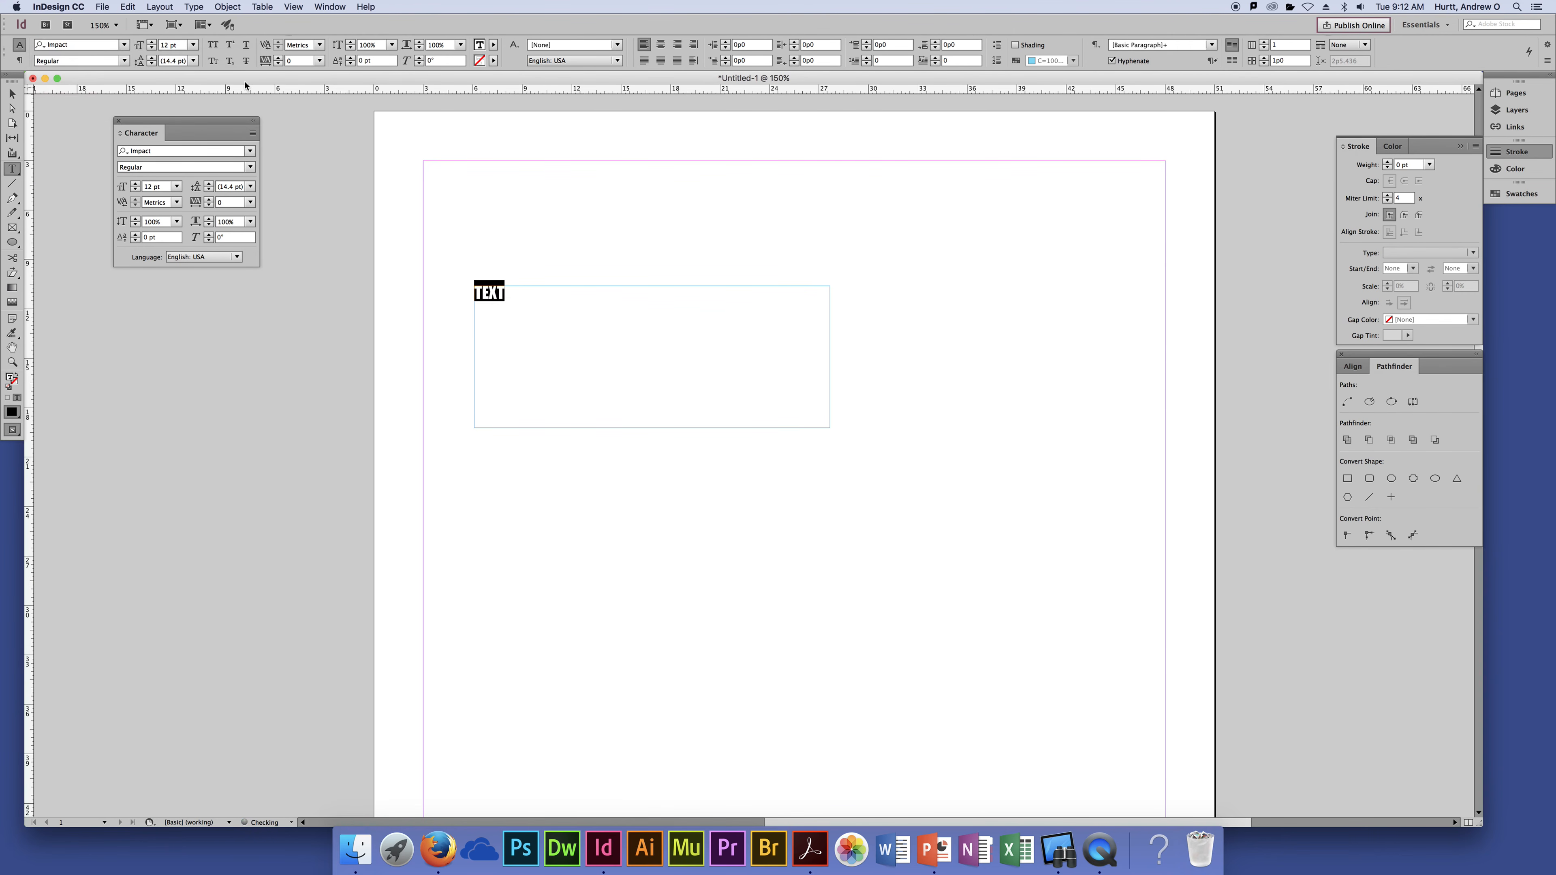
{"action": "left_click", "coordinate": [176, 46]}
{"action": "type", "text": "180"}
{"action": "key", "text": "Tab"}
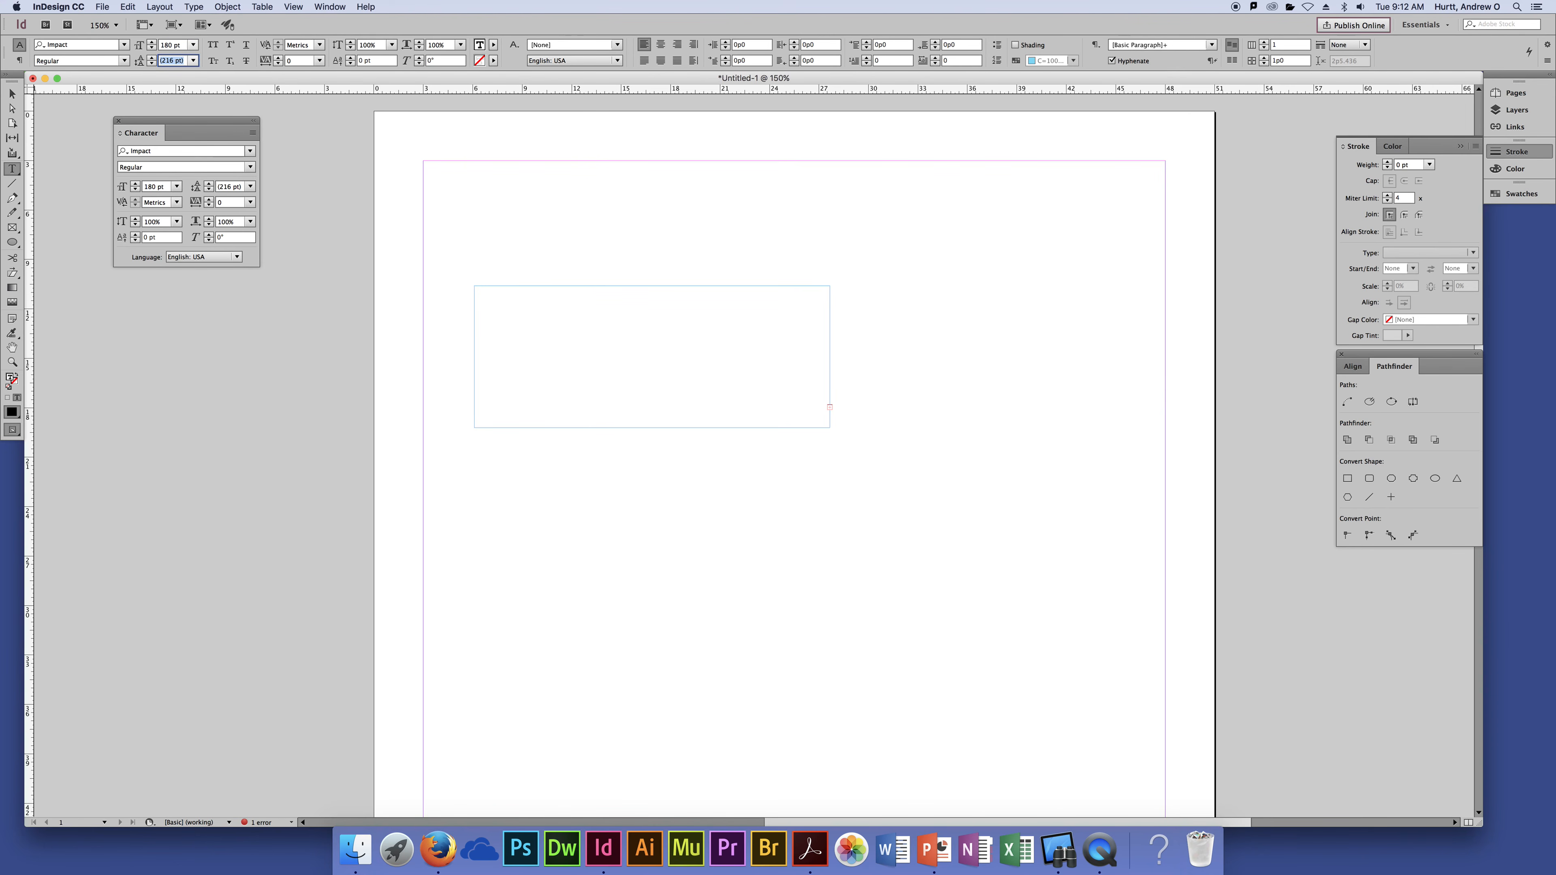
Enlarge the text frame to fit the word, move it up and to the right, and trim it to about 27p11 by 12p7
{"action": "key", "text": "Escape"}
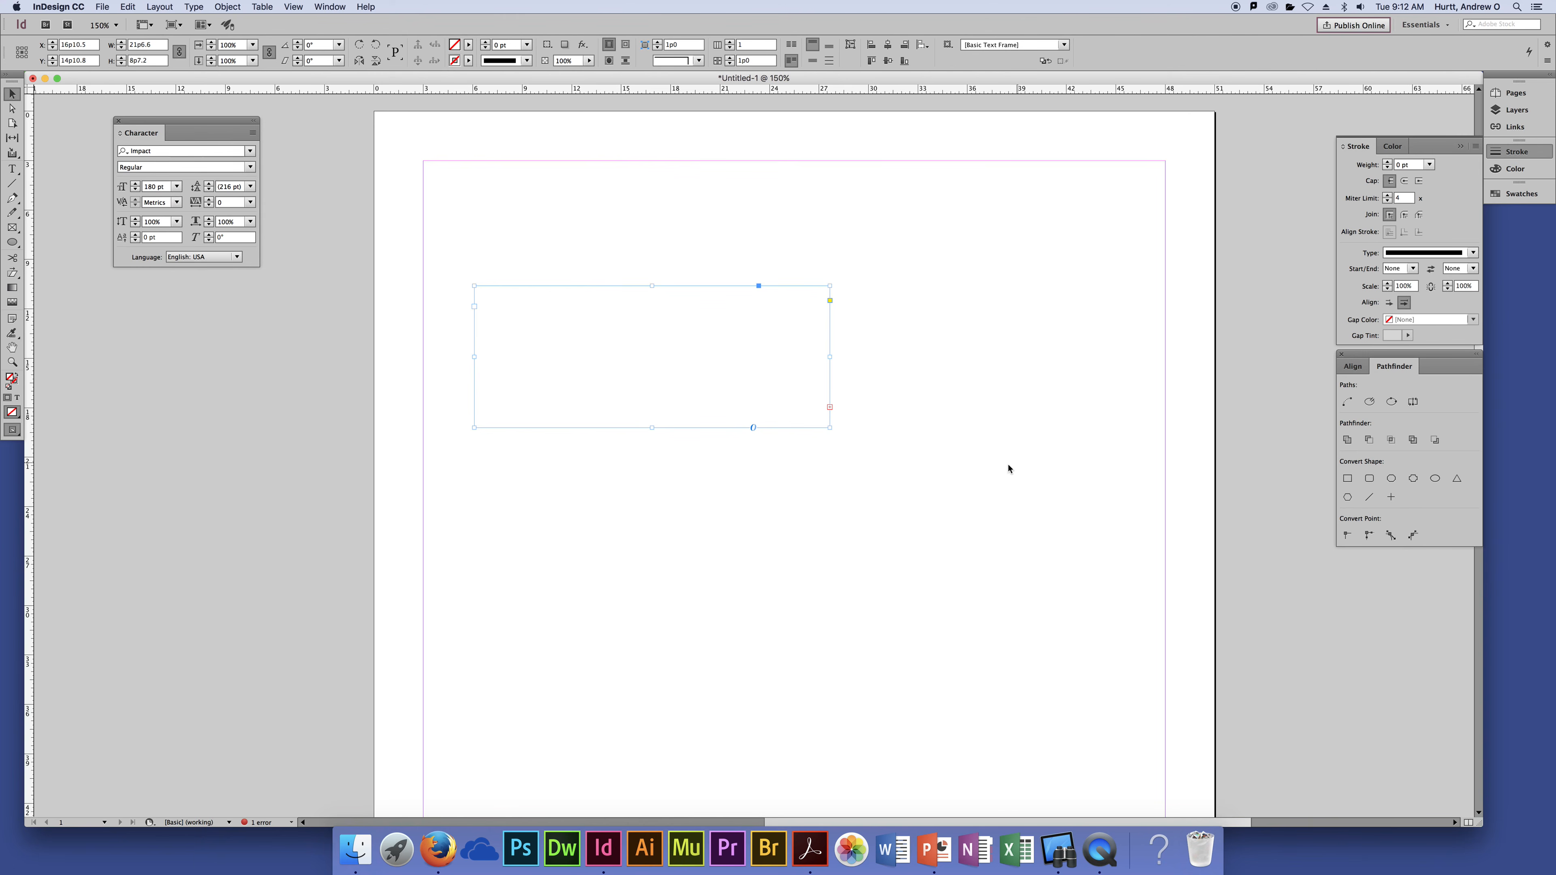
{"action": "left_click_drag", "start_coordinate": [830, 427], "coordinate": [1040, 543]}
{"action": "left_click_drag", "start_coordinate": [872, 371], "coordinate": [938, 315]}
{"action": "left_click_drag", "start_coordinate": [1102, 485], "coordinate": [999, 437]}
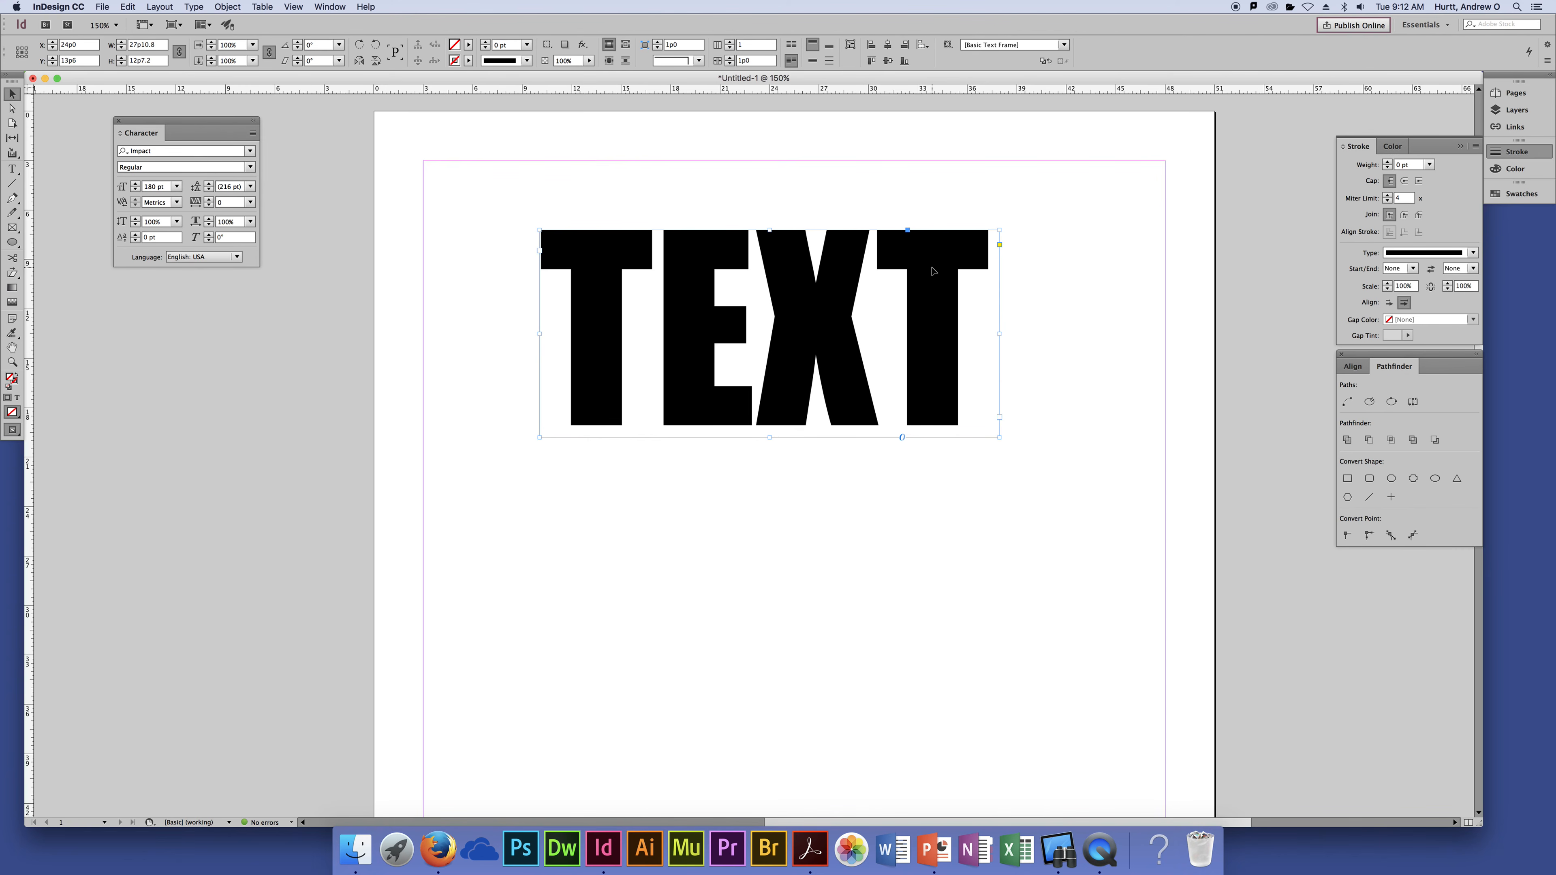
Select the whole word "TEXT" in its frame and convert it to outlines
{"action": "double_click", "coordinate": [926, 329]}
{"action": "left_click_drag", "start_coordinate": [976, 336], "coordinate": [503, 323]}
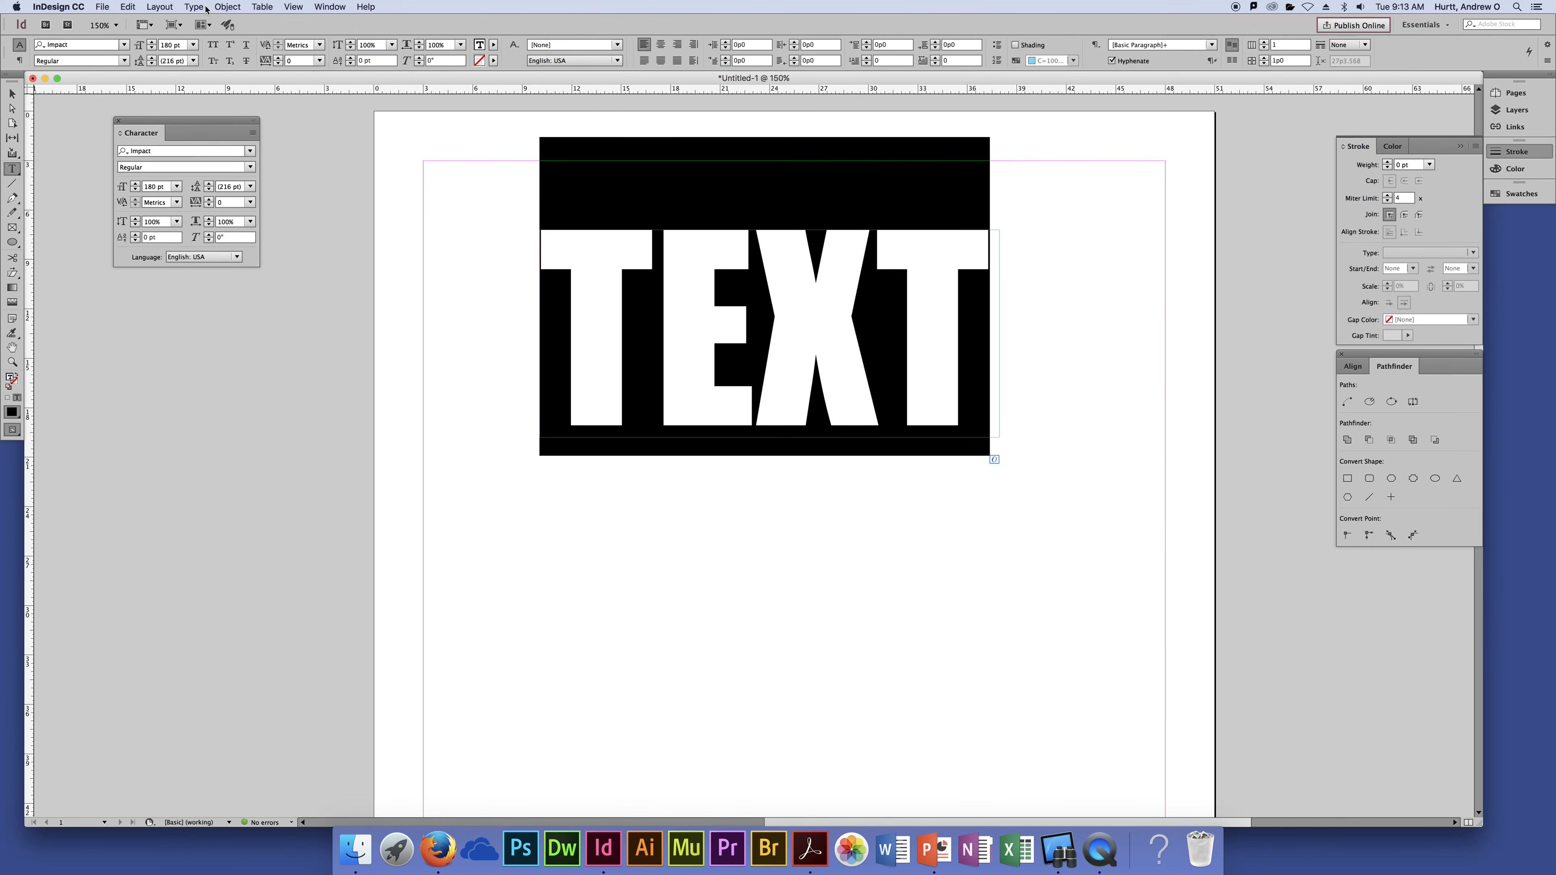
{"action": "left_click", "coordinate": [228, 6]}
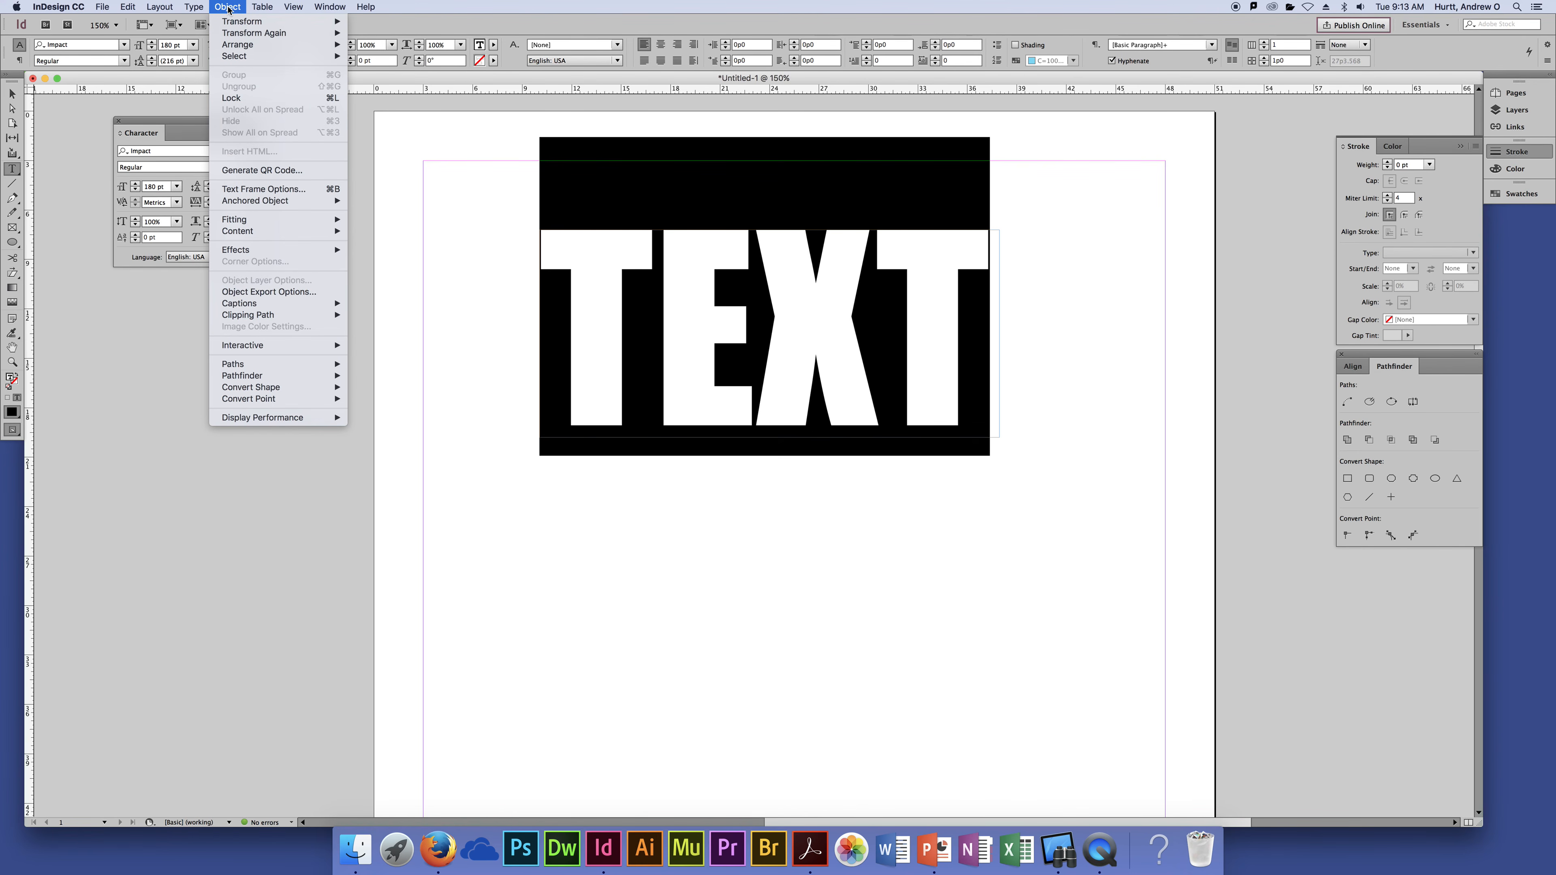
{"action": "mouse_move", "coordinate": [197, 9]}
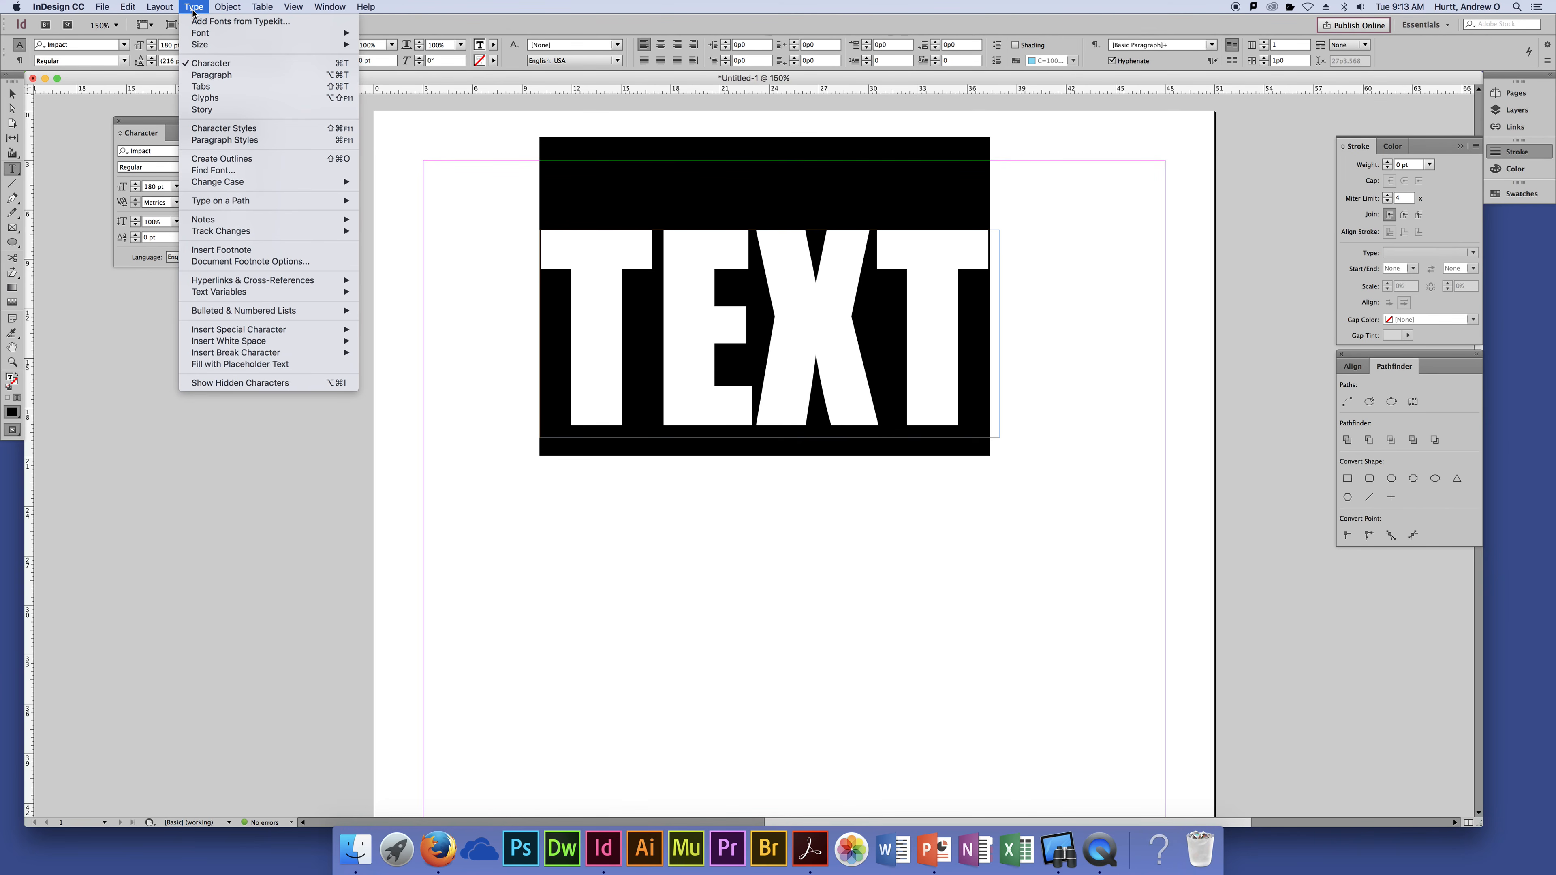
{"action": "left_click", "coordinate": [287, 160]}
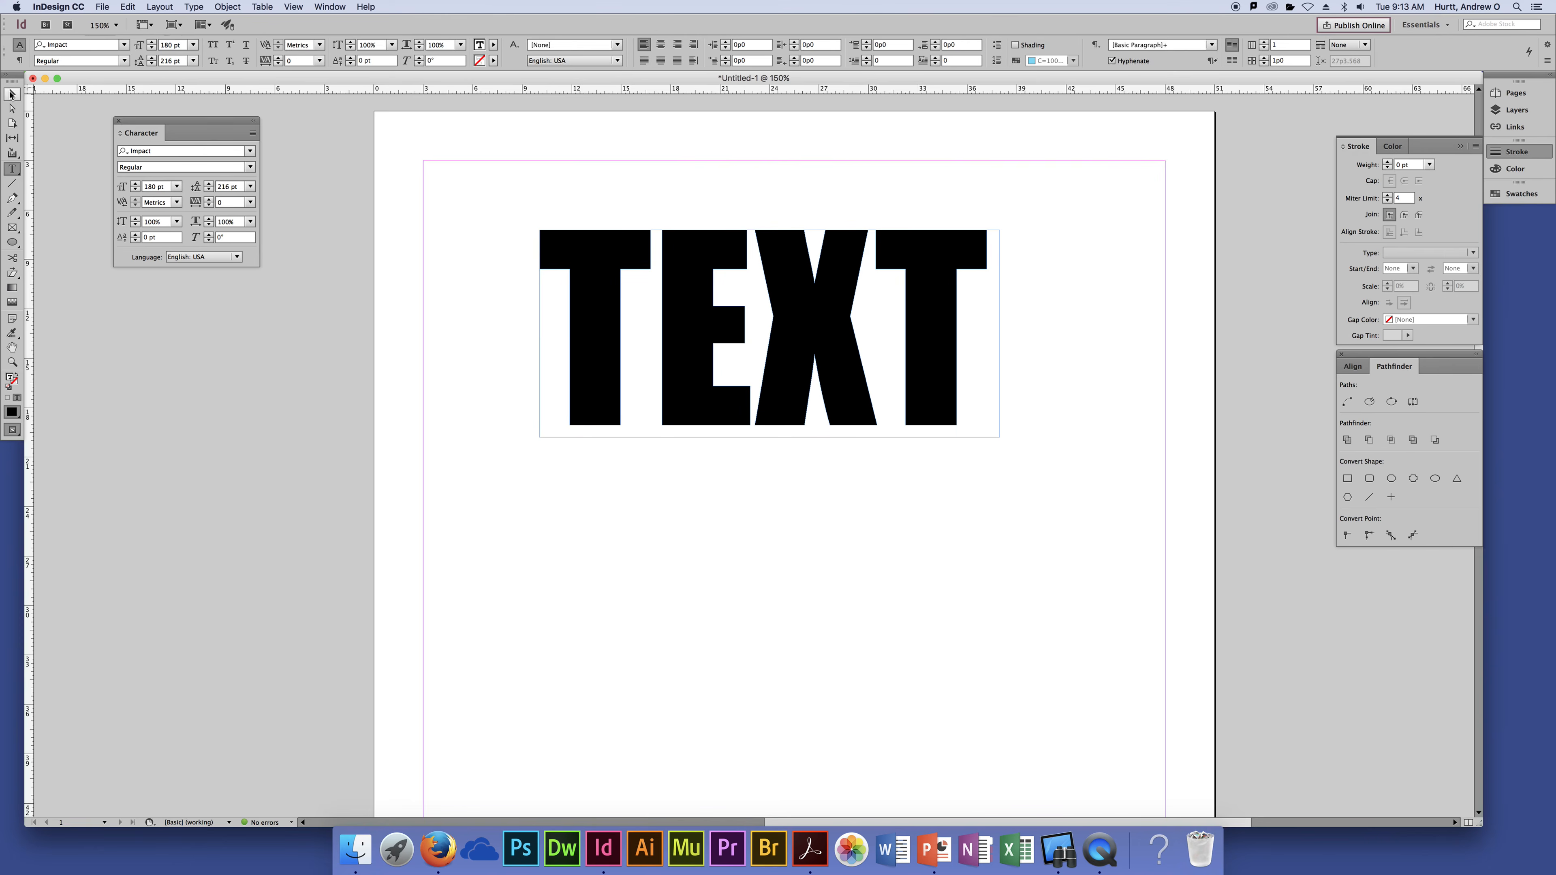
Cut the outlined lettering out of its text frame, paste it as a separate object, and move it lower on the page
{"action": "left_click", "coordinate": [942, 287]}
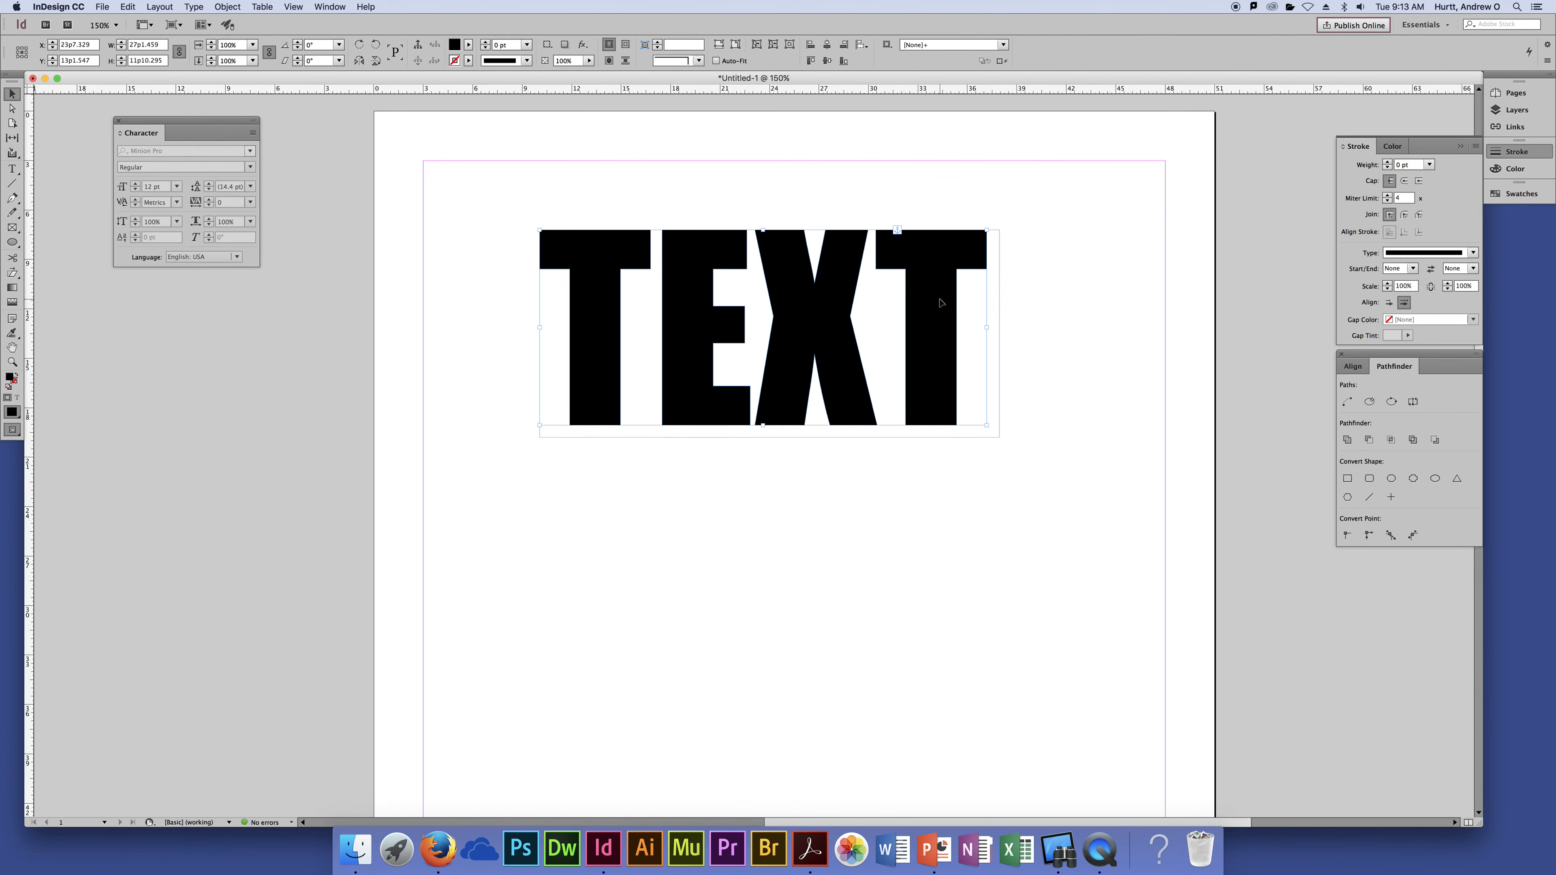
{"action": "key", "text": "super+x"}
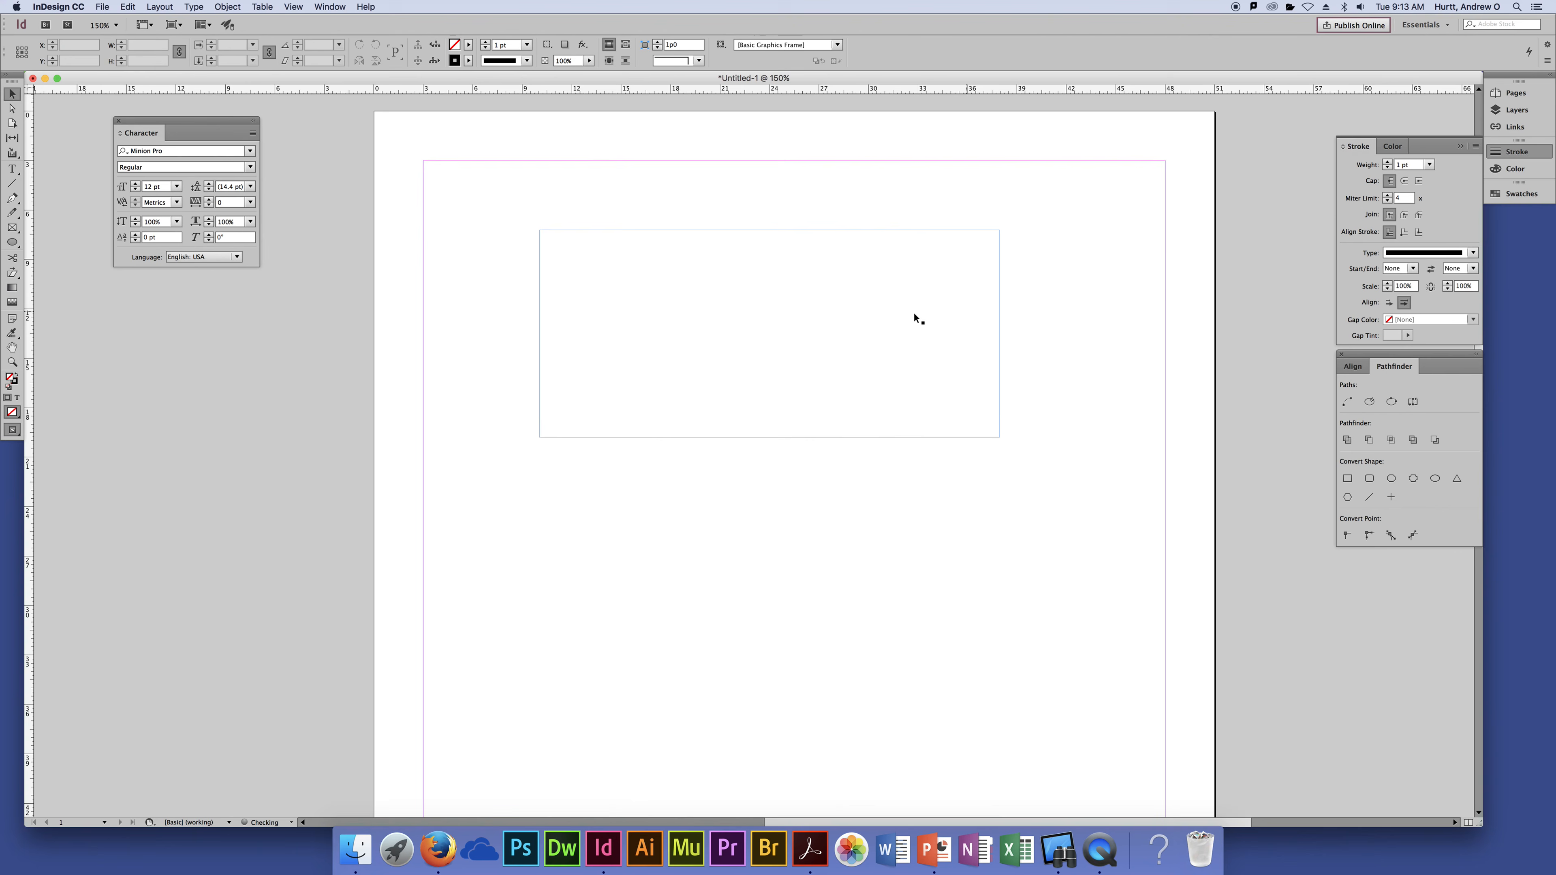
{"action": "key", "text": "super+v"}
{"action": "left_click_drag", "start_coordinate": [810, 459], "coordinate": [826, 627]}
Delete the empty text frame and move the outlined lettering up into the page's upper part
{"action": "left_click_drag", "start_coordinate": [1041, 385], "coordinate": [943, 462]}
{"action": "key", "text": "Delete"}
{"action": "left_click_drag", "start_coordinate": [949, 545], "coordinate": [958, 303]}
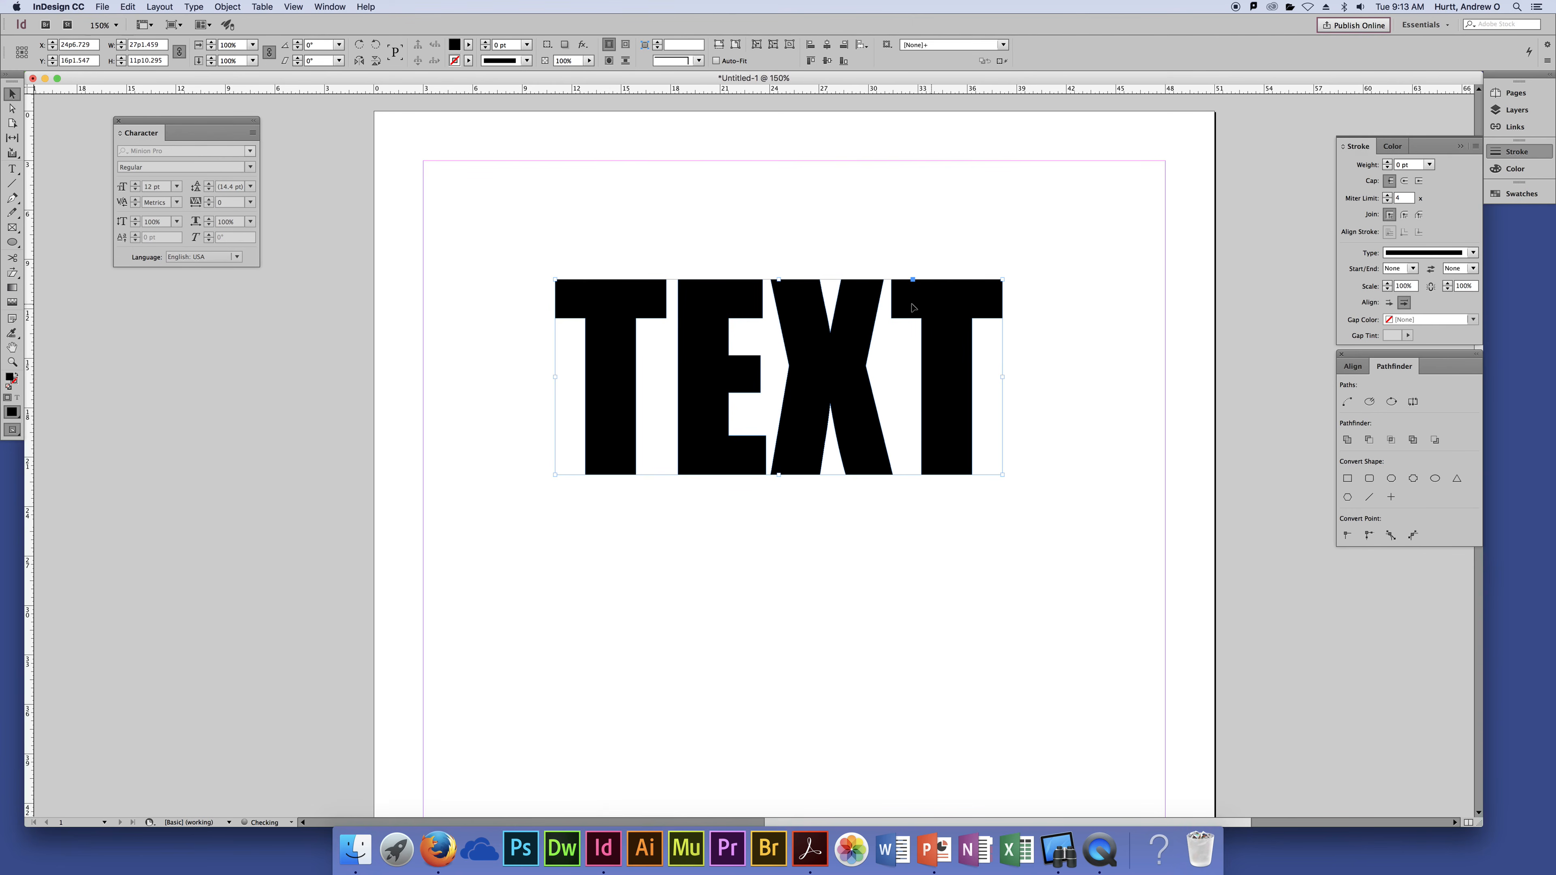
Set the fill of the outlined lettering to None and deselect it
{"action": "left_click", "coordinate": [470, 44]}
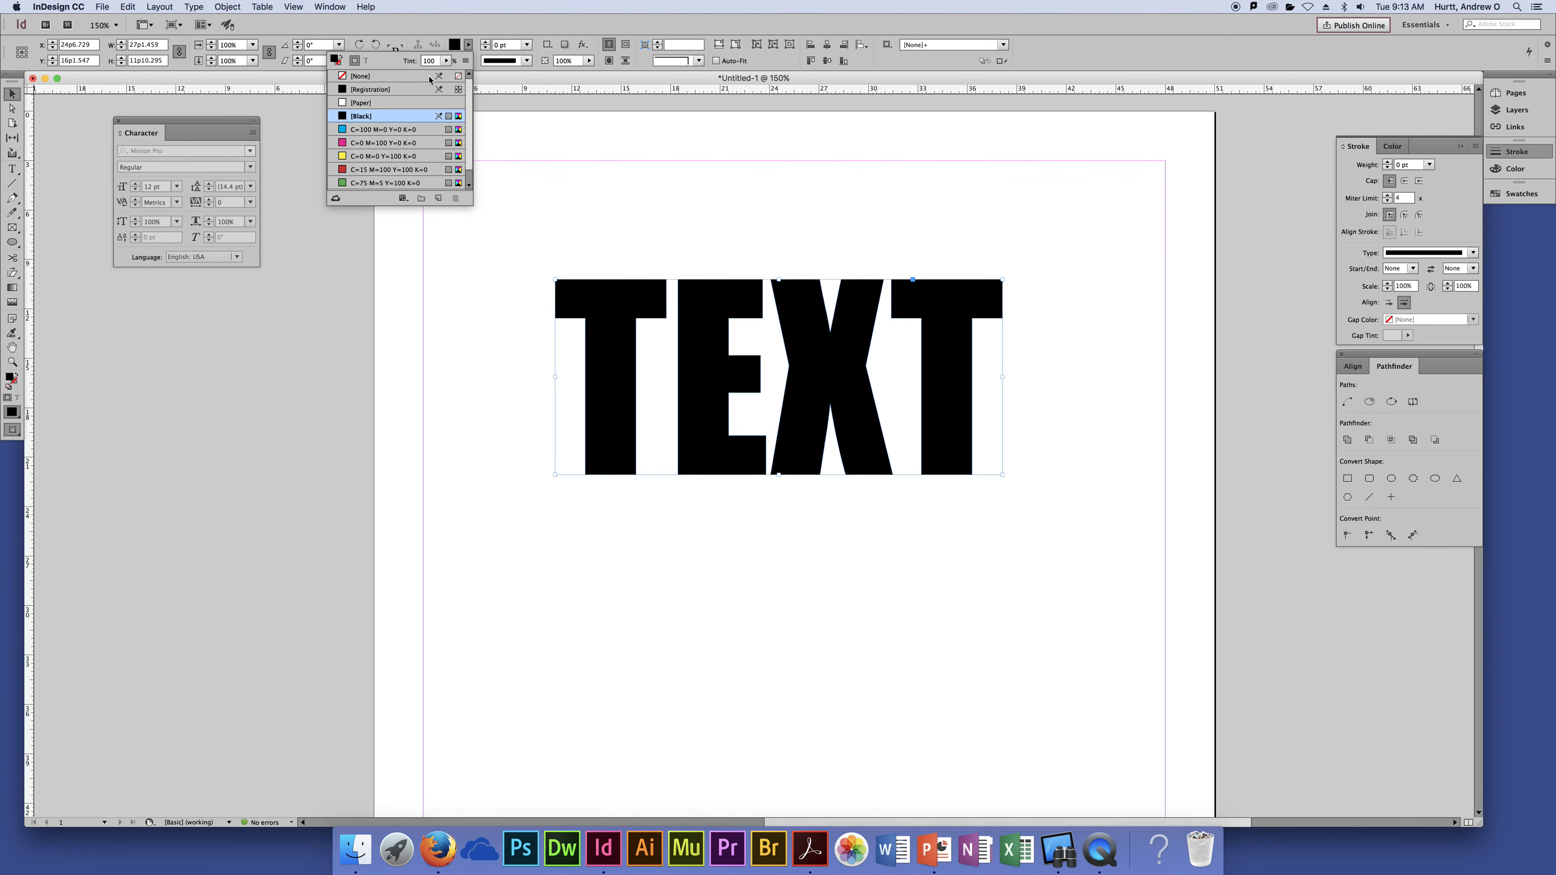
{"action": "left_click", "coordinate": [362, 75]}
{"action": "left_click", "coordinate": [463, 221]}
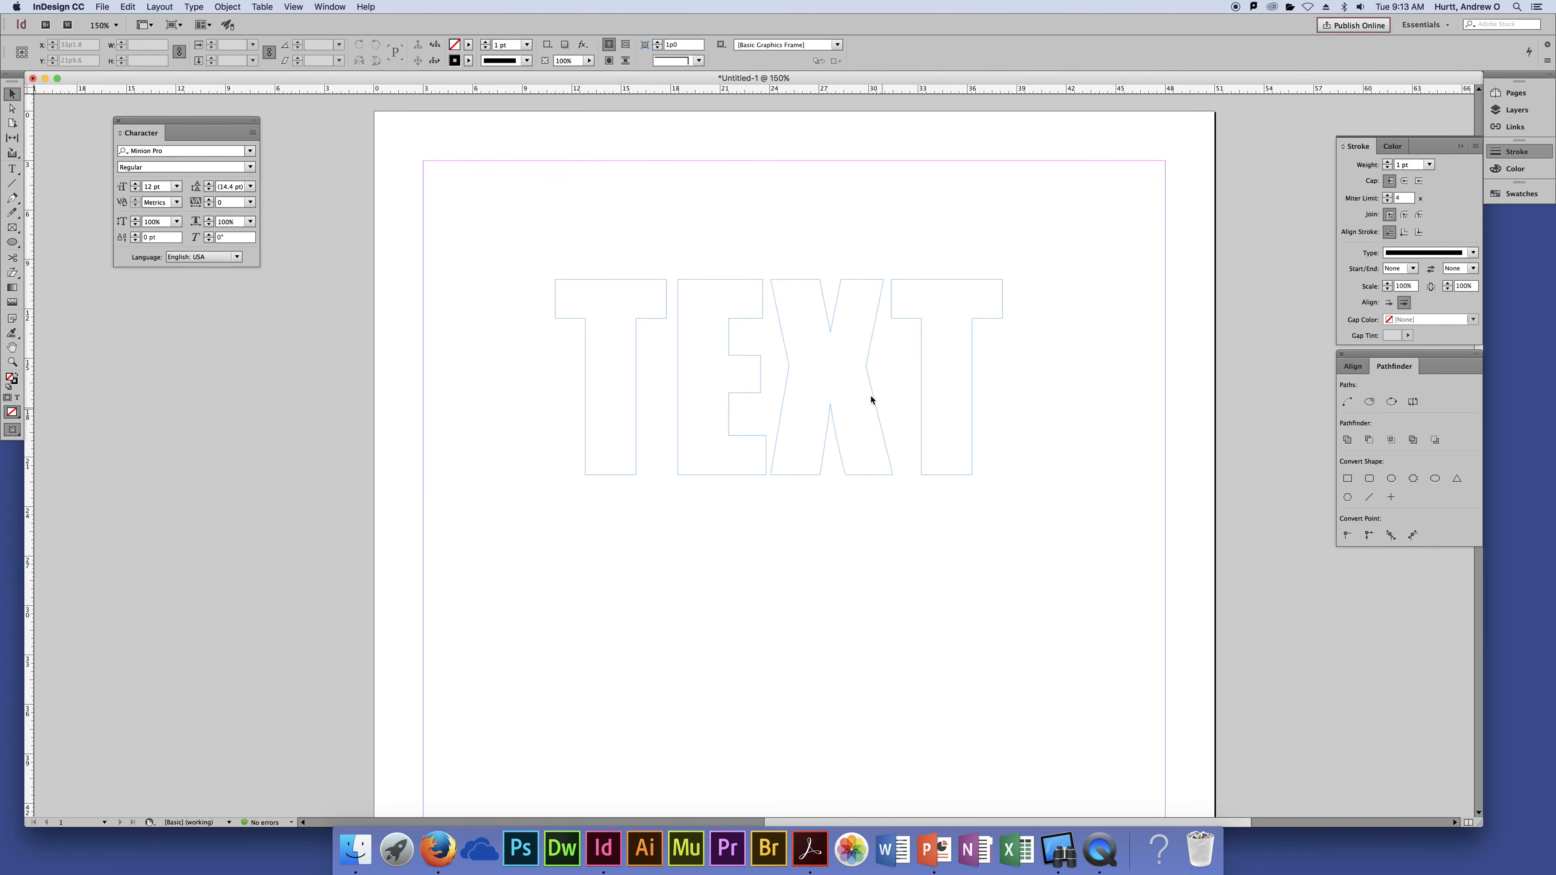
Place the image "Tree coverage.psd" from the Hidden Tree folder inside the outlined lettering
{"action": "left_click_drag", "start_coordinate": [853, 250], "coordinate": [864, 350]}
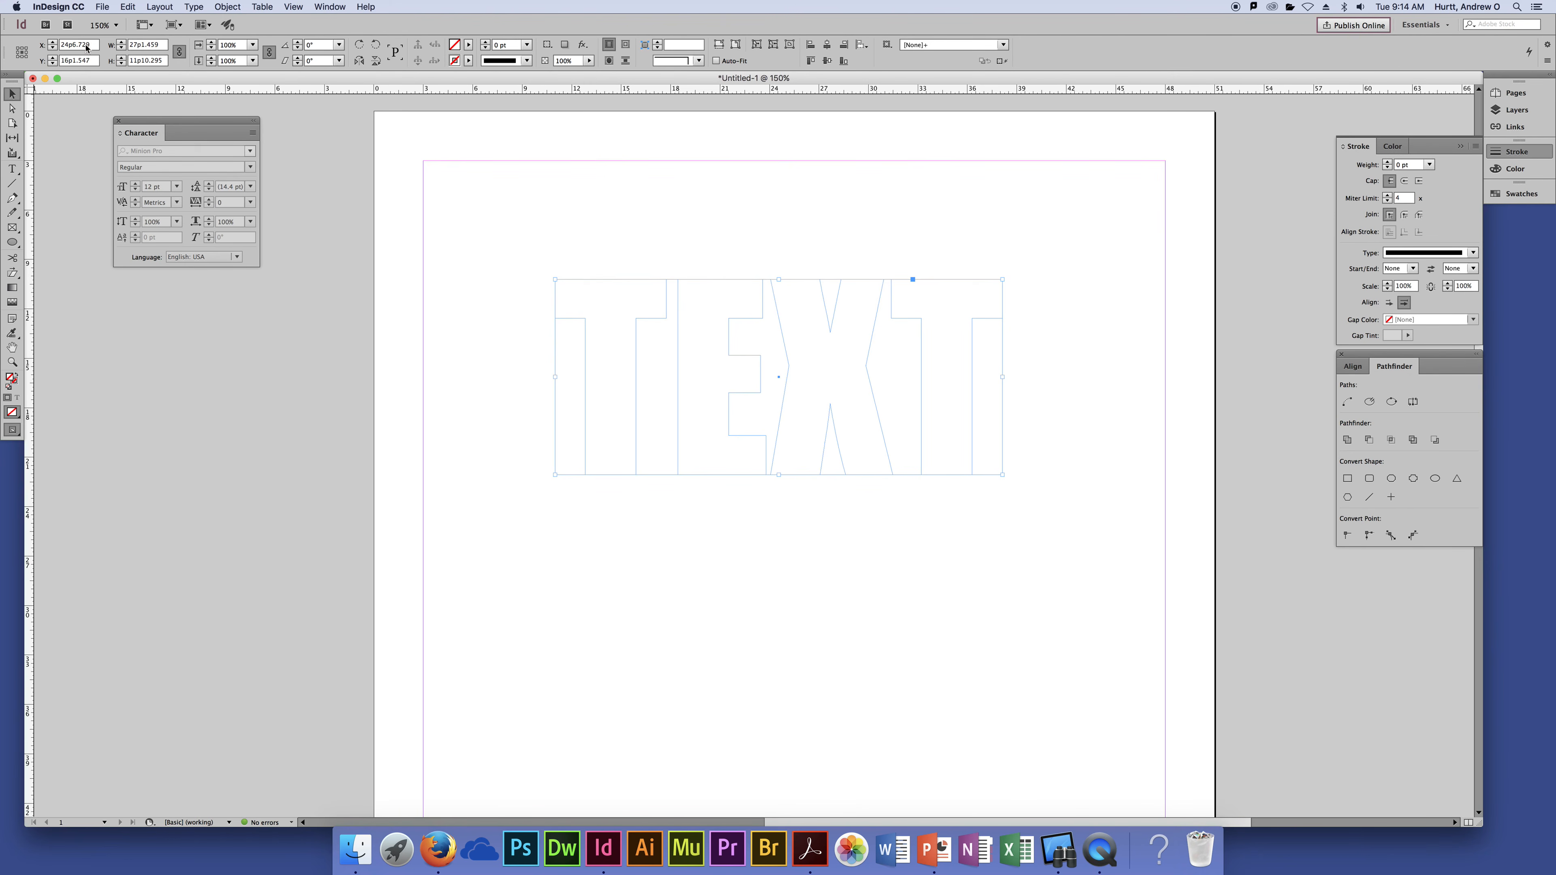
{"action": "left_click", "coordinate": [107, 7]}
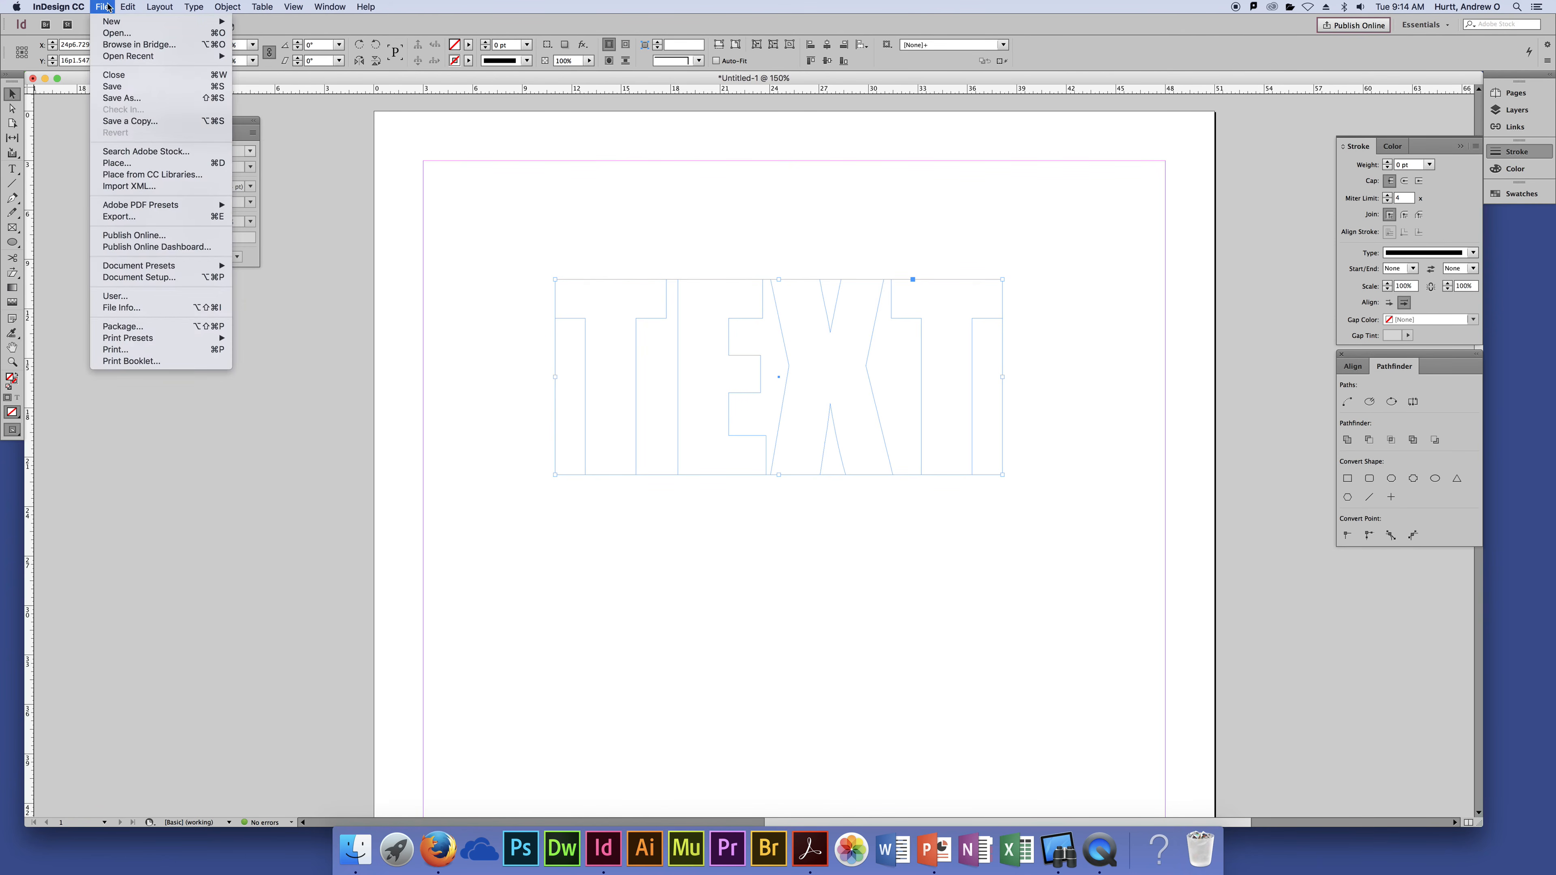
{"action": "left_click", "coordinate": [146, 162]}
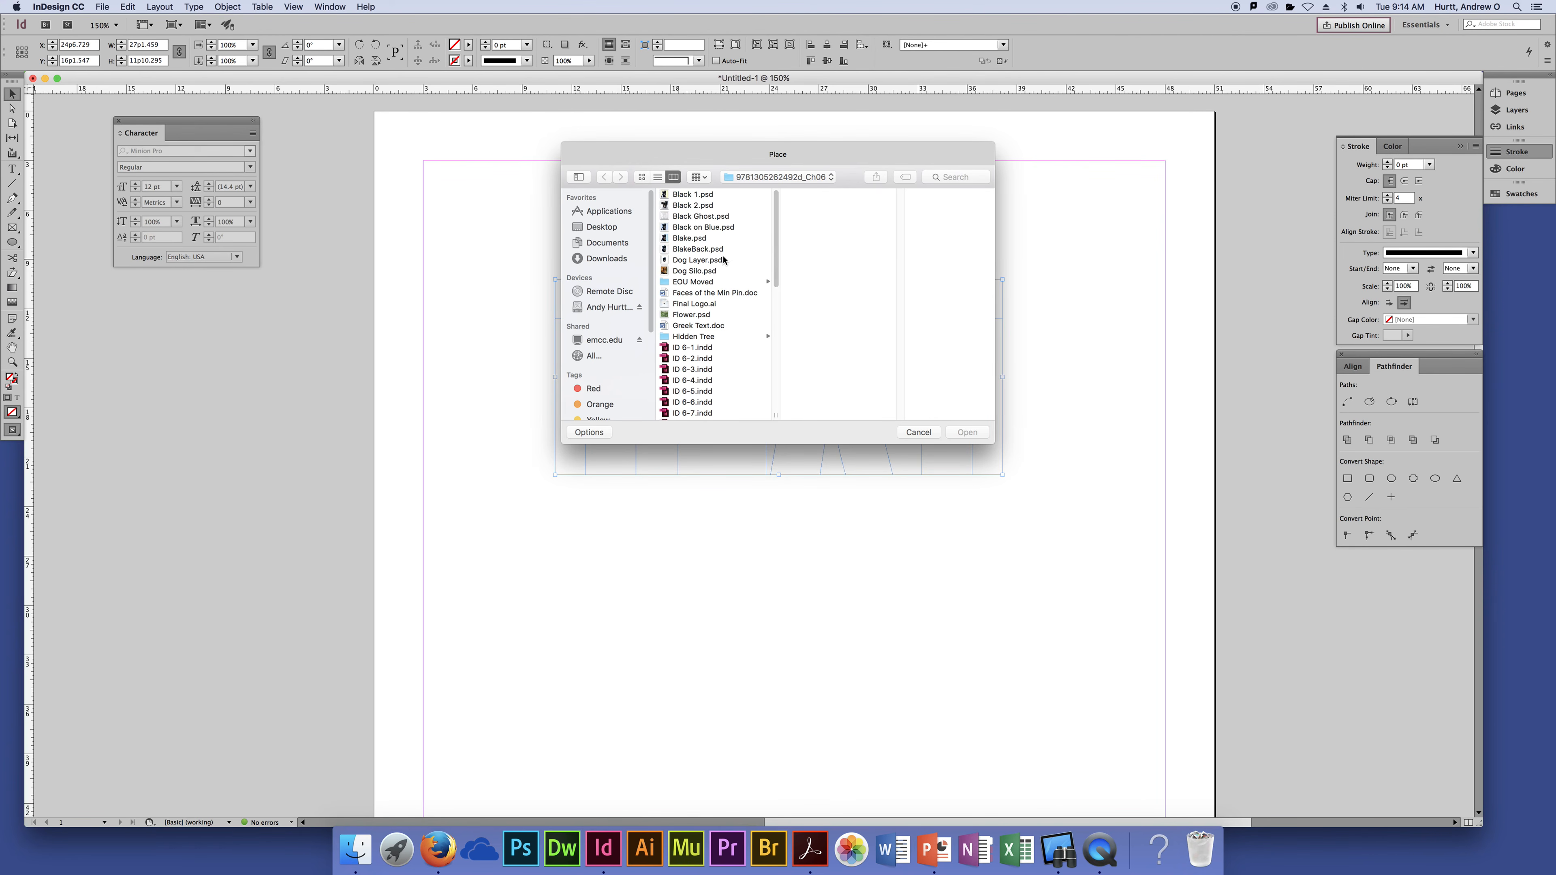
{"action": "scroll", "coordinate": [733, 371], "scroll_direction": "down", "scroll_amount": 1}
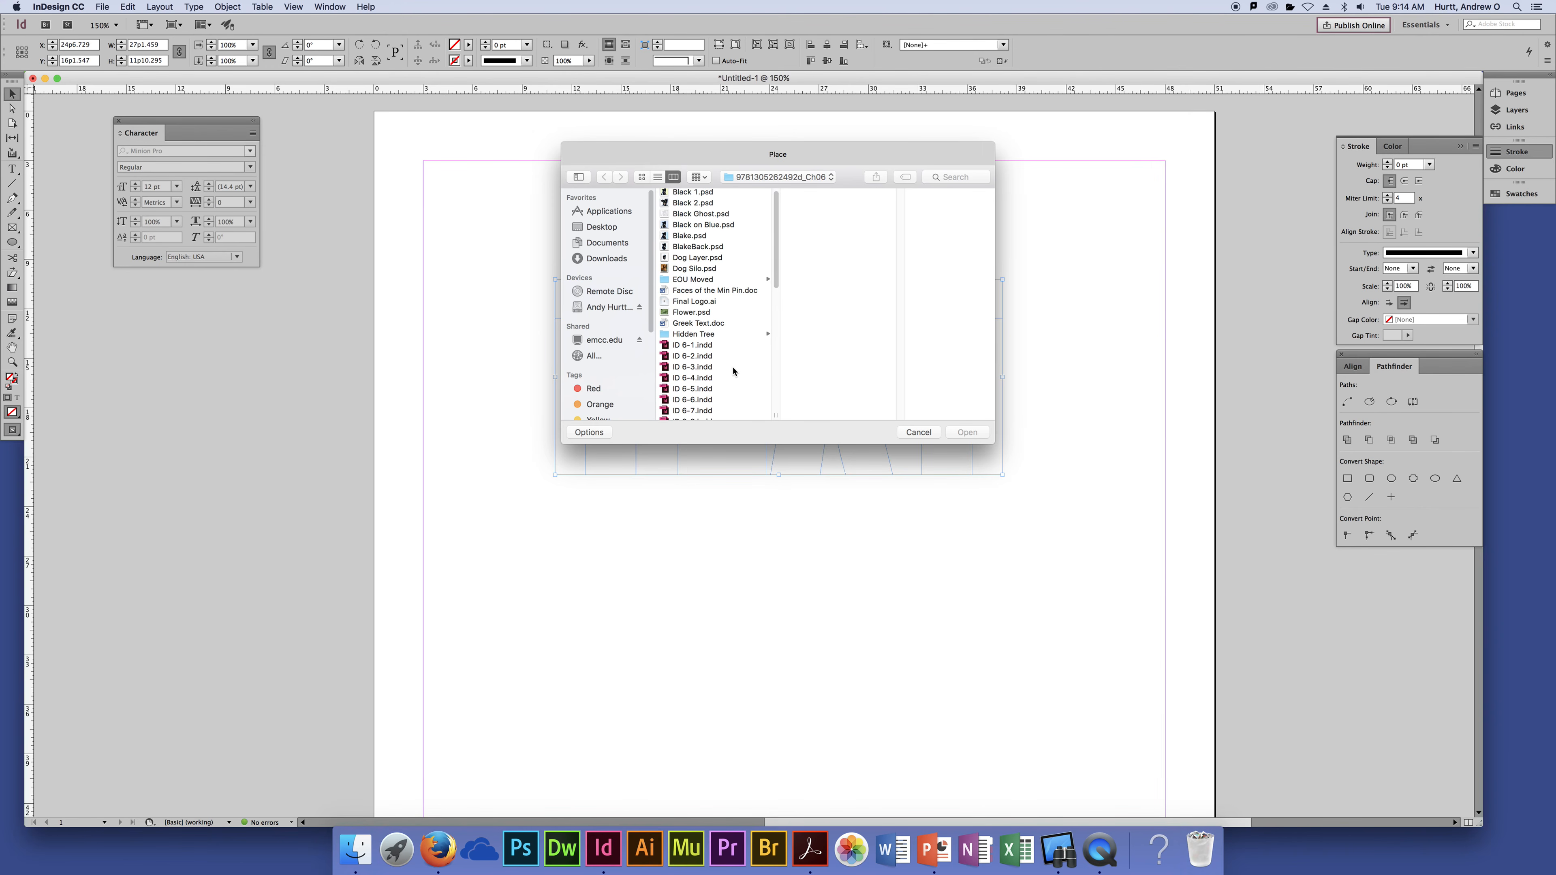
{"action": "left_click", "coordinate": [715, 334]}
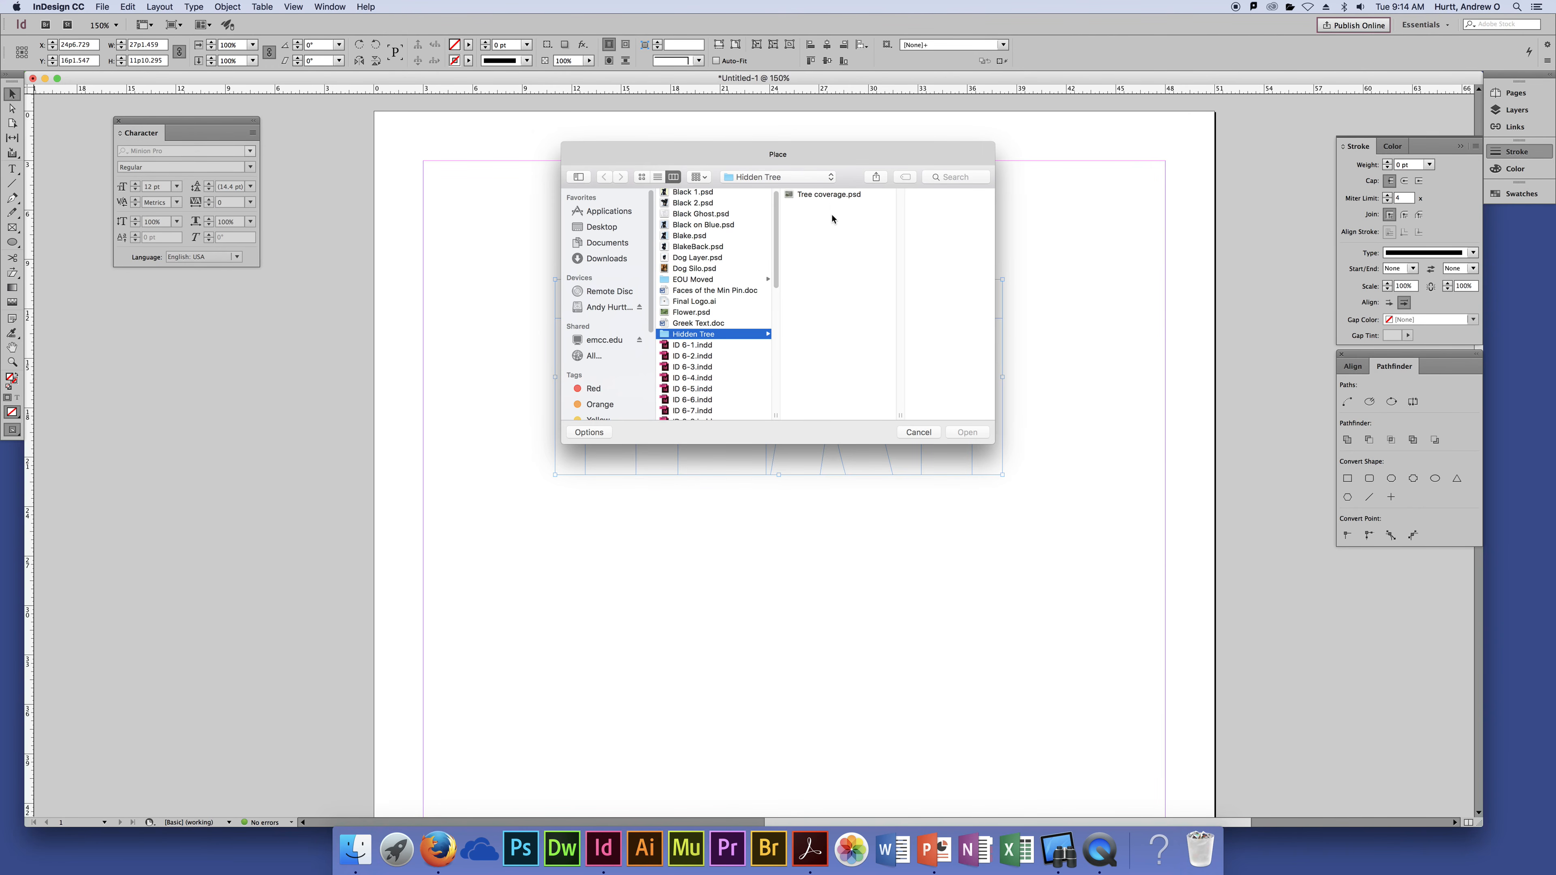
{"action": "left_click", "coordinate": [829, 196]}
{"action": "left_click", "coordinate": [967, 432]}
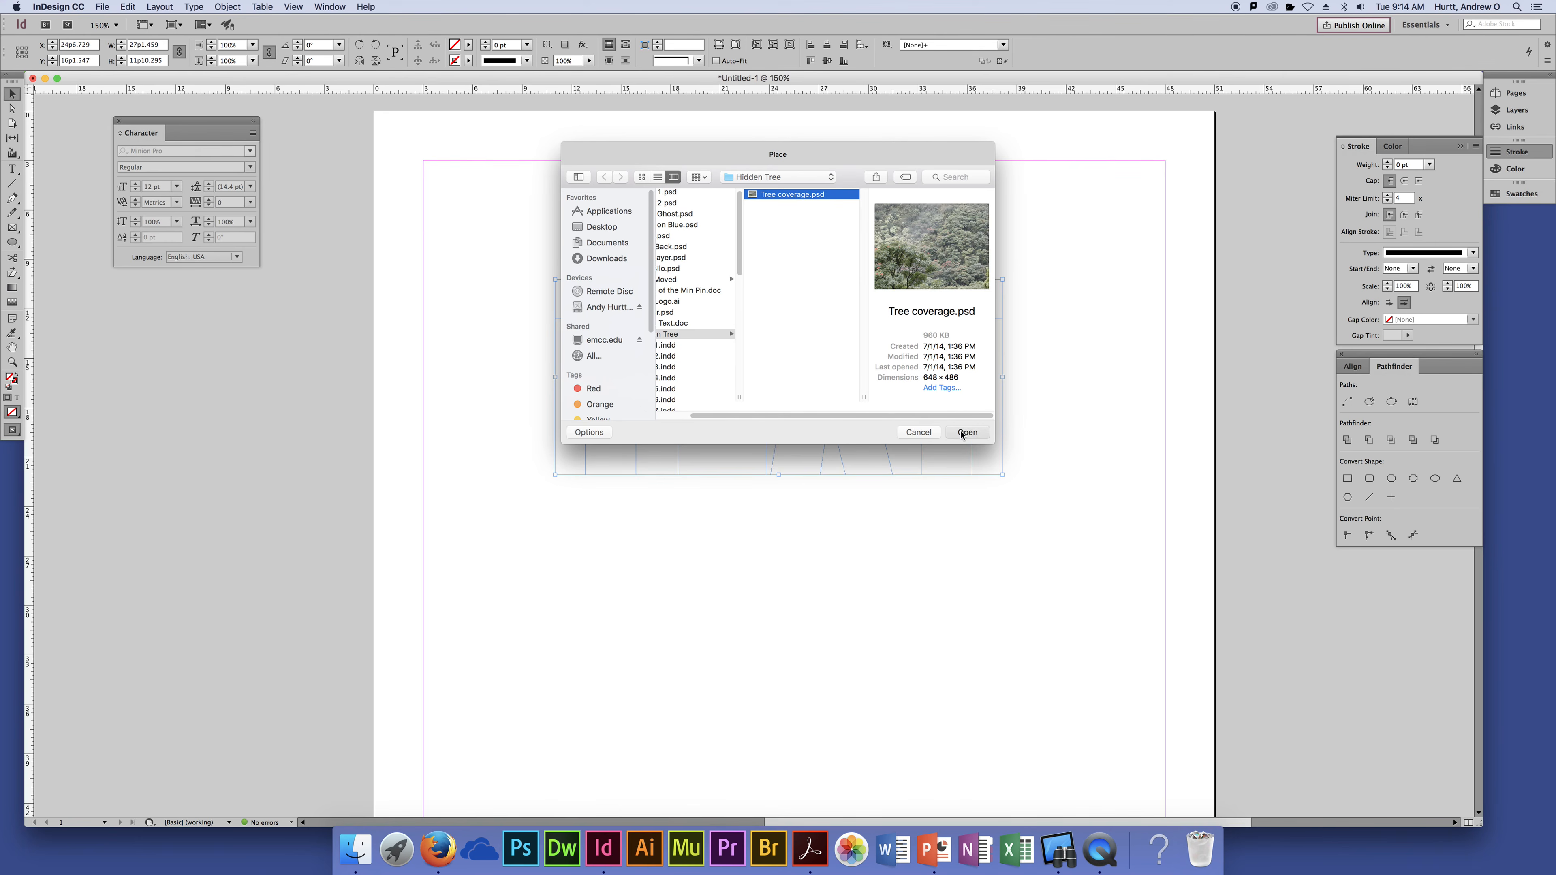
{"action": "left_click", "coordinate": [1098, 404]}
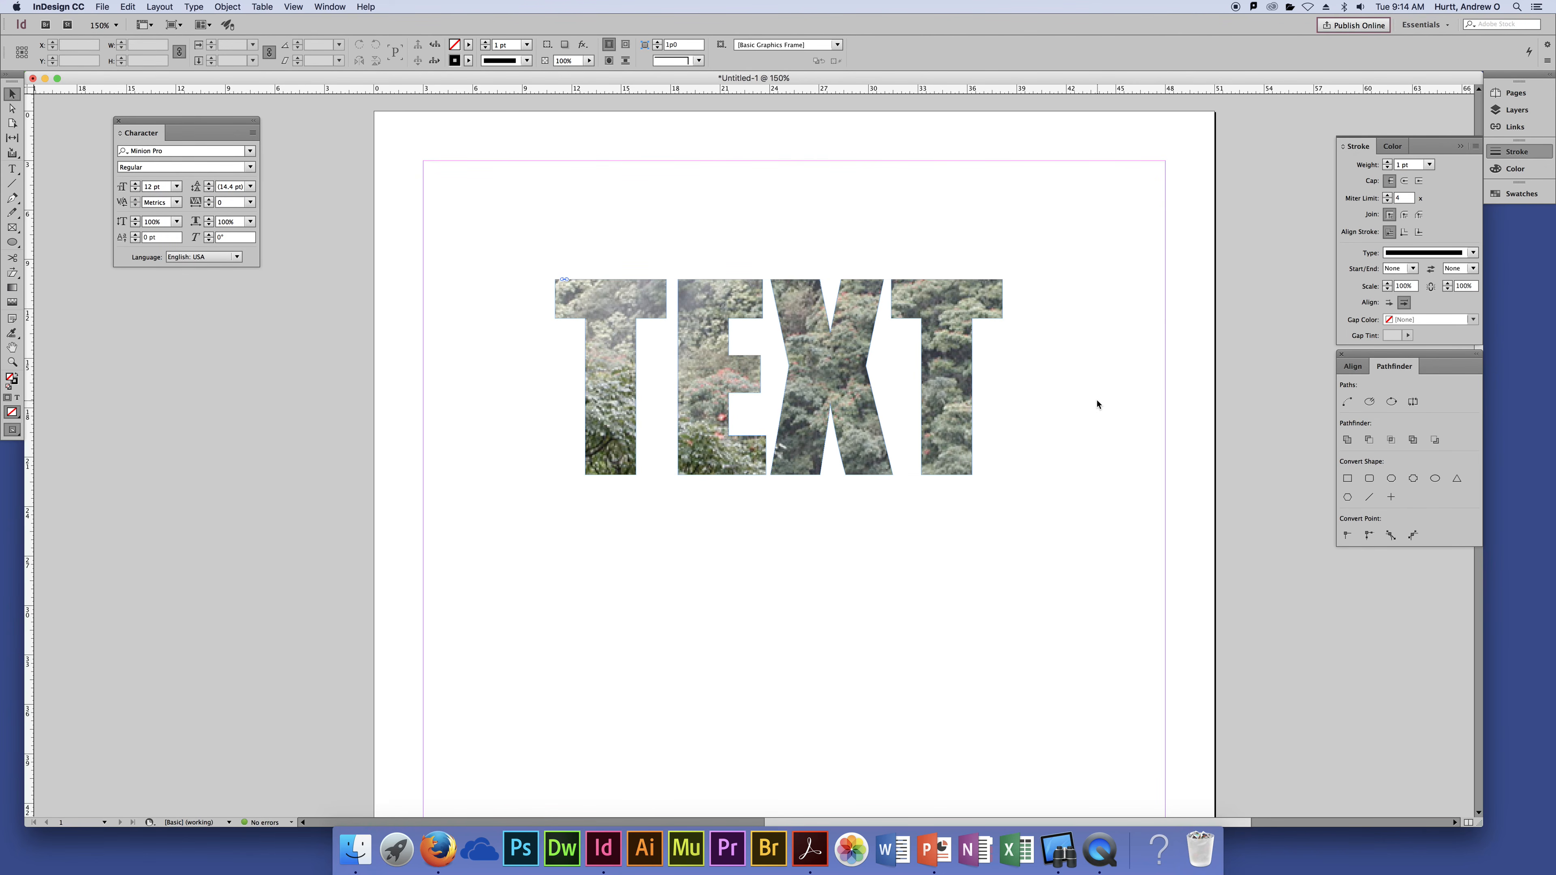
Scale the tree image inside the lettering with the Fill Frame Proportionally fitting option
{"action": "left_click", "coordinate": [860, 380]}
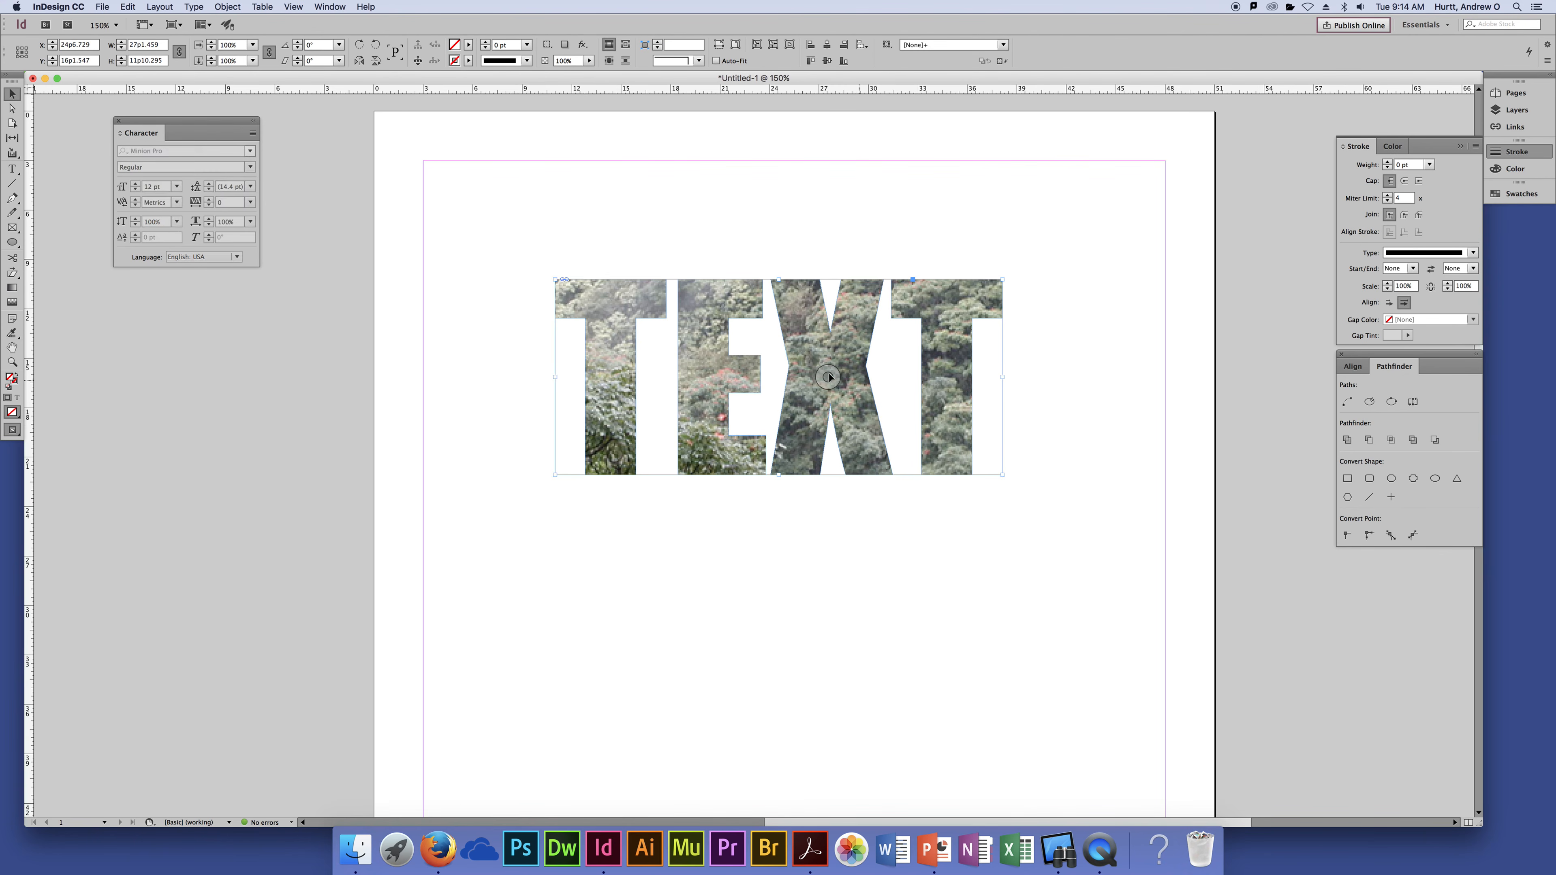
{"action": "left_click", "coordinate": [239, 8]}
{"action": "mouse_move", "coordinate": [285, 222]}
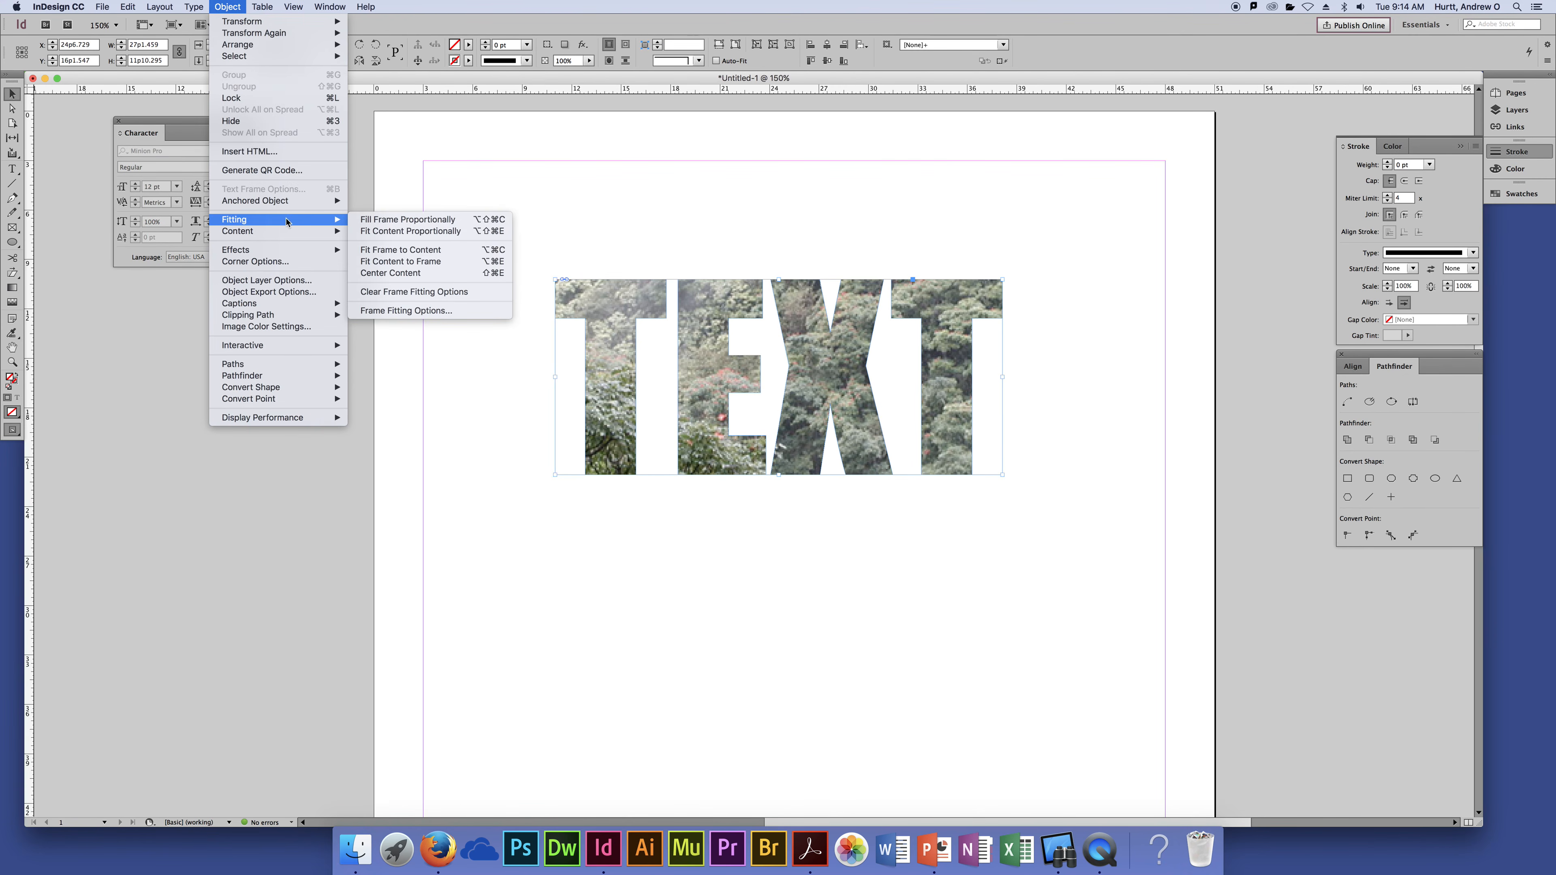
{"action": "left_click", "coordinate": [384, 222]}
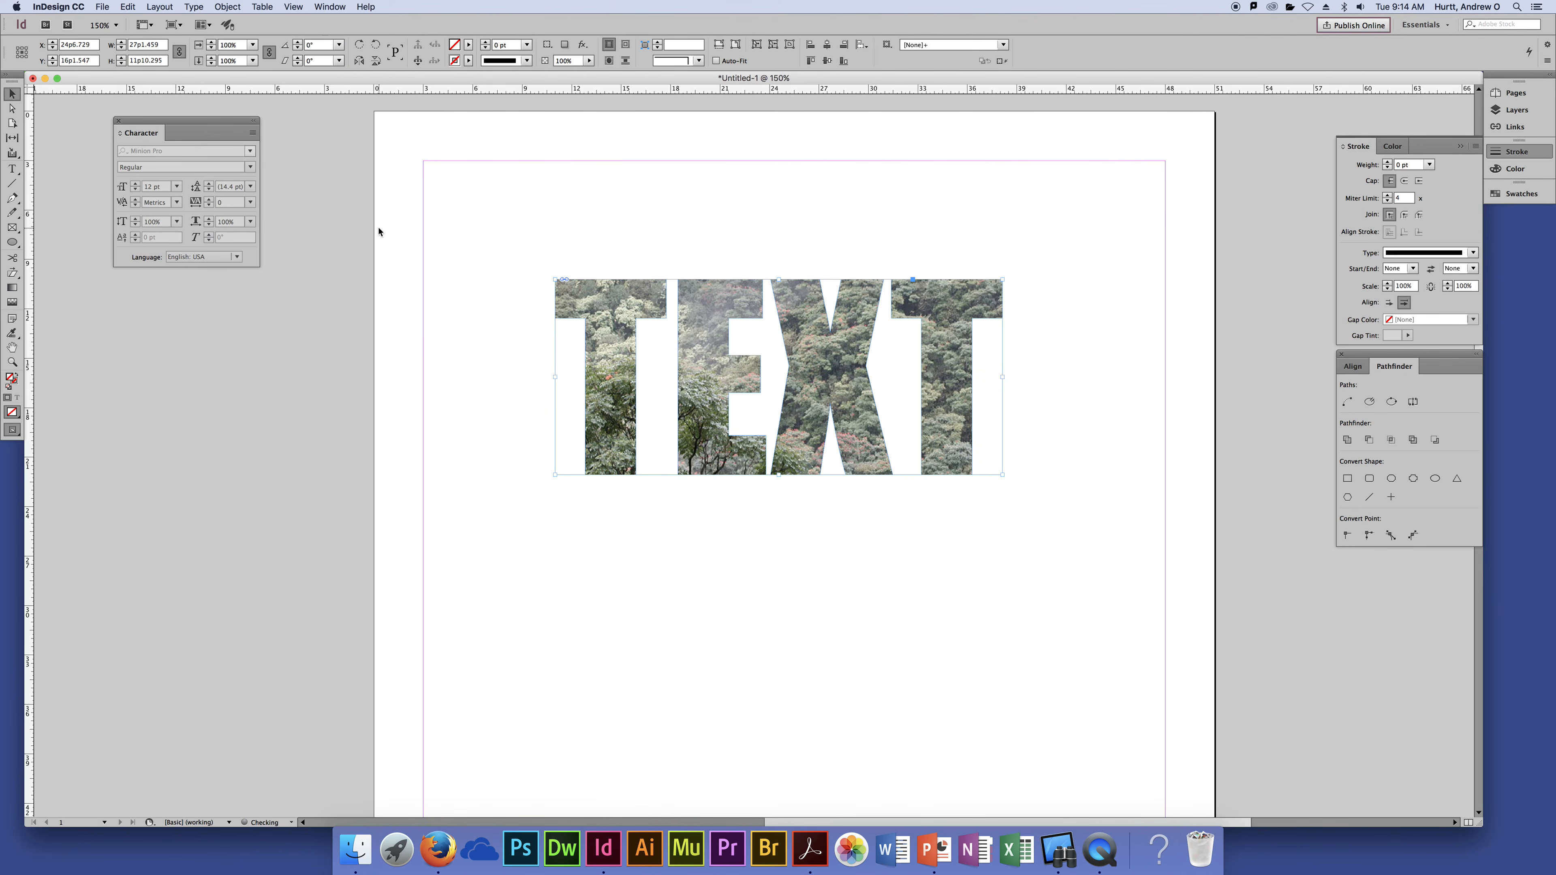
Try the Fit Content Proportionally fitting option on the tree image inside the lettering
{"action": "left_click", "coordinate": [225, 8]}
{"action": "mouse_move", "coordinate": [332, 220]}
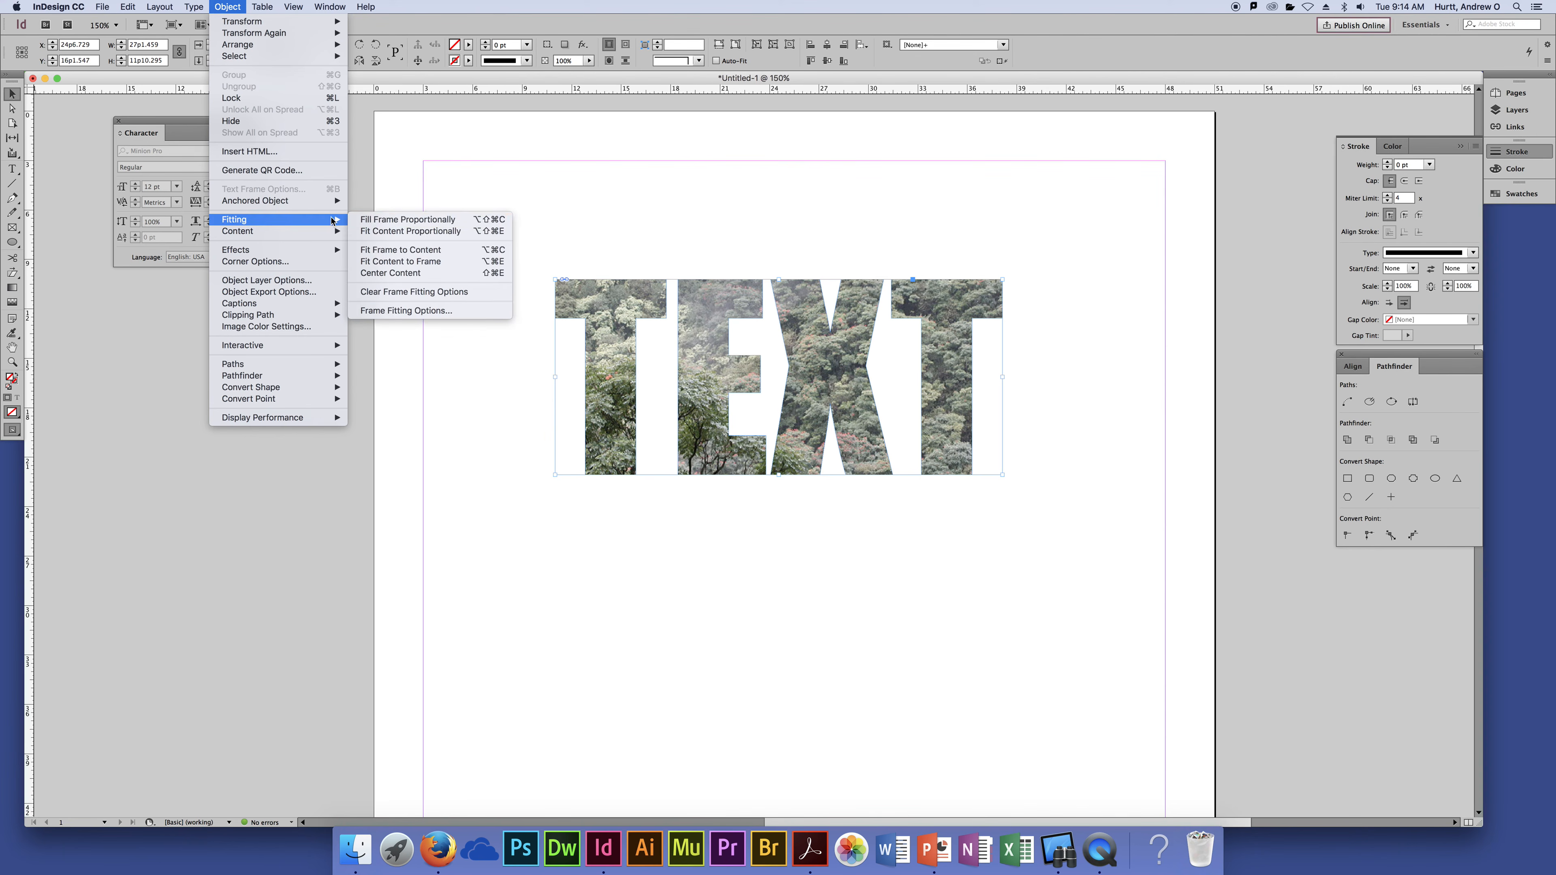
{"action": "left_click", "coordinate": [374, 232]}
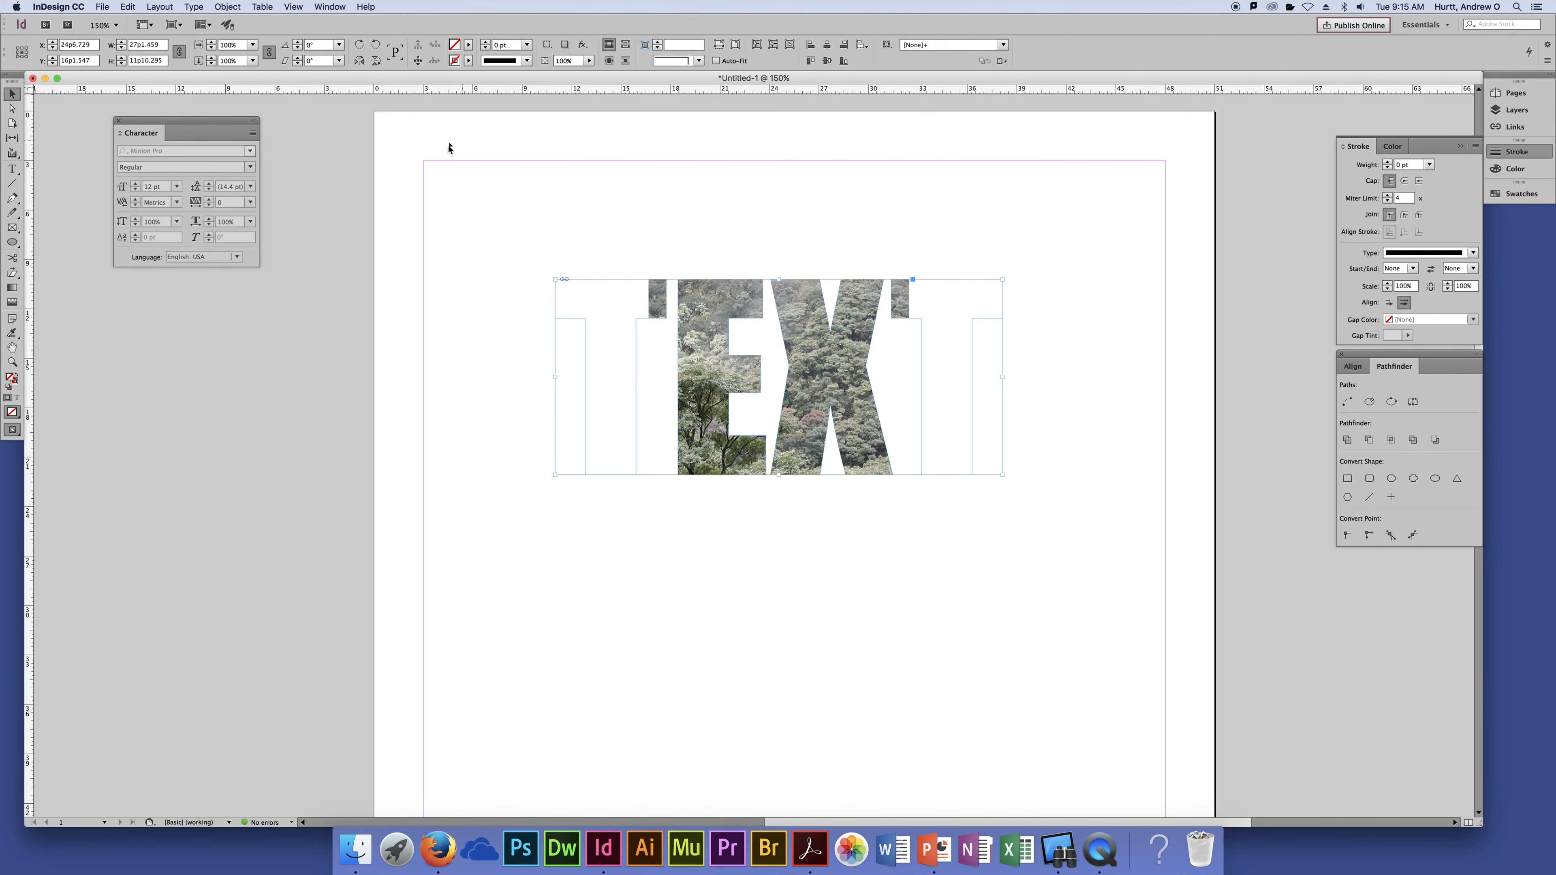
Reapply Fill Frame Proportionally to the tree image, and move the lettering up and to the left on the page
{"action": "left_click", "coordinate": [227, 7]}
{"action": "mouse_move", "coordinate": [286, 222]}
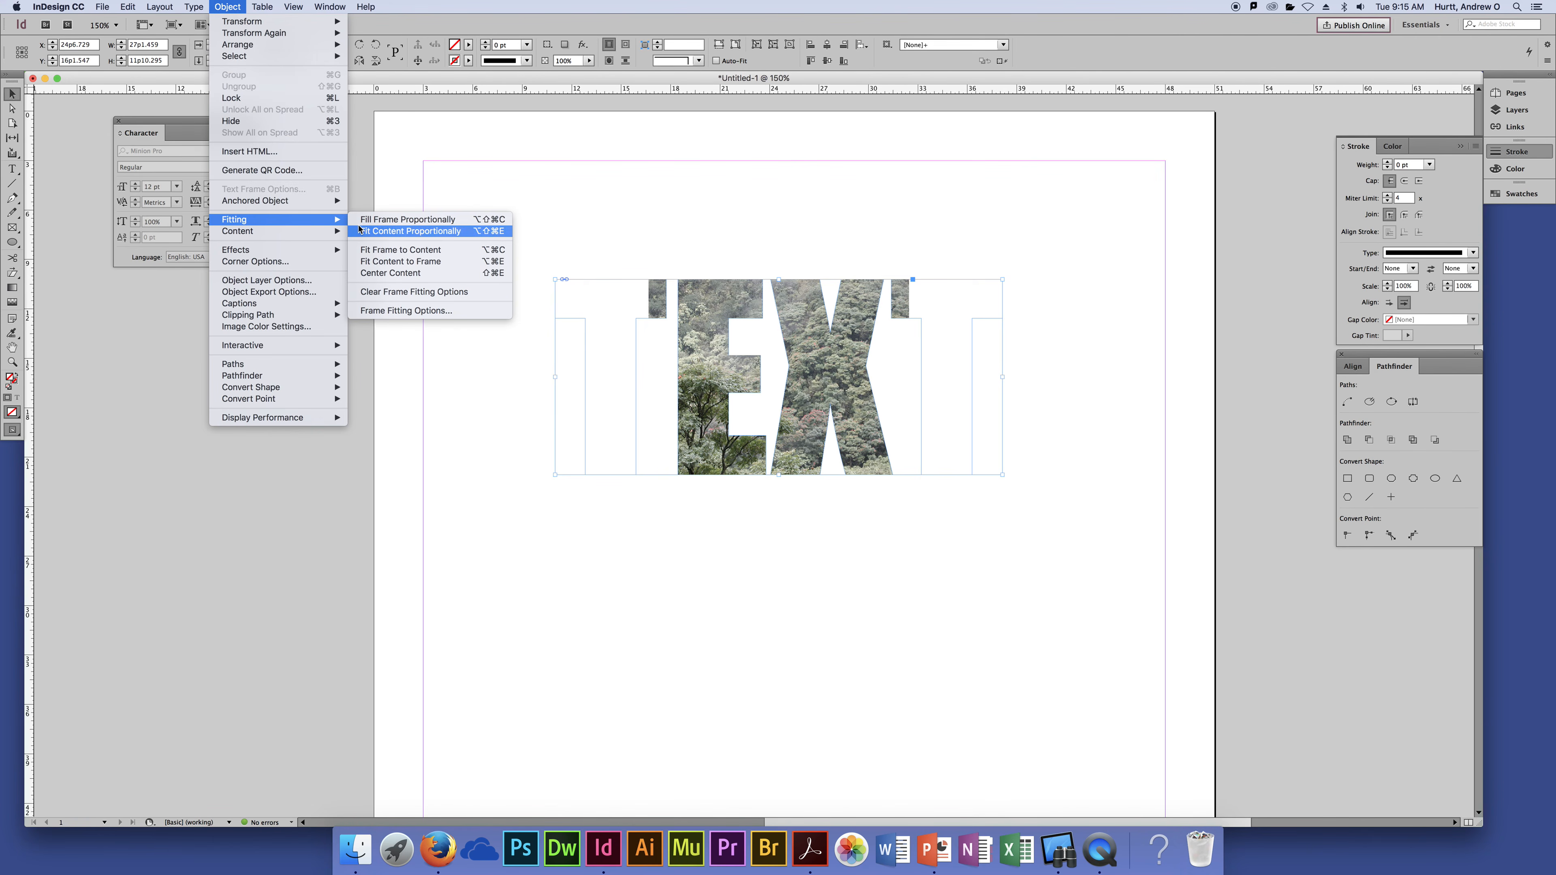
{"action": "left_click", "coordinate": [367, 222]}
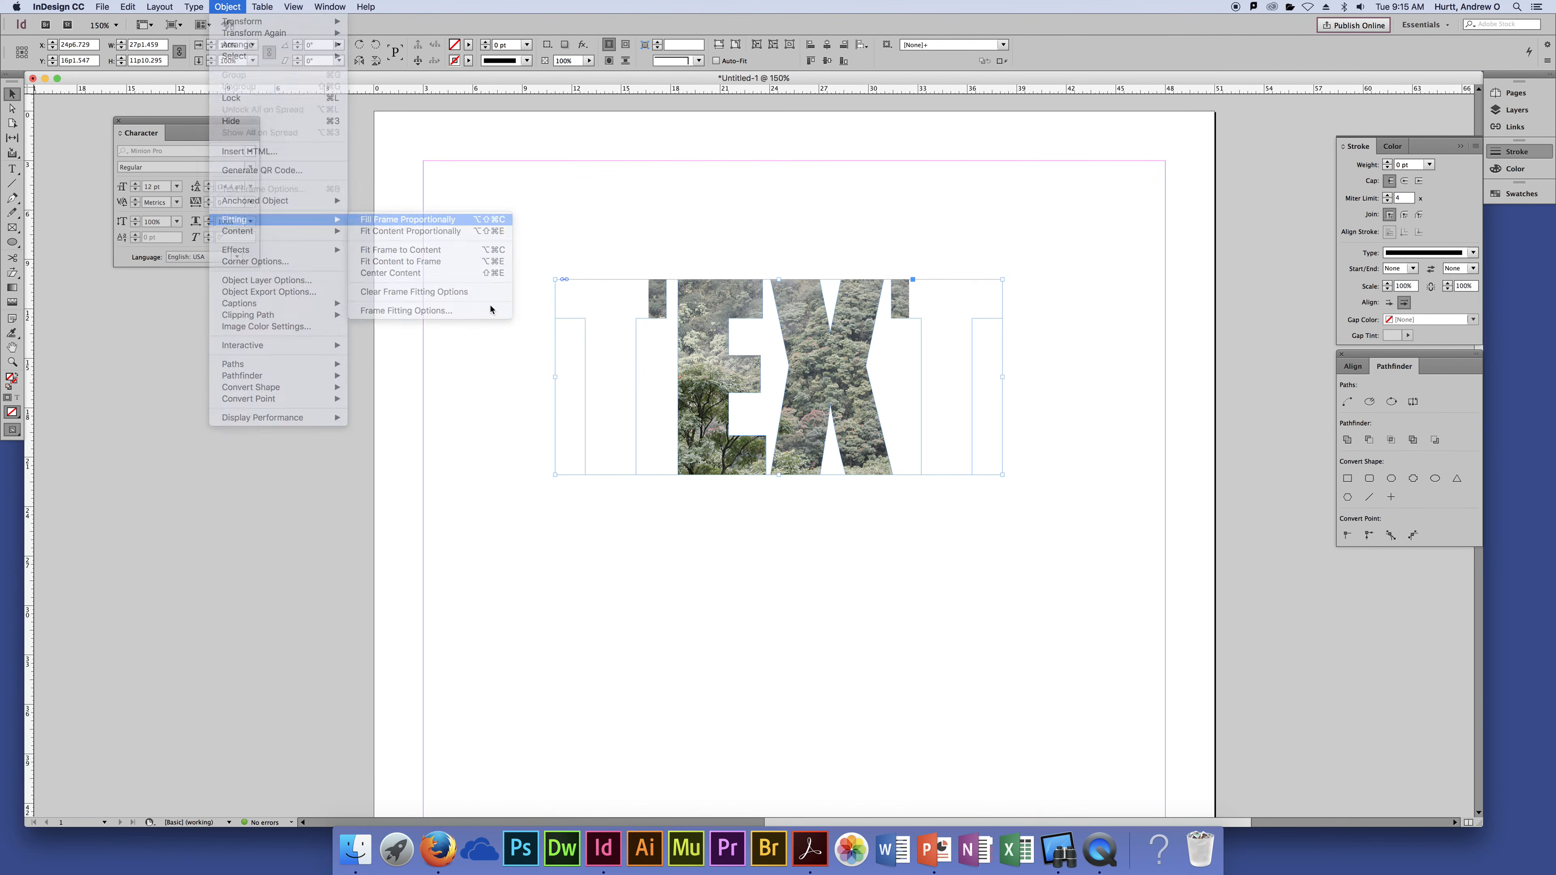
{"action": "left_click", "coordinate": [1006, 624]}
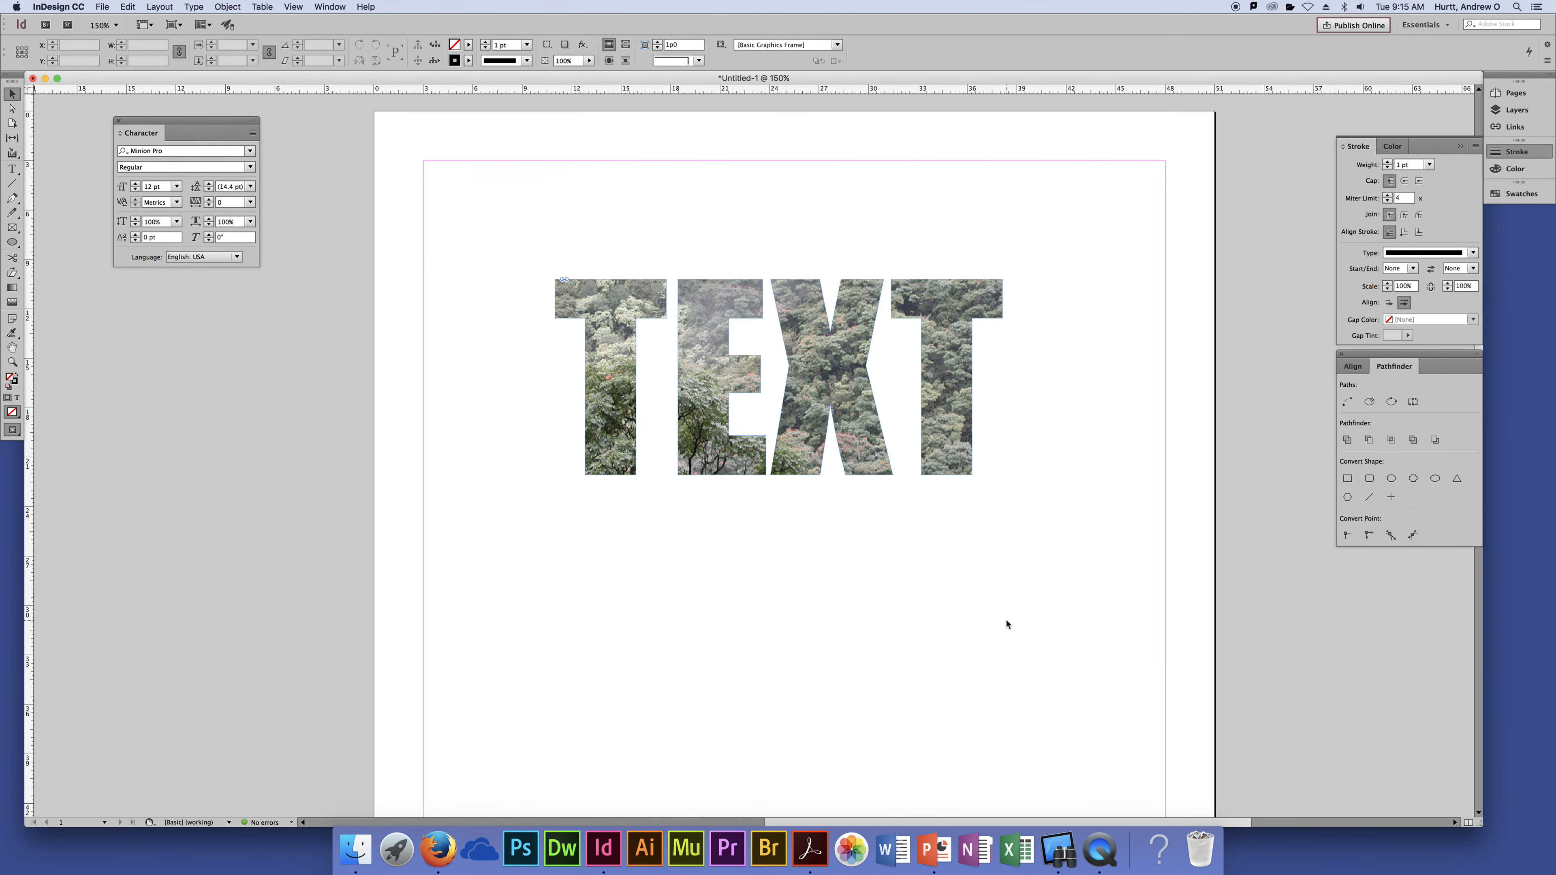
{"action": "left_click_drag", "start_coordinate": [951, 420], "coordinate": [913, 350]}
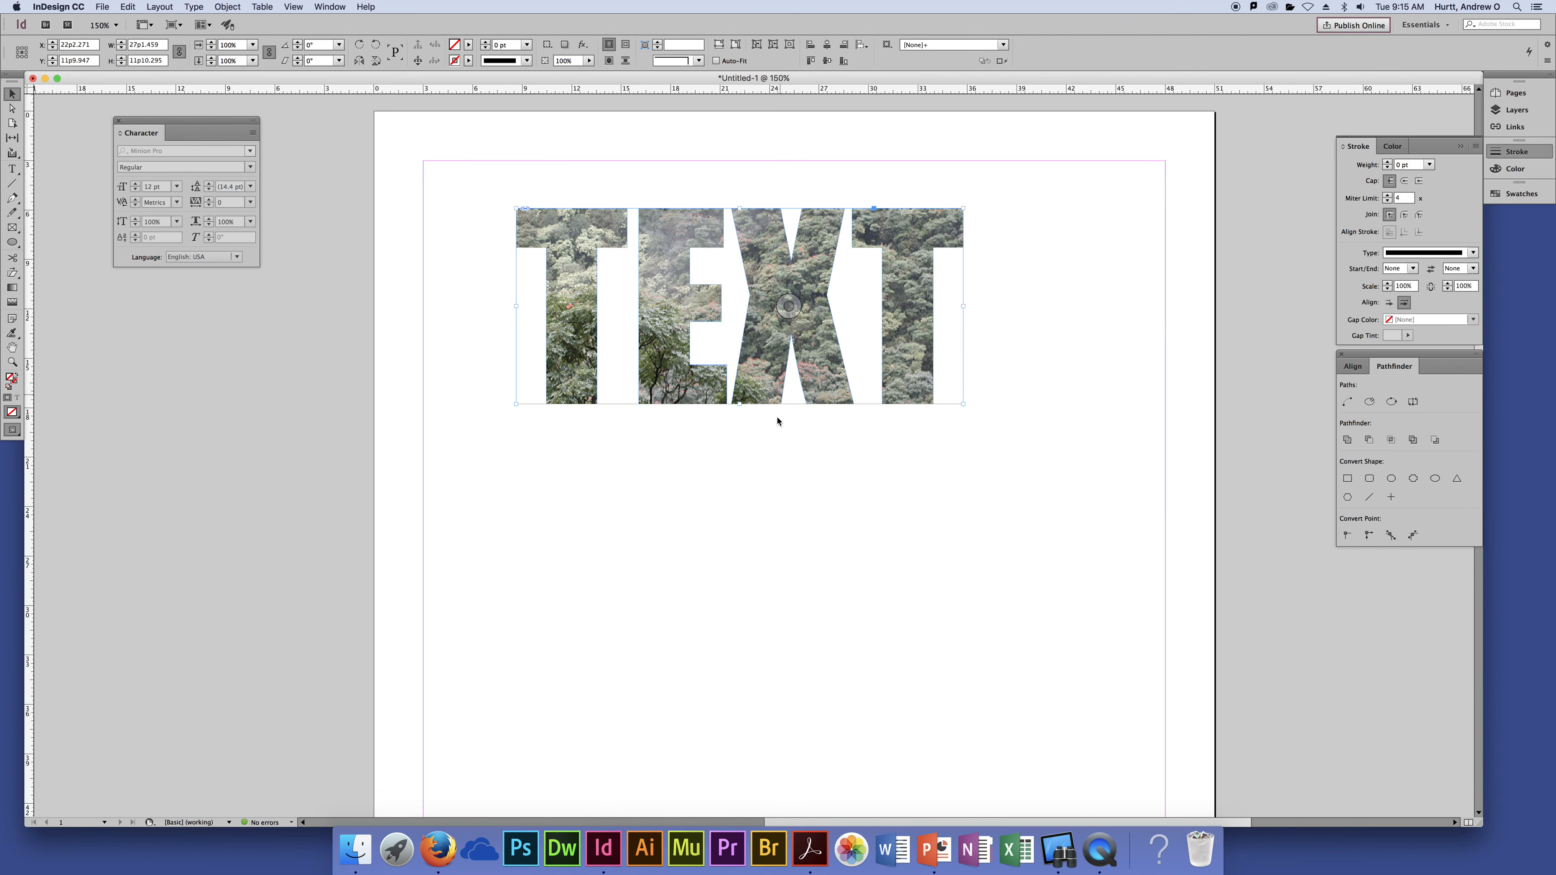
Give the image-filled lettering a green stroke using the C=75 M=5 Y=100 K=0 swatch
{"action": "left_click", "coordinate": [529, 64]}
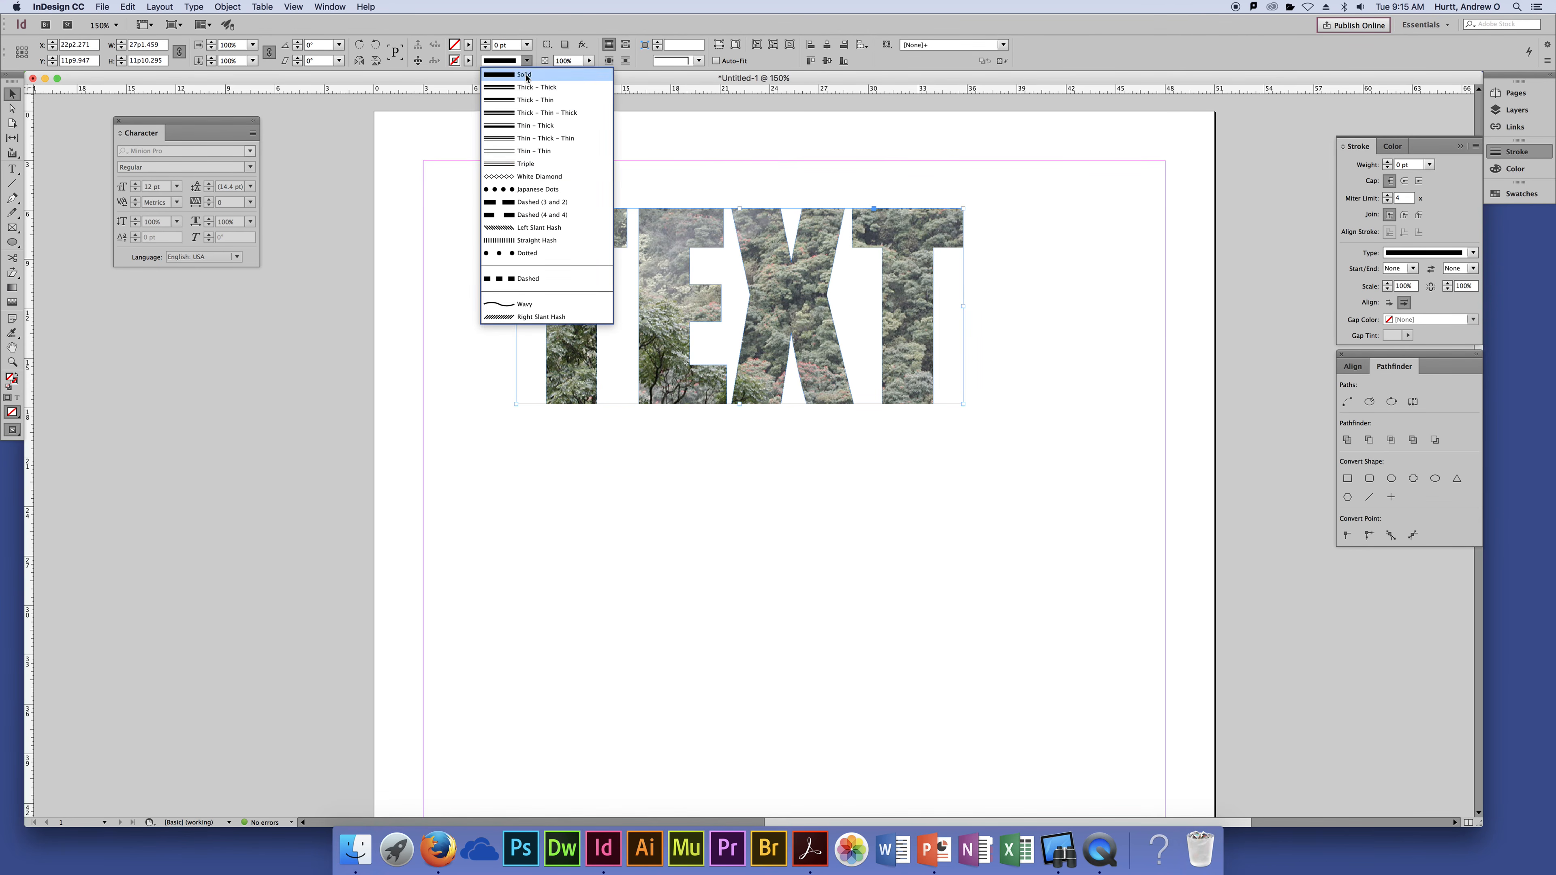
{"action": "left_click", "coordinate": [484, 56]}
{"action": "left_click", "coordinate": [469, 60]}
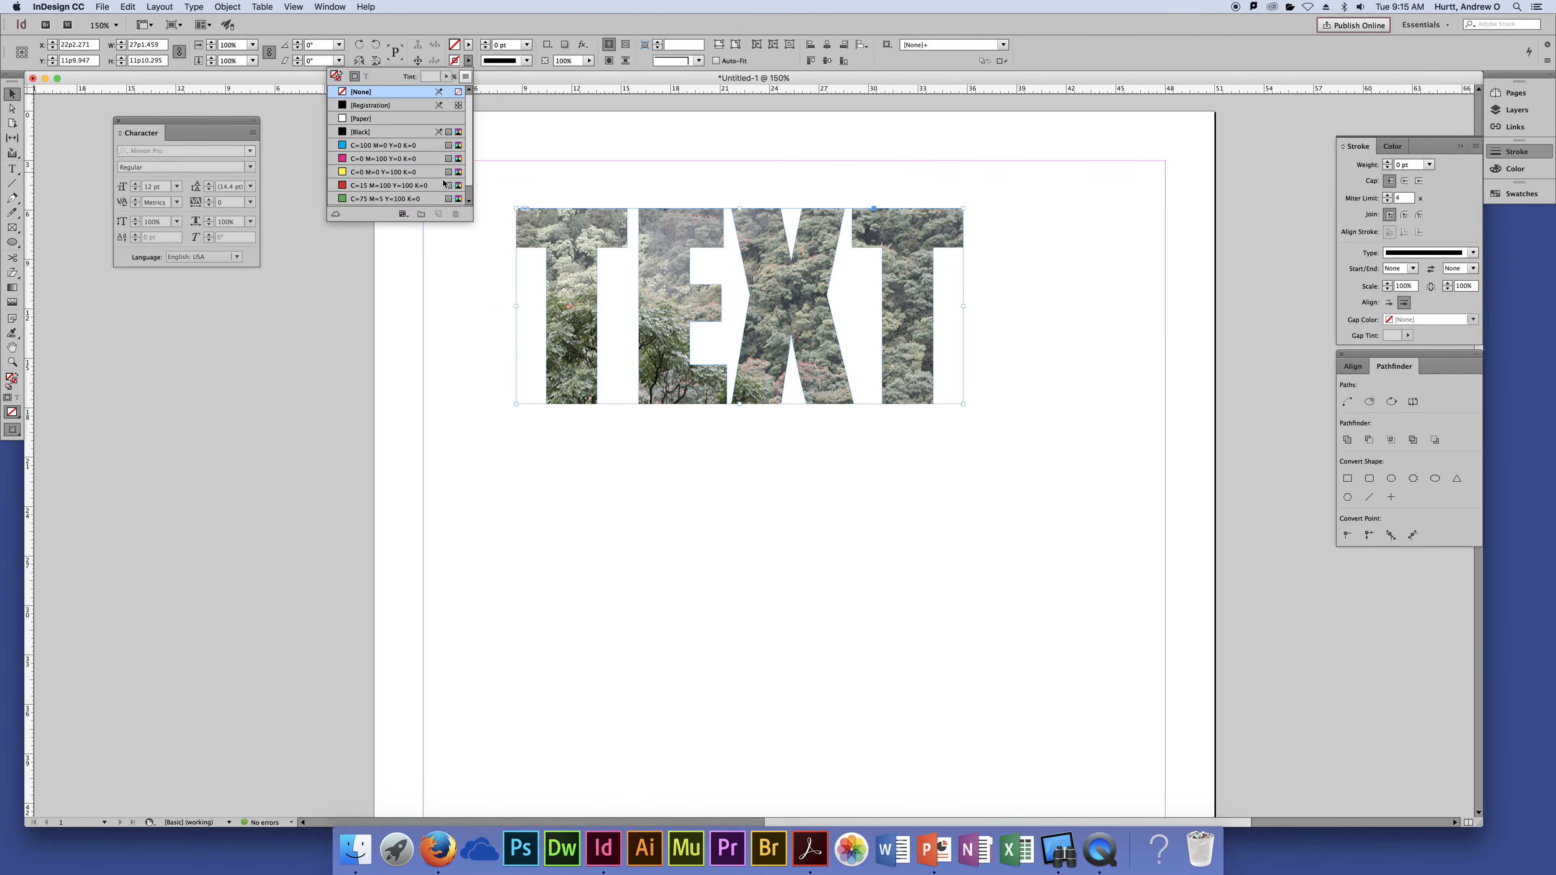
{"action": "left_click", "coordinate": [414, 198]}
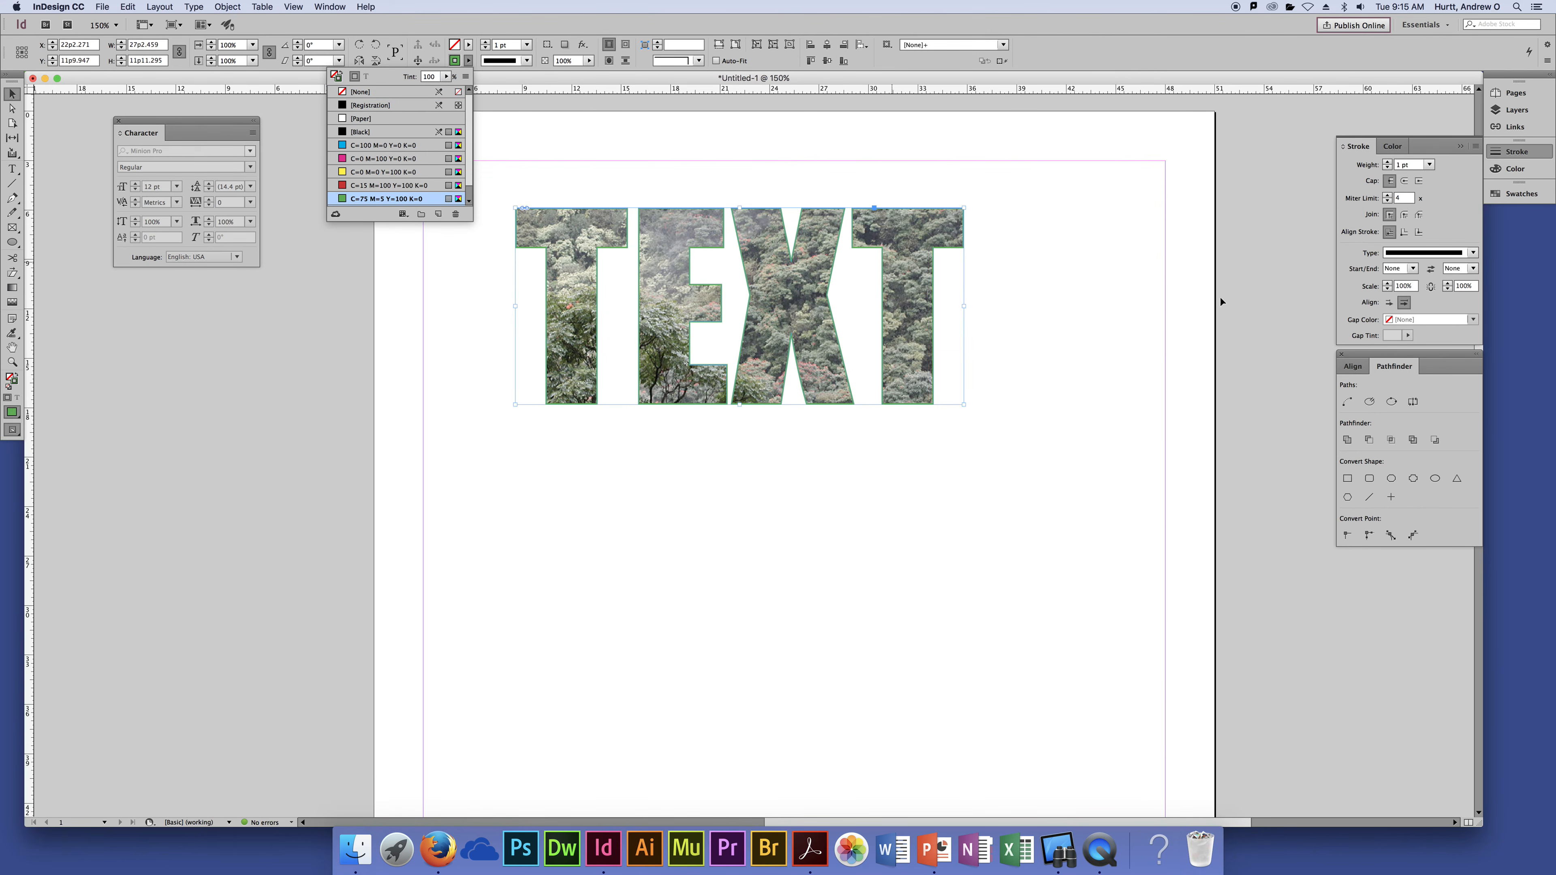
Increase the lettering's stroke weight to 5 pt and deselect it
{"action": "left_click", "coordinate": [1387, 161]}
{"action": "left_click", "coordinate": [1387, 162]}
{"action": "left_click", "coordinate": [1387, 161]}
{"action": "left_click", "coordinate": [1387, 162]}
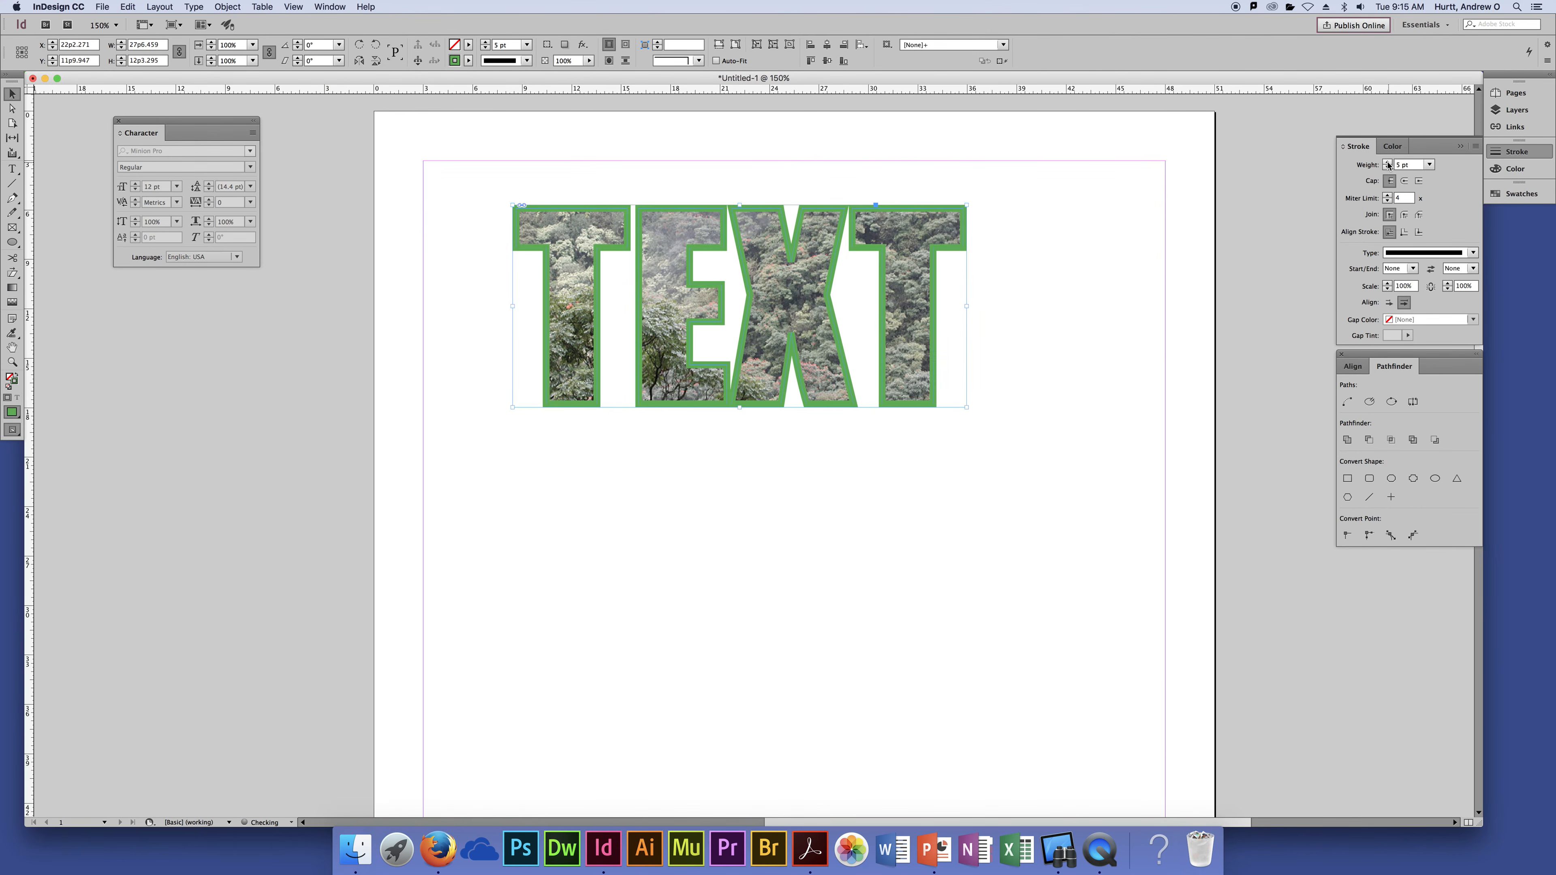
{"action": "left_click", "coordinate": [1059, 227]}
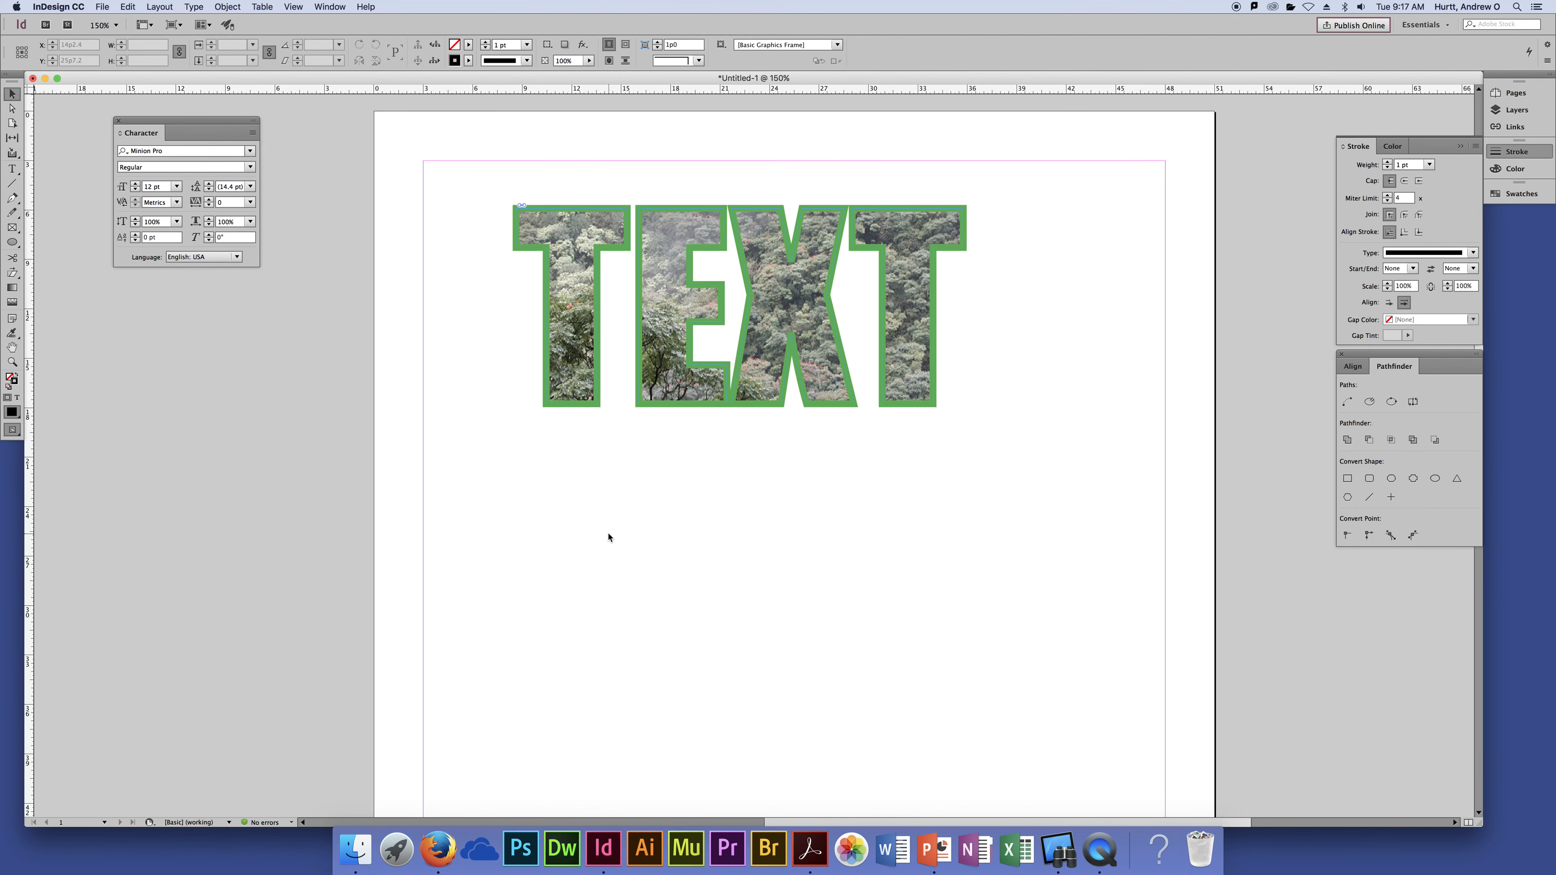
{"action": "scroll", "coordinate": [608, 536], "scroll_direction": "up", "scroll_amount": 1}
{"action": "scroll", "coordinate": [609, 538], "scroll_direction": "down", "scroll_amount": 1}
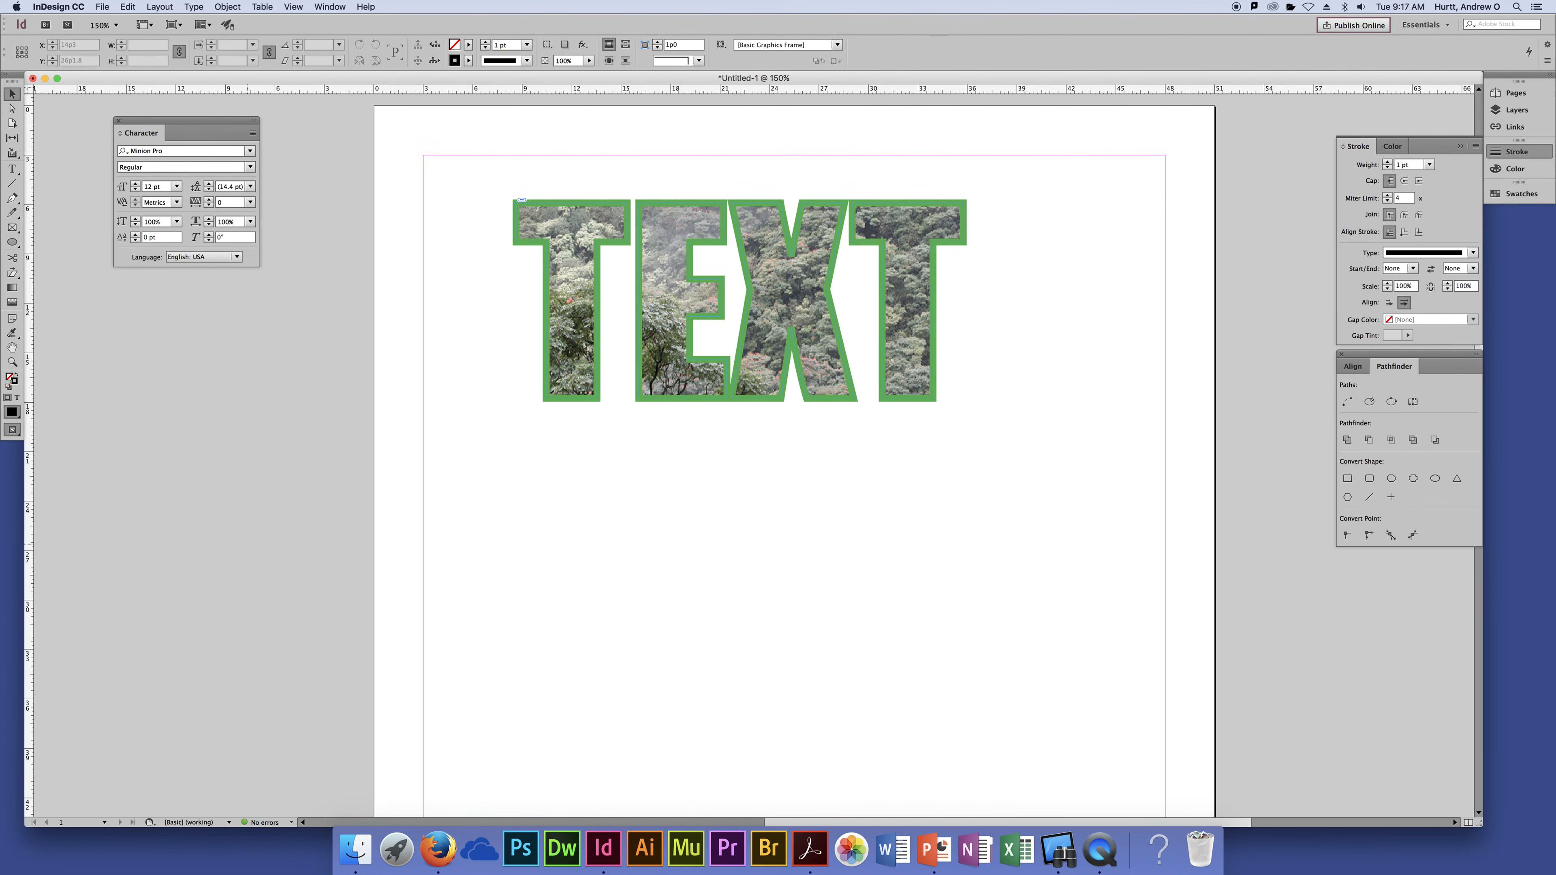